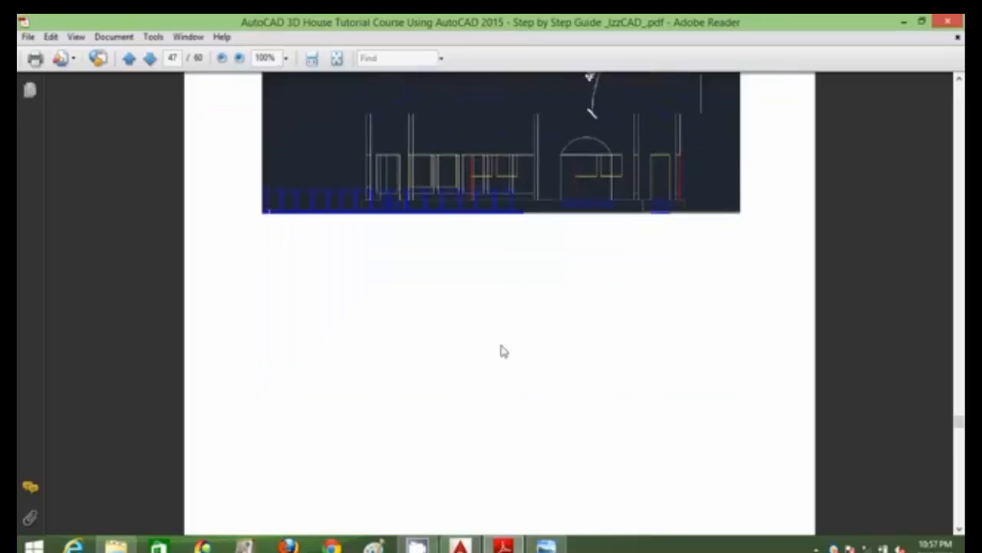
# - Look through Chapter 11 of the guide, covering the 3D octagon roof dimensions and the roof molding profile
pyautogui.scroll(-15, 501, 350)
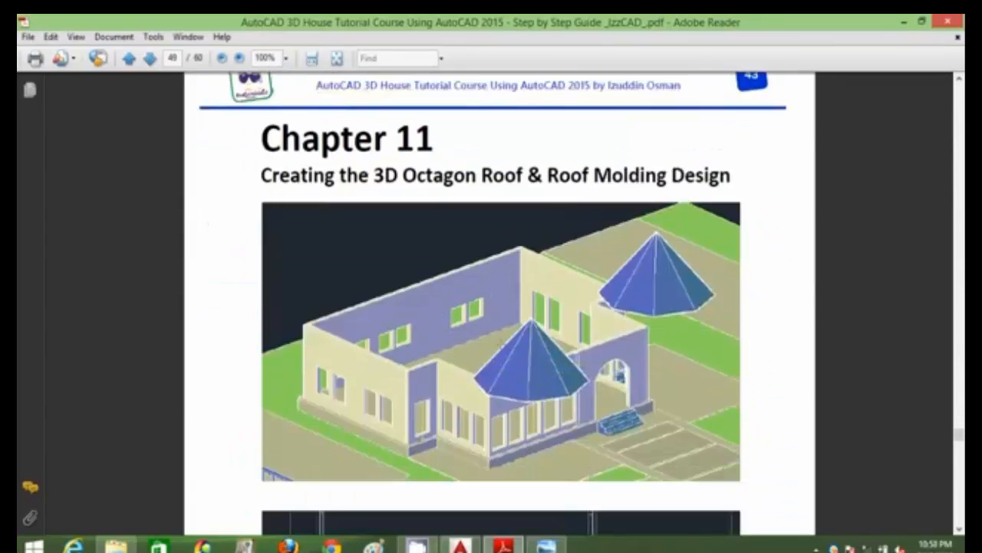
pyautogui.scroll(-5, 501, 345)
pyautogui.scroll(-20, 501, 344)
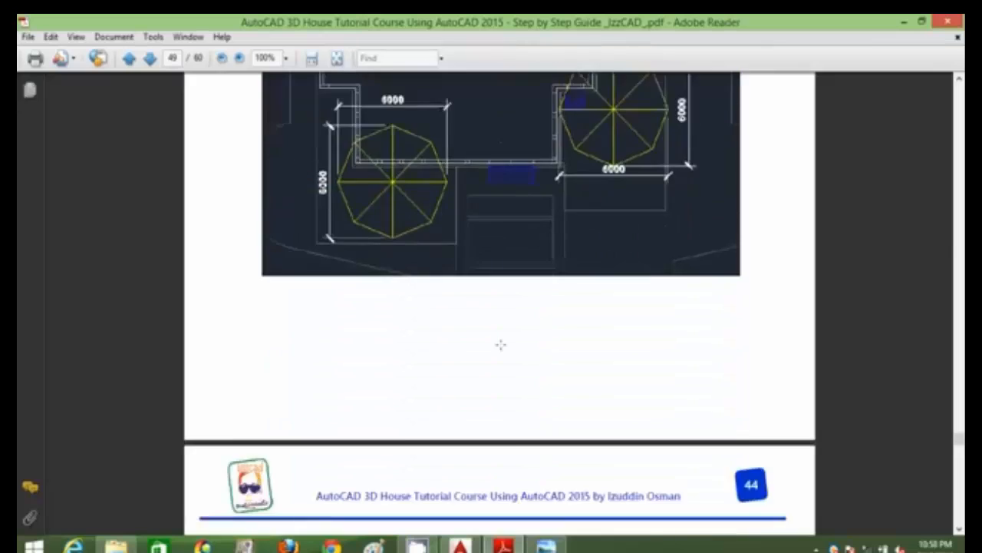
pyautogui.scroll(-20, 500, 344)
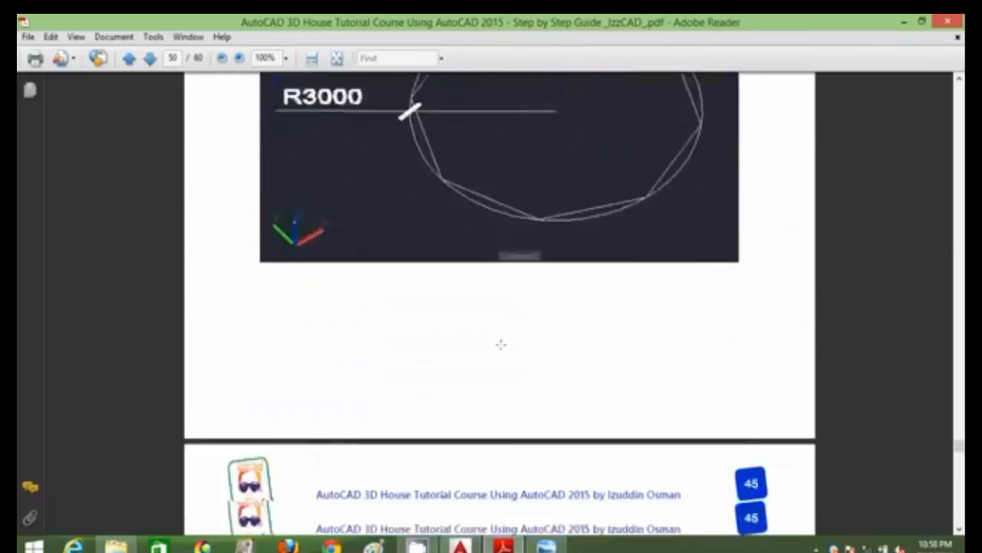
pyautogui.scroll(-20, 500, 345)
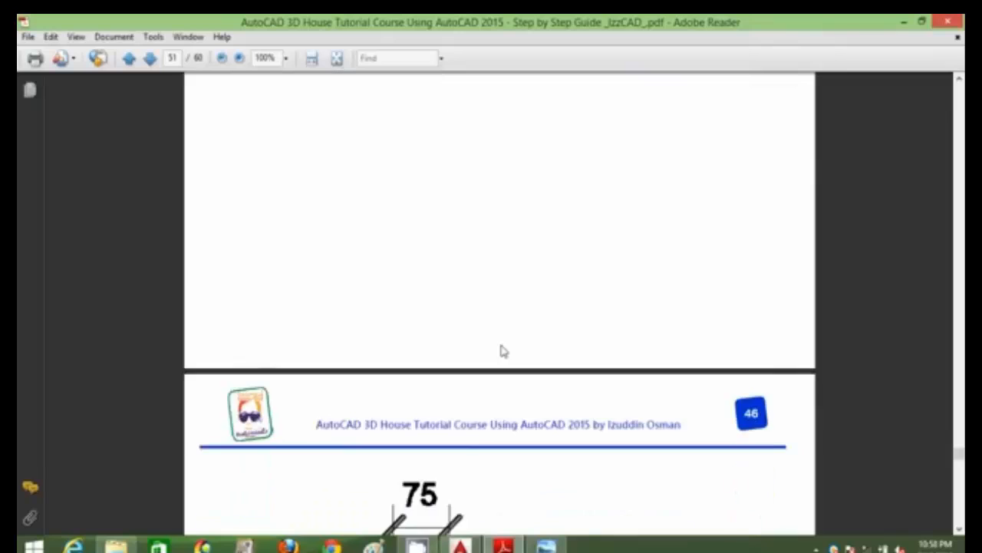
pyautogui.scroll(-15, 501, 345)
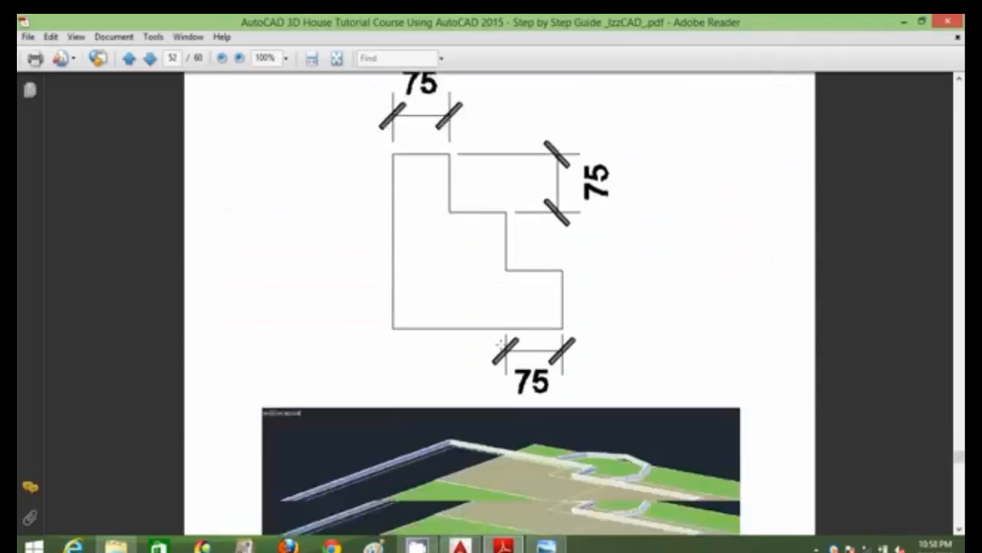
pyautogui.scroll(-20, 500, 345)
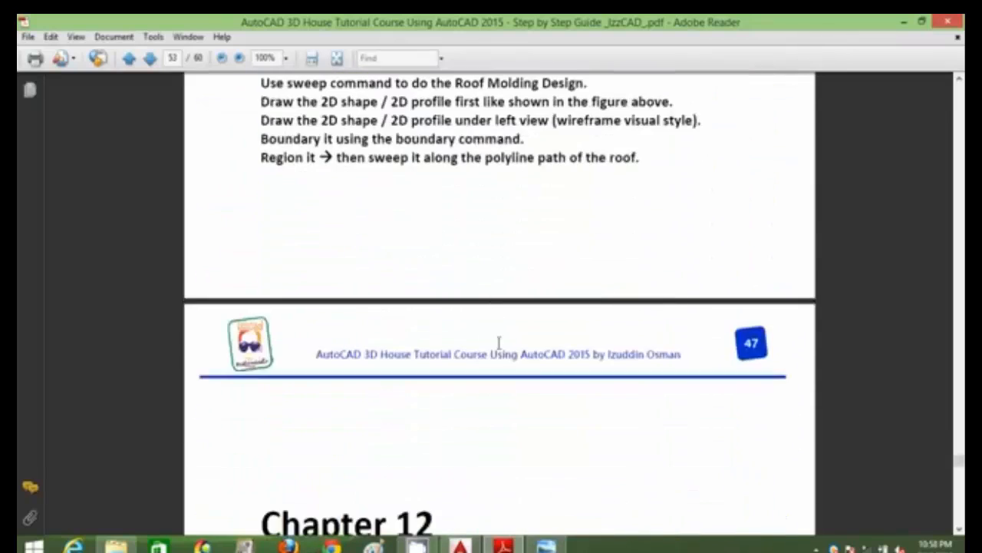
# - Review Chapter 12's dimension figures for windows, doors, fence, pillars, awning, parking shade and fountain, through to the guide's last page
pyautogui.scroll(-20, 501, 351)
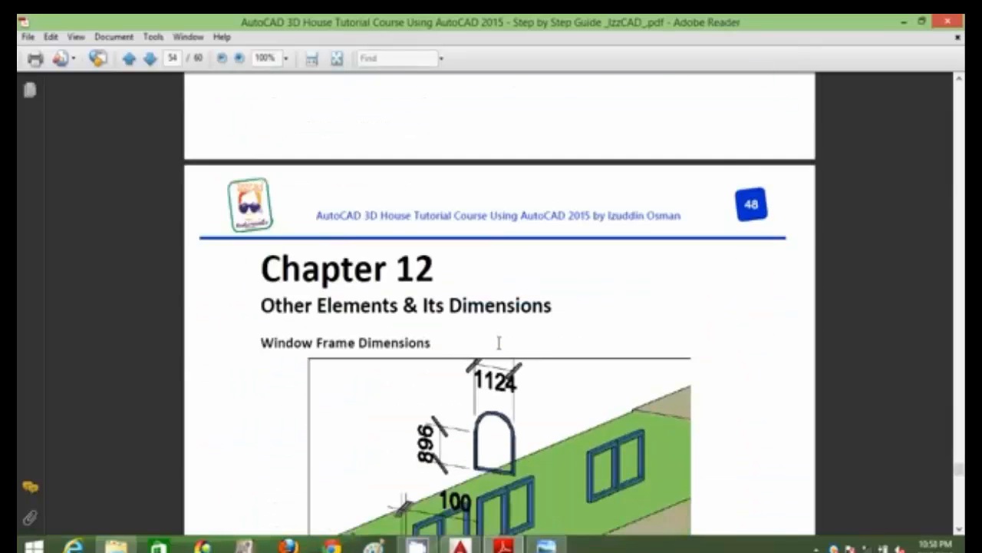
pyautogui.scroll(-20, 501, 346)
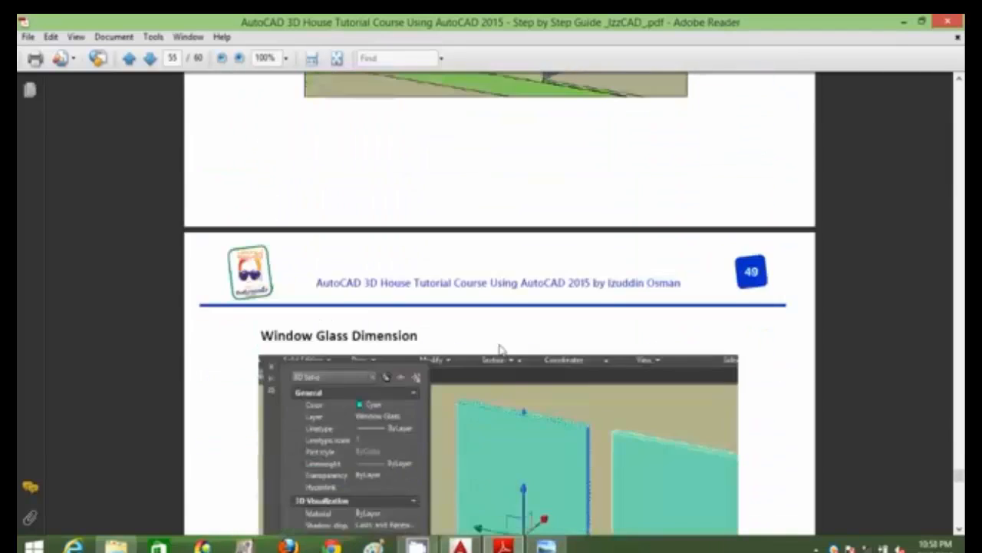
pyautogui.scroll(-20, 499, 343)
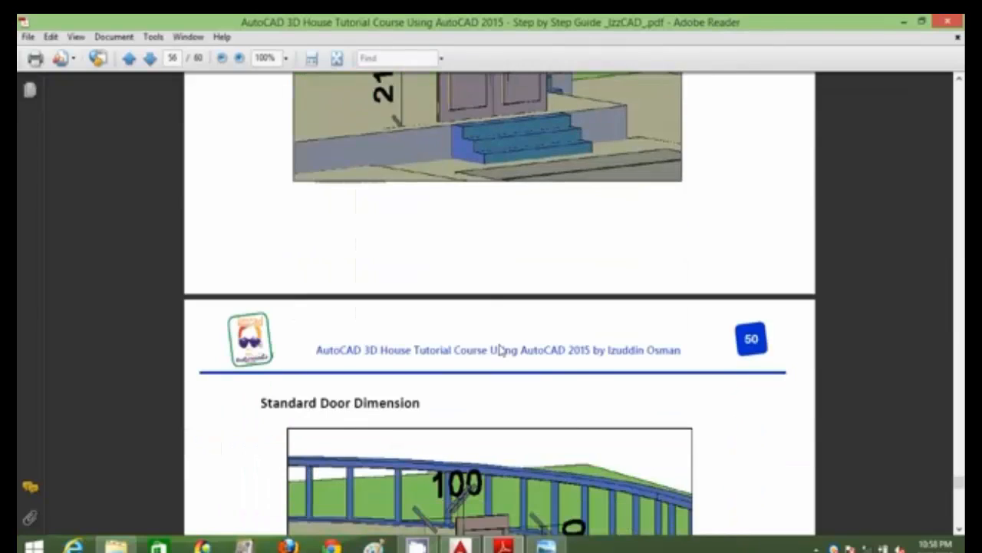
pyautogui.scroll(-20, 499, 344)
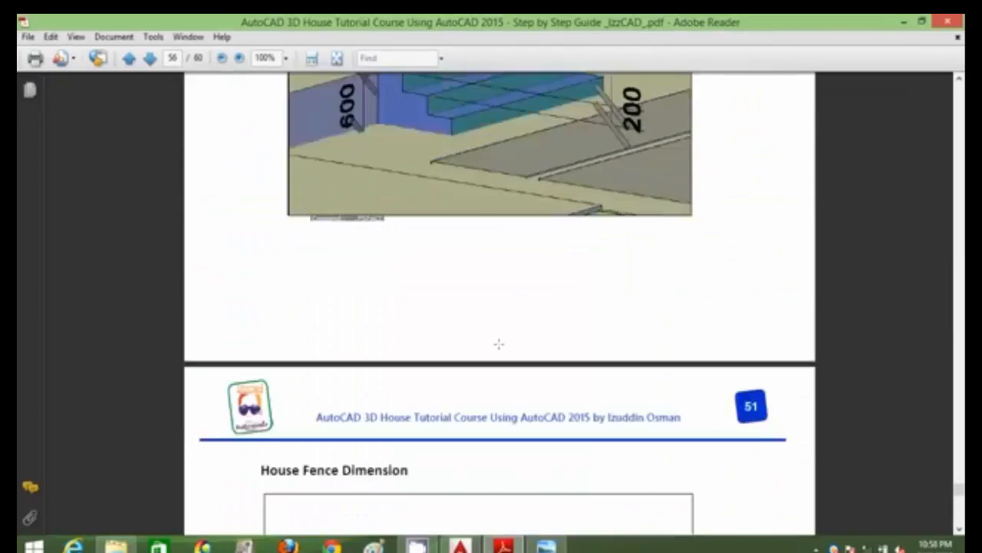
pyautogui.scroll(-20, 499, 344)
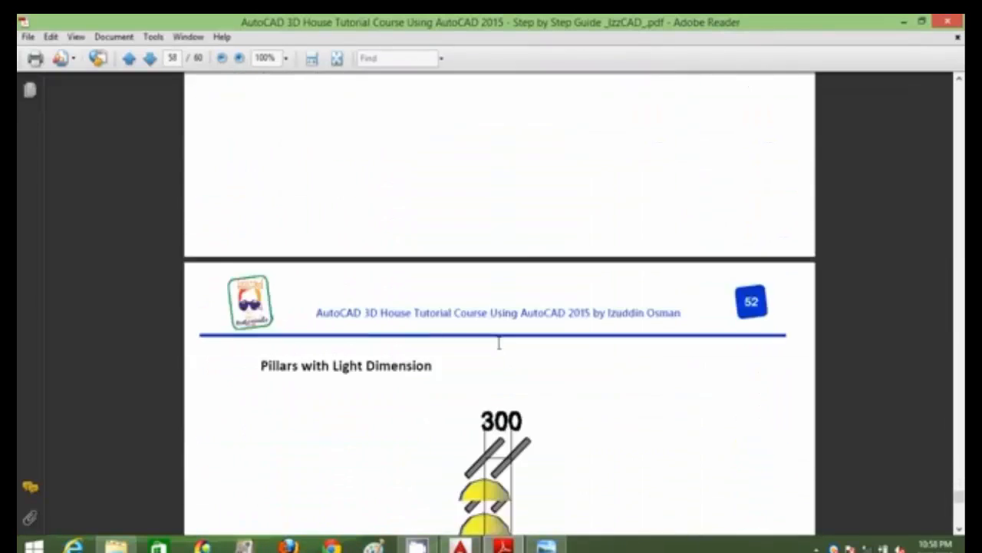
pyautogui.scroll(-3, 499, 307)
pyautogui.scroll(2, 499, 307)
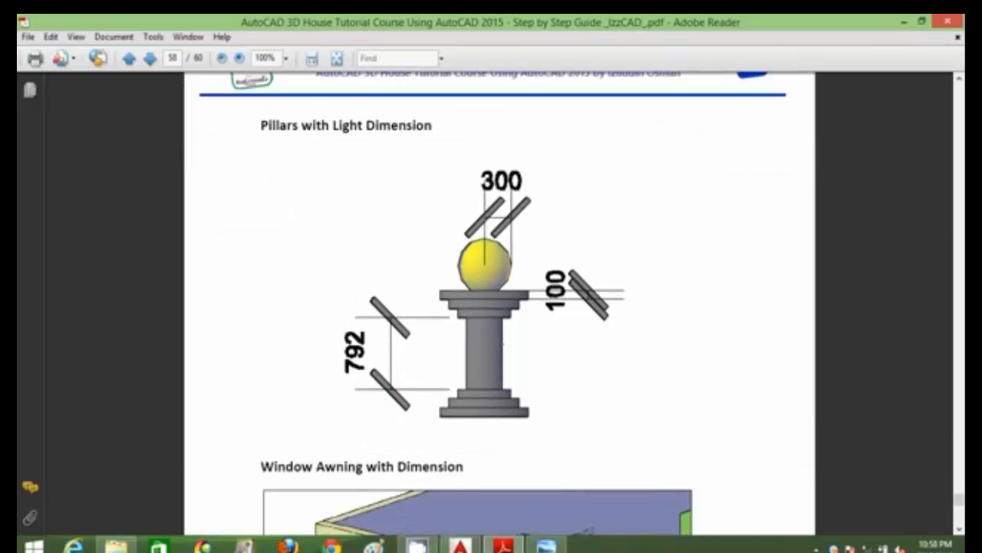
pyautogui.scroll(-6, 499, 344)
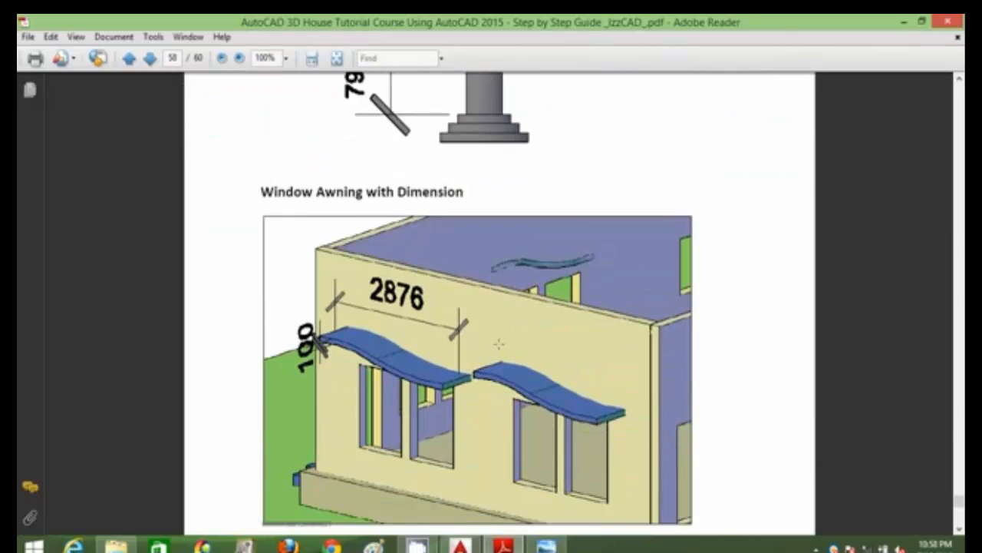
pyautogui.scroll(-11, 499, 344)
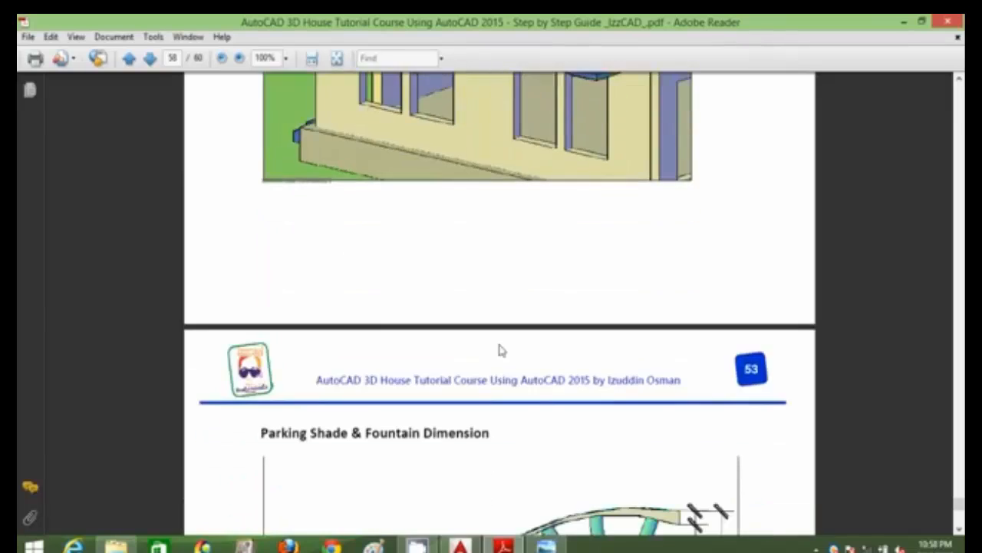
pyautogui.scroll(-1, 499, 344)
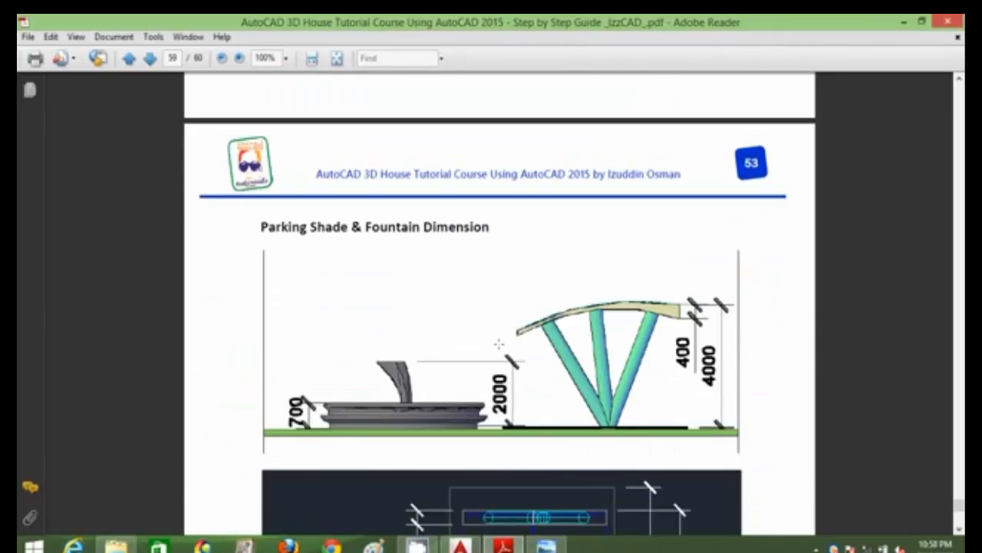
pyautogui.scroll(-6, 498, 344)
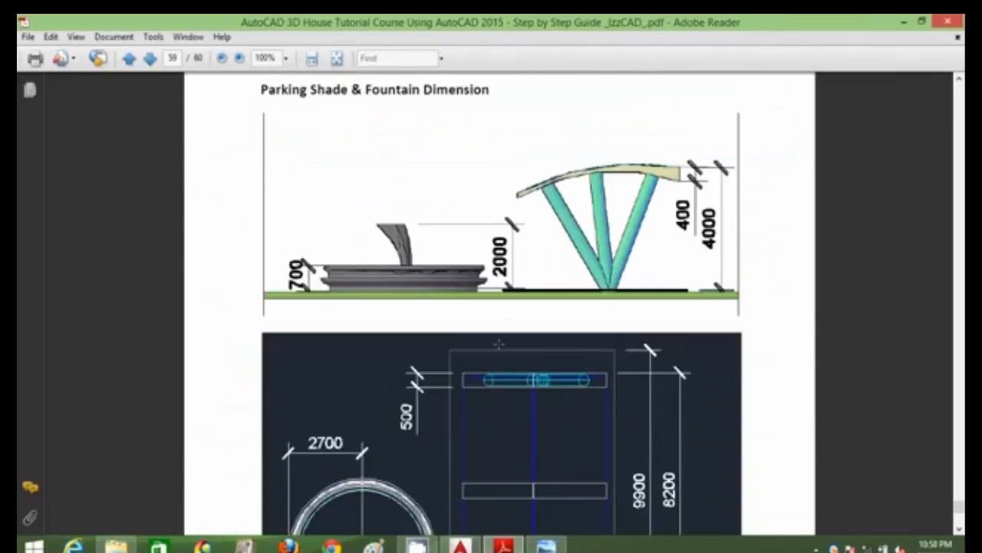
pyautogui.scroll(-15, 499, 344)
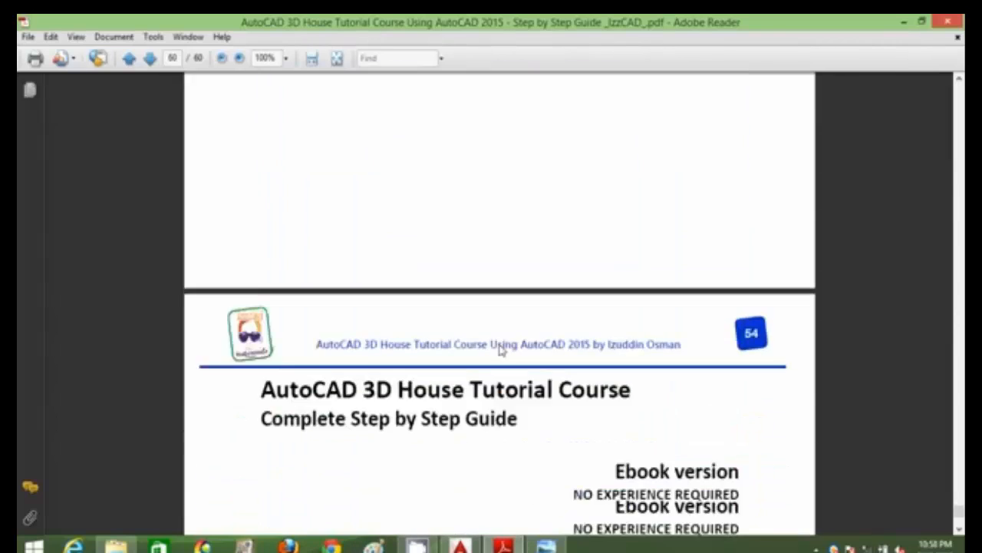
pyautogui.scroll(-8, 500, 350)
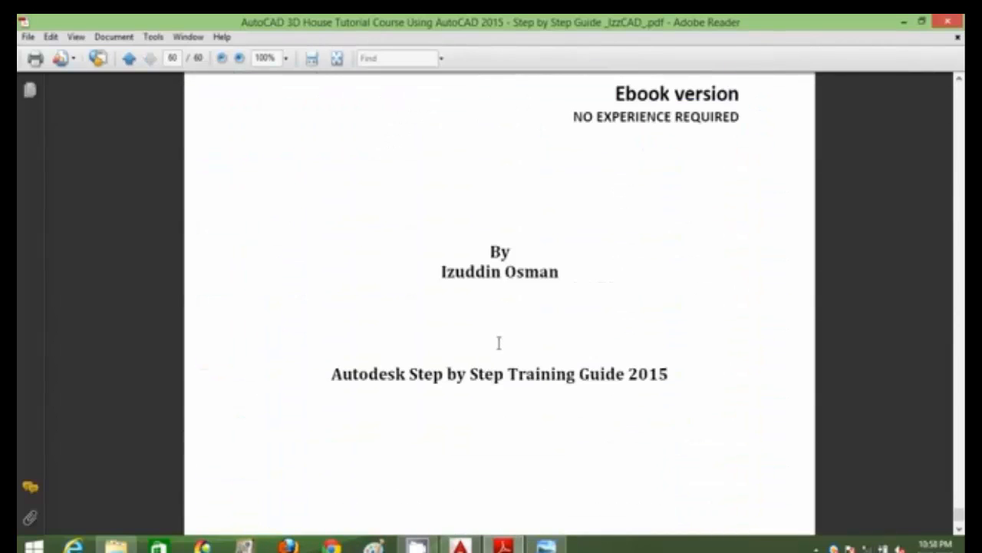
# - Close the PDF guide and the The_Blue_Roof_Top_House1 picture, and minimise the course eBook folder to reach the desktop
pyautogui.click(948, 22)
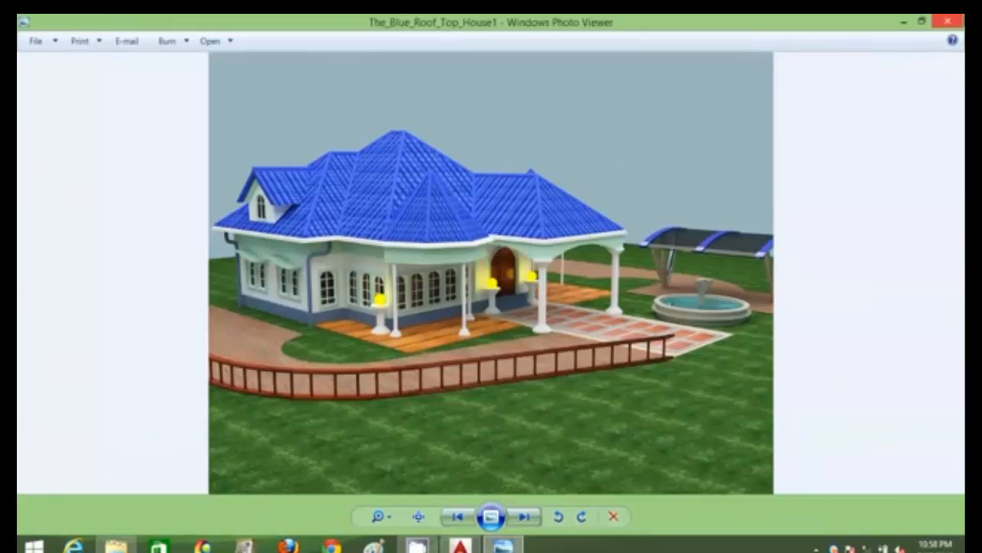
pyautogui.click(958, 23)
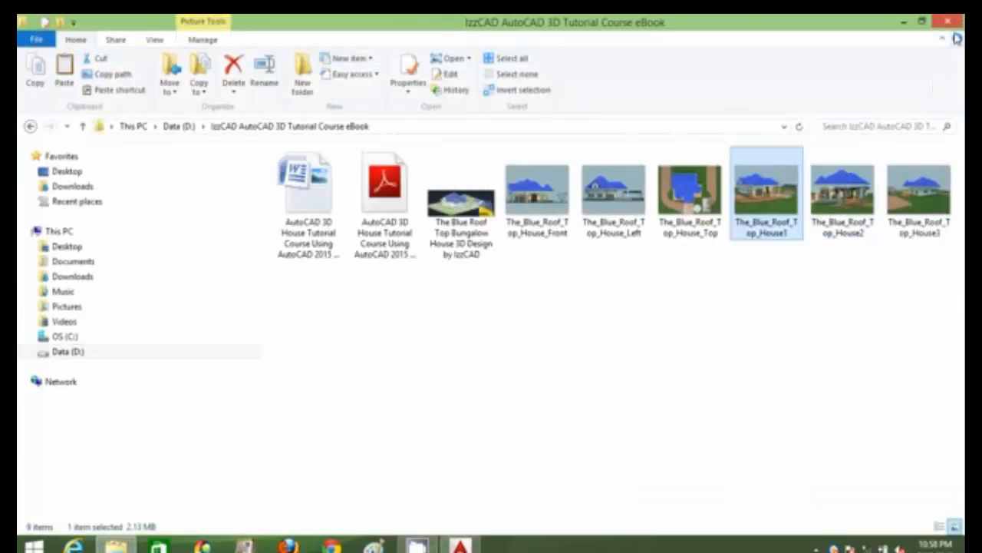
pyautogui.moveTo(949, 300); pyautogui.dragTo(275, 144)
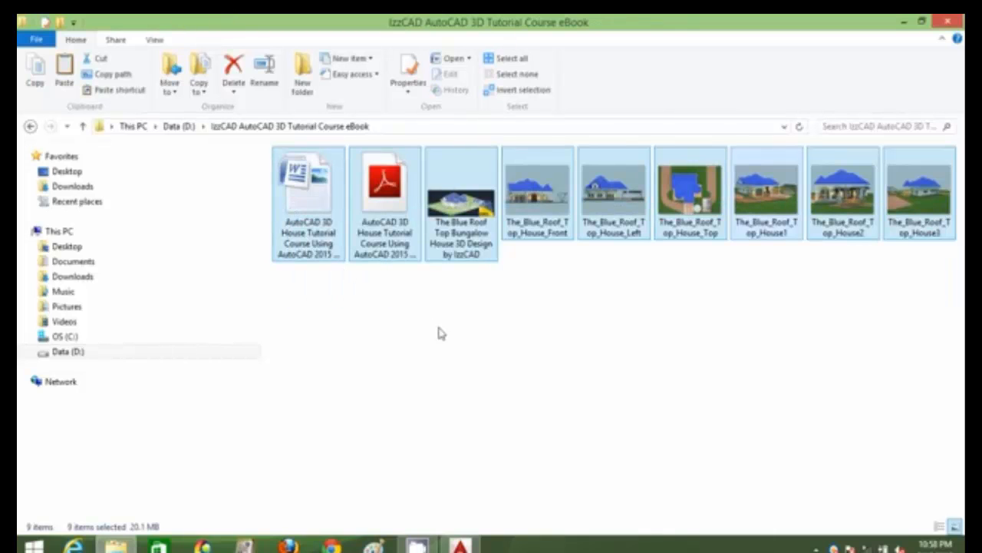
pyautogui.click(650, 289)
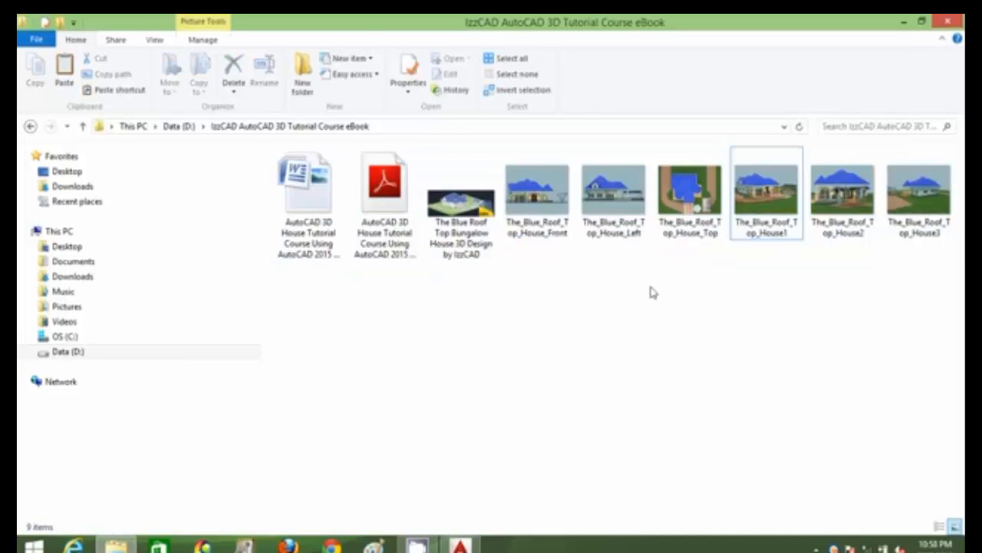
pyautogui.click(903, 22)
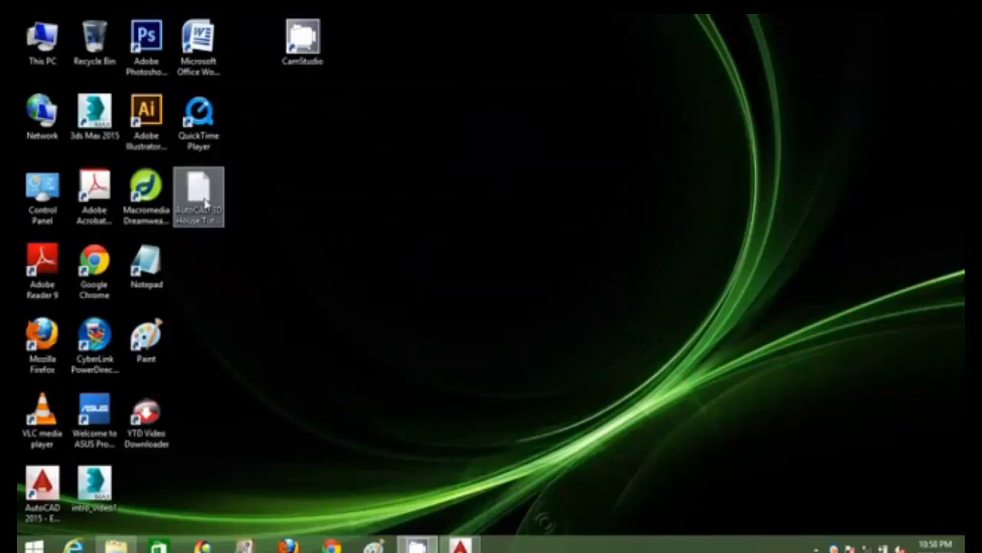
# - Open a blank Notepad document and write "U CAN PURCHASE & DOWNLOAD THIS AT" as its first line
pyautogui.doubleClick(162, 276)
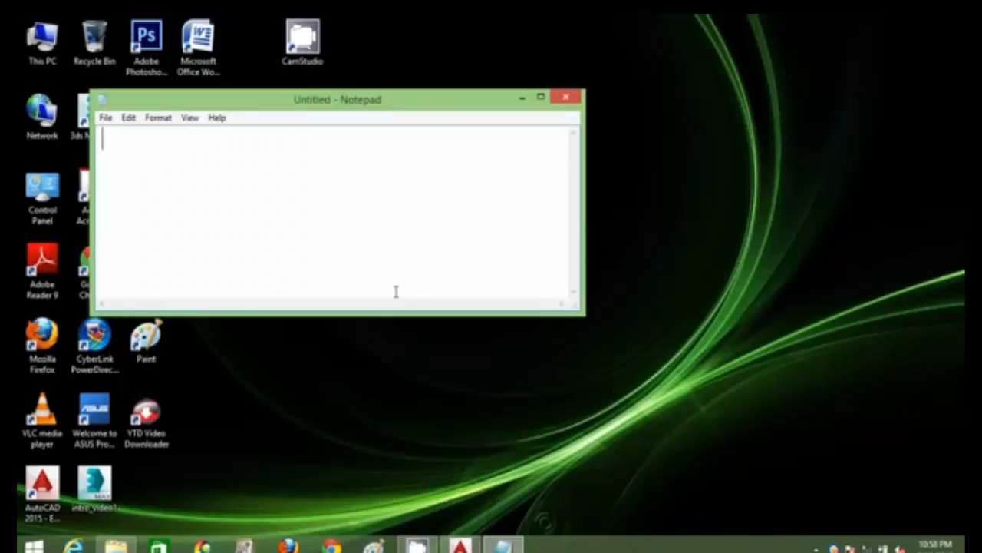
pyautogui.write('U CAN')
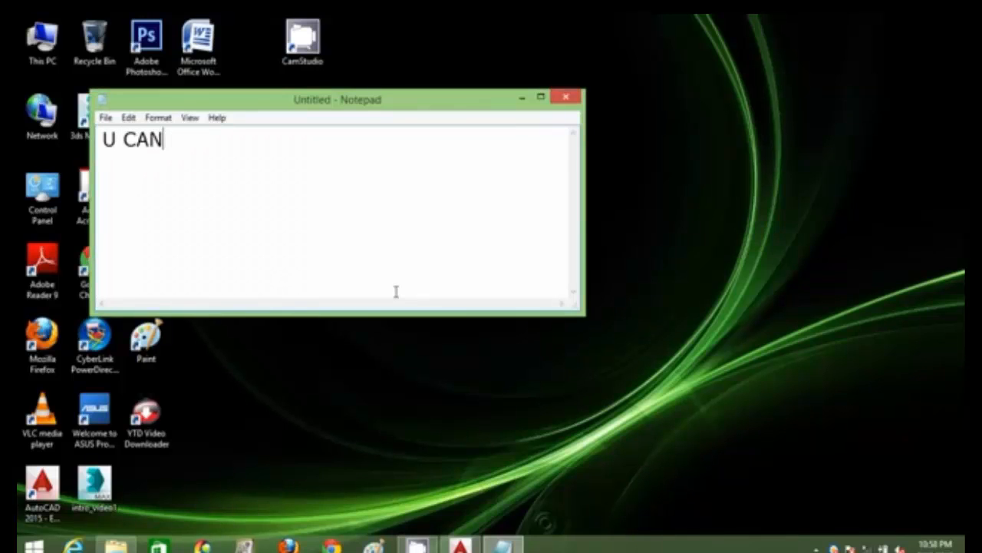
pyautogui.write(' PURCHASE')
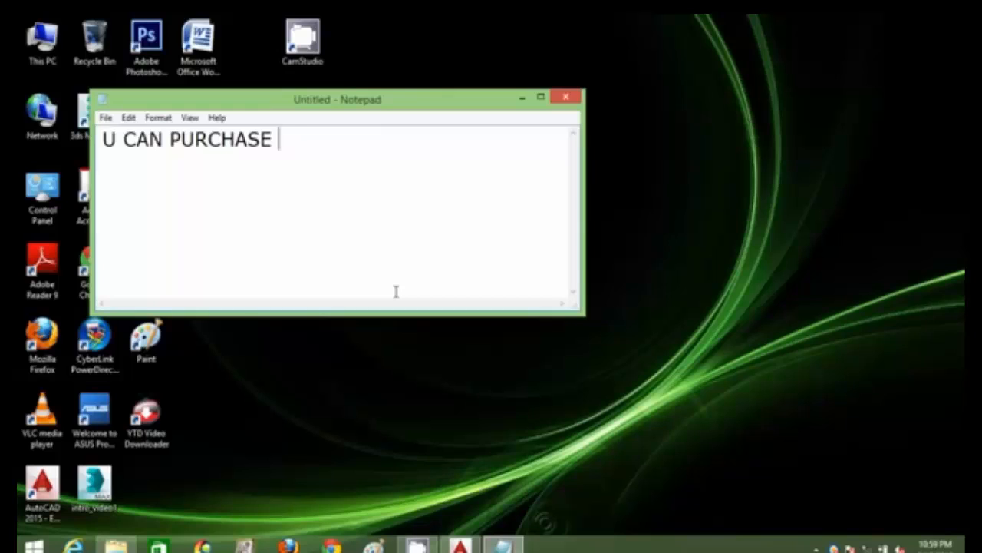
pyautogui.write(' & DOWN')
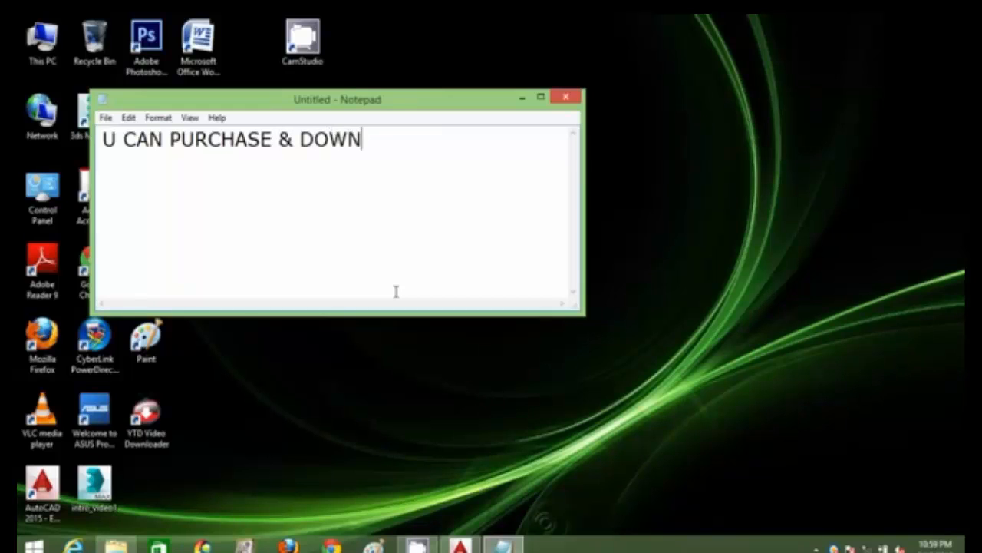
pyautogui.write('LOAD ')
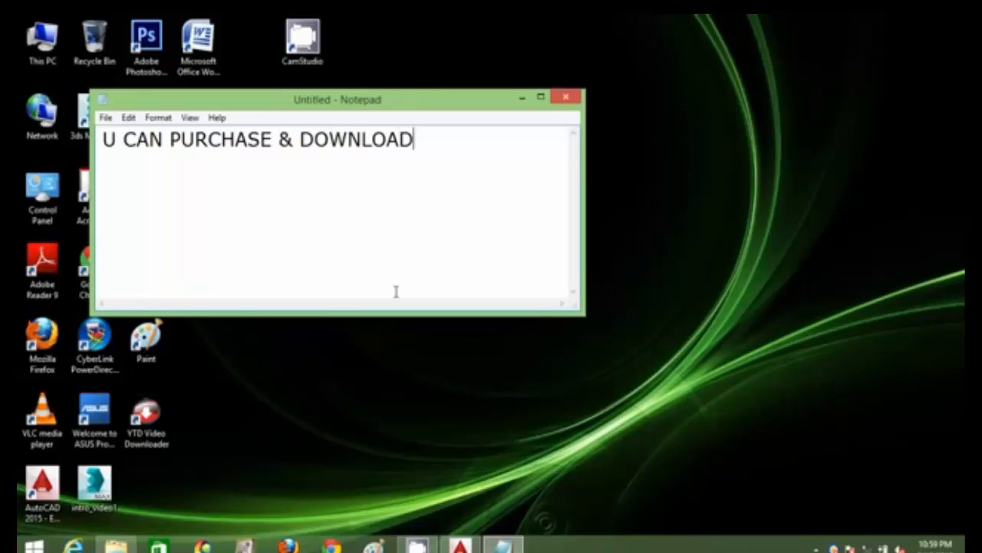
pyautogui.write('THIS AT')
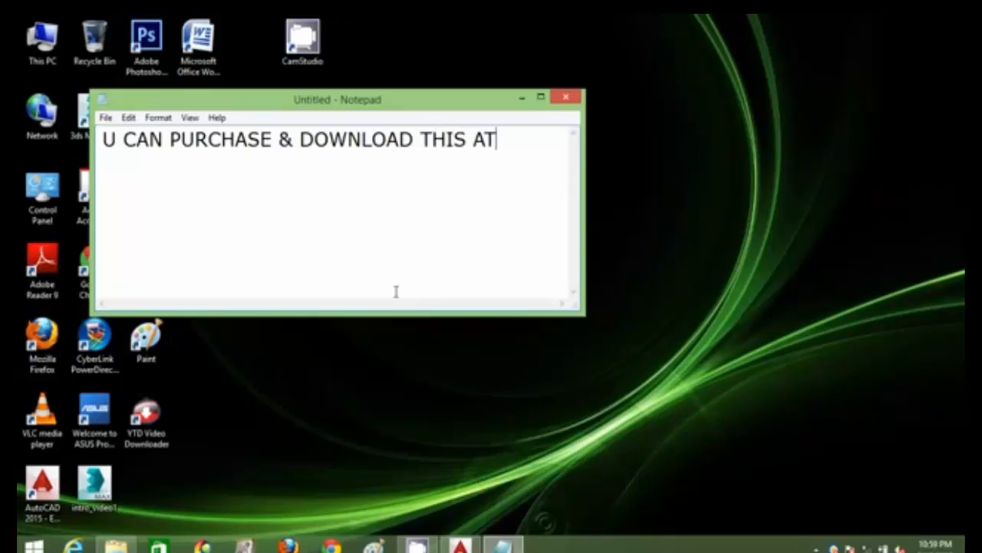
pyautogui.press('Return')
pyautogui.press('Return')
pyautogui.write('www.i')
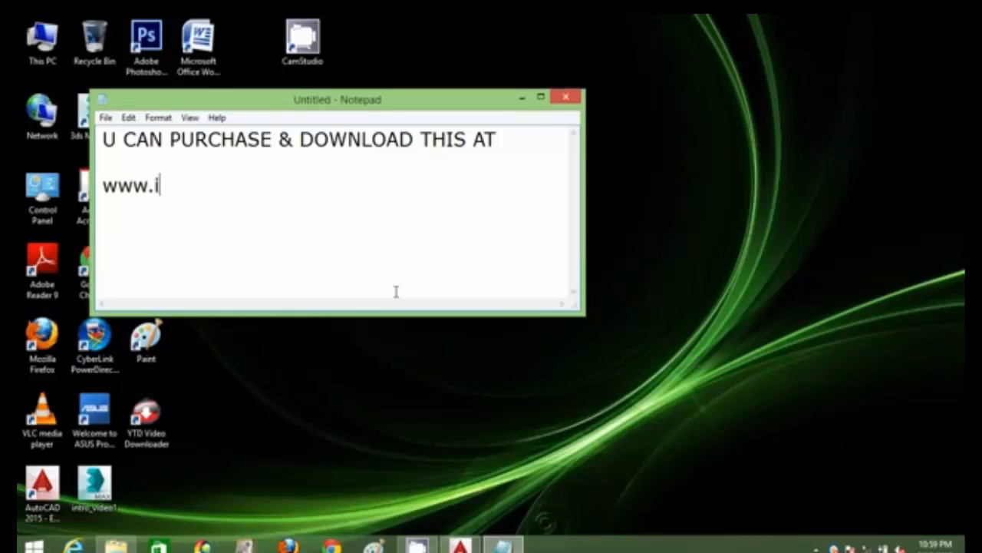
pyautogui.write('zzcad')
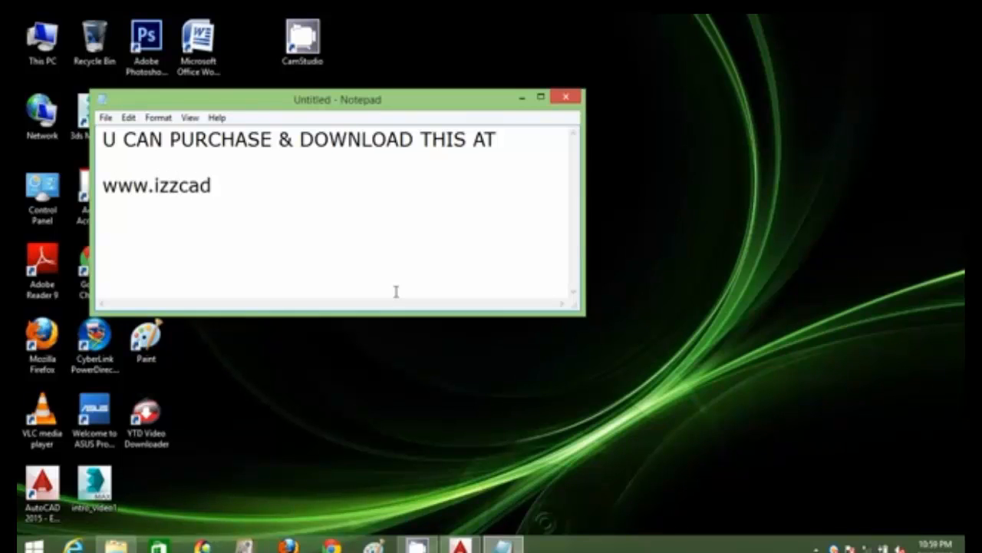
pyautogui.write('.com')
# - Add the line "ebook & video tutorial HD format" below the website address, leaving one blank line between them
pyautogui.press('Return')
pyautogui.write('ebook ')
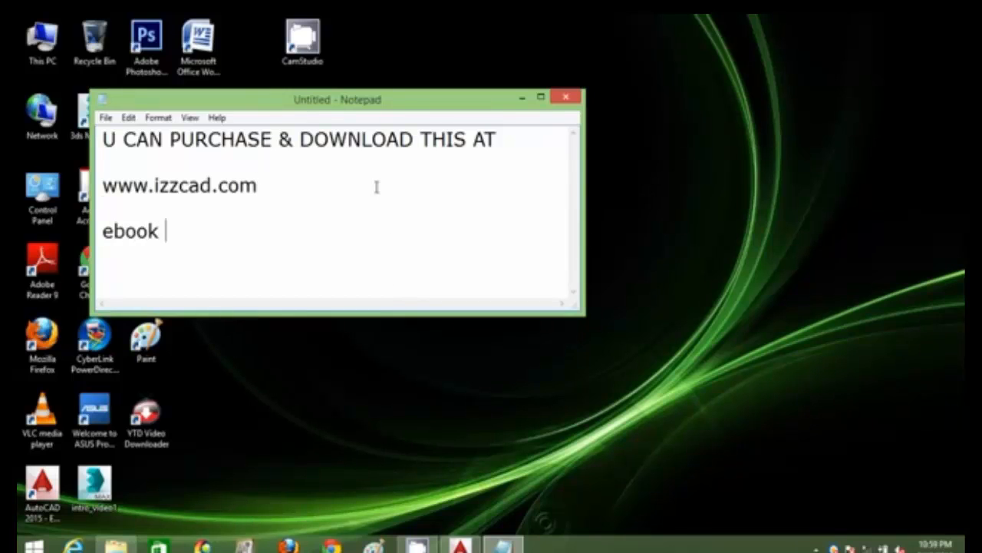
pyautogui.write('& video ')
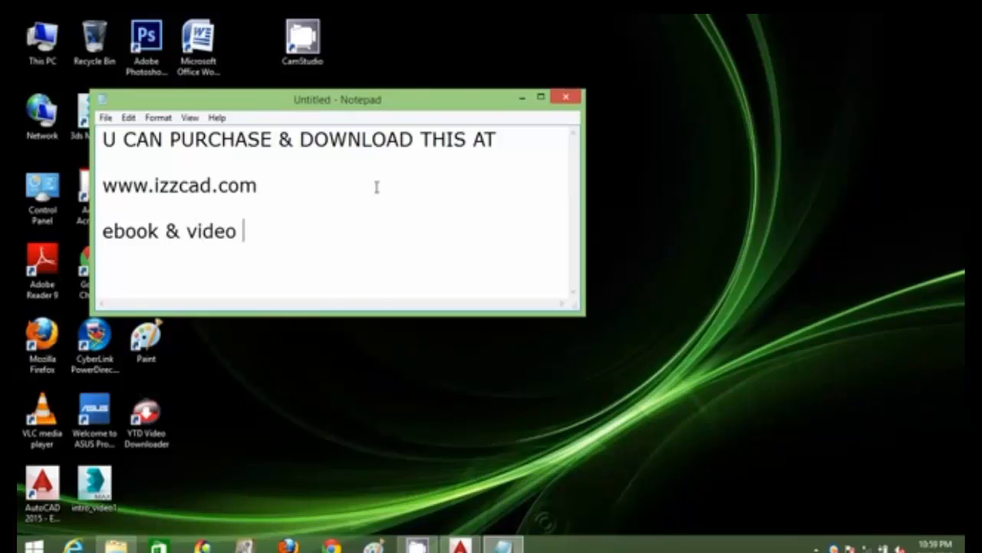
pyautogui.write('tutorial')
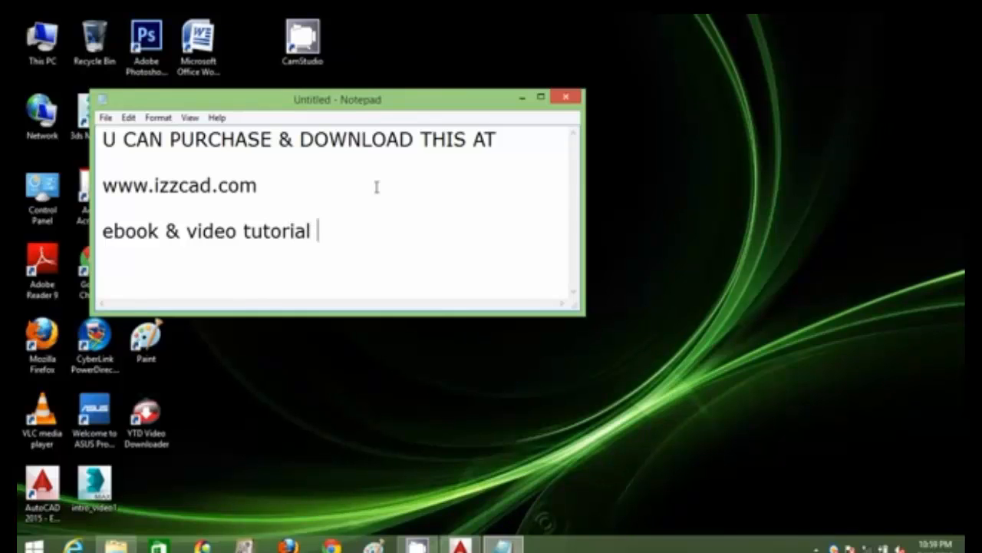
pyautogui.write(' HD ')
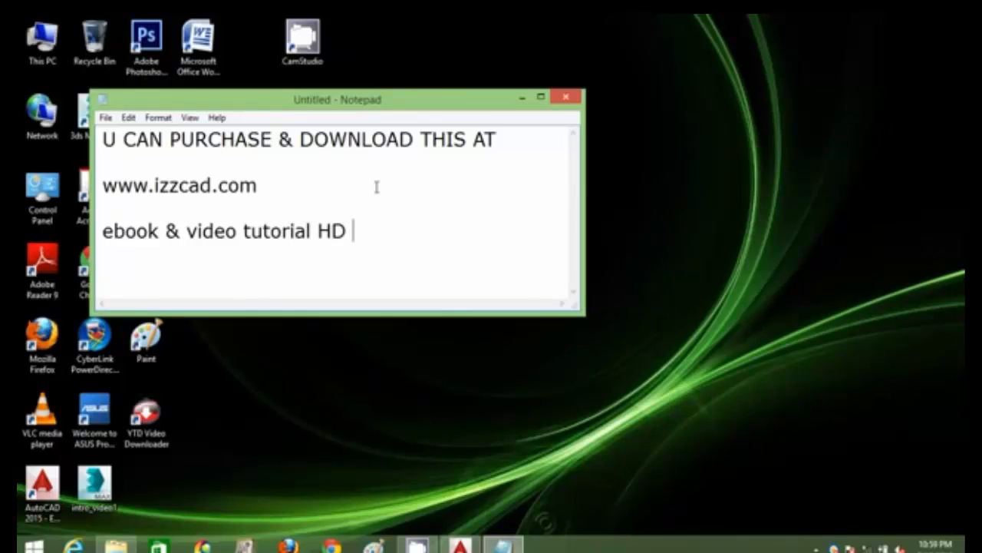
pyautogui.write('format')
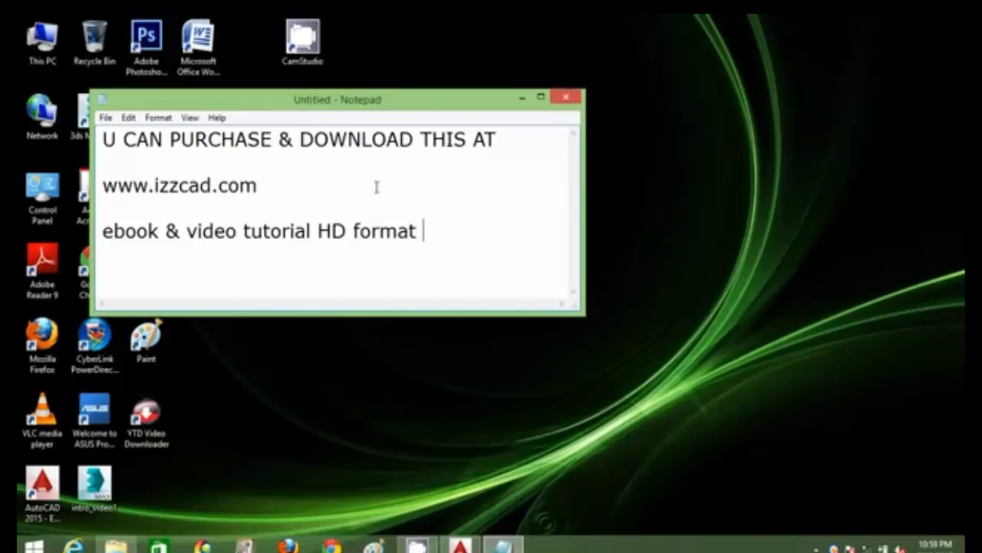
# - Highlight the website address in the note, close Notepad without saving, and switch to AutoCAD 2015
pyautogui.moveTo(103, 185); pyautogui.dragTo(316, 186)
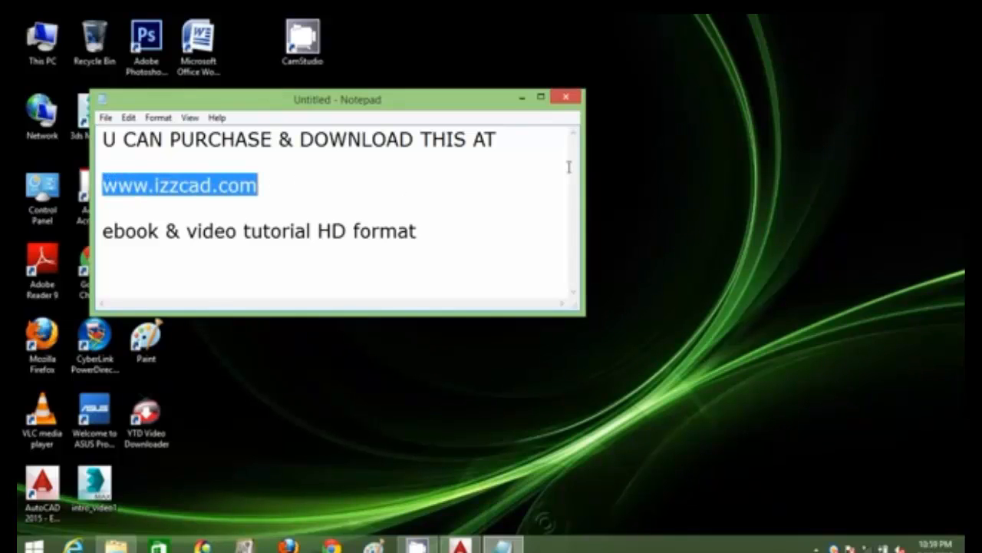
pyautogui.click(566, 97)
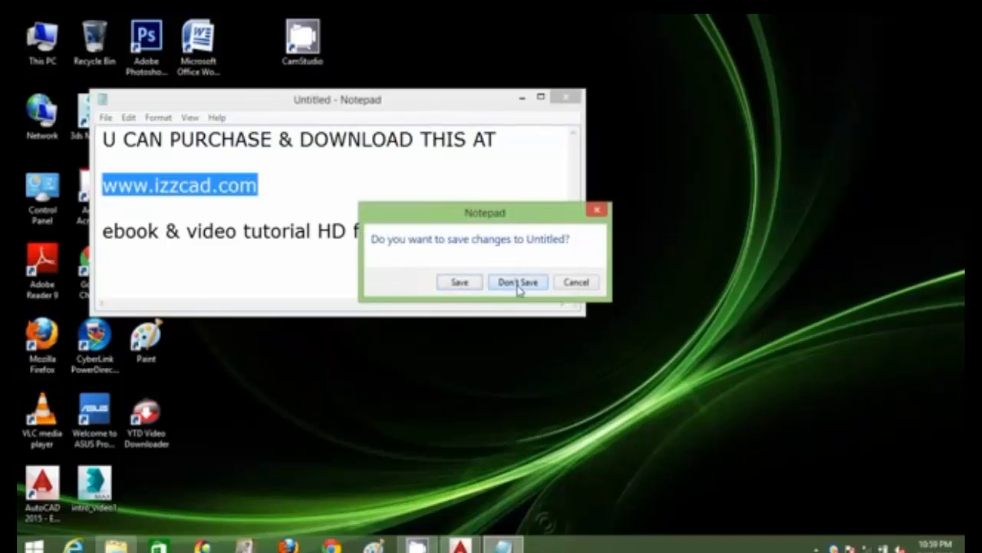
pyautogui.click(517, 282)
pyautogui.click(460, 545)
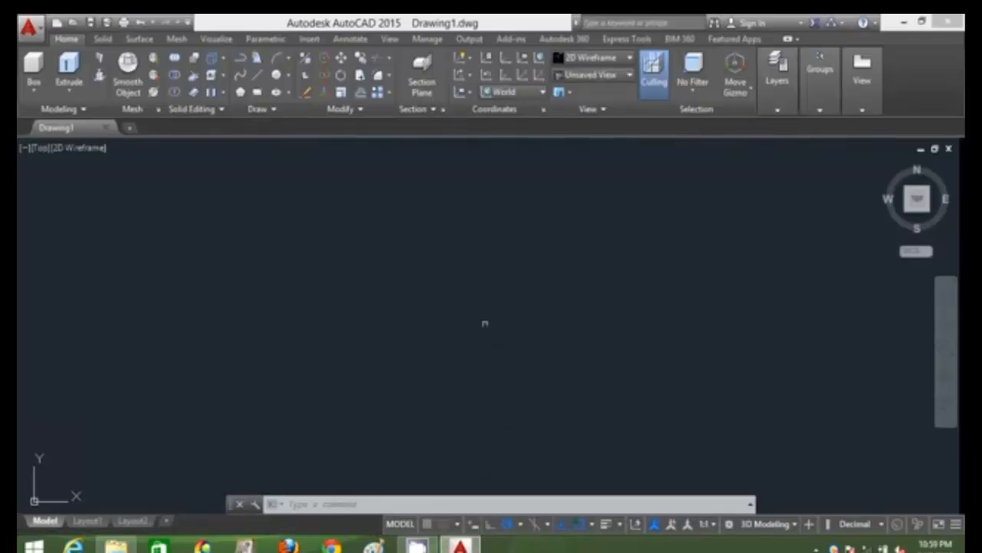
# - Set the drawing's insertion scale units to Millimeters with the UNITS command
pyautogui.click(330, 507)
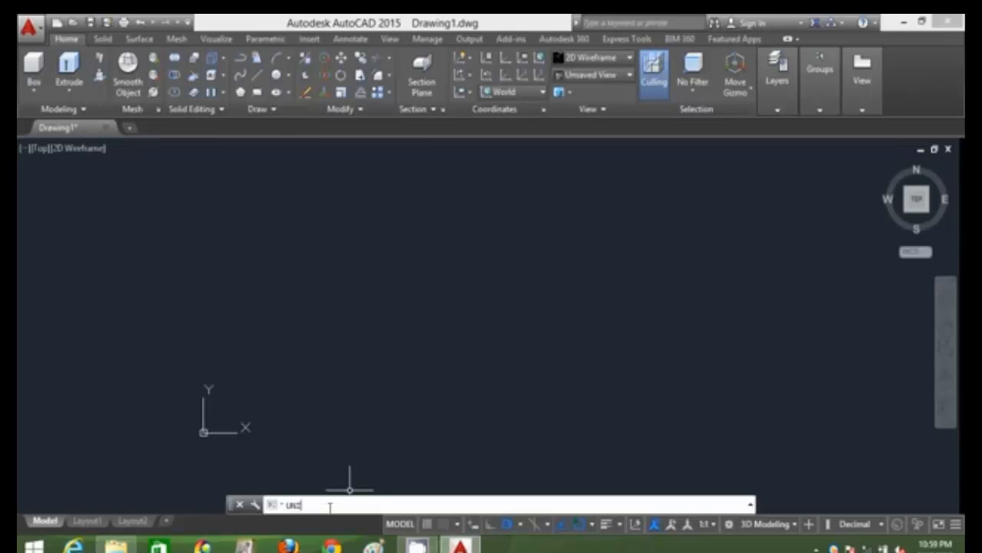
pyautogui.write('UNITS')
pyautogui.press('Return')
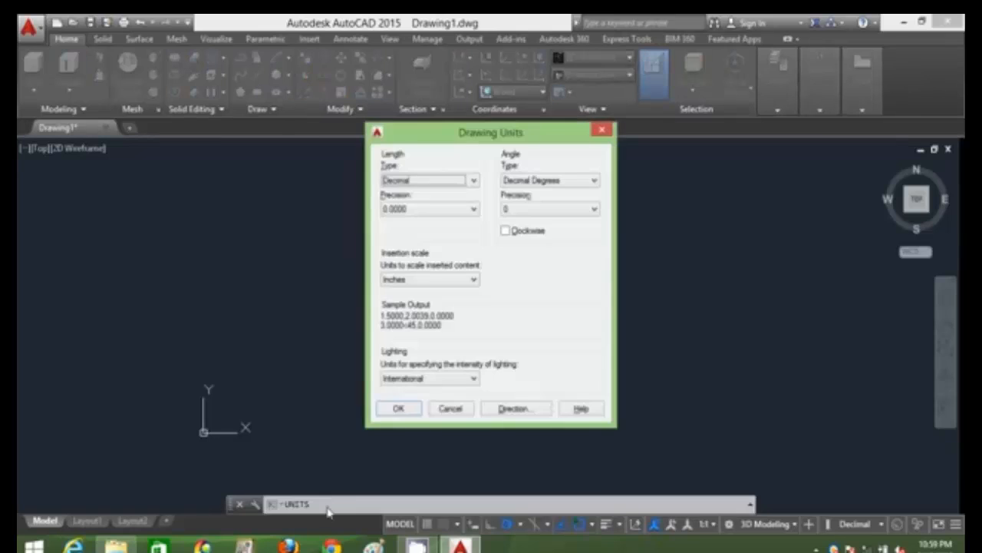
pyautogui.click(428, 280)
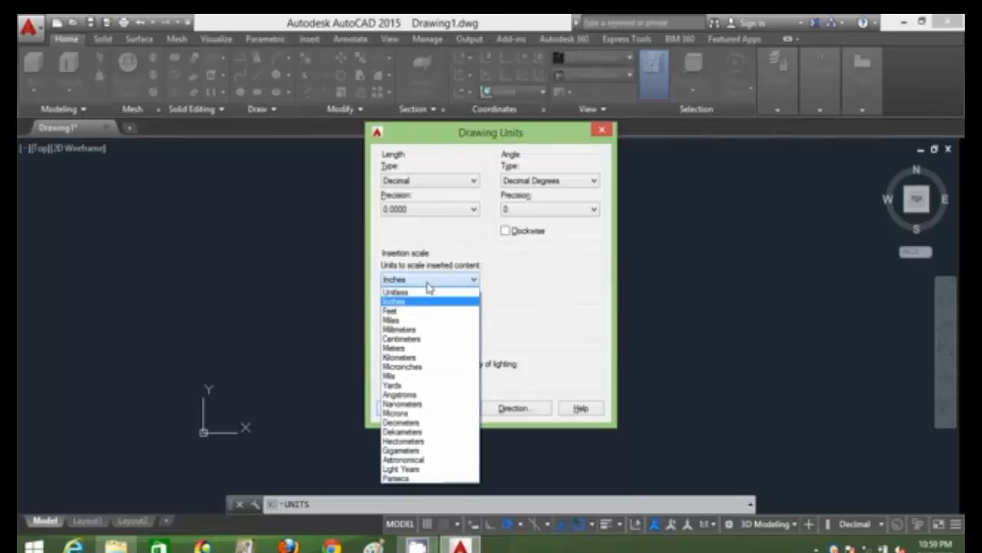
pyautogui.click(423, 330)
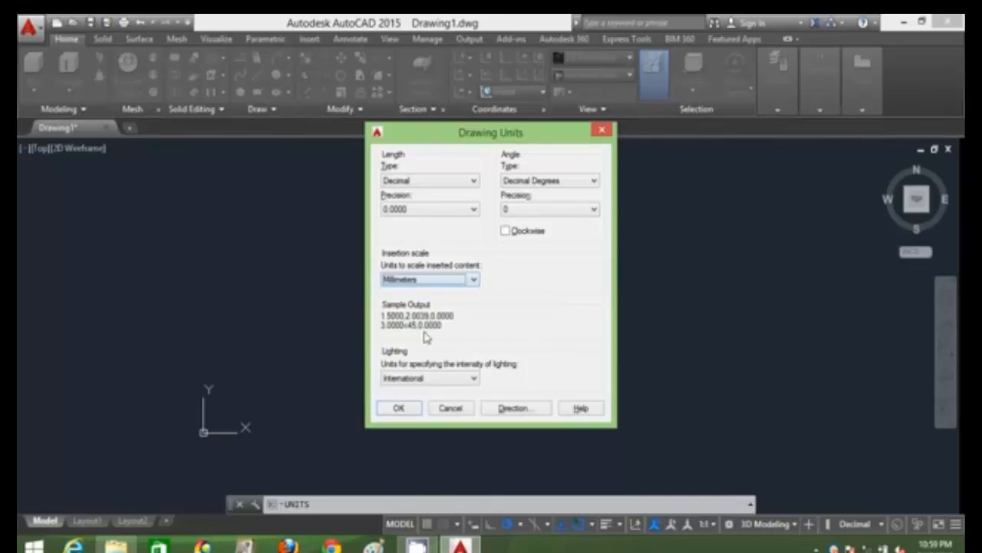
pyautogui.click(400, 408)
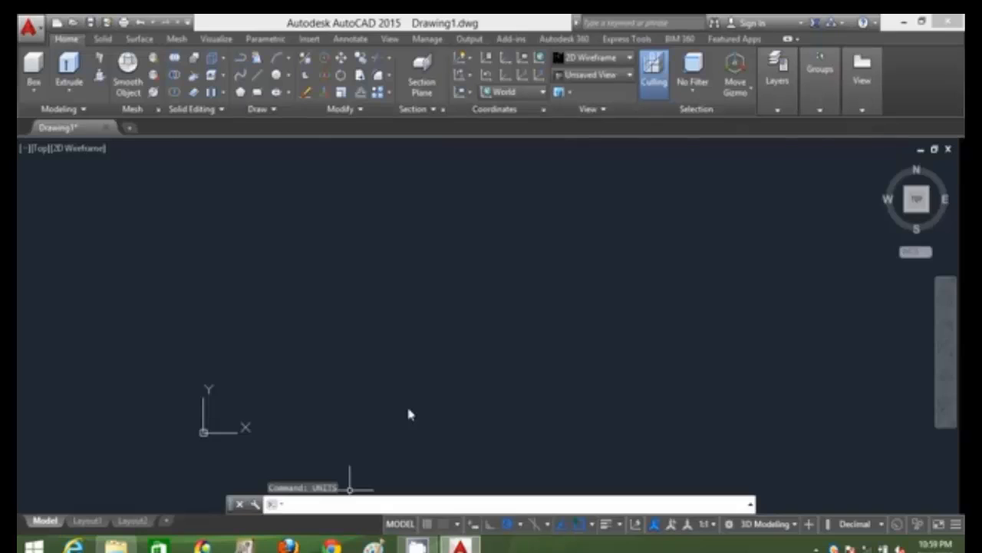
# - Set the model space limits from 0,0 to 20000,20000 and fit the whole drawing area in view
pyautogui.write('LIMITS')
pyautogui.press('Return')
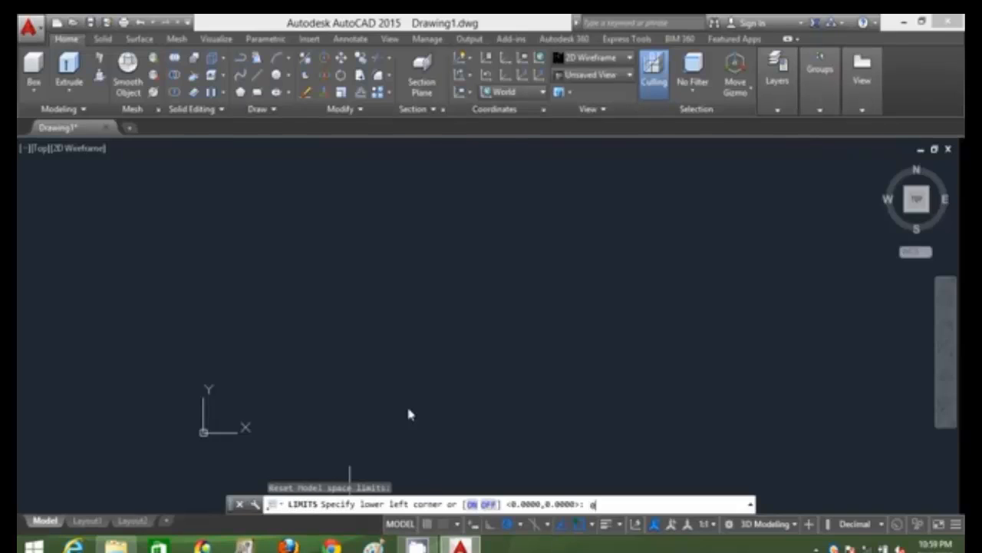
pyautogui.write('0,0')
pyautogui.press('Return')
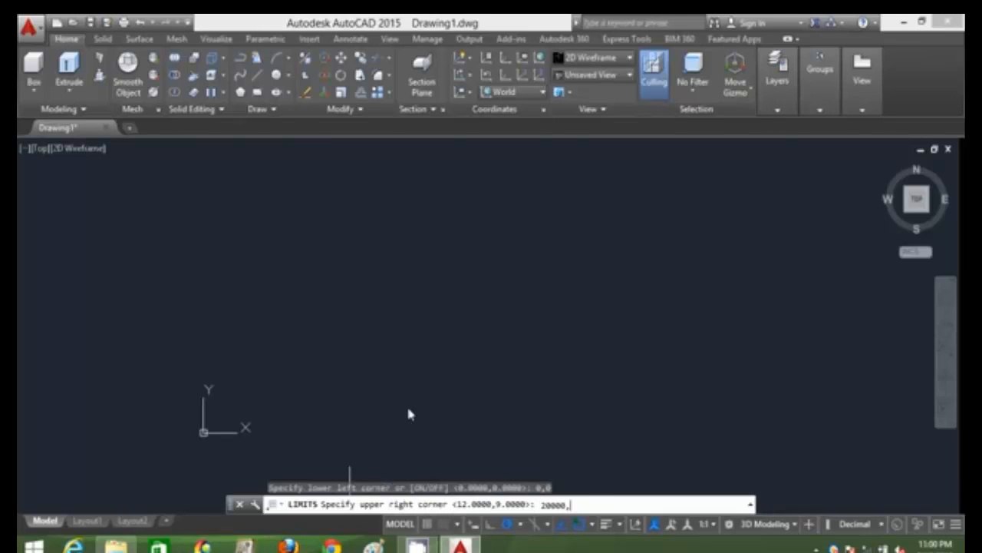
pyautogui.write('20000,2000')
pyautogui.press('Return')
pyautogui.write('z')
pyautogui.press('Return')
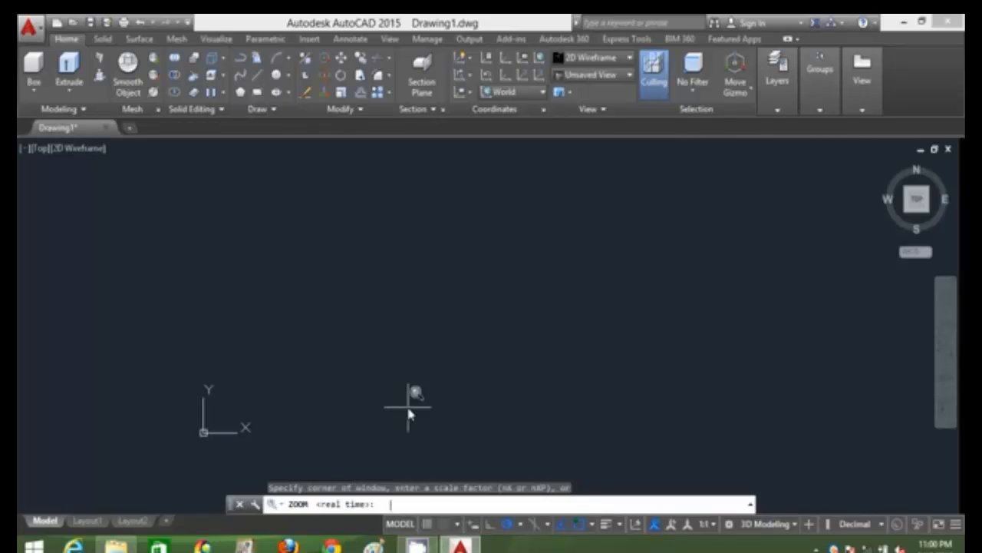
pyautogui.write('a')
pyautogui.press('Return')
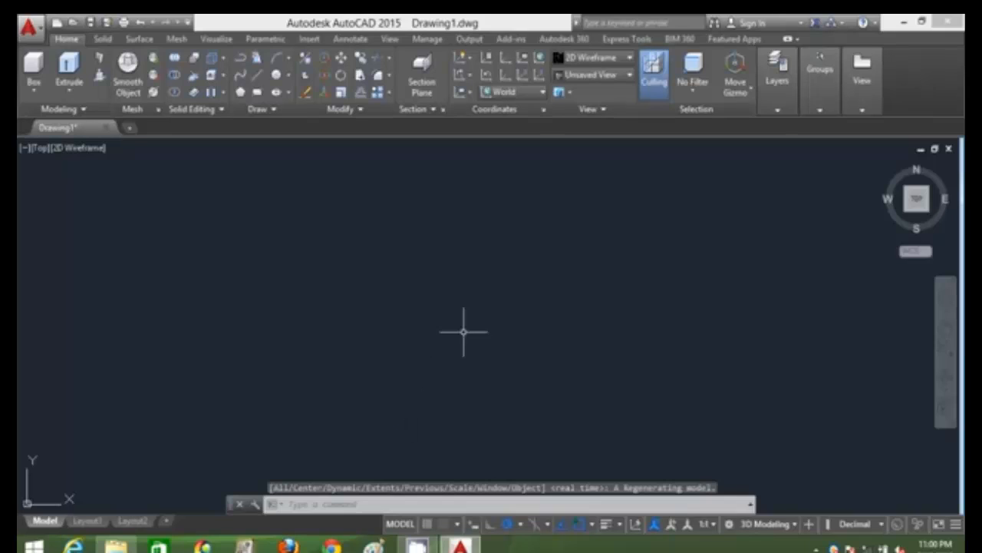
# - Start the house outline with connected lines: 15000 horizontally to the right, 8000 straight down, and 2000 to the left
pyautogui.write('l')
pyautogui.press('Return')
pyautogui.click(373, 207)
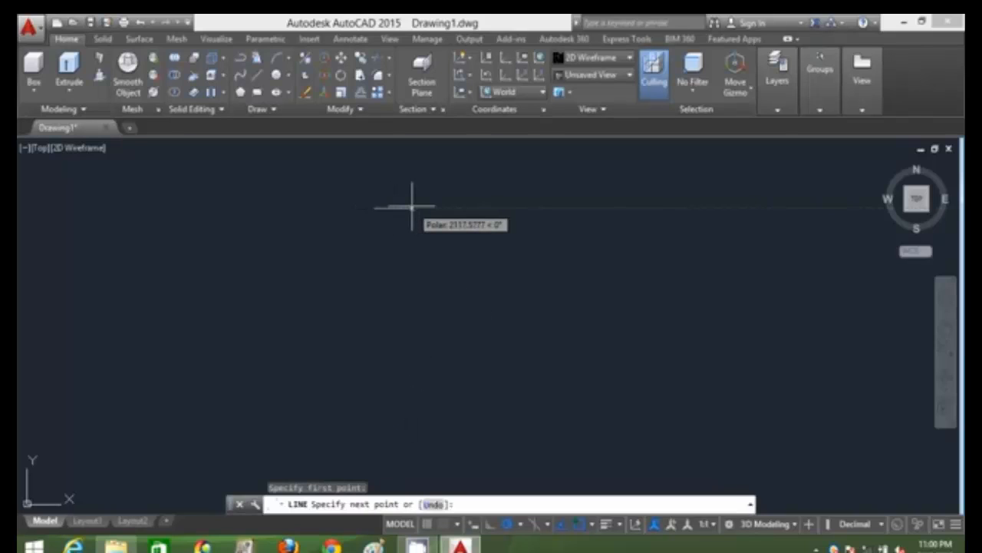
pyautogui.write('15000')
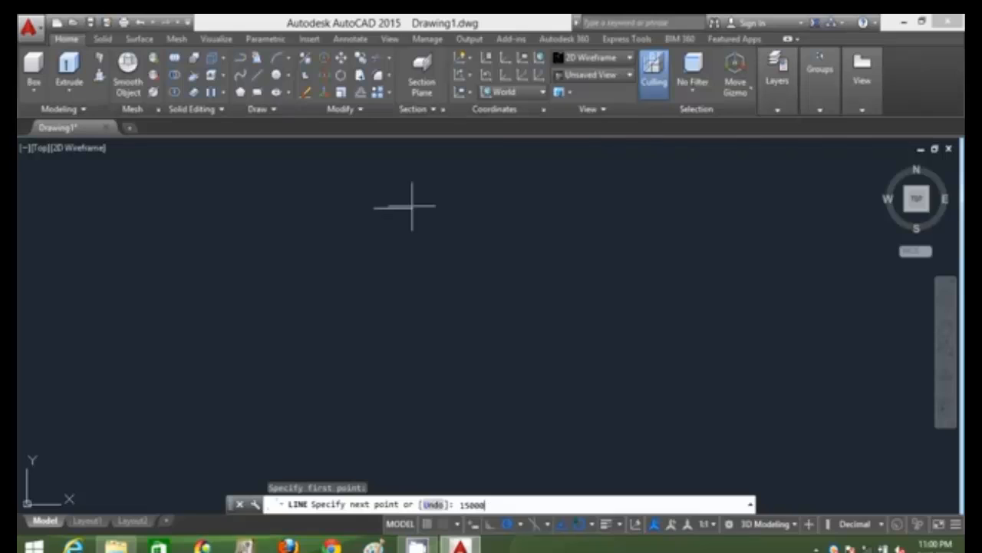
pyautogui.press('Return')
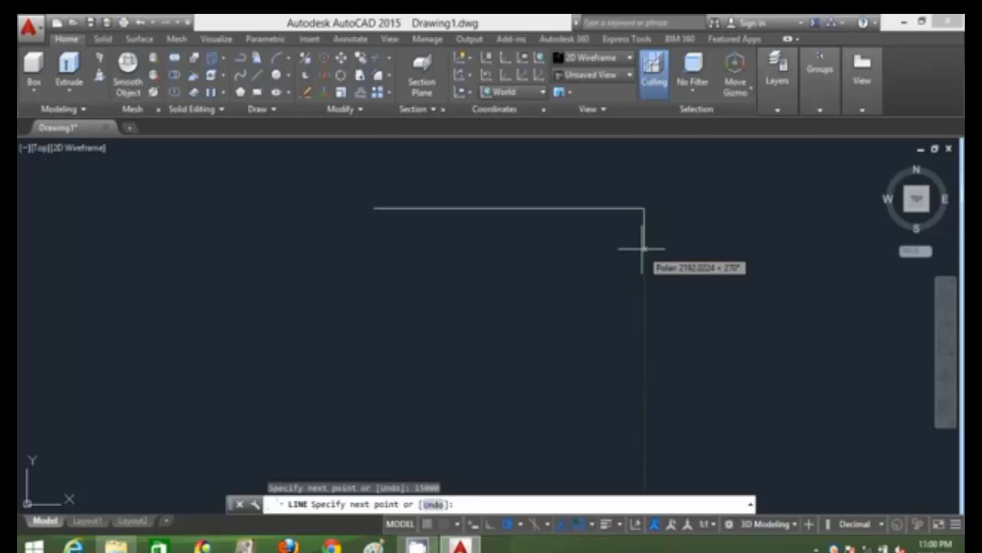
pyautogui.write('8000')
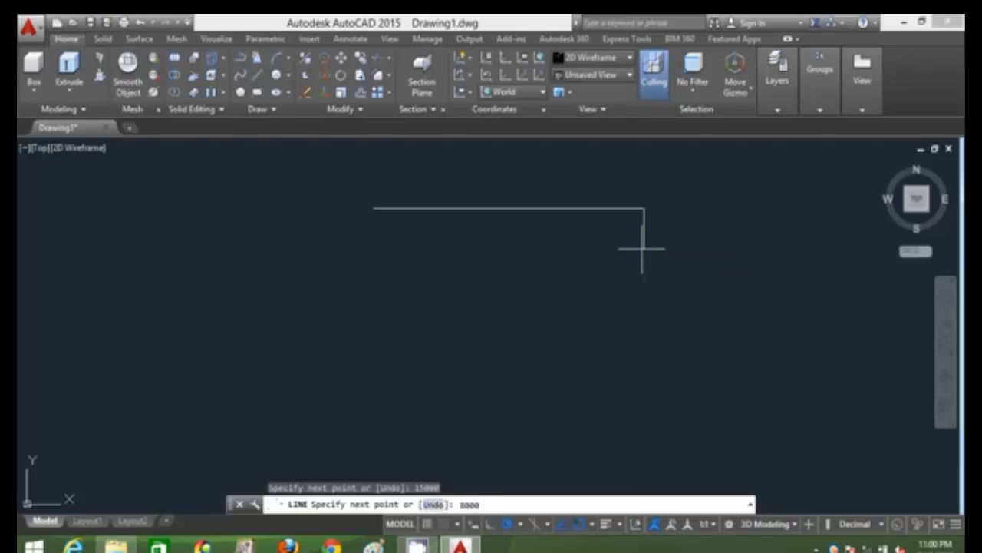
pyautogui.press('Return')
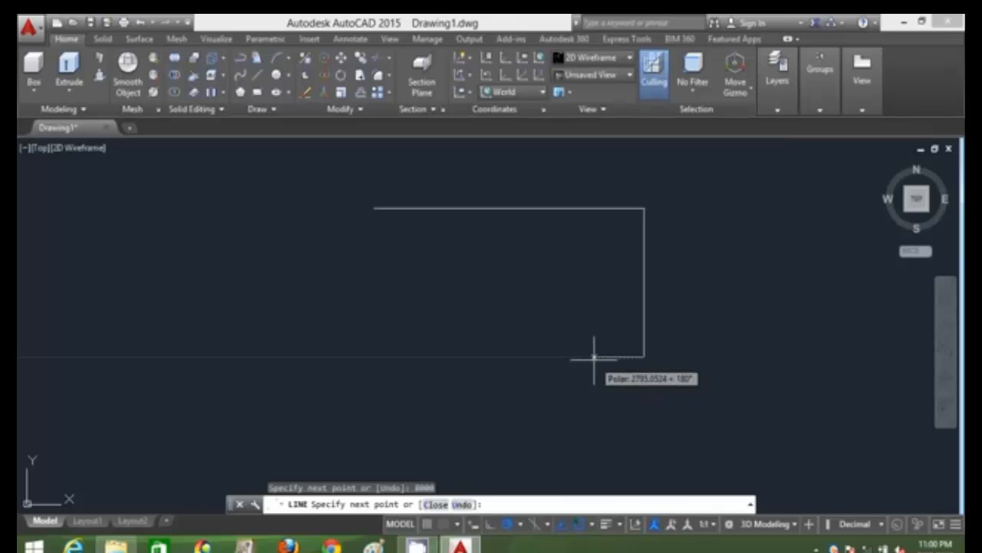
pyautogui.write('2000')
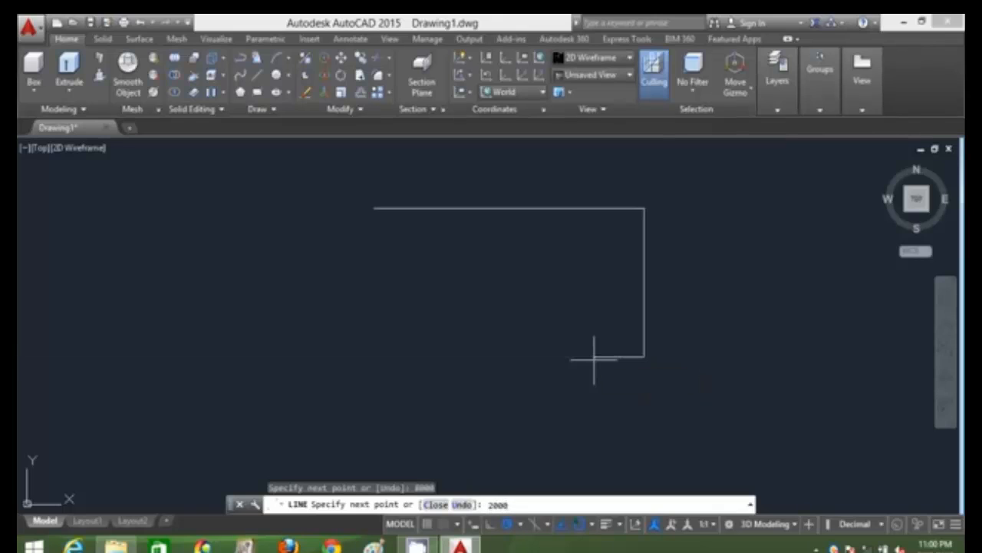
pyautogui.press('Return')
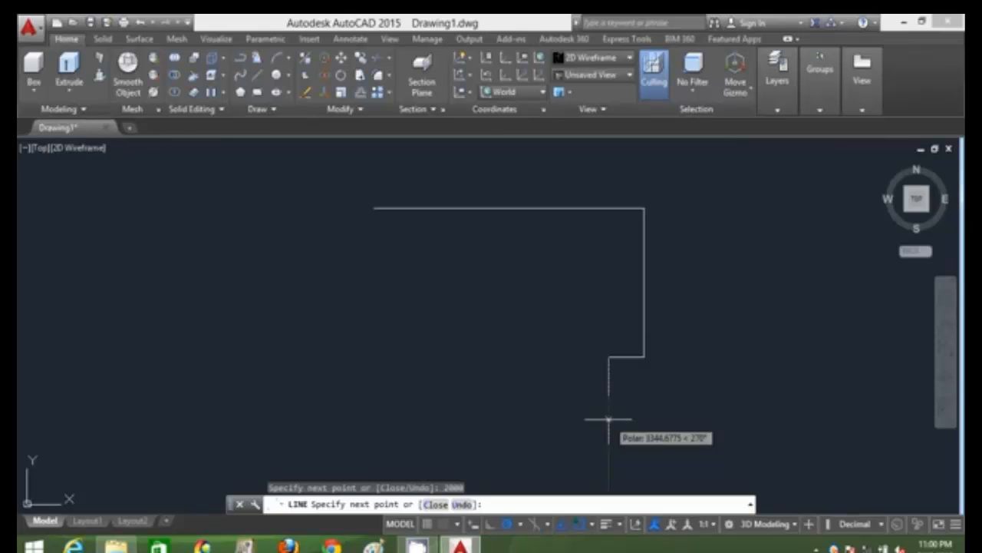
# - Continue the outline with lines 4000 down, a further 5000 down, and 5000 to the left
pyautogui.write('4000')
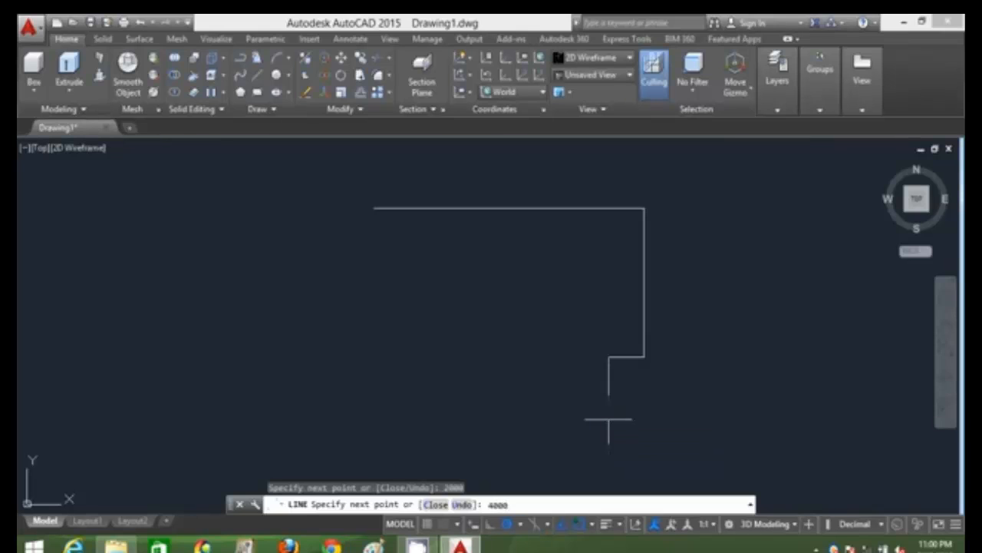
pyautogui.press('Return')
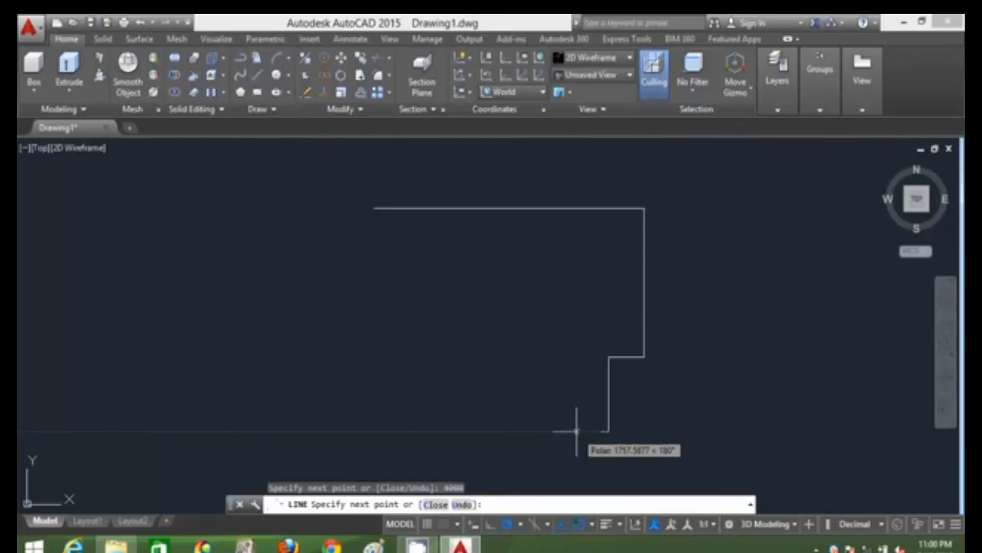
pyautogui.scroll(-2, 576, 431)
pyautogui.moveTo(562, 393); pyautogui.dragTo(533, 328, button='middle')
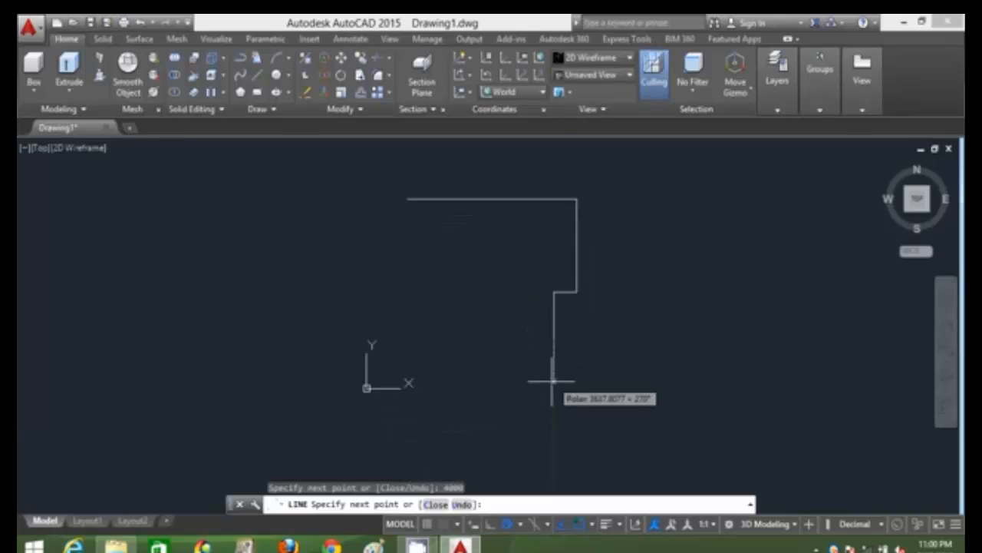
pyautogui.write('5000')
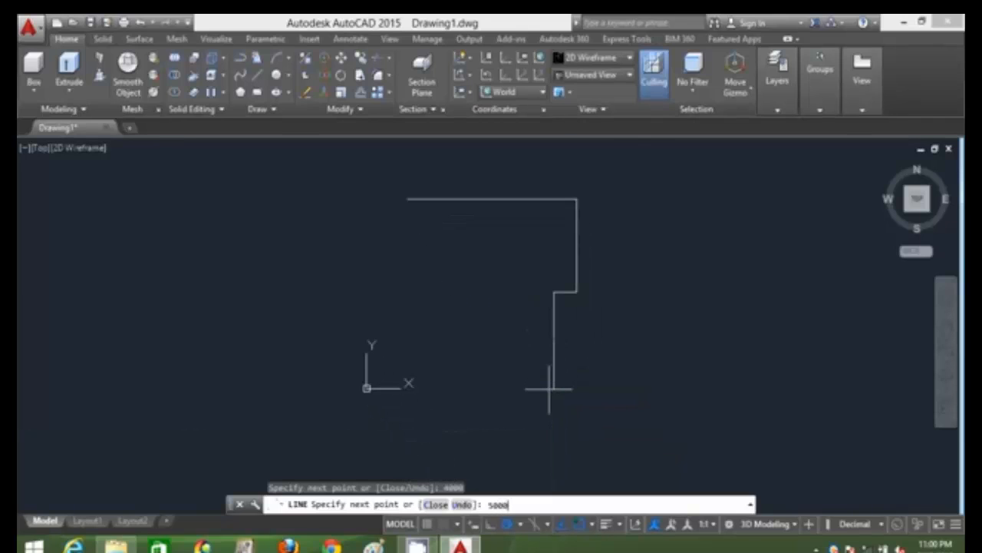
pyautogui.press('Return')
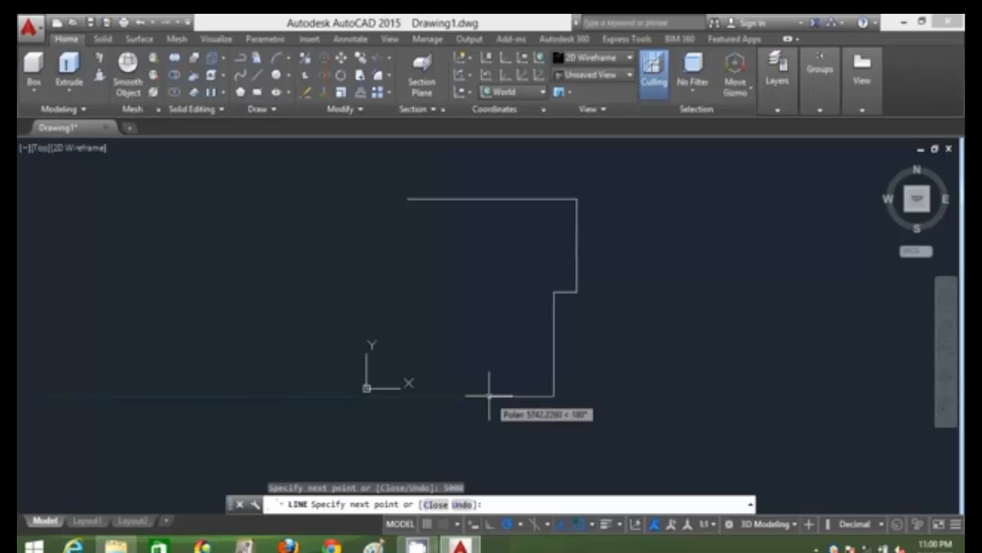
pyautogui.write('5000')
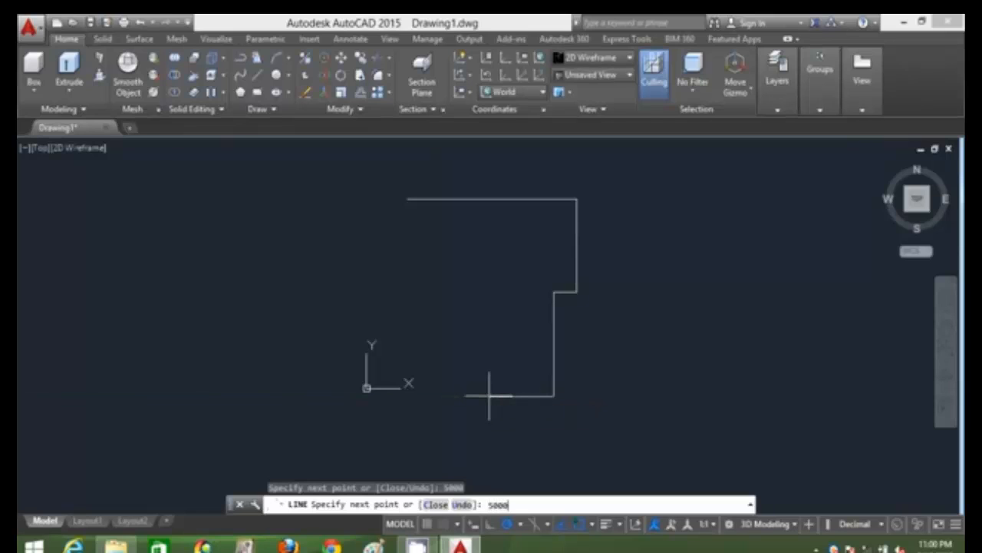
pyautogui.press('Return')
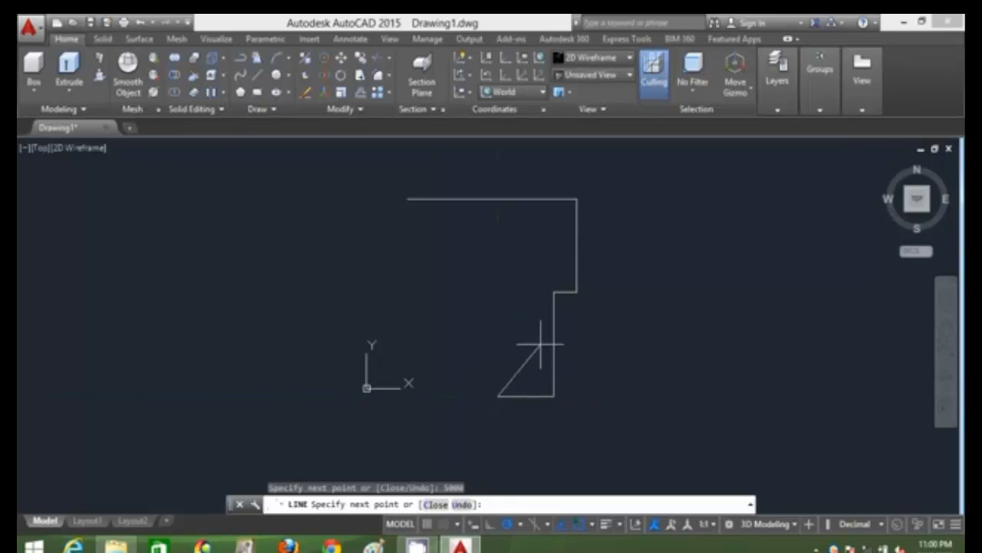
# - Complete the outline: go up freehand, 6000 left, up level with the right-hand step, left to align below the start point, and up to it
pyautogui.click(498, 336)
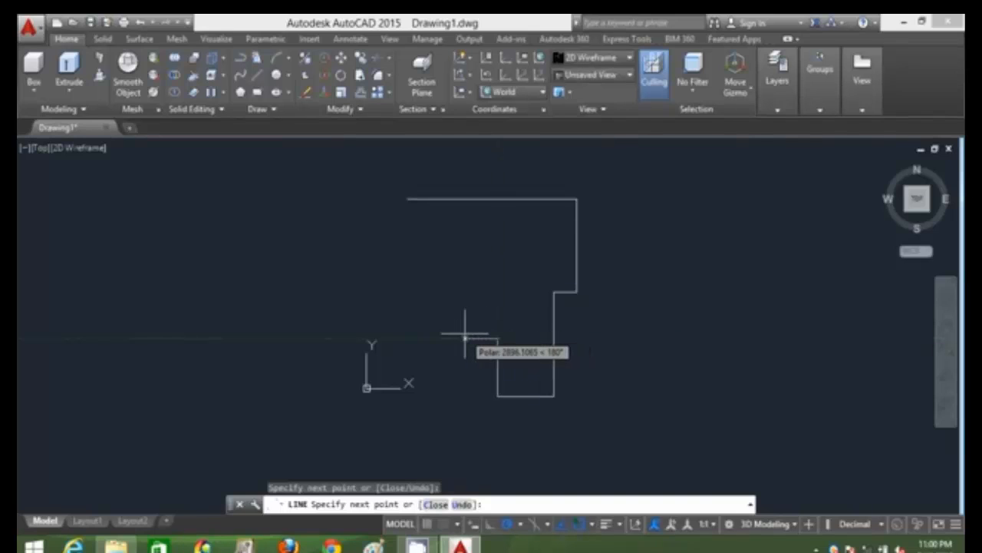
pyautogui.write('6000')
pyautogui.press('Return')
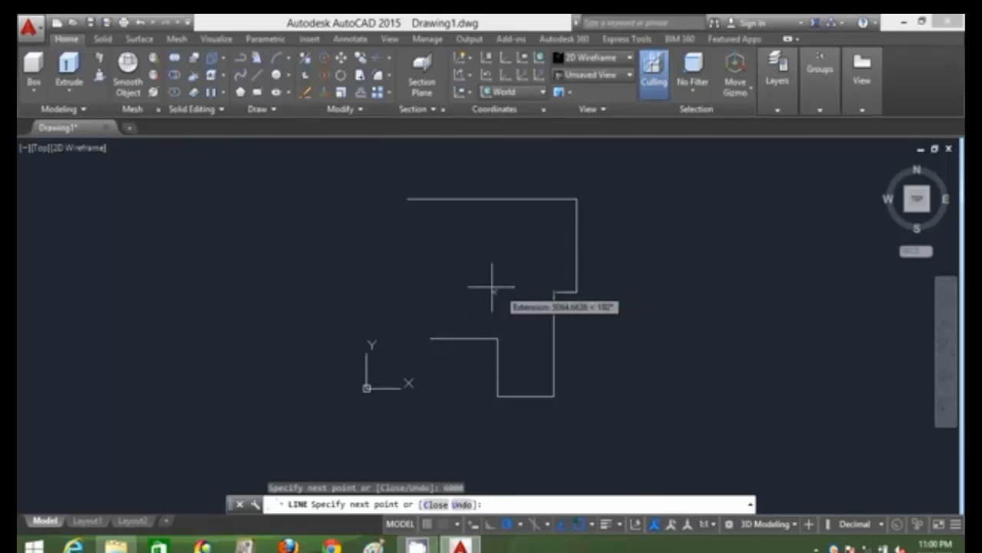
pyautogui.click(430, 292)
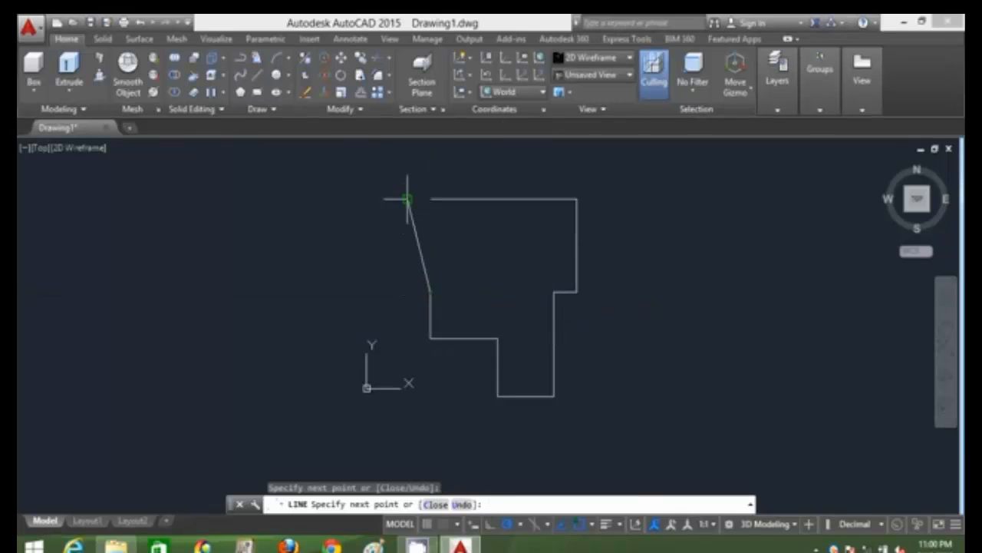
pyautogui.click(407, 292)
pyautogui.click(407, 199)
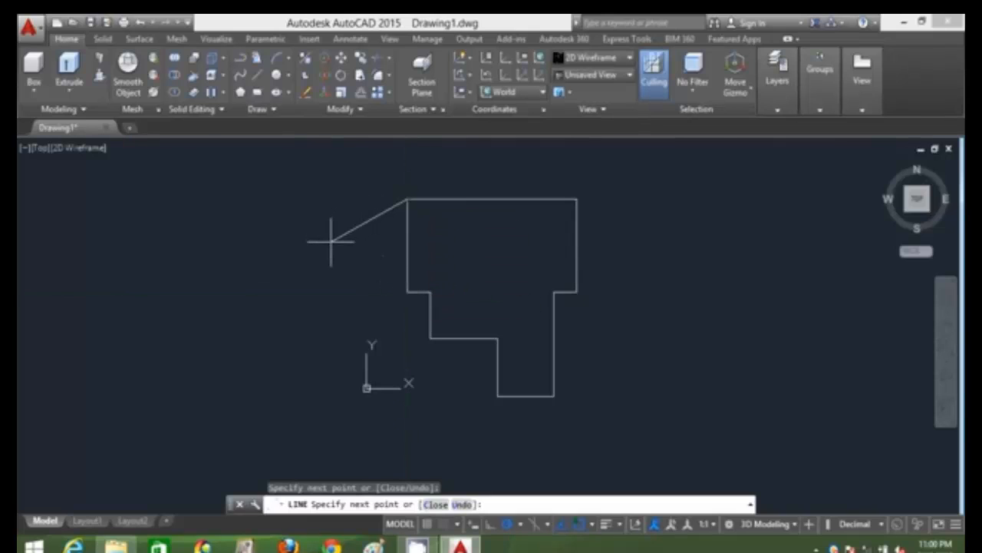
# - Finish the line and create a closed polyline boundary from a point inside the house outline
pyautogui.press('Return')
pyautogui.scroll(2, 451, 292)
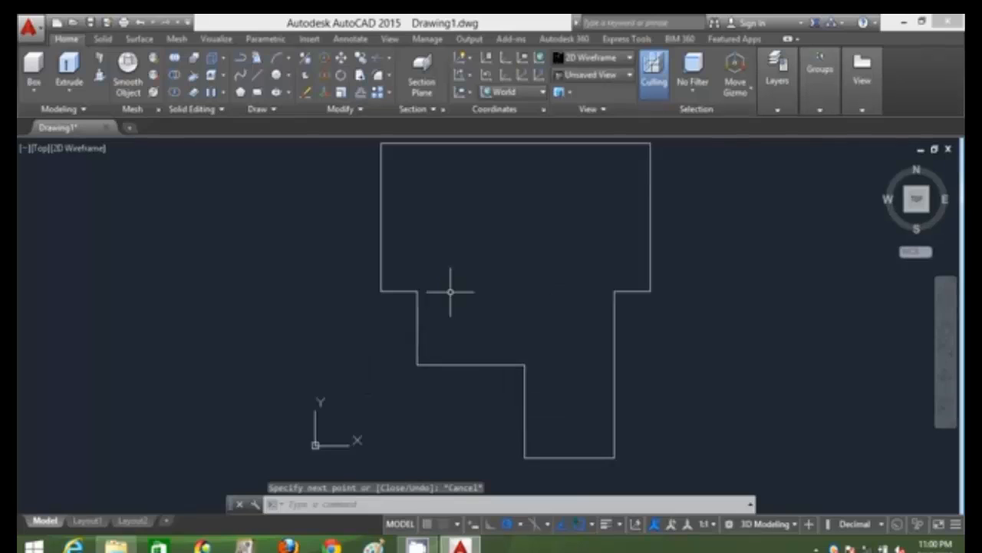
pyautogui.scroll(-2, 450, 291)
pyautogui.scroll(2, 450, 289)
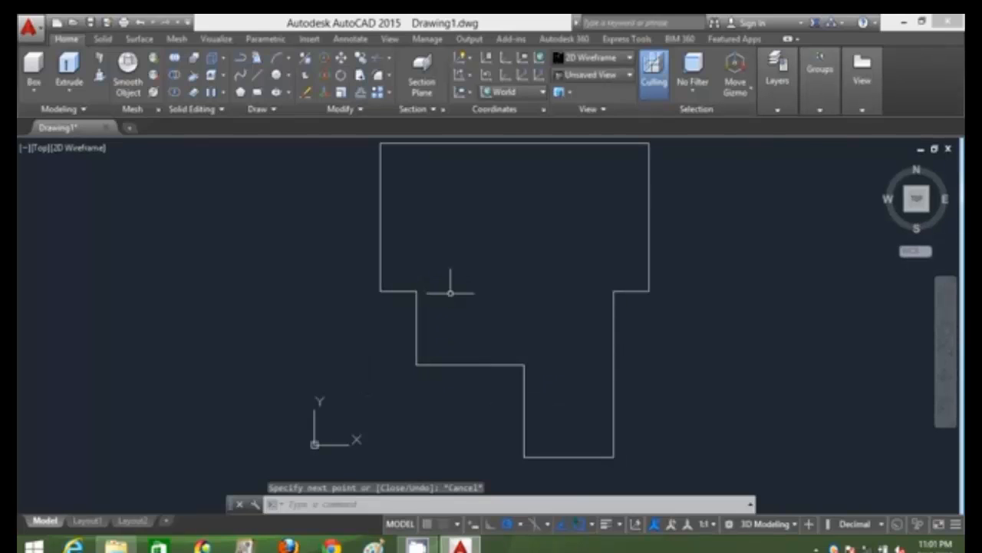
pyautogui.click(343, 504)
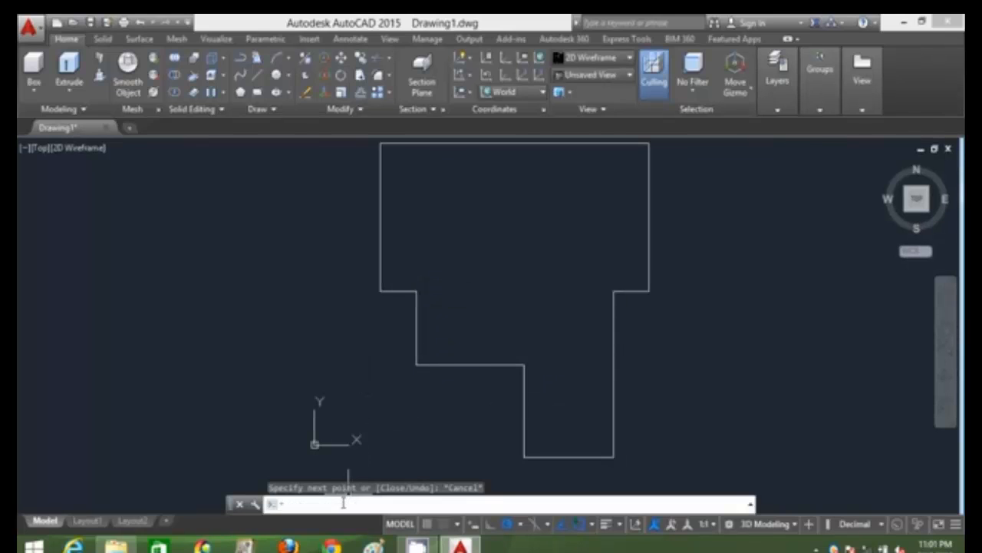
pyautogui.write('BO')
pyautogui.press('Return')
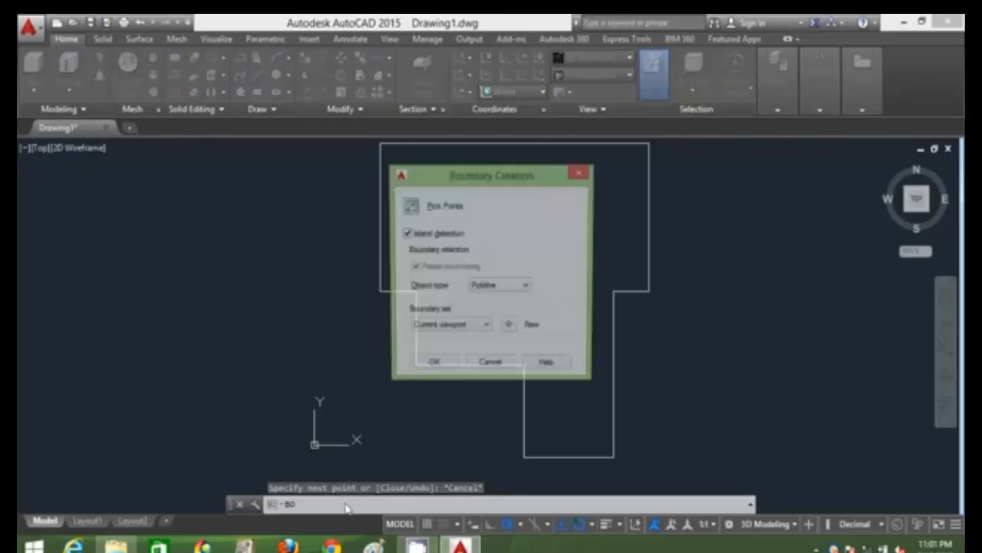
pyautogui.click(410, 206)
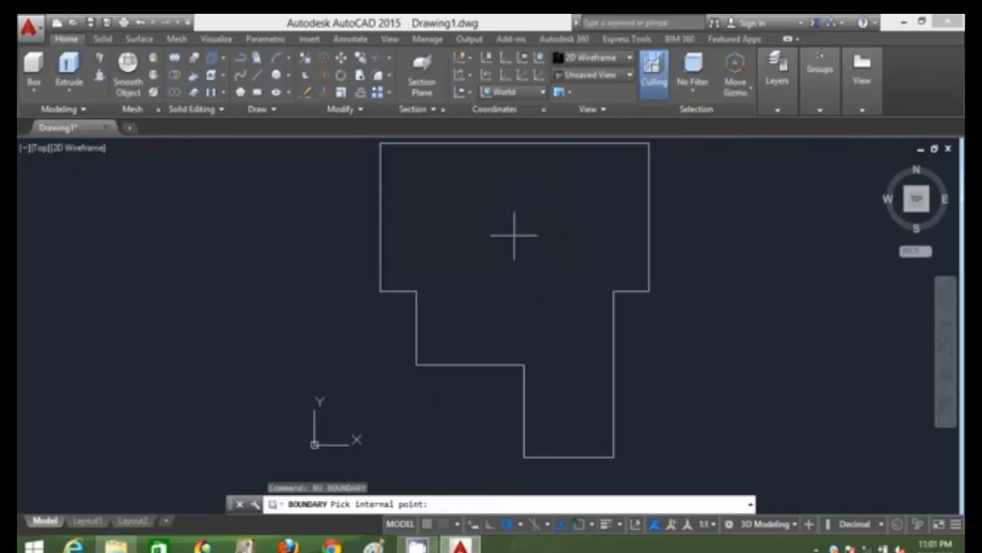
pyautogui.click(515, 236)
pyautogui.press('Return')
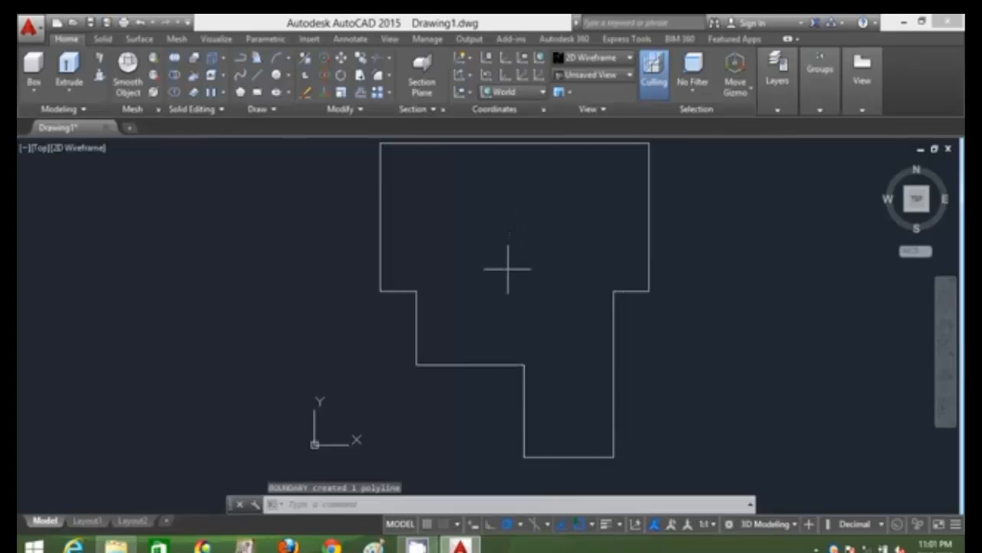
pyautogui.click(482, 235)
pyautogui.scroll(-2, 484, 237)
pyautogui.moveTo(483, 239); pyautogui.dragTo(385, 290, button='middle')
pyautogui.write('RE')
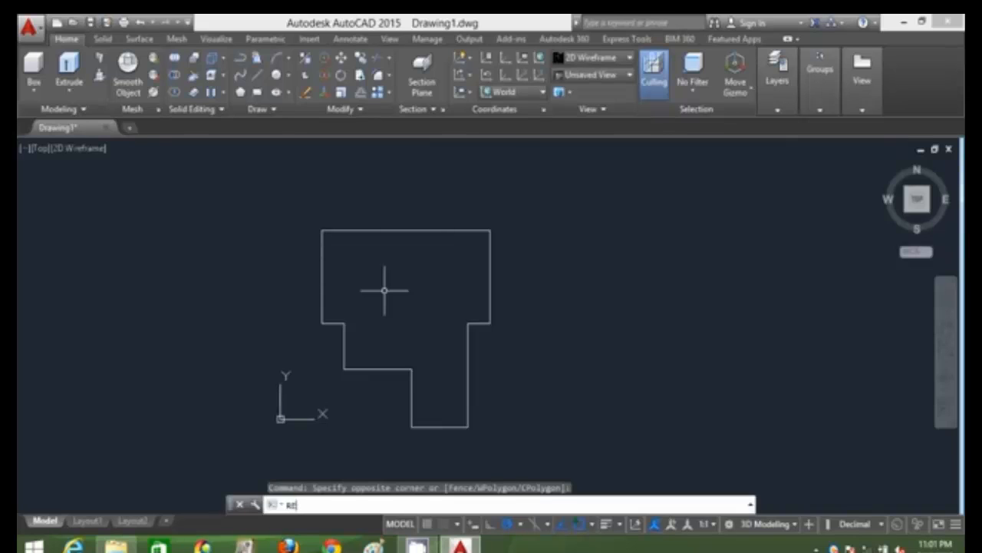
pyautogui.press('Escape')
# - Copy the house boundary polyline to an empty area left of the original outline
pyautogui.write('c')
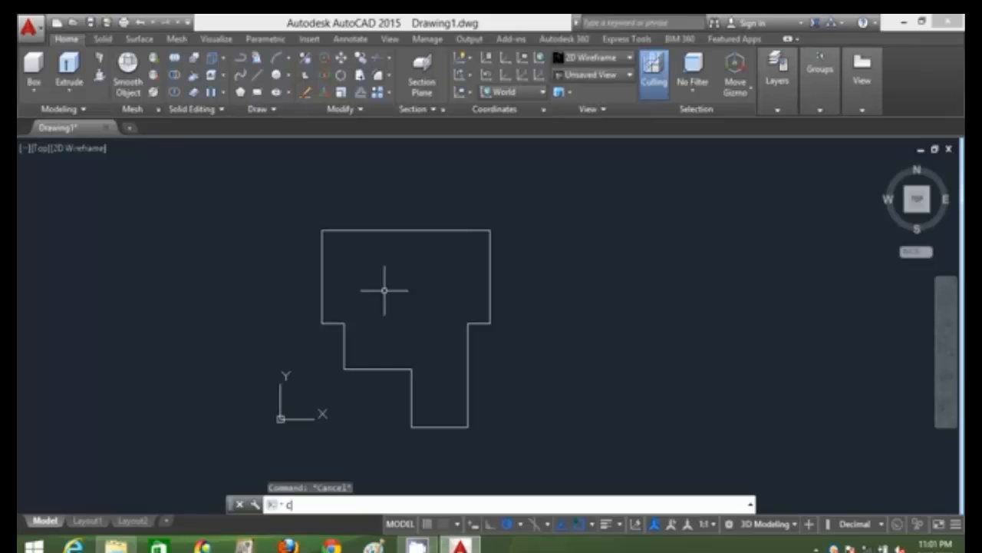
pyautogui.write('o')
pyautogui.press('Return')
pyautogui.click(405, 369)
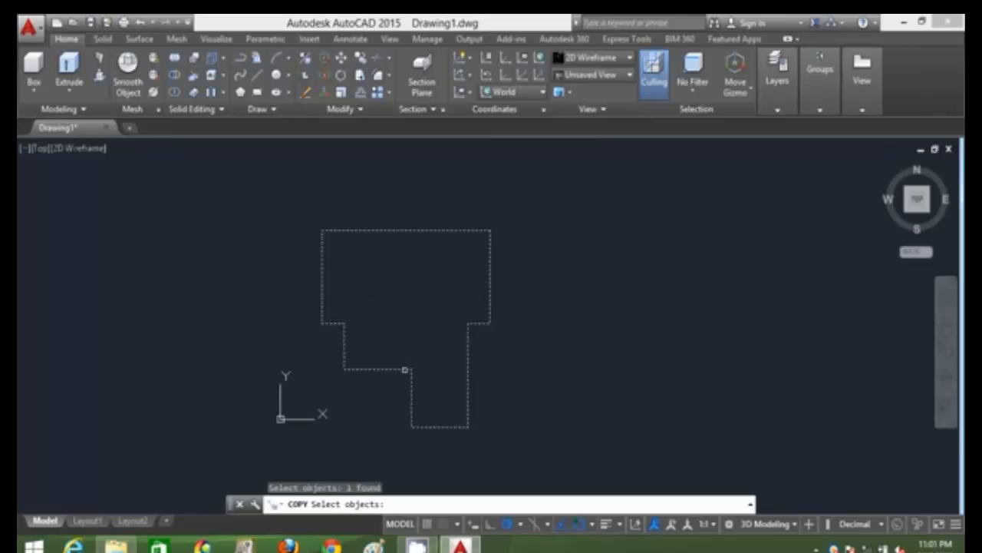
pyautogui.press('Return')
pyautogui.click(420, 284)
pyautogui.moveTo(221, 274); pyautogui.dragTo(395, 272, button='middle')
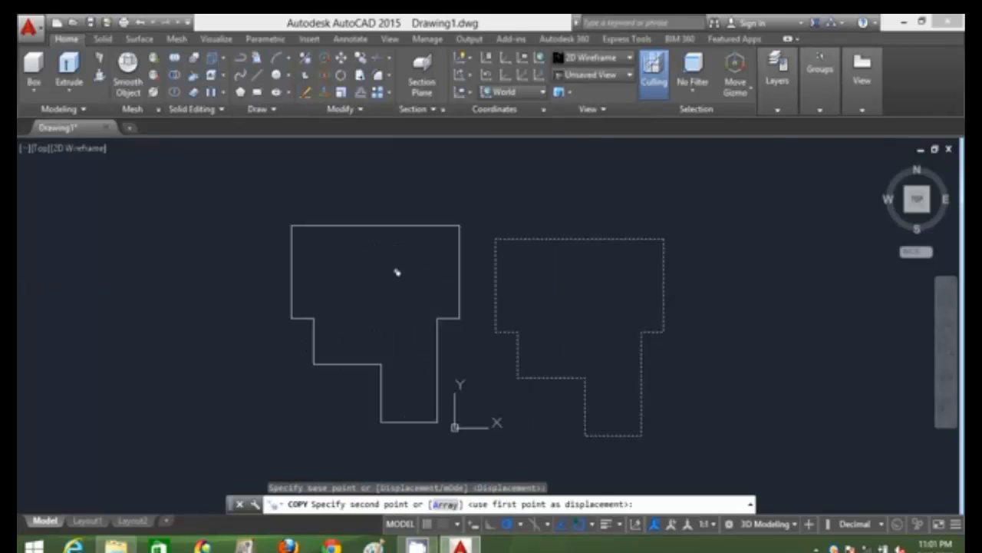
pyautogui.click(334, 290)
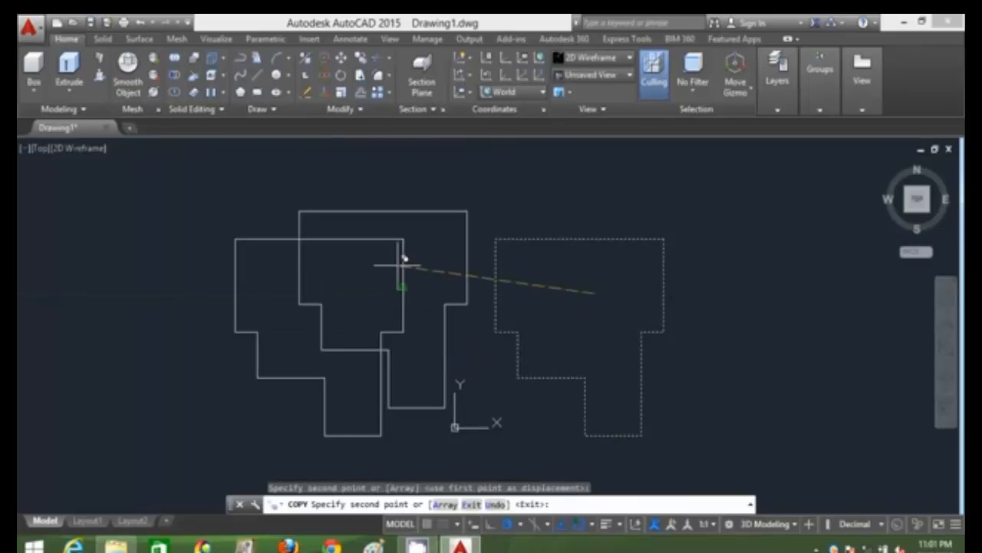
pyautogui.press('Escape')
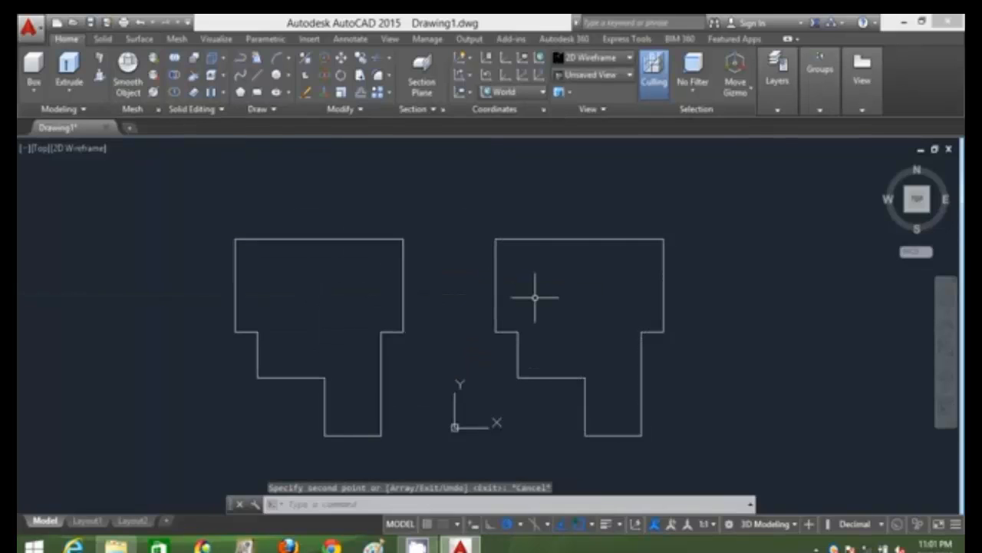
# - Convert the original right-hand house outline polyline into a region
pyautogui.write('eeg')
pyautogui.press('Return')
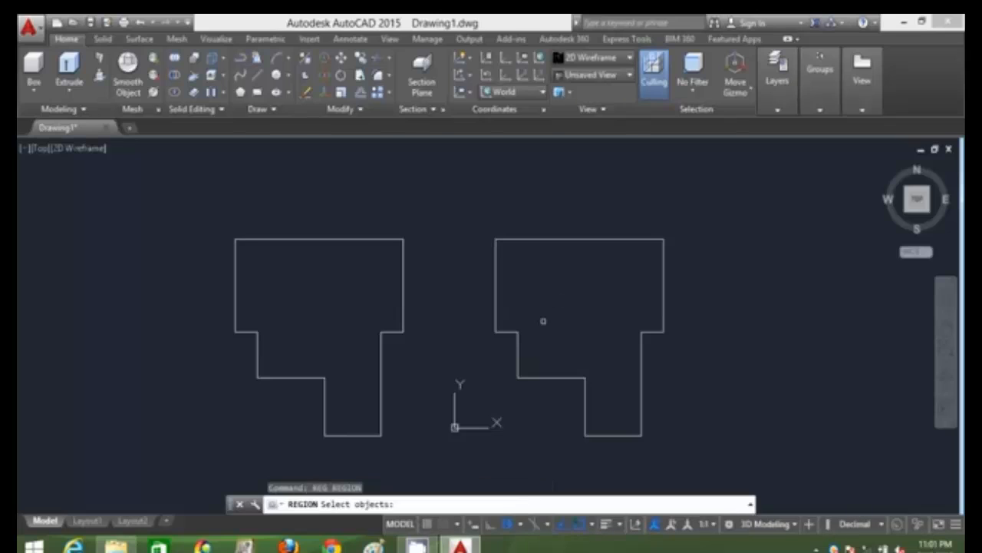
pyautogui.click(522, 377)
pyautogui.press('Return')
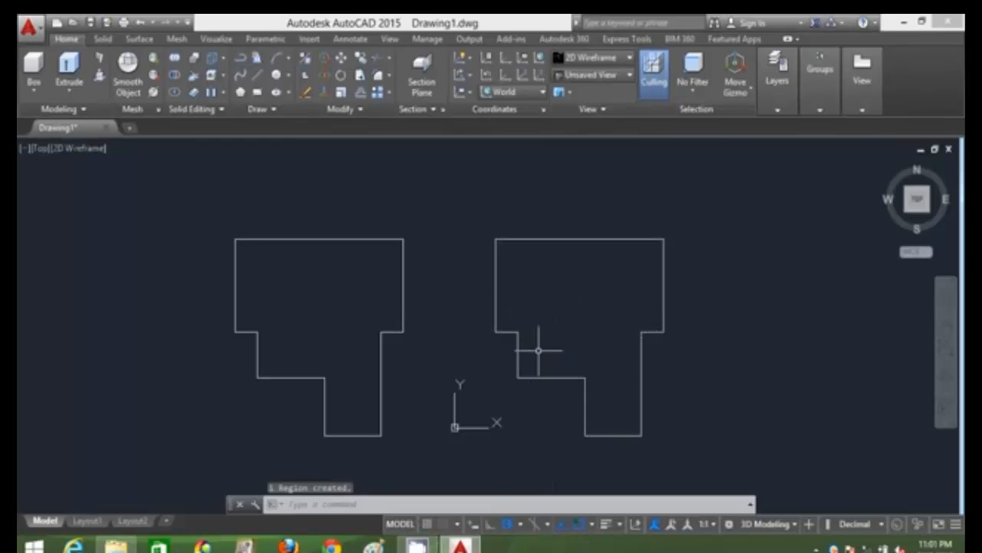
# - Switch the model to the SE Isometric view with both outlines in sight
pyautogui.click(610, 77)
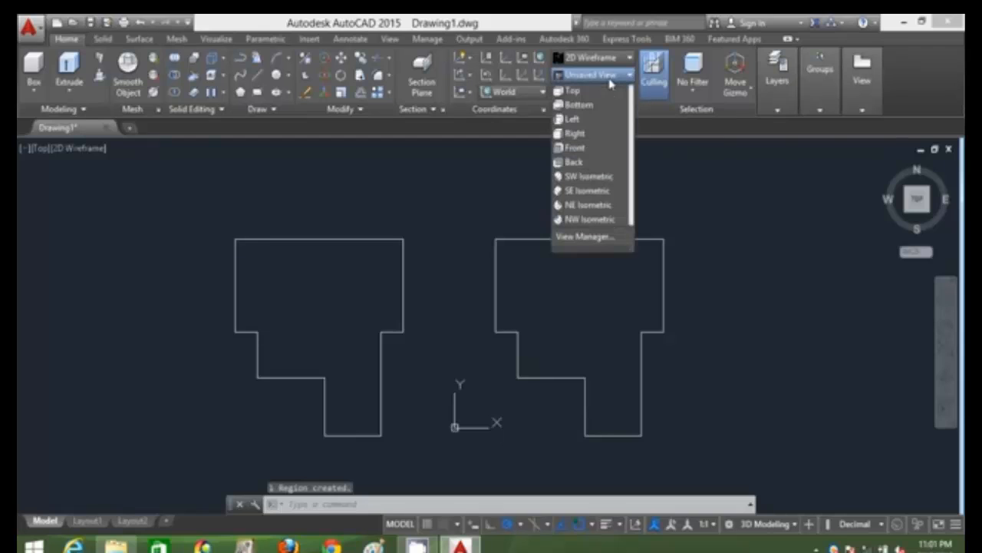
pyautogui.click(598, 191)
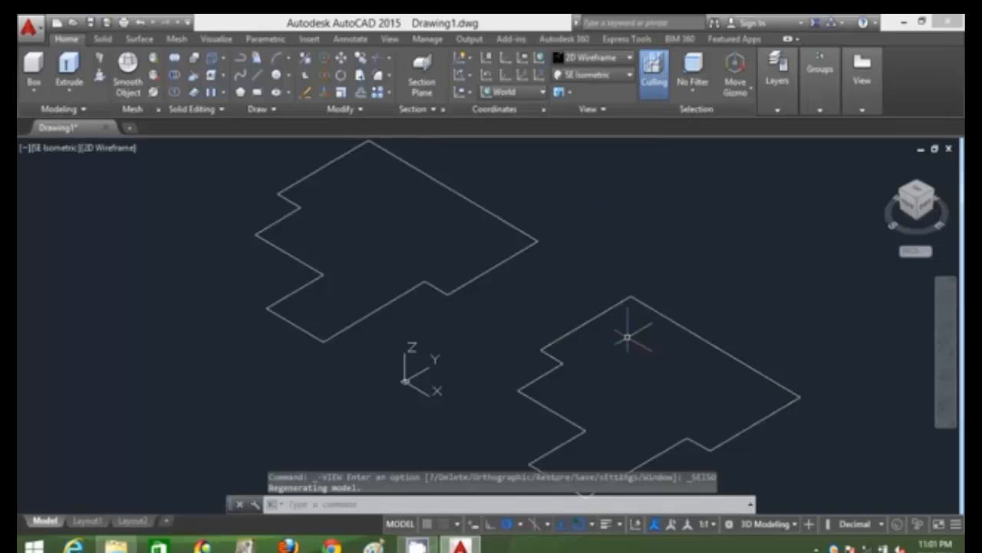
pyautogui.scroll(-3, 629, 335)
pyautogui.moveTo(630, 335); pyautogui.dragTo(548, 321, button='middle')
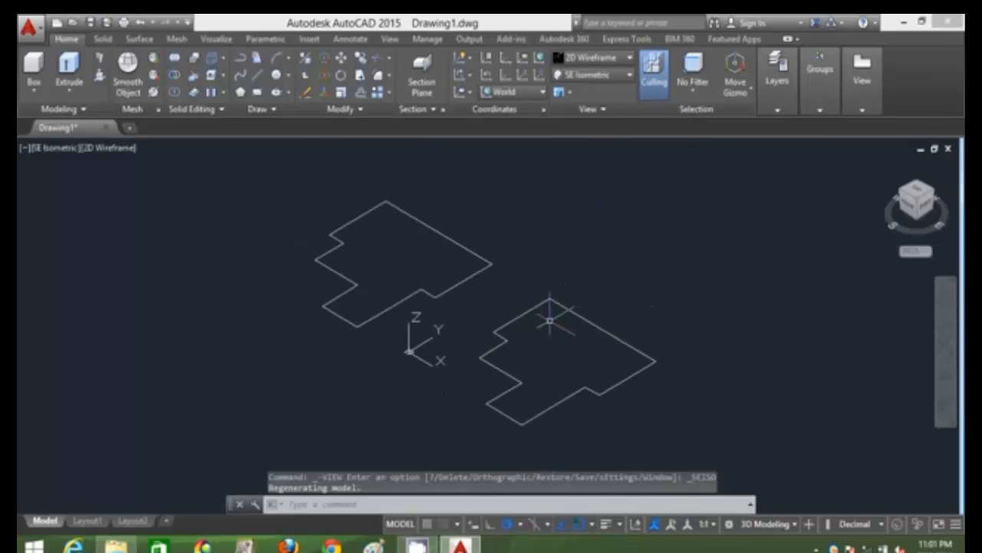
# - Extrude the right-hand region to a height of 3000 with a taper angle of 50
pyautogui.write('ex')
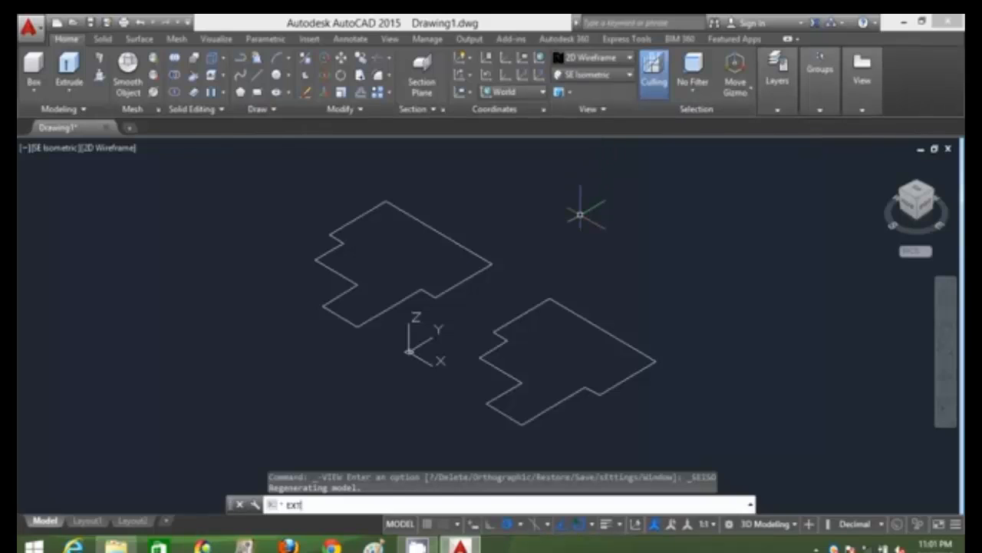
pyautogui.write('t')
pyautogui.press('Return')
pyautogui.click(587, 320)
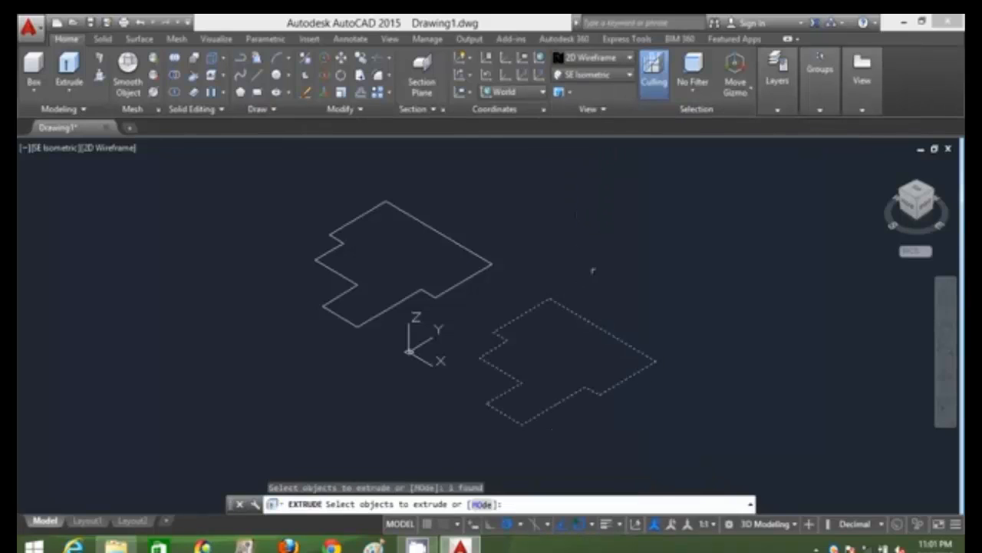
pyautogui.press('Return')
pyautogui.write('t')
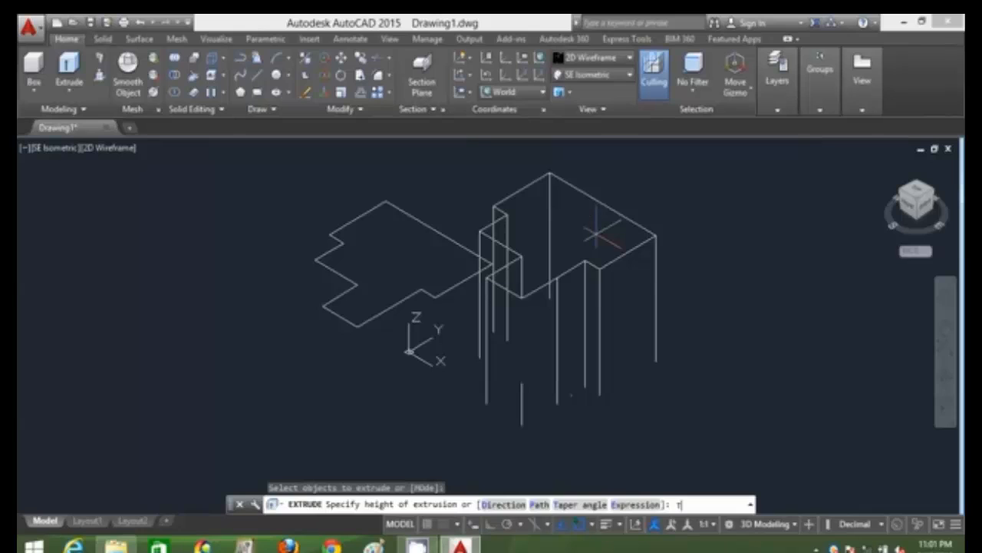
pyautogui.press('Return')
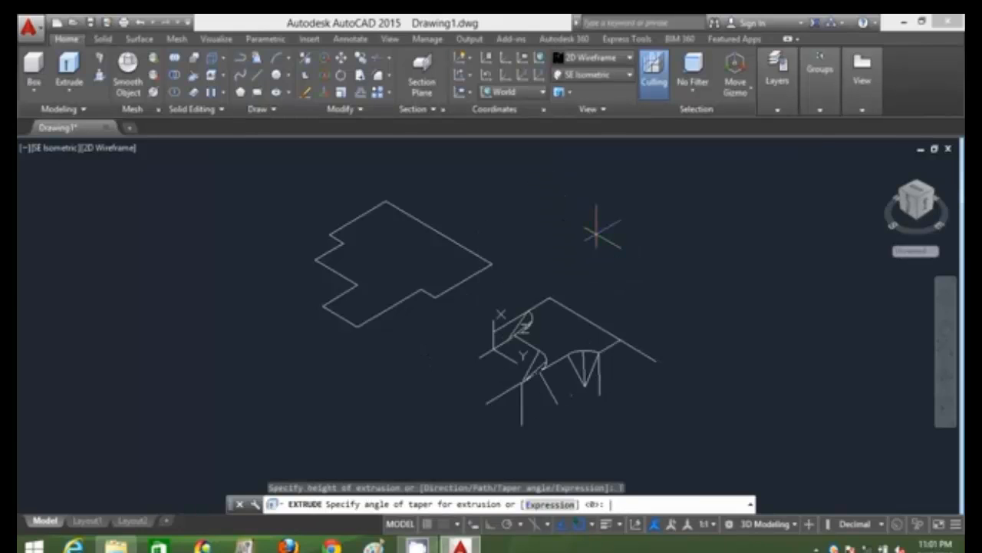
pyautogui.press('Return')
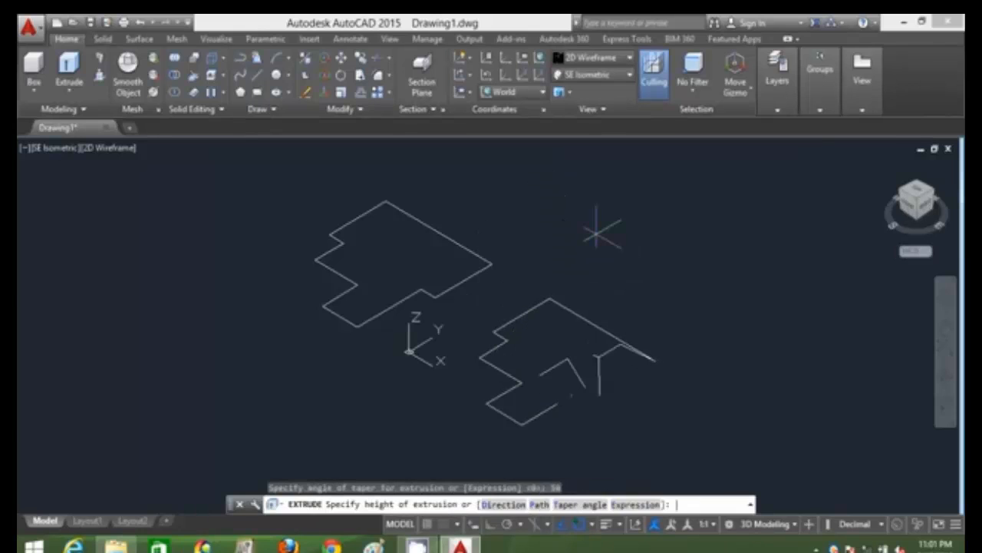
pyautogui.write('30')
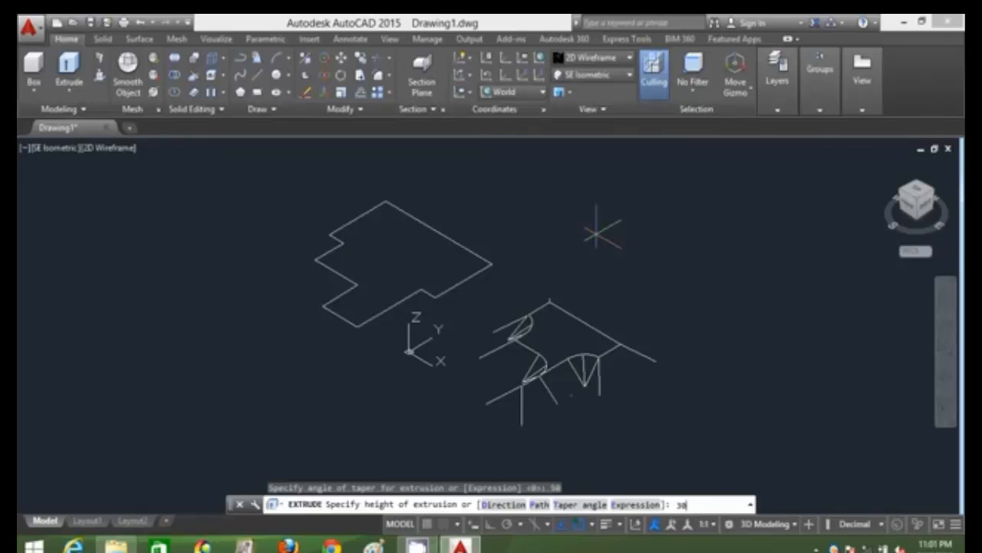
pyautogui.write('00')
pyautogui.press('Return')
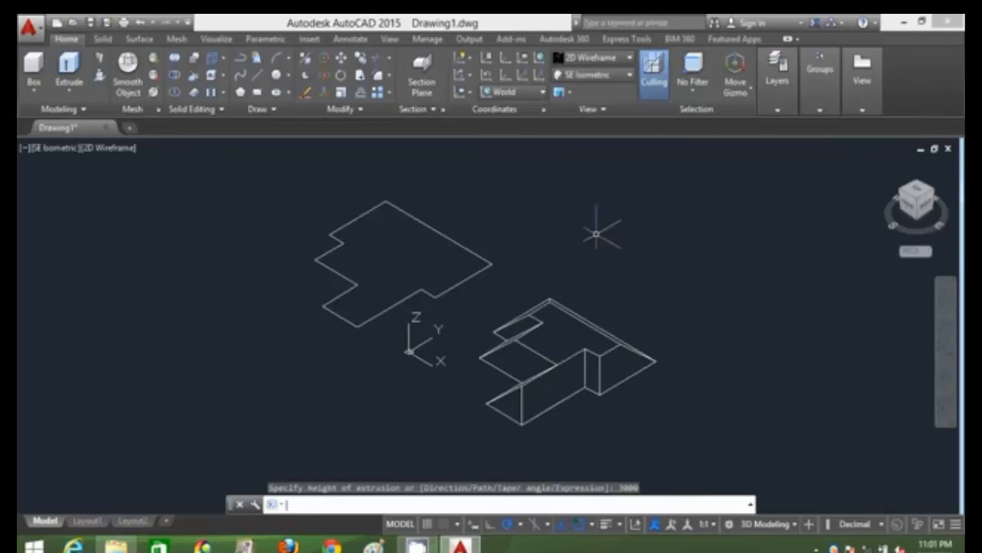
# - Apply the Conceptual visual style and inspect the tapered solid
pyautogui.click(614, 61)
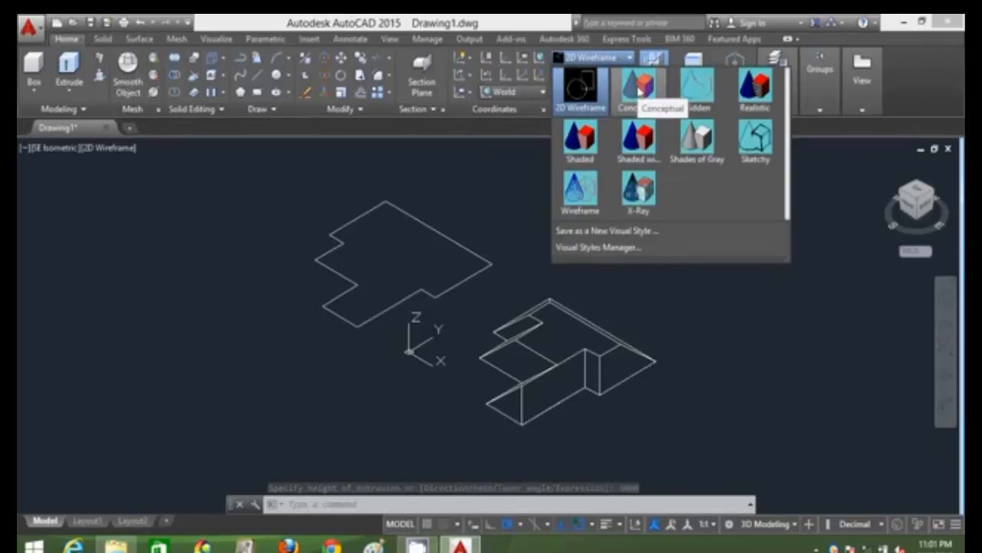
pyautogui.click(640, 90)
pyautogui.scroll(2, 581, 361)
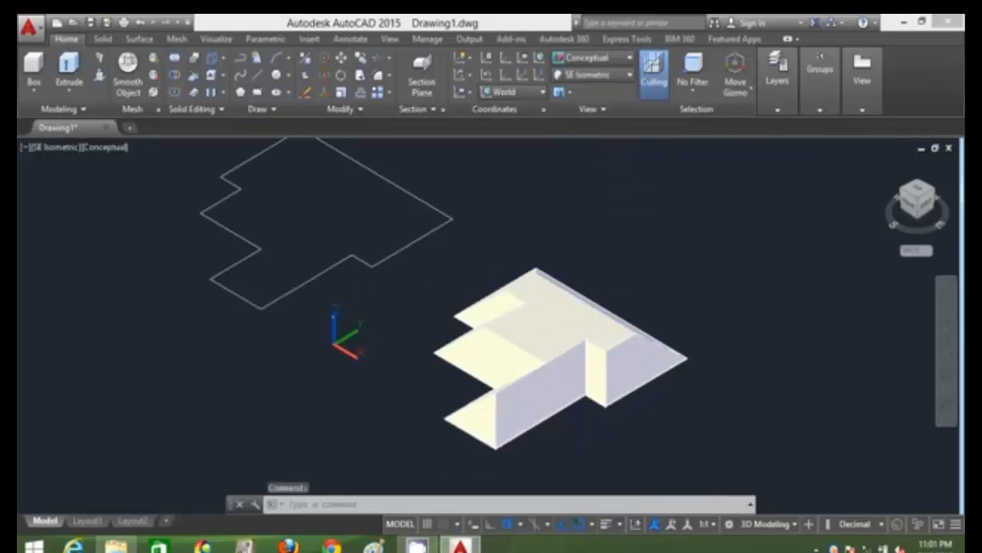
pyautogui.scroll(-2, 585, 367)
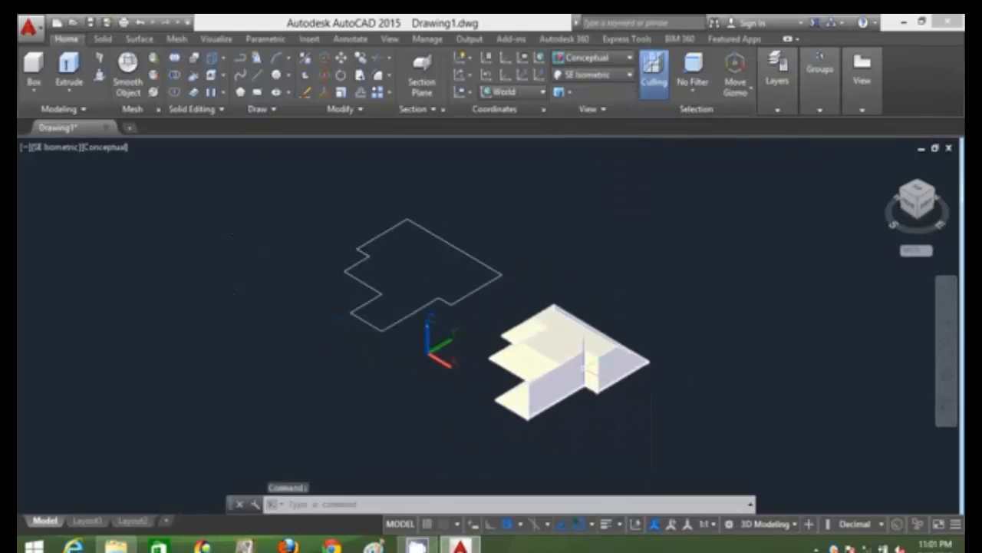
pyautogui.scroll(2, 585, 367)
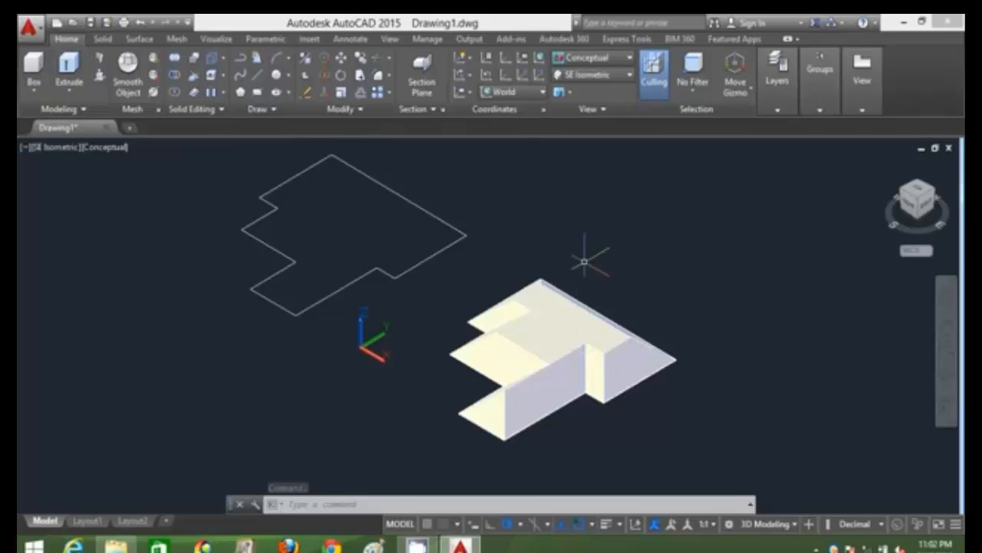
pyautogui.click(543, 246)
pyautogui.click(402, 208)
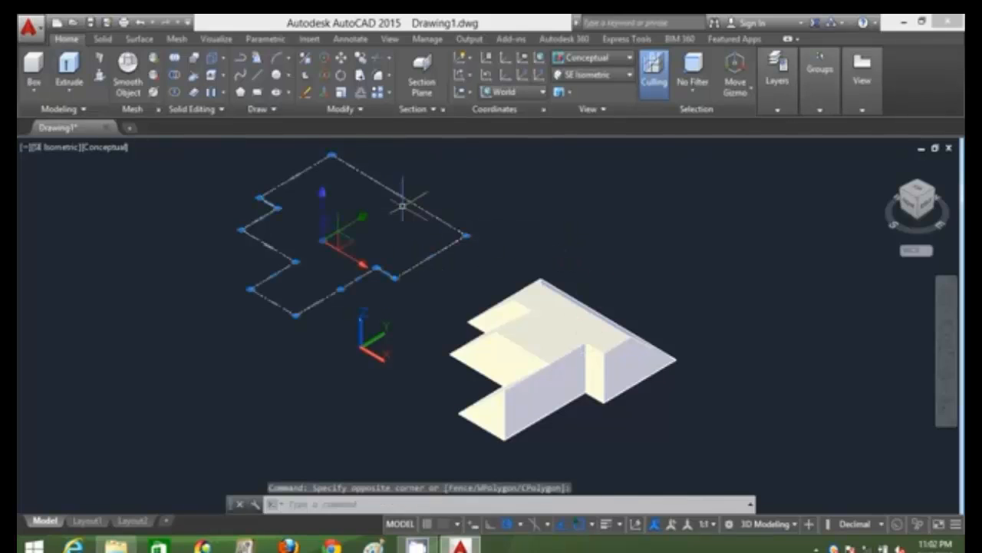
pyautogui.press('Escape')
pyautogui.click(518, 259)
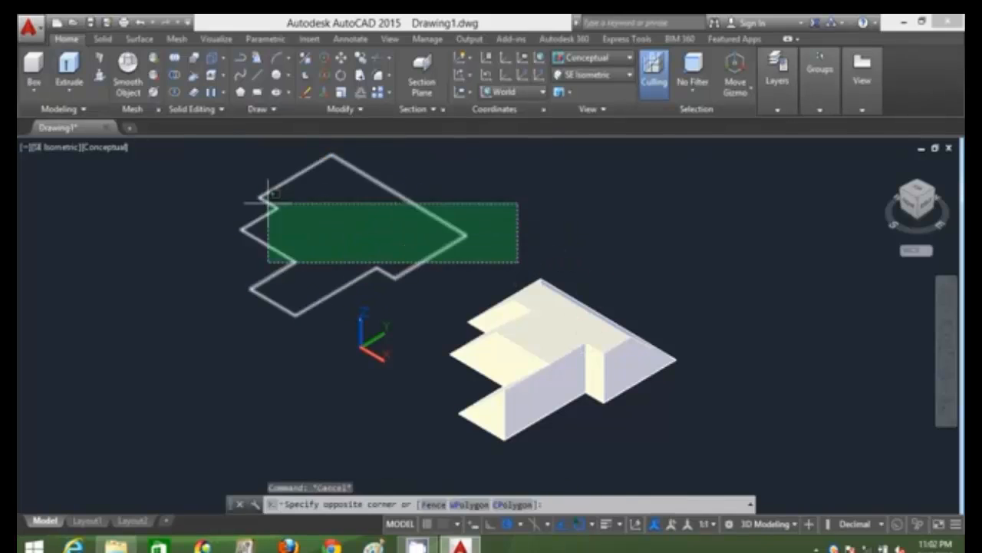
pyautogui.click(242, 196)
pyautogui.press('Escape')
pyautogui.click(532, 270)
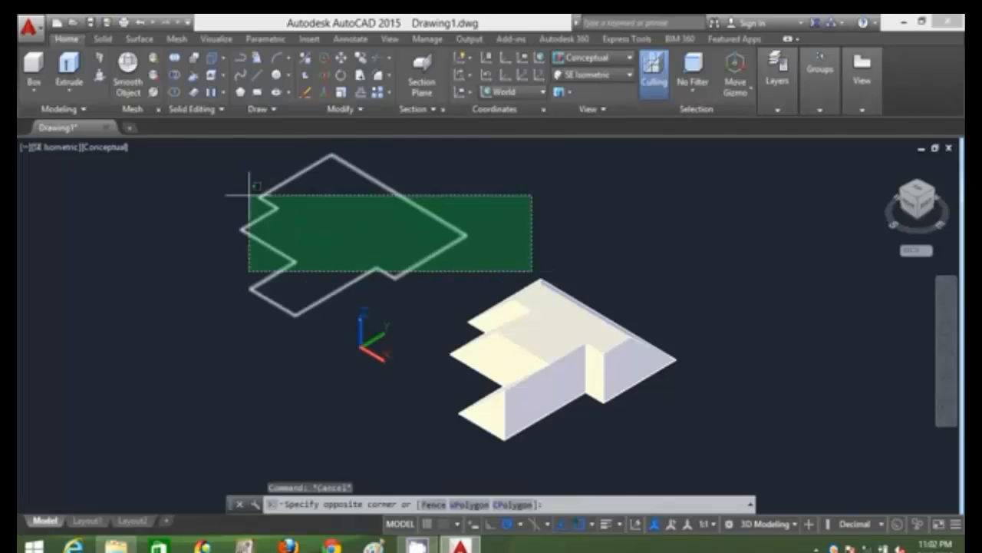
pyautogui.click(248, 195)
pyautogui.press('Escape')
# - Undo the Conceptual style and the tapered extrusion of the right-hand region
pyautogui.write('u')
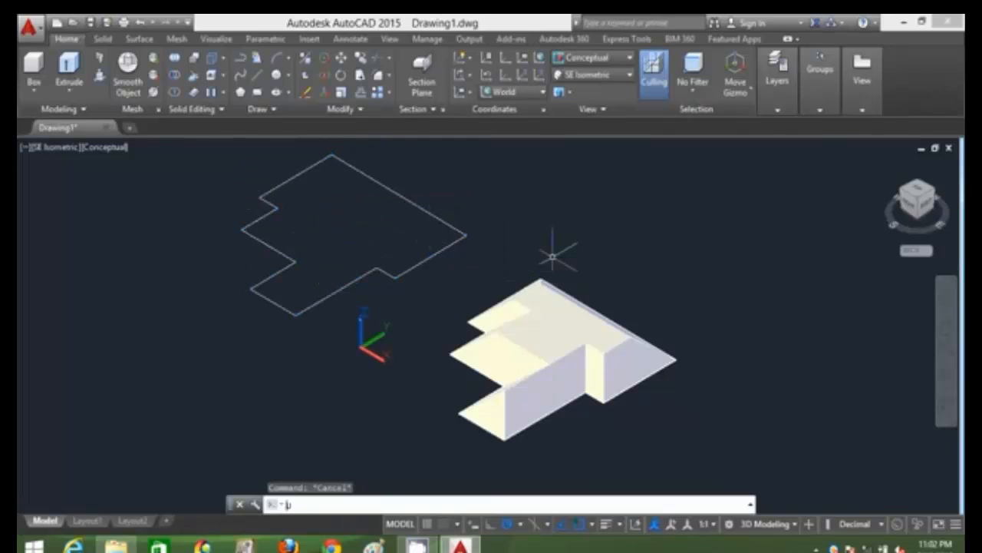
pyautogui.scroll(-1, 553, 257)
pyautogui.press('Return')
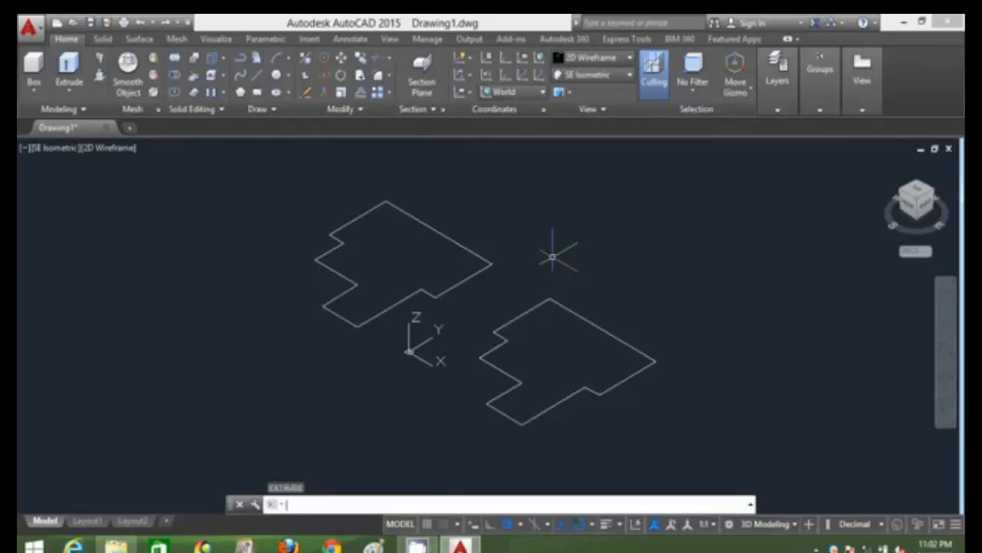
# - Try to offset the right-hand region's outline by 1000
pyautogui.write('o')
pyautogui.press('Return')
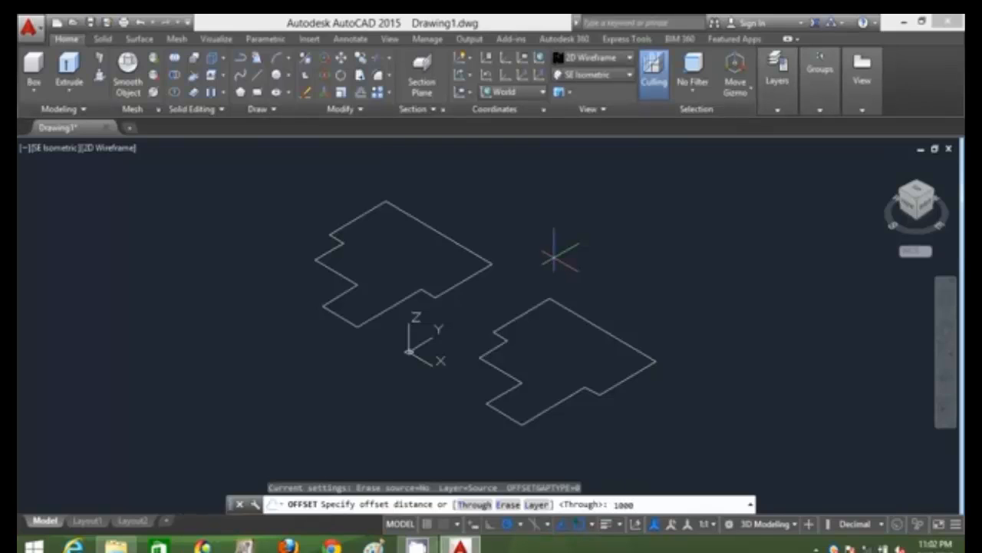
pyautogui.press('Return')
pyautogui.click(625, 375)
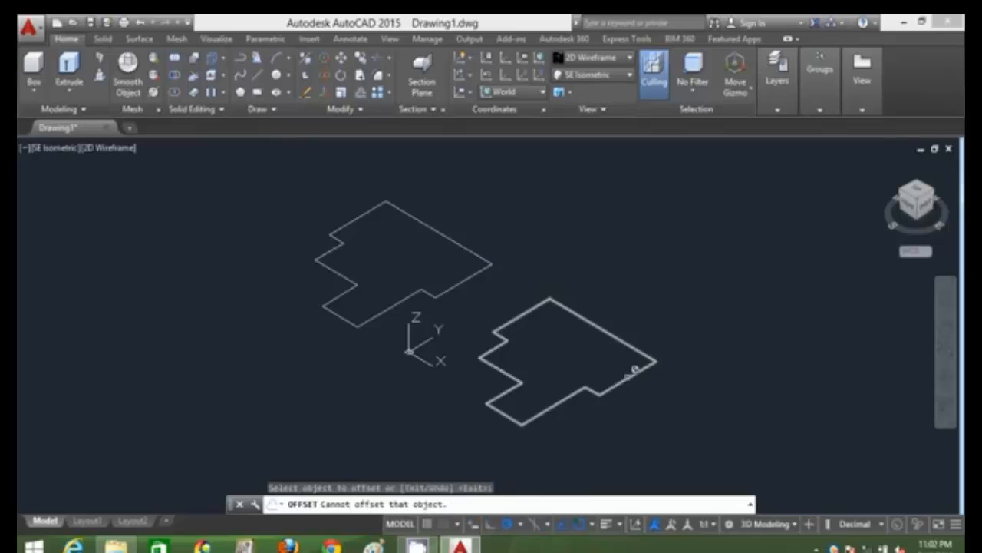
pyautogui.click(648, 365)
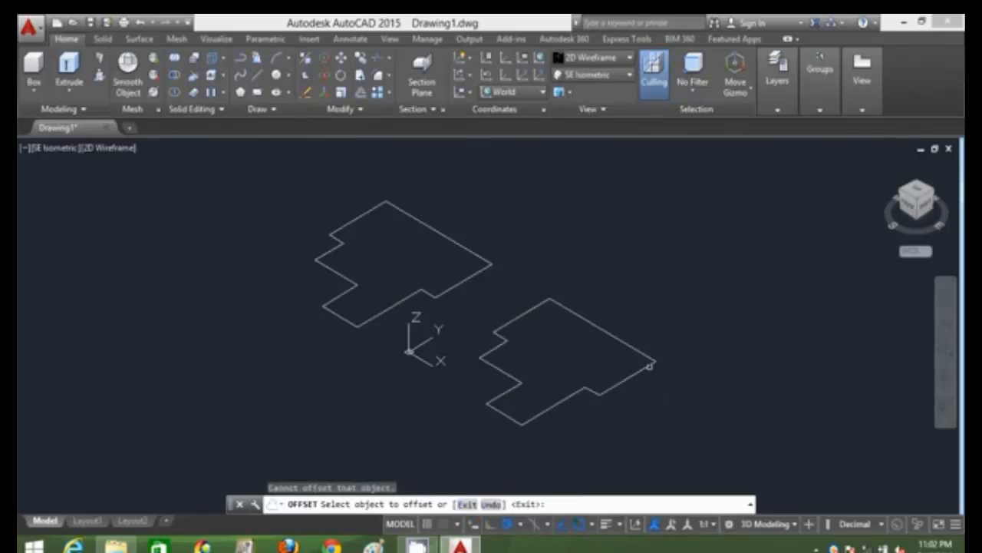
pyautogui.press('Escape')
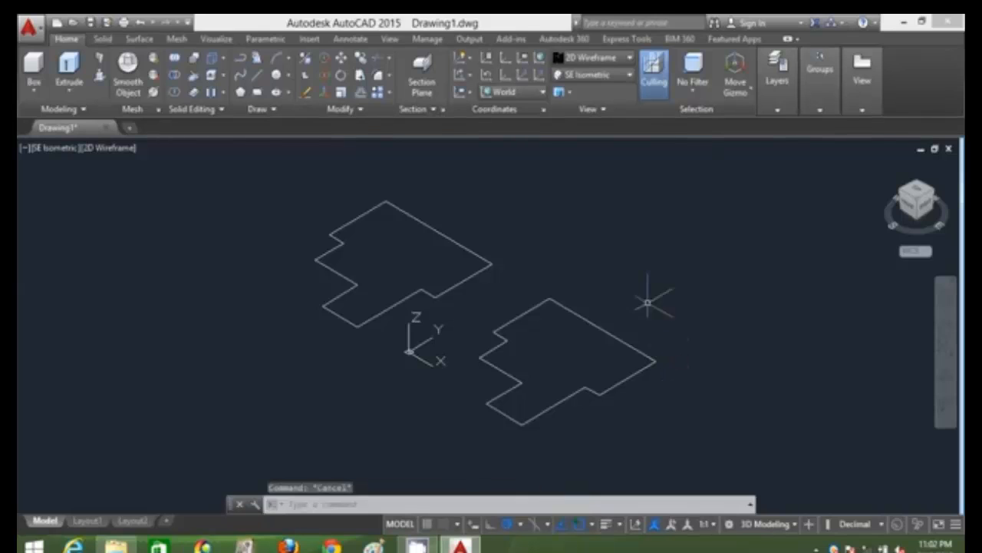
# - Switch the model to the Top view with both outlines in sight
pyautogui.click(602, 66)
pyautogui.click(593, 86)
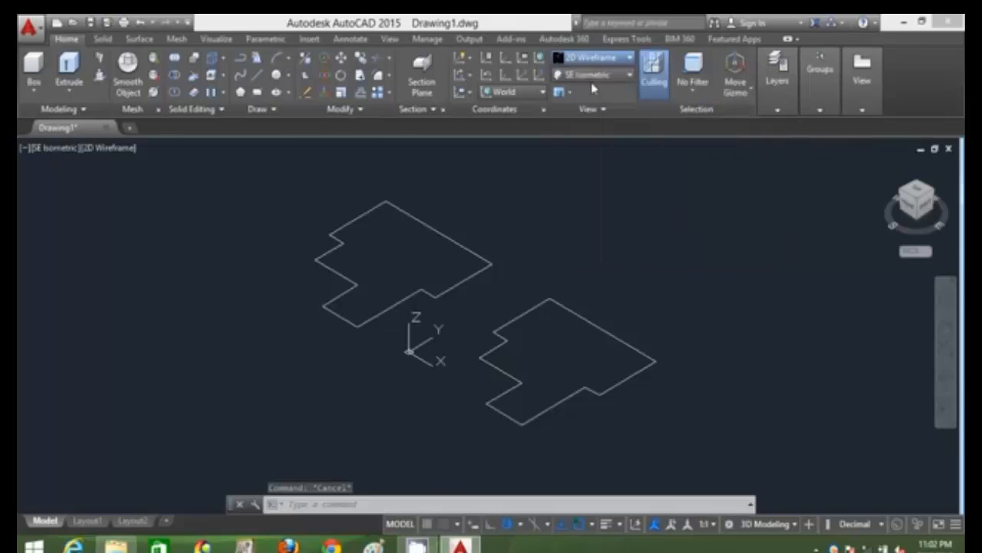
pyautogui.click(591, 77)
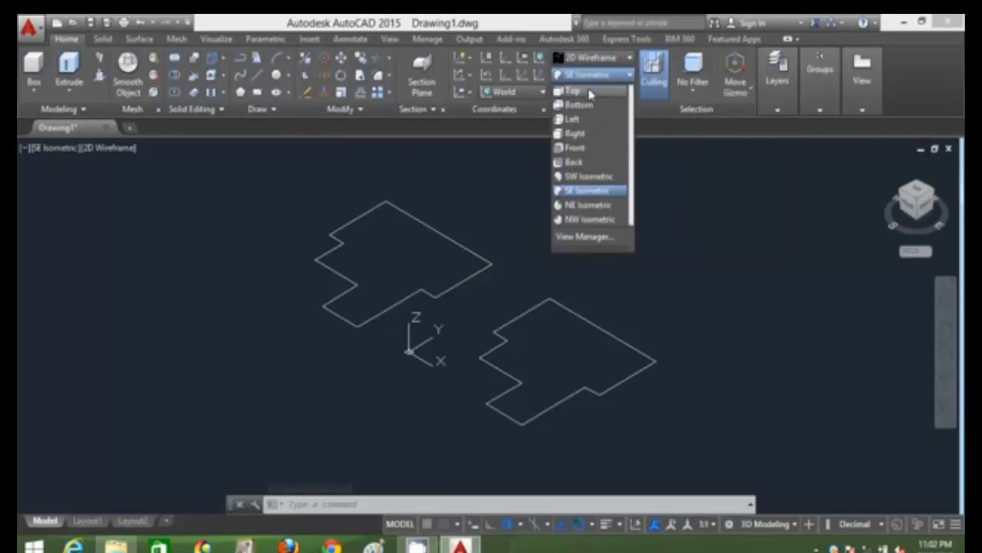
pyautogui.click(589, 89)
pyautogui.scroll(-5, 621, 248)
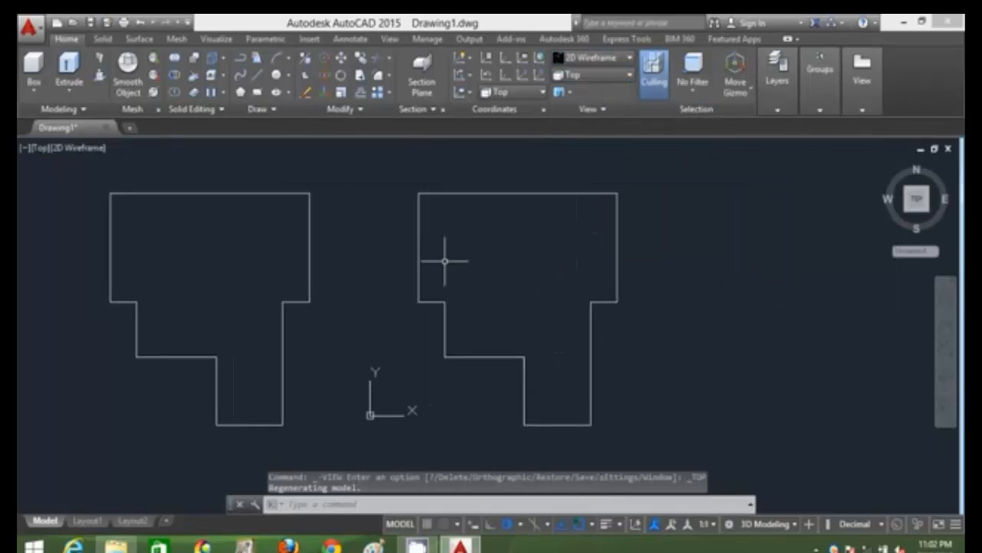
# - Offset the left-hand house outline outward by 1000
pyautogui.write('o')
pyautogui.press('Return')
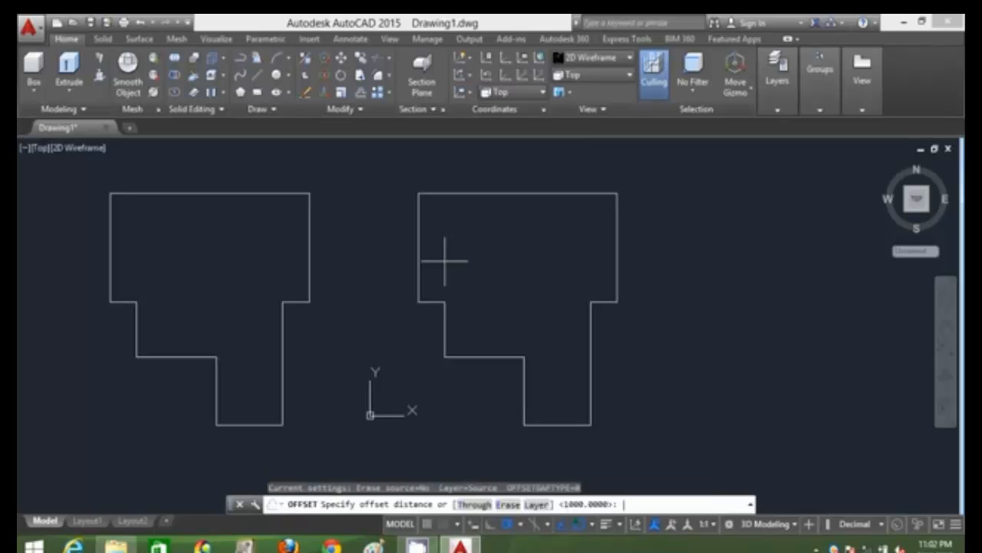
pyautogui.write('1000')
pyautogui.press('Return')
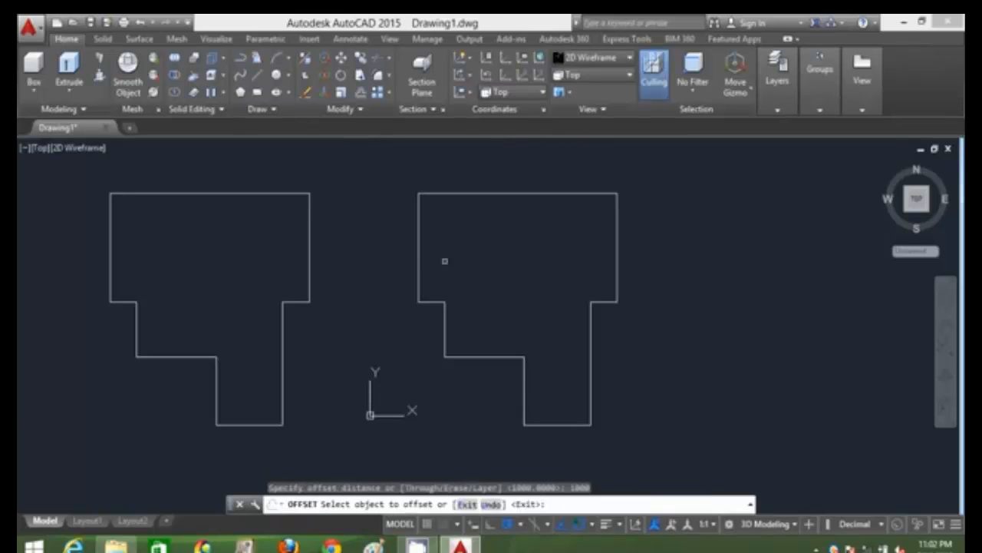
pyautogui.click(460, 191)
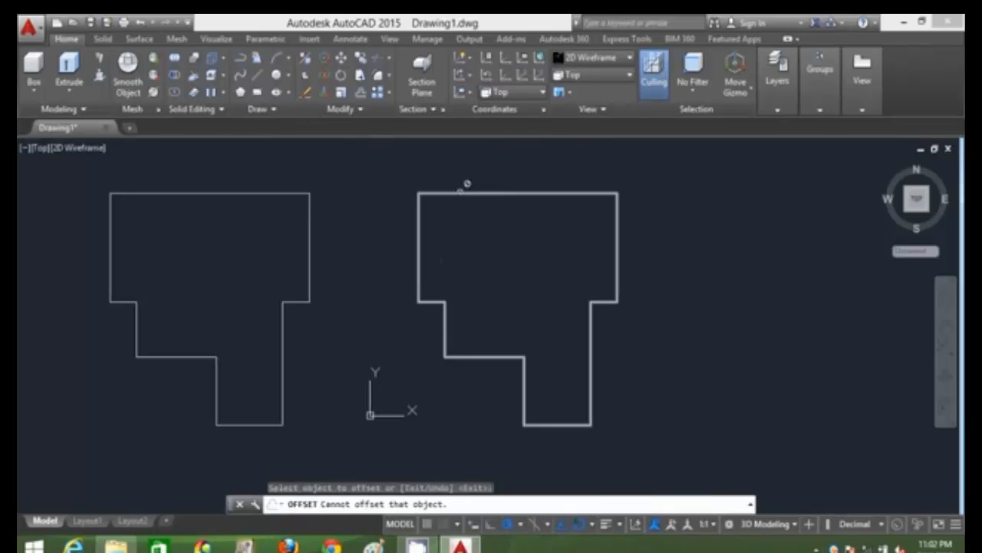
pyautogui.click(423, 191)
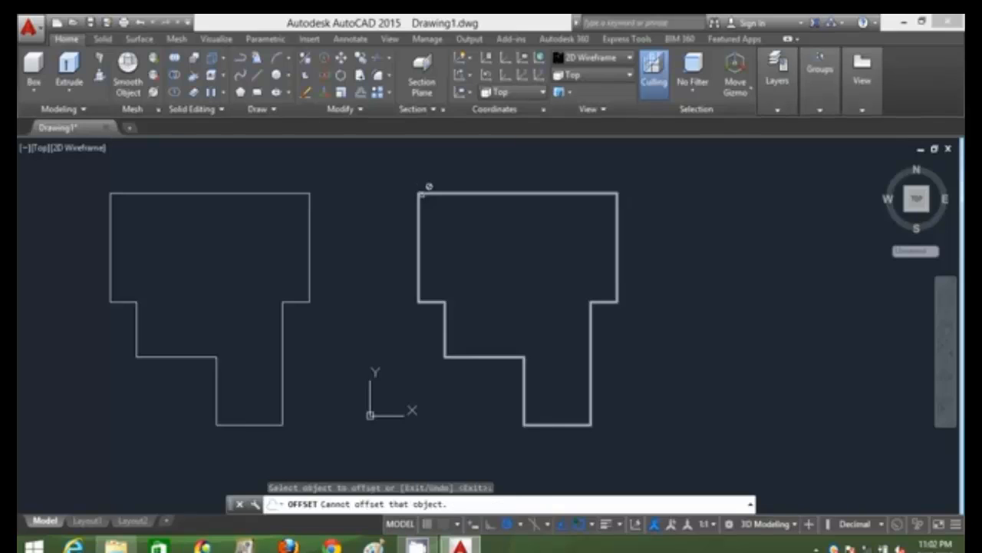
pyautogui.click(310, 247)
pyautogui.click(344, 237)
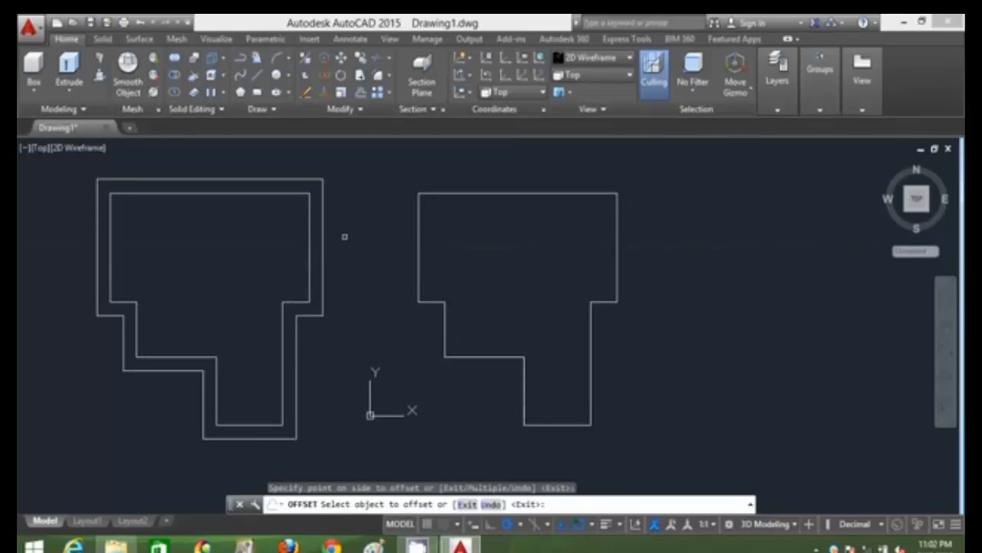
pyautogui.press('Escape')
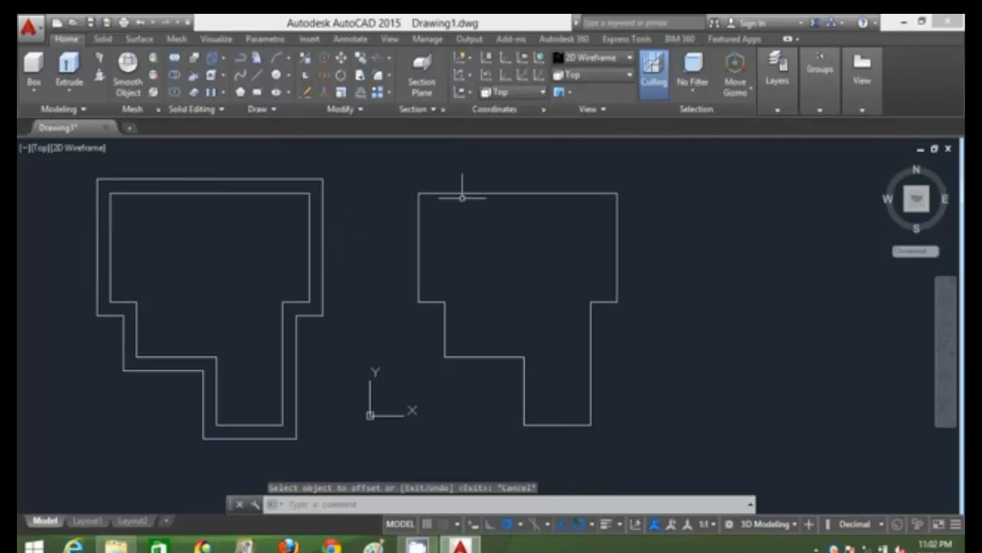
# - Switch to the SE Isometric view and convert the outer offset outline into a region
pyautogui.click(623, 76)
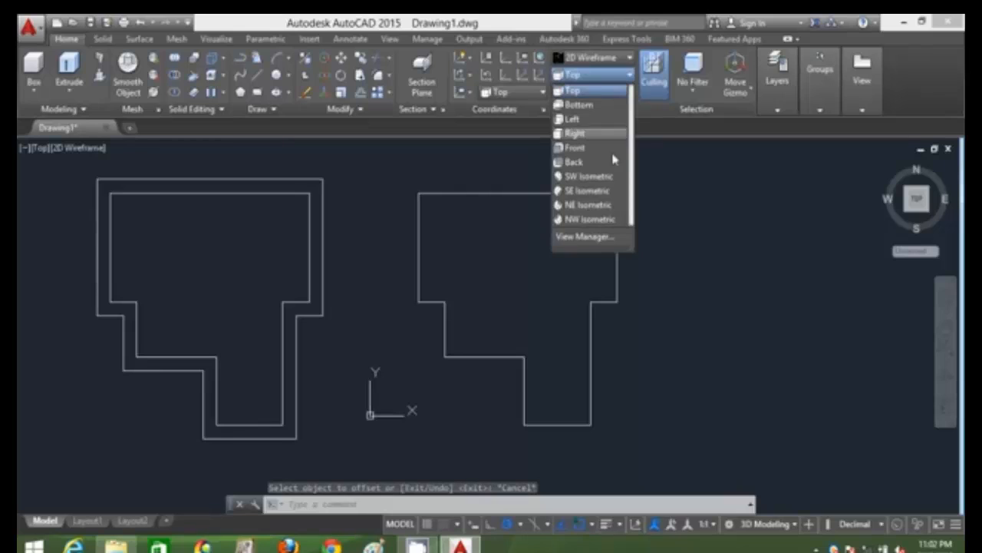
pyautogui.click(595, 189)
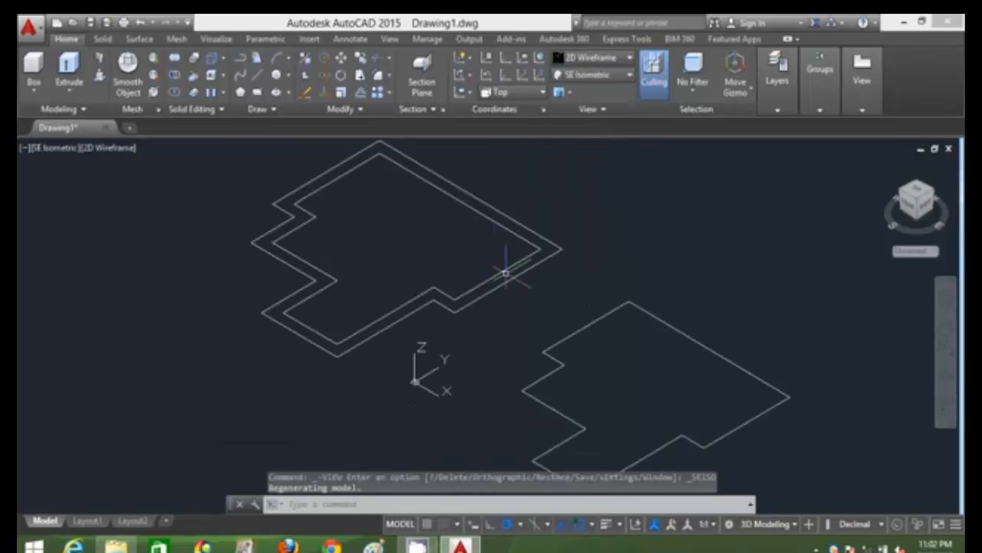
pyautogui.write('reg')
pyautogui.press('Return')
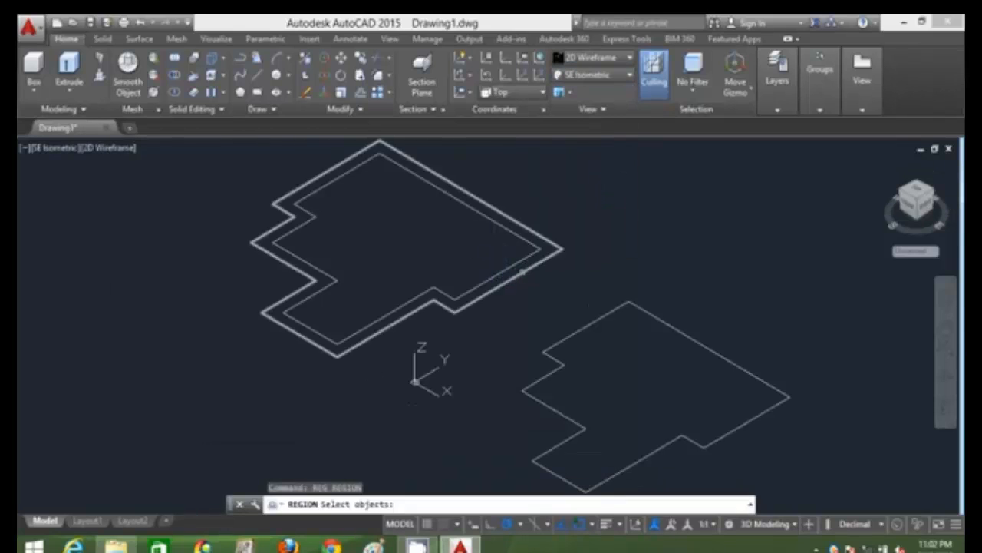
pyautogui.click(524, 270)
pyautogui.press('Return')
# - Extrude the outer offset region to a height of 3000 with a taper angle of 50
pyautogui.moveTo(582, 248); pyautogui.dragTo(605, 294, button='middle')
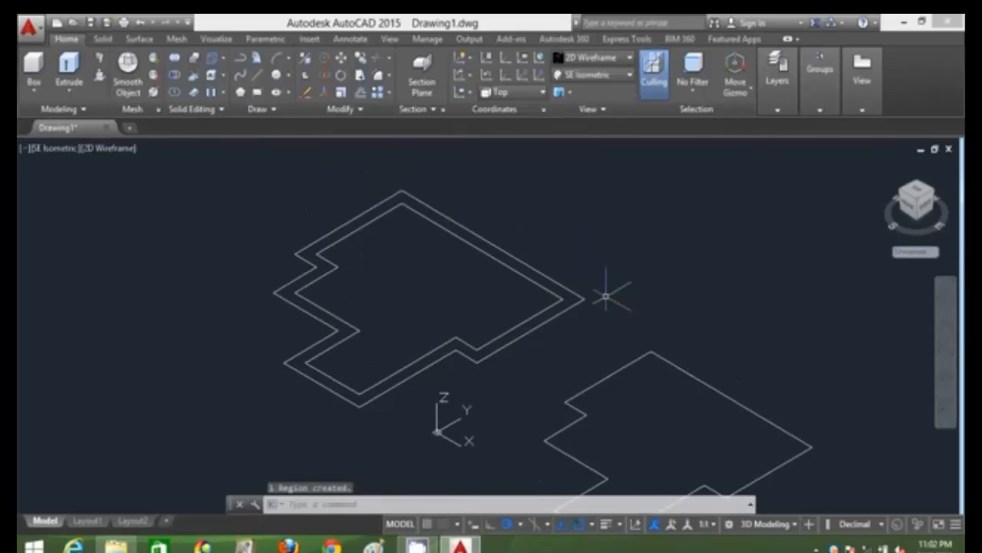
pyautogui.write('ext')
pyautogui.press('Return')
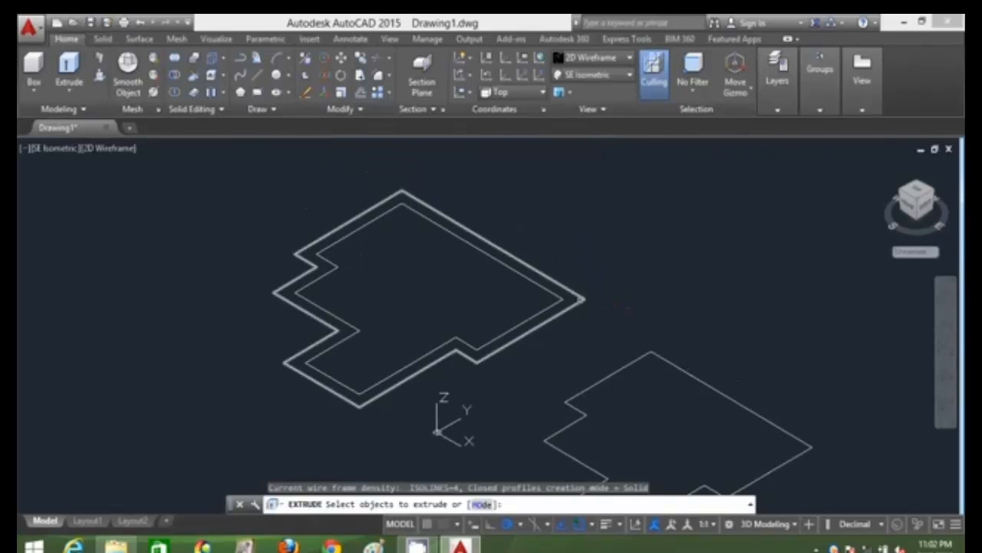
pyautogui.click(580, 285)
pyautogui.press('Return')
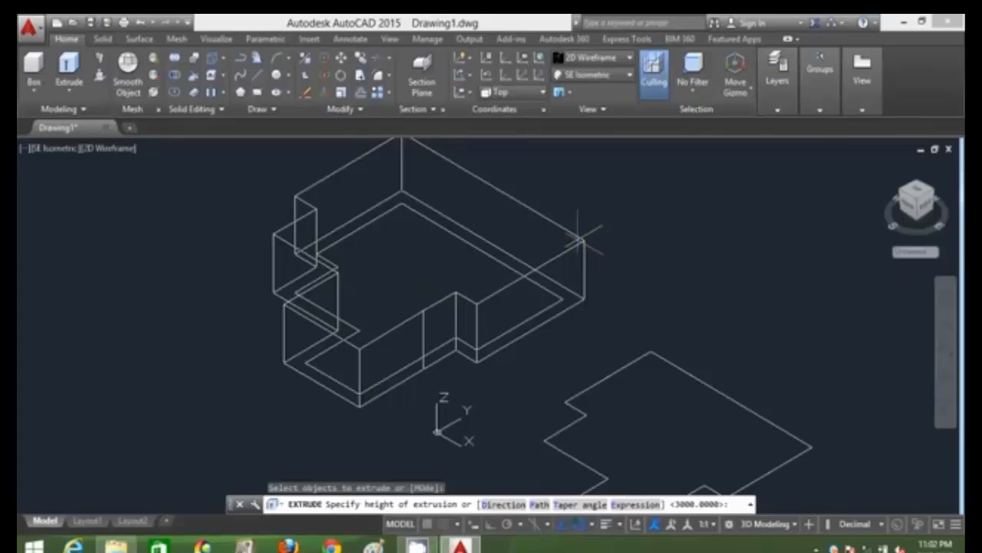
pyautogui.write('T')
pyautogui.press('Return')
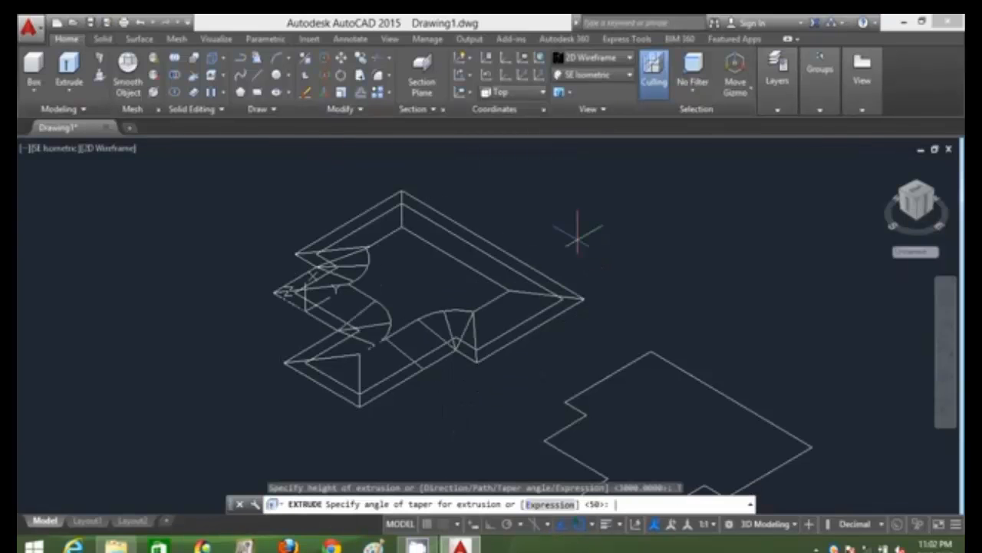
pyautogui.write('50')
pyautogui.press('Return')
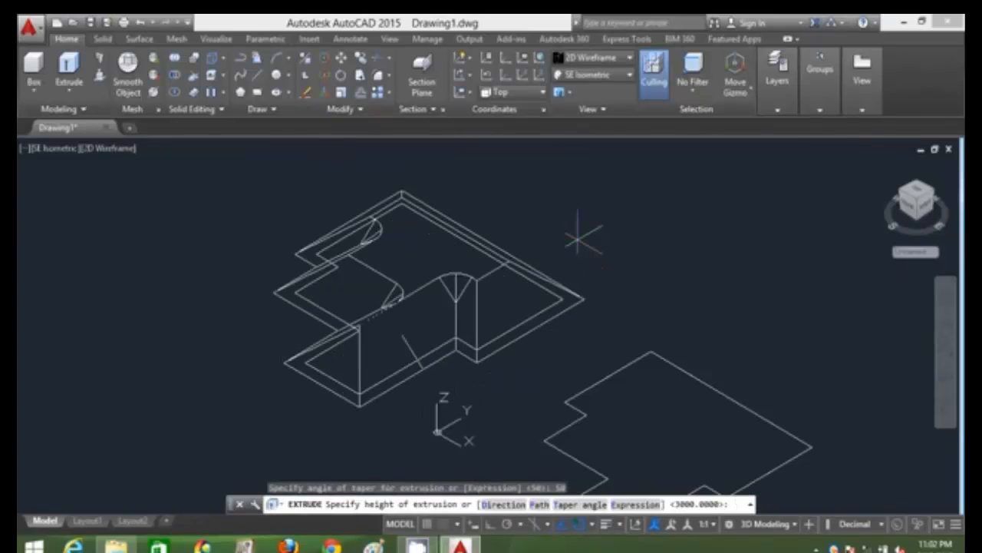
pyautogui.write('3000')
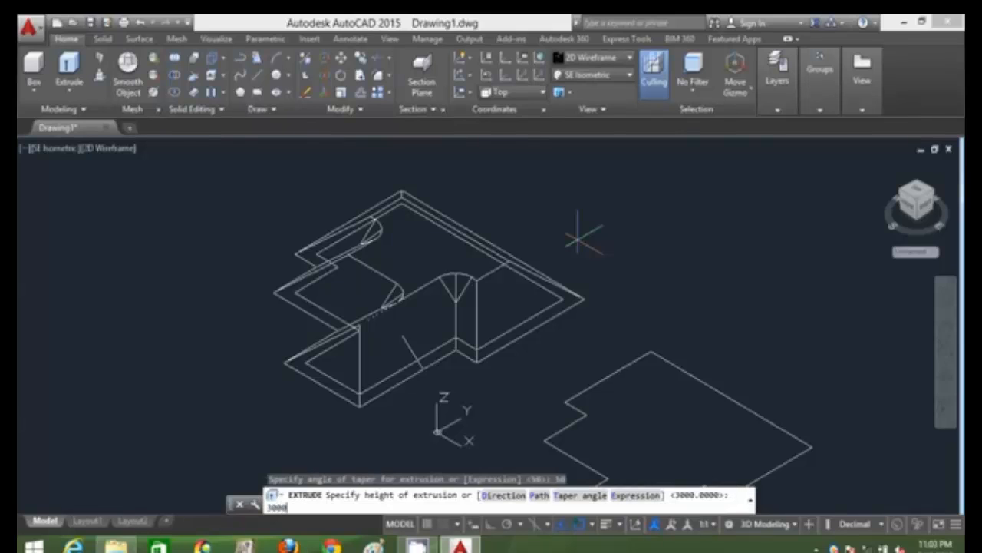
pyautogui.press('Return')
# - Apply the Conceptual visual style and set the tapered solid's color to Blue
pyautogui.click(597, 59)
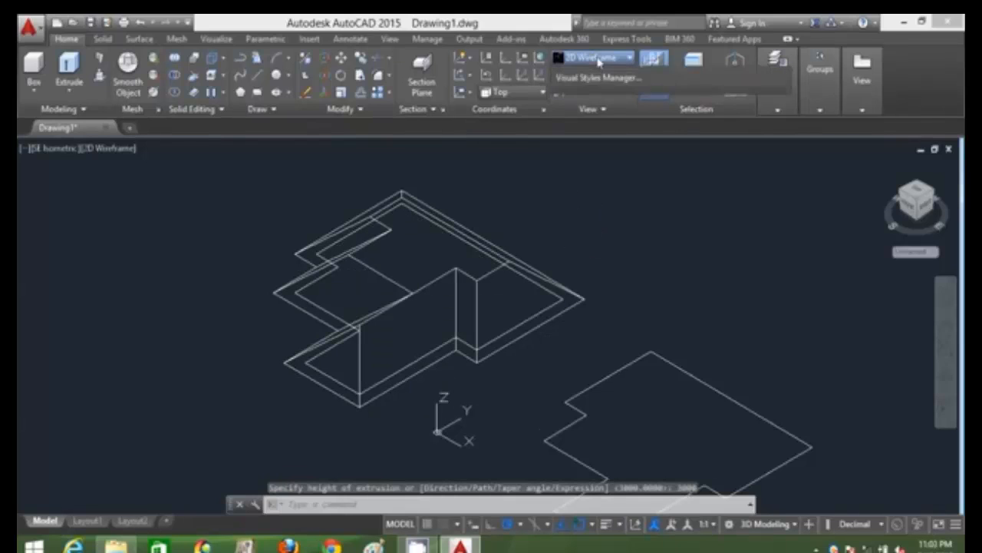
pyautogui.click(640, 91)
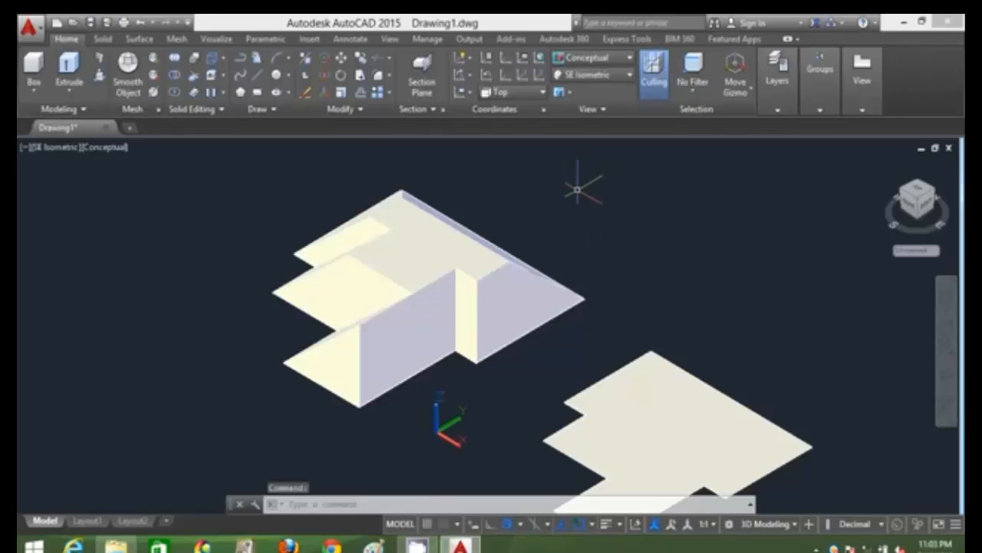
pyautogui.click(561, 283)
pyautogui.rightClick(695, 254)
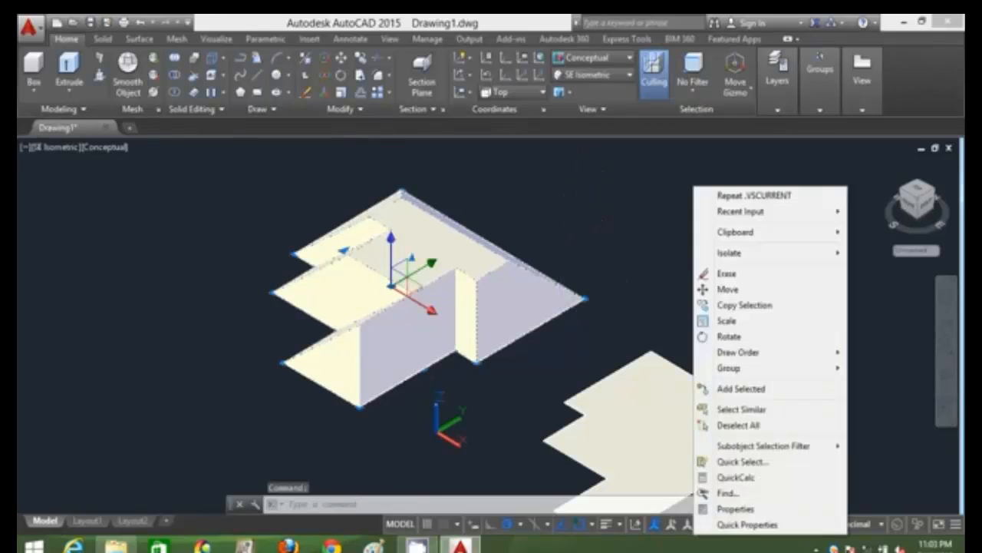
pyautogui.click(745, 508)
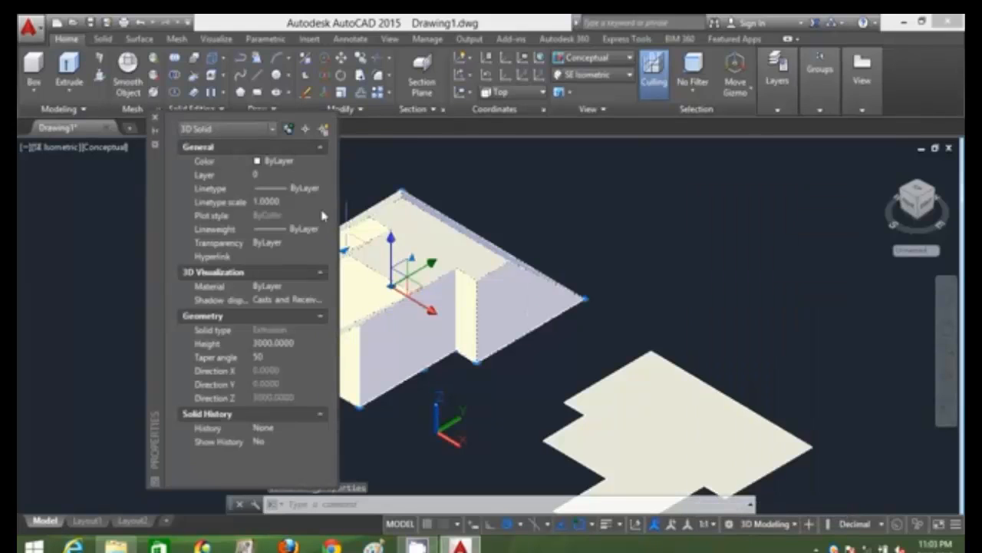
pyautogui.click(322, 160)
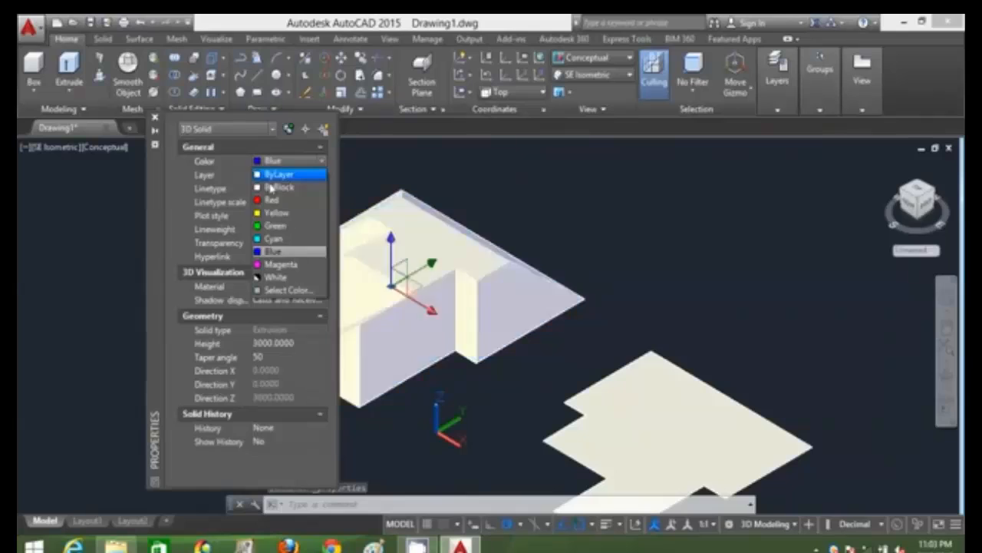
pyautogui.click(294, 255)
pyautogui.click(155, 117)
pyautogui.press('Escape')
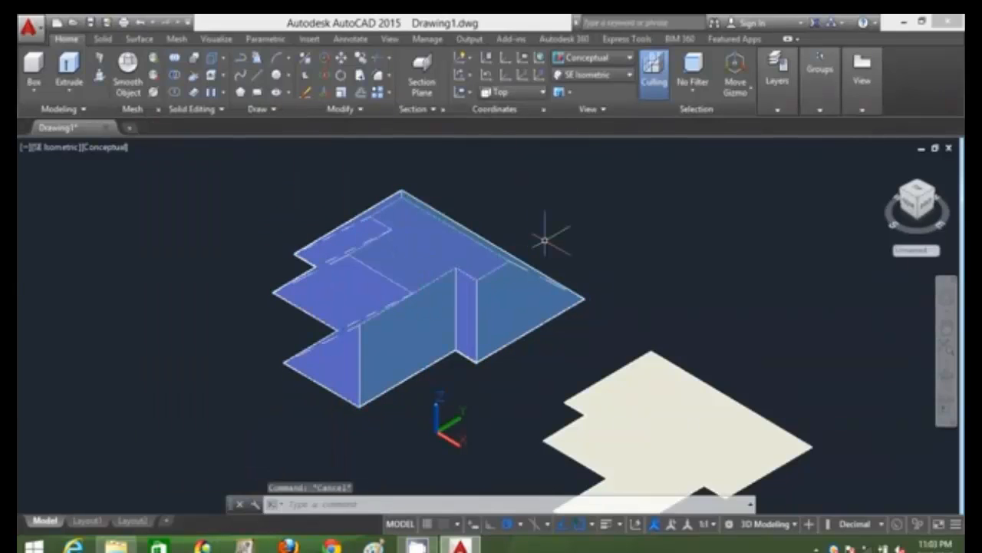
# - Try to move the tapered roof solid's top face straight up with SOLIDEDIT
pyautogui.write('s')
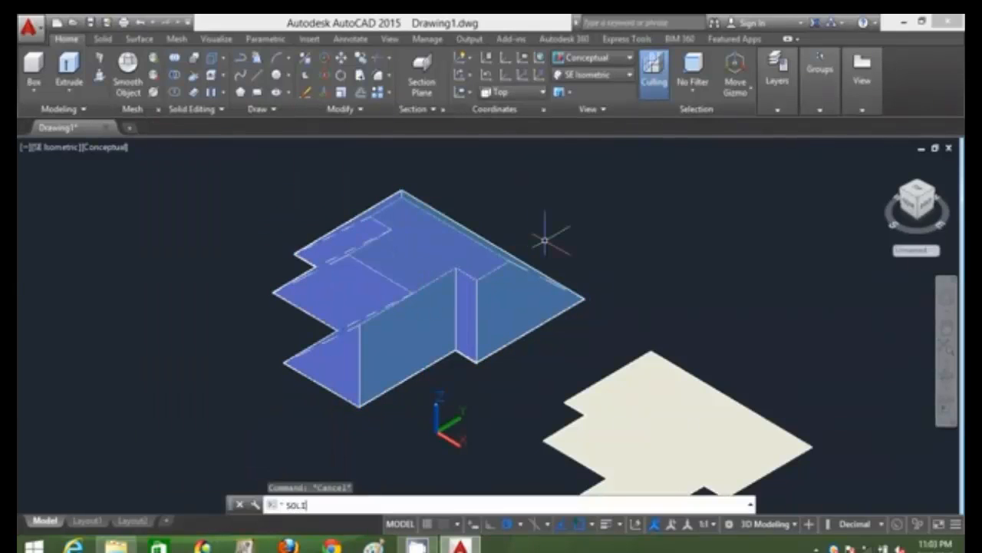
pyautogui.write('OLIDEDIT')
pyautogui.press('Return')
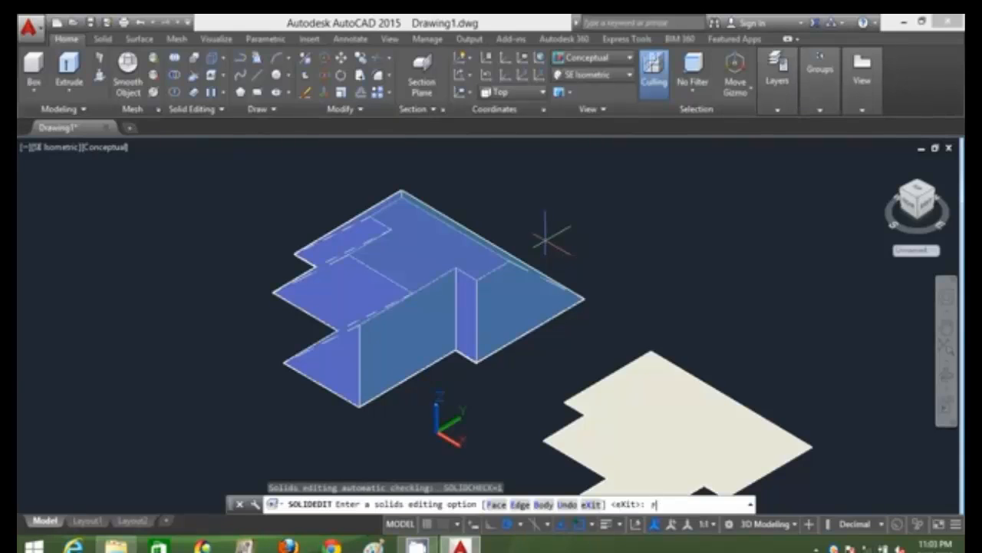
pyautogui.press('Return')
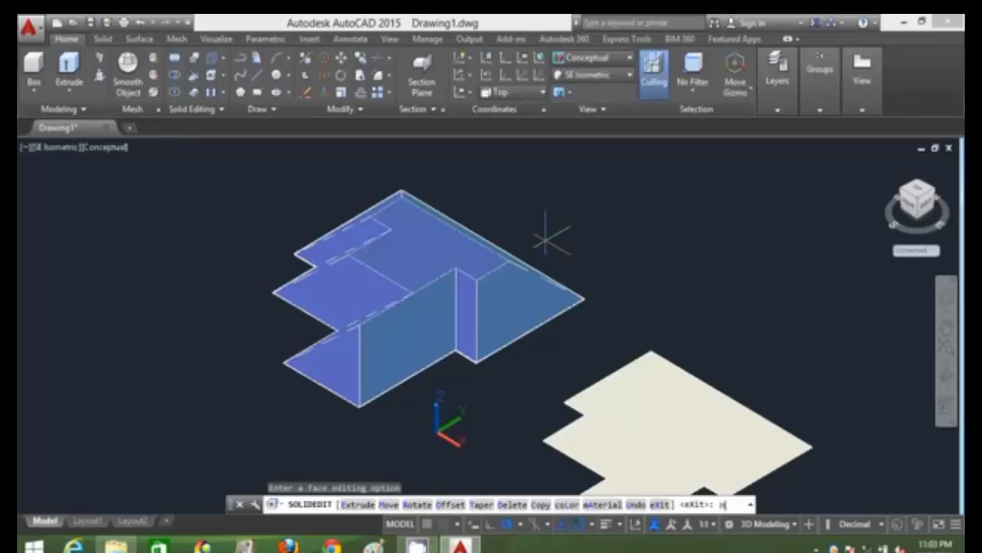
pyautogui.press('Return')
pyautogui.click(463, 257)
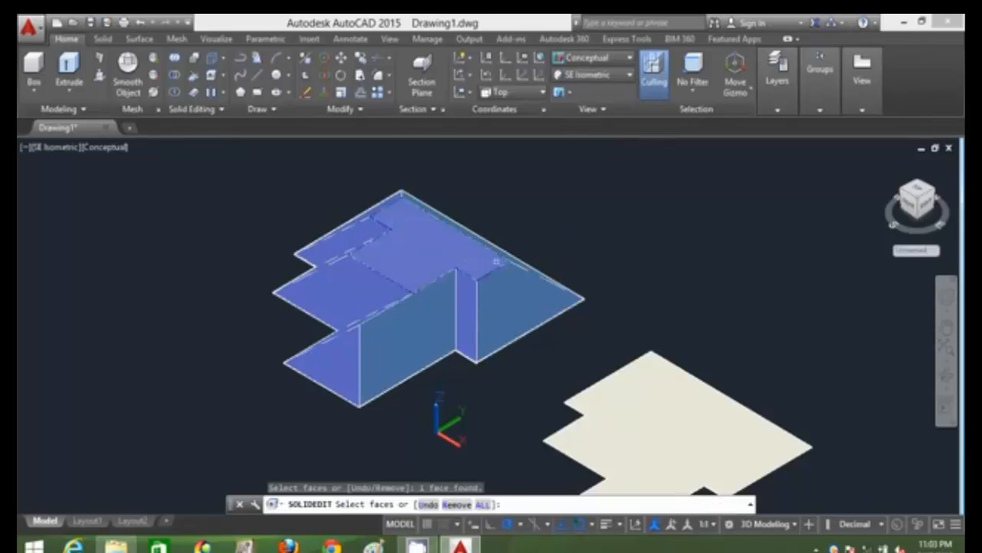
pyautogui.press('Return')
pyautogui.click(509, 260)
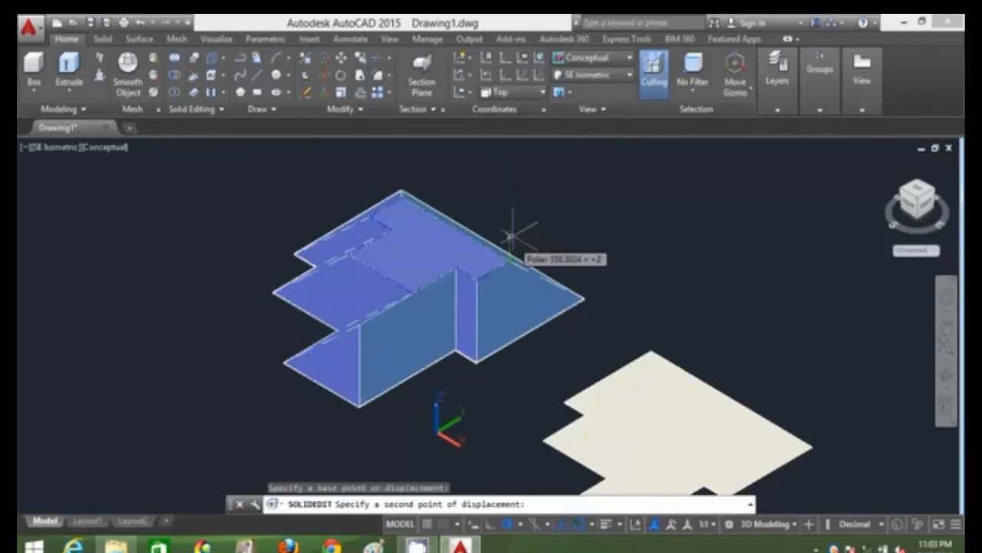
pyautogui.click(509, 159)
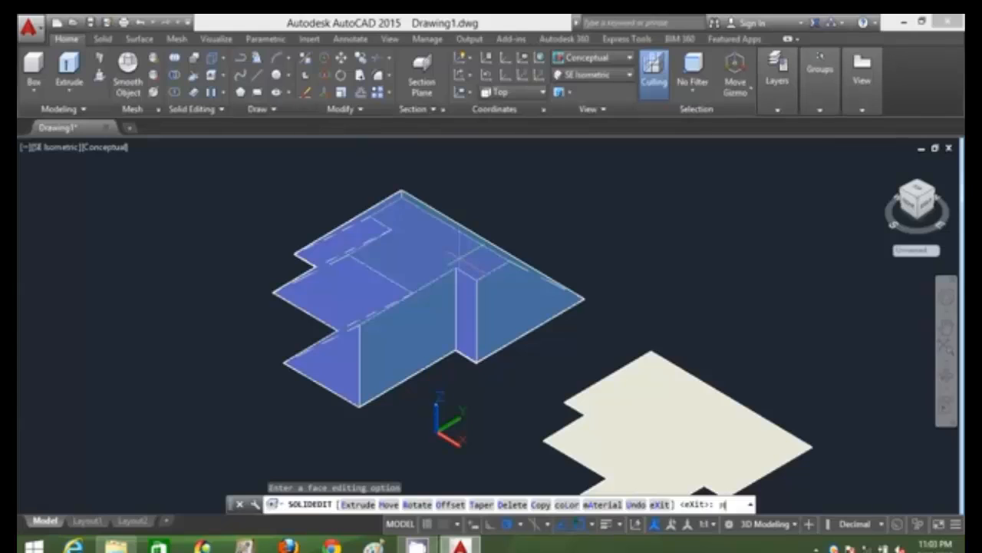
# - Try to move the roof solid's top face straight up using its outer east corner as the base point
pyautogui.press('Return')
pyautogui.click(487, 257)
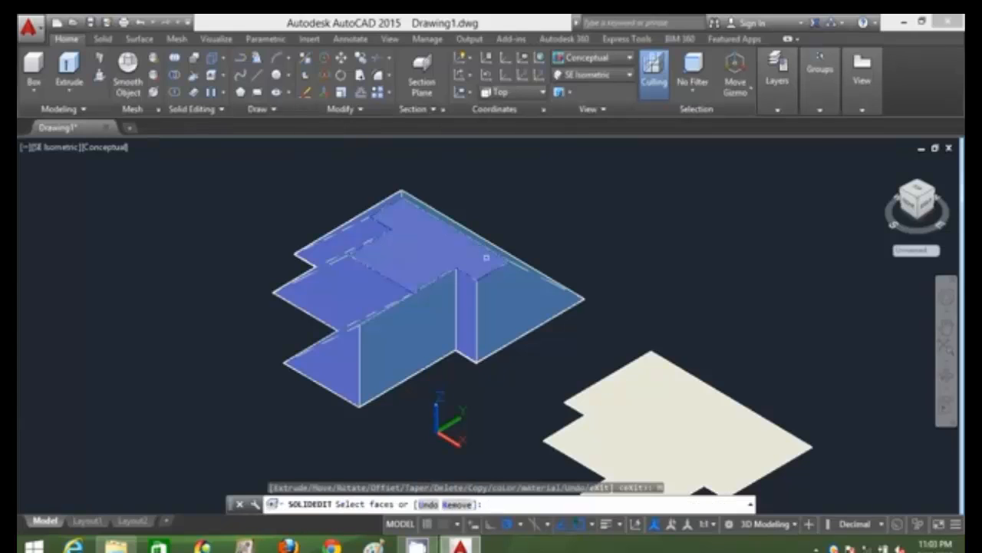
pyautogui.press('Return')
pyautogui.click(508, 261)
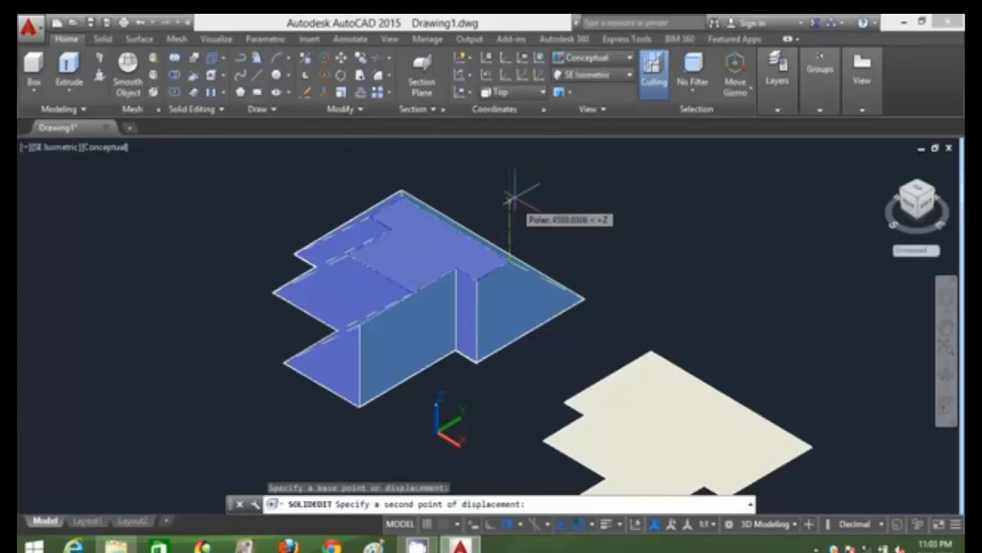
pyautogui.click(518, 162)
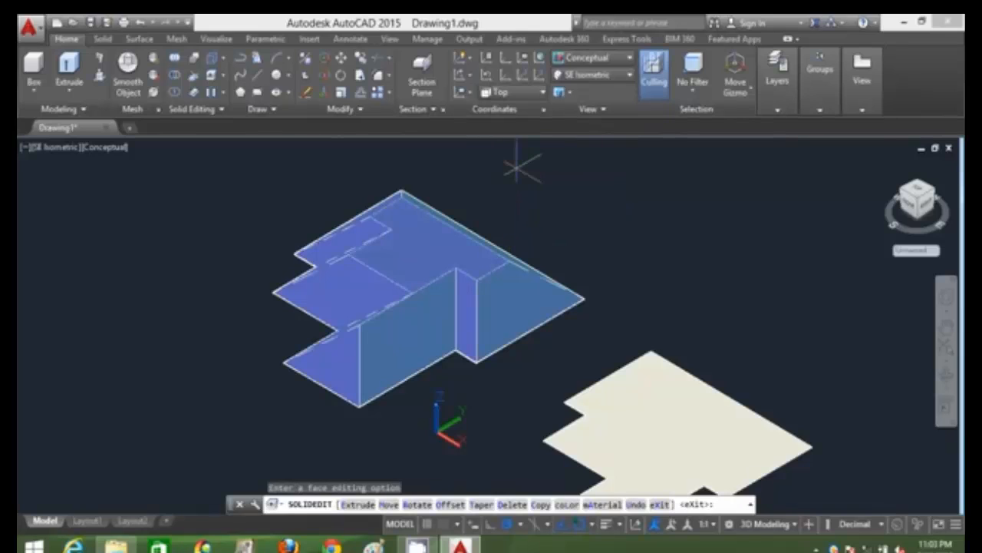
# - Try to move the roof's top face upward again, using its rear corner as the base point
pyautogui.press('Return')
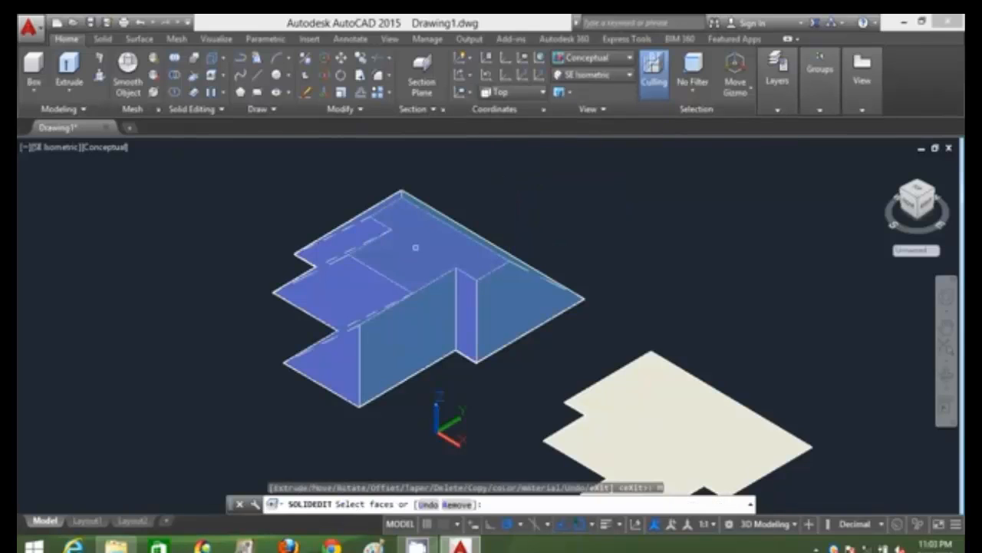
pyautogui.click(412, 245)
pyautogui.press('Return')
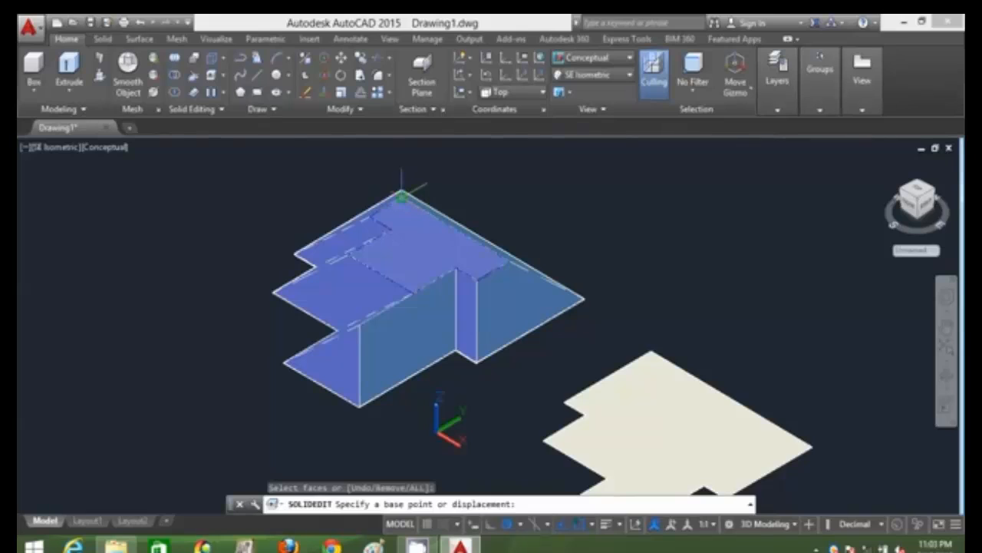
pyautogui.click(401, 193)
pyautogui.click(402, 149)
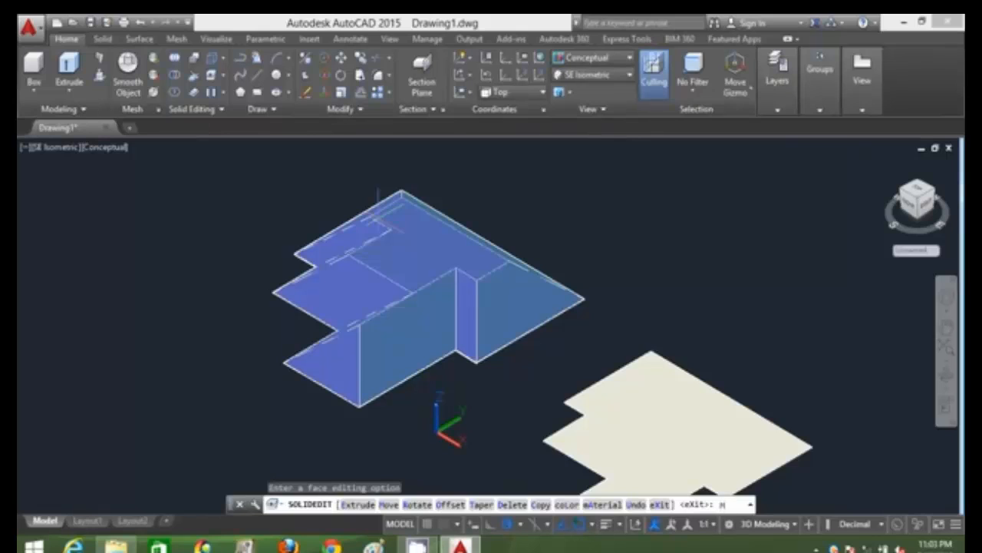
# - Move the roof solid's top face straight up along Z, using the corner at its side notch as the base point
pyautogui.write('M')
pyautogui.press('Return')
pyautogui.click(381, 290)
pyautogui.press('Return')
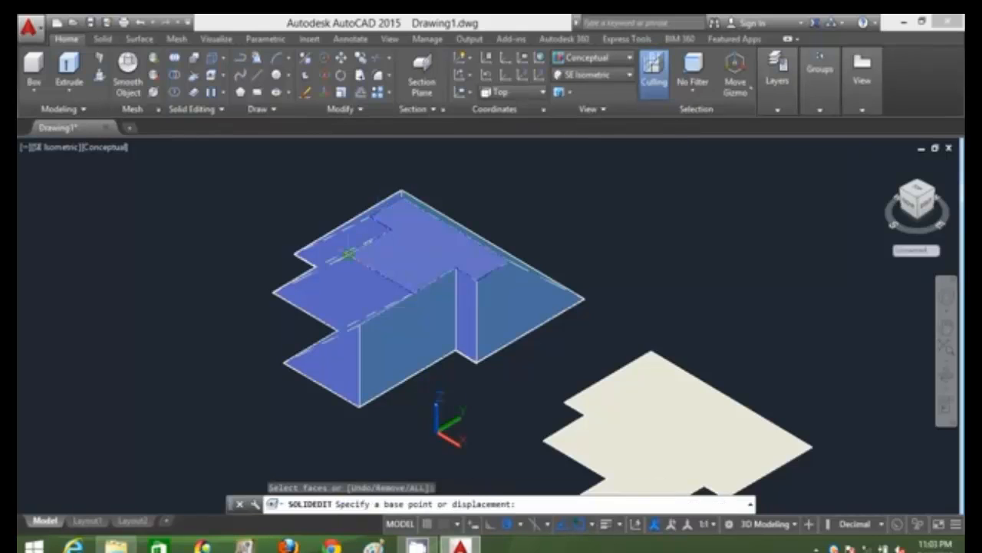
pyautogui.click(347, 250)
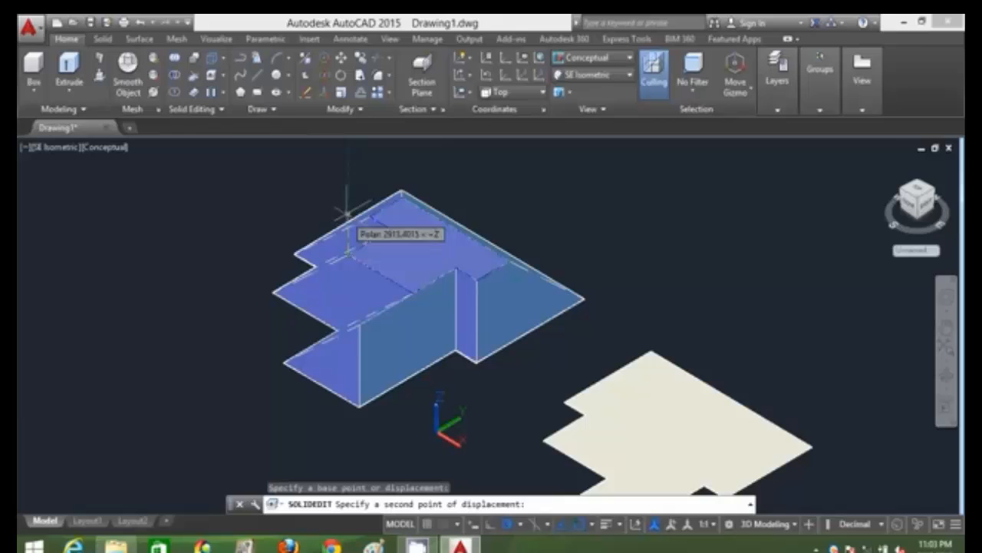
pyautogui.click(346, 168)
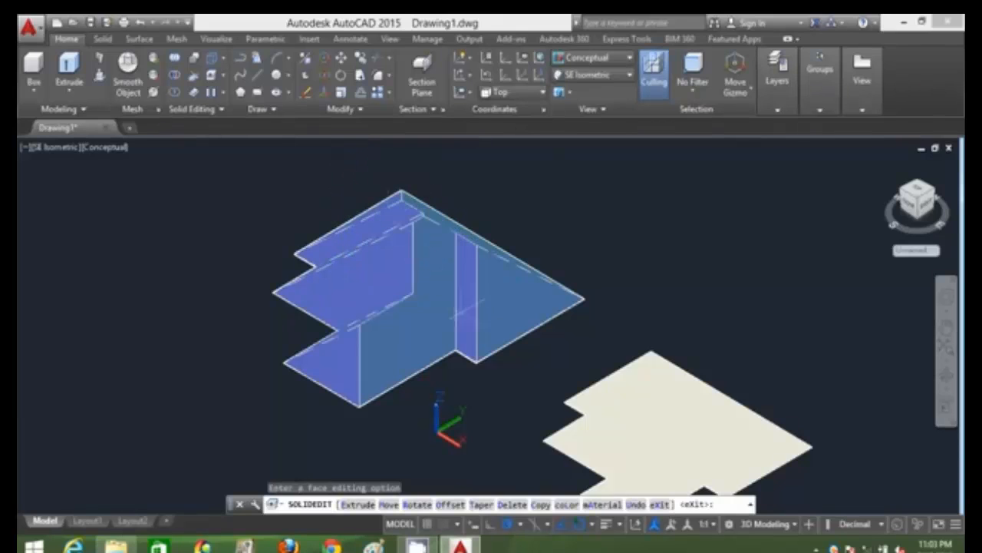
# - Examine the raised roof's slopes and ridges from several sides
pyautogui.keyDown('shift'); pyautogui.moveTo(448, 338); pyautogui.dragTo(432, 307, button='middle'); pyautogui.keyUp('shift')
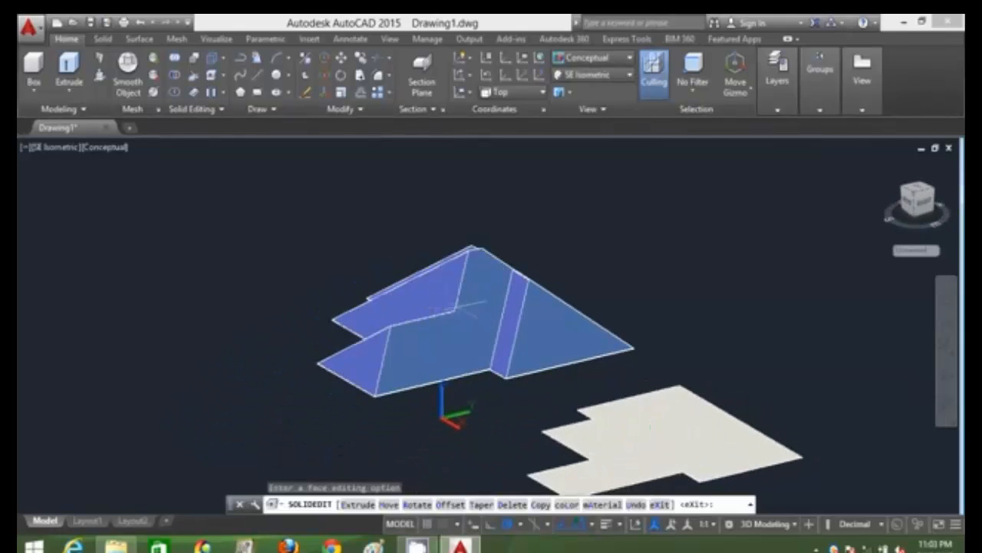
pyautogui.scroll(2, 456, 308)
pyautogui.keyDown('shift'); pyautogui.moveTo(516, 333); pyautogui.dragTo(594, 331, button='middle'); pyautogui.keyUp('shift')
pyautogui.scroll(-2, 537, 331)
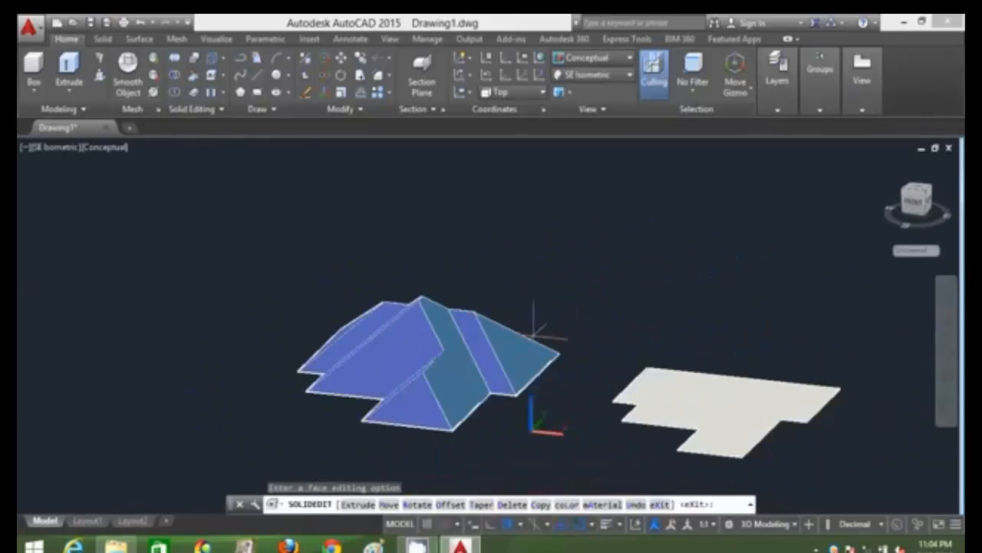
pyautogui.scroll(2, 492, 364)
pyautogui.keyDown('shift'); pyautogui.moveTo(493, 373); pyautogui.dragTo(491, 247, button='middle'); pyautogui.keyUp('shift')
pyautogui.moveTo(368, 310)
pyautogui.keyDown('shift'); pyautogui.mouseDown(button='middle')
pyautogui.moveTo(447, 309)
pyautogui.moveTo(388, 314)
pyautogui.moveTo(368, 298)
pyautogui.mouseUp(button='middle'); pyautogui.keyUp('shift')
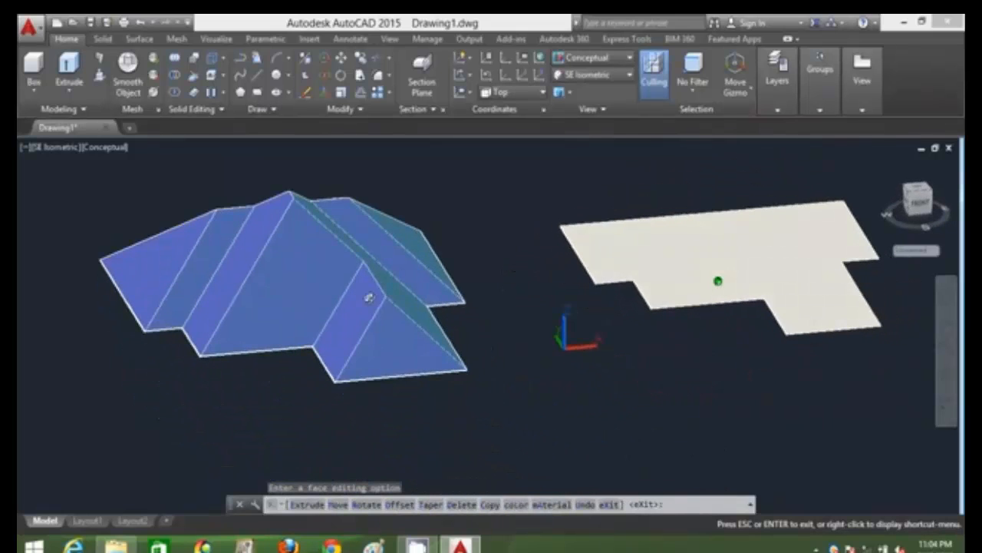
pyautogui.scroll(-3, 426, 289)
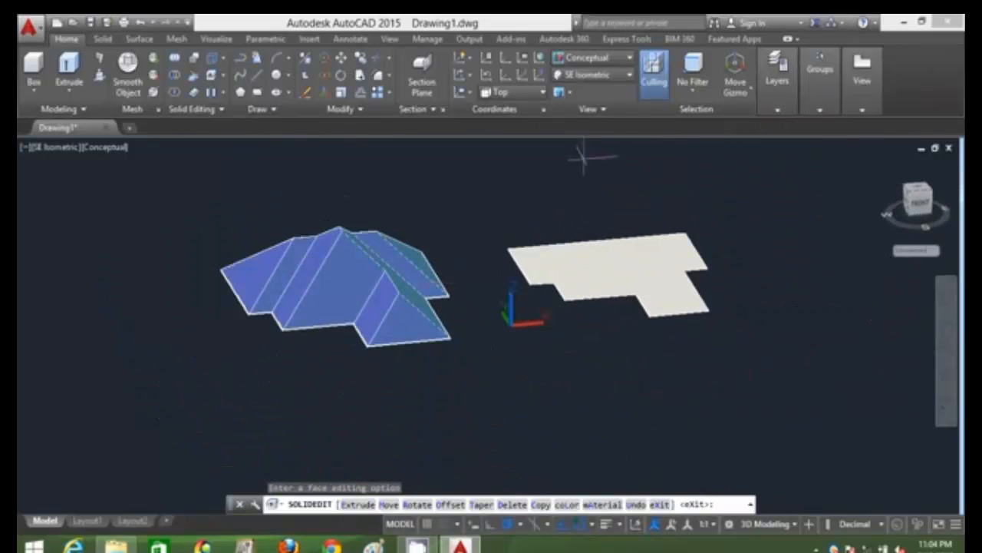
# - Set the visual style to 2D Wireframe and switch to the Top view with both outlines in sight
pyautogui.click(591, 57)
pyautogui.click(582, 89)
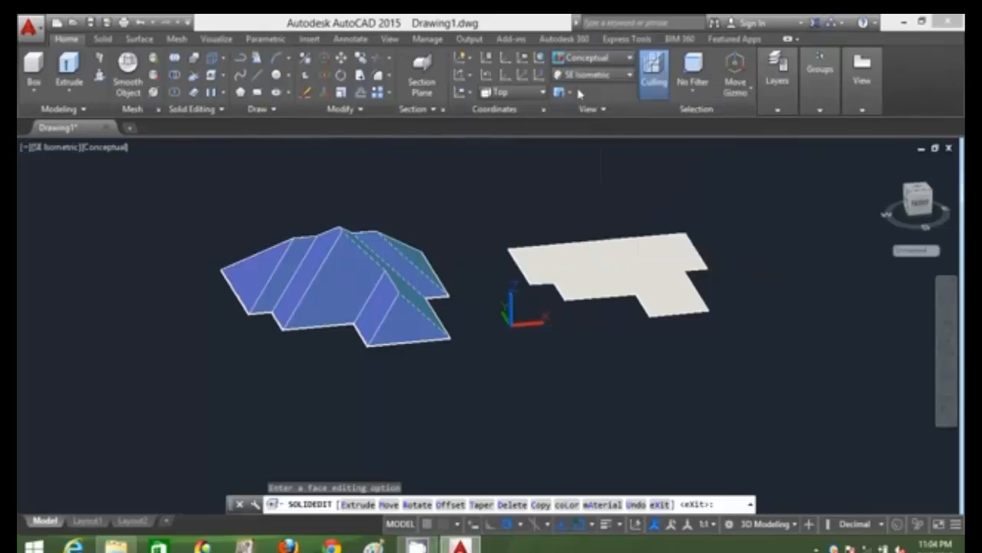
pyautogui.click(590, 74)
pyautogui.click(585, 93)
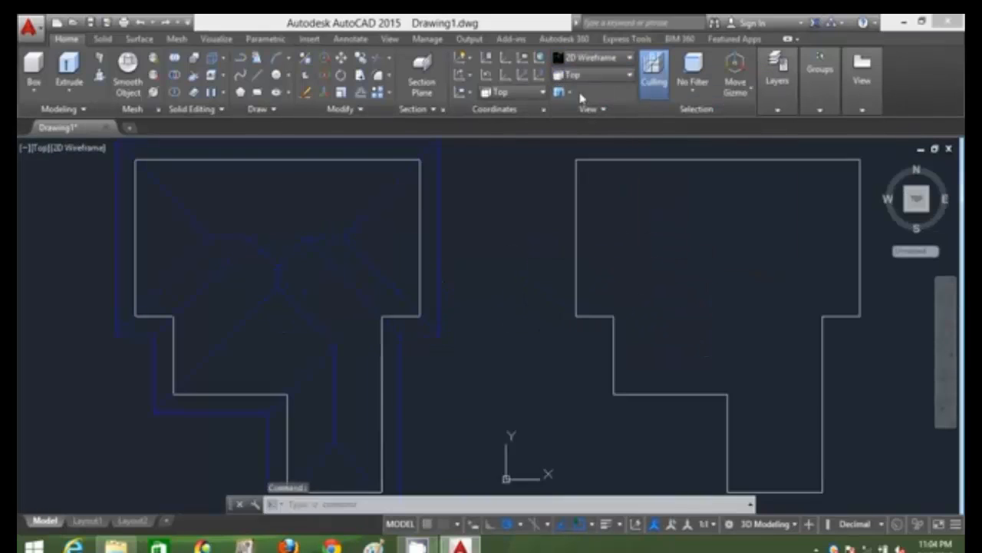
pyautogui.scroll(-2, 520, 230)
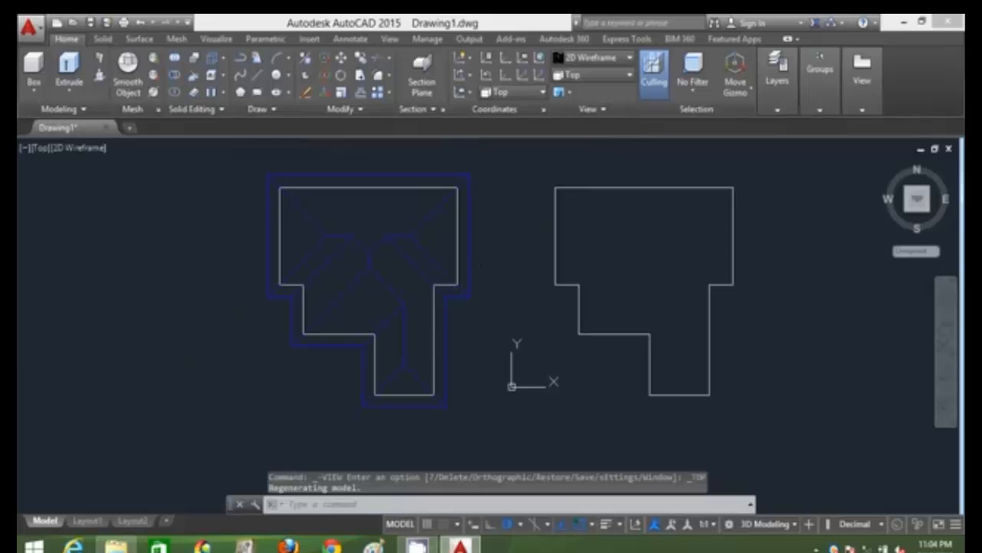
# - Erase the region on the outline without the roof and create a boundary polyline from the lines beneath it
pyautogui.click(575, 285)
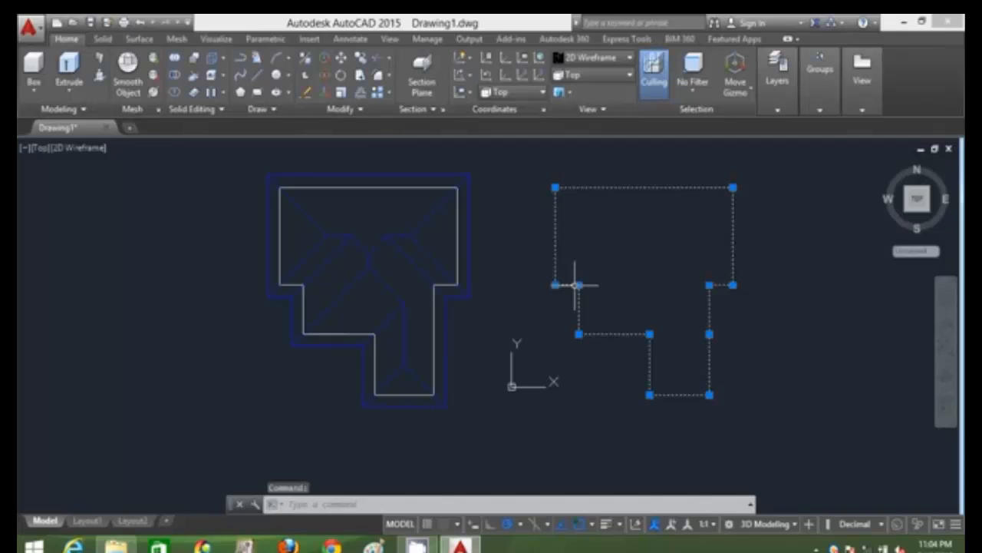
pyautogui.press('Delete')
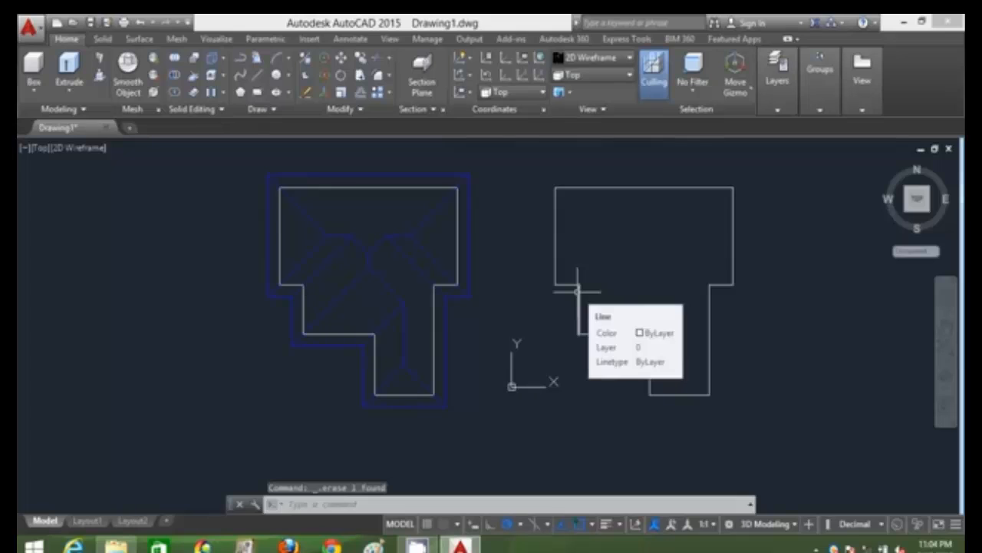
pyautogui.write('BO')
pyautogui.press('Return')
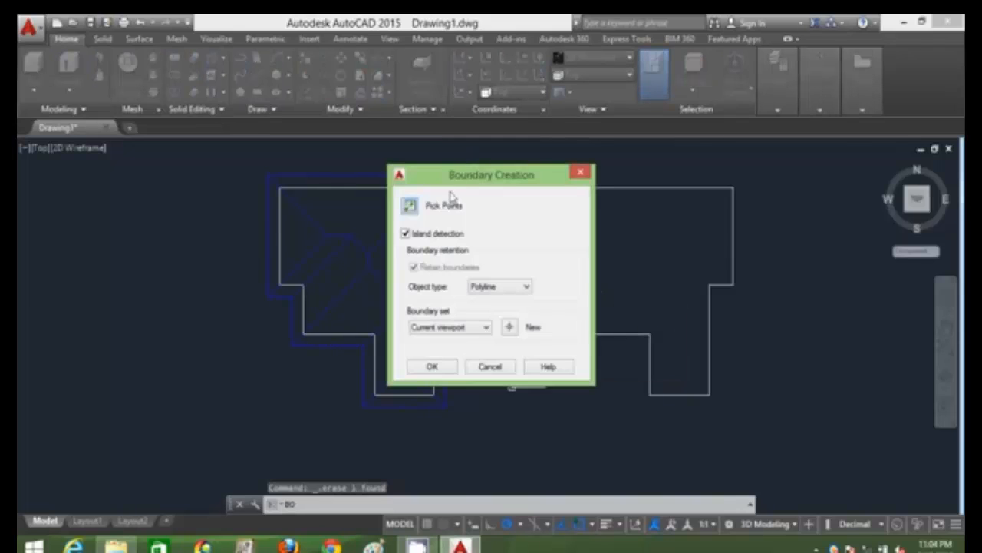
pyautogui.click(412, 206)
pyautogui.click(611, 249)
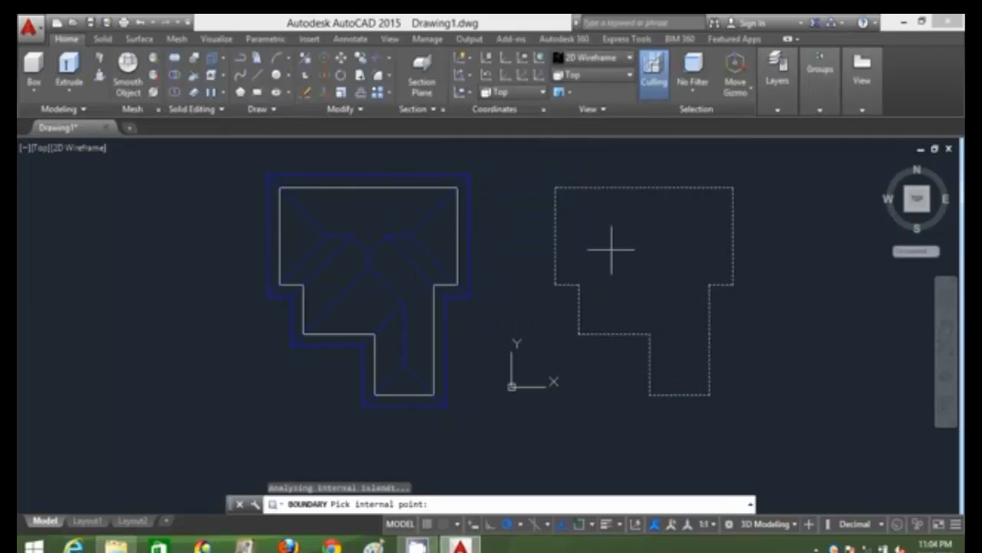
pyautogui.press('Return')
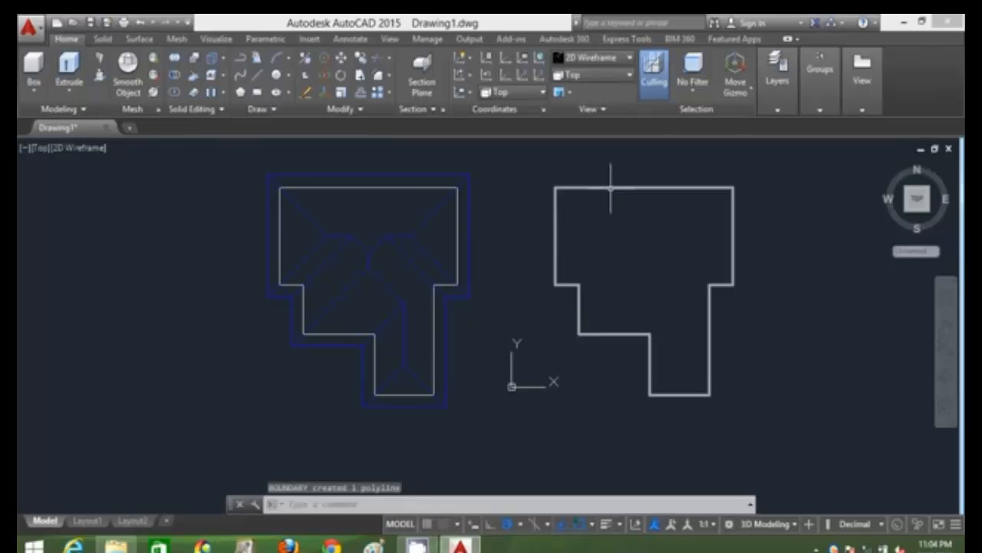
# - Offset the new boundary polyline inward by 200 to form the wall thickness
pyautogui.write('O')
pyautogui.press('Return')
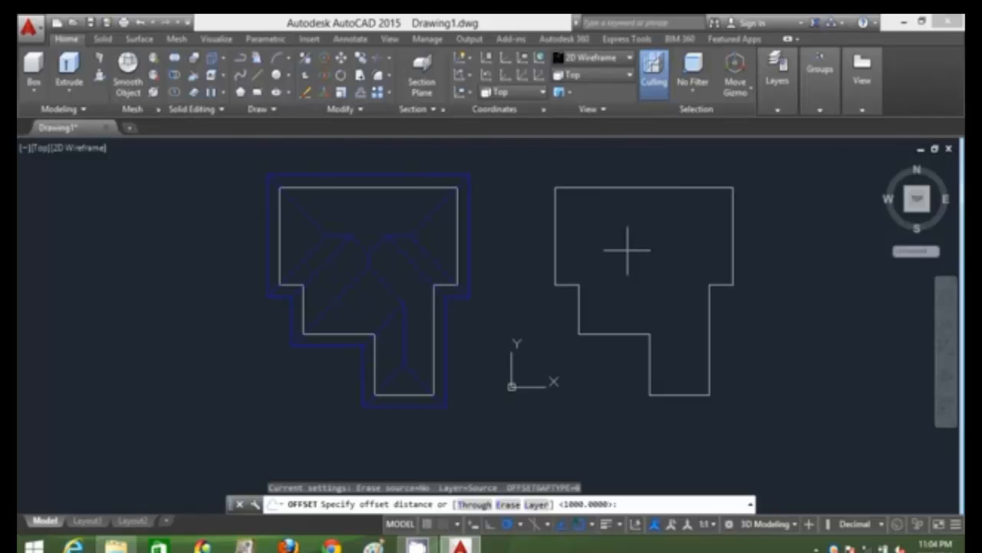
pyautogui.write('200')
pyautogui.press('Return')
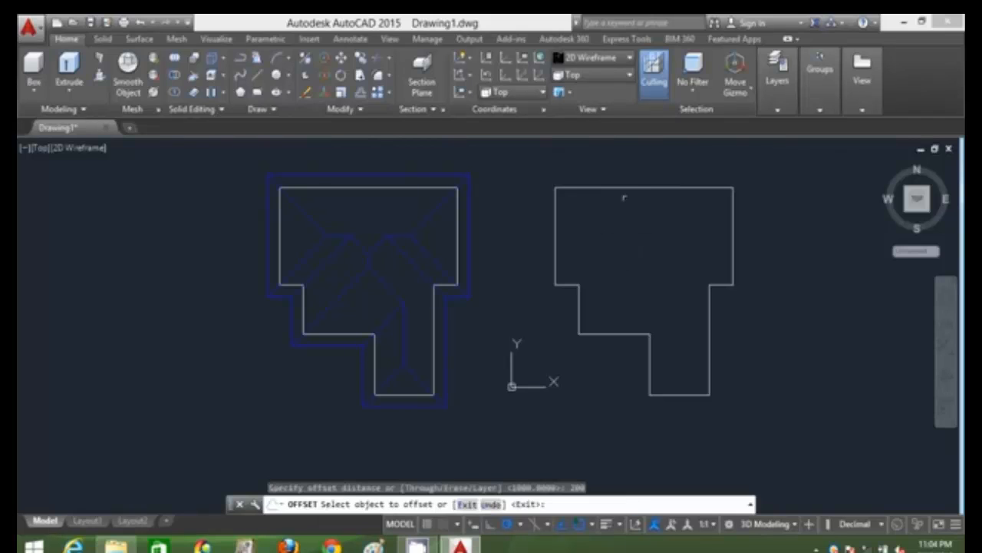
pyautogui.click(625, 191)
pyautogui.click(630, 244)
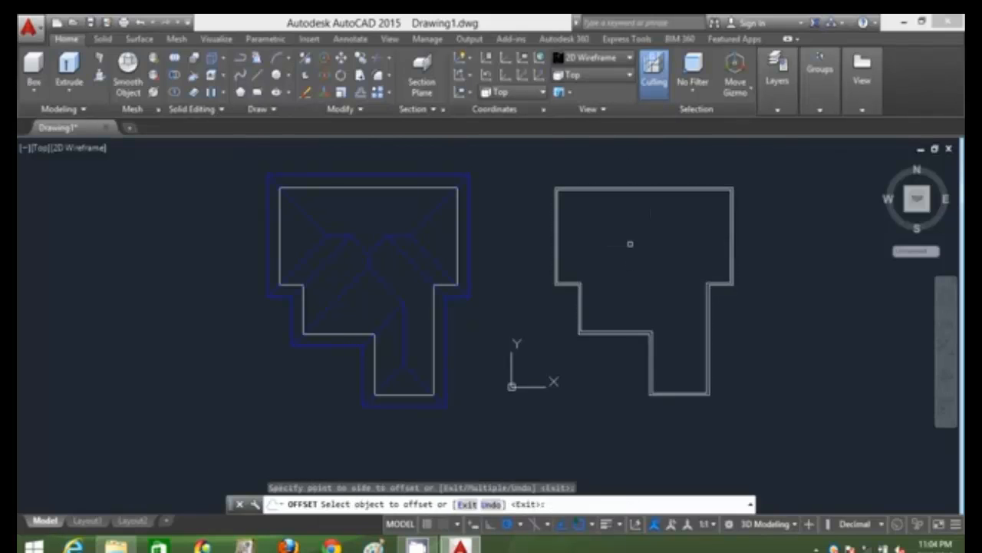
pyautogui.press('Escape')
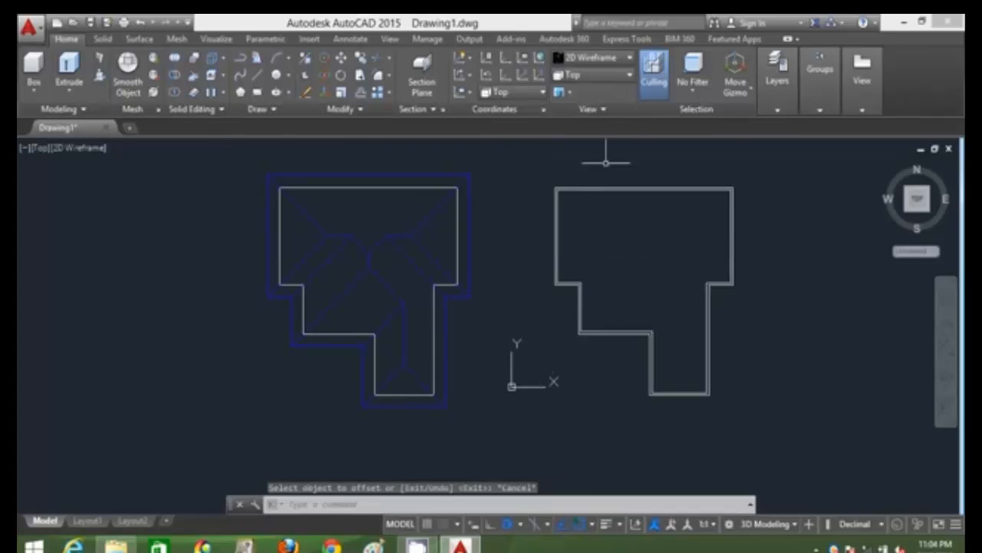
# - Switch to the SW Isometric view and presspull the strip between the two wall outlines to a height of 4000
pyautogui.click(608, 77)
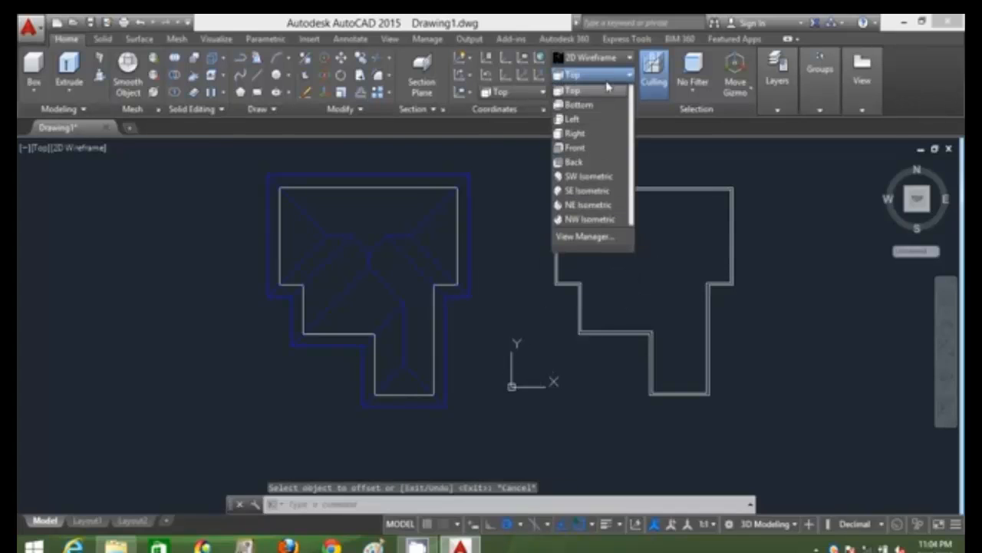
pyautogui.click(589, 177)
pyautogui.scroll(2, 622, 307)
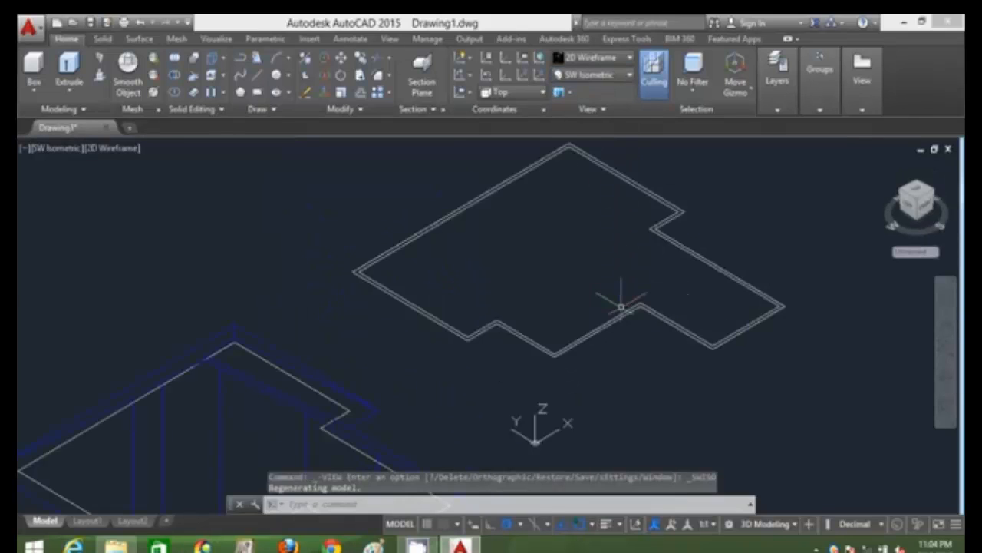
pyautogui.moveTo(608, 335); pyautogui.dragTo(565, 402, button='middle')
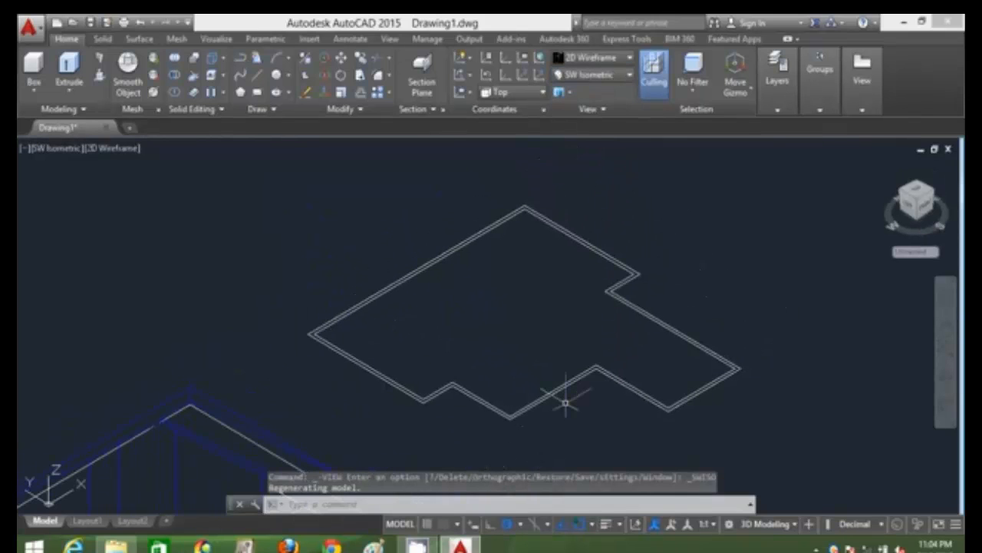
pyautogui.write('p')
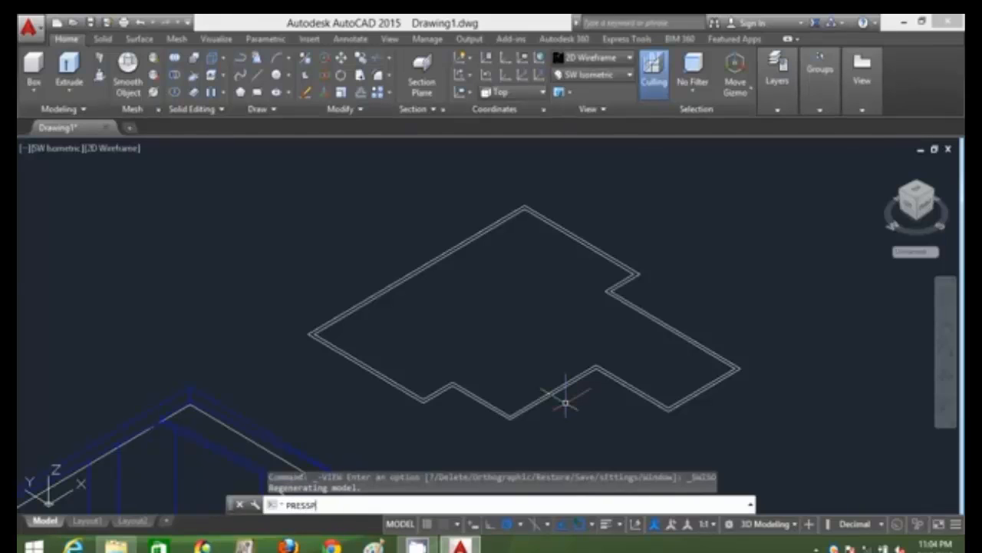
pyautogui.press('Return')
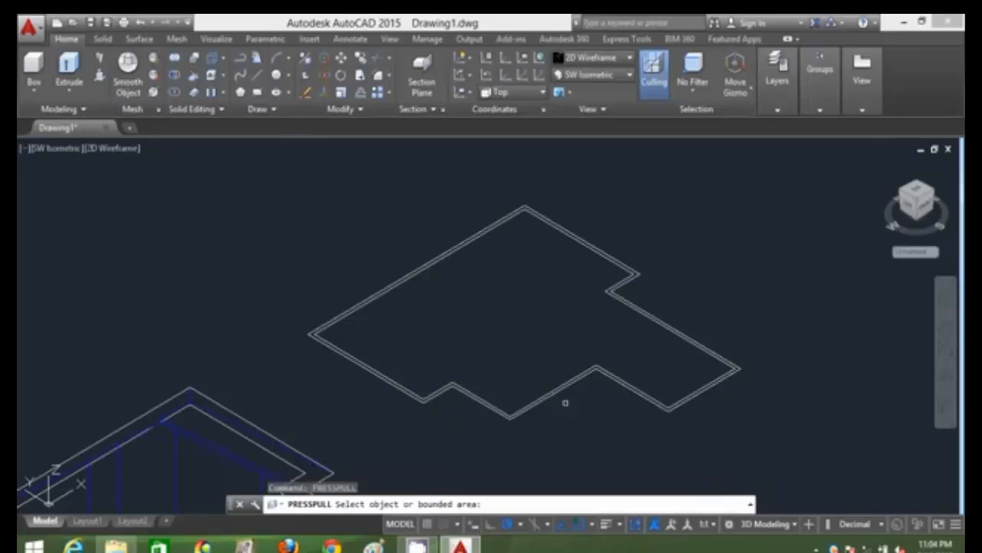
pyautogui.scroll(5, 494, 252)
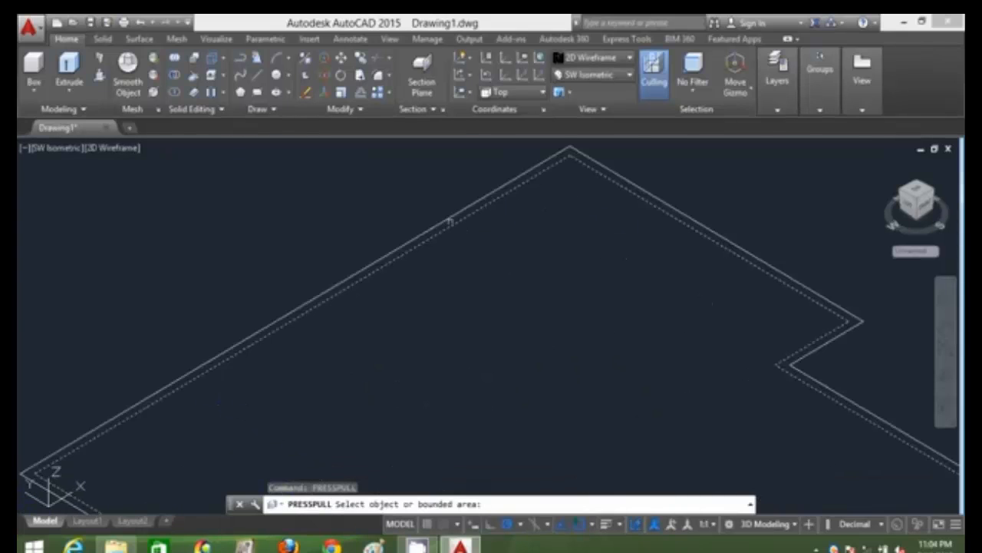
pyautogui.click(449, 220)
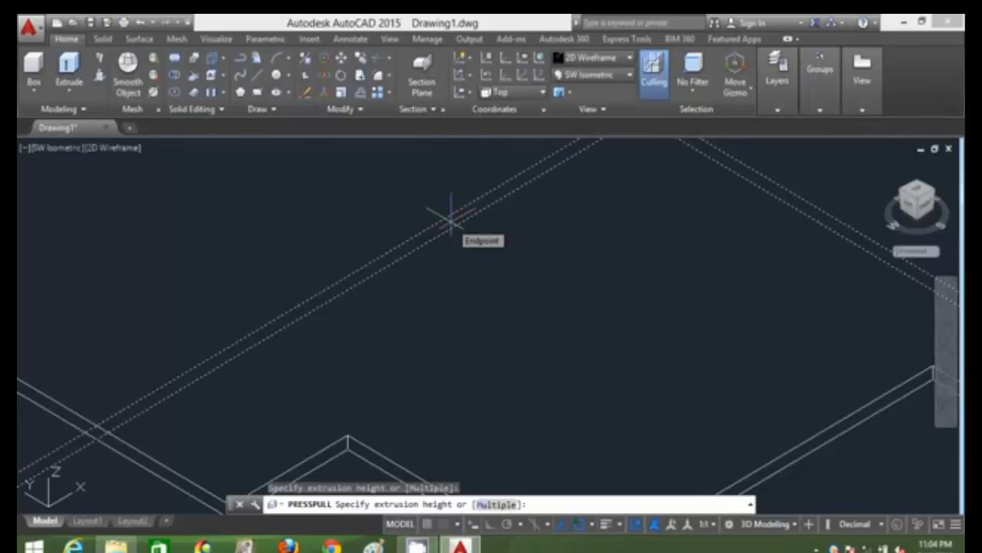
pyautogui.write('4000')
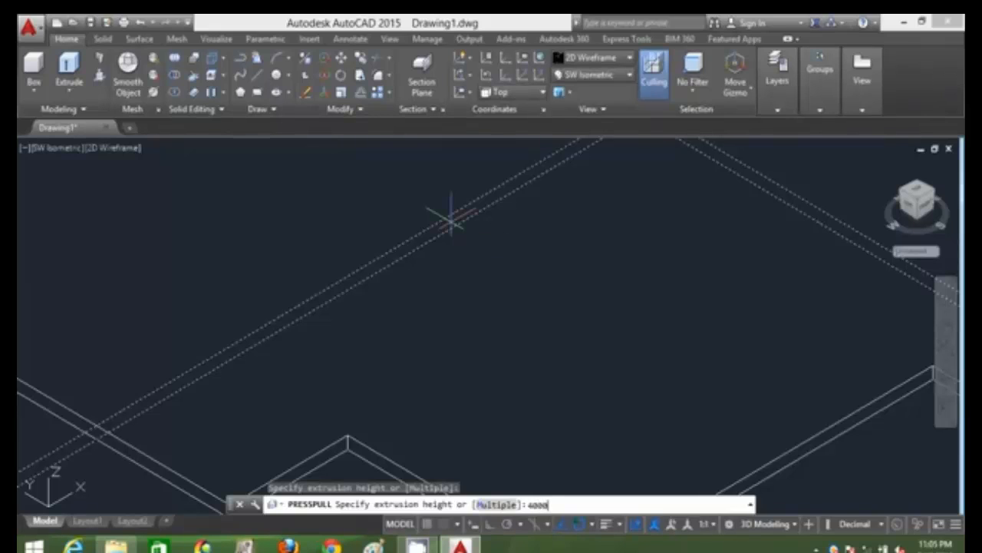
pyautogui.press('Return')
pyautogui.scroll(-5, 465, 248)
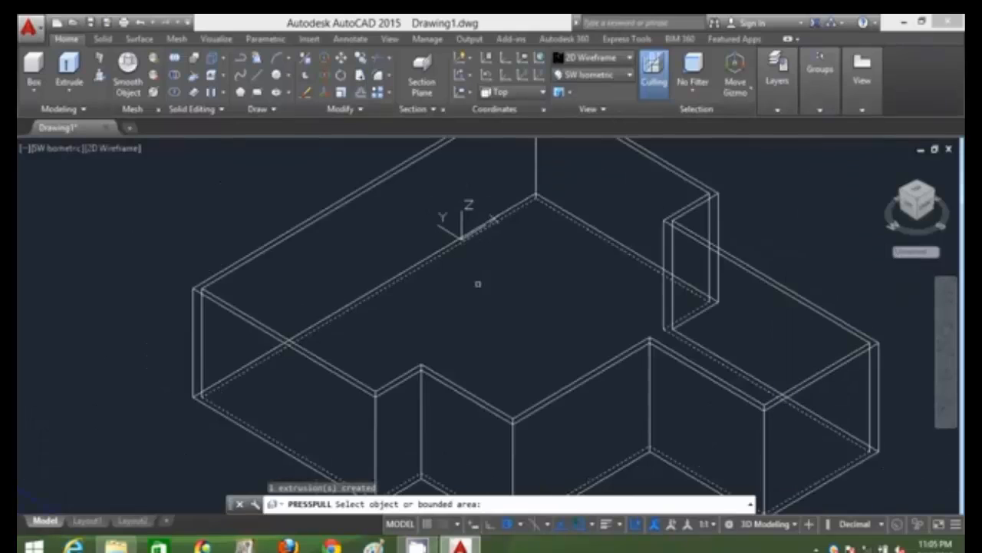
pyautogui.press('Return')
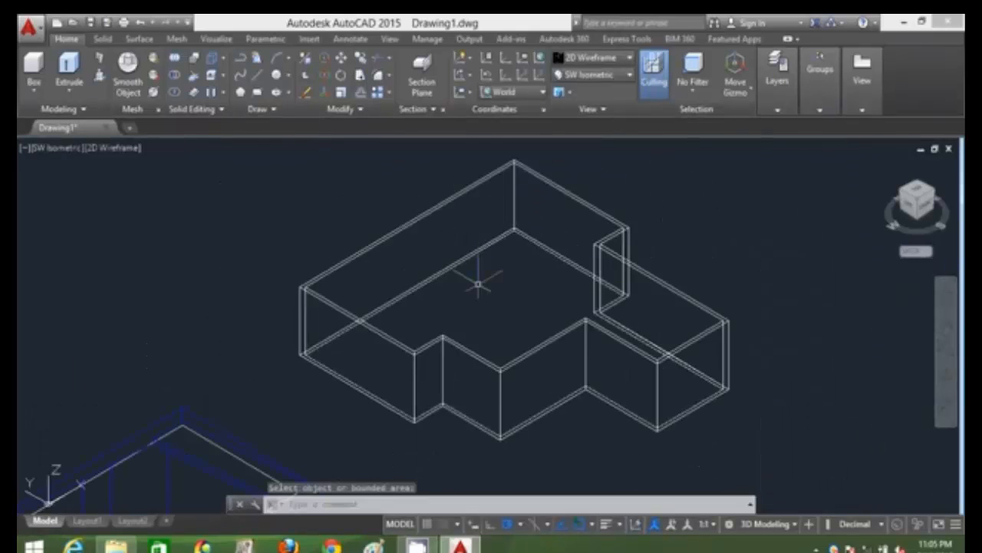
# - Display the model in the Conceptual visual style and inspect the shaded walls beside the roof
pyautogui.scroll(-2, 478, 284)
pyautogui.click(606, 57)
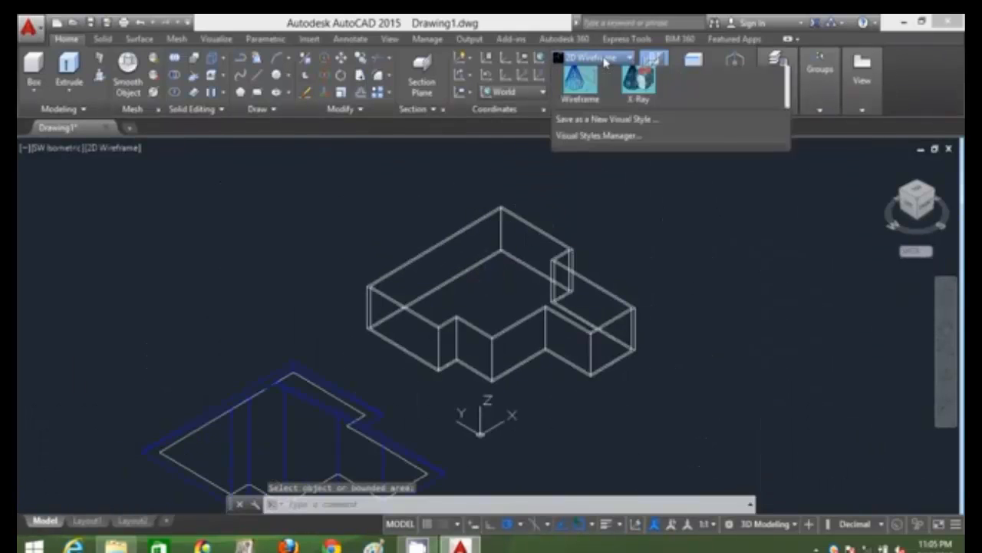
pyautogui.click(643, 92)
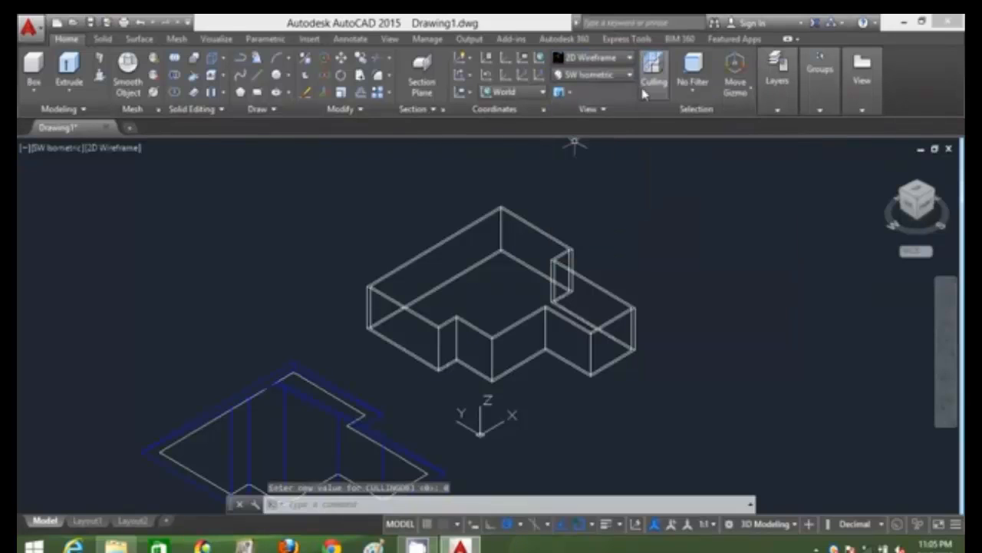
pyautogui.click(618, 60)
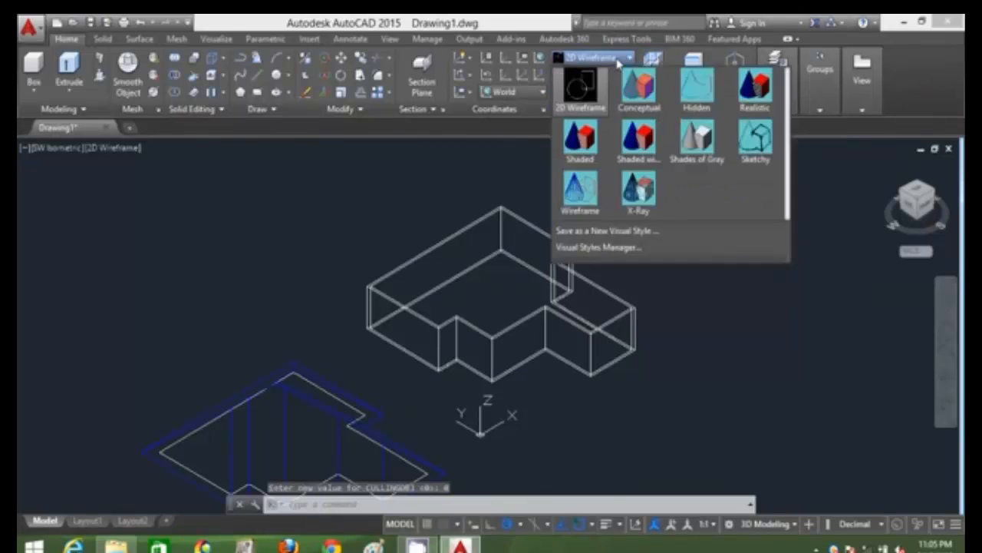
pyautogui.click(635, 92)
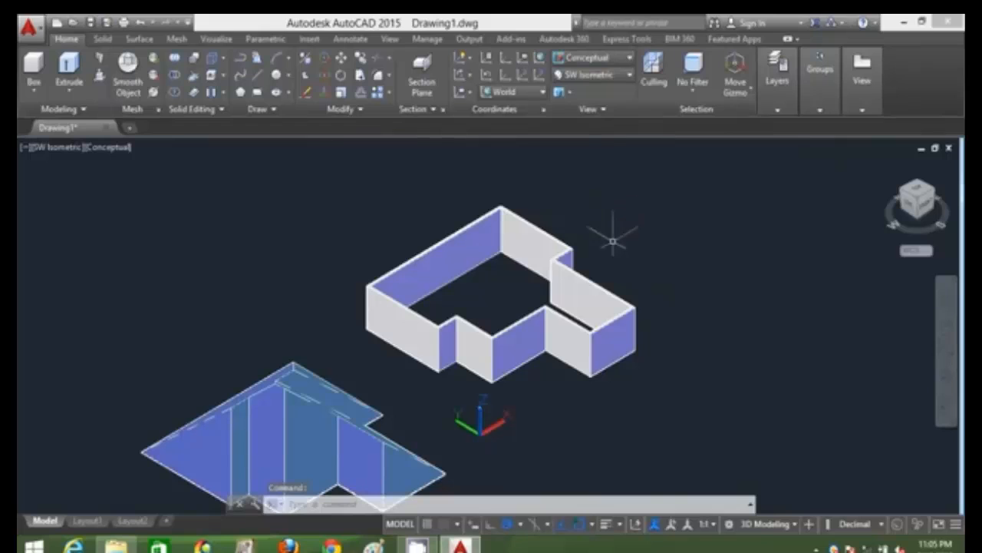
pyautogui.click(702, 287)
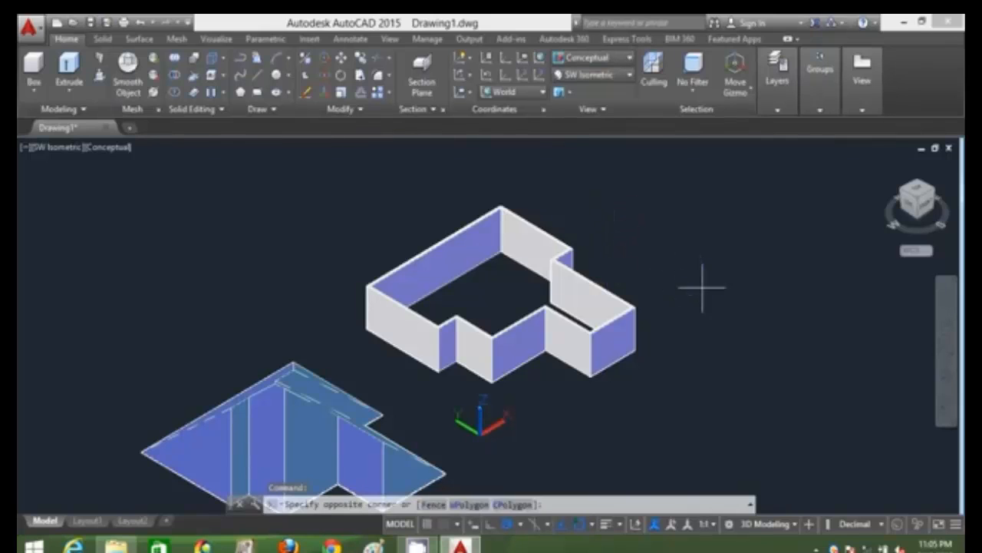
pyautogui.click(653, 221)
pyautogui.scroll(-3, 657, 221)
pyautogui.scroll(2, 660, 224)
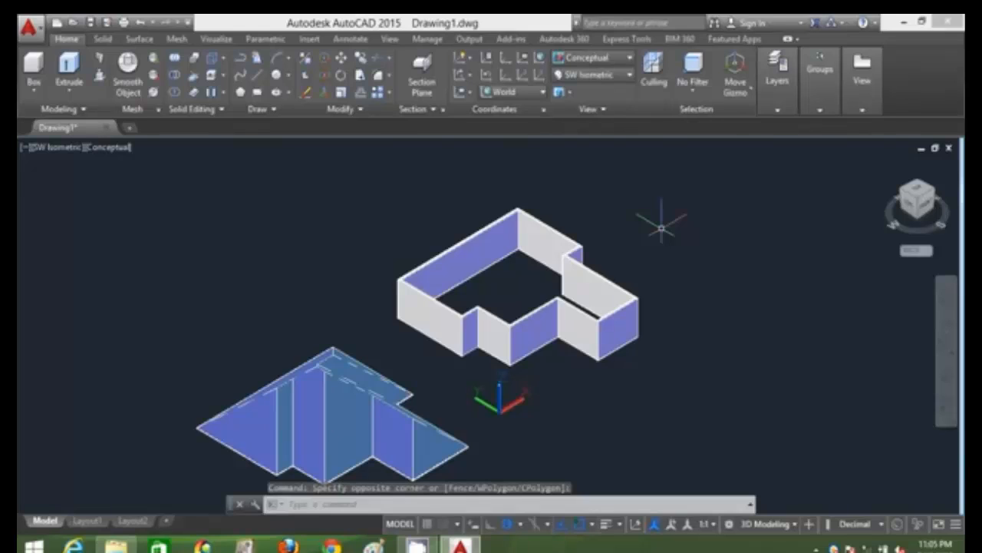
pyautogui.scroll(2, 660, 227)
pyautogui.scroll(-2, 660, 227)
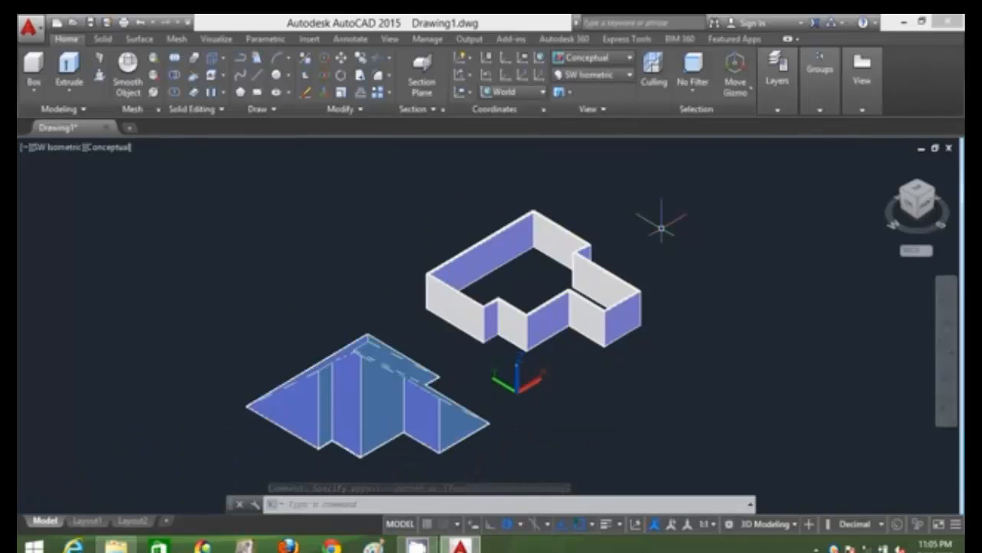
pyautogui.scroll(2, 661, 227)
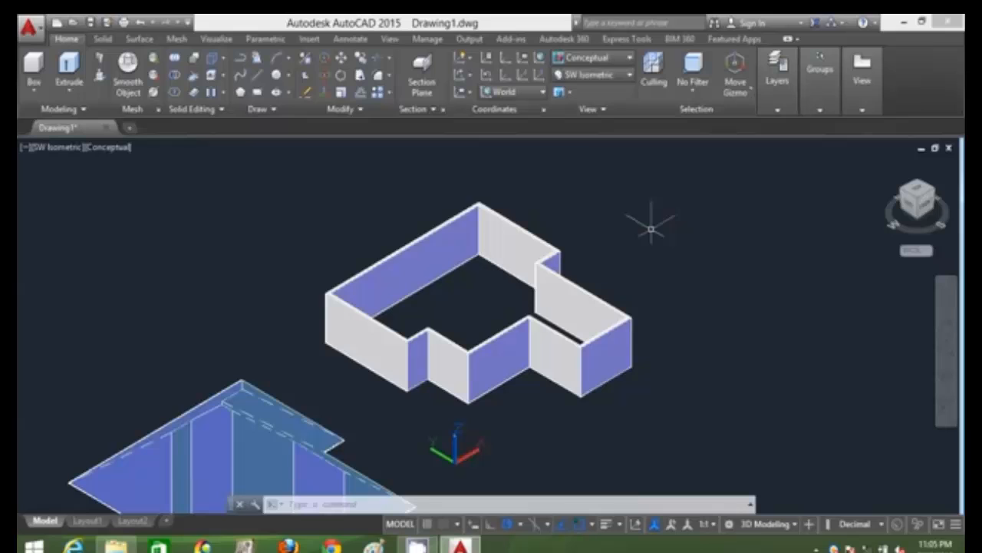
# - Set the visual style to 2D Wireframe and switch to the Top view with the roof and walls in sight
pyautogui.click(576, 59)
pyautogui.click(579, 86)
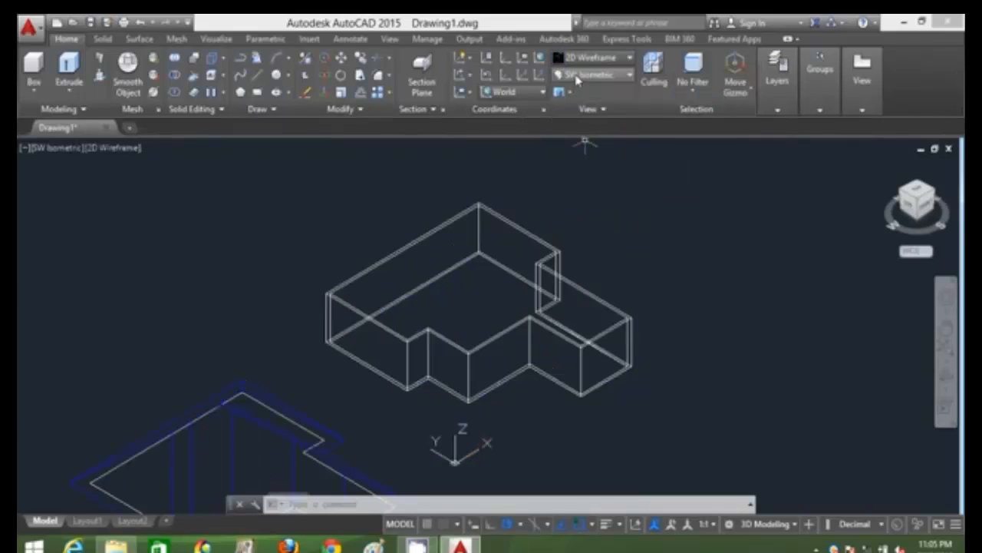
pyautogui.click(574, 77)
pyautogui.click(583, 88)
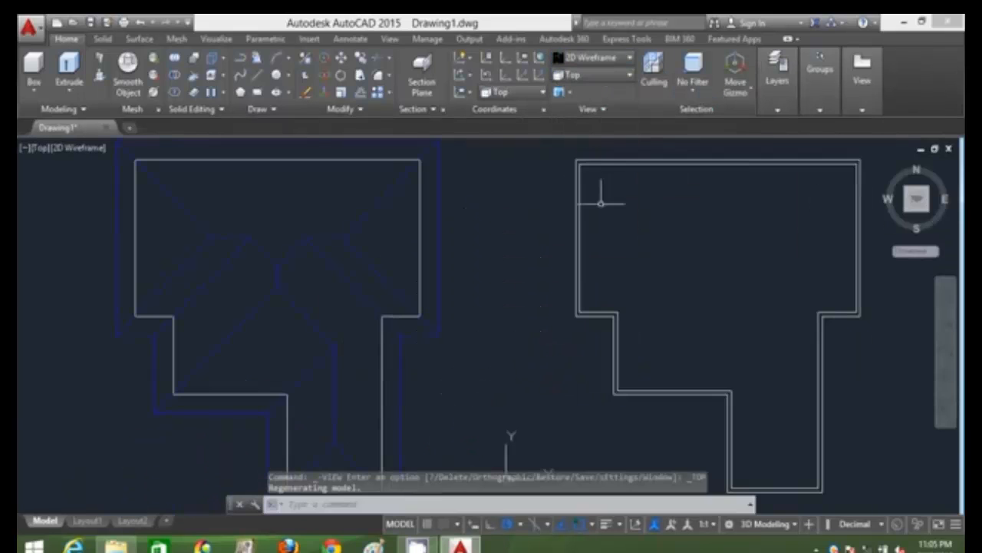
pyautogui.scroll(-2, 602, 205)
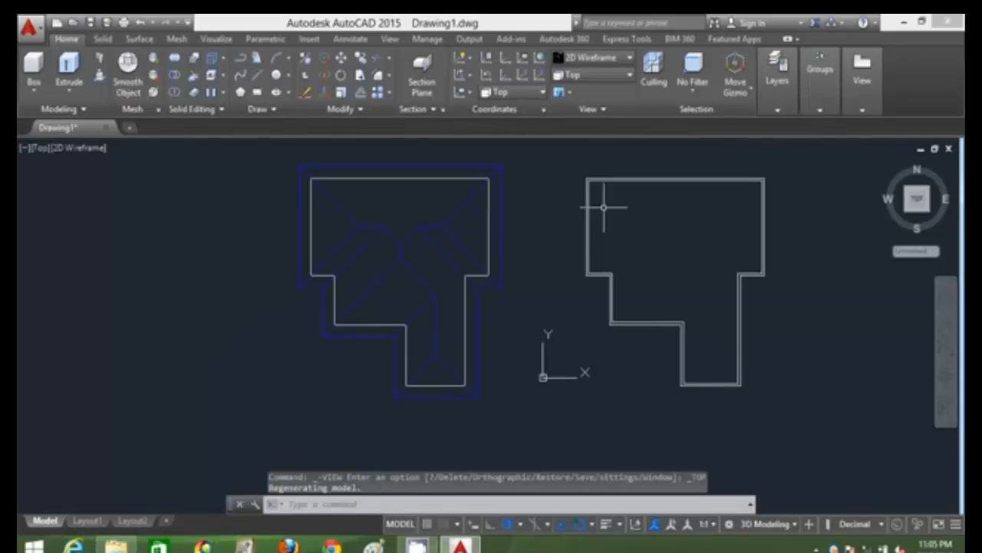
# - Turn the model to the SW Isometric view and on to the SE Isometric view
pyautogui.click(595, 74)
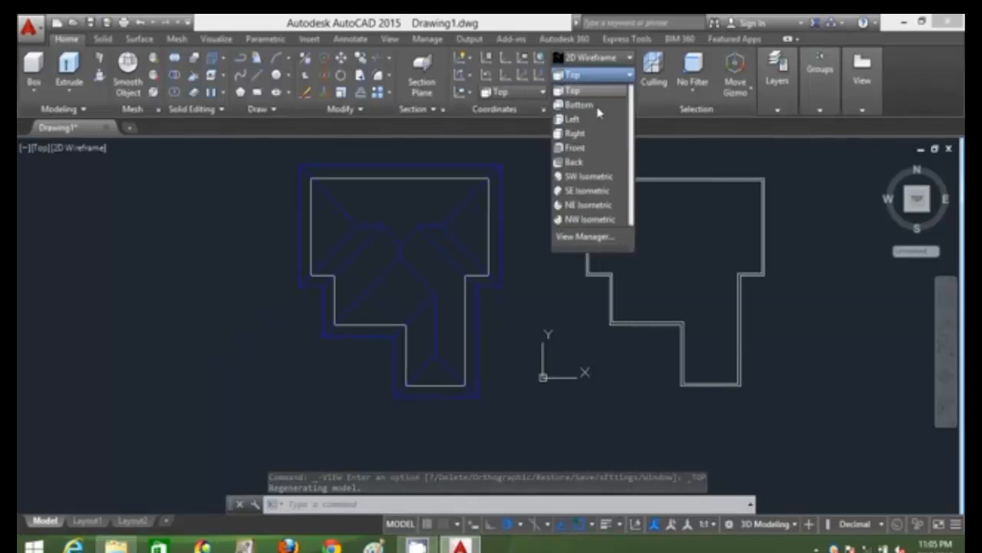
pyautogui.click(595, 177)
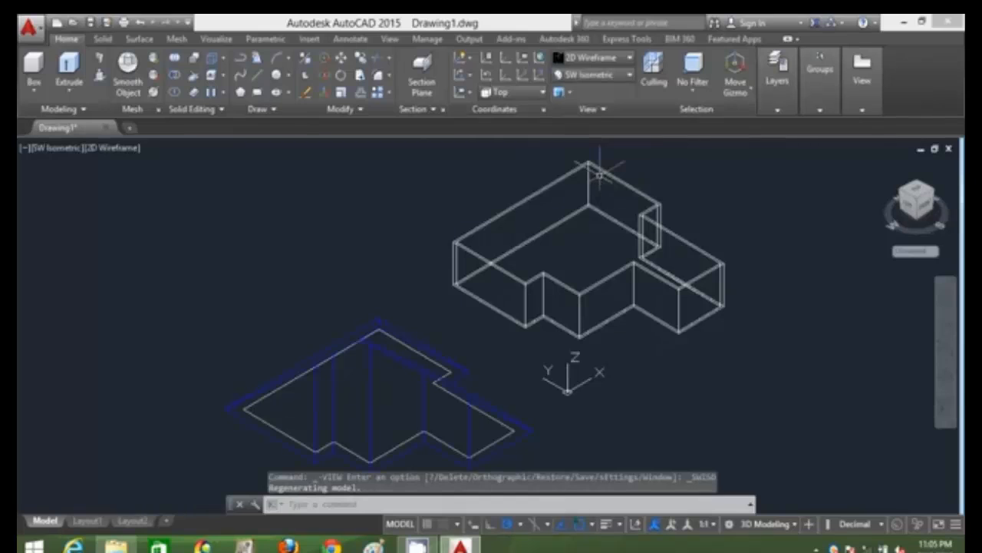
pyautogui.click(591, 74)
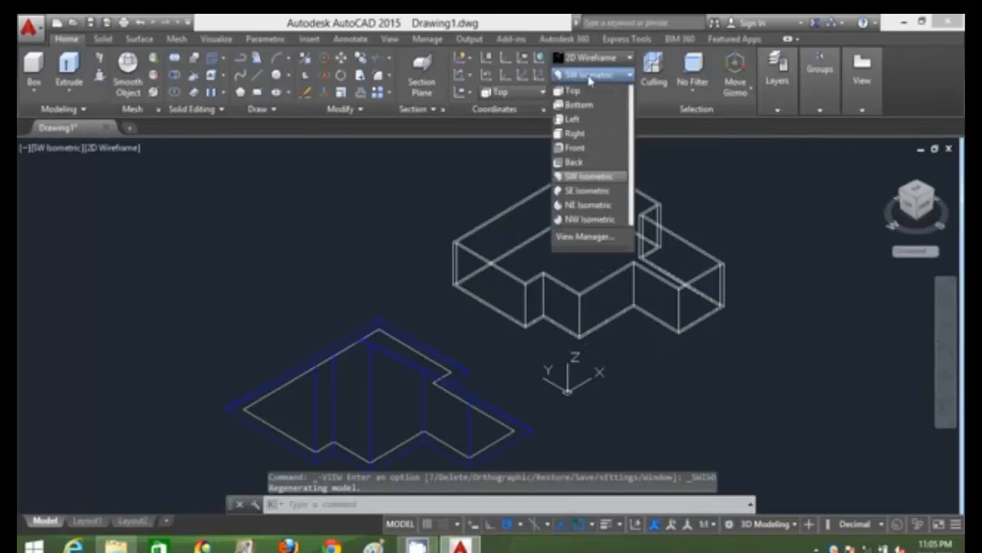
pyautogui.click(586, 192)
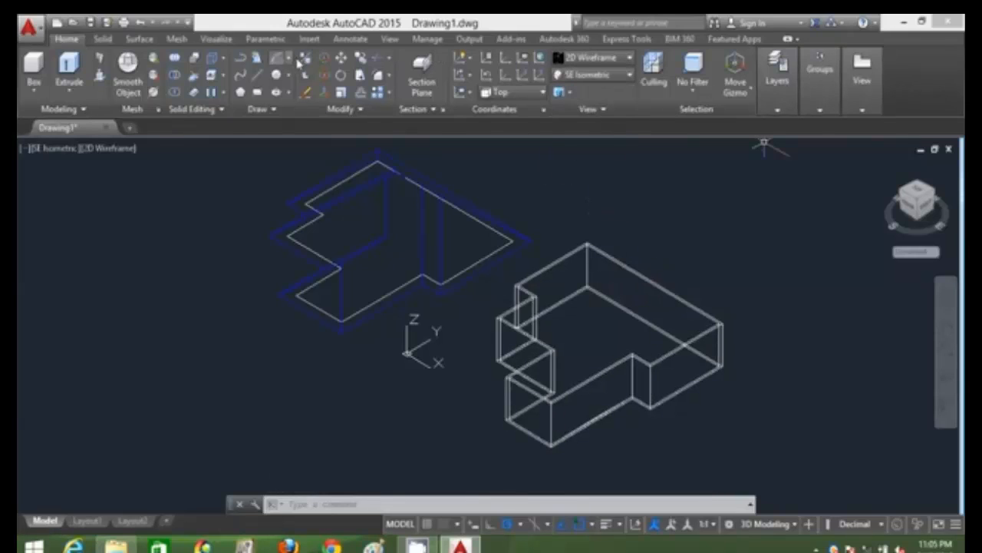
# - Move the roof together with its outline from the outline's corner to the matching top outer corner of the walls
pyautogui.click(342, 60)
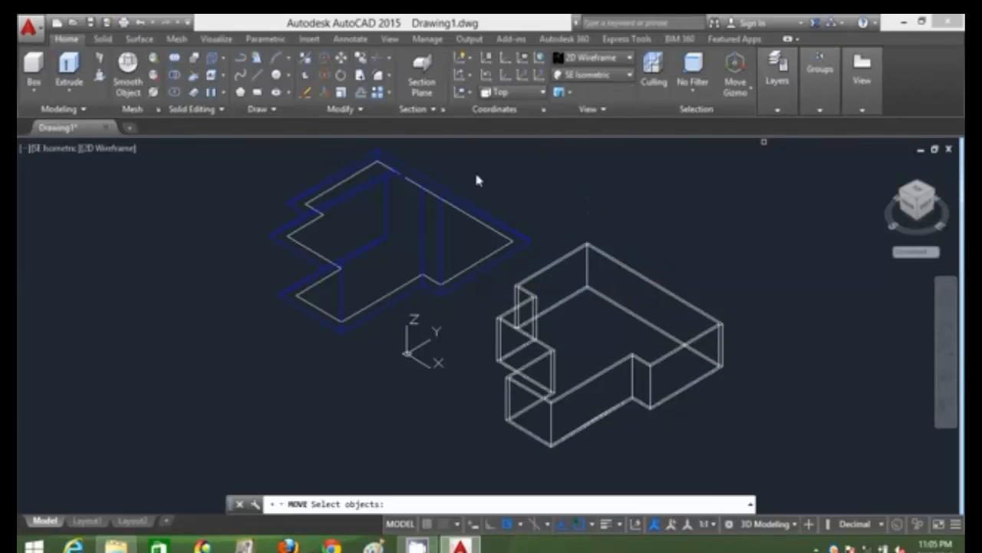
pyautogui.click(536, 250)
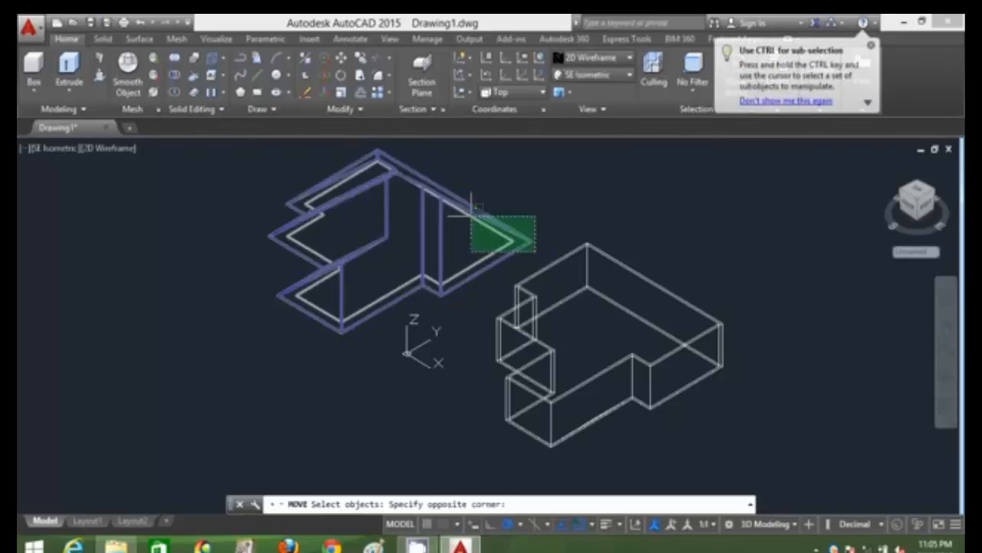
pyautogui.click(425, 190)
pyautogui.press('Return')
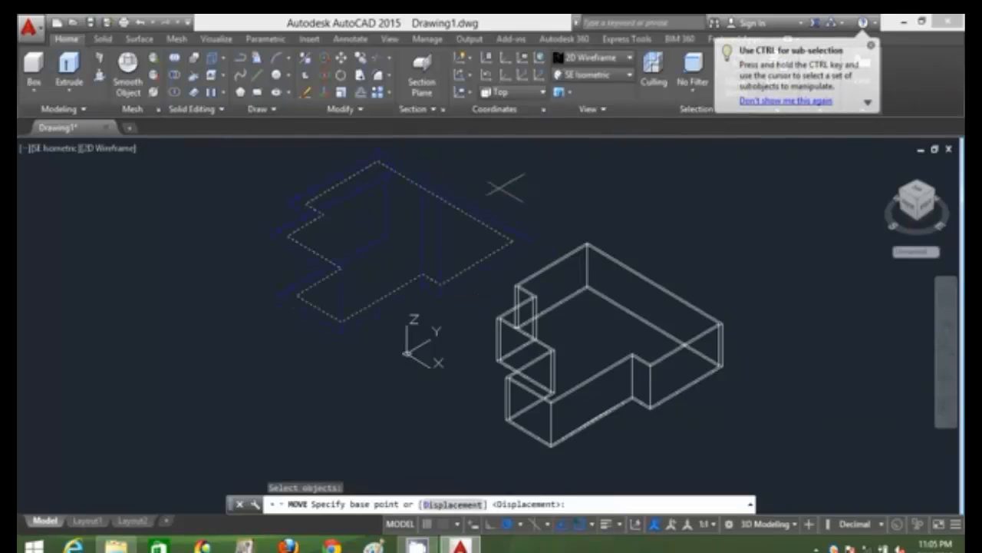
pyautogui.click(513, 238)
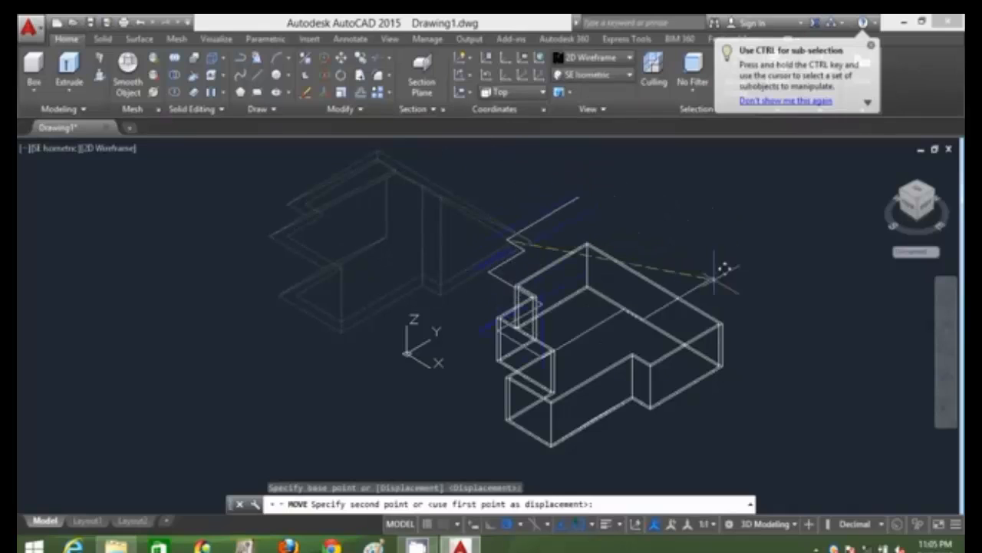
pyautogui.click(723, 322)
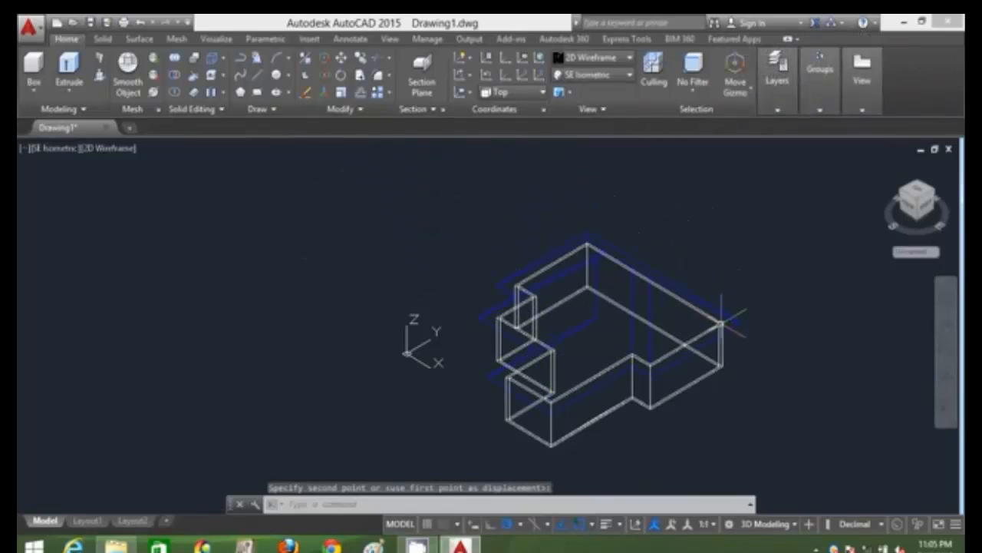
# - Display the house in the Conceptual style and check the roof's fit by orbiting and from the Top and SW Isometric views
pyautogui.click(597, 62)
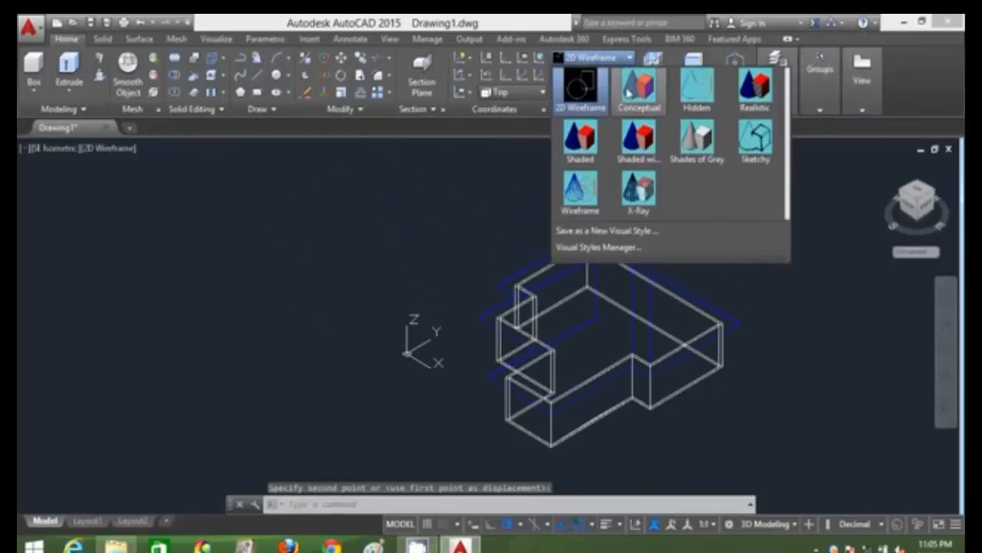
pyautogui.click(630, 93)
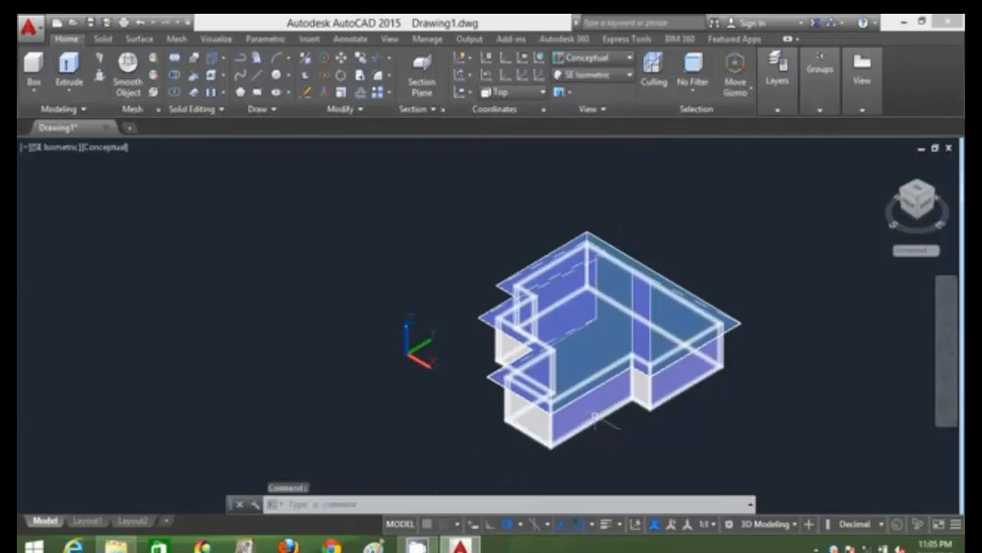
pyautogui.keyDown('shift'); pyautogui.moveTo(595, 419); pyautogui.dragTo(730, 391, button='middle'); pyautogui.keyUp('shift')
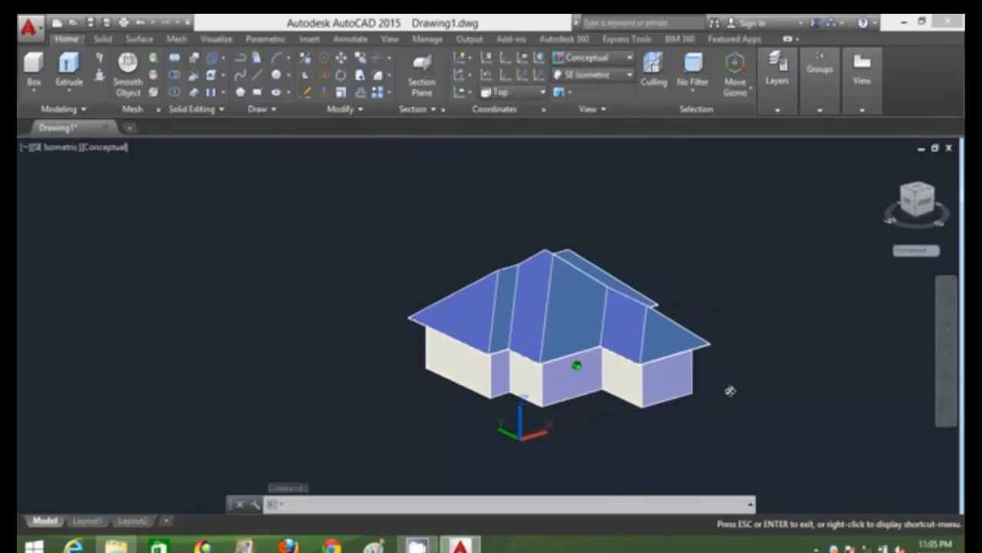
pyautogui.click(590, 77)
pyautogui.click(588, 91)
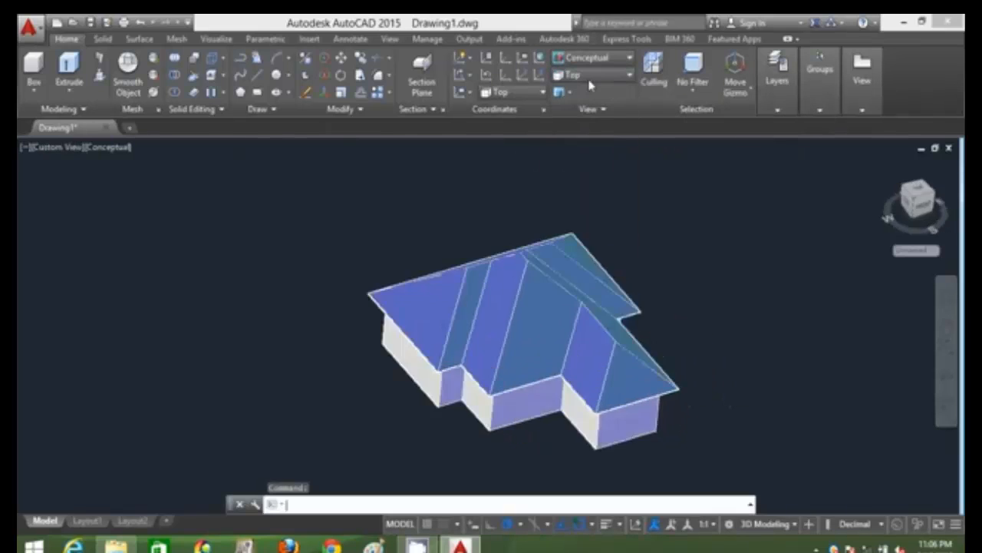
pyautogui.click(591, 74)
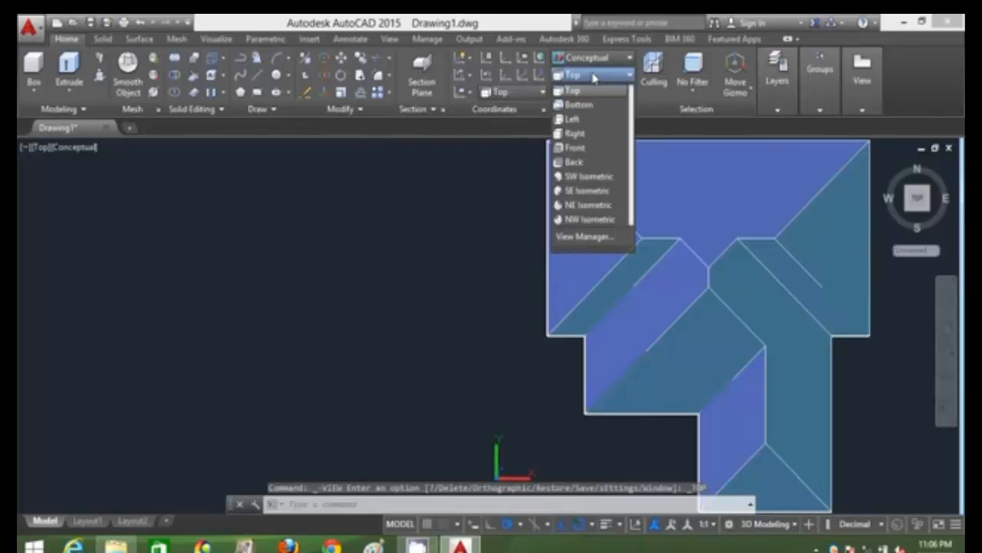
pyautogui.click(589, 178)
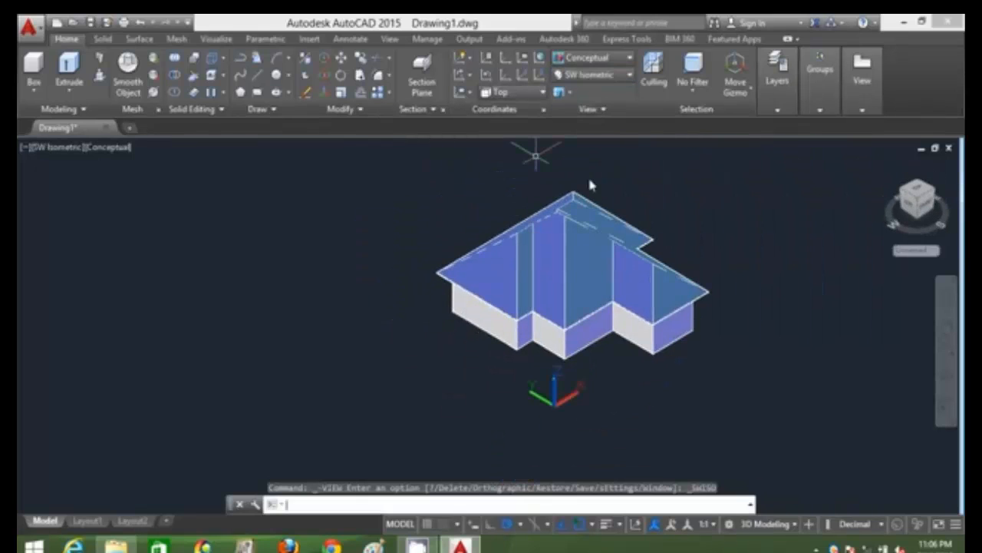
pyautogui.scroll(2, 682, 250)
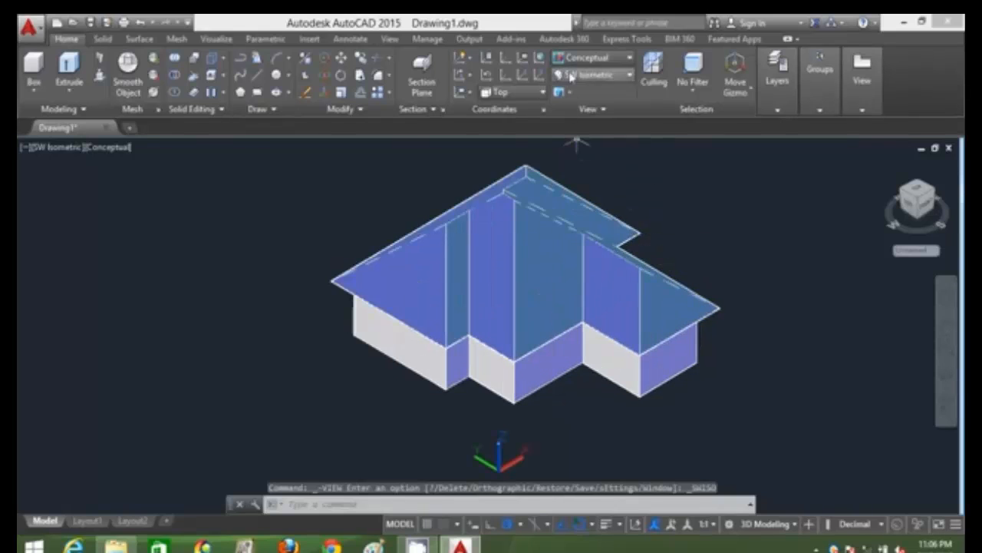
# - Set the visual style to 2D Wireframe and show the lower wing of the house in the Top view
pyautogui.click(587, 58)
pyautogui.click(579, 84)
pyautogui.click(598, 76)
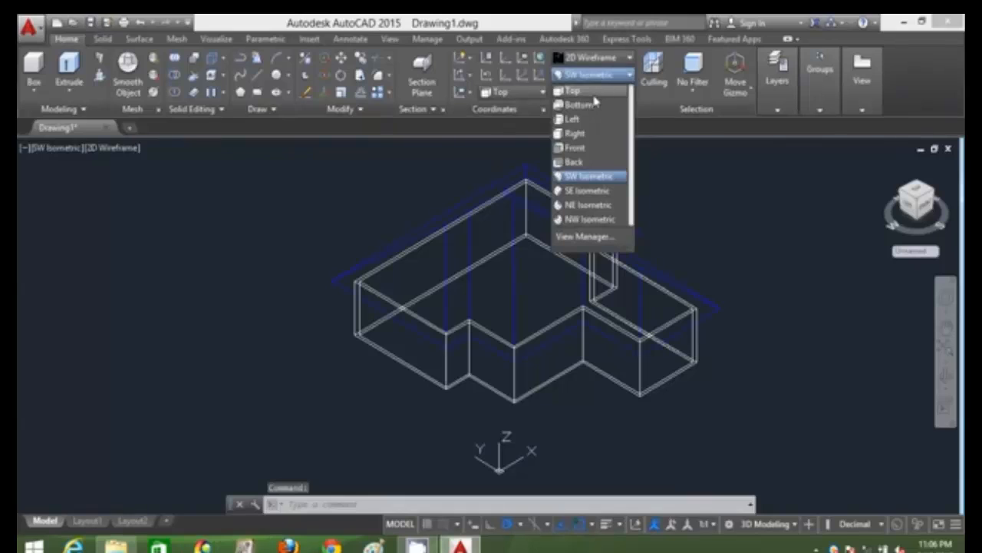
pyautogui.click(596, 91)
pyautogui.moveTo(643, 263)
pyautogui.mouseDown(button='middle')
pyautogui.moveTo(566, 268)
pyautogui.moveTo(514, 241)
pyautogui.mouseUp(button='middle')
pyautogui.scroll(2, 505, 292)
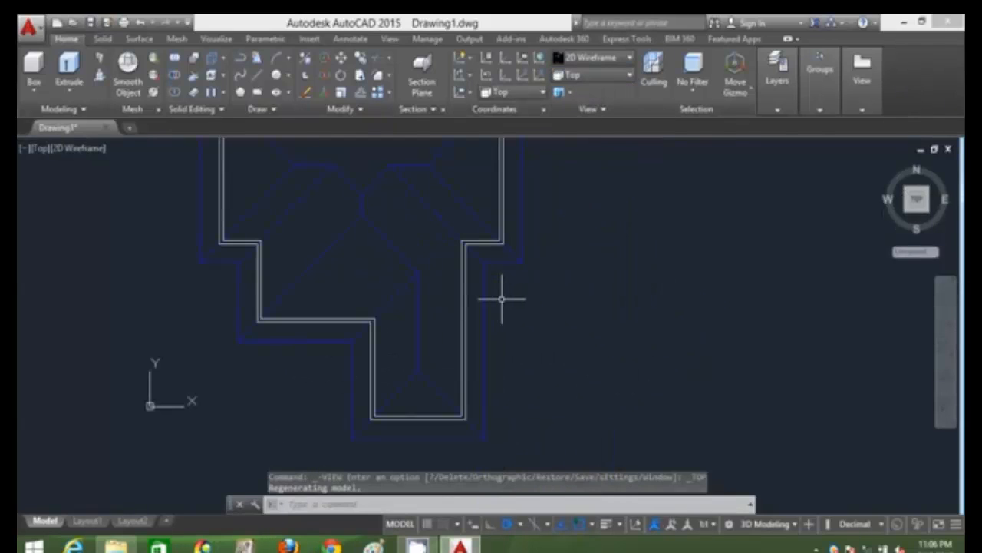
# - Slice the wall solid along a horizontal line from the inner corner of the lower wing, keeping both sides
pyautogui.write('su')
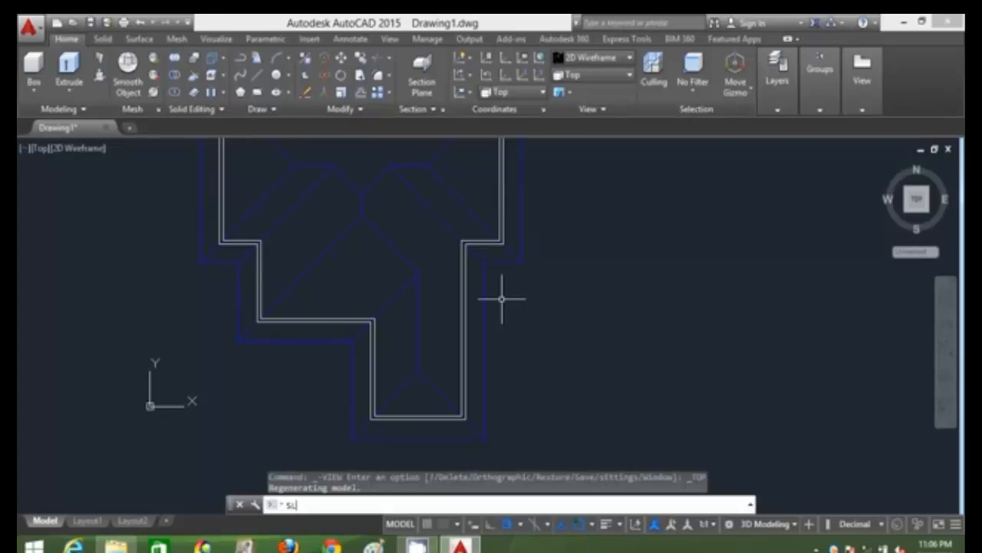
pyautogui.write('l')
pyautogui.press('Return')
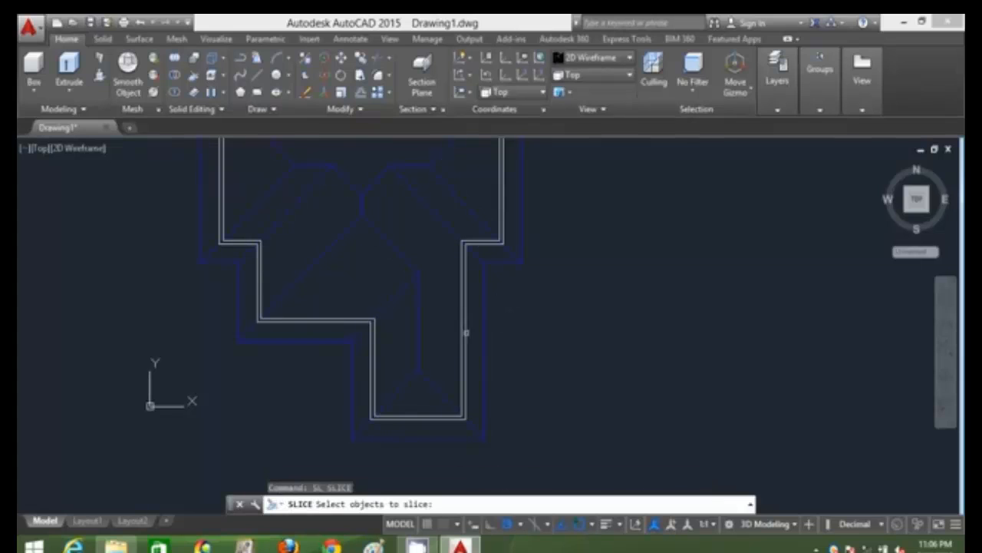
pyautogui.click(466, 333)
pyautogui.press('Return')
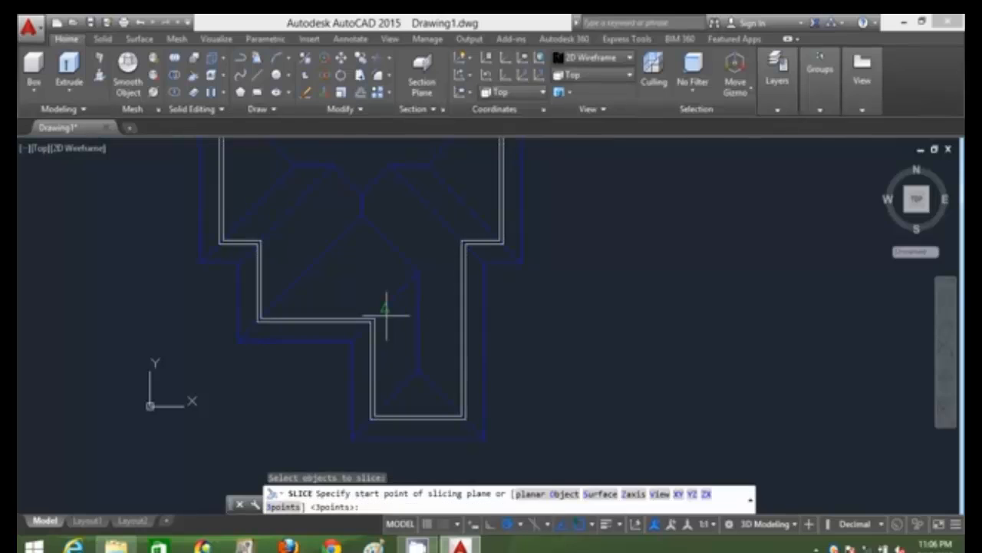
pyautogui.click(374, 318)
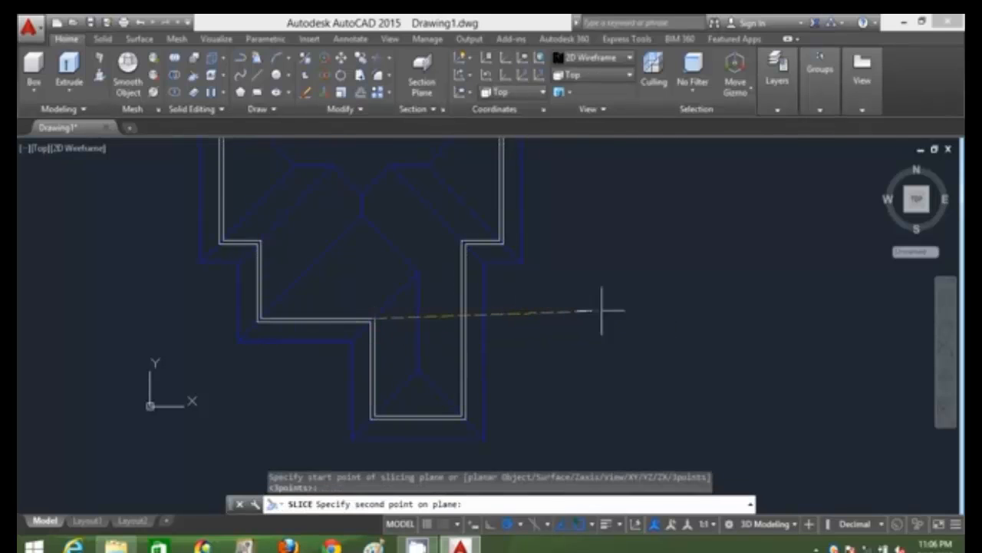
pyautogui.click(632, 316)
pyautogui.press('Return')
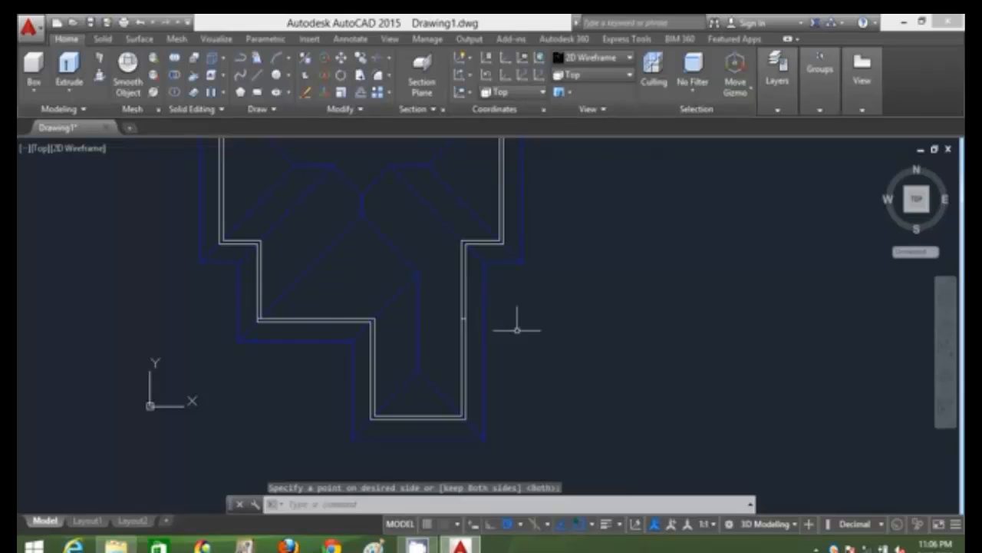
# - Slice the lower wing's wall solid along a second horizontal line, level with the adjoining wall's outer face, keeping both sides
pyautogui.press('Return')
pyautogui.scroll(2, 380, 353)
pyautogui.click(370, 340)
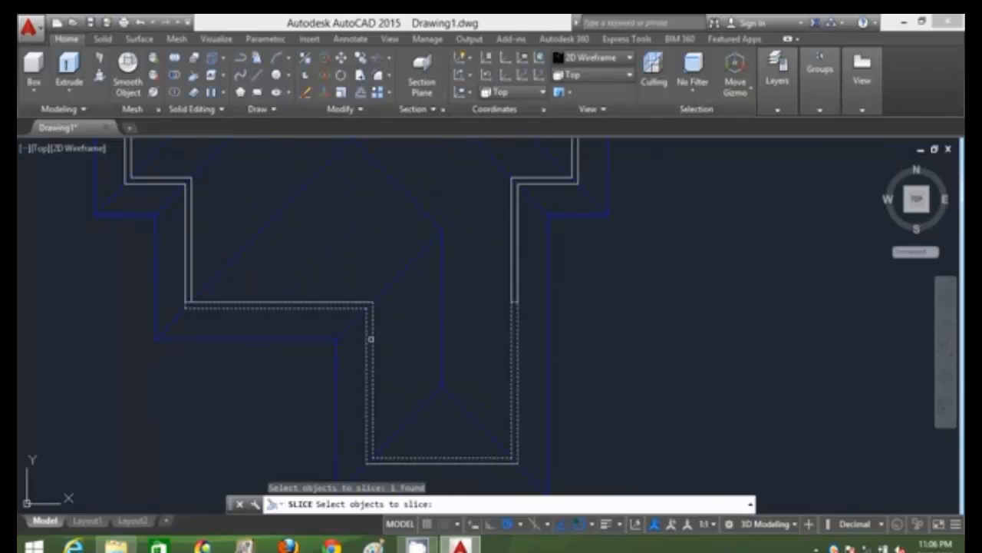
pyautogui.press('Return')
pyautogui.click(373, 305)
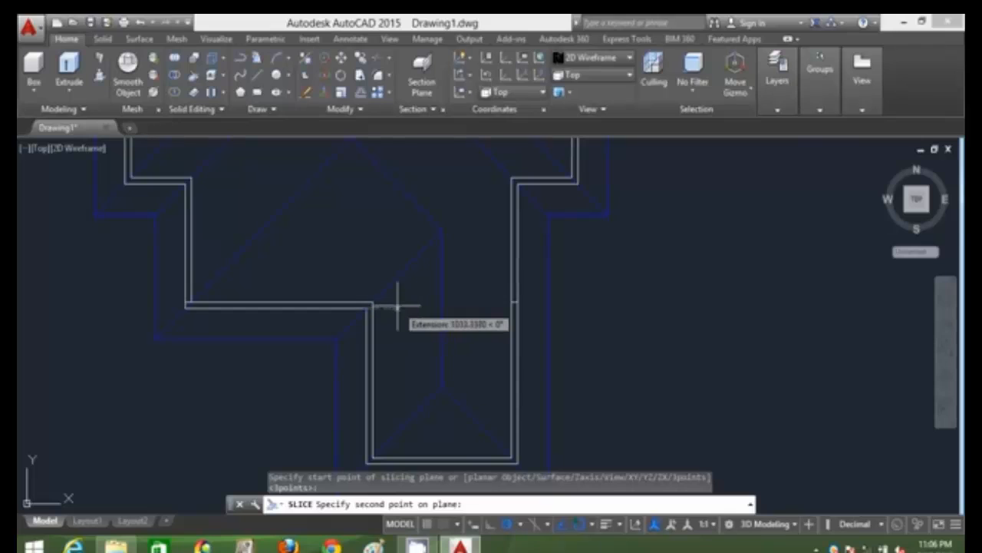
pyautogui.click(398, 305)
pyautogui.press('Return')
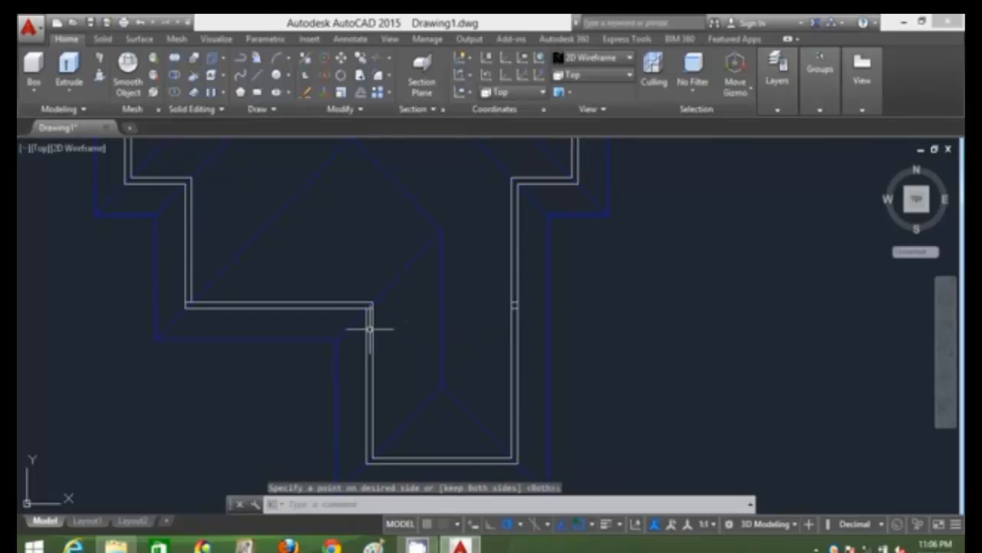
# - Show the house in SW Isometric view with the Conceptual style and delete the wall solid of the projecting lower wing
pyautogui.click(603, 75)
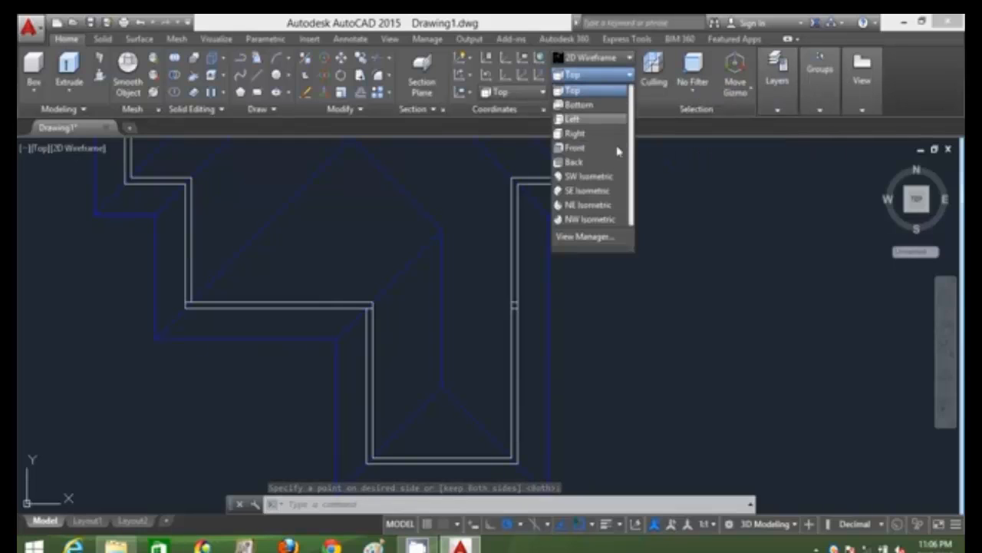
pyautogui.click(611, 176)
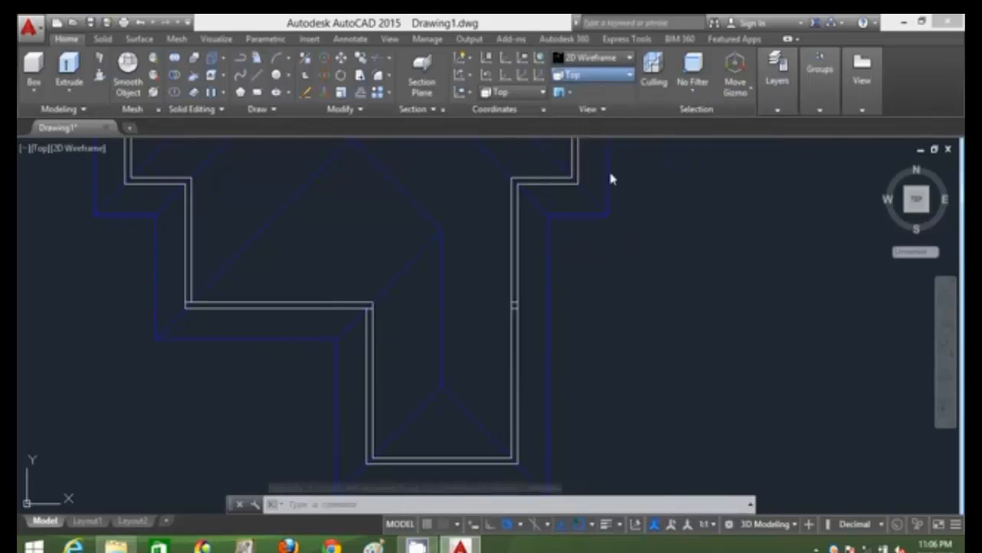
pyautogui.click(599, 57)
pyautogui.click(630, 90)
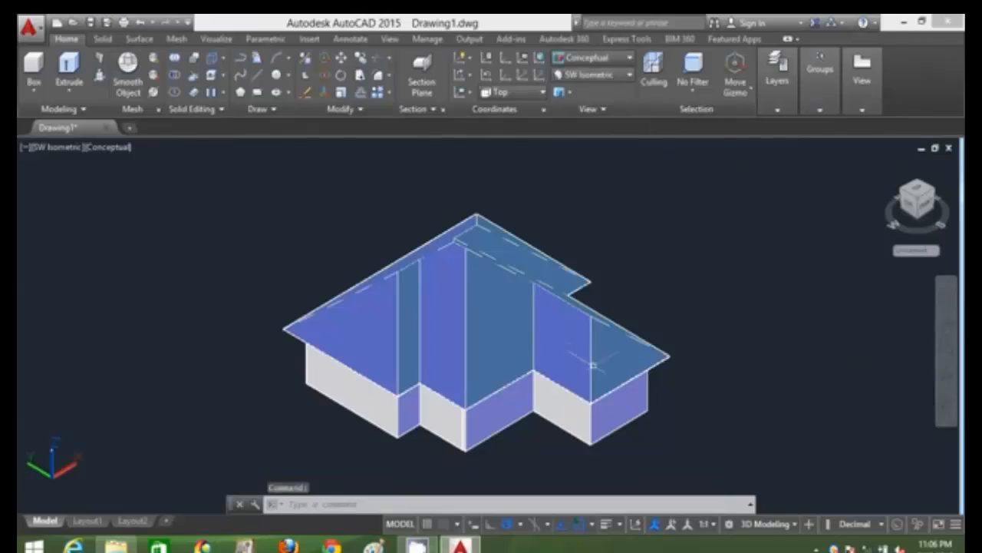
pyautogui.click(603, 412)
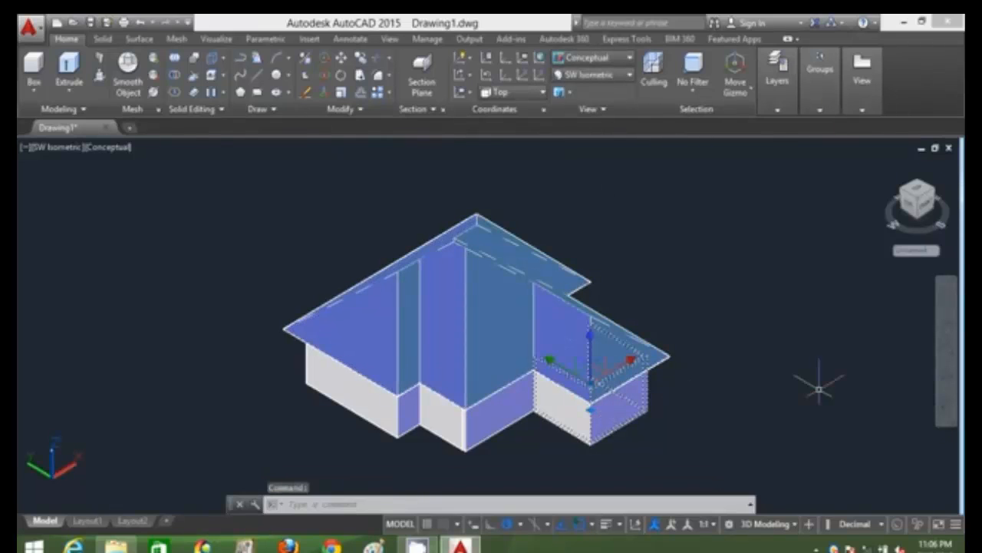
pyautogui.press('Delete')
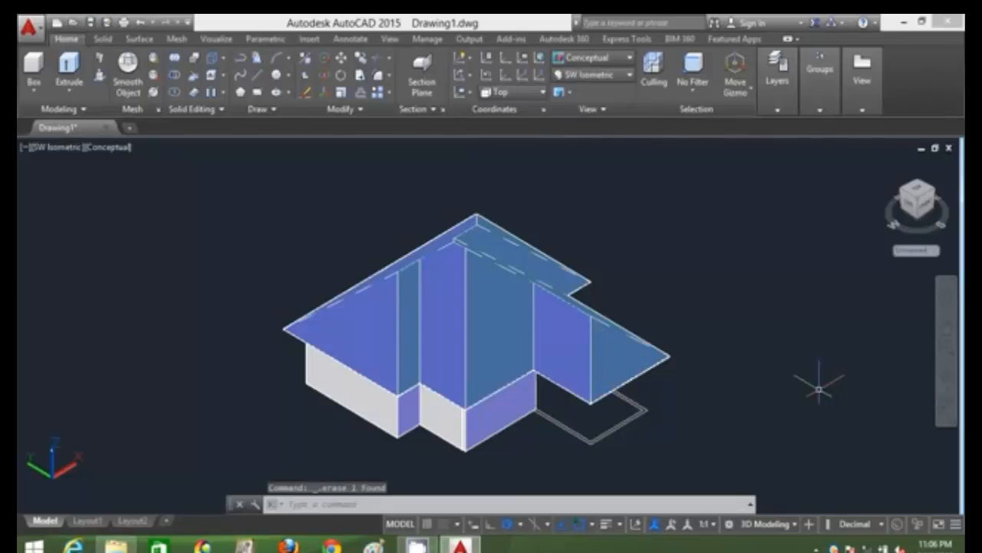
# - Create a new layer named ROOF A and set its color to blue
pyautogui.scroll(2, 720, 400)
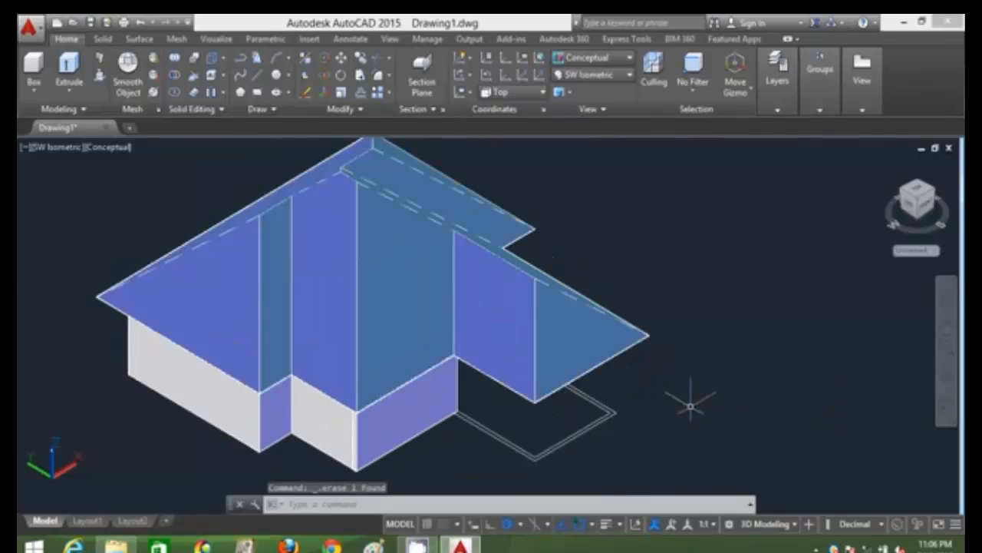
pyautogui.moveTo(688, 404); pyautogui.dragTo(671, 350, button='middle')
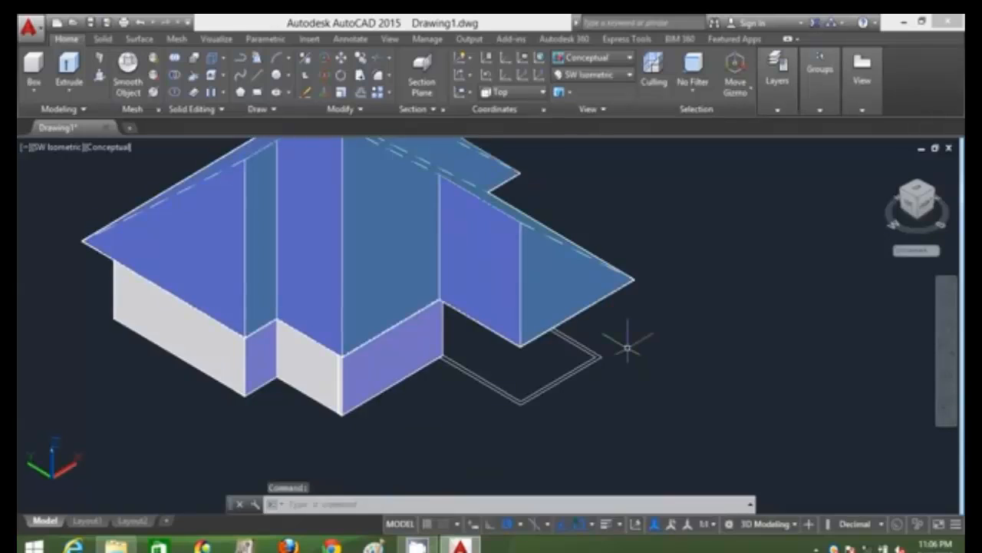
pyautogui.scroll(-2, 627, 347)
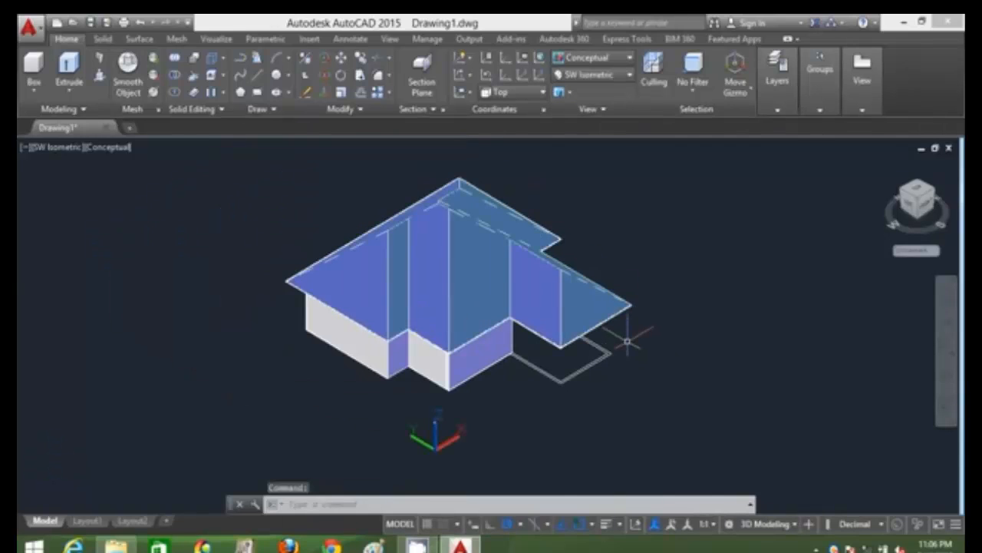
pyautogui.click(779, 111)
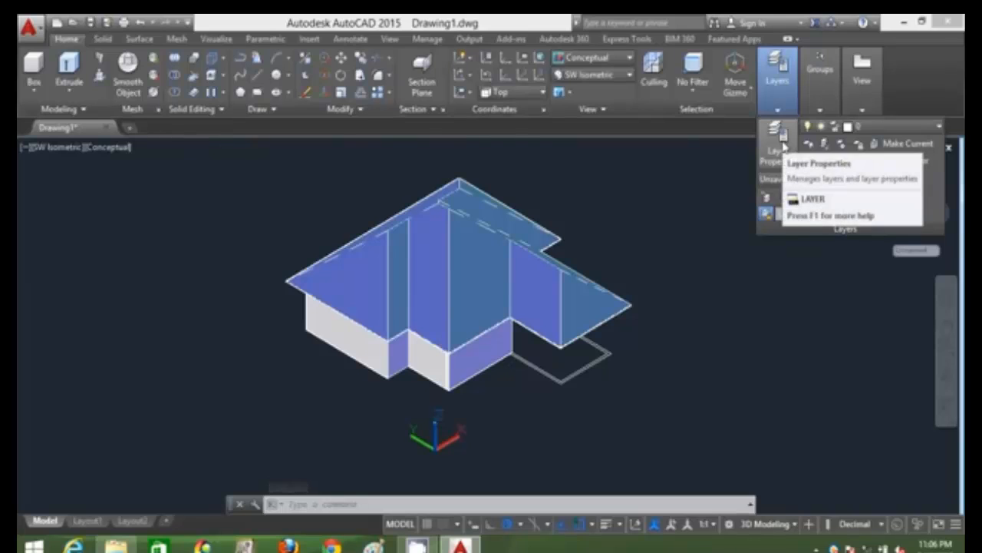
pyautogui.click(783, 148)
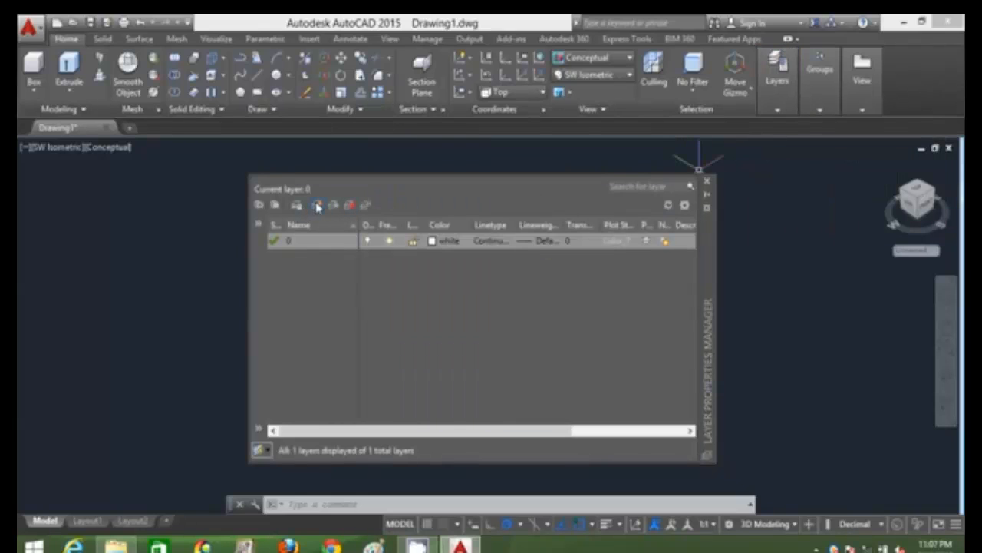
pyautogui.click(317, 206)
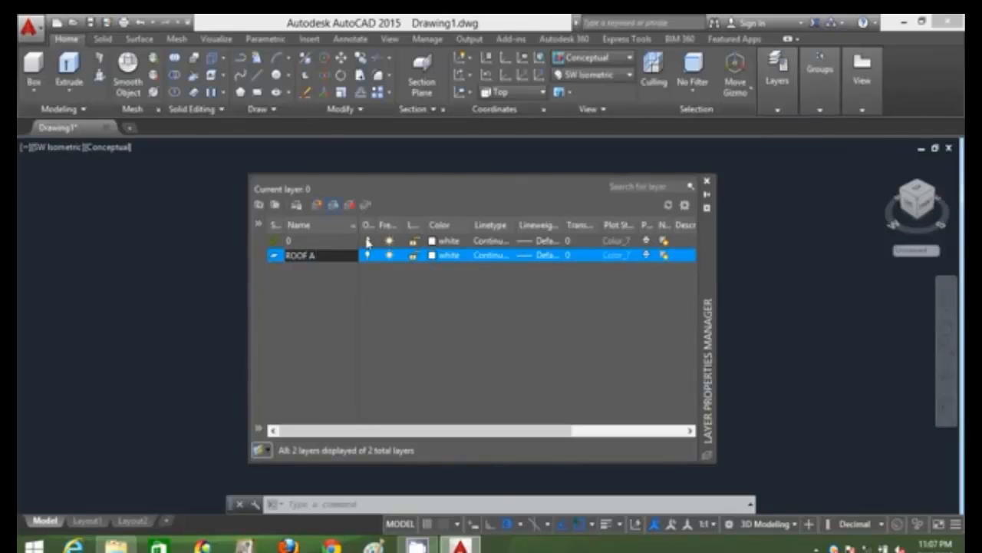
pyautogui.click(449, 257)
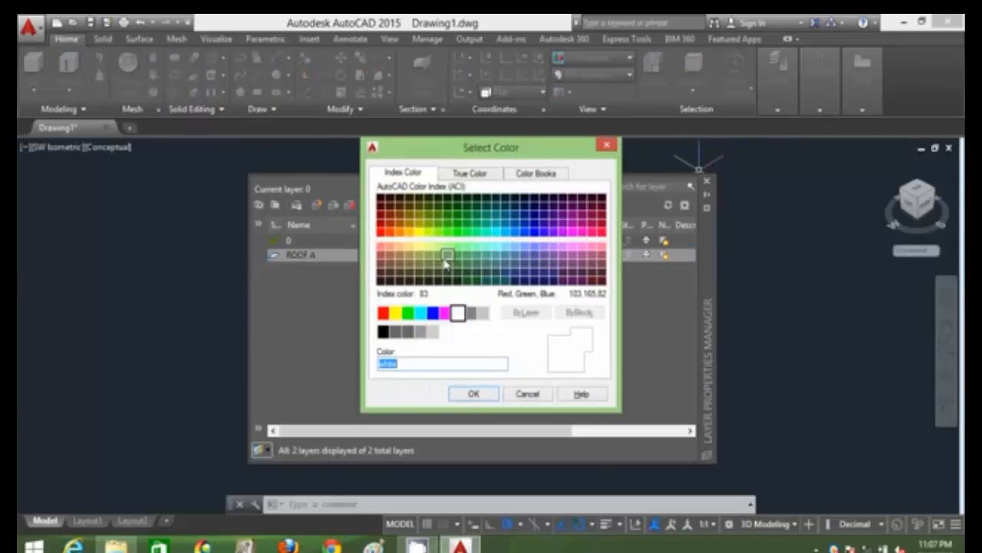
pyautogui.click(433, 312)
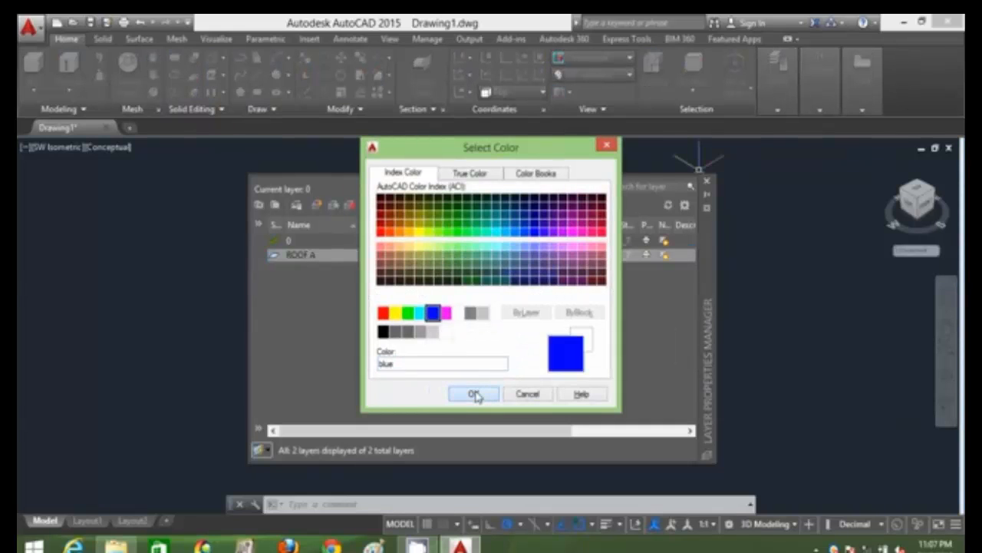
pyautogui.click(473, 393)
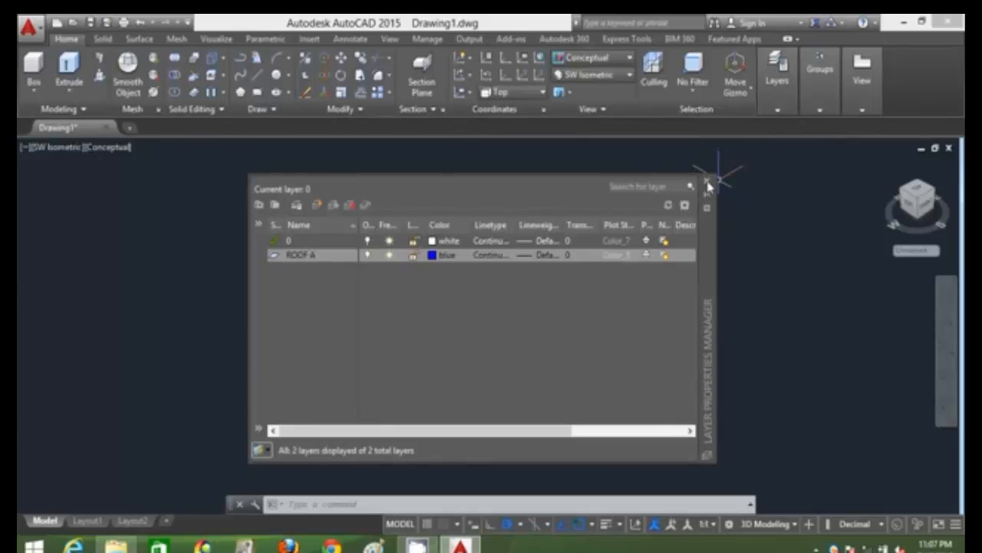
pyautogui.click(707, 183)
# - Assign the roof solid to the ROOF A layer and clear the selection
pyautogui.click(470, 274)
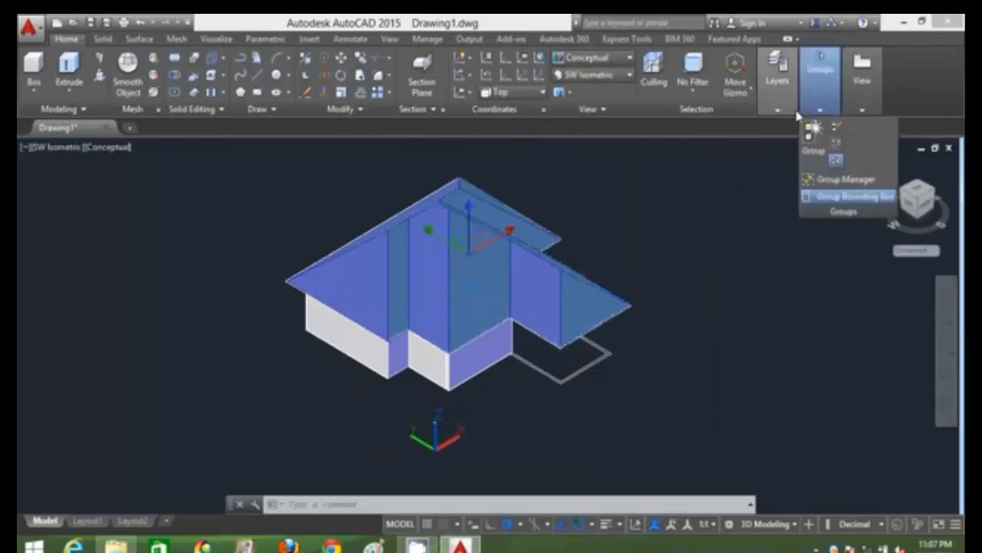
pyautogui.moveTo(796, 110)
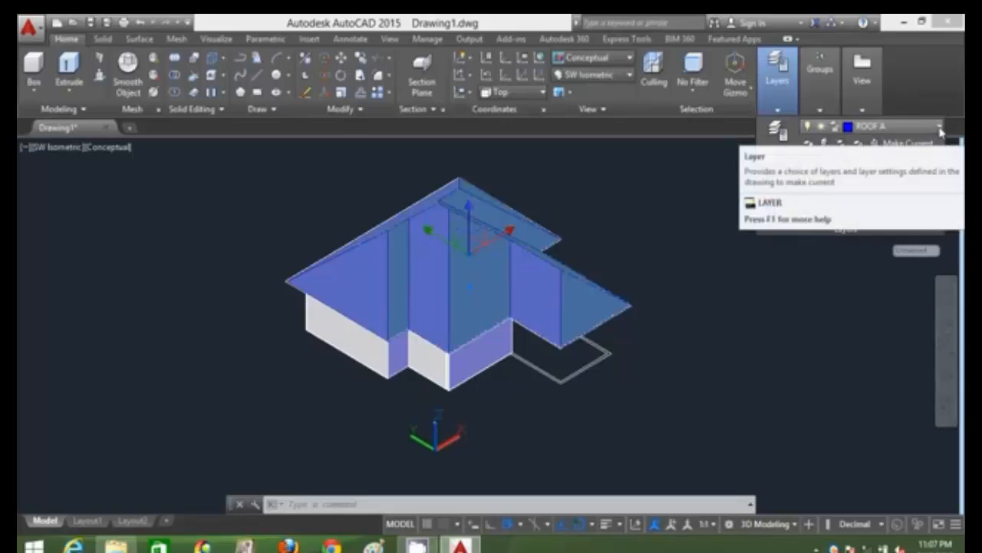
pyautogui.click(714, 340)
pyautogui.press('Escape')
pyautogui.press('Escape')
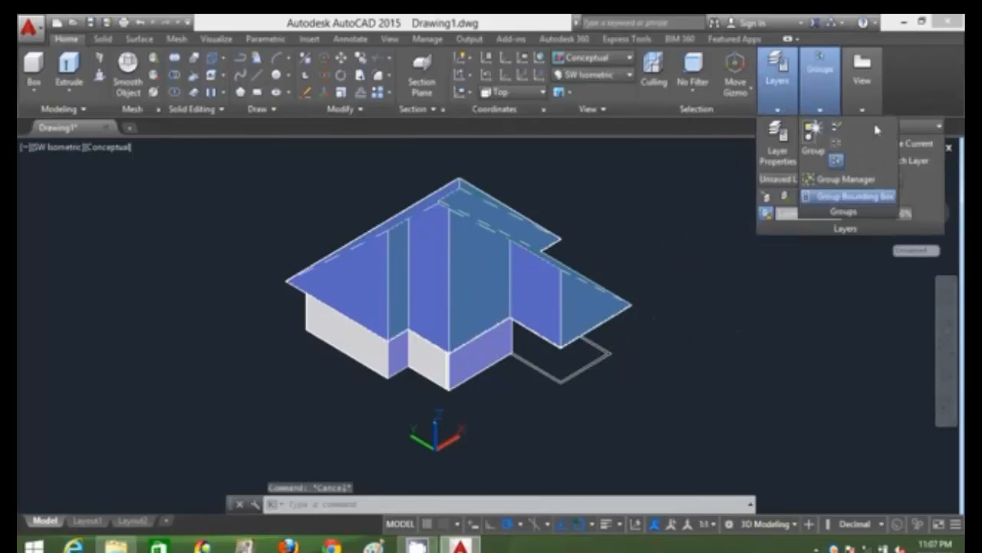
# - Turn off the ROOF A layer to hide the roof
pyautogui.click(938, 126)
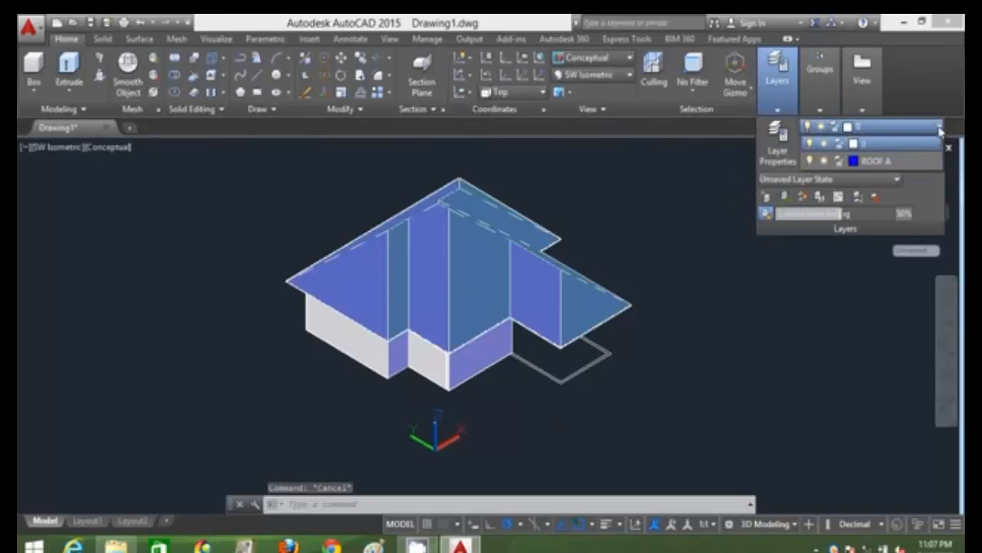
pyautogui.click(811, 162)
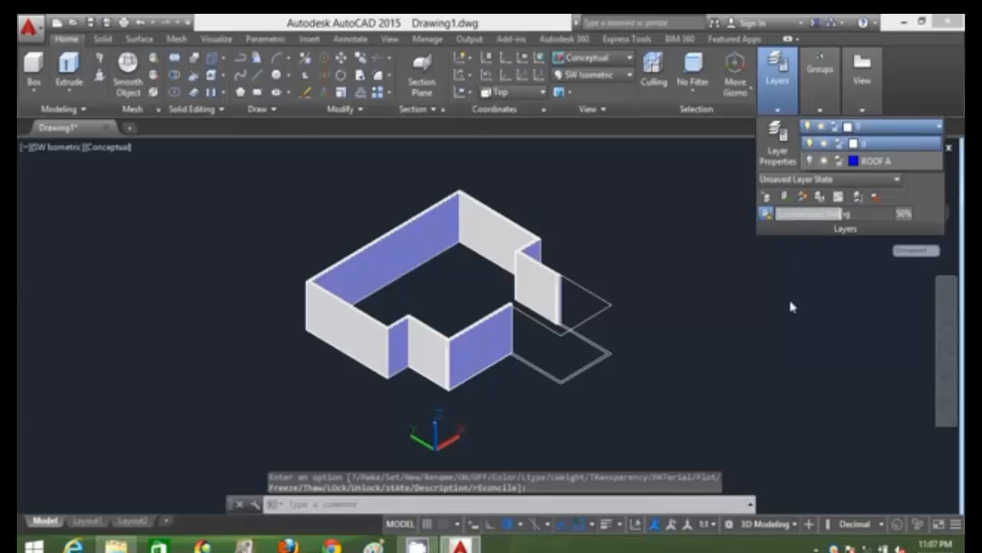
pyautogui.click(783, 321)
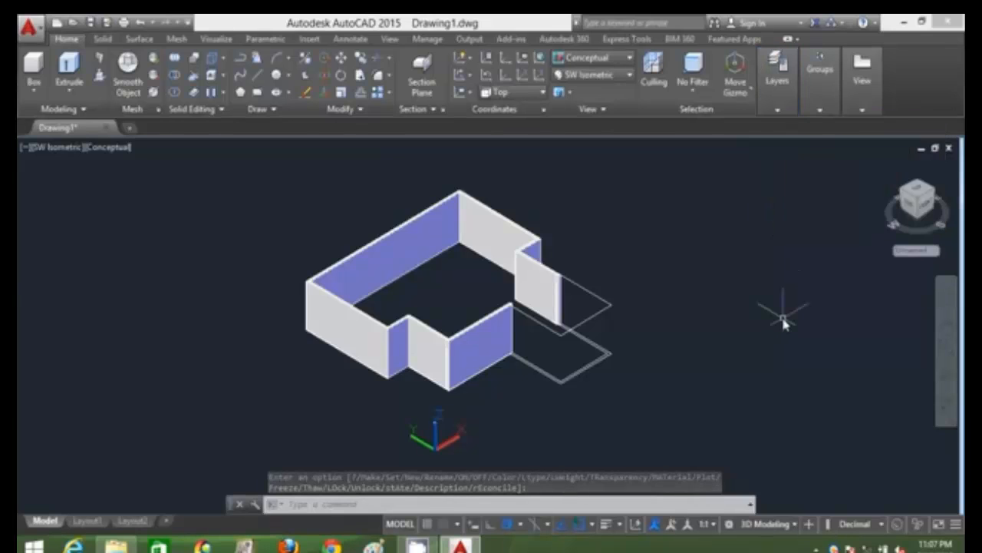
# - Delete the leftover outline at wall-top height around the open lower wing
pyautogui.scroll(2, 723, 315)
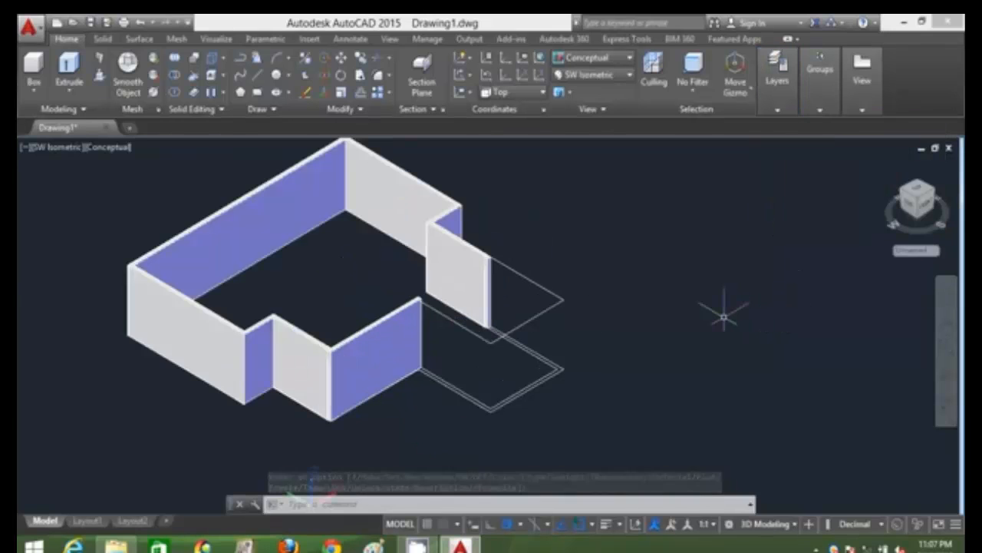
pyautogui.click(587, 321)
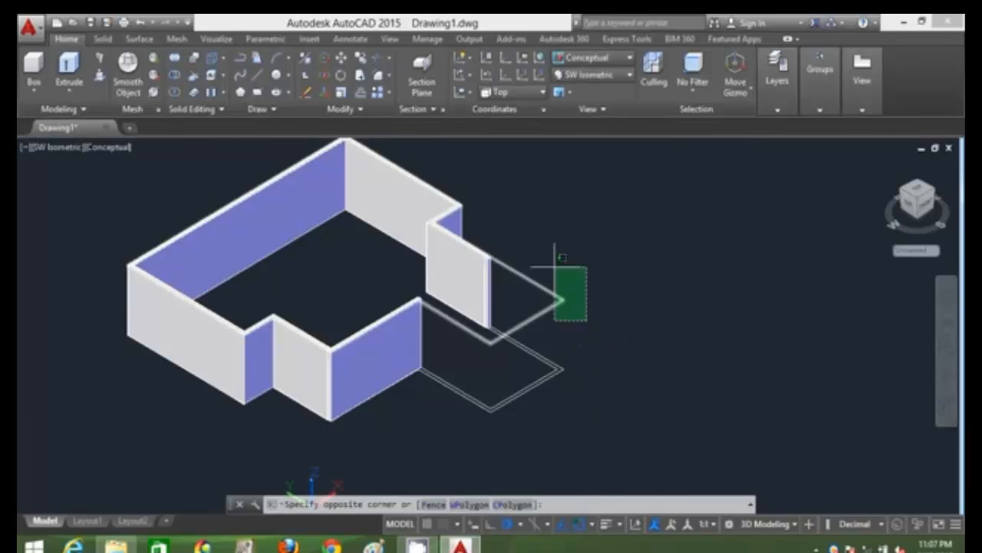
pyautogui.click(555, 261)
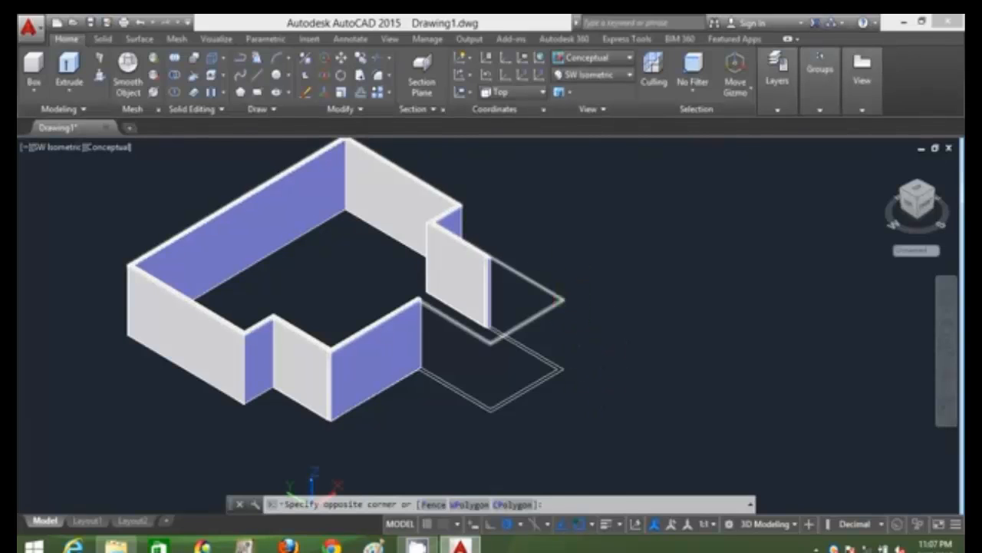
pyautogui.press('Delete')
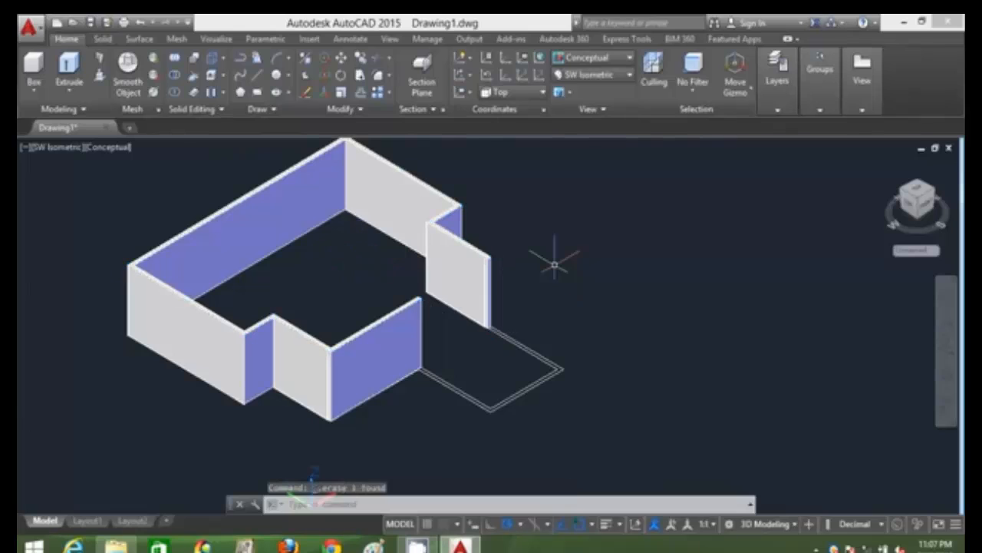
# - Display the walls in the 2D Wireframe style from the Top view
pyautogui.click(560, 60)
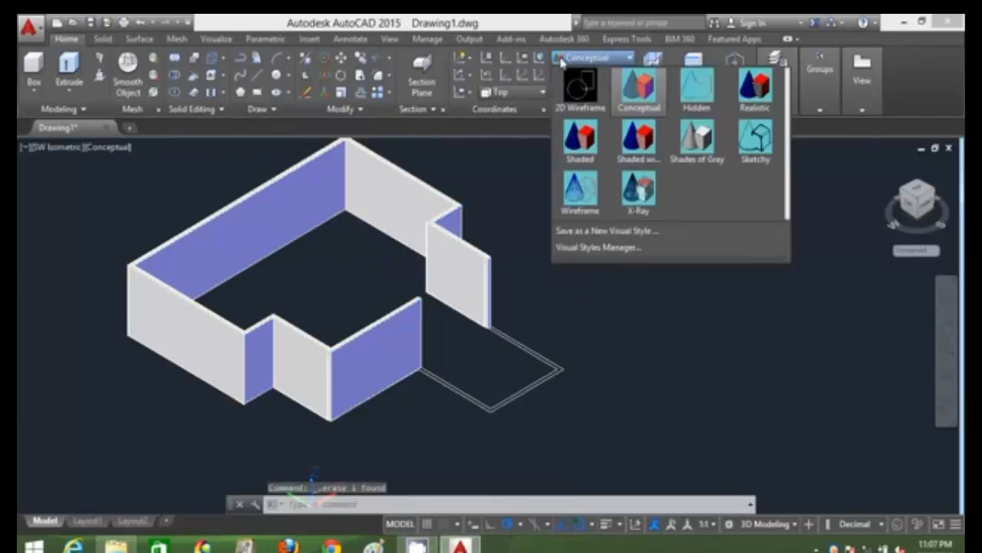
pyautogui.click(568, 86)
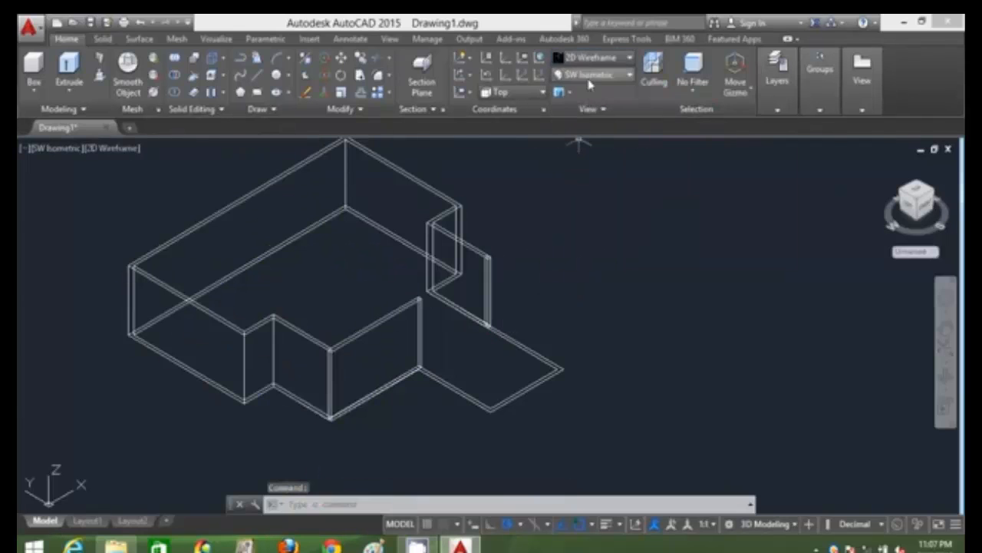
pyautogui.click(591, 74)
pyautogui.click(588, 84)
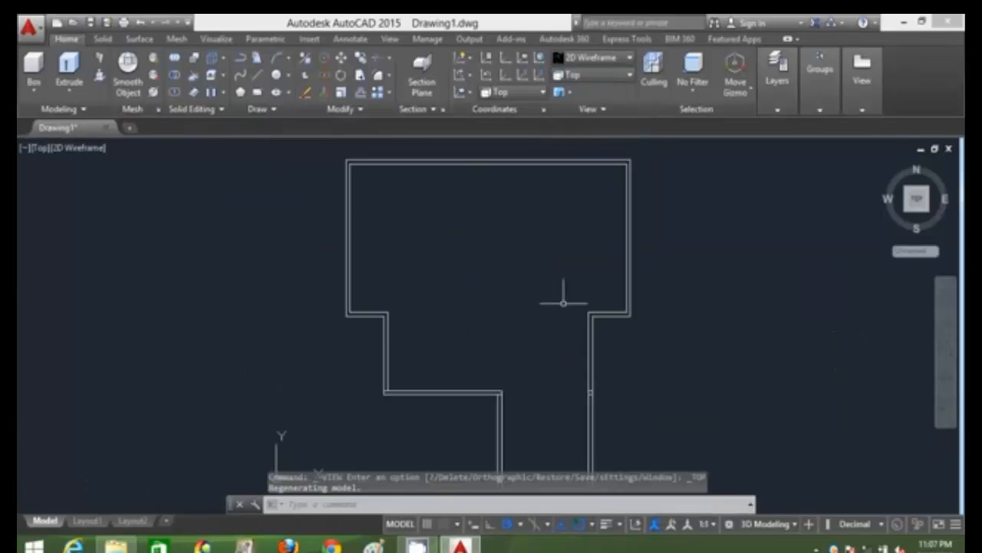
# - Draw a wall-thick rectangle across the lower wing's opening, from the inner wall corner to the opposite wall's outer edge
pyautogui.scroll(6, 543, 391)
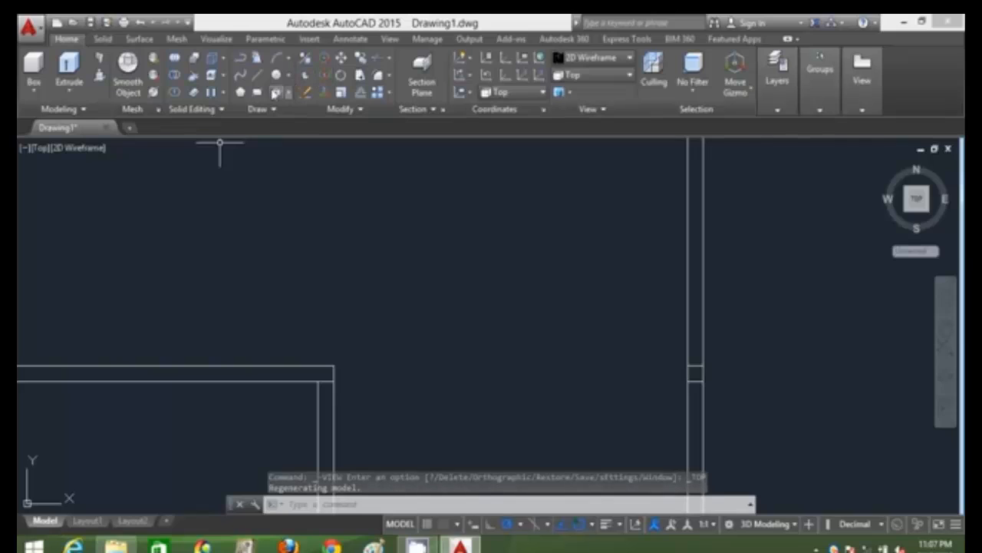
pyautogui.click(258, 92)
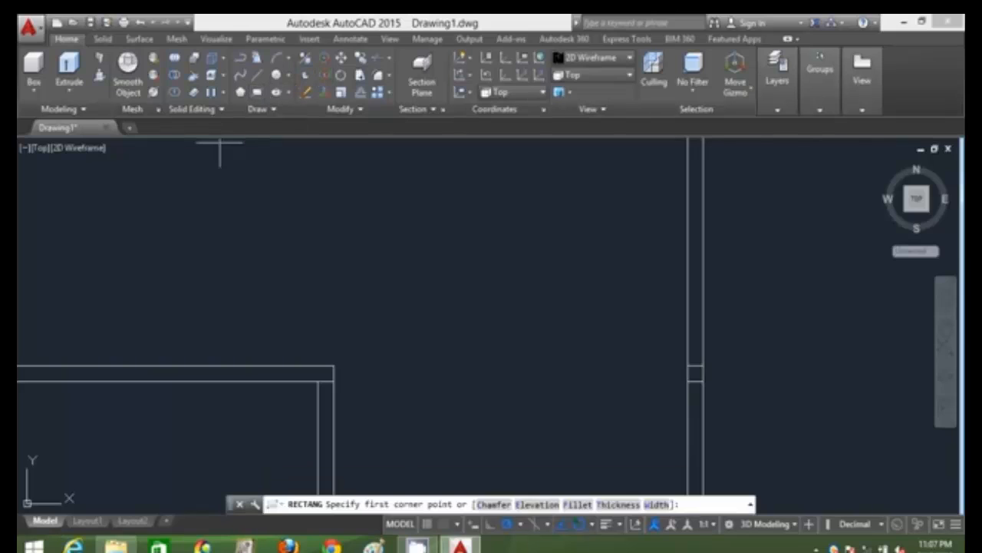
pyautogui.click(333, 365)
pyautogui.scroll(-2, 441, 373)
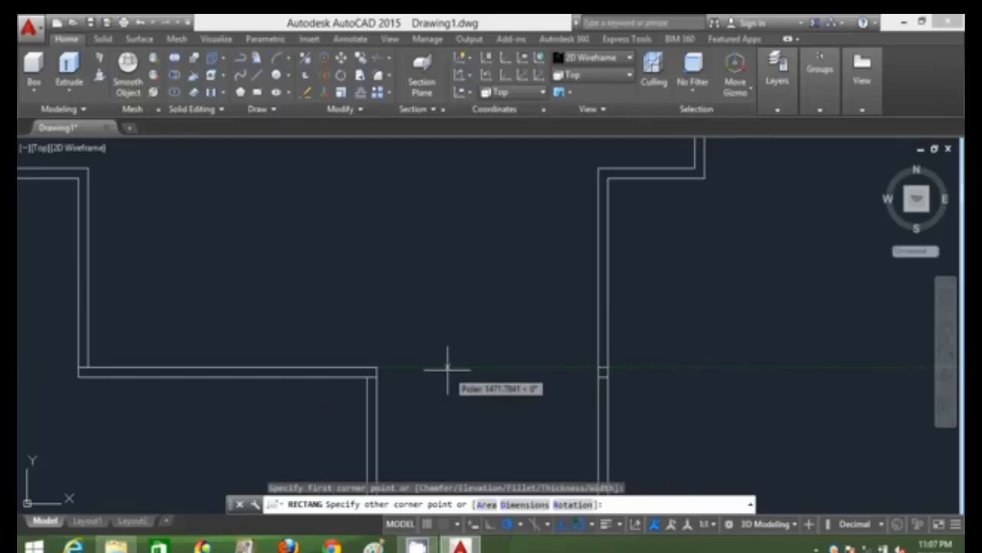
pyautogui.scroll(2, 585, 376)
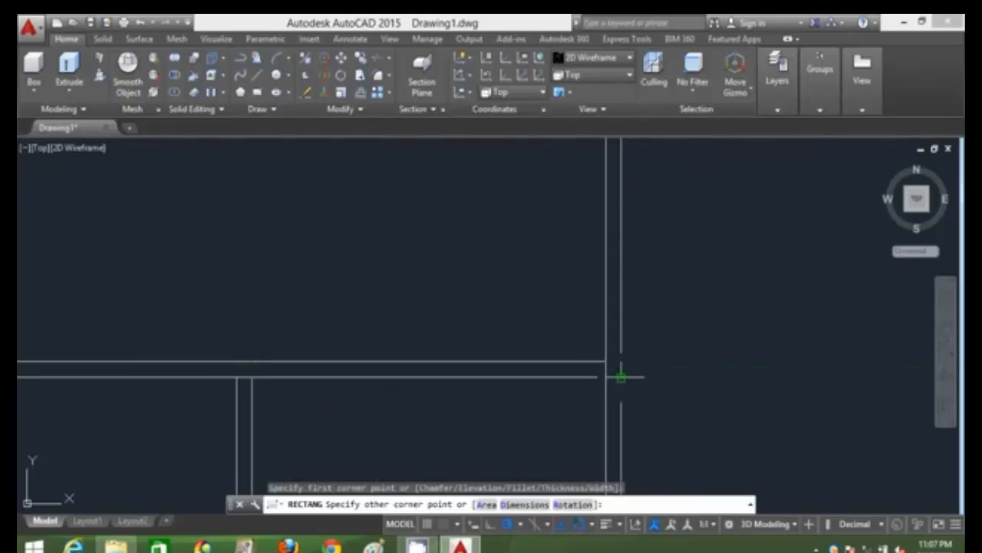
pyautogui.click(620, 376)
pyautogui.scroll(-2, 621, 377)
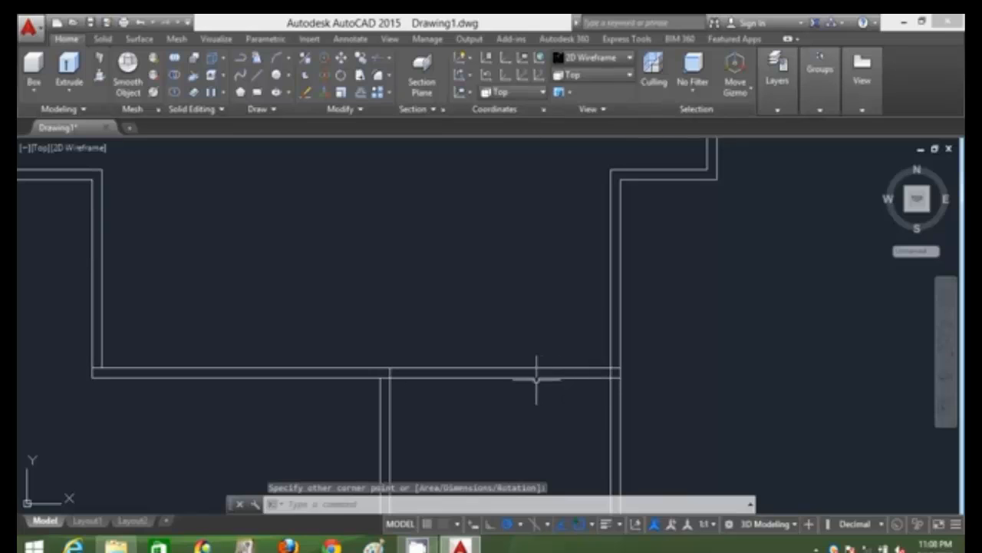
# - Convert the wall-thick rectangle across the lower wing's opening into a region
pyautogui.write('reg')
pyautogui.press('Return')
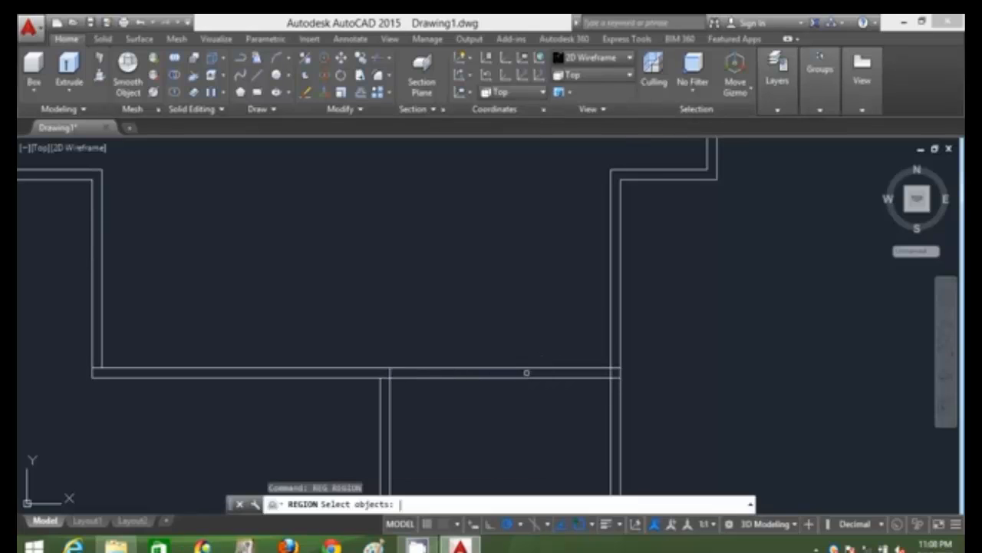
pyautogui.click(525, 378)
pyautogui.press('Return')
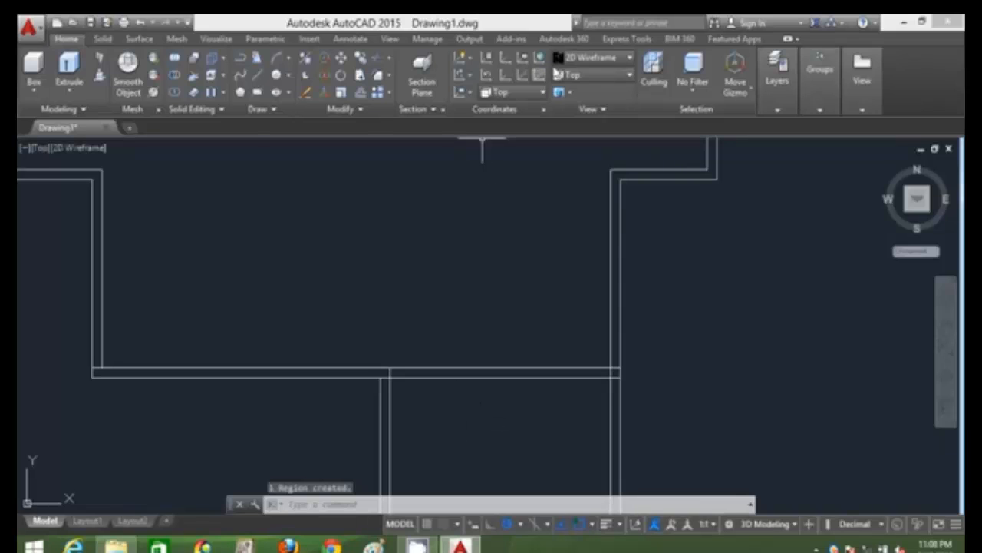
# - Extrude the closing wall's region to a height of 4000 in the SW Isometric view
pyautogui.click(591, 57)
pyautogui.click(575, 63)
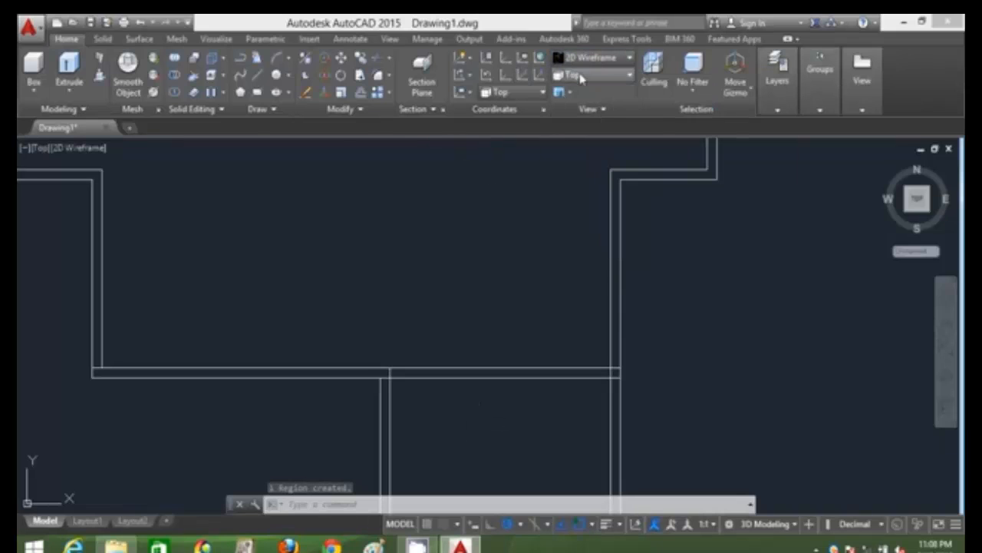
pyautogui.click(581, 75)
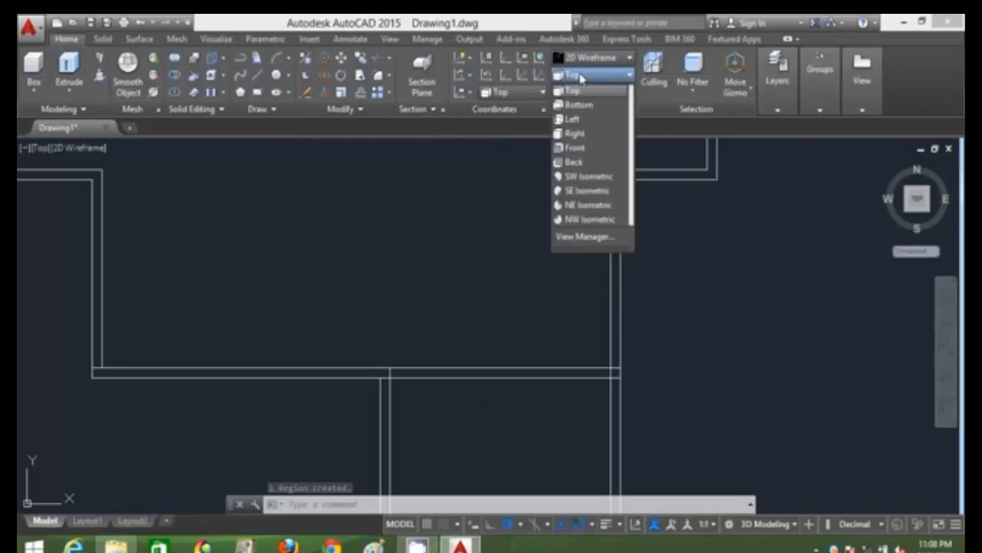
pyautogui.click(588, 176)
pyautogui.scroll(2, 576, 402)
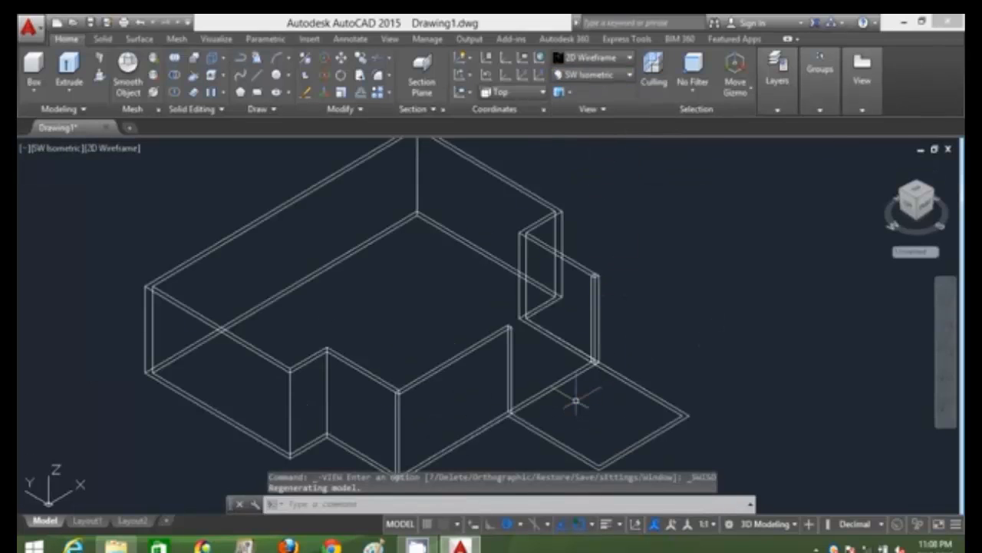
pyautogui.write('ext')
pyautogui.press('Return')
pyautogui.click(562, 382)
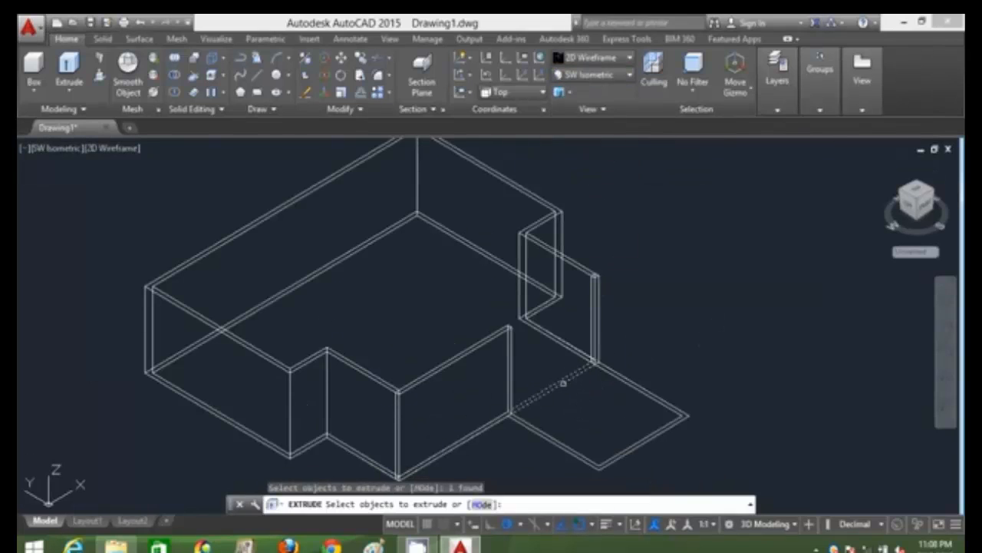
pyautogui.press('Return')
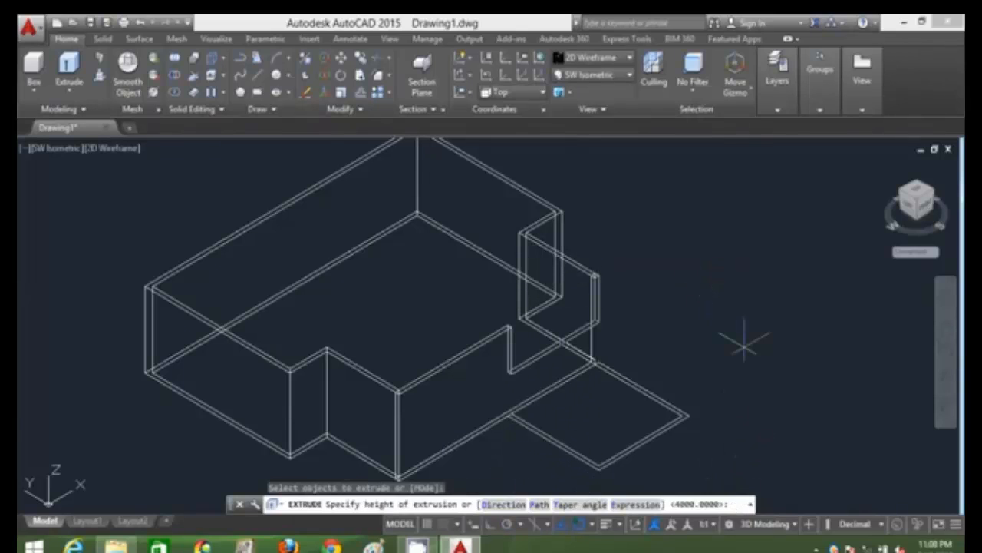
pyautogui.write('4000')
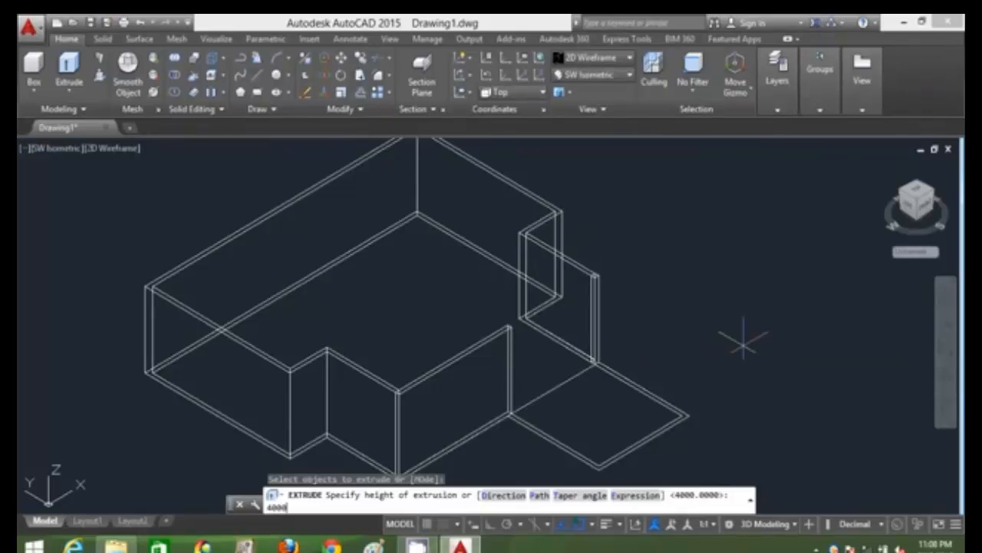
pyautogui.press('Return')
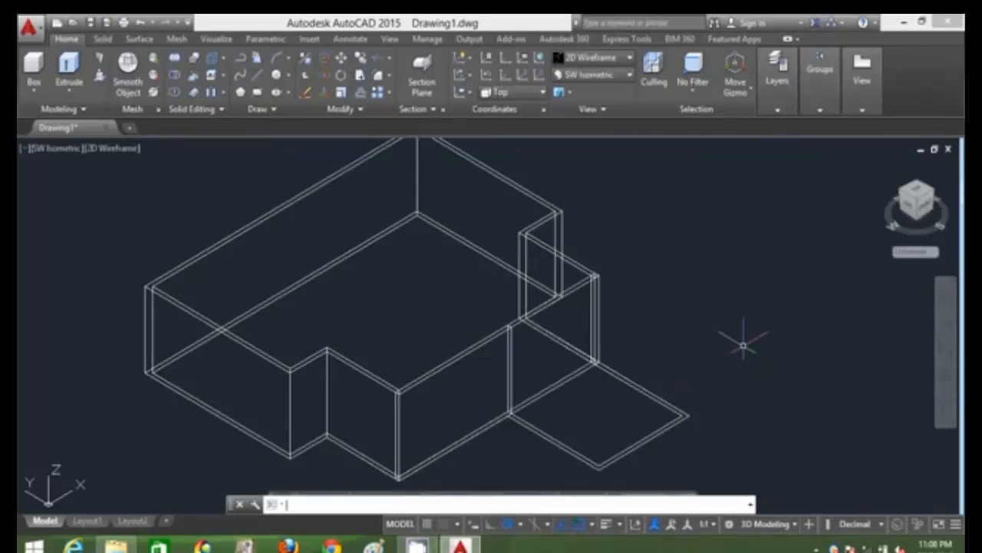
# - Display the walls in the Conceptual style and check which wall pieces along the closed side are separate solids
pyautogui.click(602, 58)
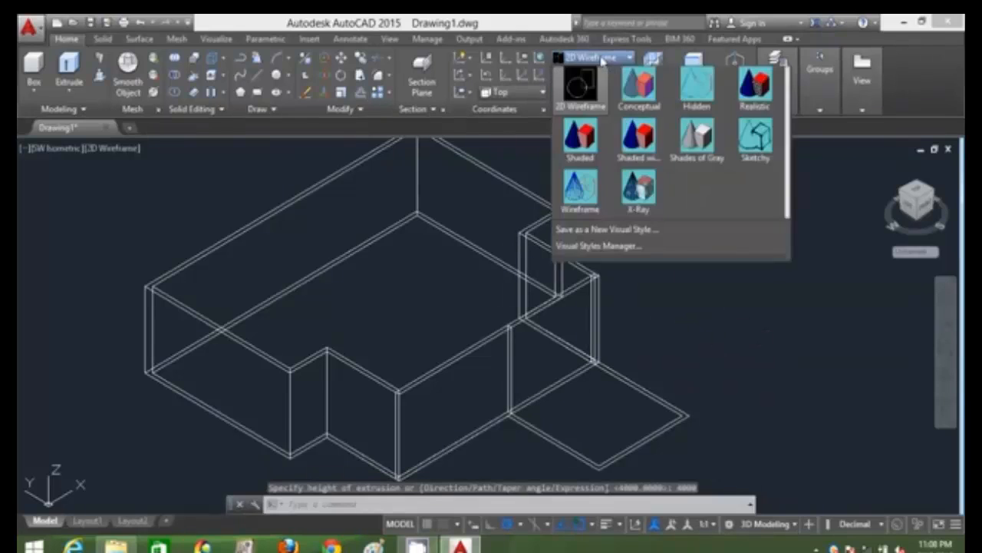
pyautogui.click(634, 88)
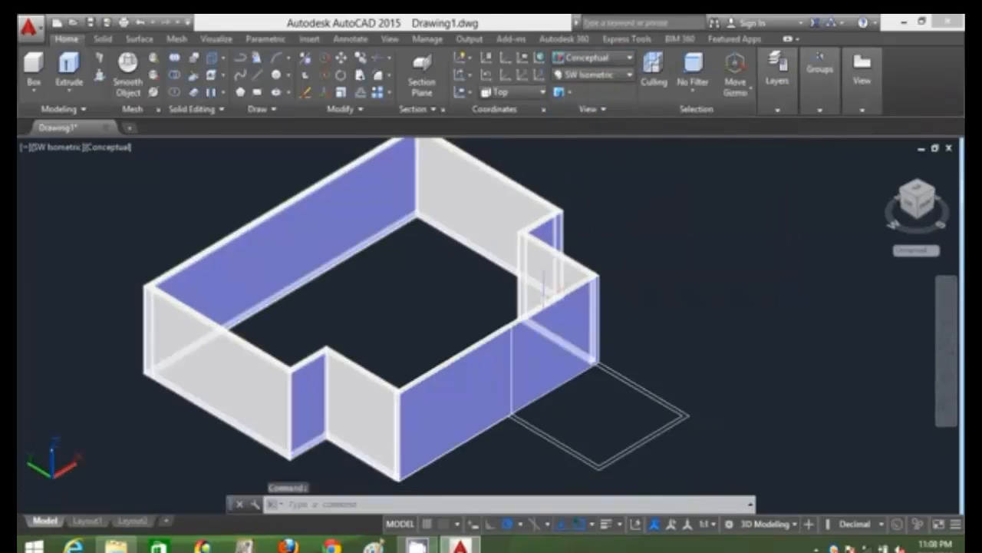
pyautogui.keyDown('ctrl'); pyautogui.click(547, 314); pyautogui.keyUp('ctrl')
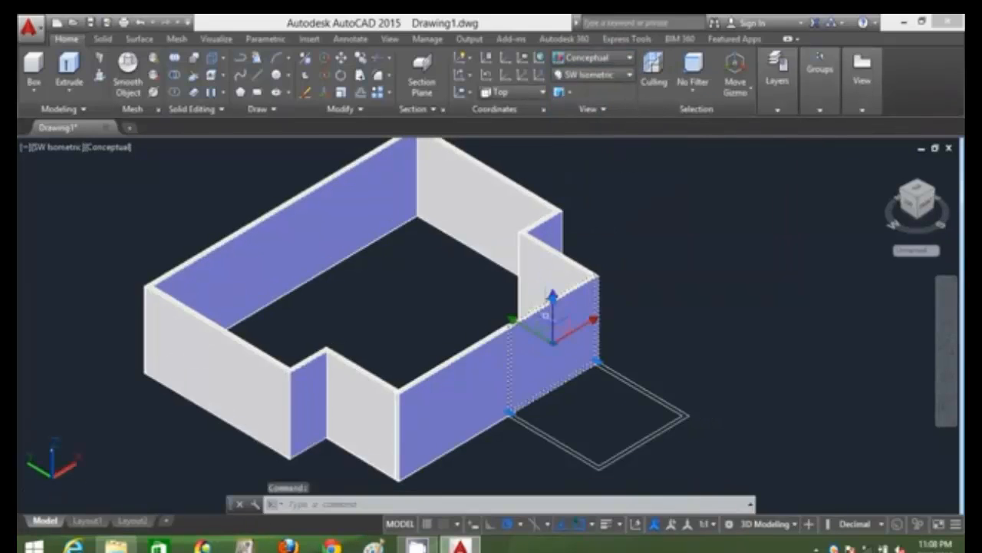
pyautogui.keyDown('ctrl'); pyautogui.click(476, 357); pyautogui.keyUp('ctrl')
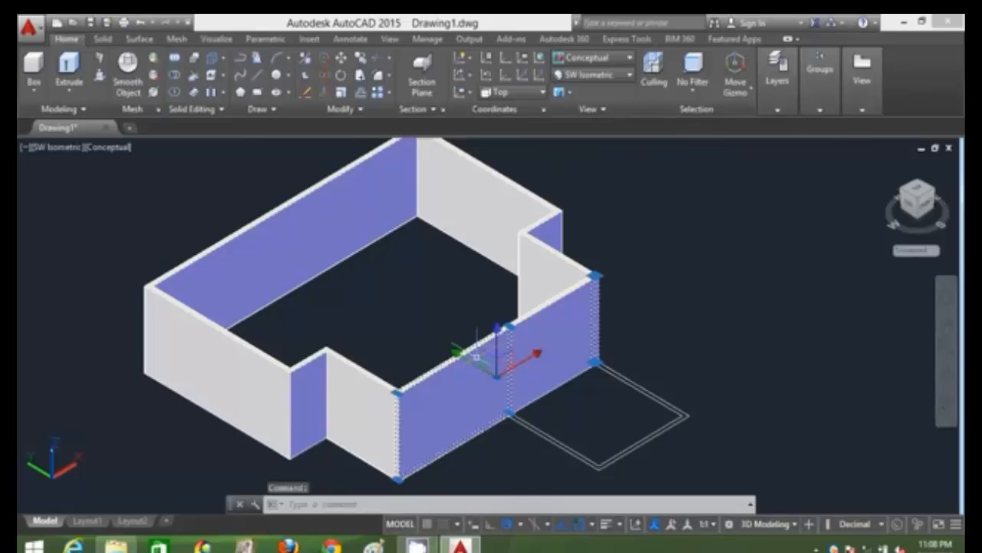
pyautogui.press('Escape')
pyautogui.click(376, 366)
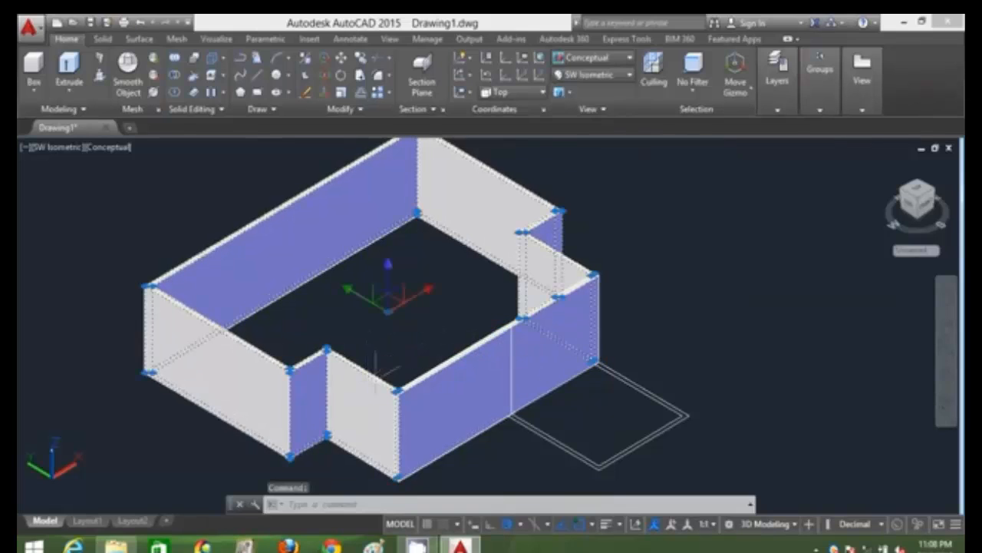
pyautogui.press('Escape')
pyautogui.click(439, 390)
pyautogui.press('Escape')
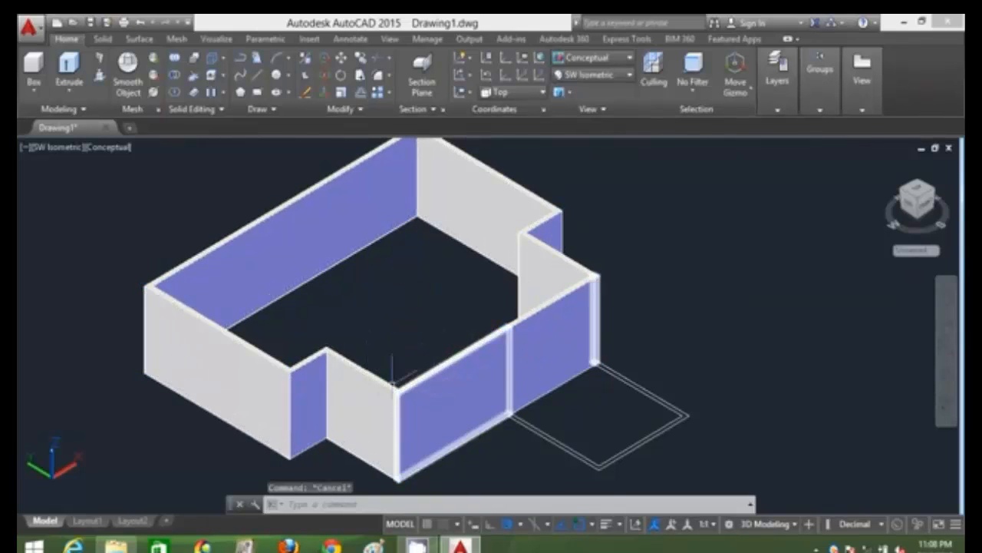
pyautogui.click(558, 350)
pyautogui.click(467, 377)
pyautogui.press('Escape')
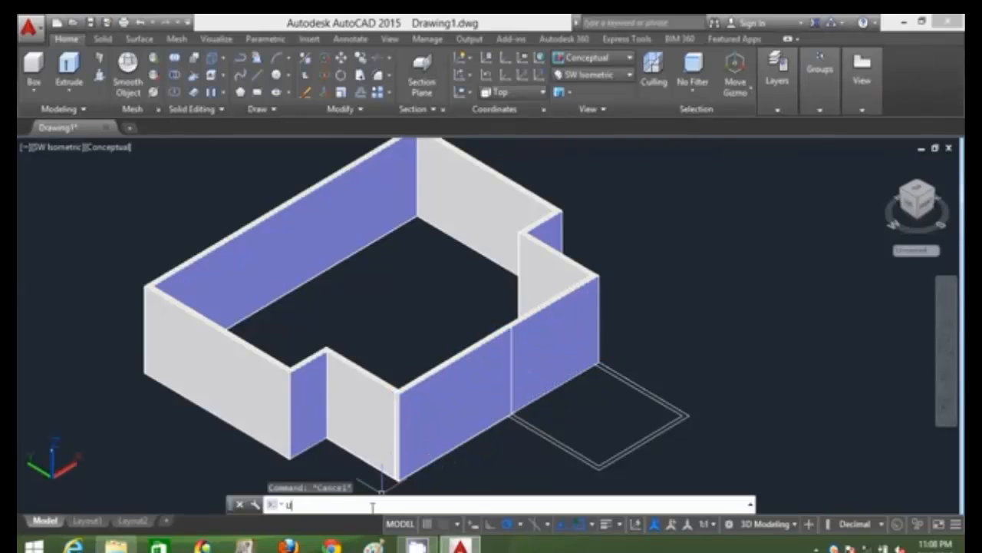
# - Union the remaining front wall piece with the main house walls
pyautogui.write('UNI')
pyautogui.press('Return')
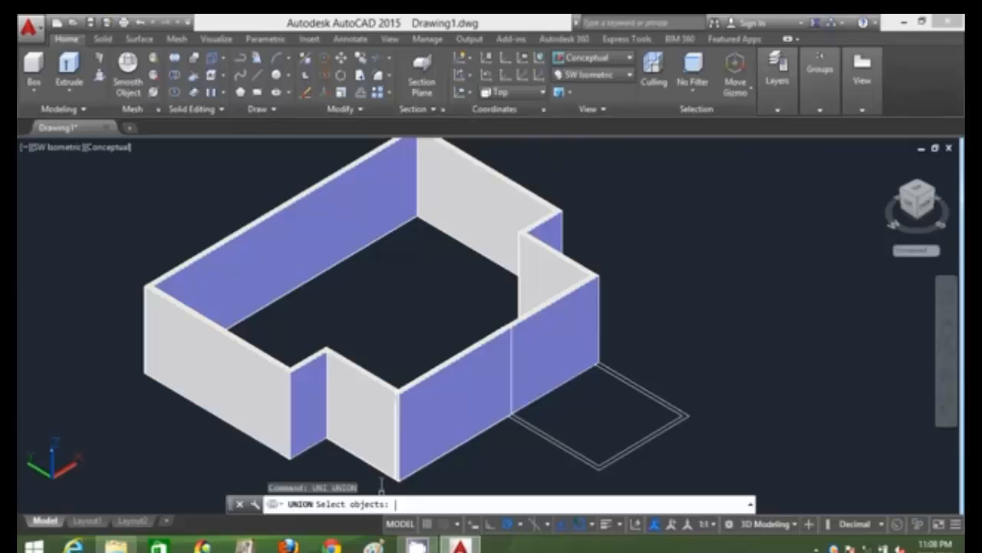
pyautogui.click(444, 412)
pyautogui.click(546, 256)
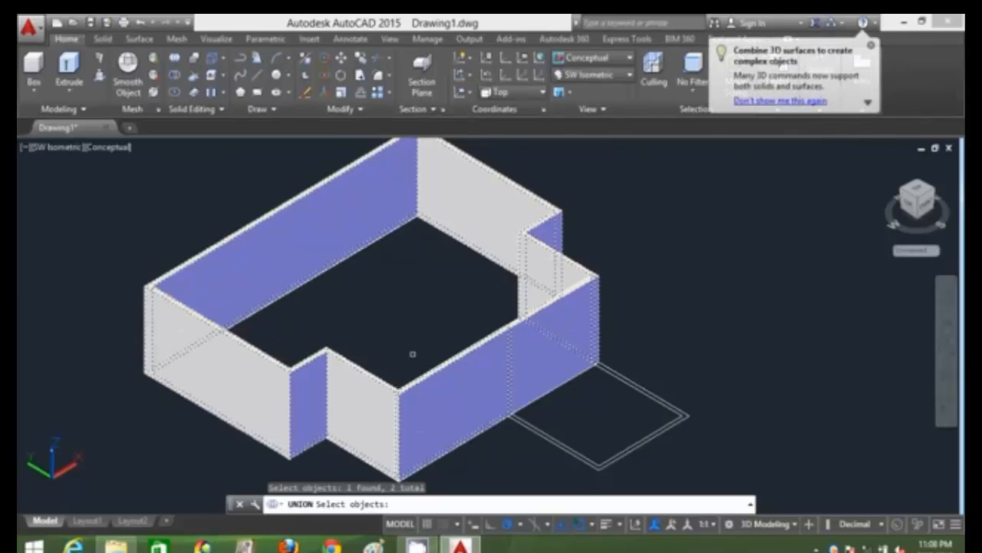
pyautogui.click(361, 400)
pyautogui.press('Return')
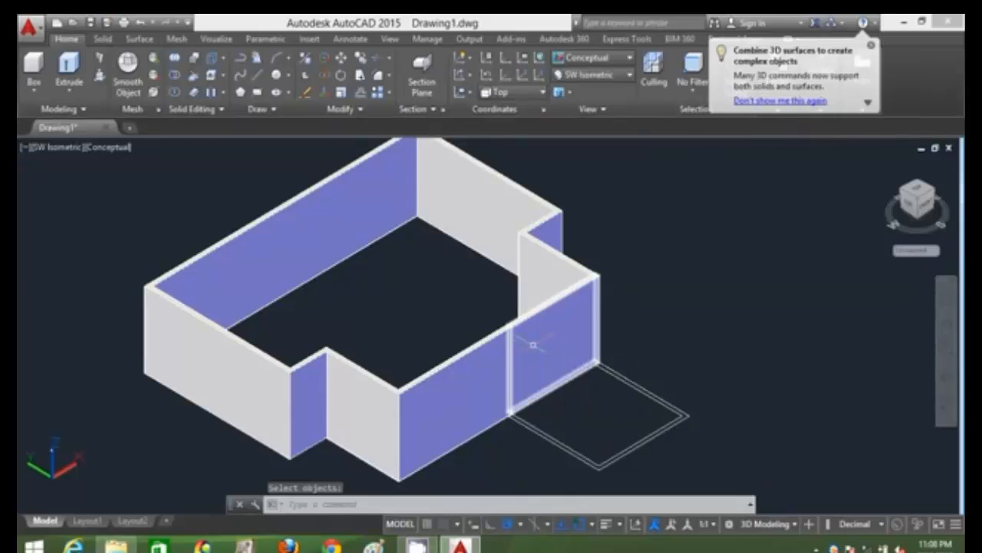
# - Union the new closing wall with the rest of the house walls
pyautogui.write('UNI')
pyautogui.press('Return')
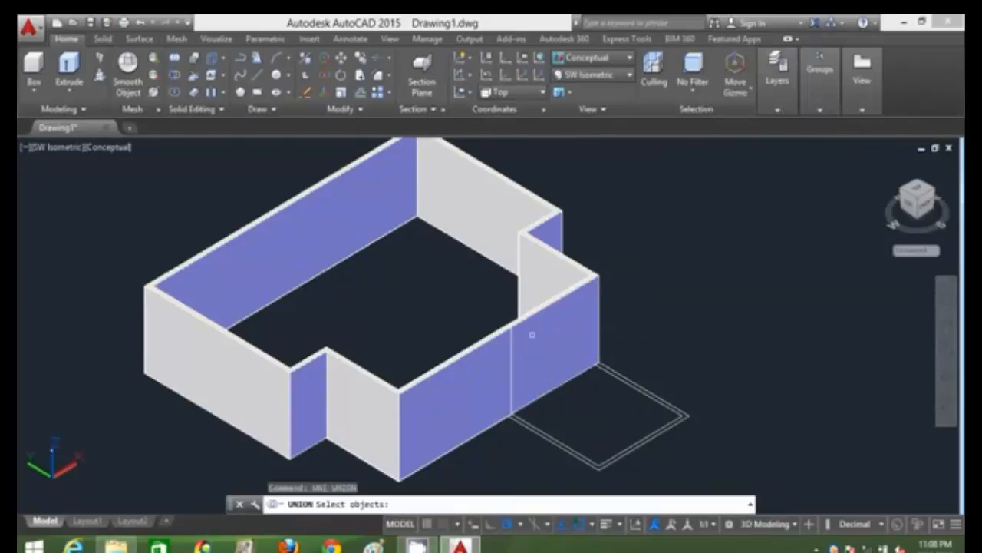
pyautogui.click(485, 360)
pyautogui.press('Return')
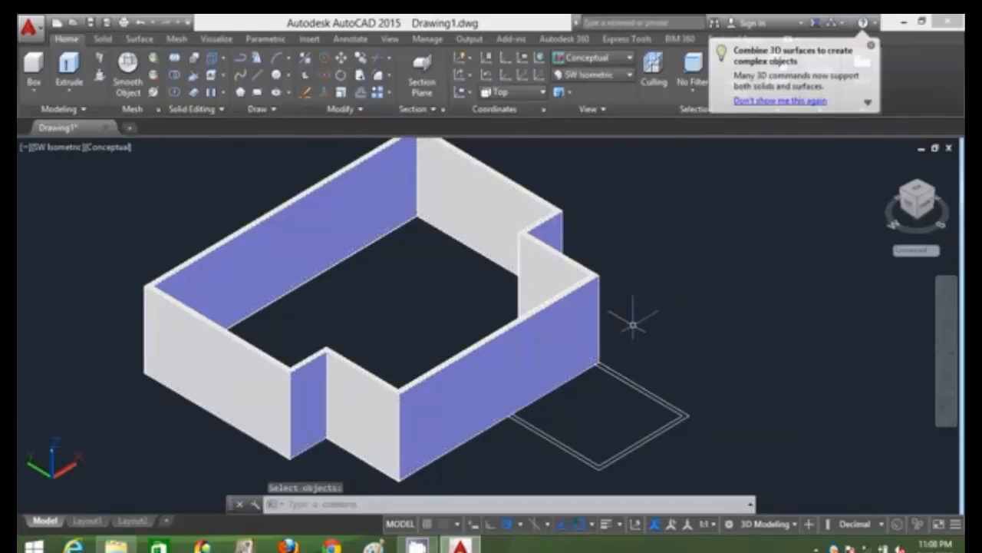
# - Turn on the ROOF A layer and orbit the model to view the roof above the closed walls
pyautogui.scroll(-4, 630, 318)
pyautogui.scroll(2, 619, 321)
pyautogui.scroll(2, 619, 321)
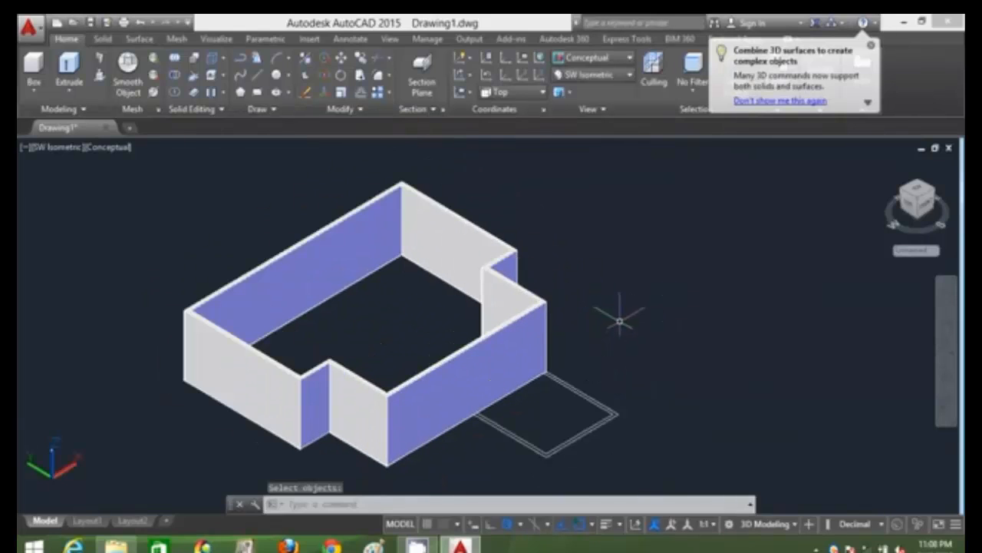
pyautogui.scroll(2, 620, 320)
pyautogui.scroll(-3, 620, 319)
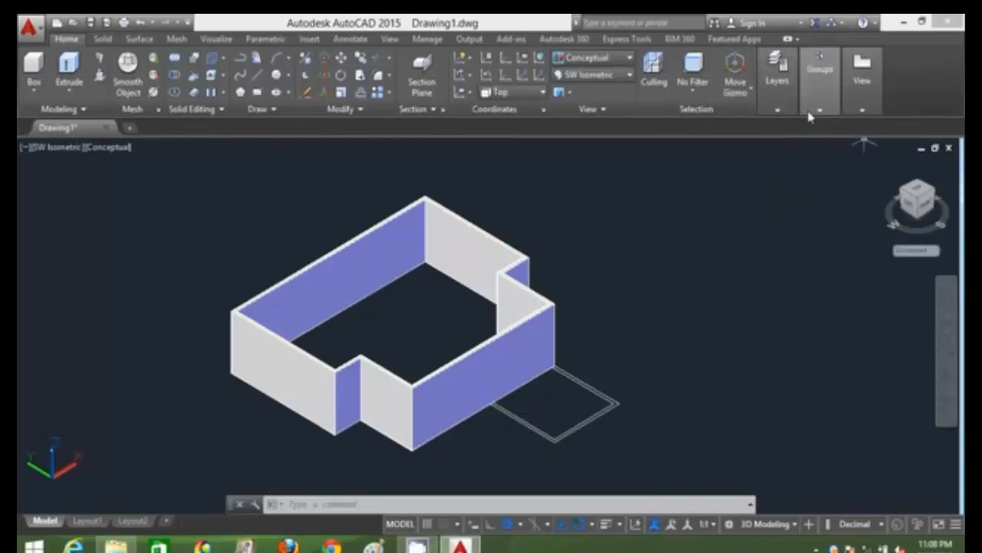
pyautogui.moveTo(795, 115)
pyautogui.click(941, 127)
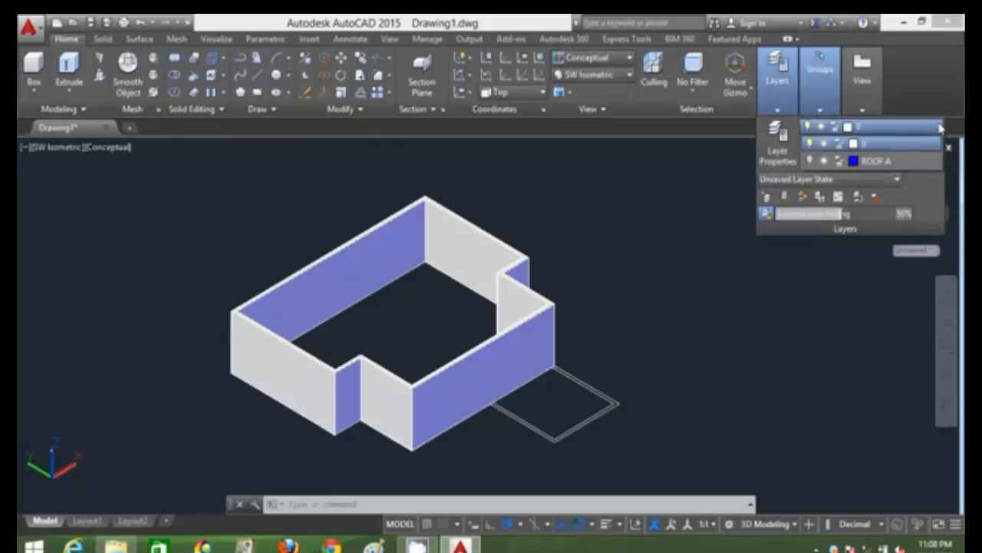
pyautogui.click(809, 162)
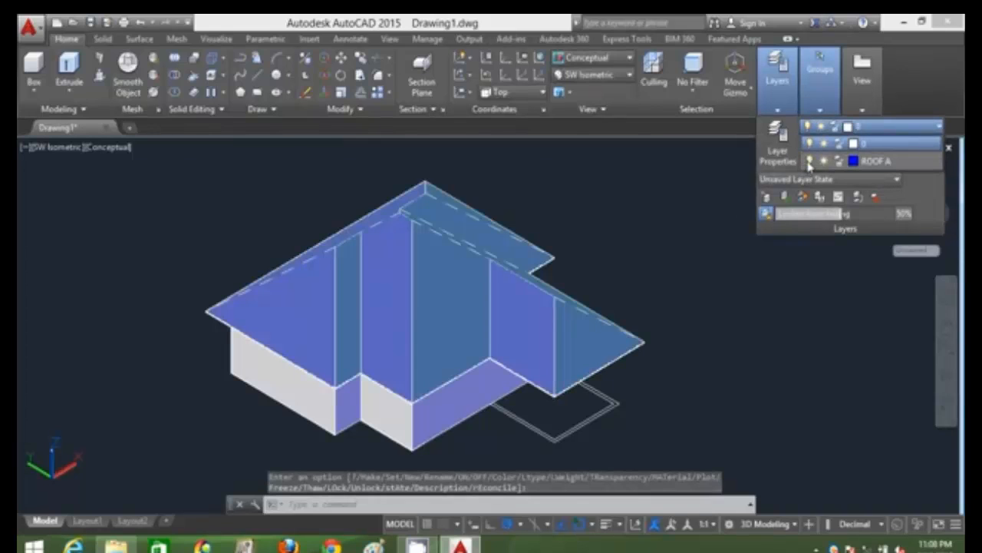
pyautogui.click(652, 241)
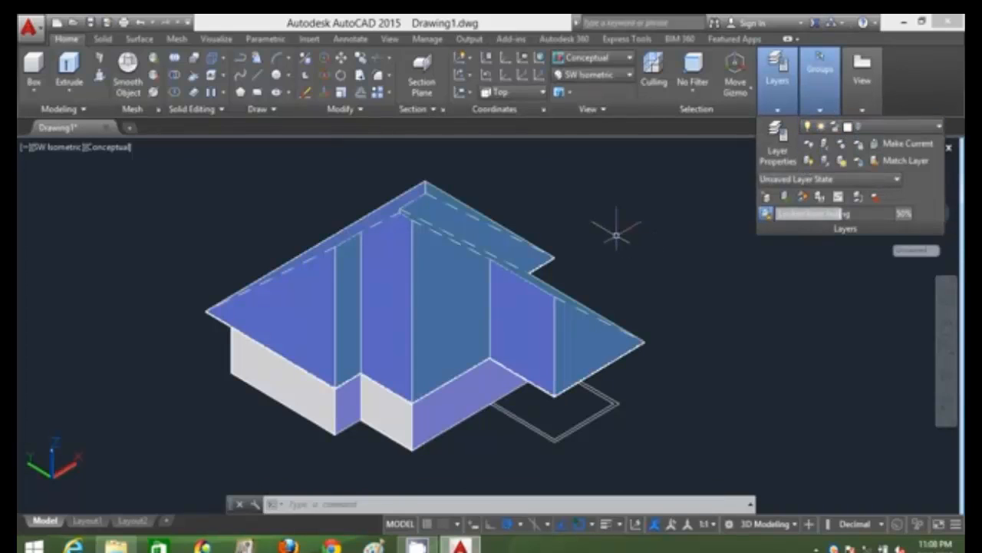
pyautogui.click(617, 235)
pyautogui.click(585, 200)
pyautogui.keyDown('shift'); pyautogui.moveTo(587, 267); pyautogui.dragTo(532, 263, button='middle'); pyautogui.keyUp('shift')
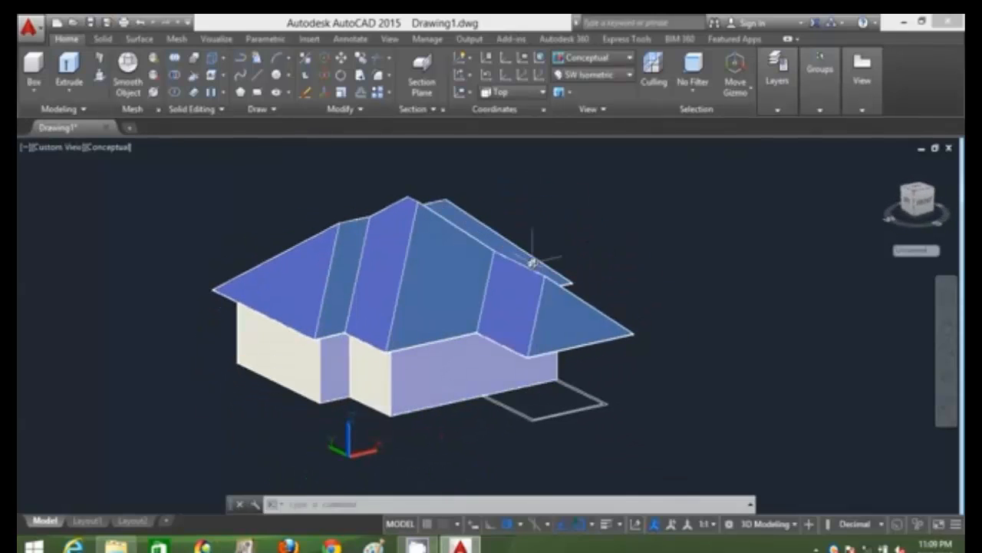
# - Turn off the ROOF A layer to hide the roof again
pyautogui.click(790, 114)
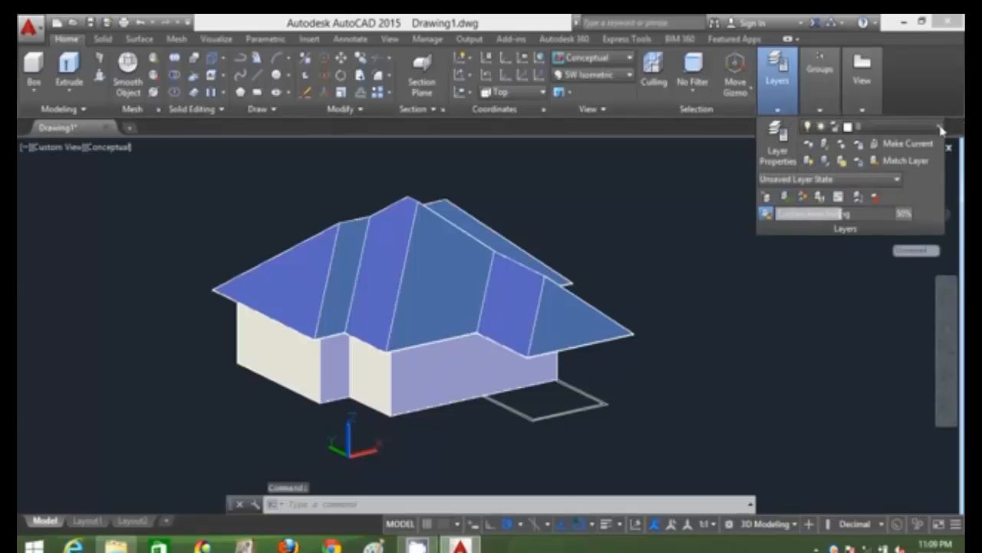
pyautogui.click(837, 127)
pyautogui.click(810, 160)
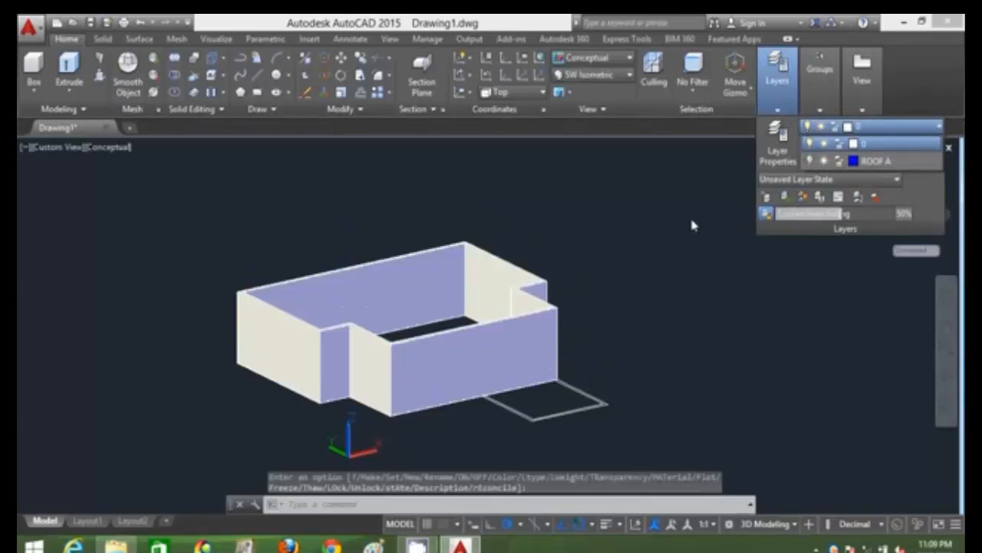
pyautogui.click(651, 207)
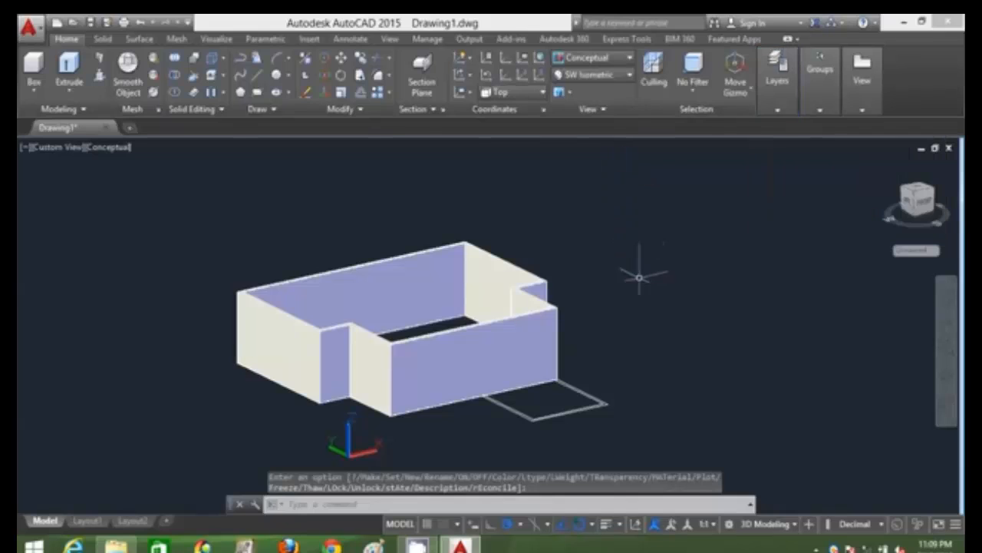
pyautogui.scroll(-1, 645, 350)
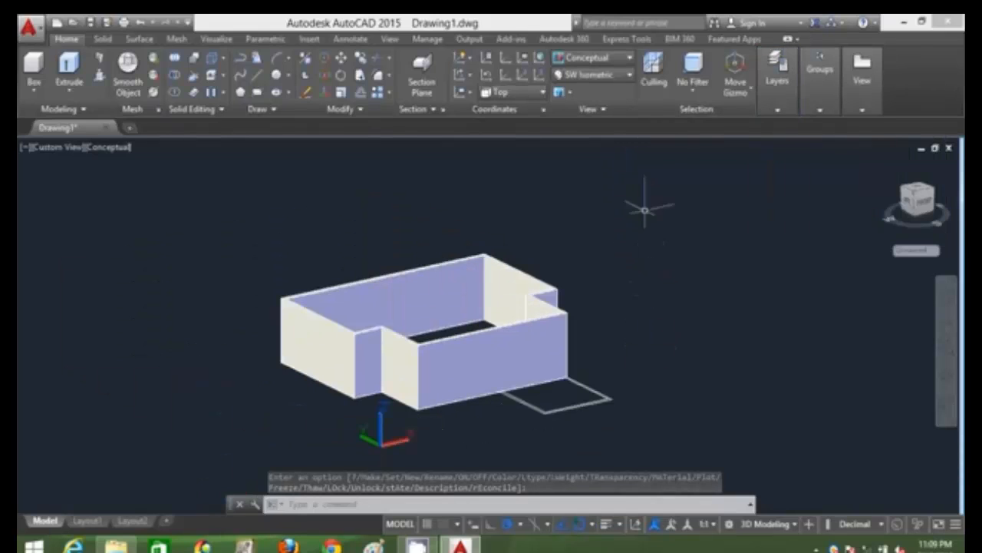
# - Display the walls in the 2D Wireframe style from the SW Isometric view
pyautogui.click(586, 74)
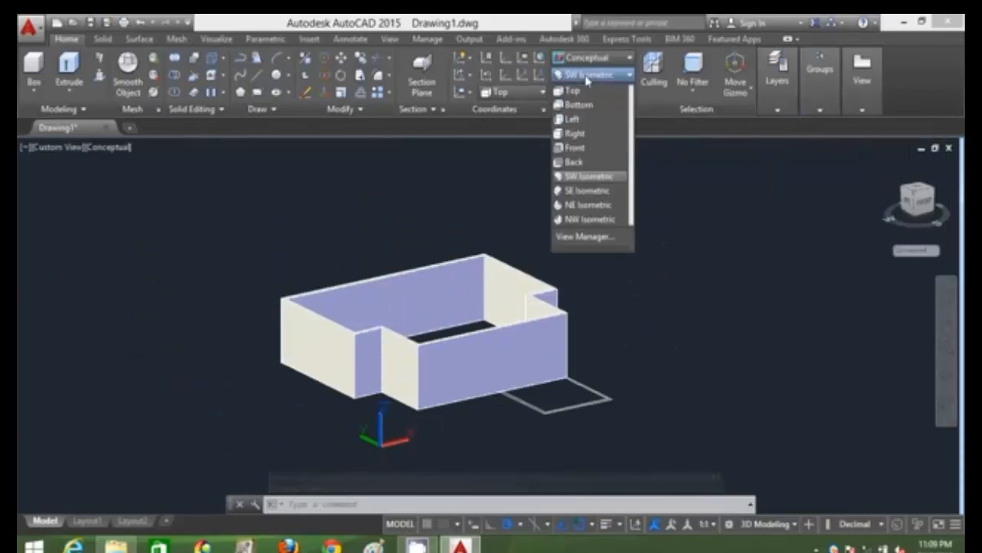
pyautogui.click(581, 92)
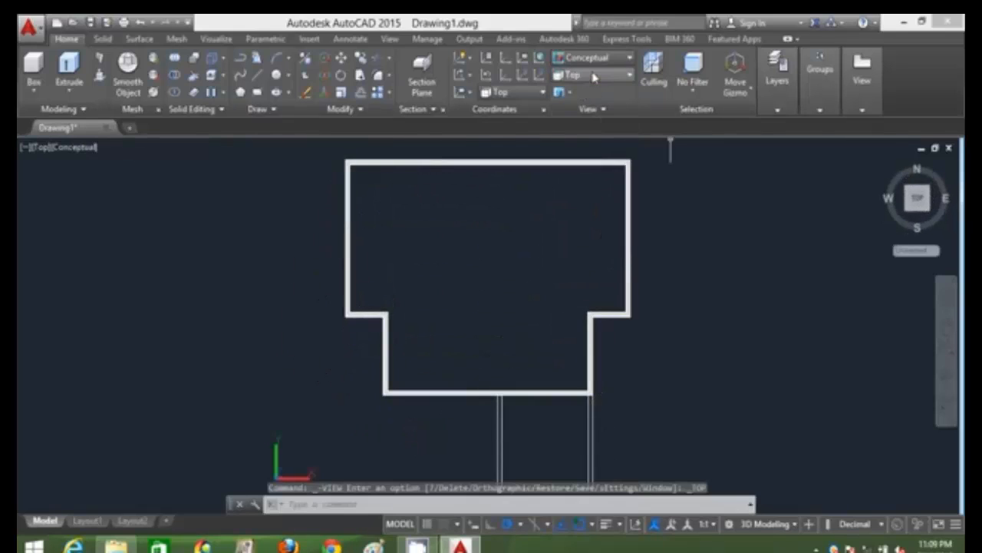
pyautogui.click(594, 75)
pyautogui.click(591, 167)
pyautogui.click(599, 58)
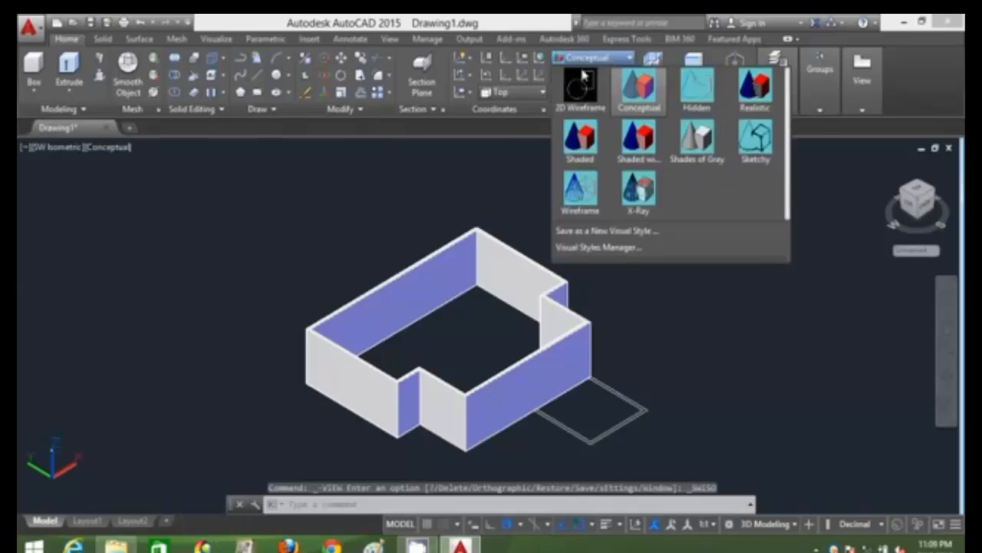
pyautogui.click(581, 88)
pyautogui.moveTo(634, 419); pyautogui.dragTo(667, 362, button='middle')
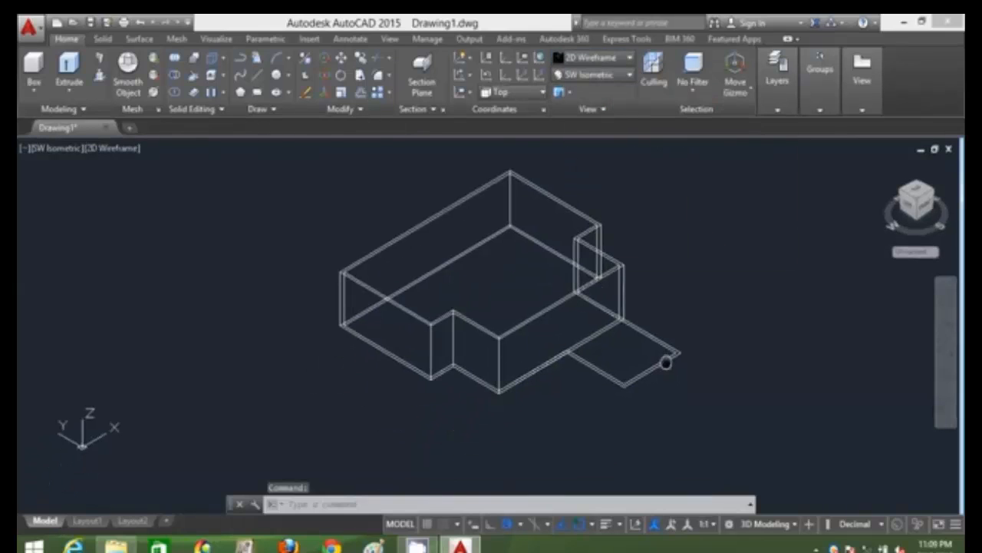
# - Draw a box about 4636 long, 1063 wide and 3077 high on open ground beside the house
pyautogui.scroll(2, 351, 407)
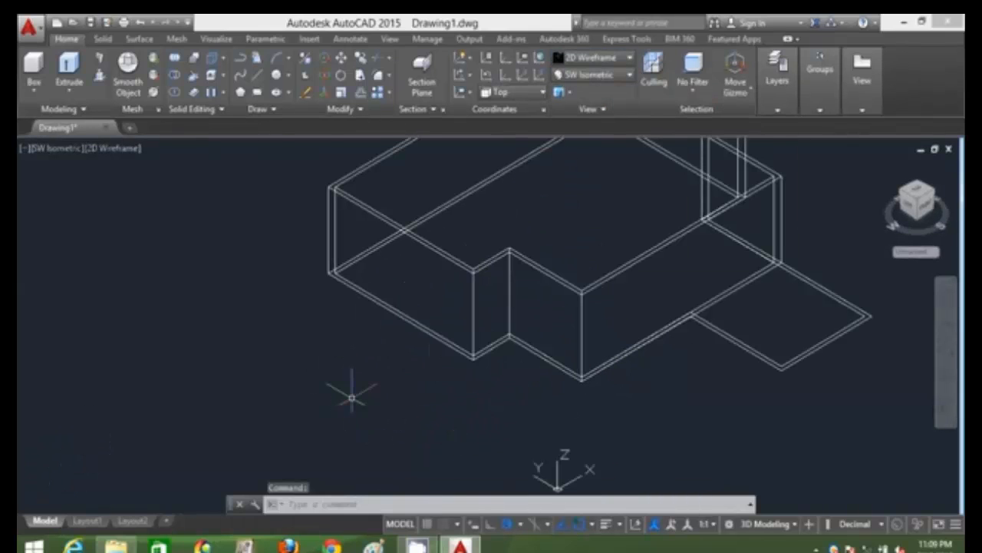
pyautogui.write('bo')
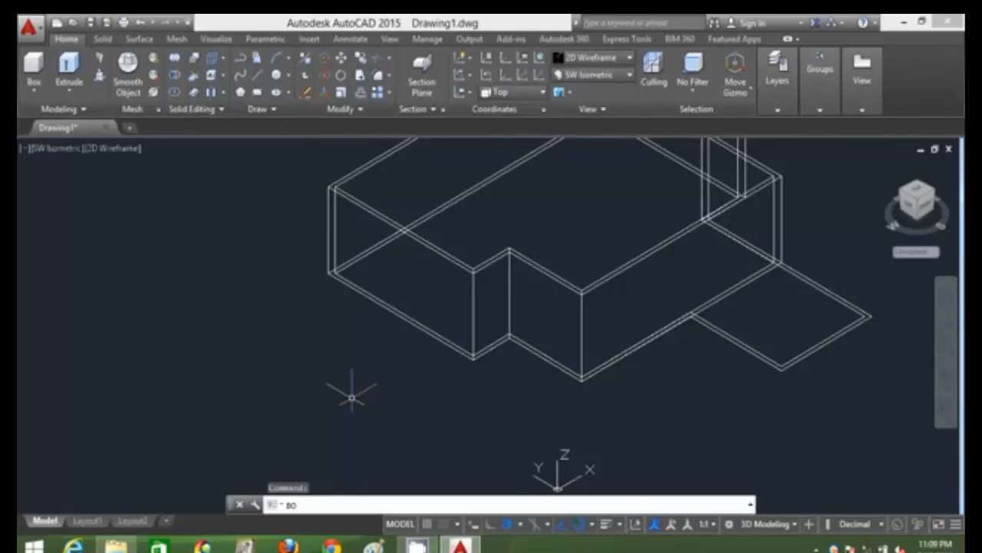
pyautogui.press('Return')
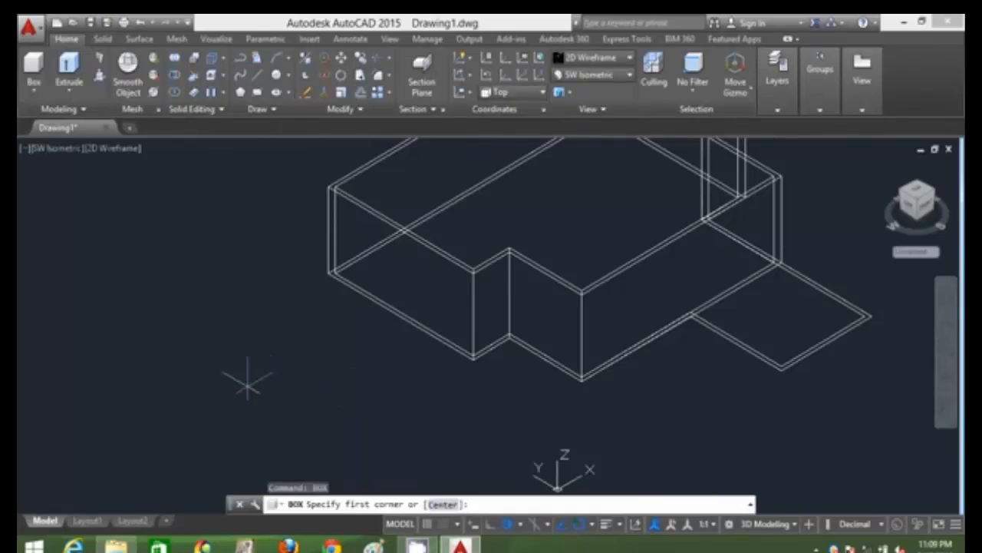
pyautogui.click(213, 387)
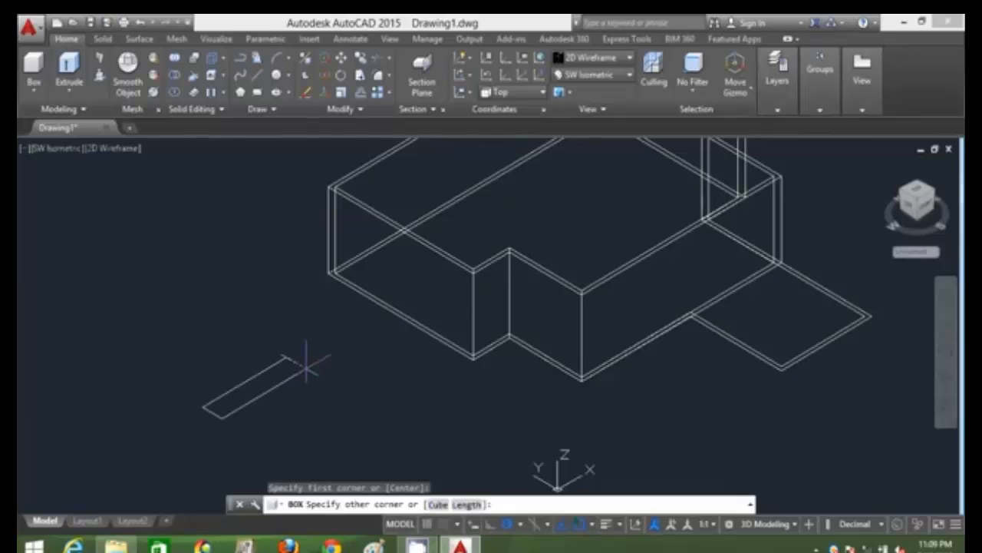
pyautogui.click(307, 368)
pyautogui.click(301, 301)
# - Set the new box's length to 3000, width to 1000 and height to 1500 in its properties
pyautogui.click(320, 340)
pyautogui.click(259, 391)
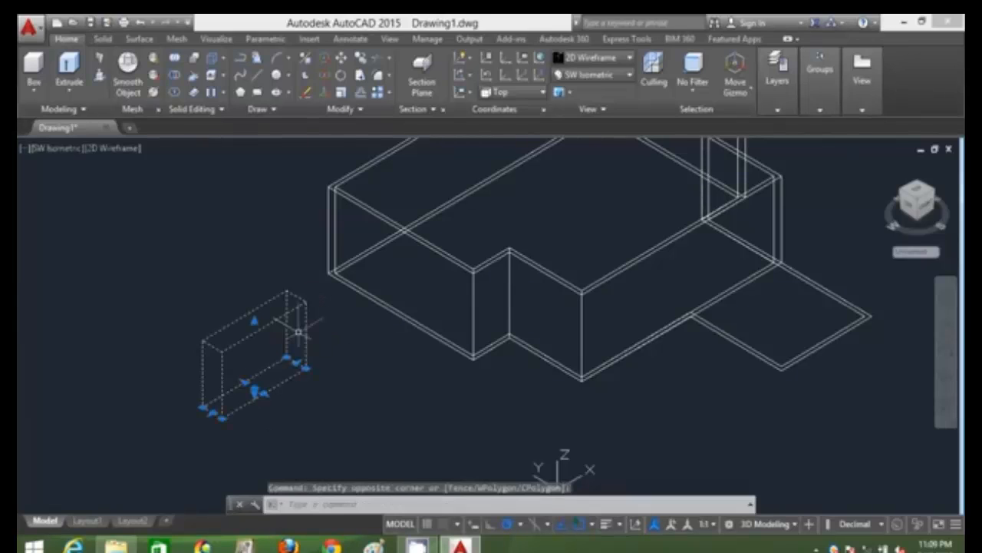
pyautogui.rightClick(368, 365)
pyautogui.click(409, 340)
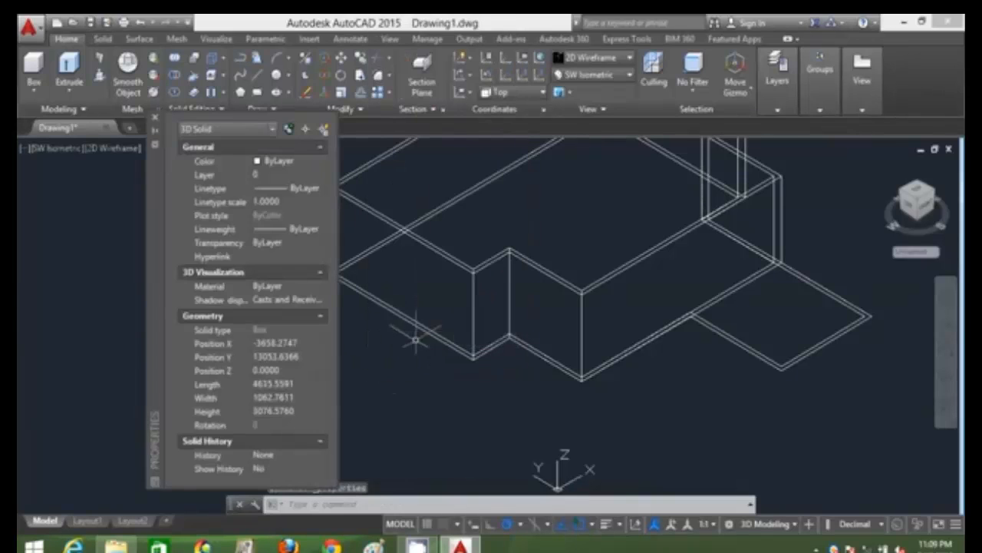
pyautogui.click(300, 386)
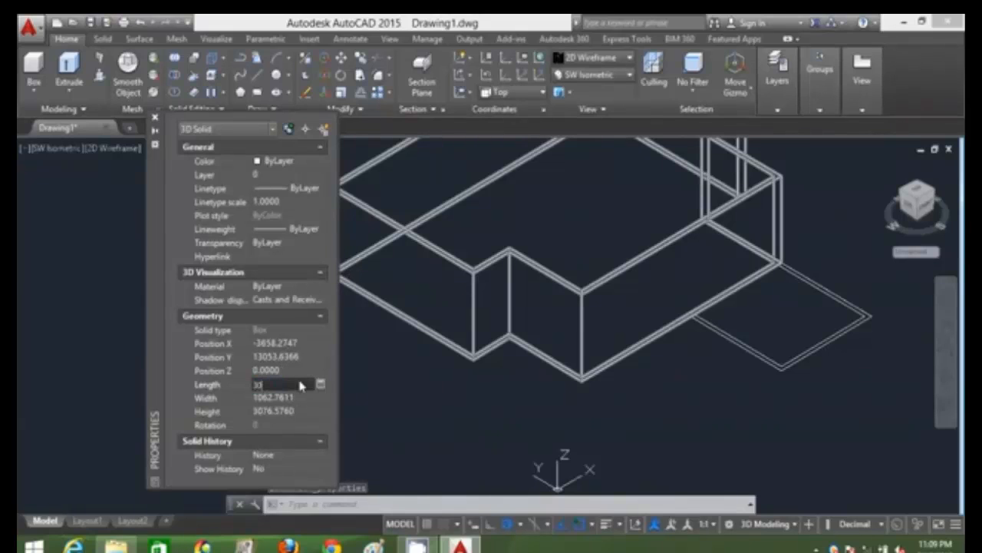
pyautogui.press('Tab')
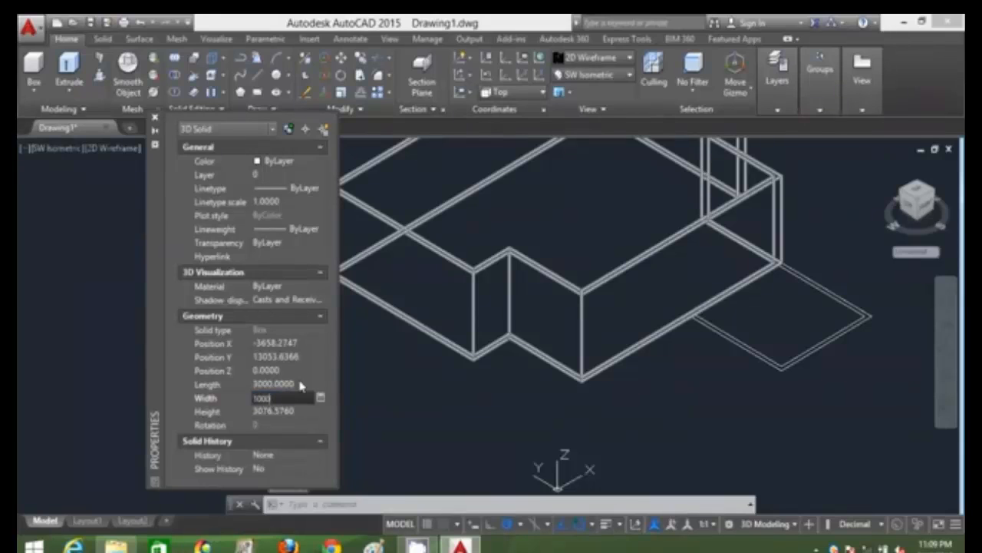
pyautogui.write('1000')
pyautogui.press('Tab')
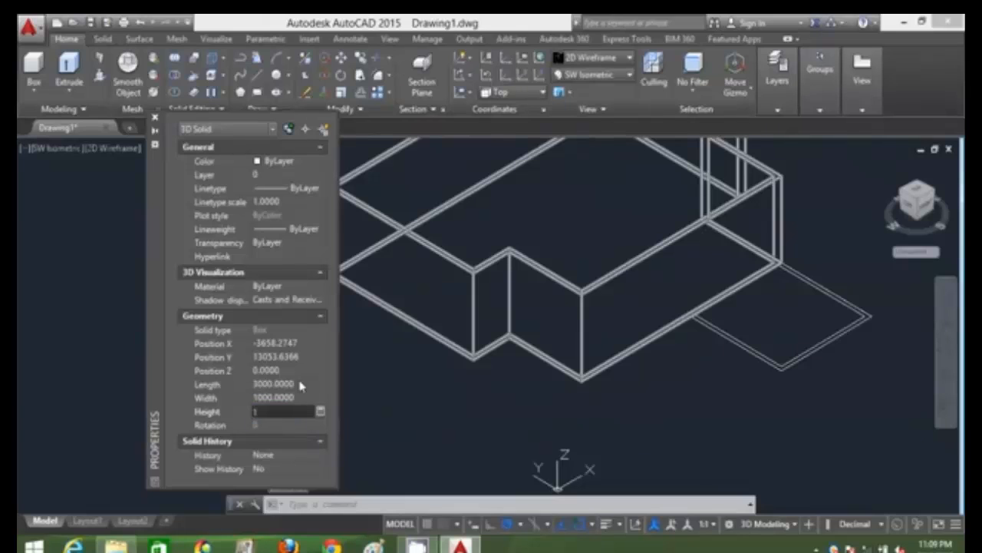
pyautogui.press('Tab')
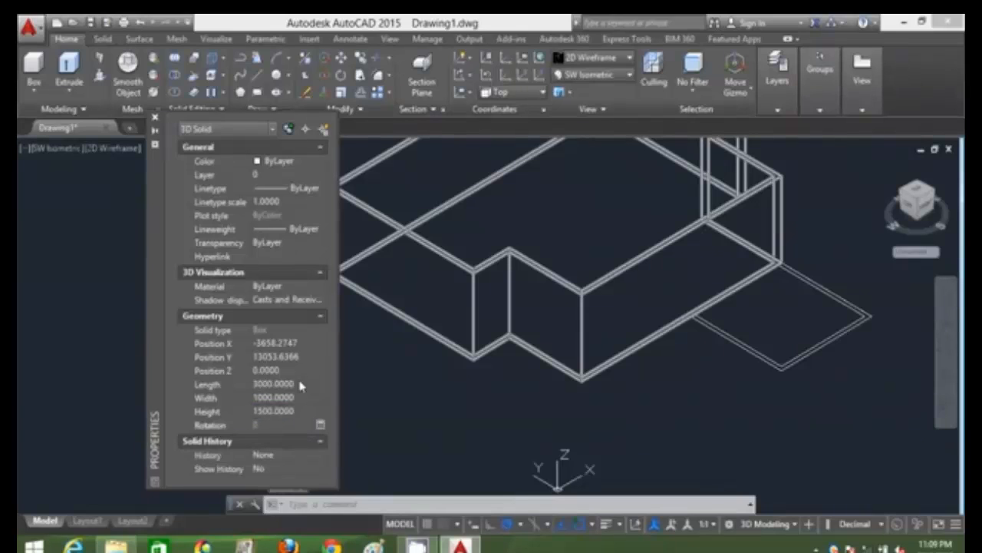
pyautogui.click(155, 118)
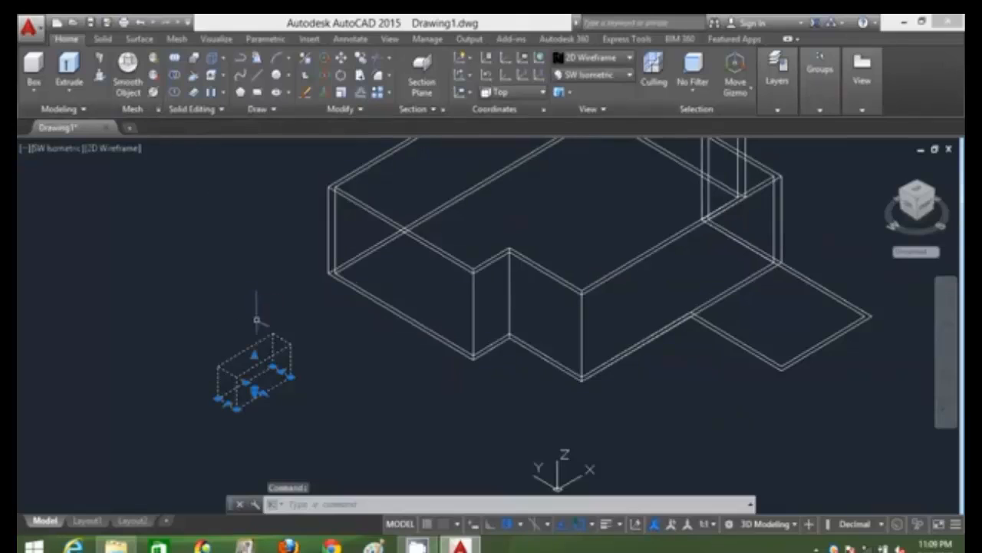
pyautogui.press('Escape')
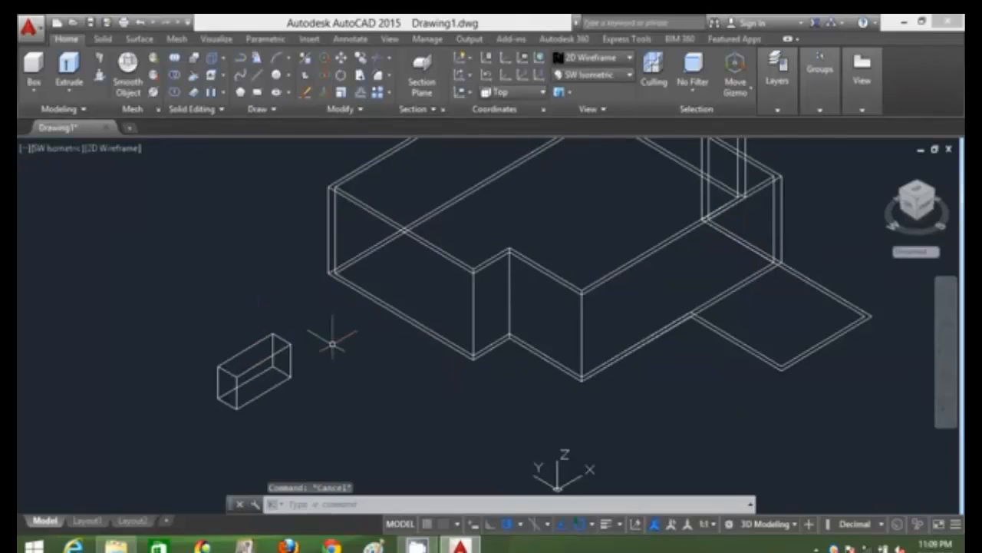
# - Draw a 200-unit spacer line from the box's upper corner, continuing its short top edge
pyautogui.write('l')
pyautogui.press('Return')
pyautogui.click(290, 345)
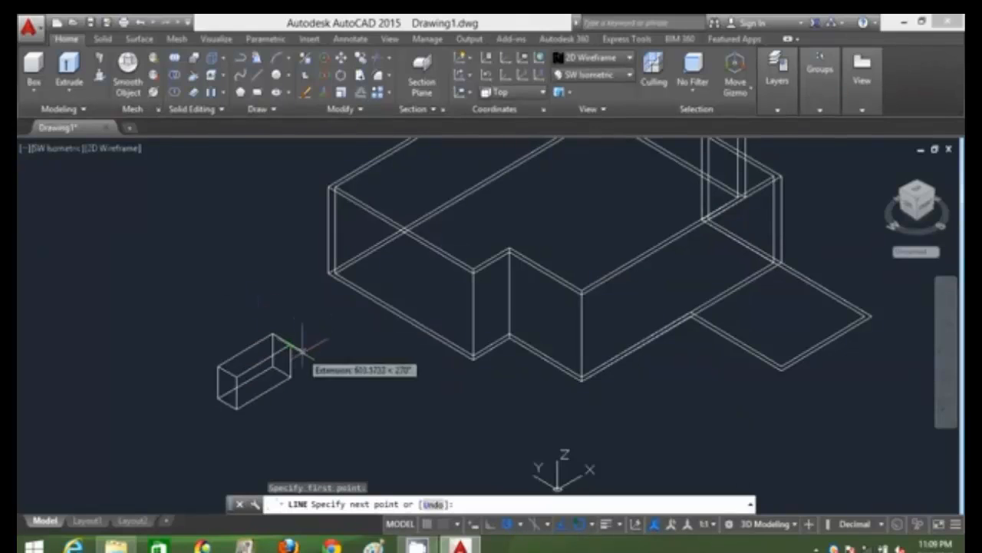
pyautogui.write('20')
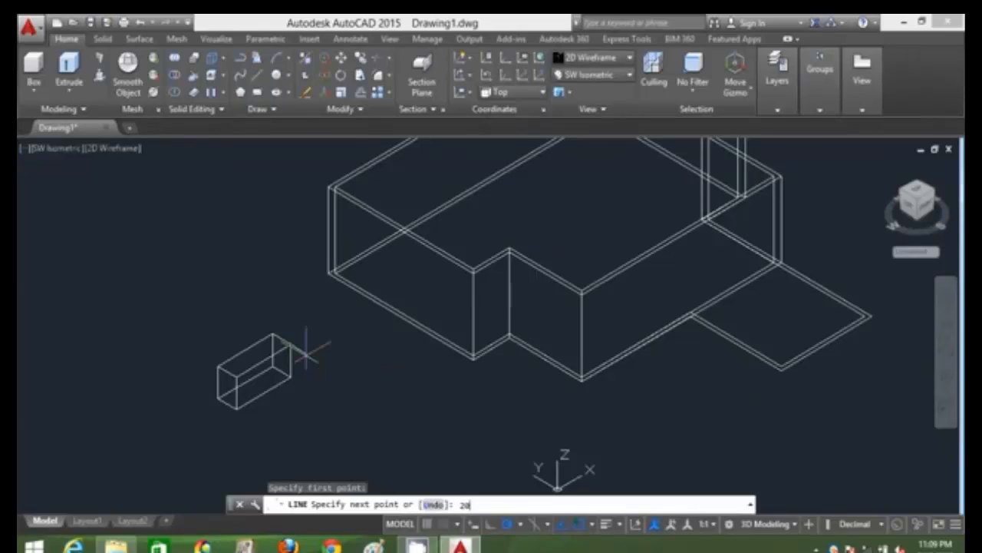
pyautogui.write('0')
pyautogui.press('Return')
pyautogui.press('Return')
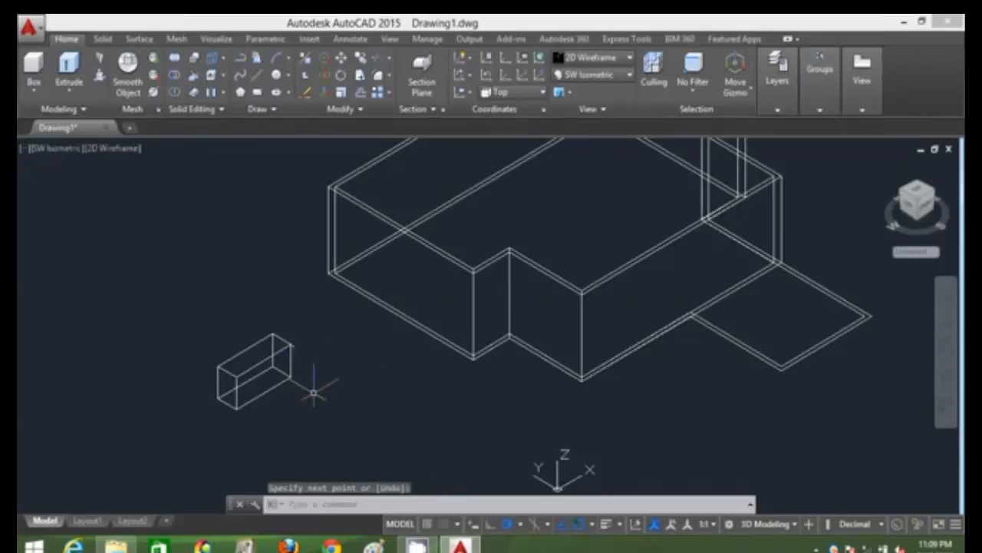
# - Copy the box with its spacer line from its back upper corner to the free end of the line
pyautogui.write('co')
pyautogui.press('Return')
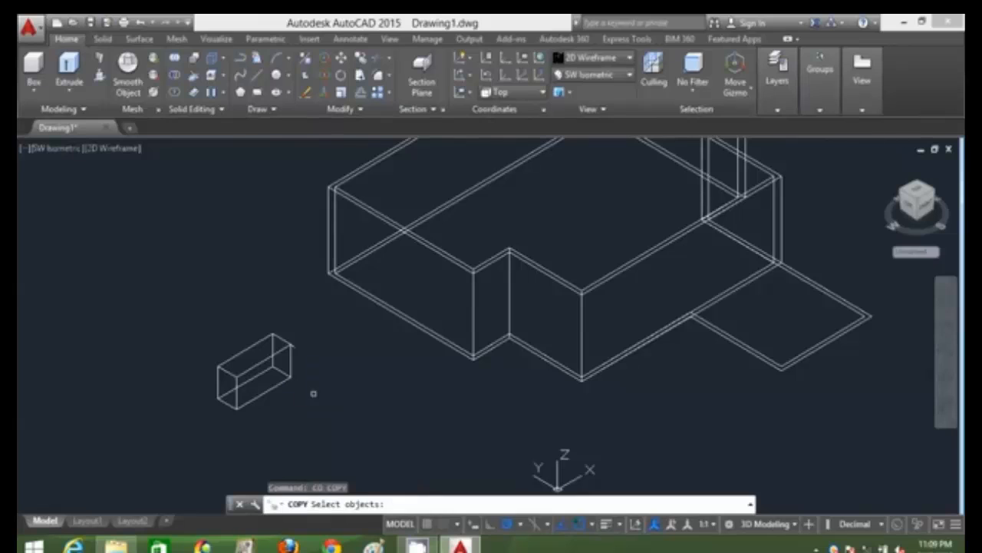
pyautogui.click(301, 404)
pyautogui.click(234, 321)
pyautogui.press('Return')
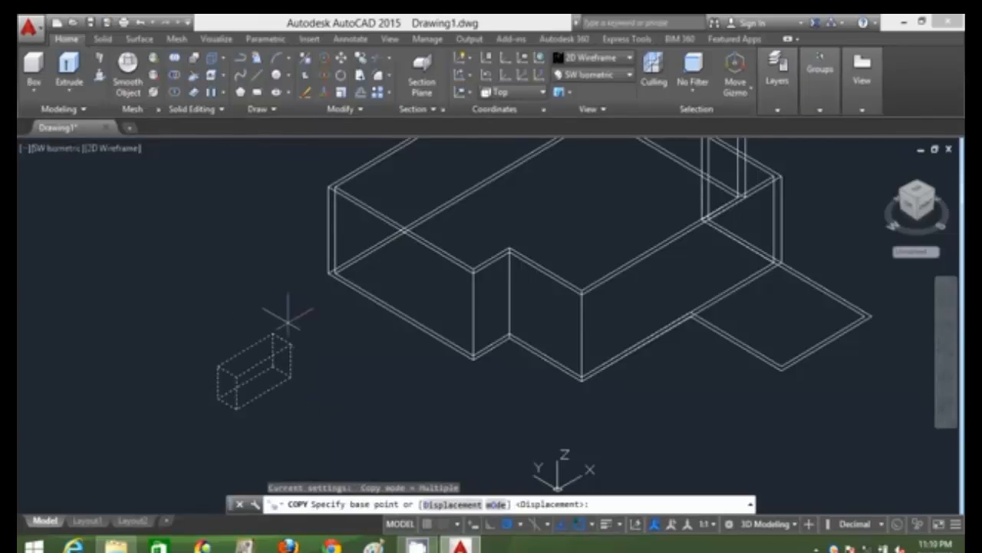
pyautogui.click(275, 333)
pyautogui.scroll(4, 283, 325)
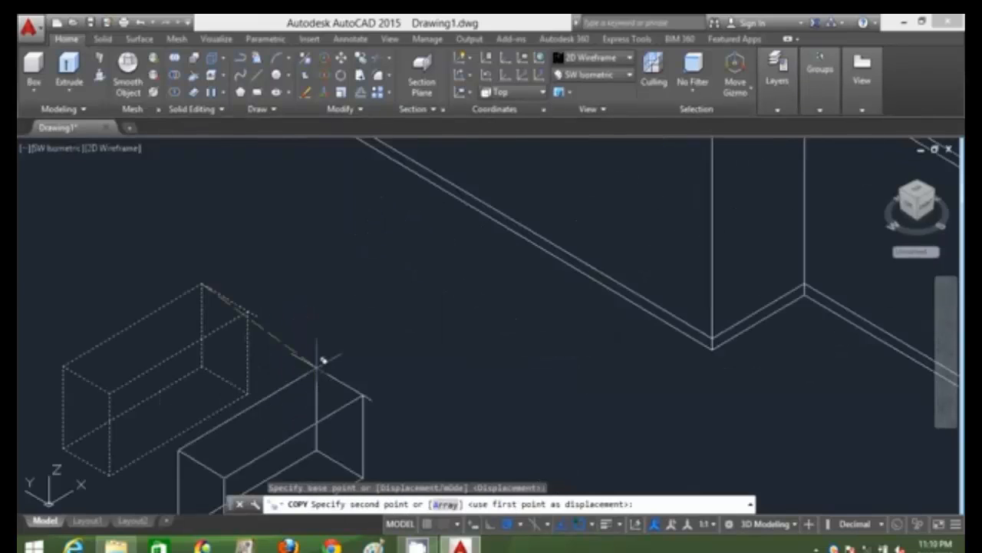
pyautogui.click(276, 314)
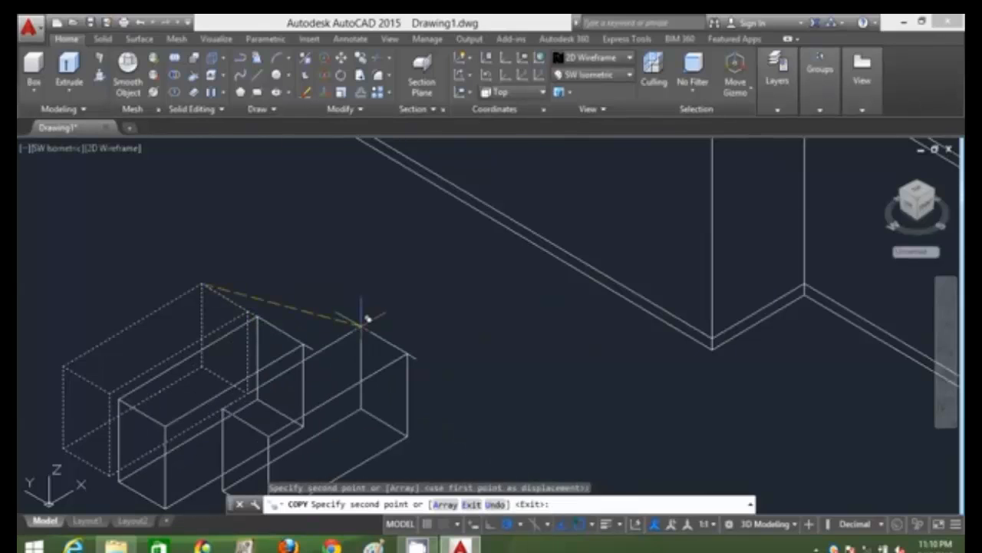
pyautogui.press('Return')
# - Delete the copied spacer line at the outer corner of the second box
pyautogui.click(334, 362)
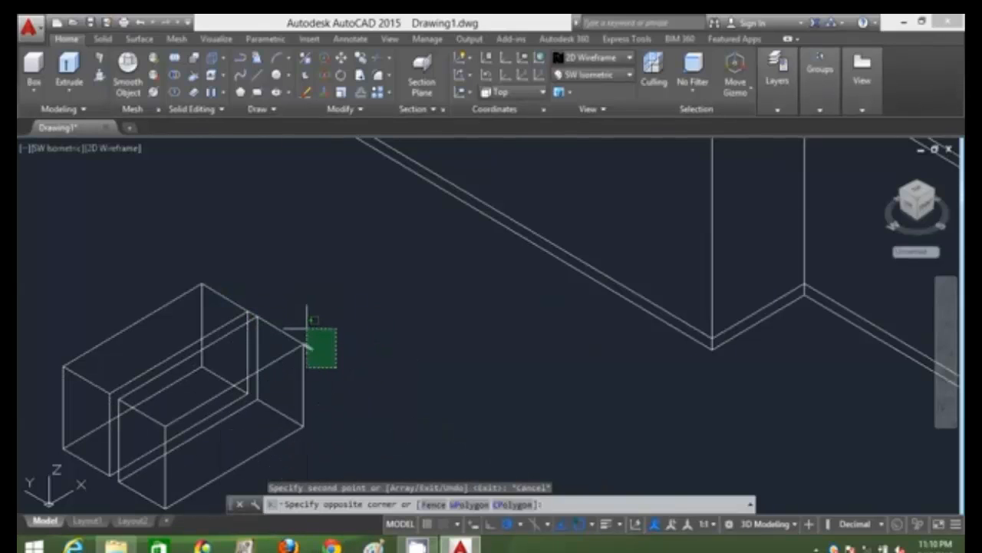
pyautogui.click(308, 326)
pyautogui.press('Delete')
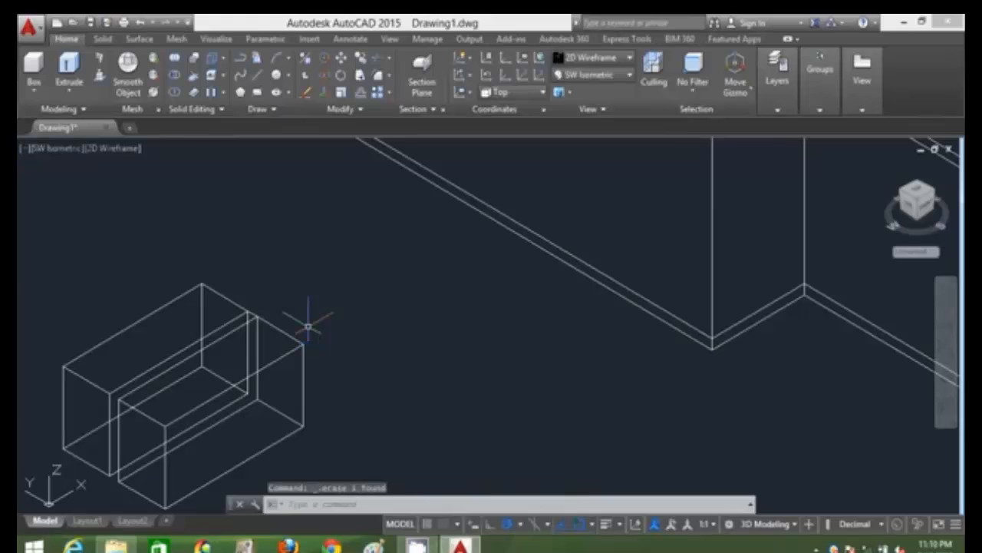
# - Draw a 1400-unit line from the second box's outer upper corner, continuing its short top edge
pyautogui.write('l')
pyautogui.press('Return')
pyautogui.click(303, 344)
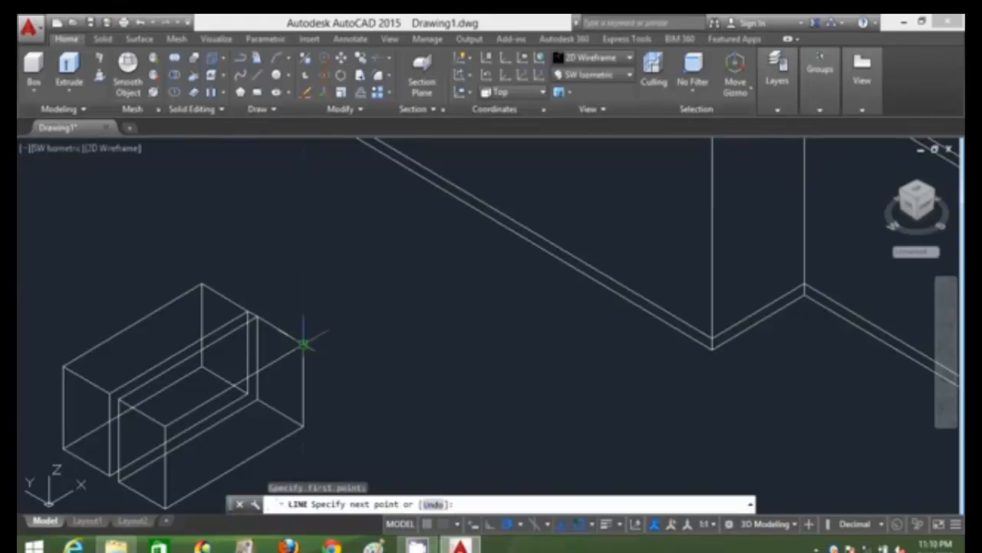
pyautogui.write('14')
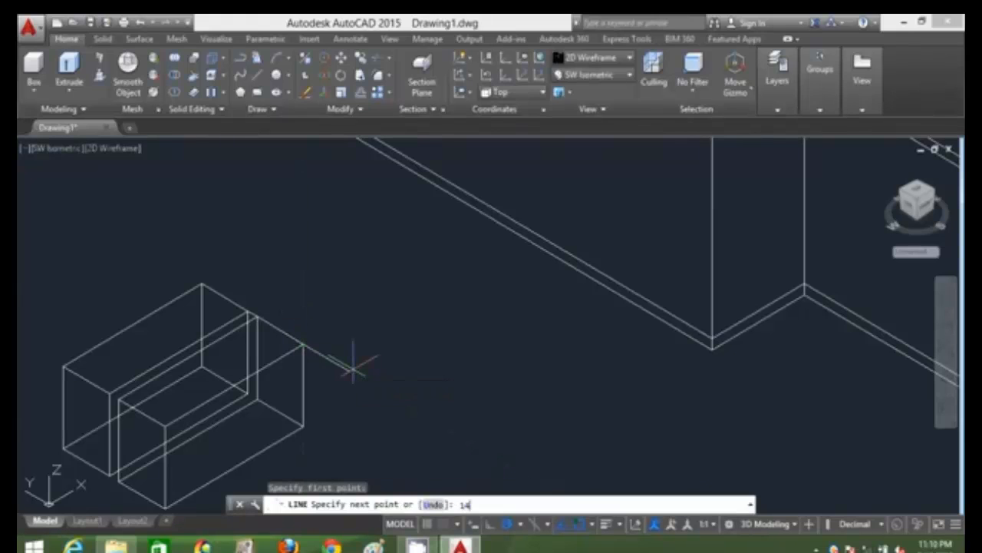
pyautogui.write('00')
pyautogui.press('Return')
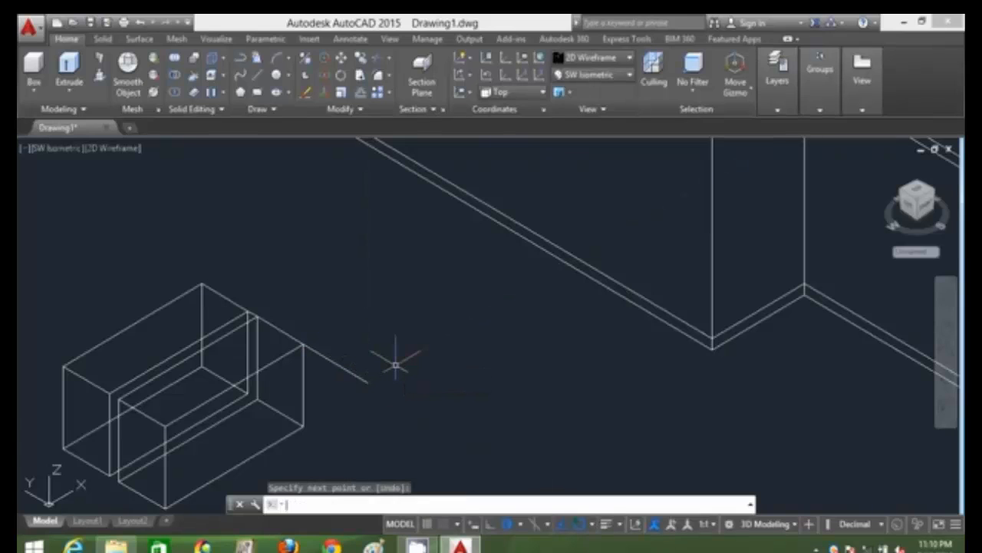
pyautogui.press('Return')
pyautogui.click(464, 393)
pyautogui.click(404, 320)
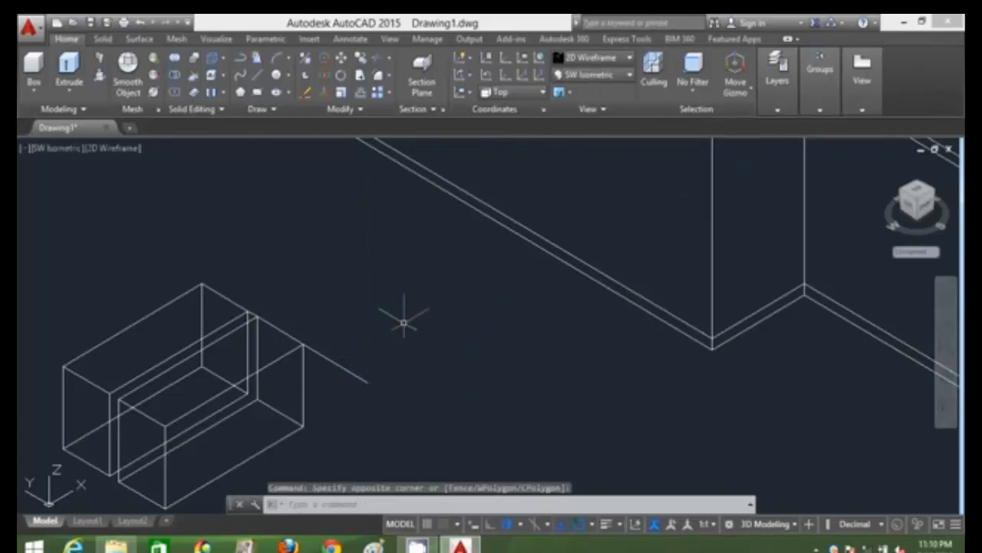
# - Copy the pair of boxes from the first box's back upper corner to the free end of the 1400-unit line
pyautogui.scroll(-2, 404, 323)
pyautogui.write('c')
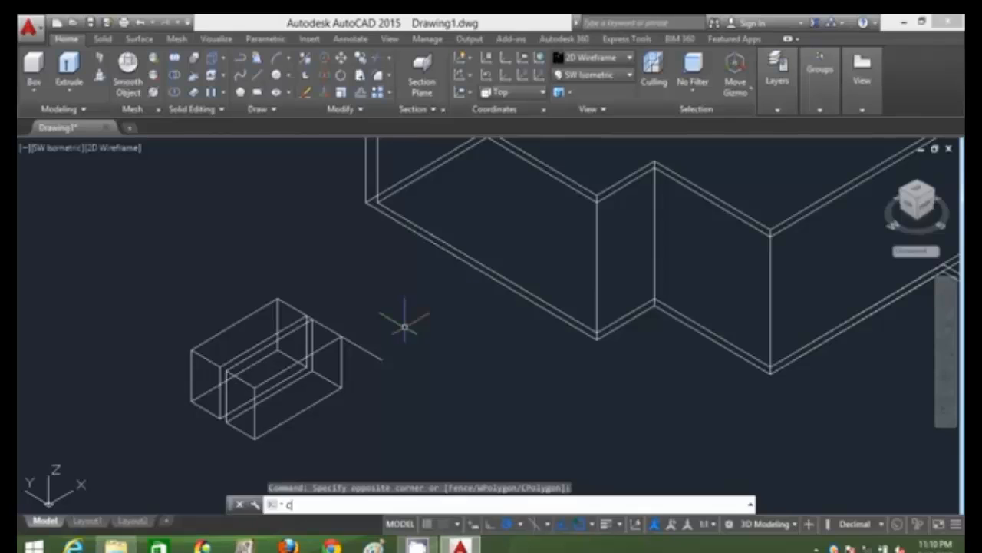
pyautogui.write('o')
pyautogui.press('Return')
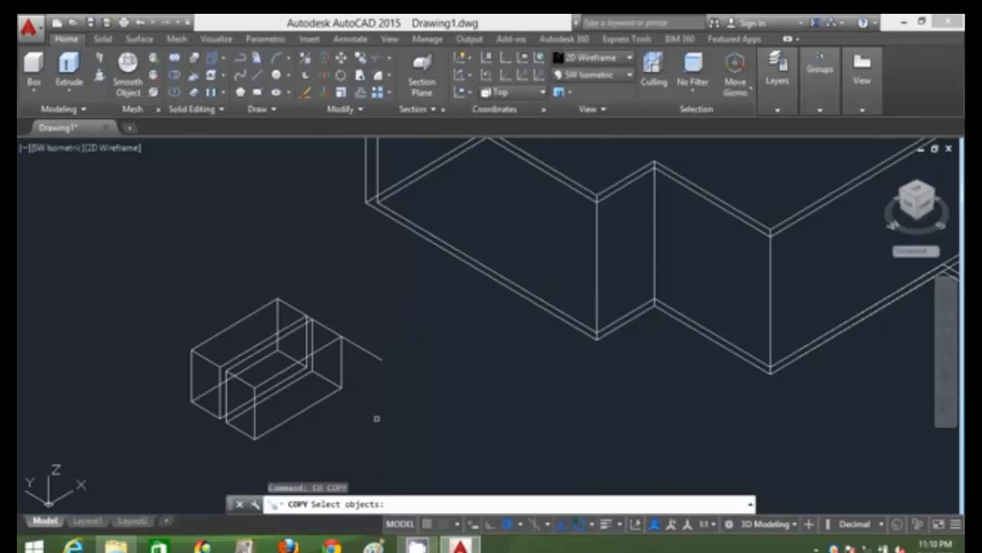
pyautogui.click(339, 433)
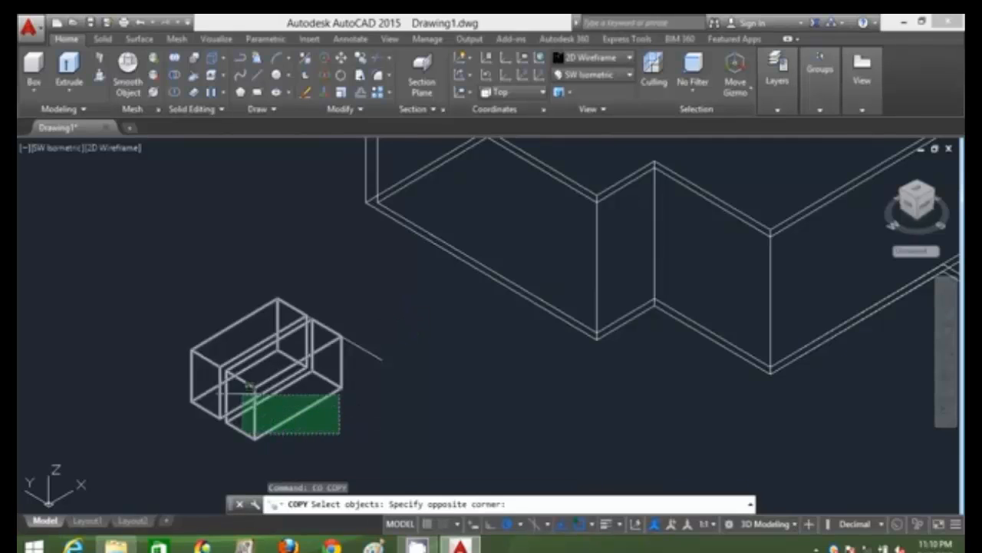
pyautogui.click(209, 363)
pyautogui.press('Return')
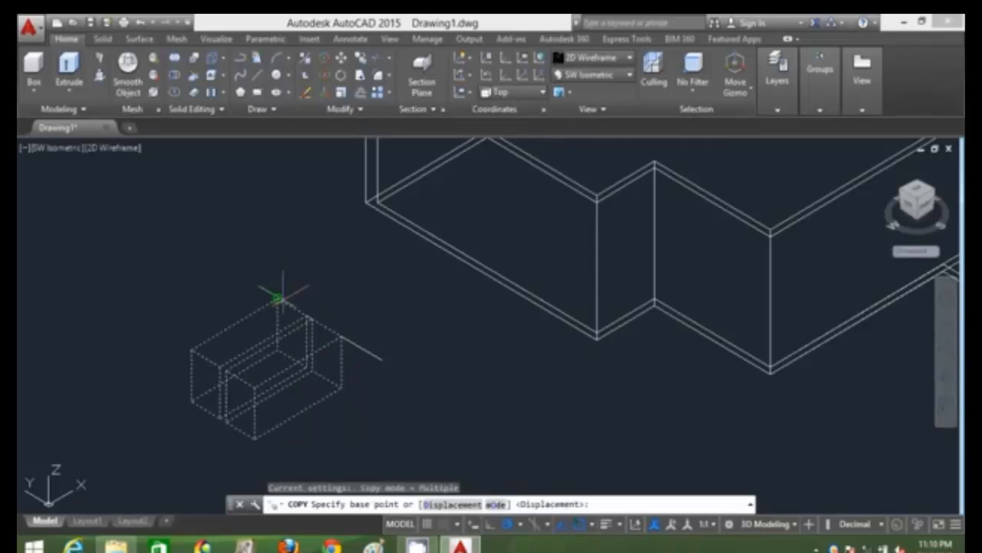
pyautogui.click(277, 300)
pyautogui.click(386, 361)
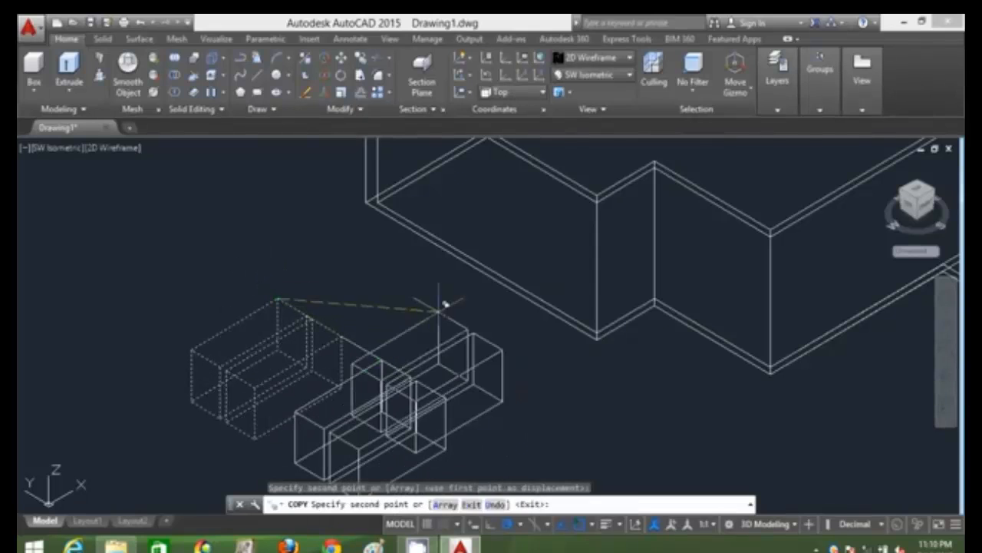
pyautogui.press('Escape')
# - Draw a 2100-unit vertical line up from the midpoint of the lower edge of the wall facing the boxes
pyautogui.scroll(-2, 440, 315)
pyautogui.write('l')
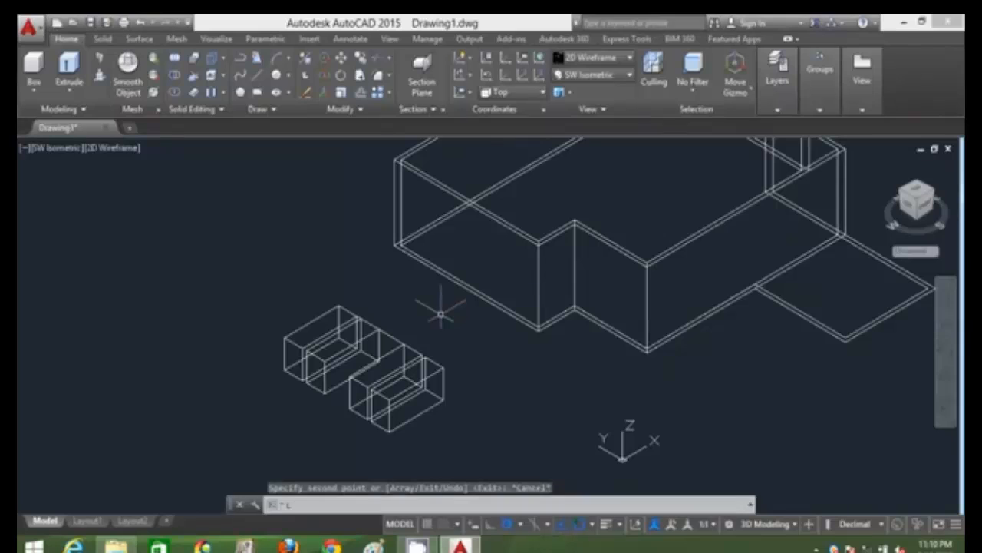
pyautogui.press('Return')
pyautogui.click(461, 286)
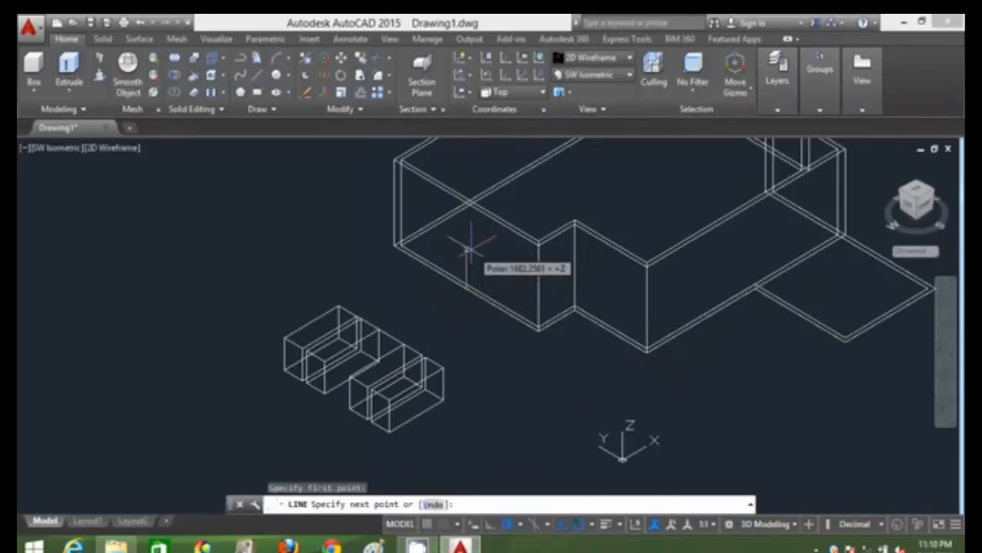
pyautogui.write('2')
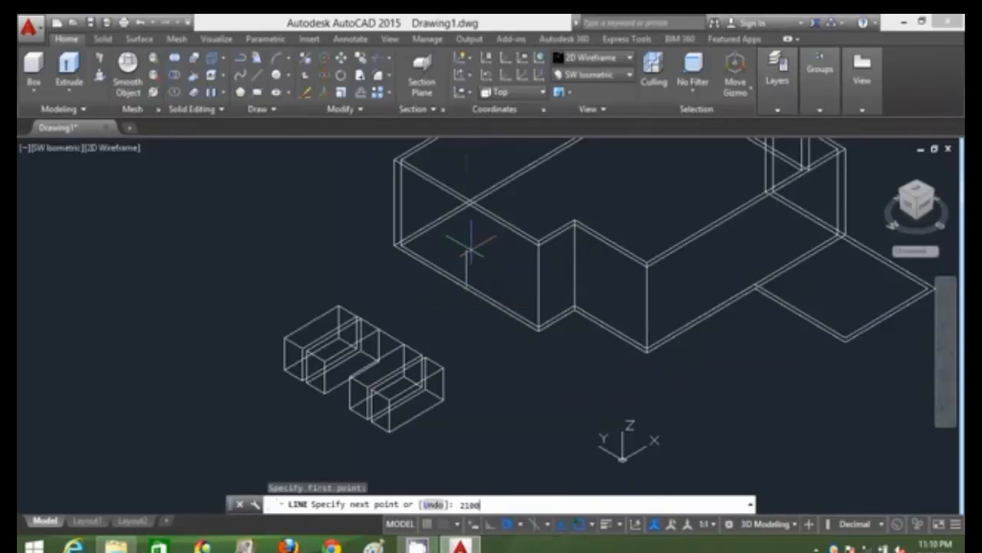
pyautogui.write('100')
pyautogui.press('Return')
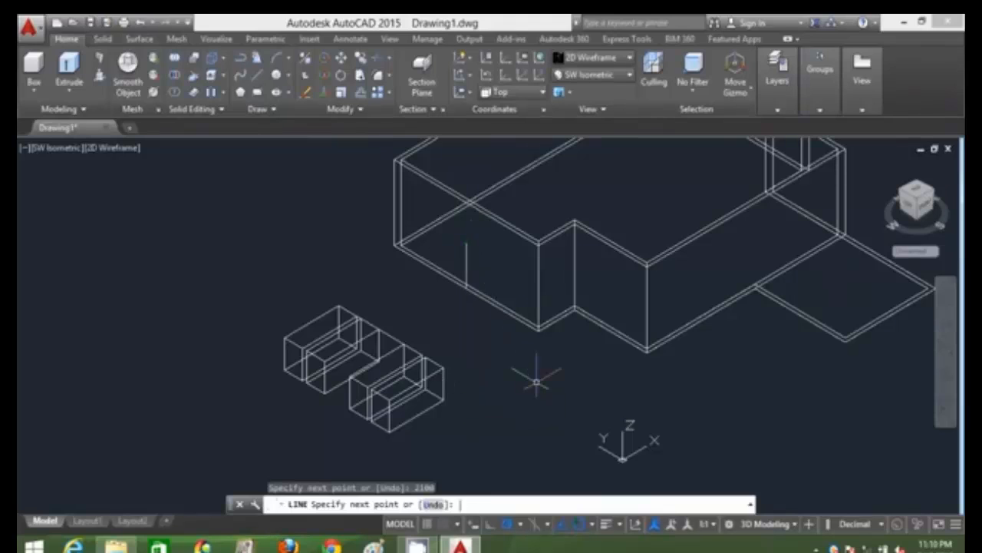
pyautogui.press('Escape')
# - Move the row of boxes from its back upper edge's midpoint into the wall near the 2100-unit line's top, and change the visual style
pyautogui.write('m')
pyautogui.press('Return')
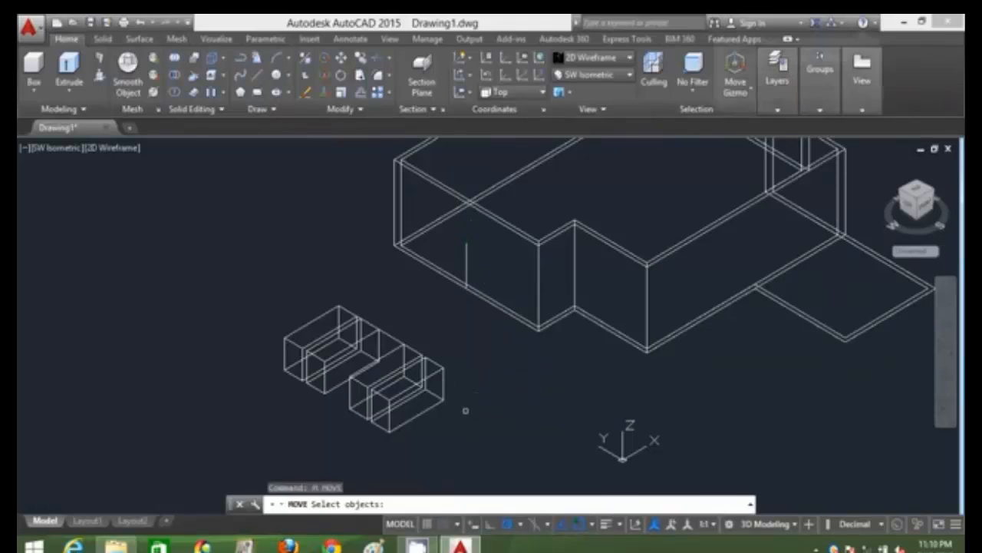
pyautogui.click(465, 411)
pyautogui.click(291, 323)
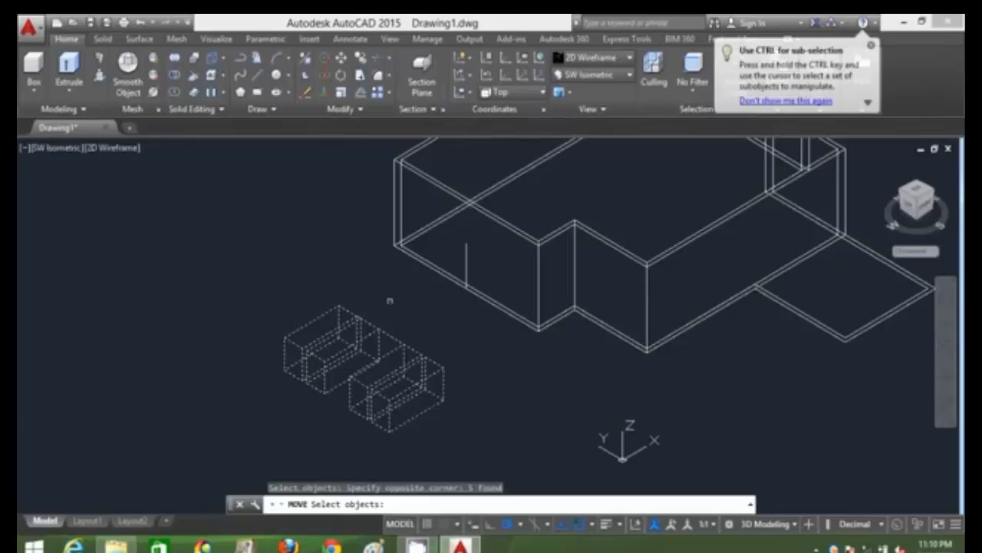
pyautogui.press('Return')
pyautogui.click(391, 335)
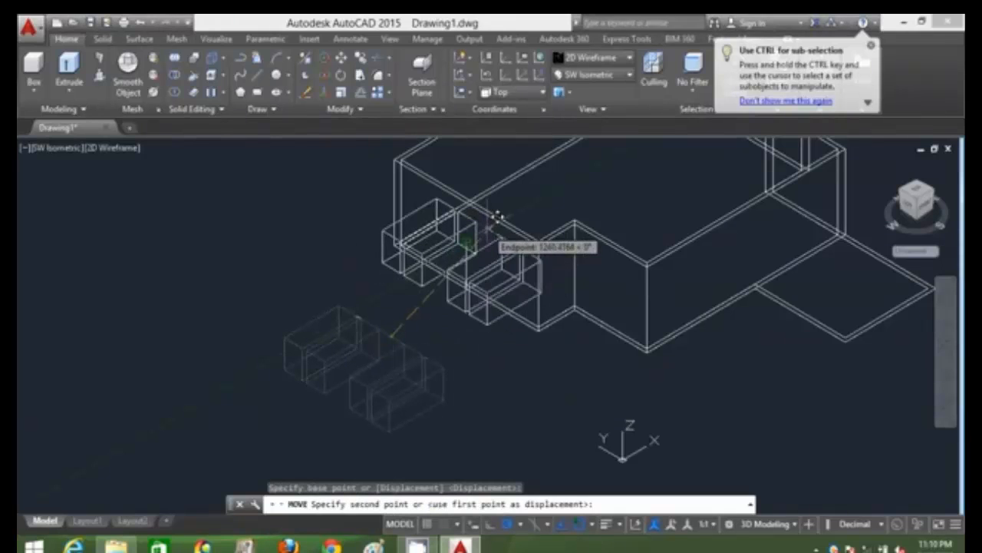
pyautogui.click(499, 215)
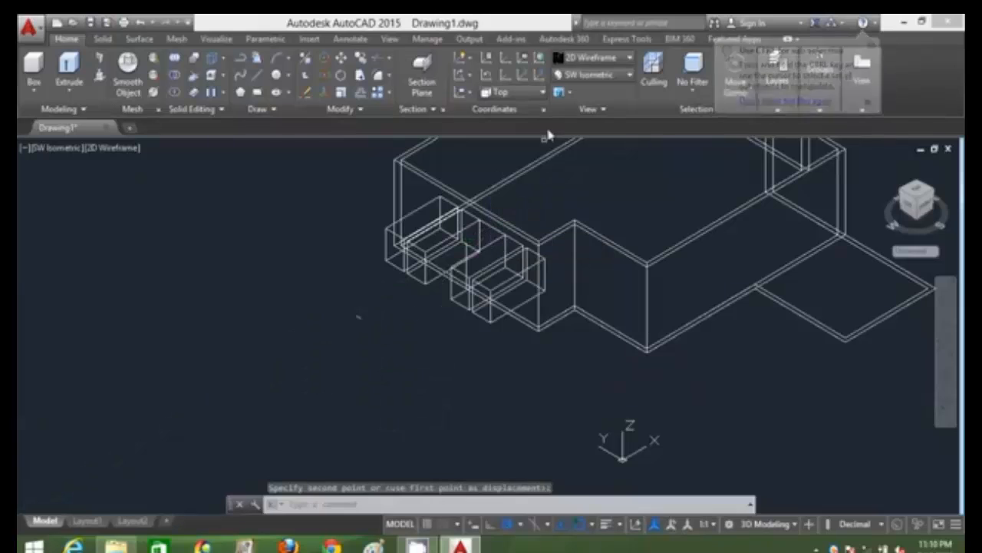
pyautogui.click(592, 58)
pyautogui.click(638, 83)
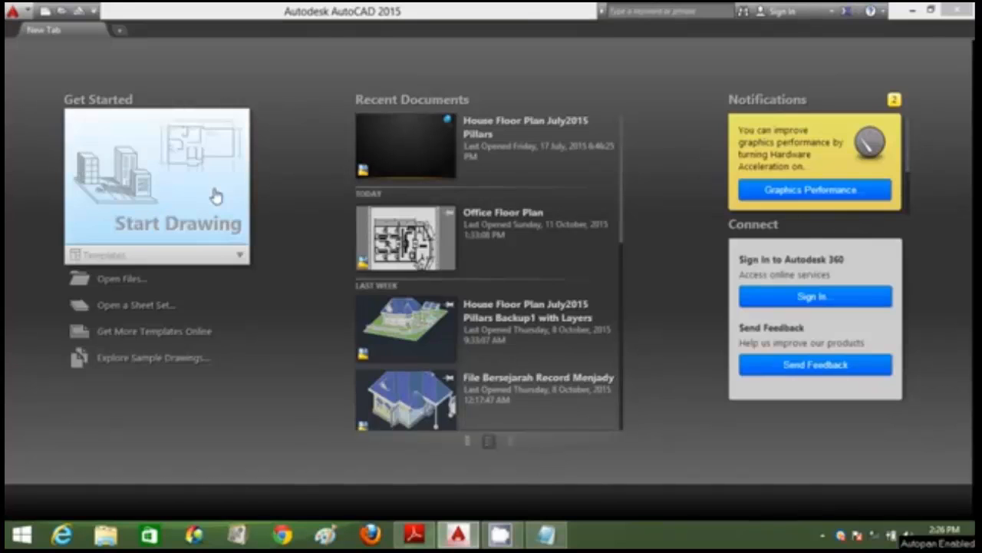
# - Start a new drawing and turn off the grid display
pyautogui.click(216, 196)
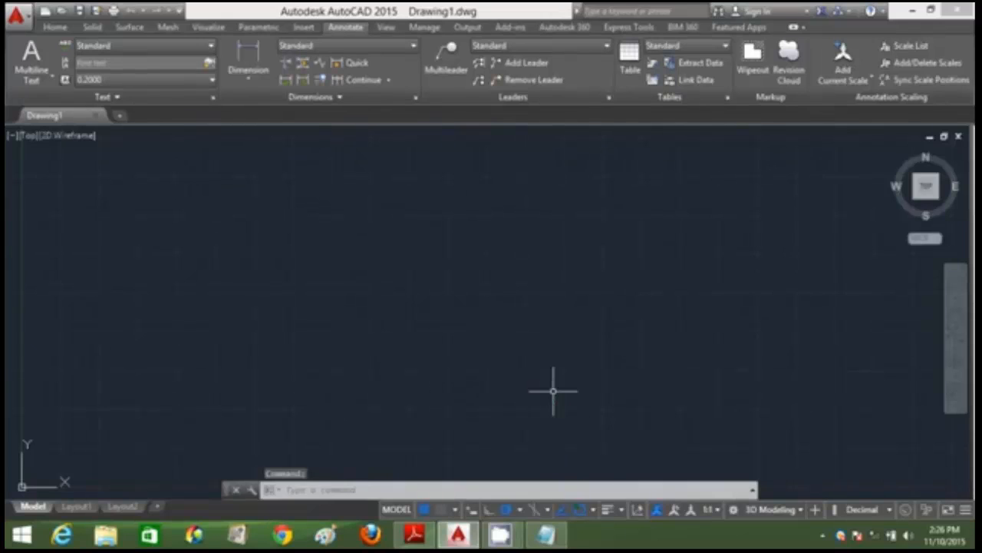
pyautogui.click(592, 418)
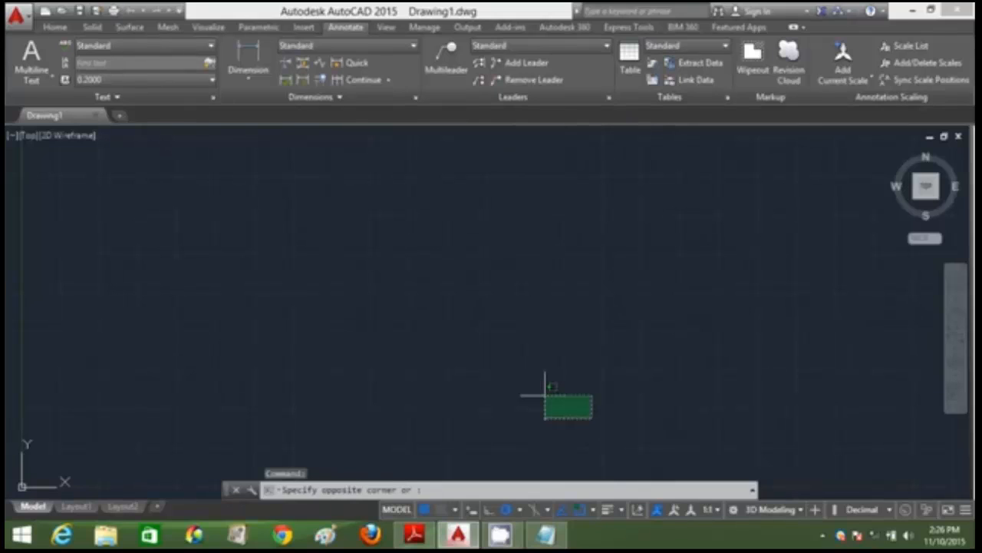
pyautogui.click(442, 336)
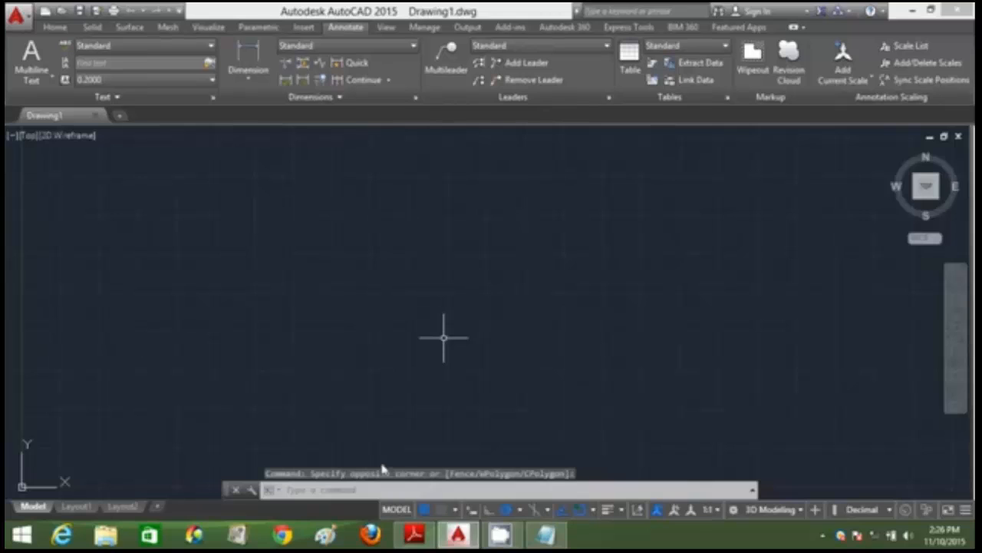
pyautogui.click(427, 510)
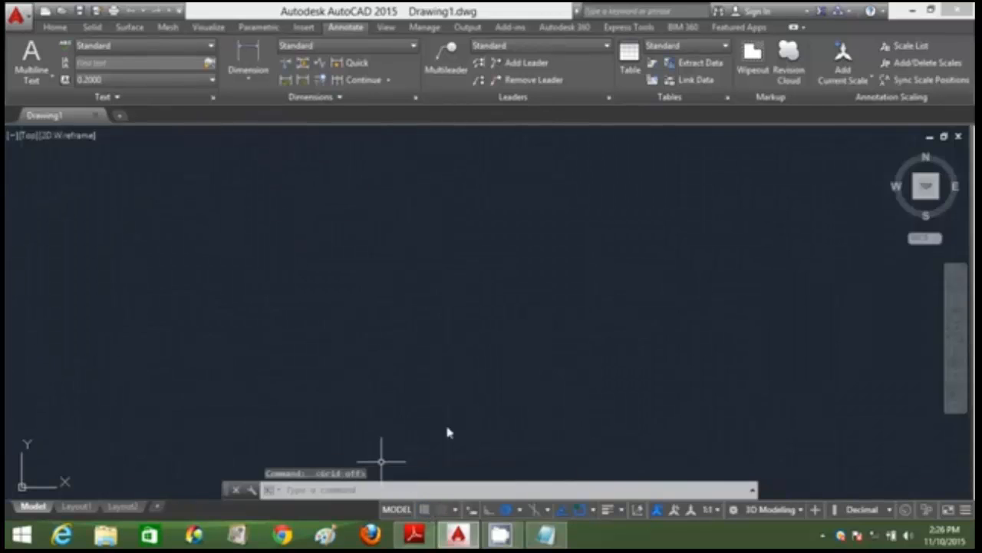
pyautogui.click(499, 392)
pyautogui.click(355, 304)
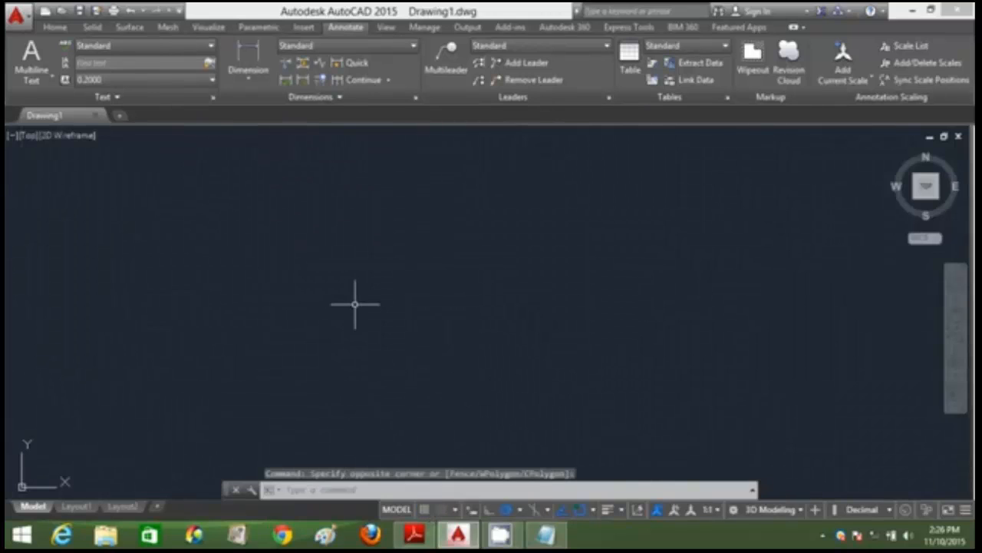
pyautogui.click(412, 322)
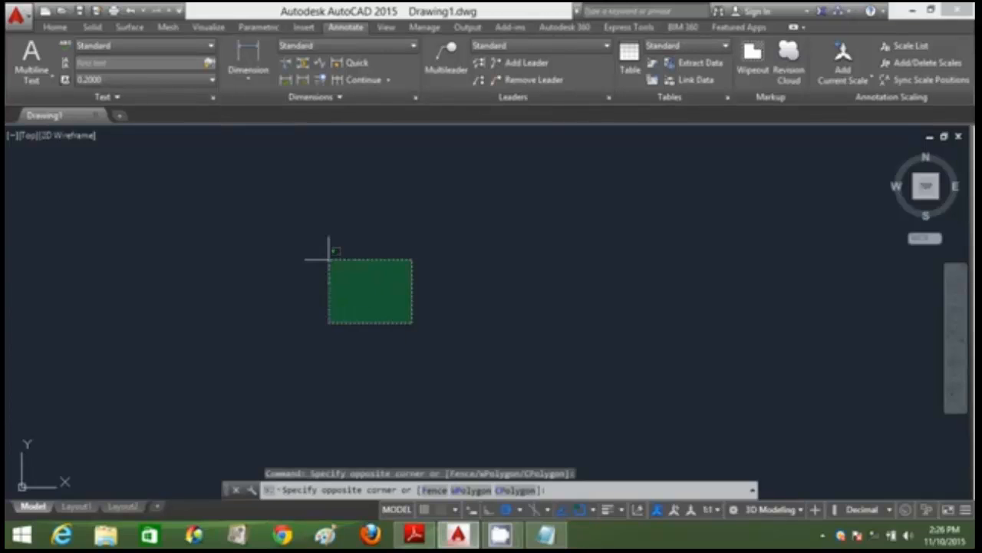
pyautogui.click(324, 257)
pyautogui.click(404, 489)
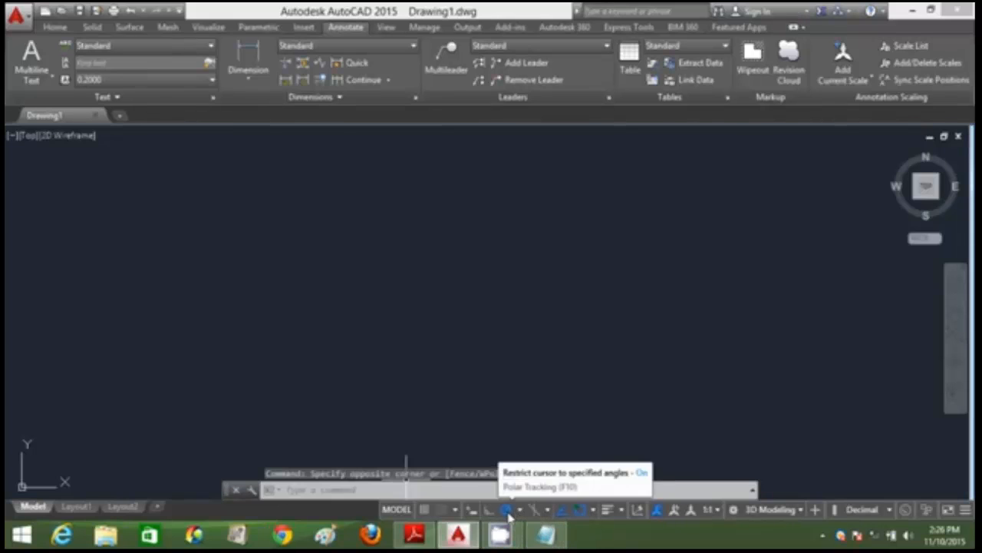
# - Toggle polar tracking, object snap tracking and object snap off and back on
pyautogui.click(508, 511)
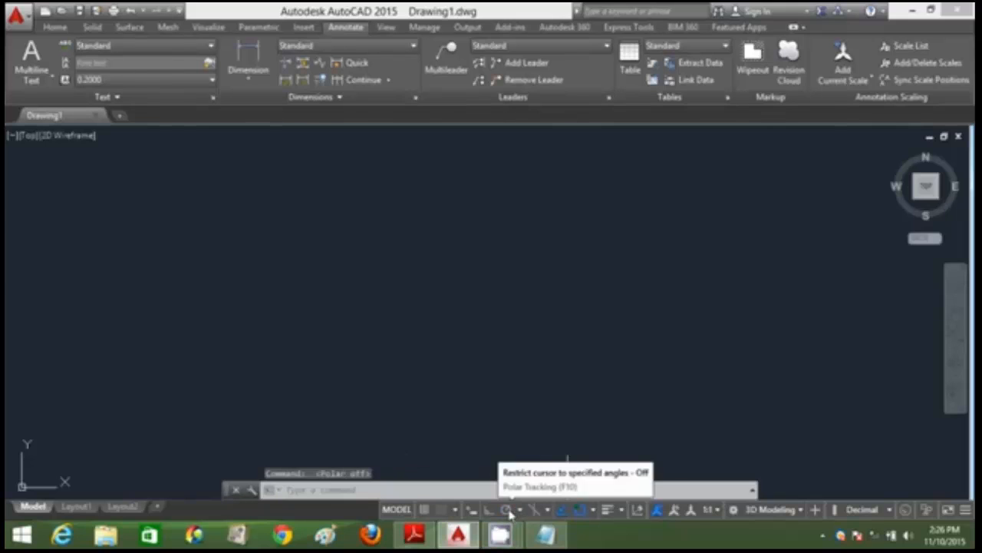
pyautogui.click(562, 511)
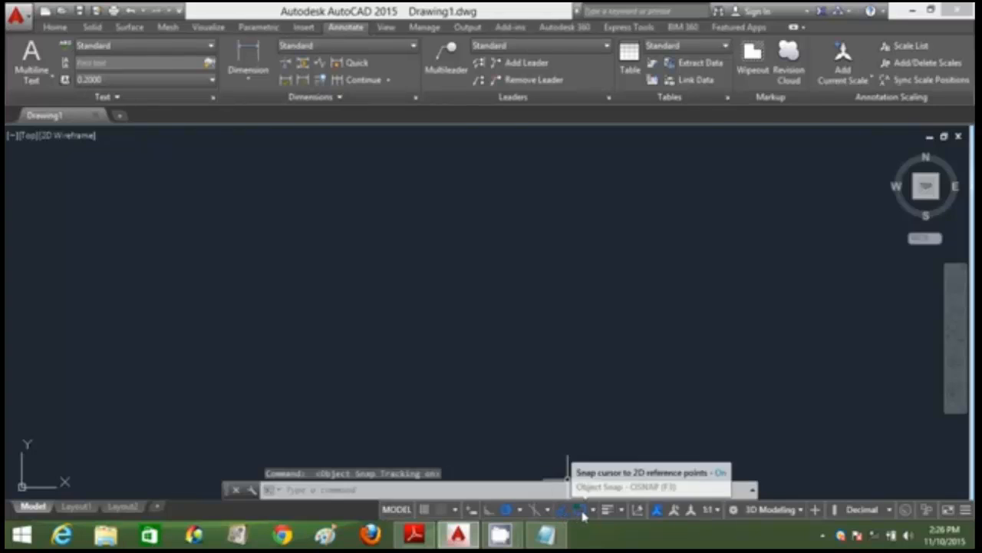
pyautogui.click(579, 511)
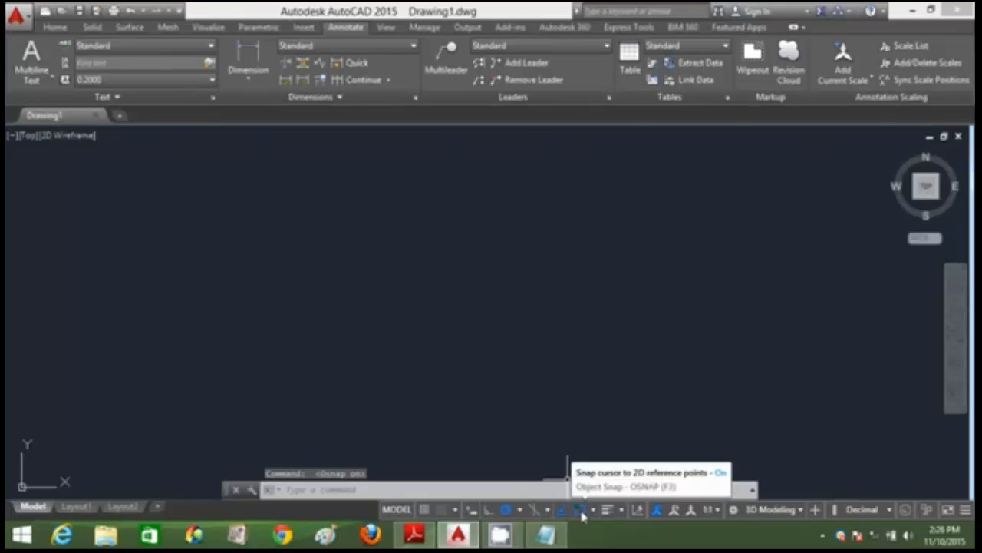
# - Toggle the Endpoint, Midpoint, Center, Intersection and Extension object snap modes in the drafting settings and accept them
pyautogui.rightClick(582, 515)
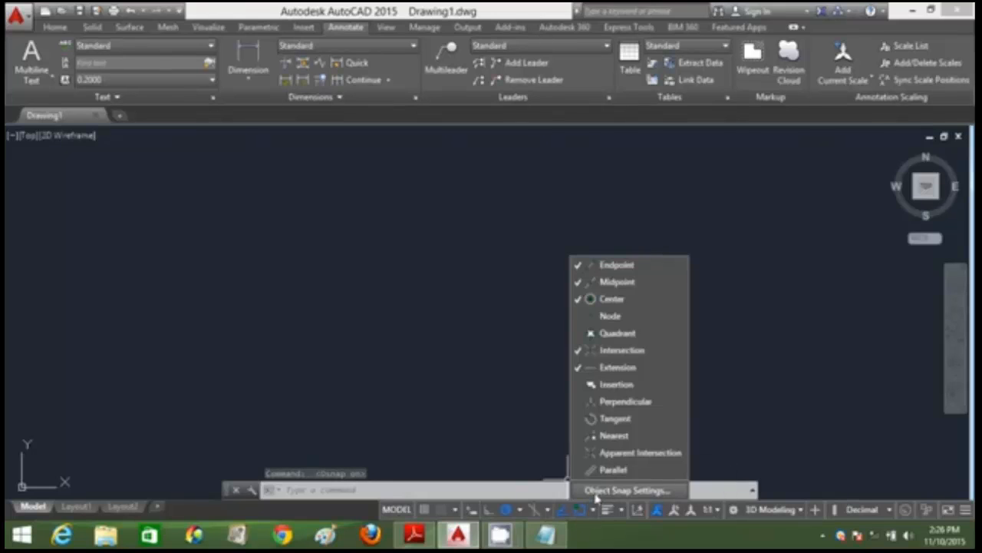
pyautogui.click(597, 498)
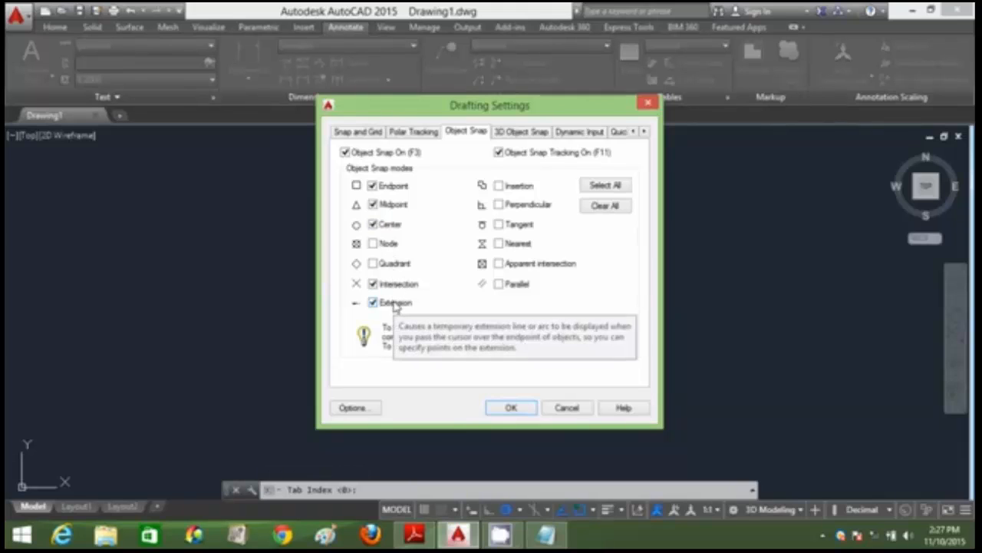
pyautogui.click(389, 188)
pyautogui.click(389, 205)
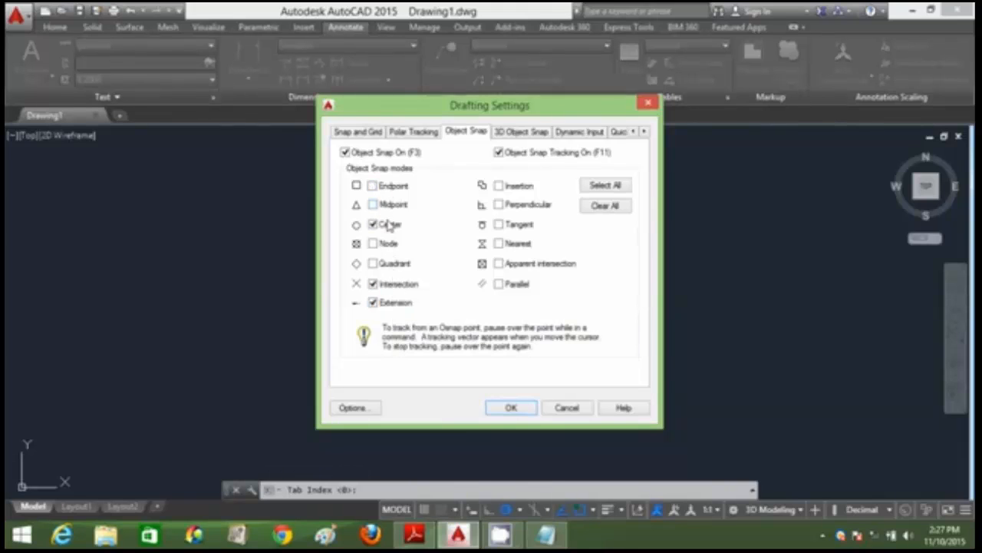
pyautogui.click(388, 224)
pyautogui.click(397, 285)
pyautogui.click(398, 303)
pyautogui.click(394, 188)
pyautogui.click(513, 409)
pyautogui.click(517, 405)
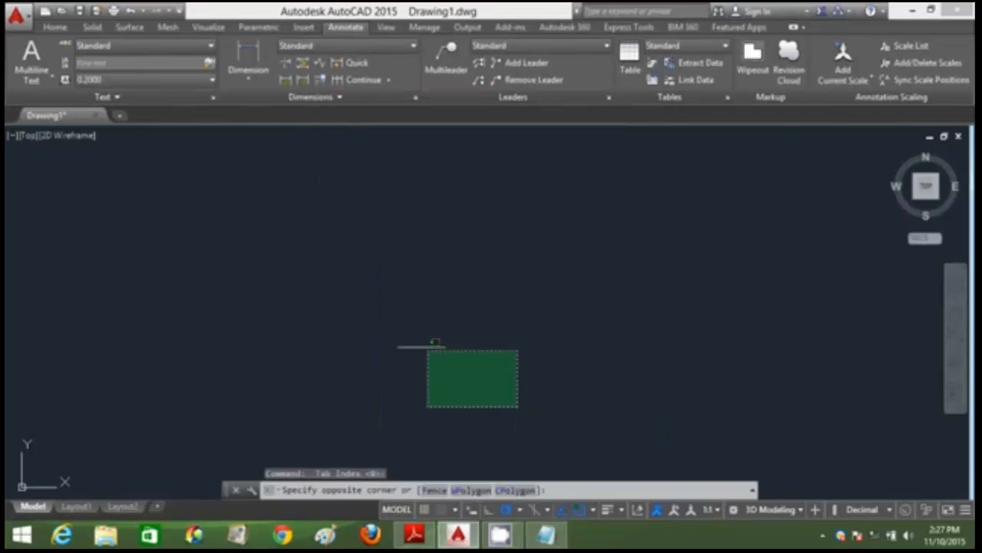
pyautogui.click(316, 278)
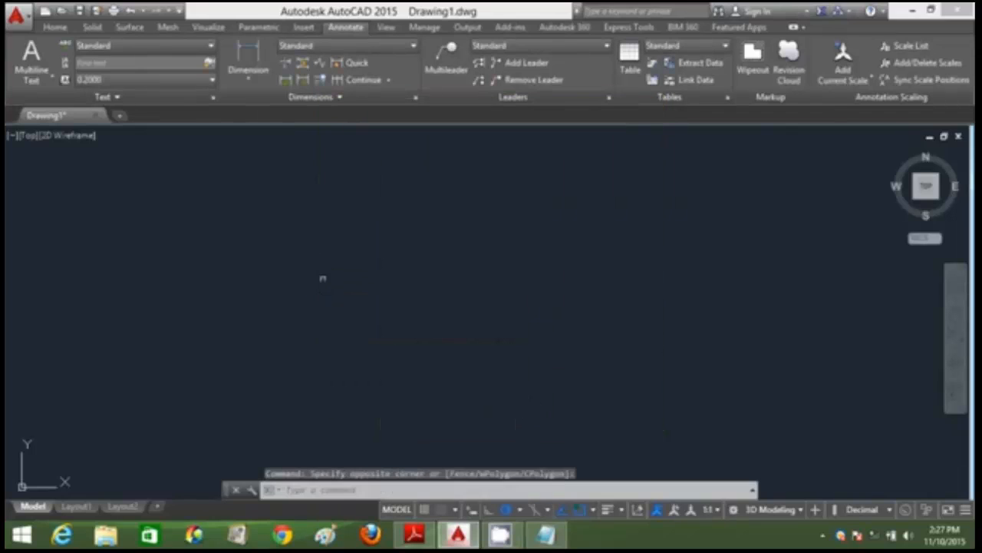
# - Switch the workspace to Drafting & Annotation and close the web palette that covers the drawing area
pyautogui.click(802, 510)
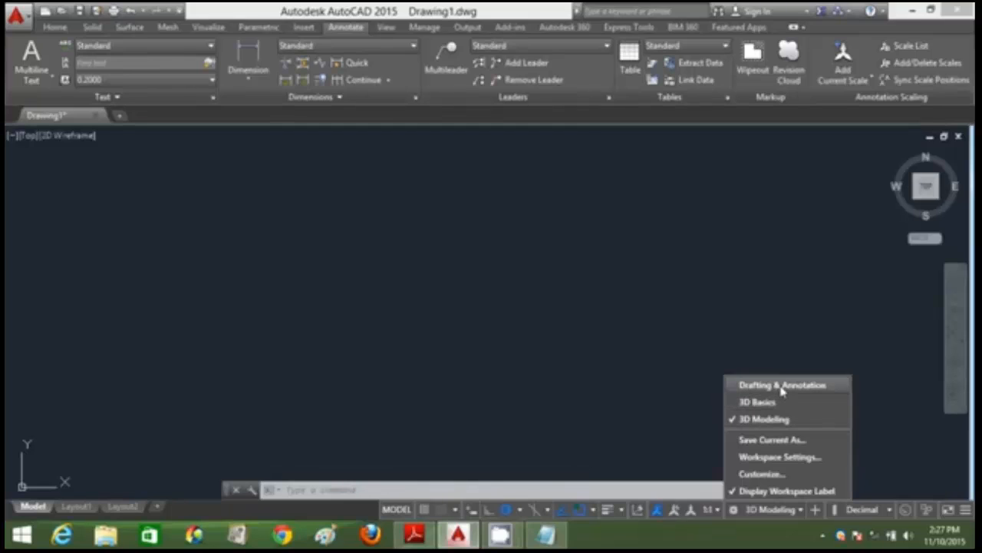
pyautogui.click(782, 385)
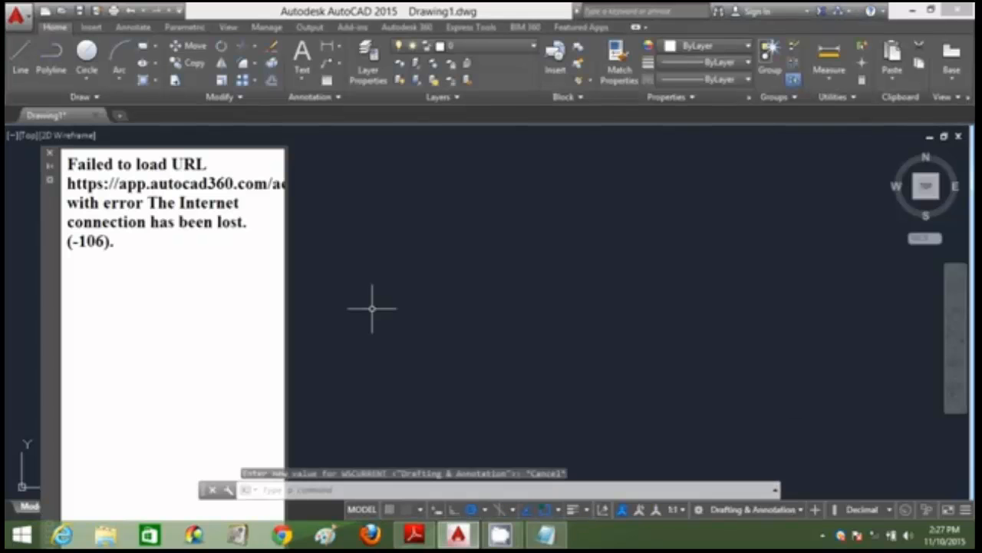
pyautogui.click(51, 155)
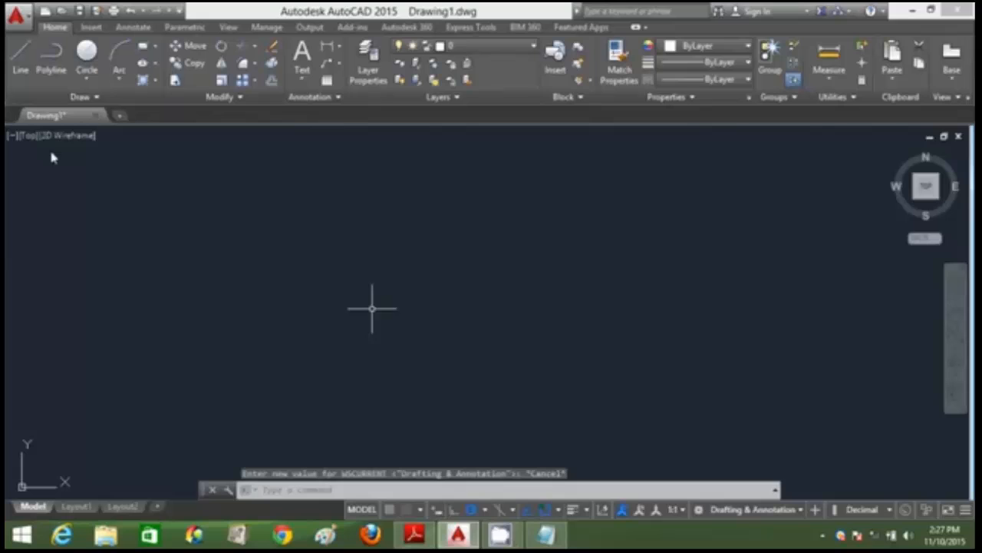
pyautogui.click(441, 342)
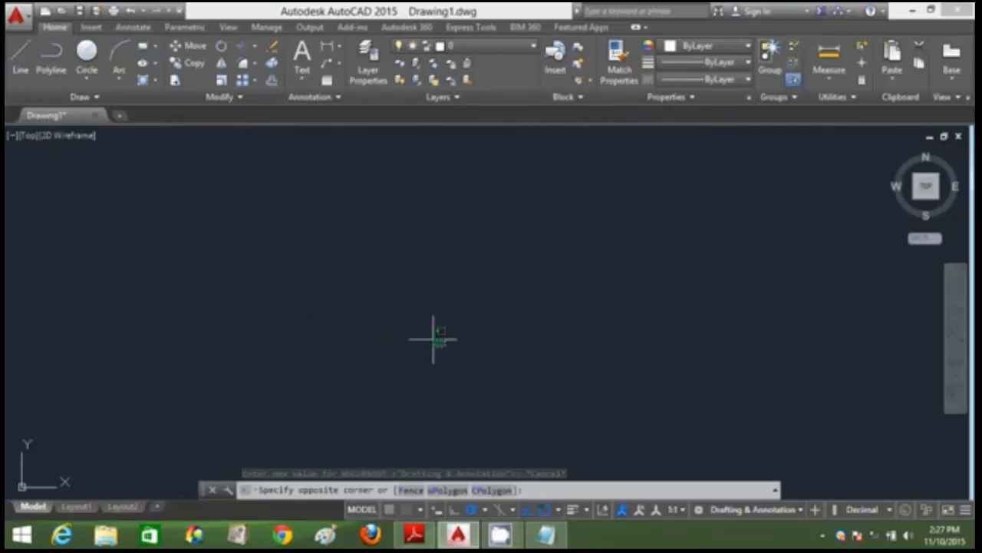
pyautogui.click(180, 228)
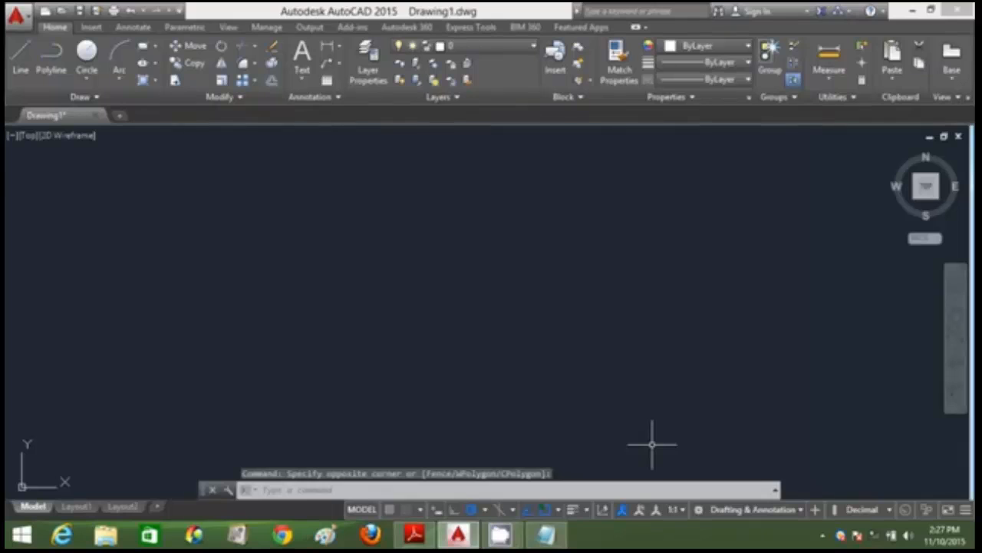
pyautogui.click(800, 510)
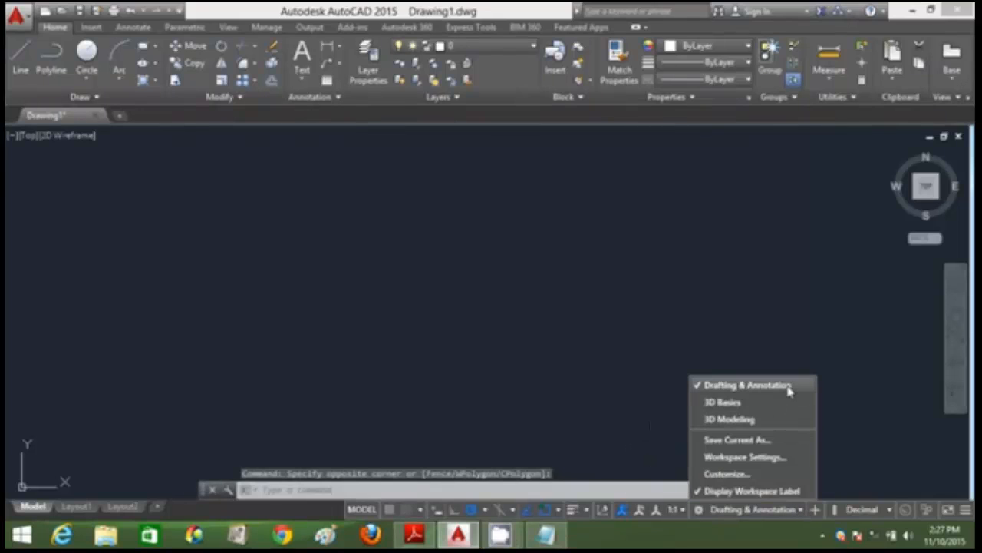
pyautogui.click(690, 309)
pyautogui.click(577, 355)
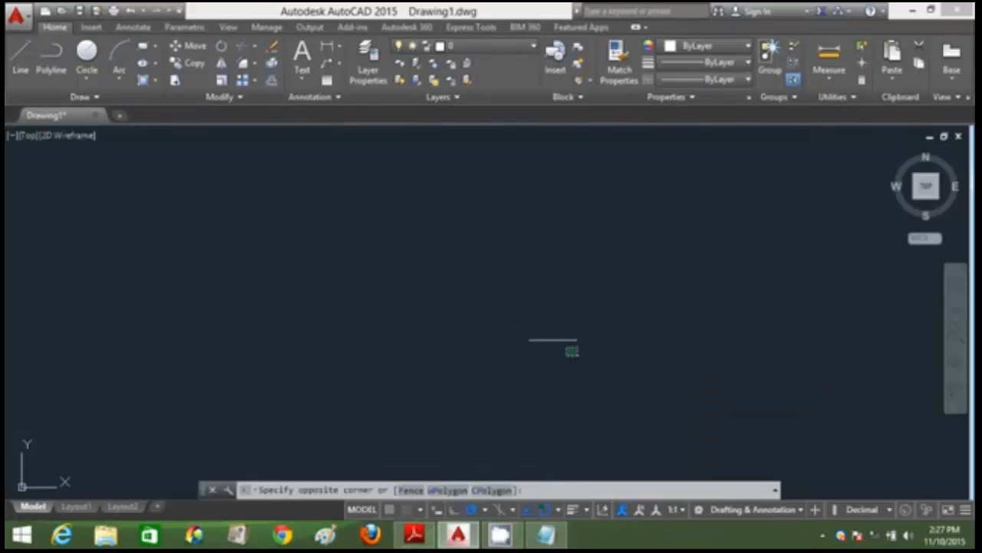
pyautogui.click(429, 289)
# - Examine the office floor plan PDF in Adobe Reader and return to the AutoCAD drawing
pyautogui.click(425, 456)
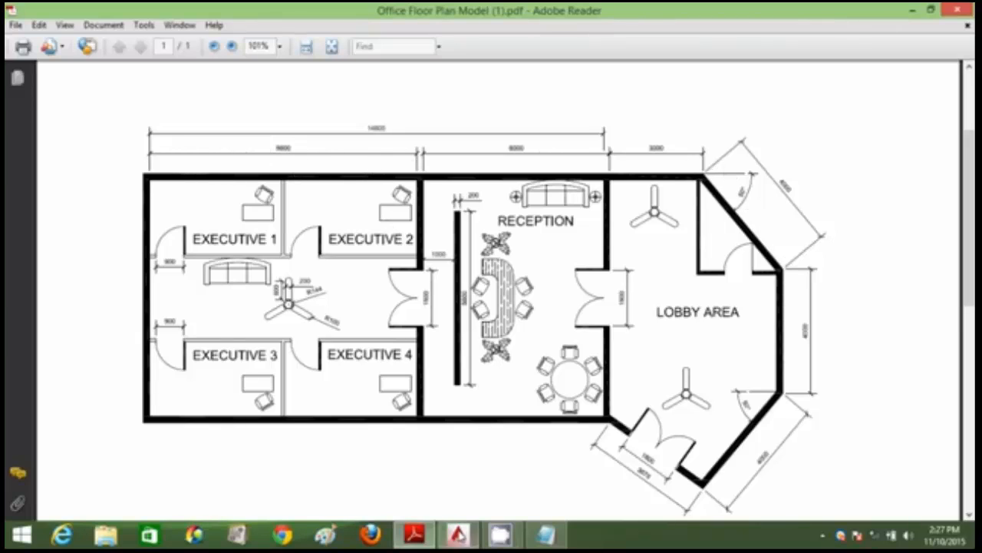
pyautogui.moveTo(459, 535)
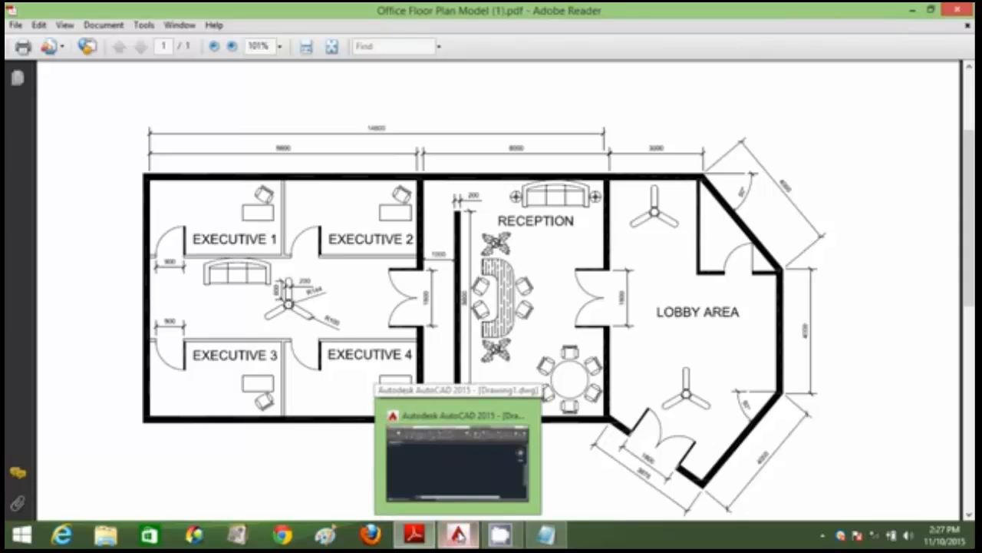
pyautogui.click(459, 453)
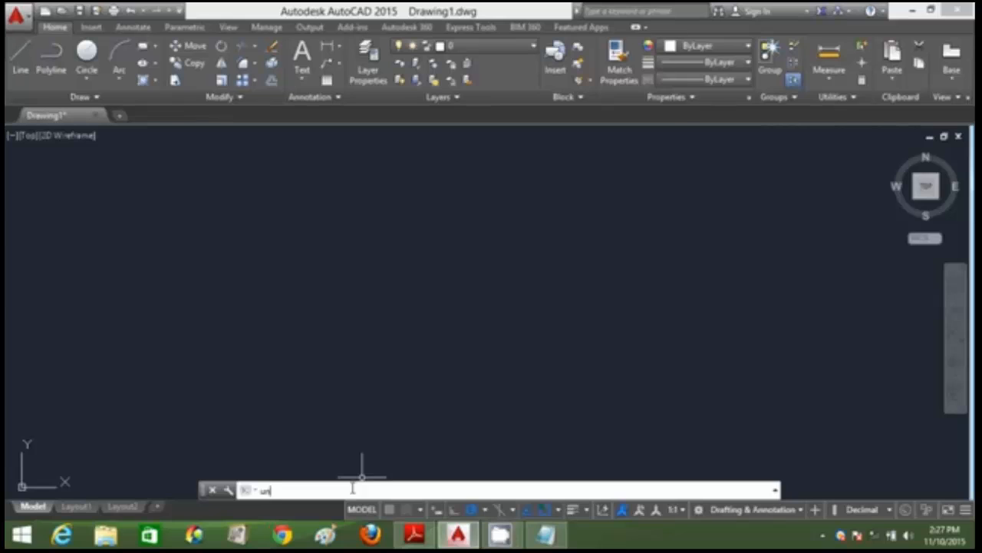
# - Set the drawing units' insertion scale to Millimeters and accept the settings
pyautogui.write('units')
pyautogui.press('Return')
pyautogui.click(427, 274)
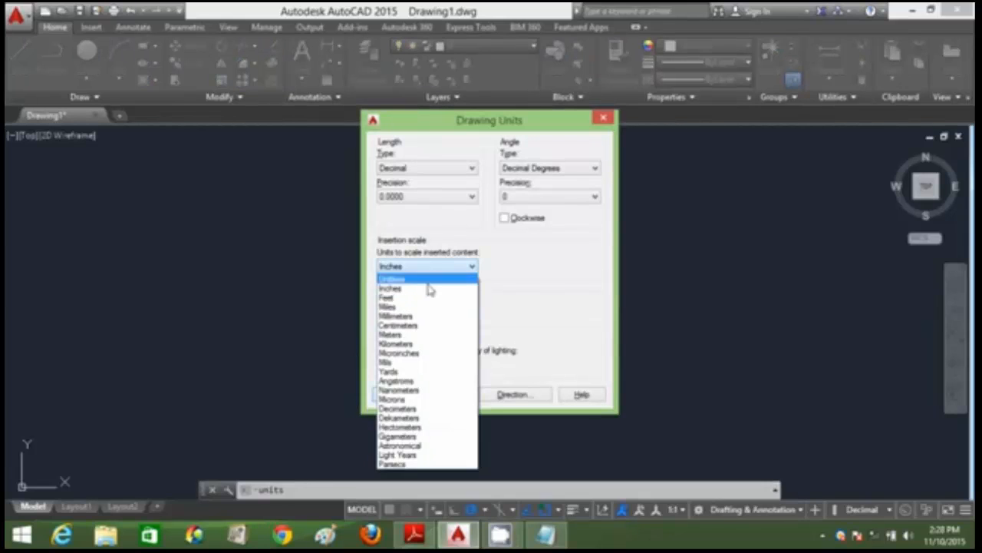
pyautogui.click(428, 315)
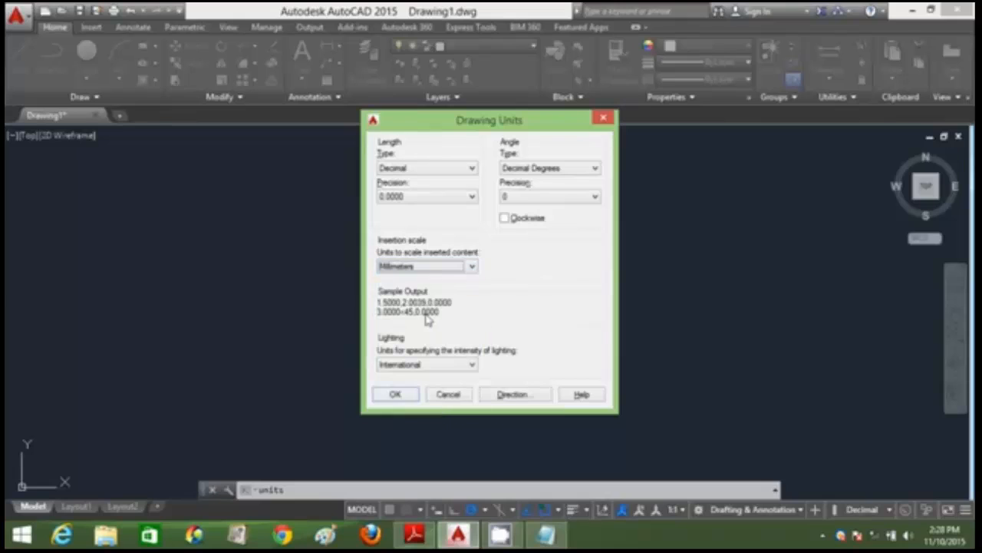
pyautogui.click(395, 395)
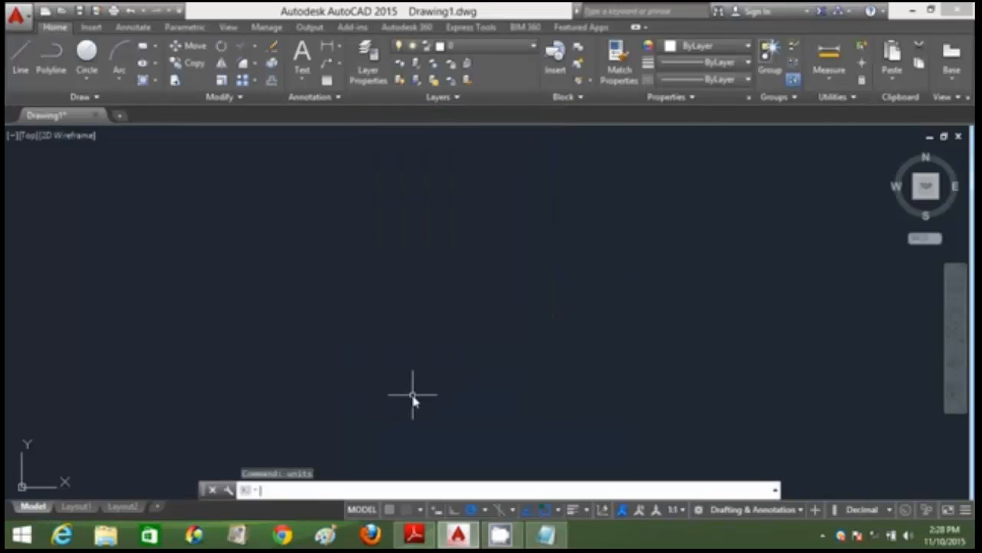
# - Reopen the drawing units and select Millimeters again as the scale for inserted content
pyautogui.write('unit')
pyautogui.press('Return')
pyautogui.click(434, 266)
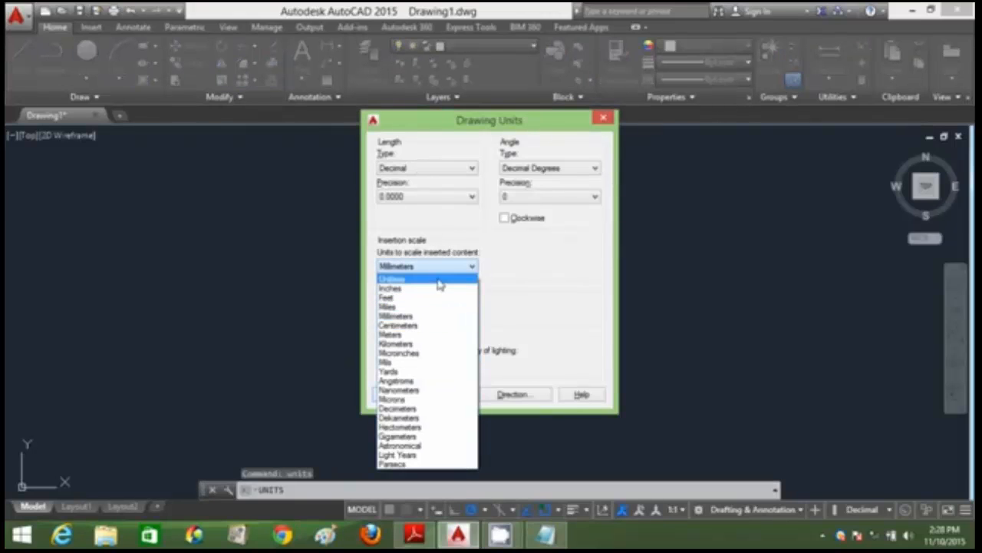
pyautogui.click(436, 316)
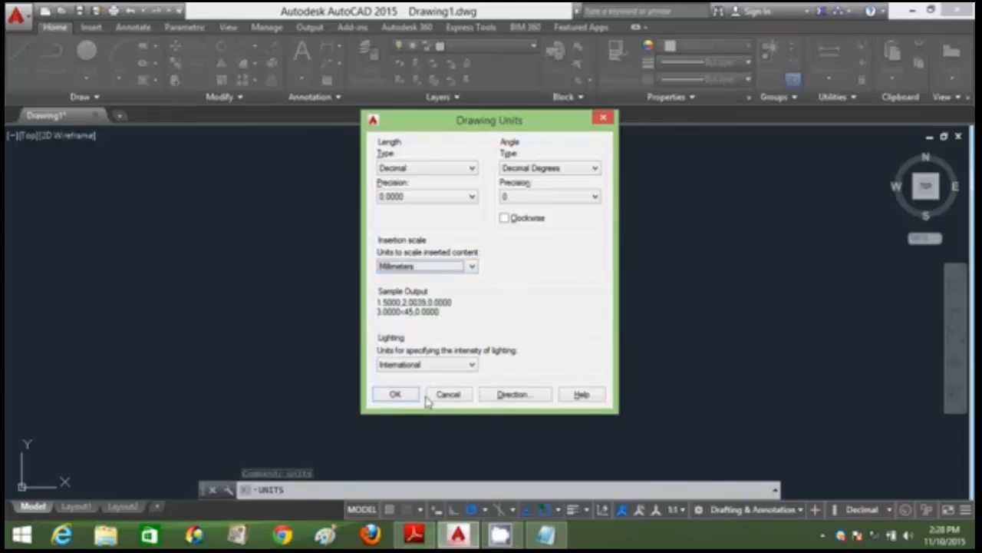
pyautogui.click(396, 395)
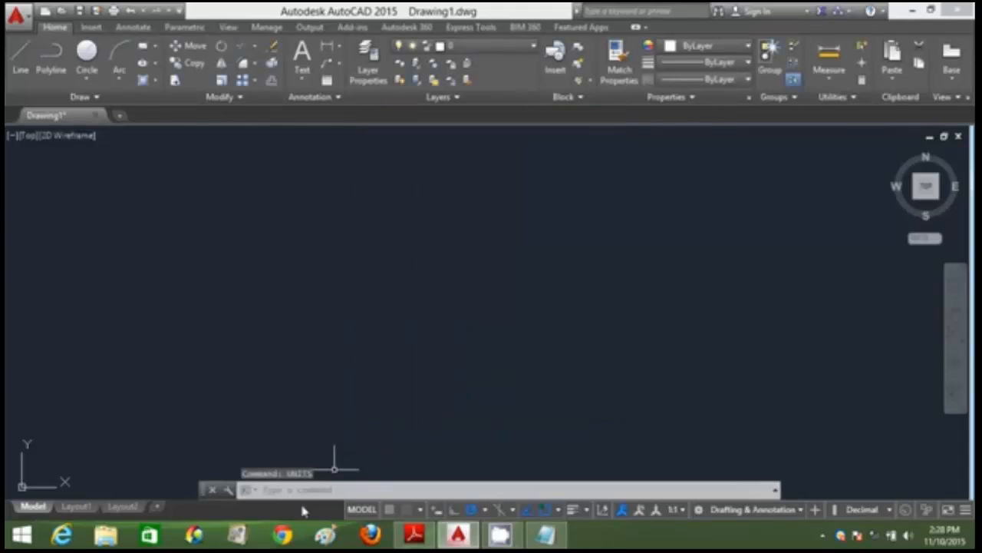
# - Set the drawing limits from 0,0 to 15000,15000 and zoom to all
pyautogui.click(314, 492)
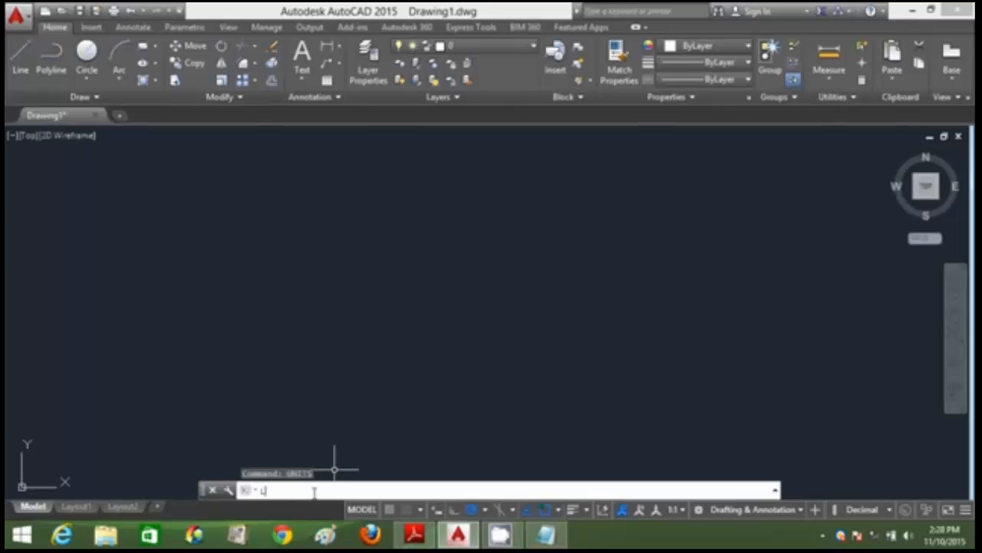
pyautogui.write('S')
pyautogui.press('Return')
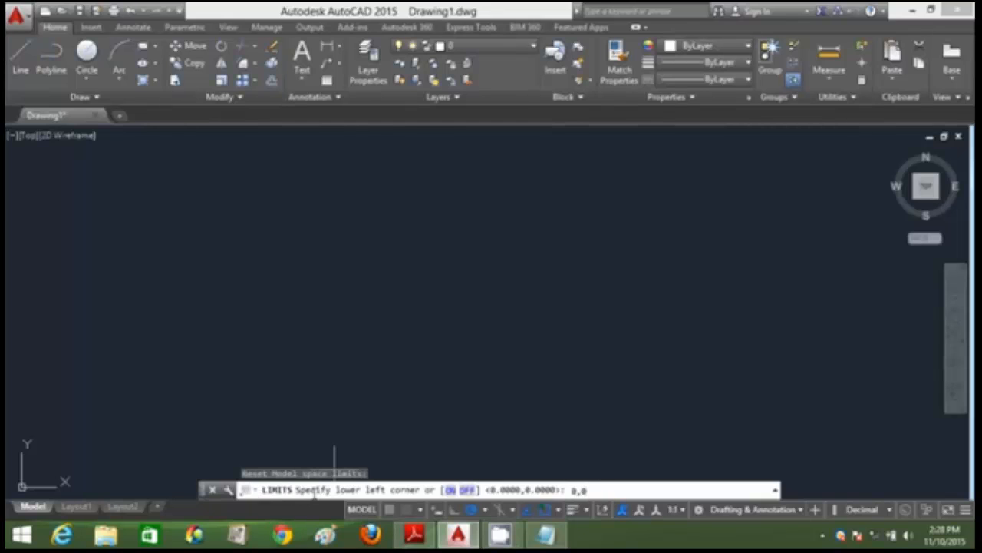
pyautogui.press('Return')
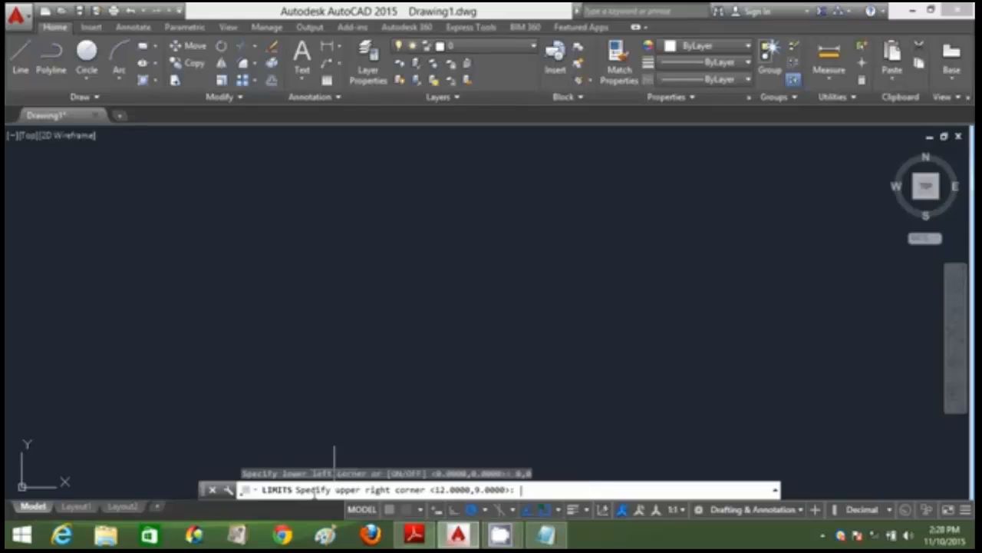
pyautogui.click(415, 535)
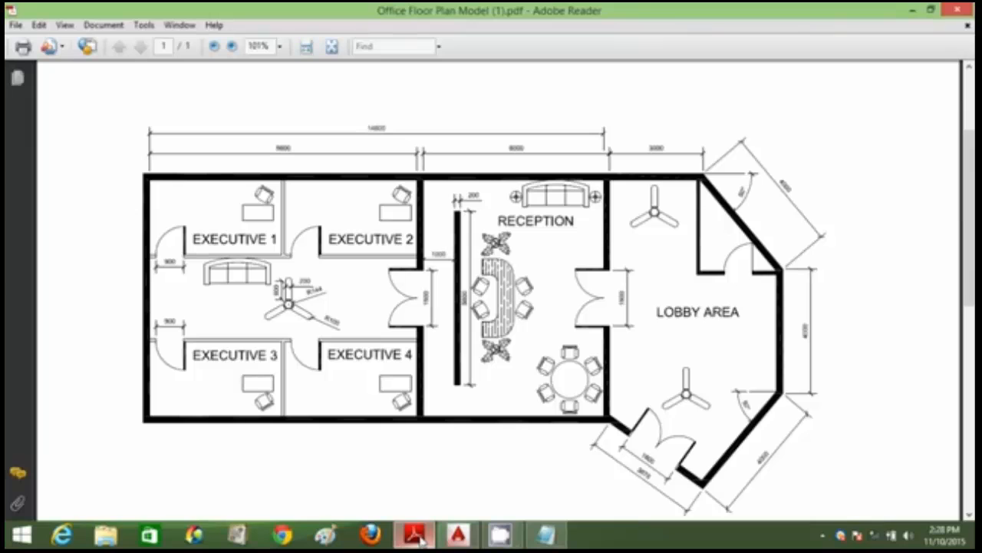
pyautogui.click(417, 537)
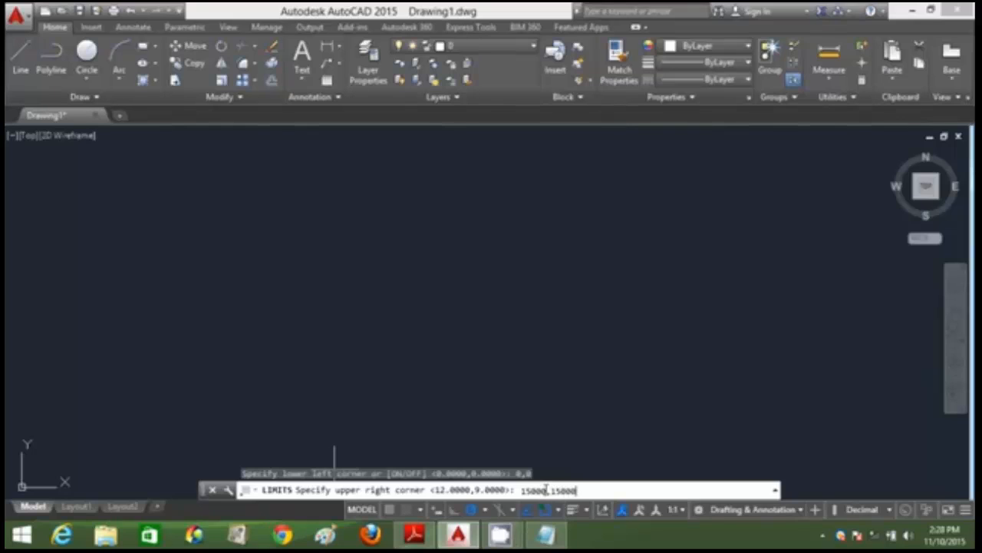
pyautogui.press('Return')
pyautogui.write('z')
pyautogui.press('Return')
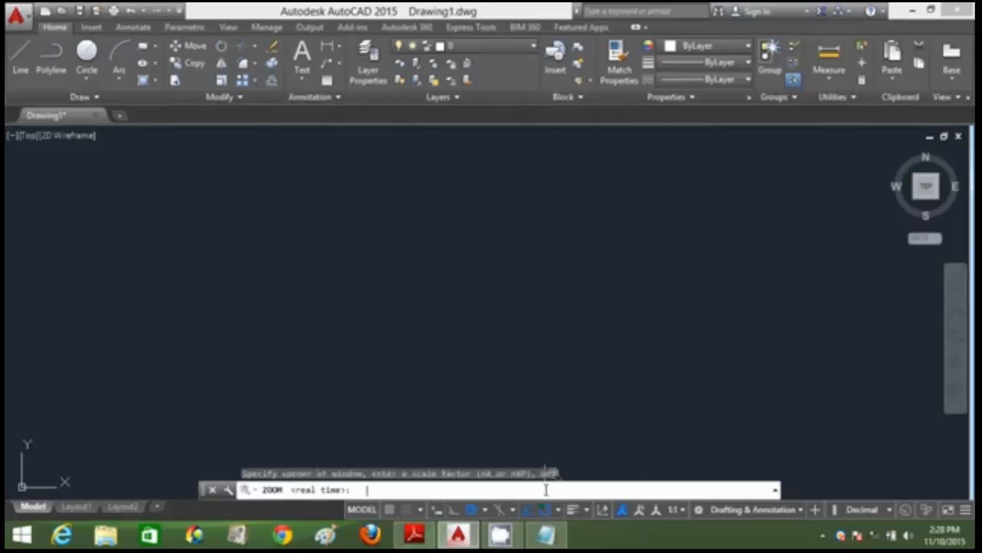
pyautogui.press('Return')
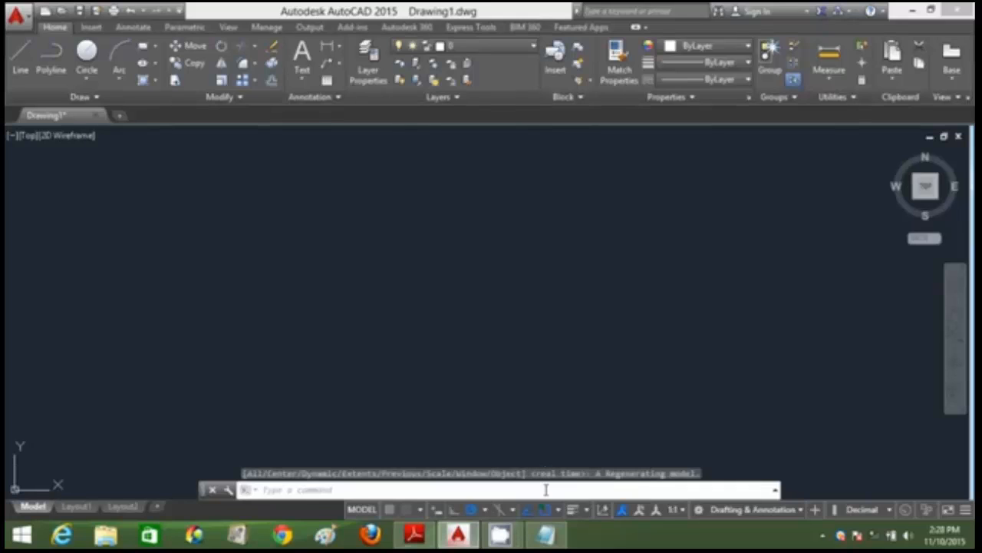
# - Enlarge the office floor plan PDF to 125% in Adobe Reader, examine the executive area's dimensions and return to AutoCAD
pyautogui.click(415, 535)
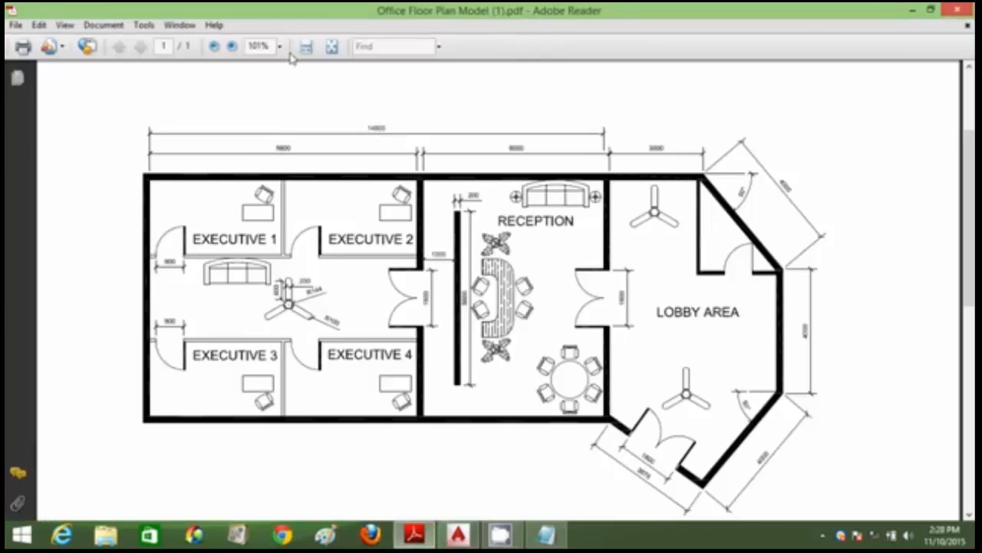
pyautogui.click(233, 47)
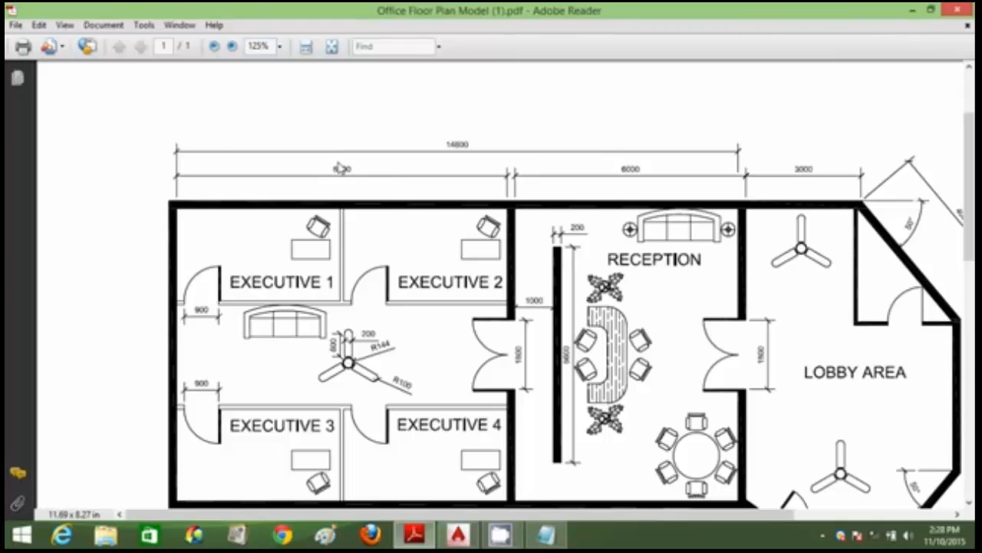
pyautogui.scroll(-1, 388, 212)
pyautogui.scroll(-1, 387, 212)
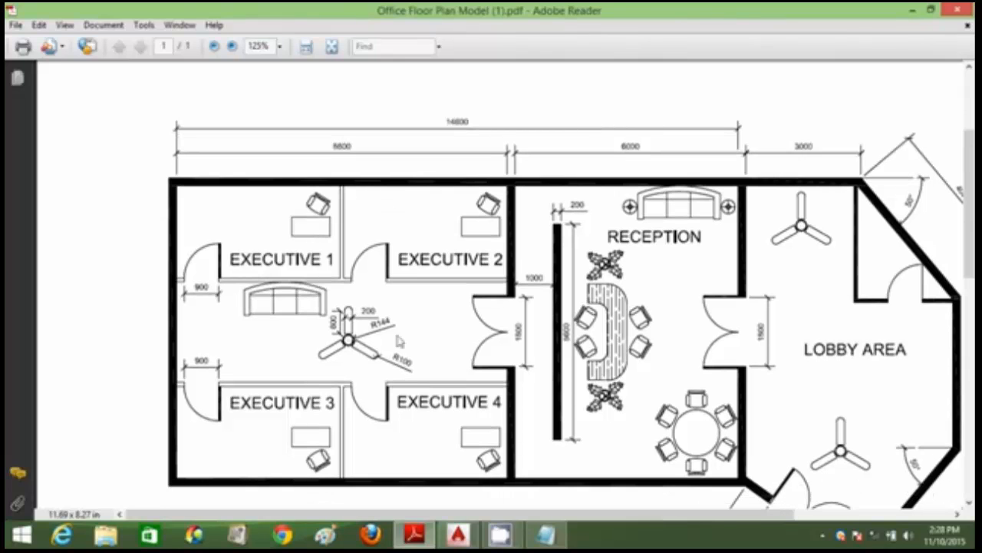
pyautogui.click(458, 535)
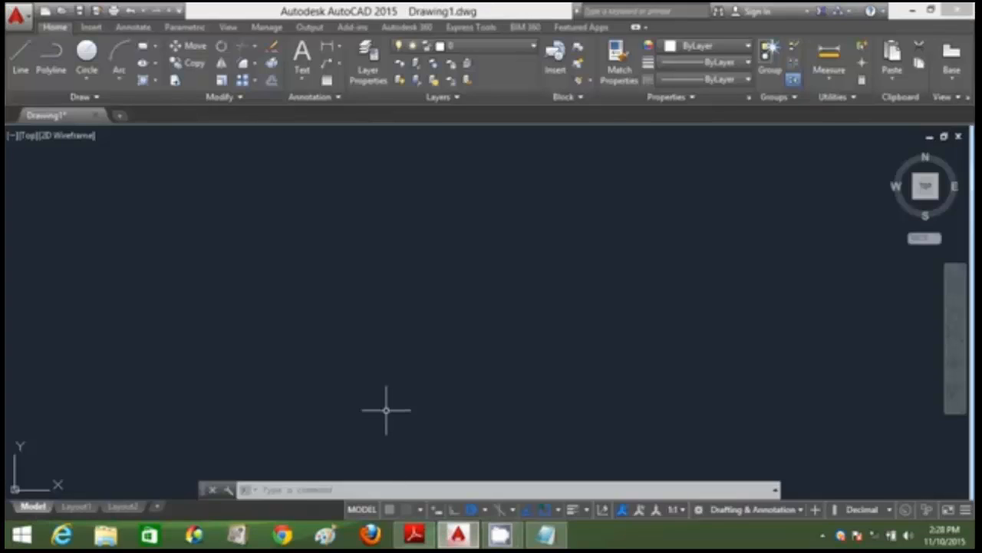
# - Draw the executive area's outline with lines as a closed rectangle 8600 wide and 8000 high
pyautogui.click(23, 57)
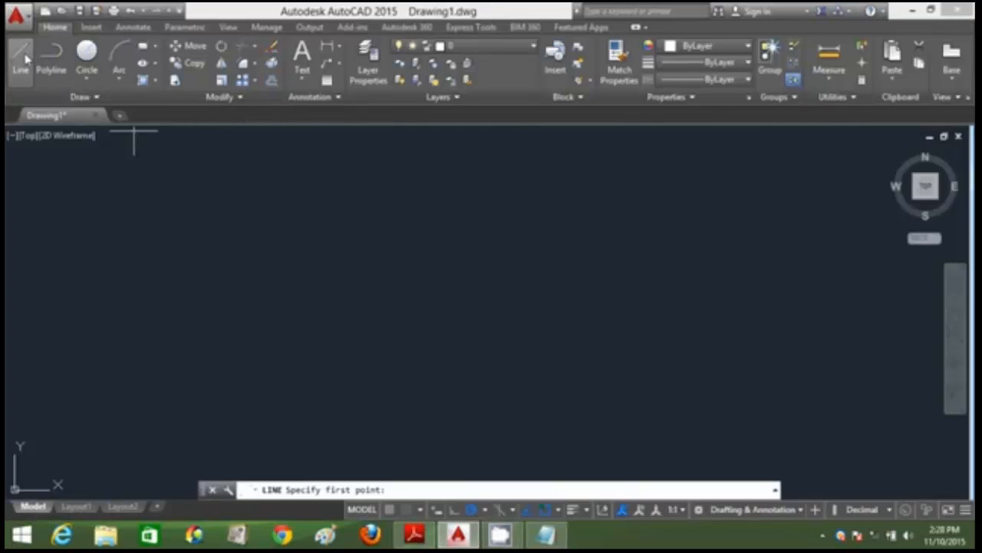
pyautogui.click(252, 203)
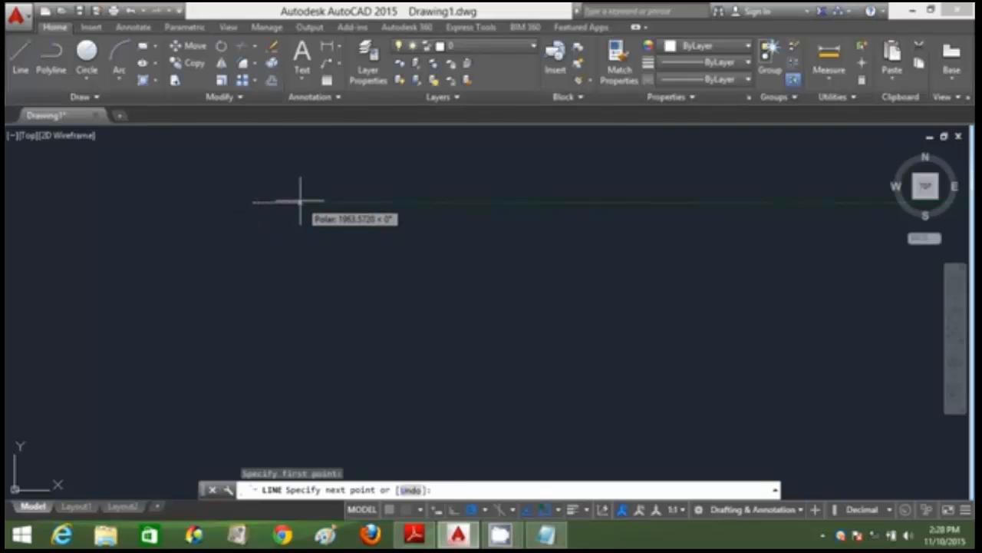
pyautogui.write('8600')
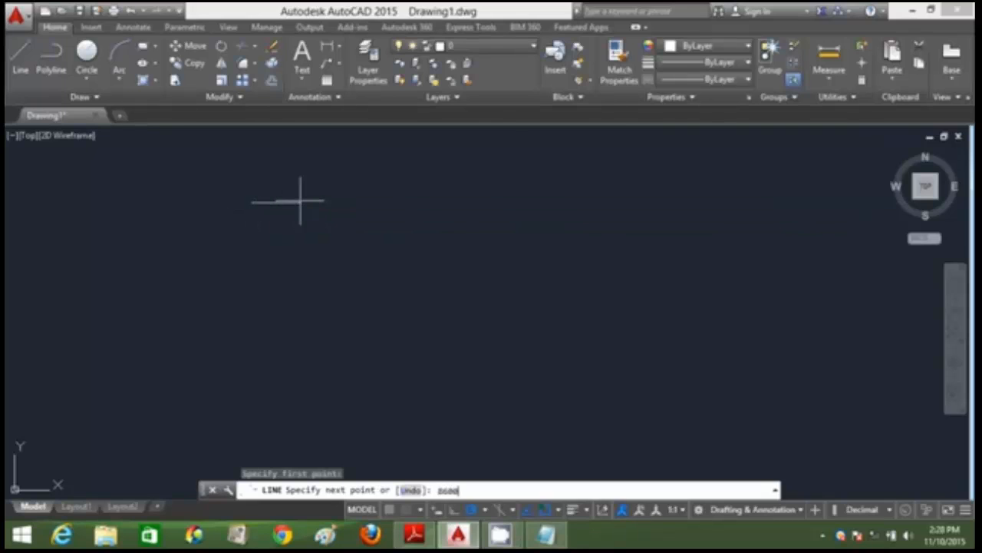
pyautogui.press('Return')
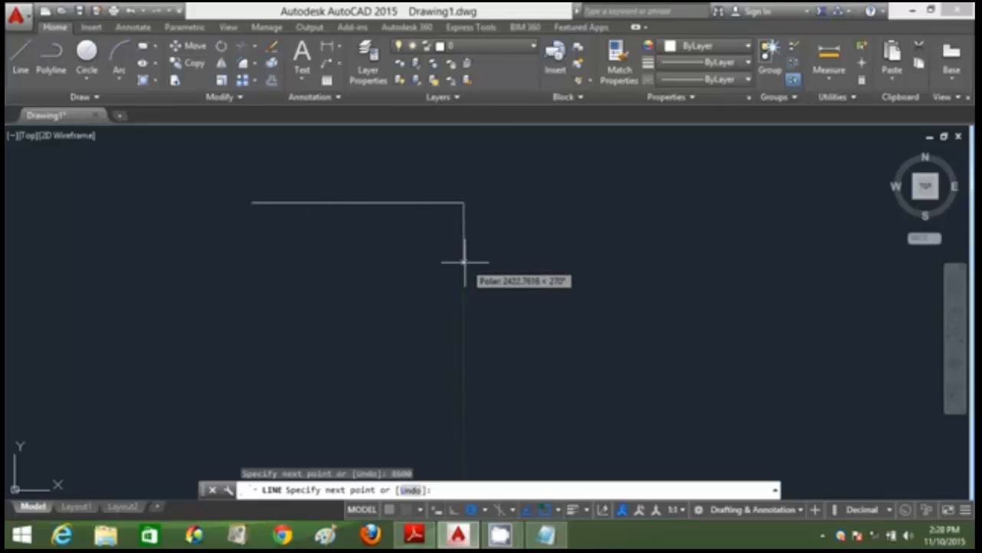
pyautogui.click(415, 535)
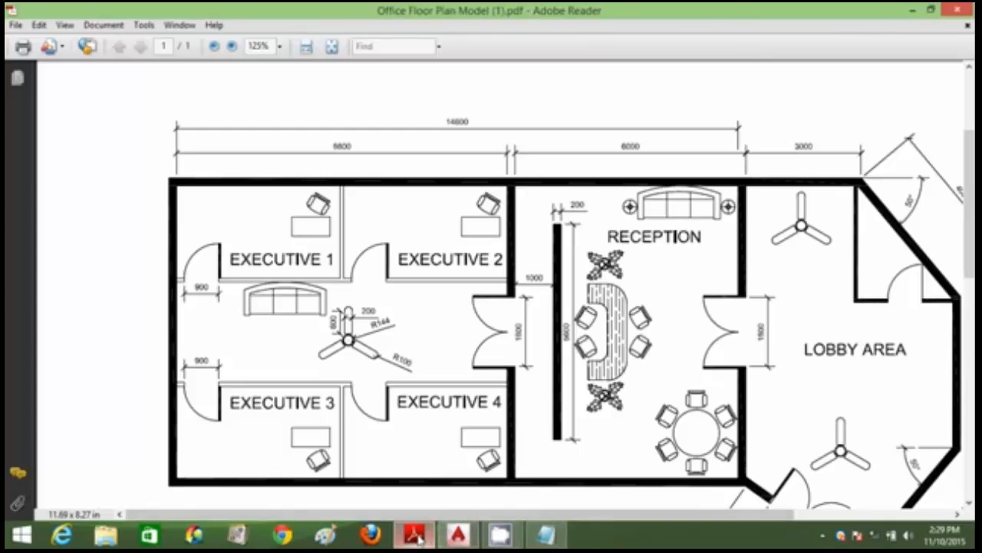
pyautogui.click(458, 535)
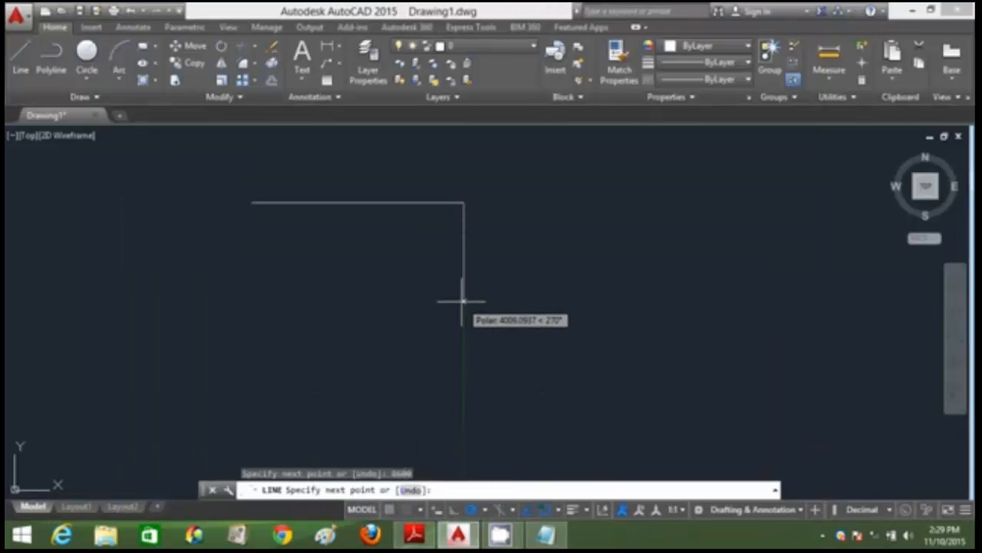
pyautogui.write('a')
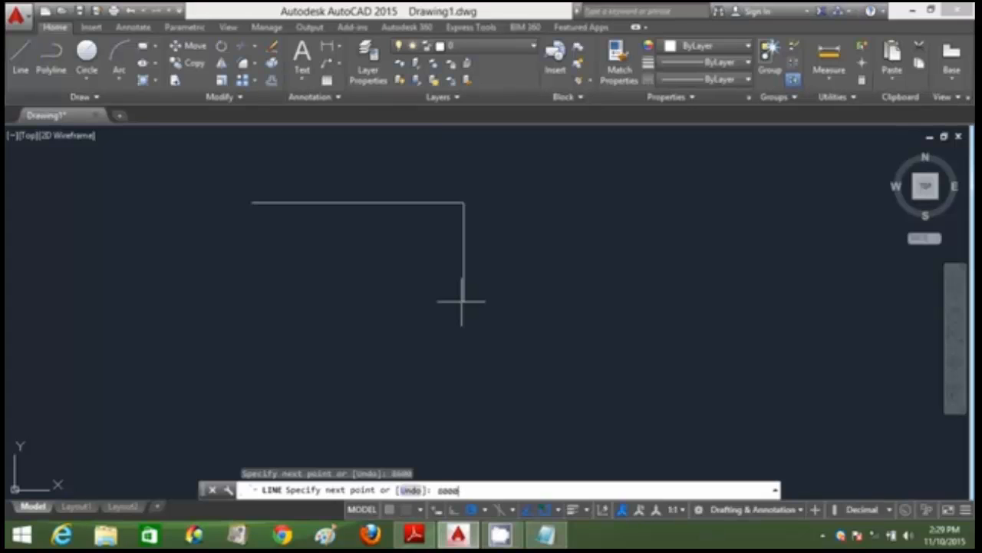
pyautogui.write('000')
pyautogui.press('Return')
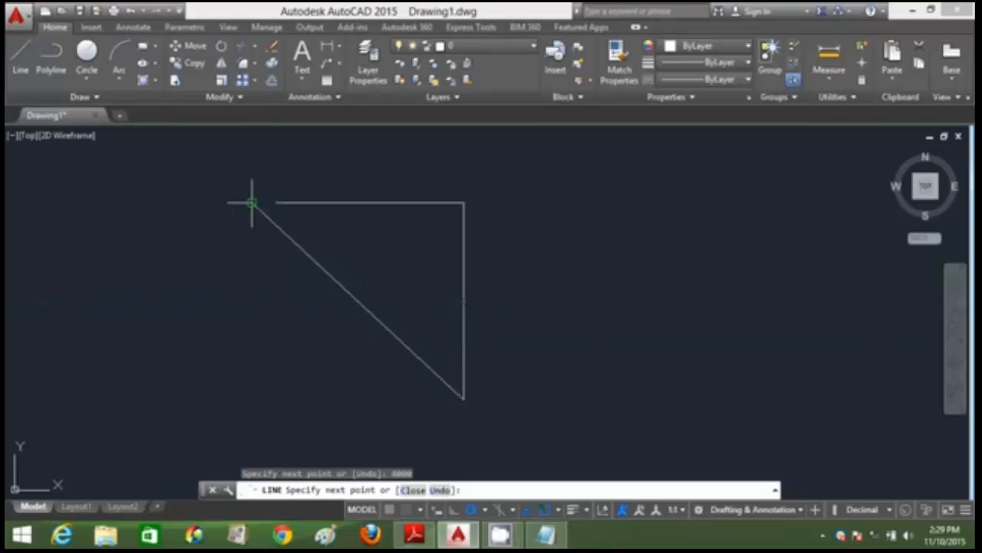
pyautogui.click(253, 399)
pyautogui.click(252, 203)
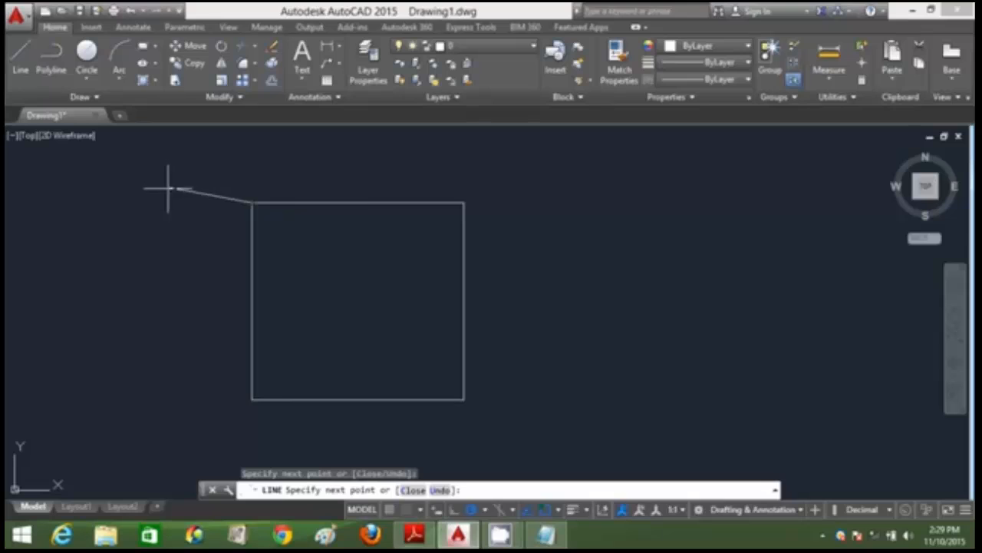
pyautogui.press('Escape')
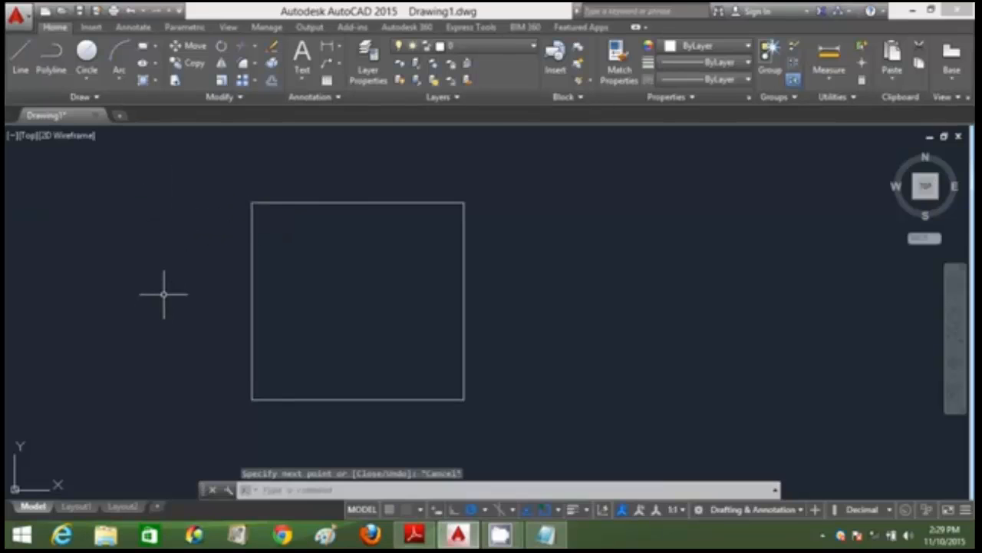
# - Check the wall layout in the floor plan PDF, then offset the rectangle's right side outward by 200 in AutoCAD
pyautogui.click(418, 539)
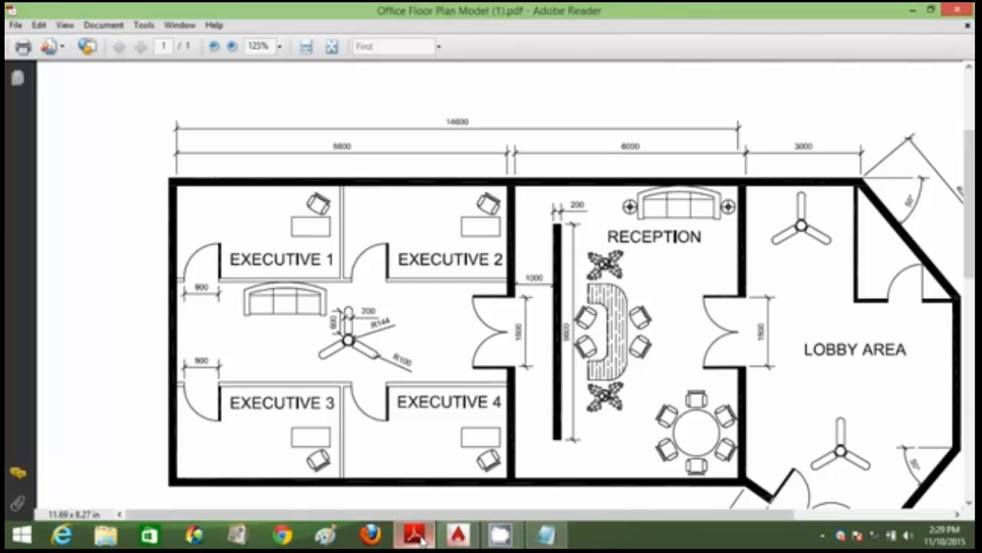
pyautogui.click(420, 540)
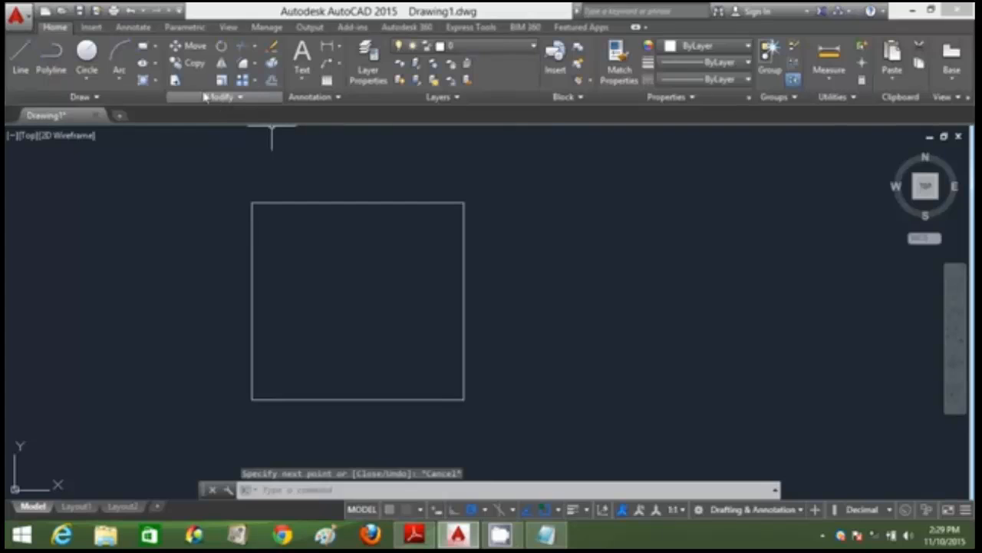
pyautogui.click(270, 84)
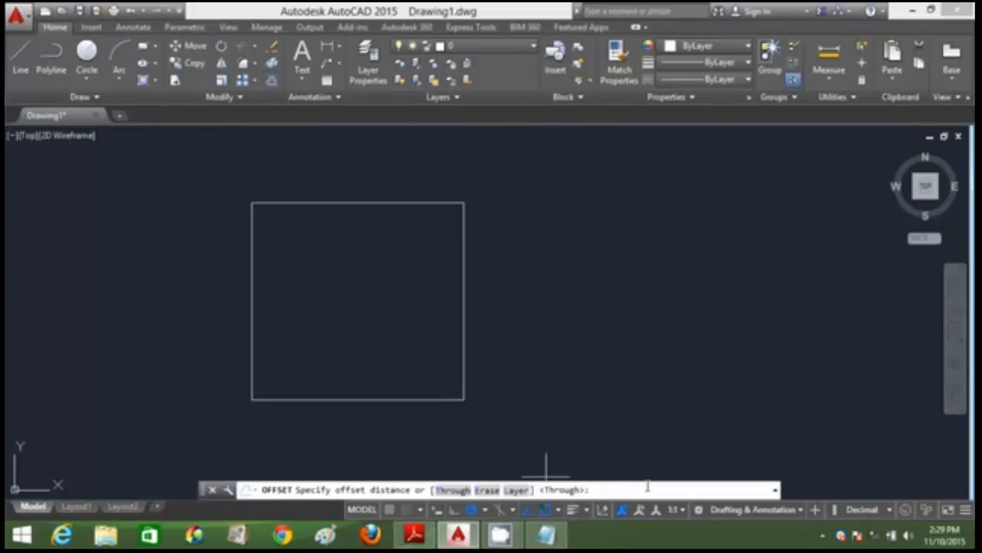
pyautogui.write('200')
pyautogui.press('Return')
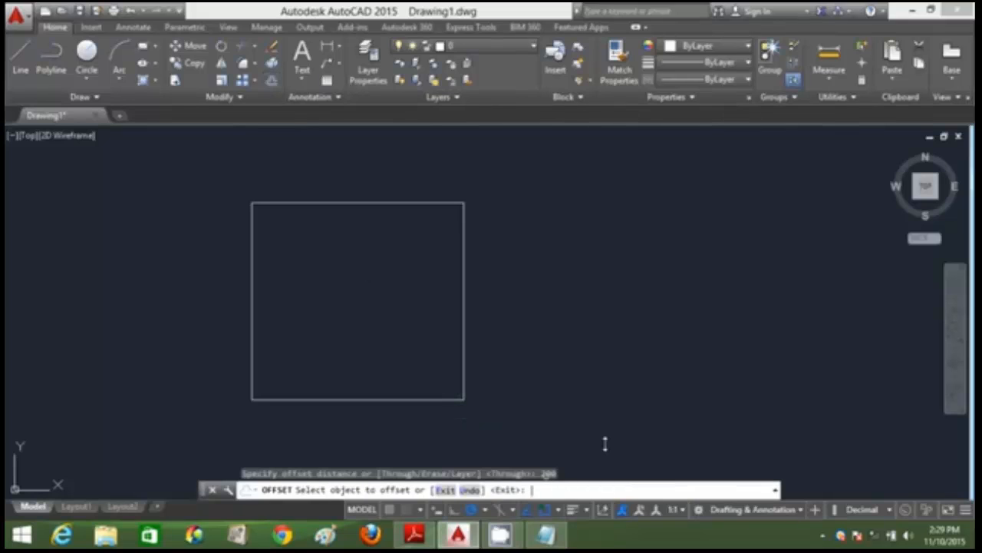
pyautogui.click(465, 299)
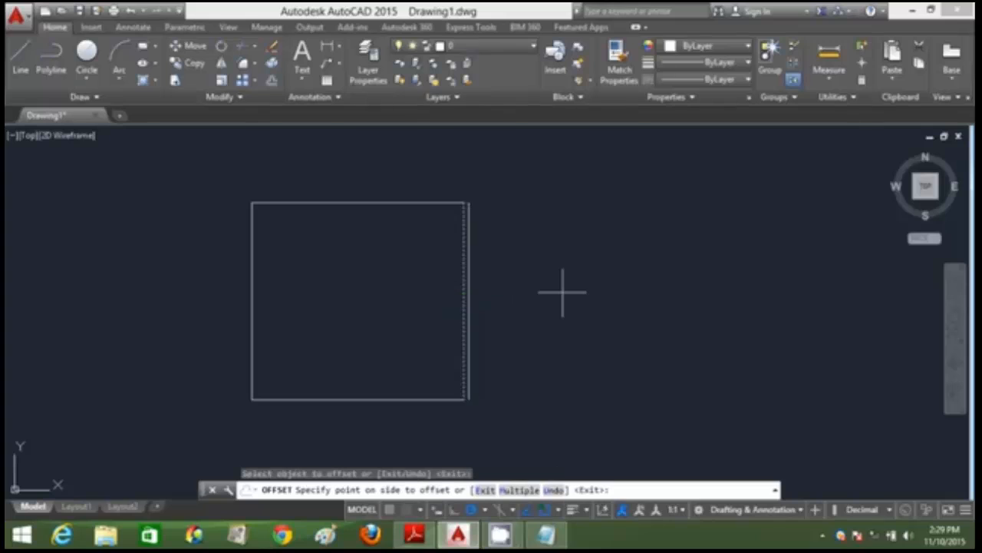
pyautogui.click(563, 292)
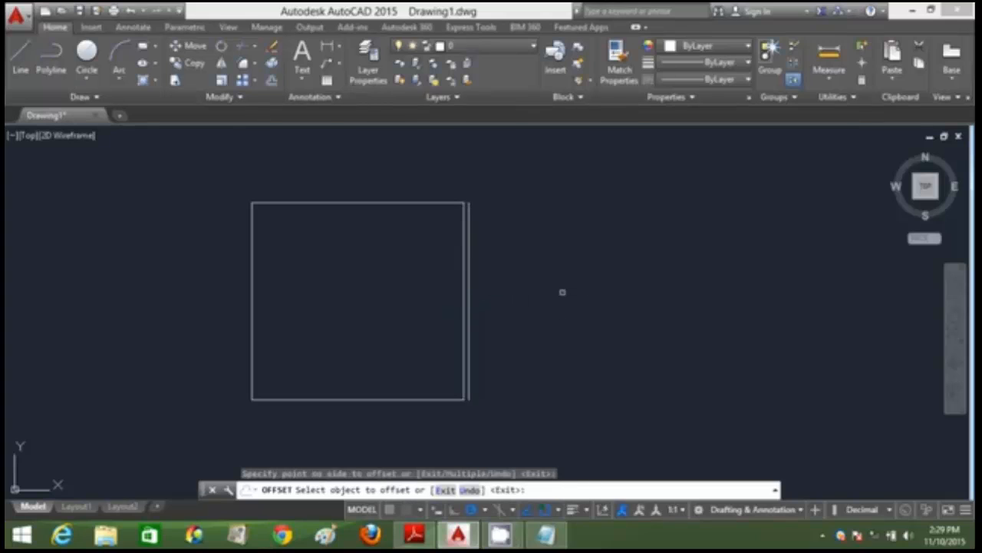
pyautogui.press('Escape')
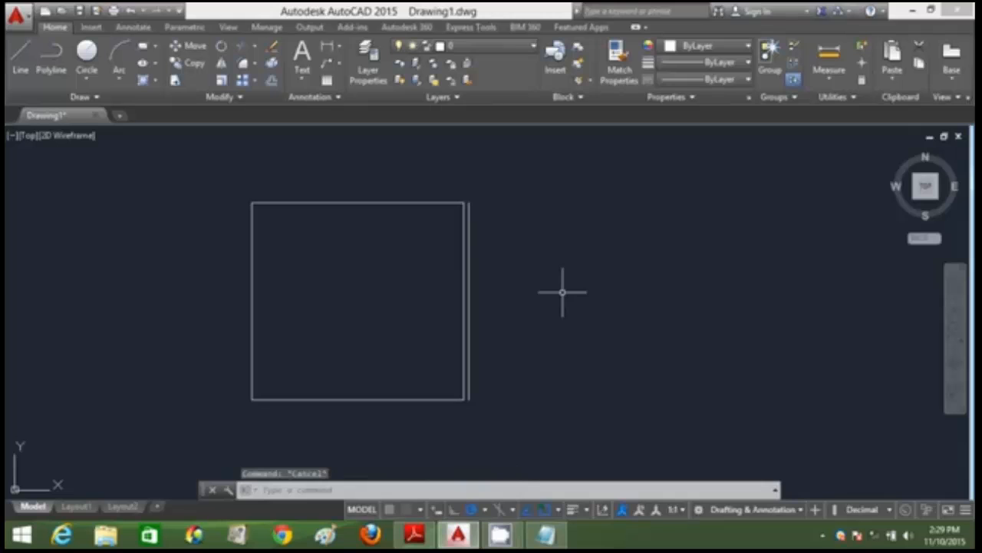
# - Check the walls in the office floor plan PDF in Adobe Reader and return to the AutoCAD drawing
pyautogui.click(458, 535)
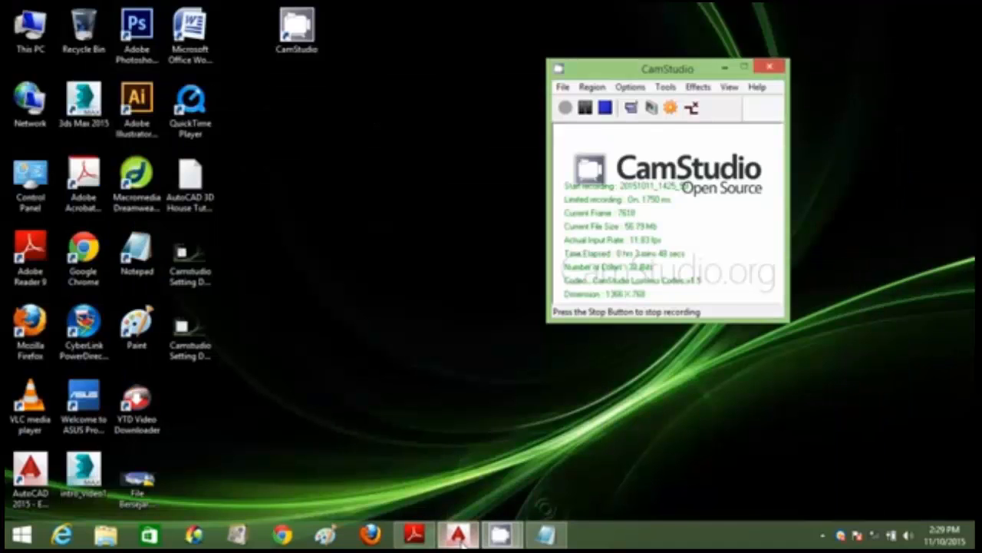
pyautogui.click(458, 535)
pyautogui.click(413, 540)
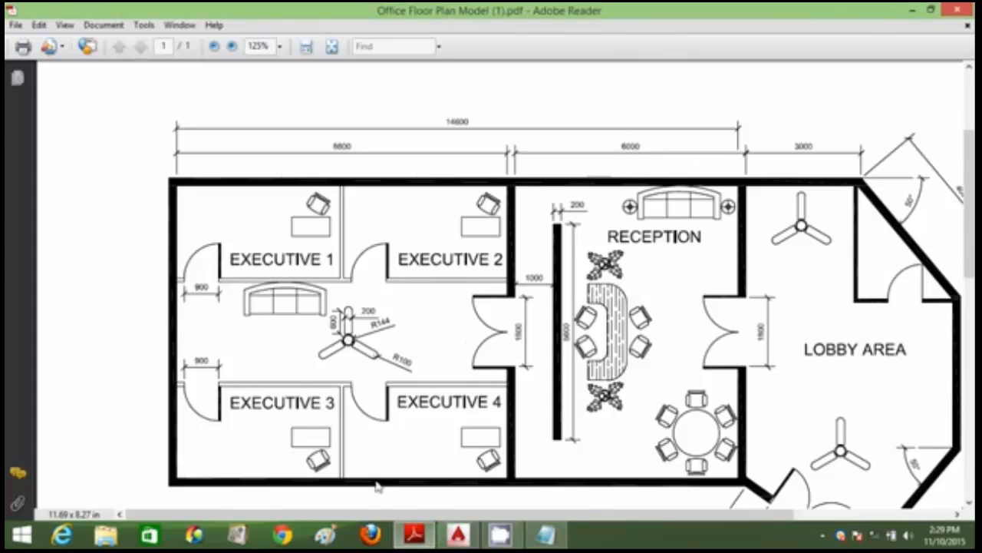
pyautogui.click(425, 537)
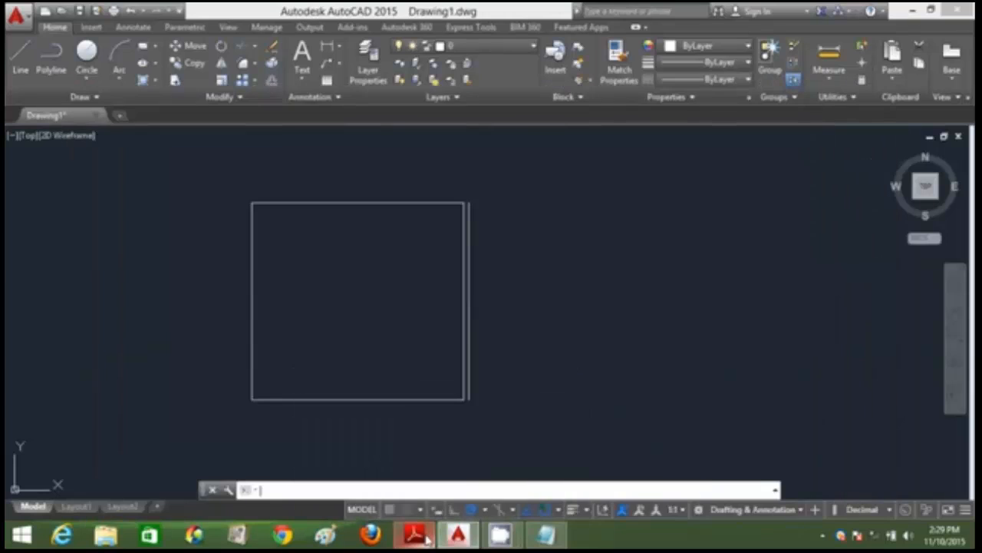
pyautogui.write('l')
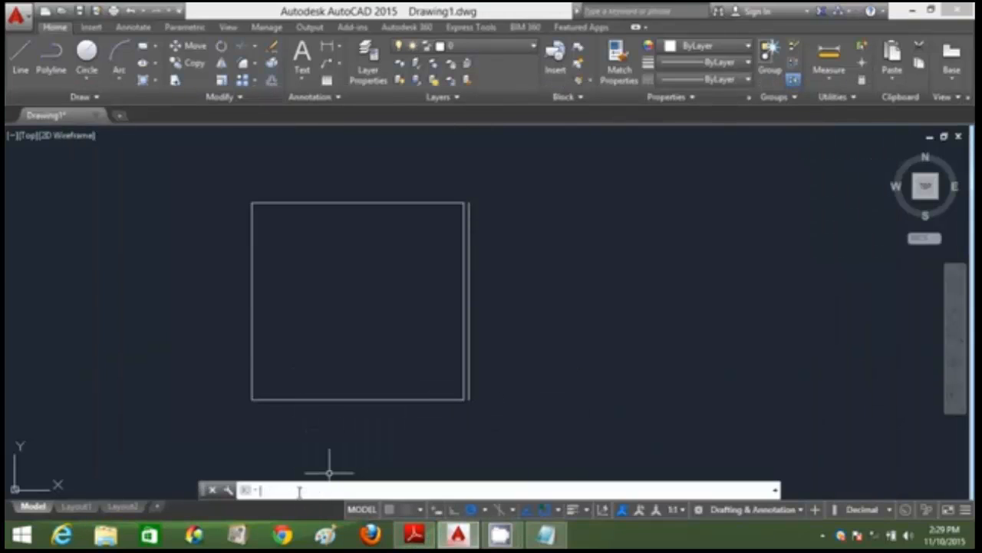
# - Draw the adjoining room's outline from the top of the dividing wall: 6000 across, down to the lower wall's level, and back to the dividing wall
pyautogui.press('Return')
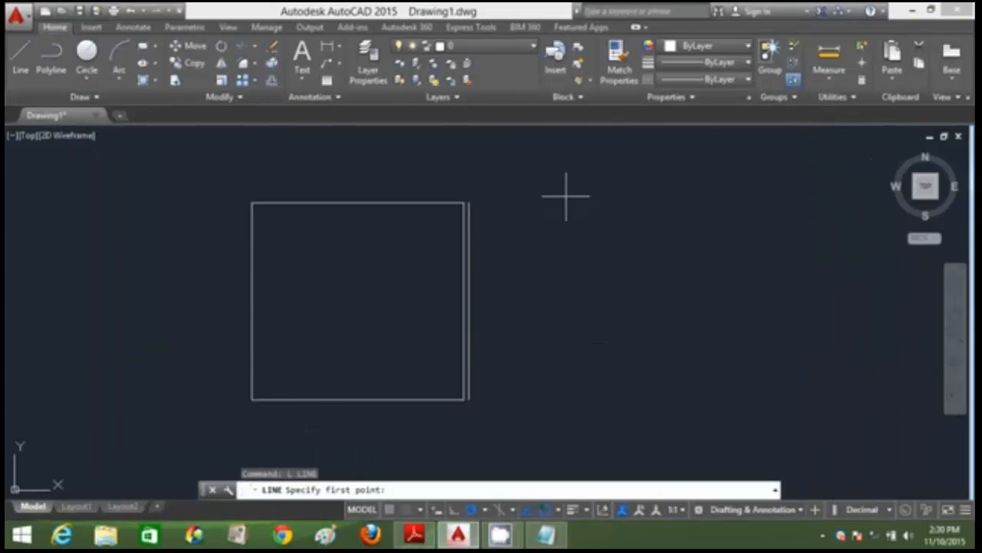
pyautogui.click(469, 203)
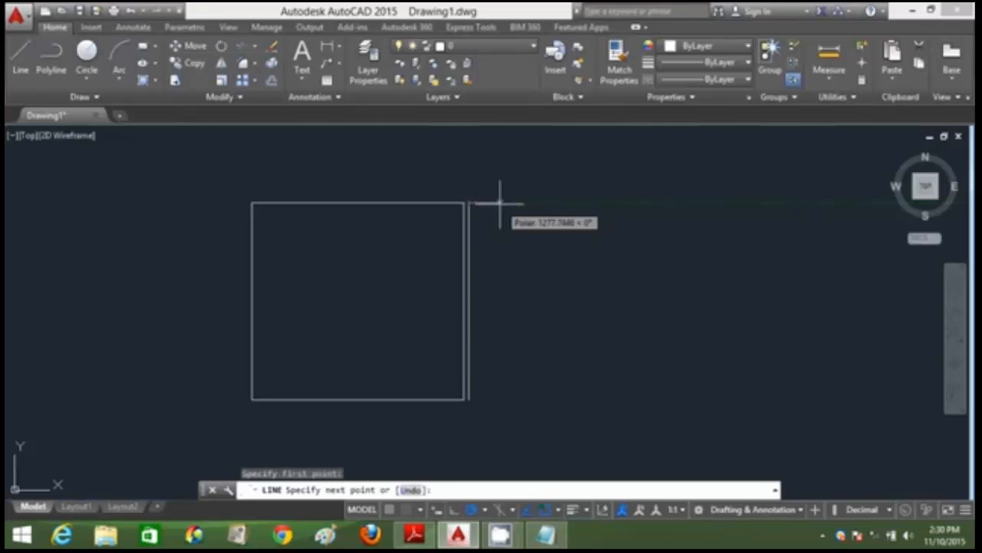
pyautogui.write('@600')
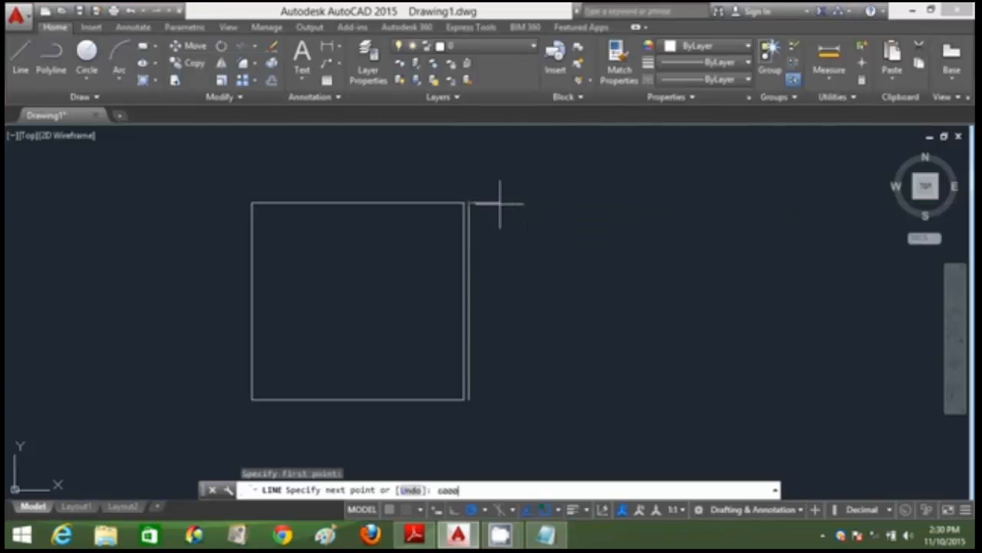
pyautogui.press('Return')
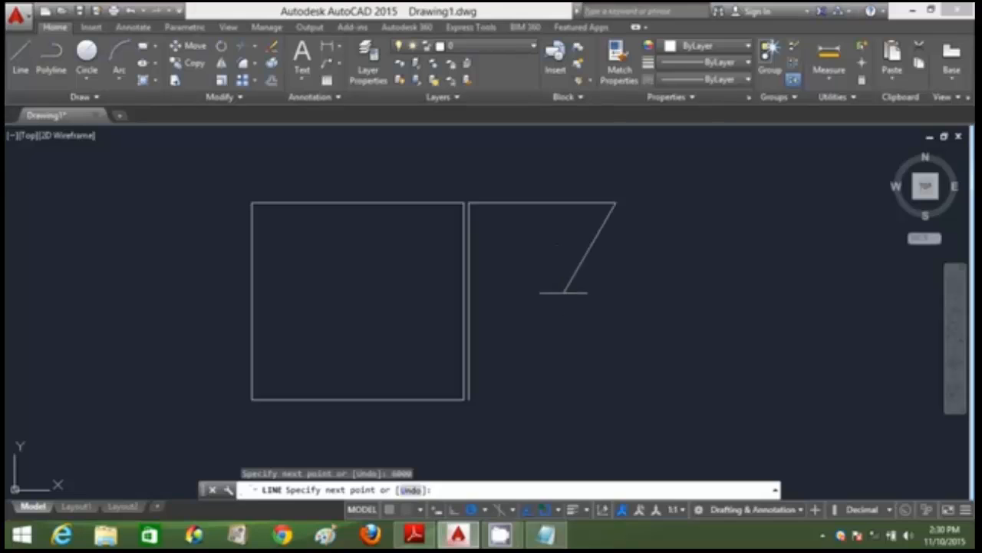
pyautogui.press('F12')
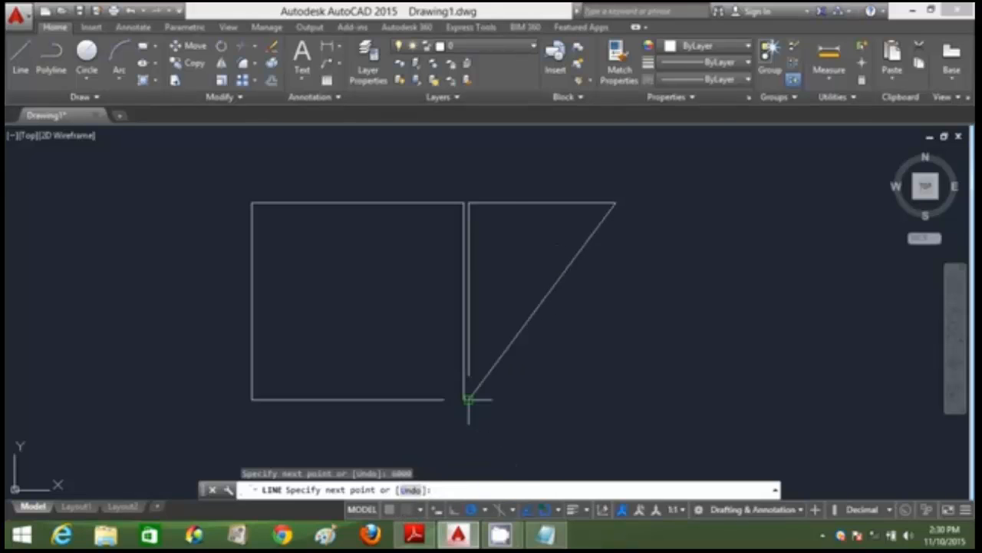
pyautogui.click(616, 399)
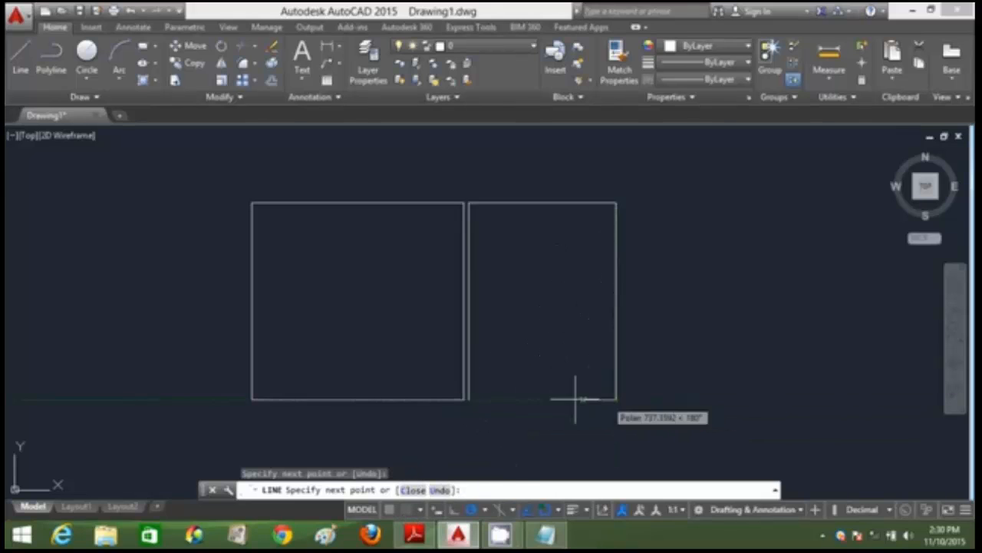
pyautogui.click(470, 399)
# - Check the office floor plan PDF in Adobe Reader for the room dimensions, and return to the AutoCAD drawing
pyautogui.click(459, 535)
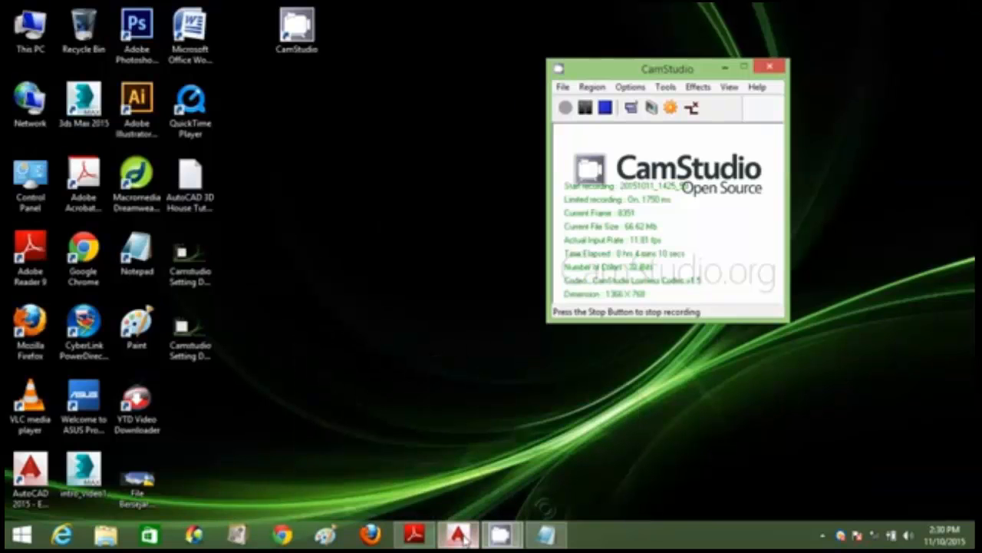
pyautogui.click(459, 536)
pyautogui.click(416, 535)
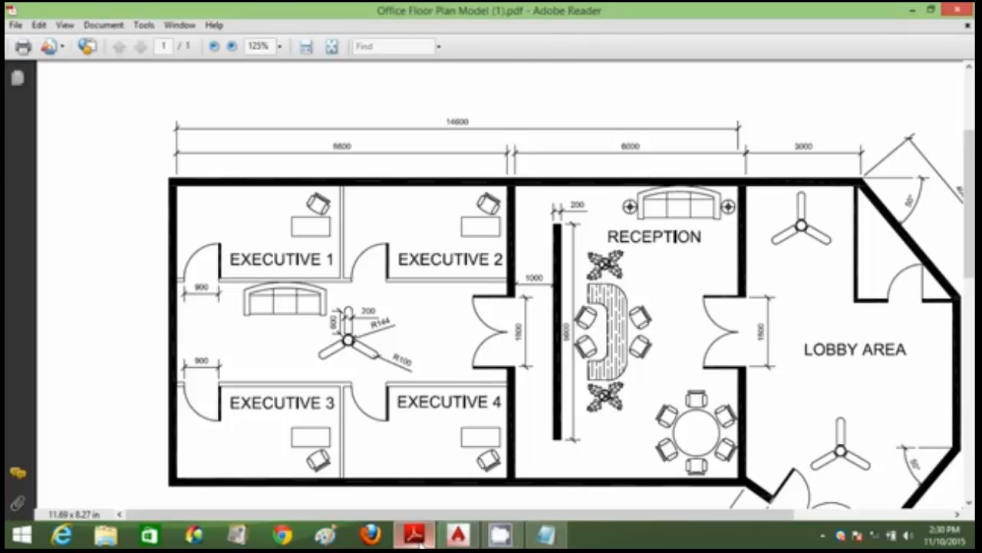
pyautogui.click(416, 535)
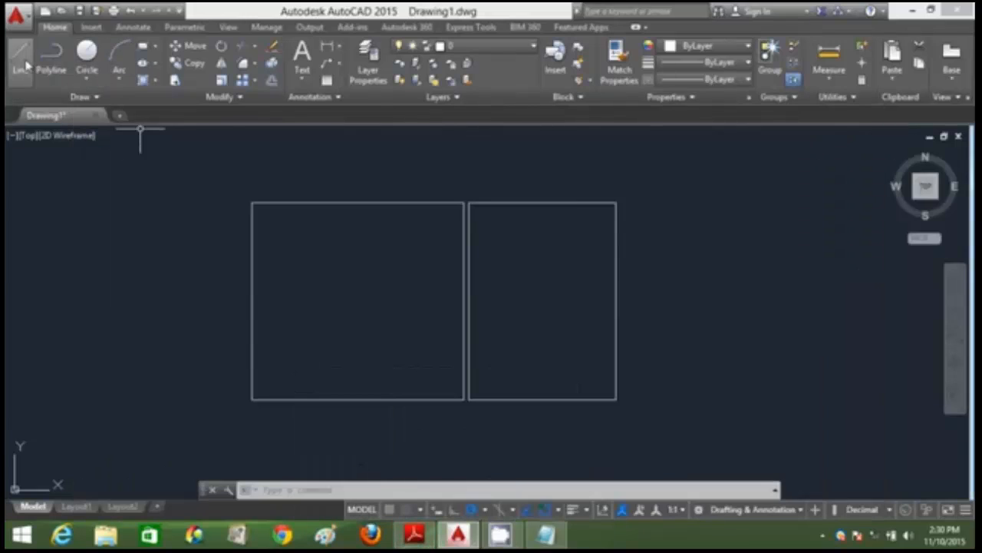
# - Draw short lines closing the upper and lower gaps between the two rooms at the ends of the dividing wall
pyautogui.click(21, 60)
pyautogui.click(468, 203)
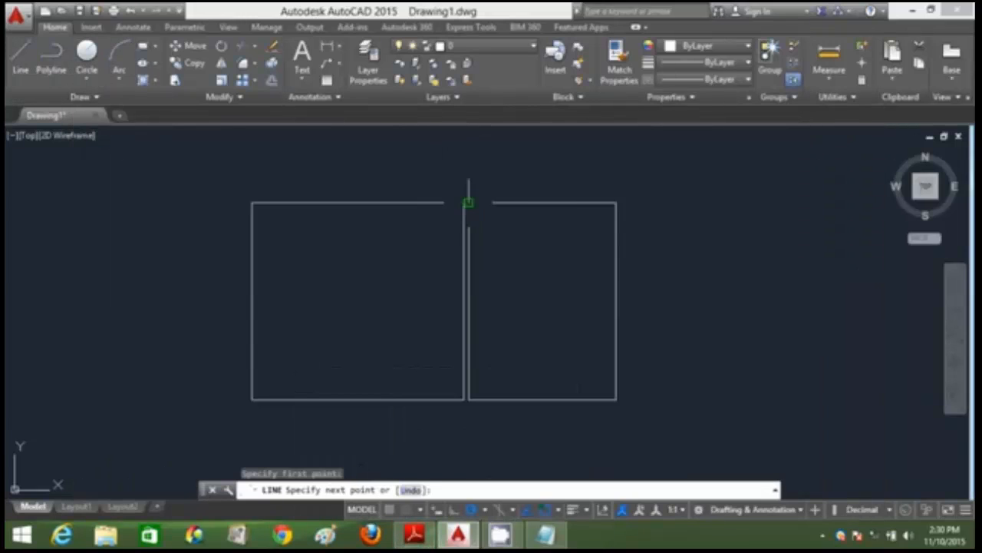
pyautogui.press('Escape')
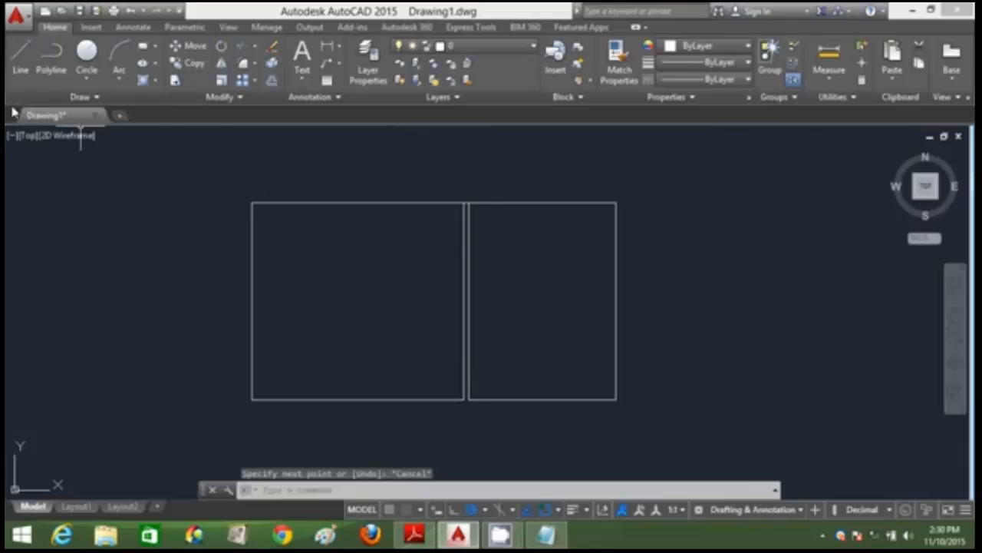
pyautogui.click(22, 60)
pyautogui.click(468, 399)
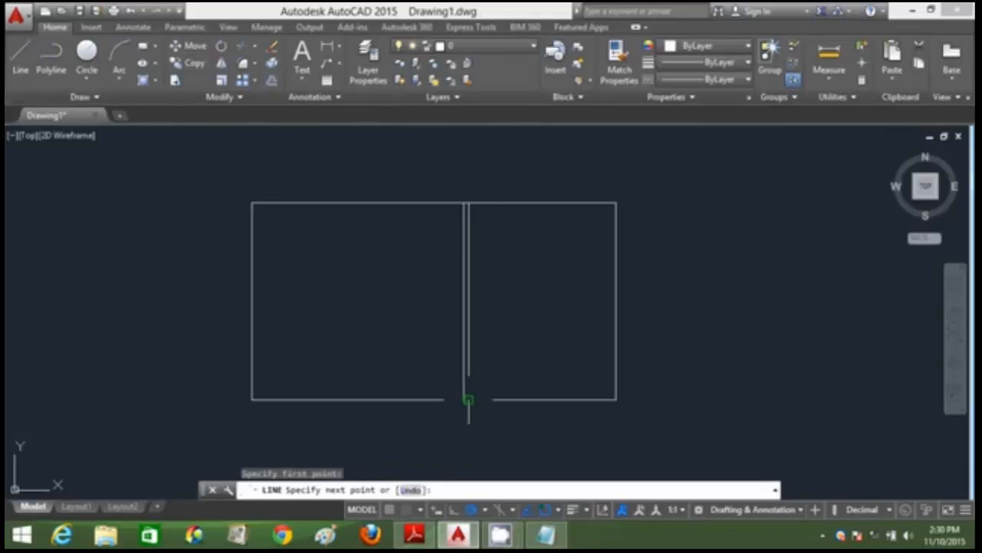
pyautogui.click(469, 399)
pyautogui.press('Escape')
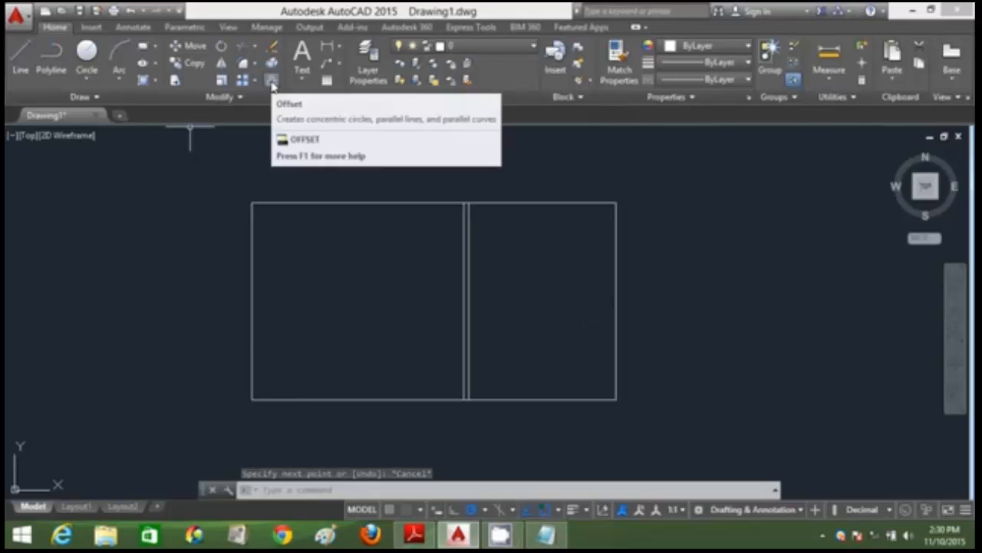
# - Offset the larger room's upper, left and lower wall lines outward by 200
pyautogui.click(282, 491)
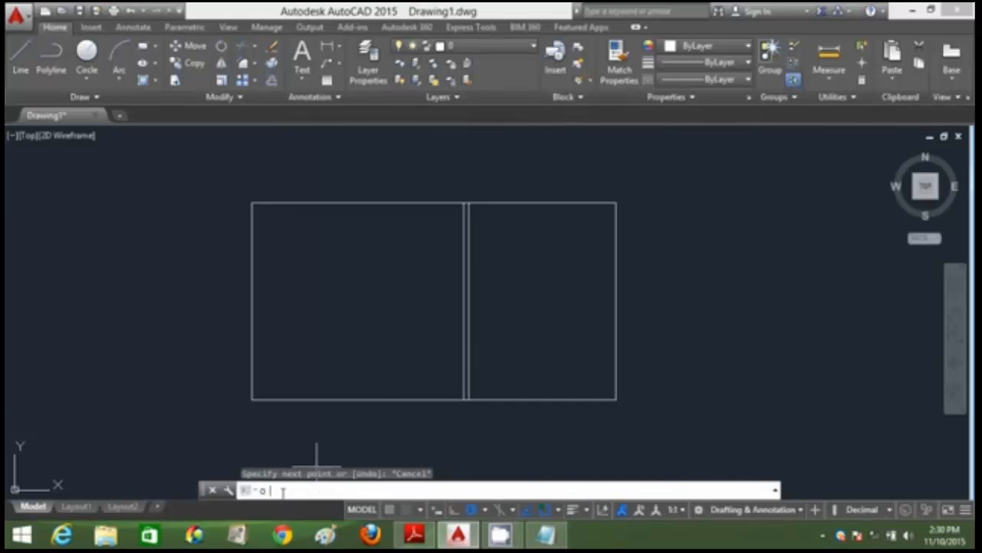
pyautogui.write('o')
pyautogui.press('Return')
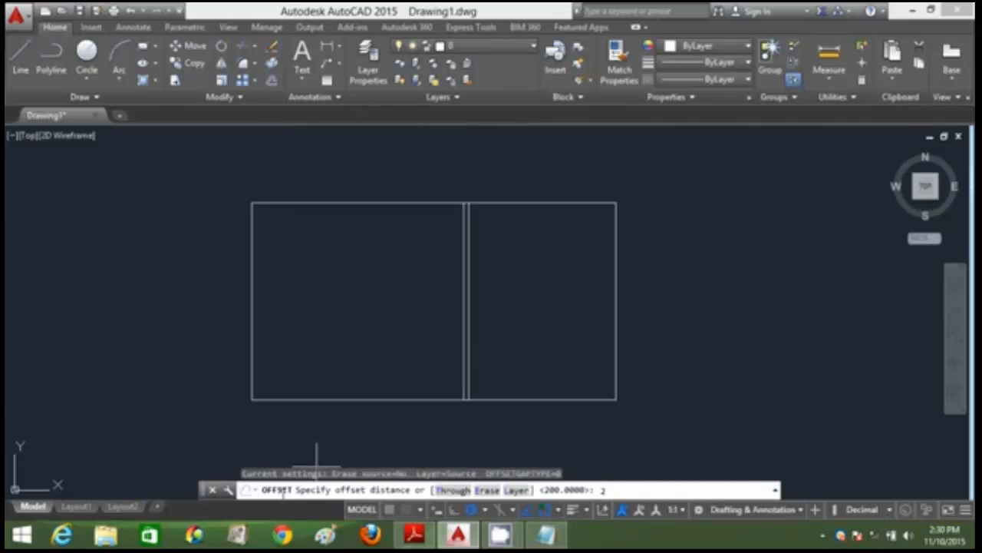
pyautogui.write('200')
pyautogui.press('Return')
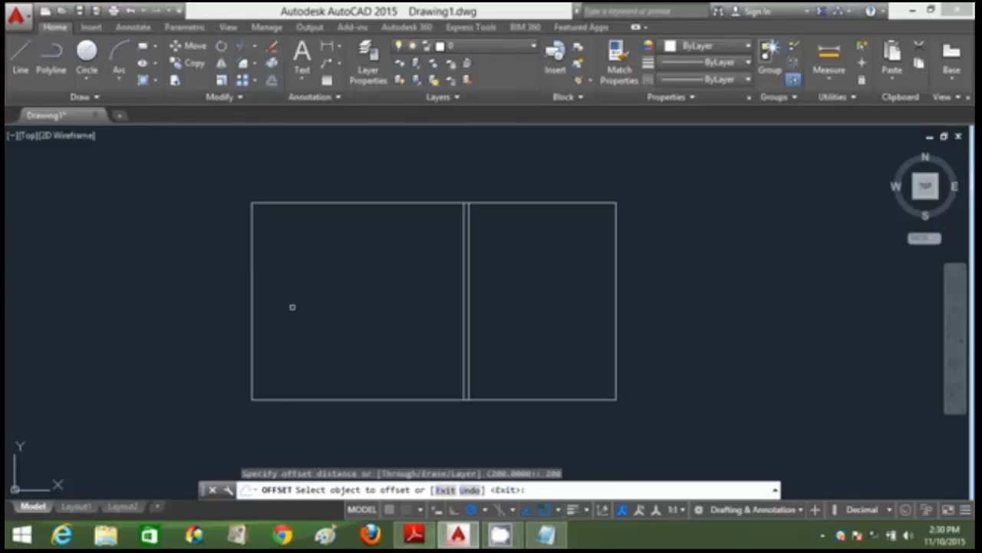
pyautogui.click(330, 204)
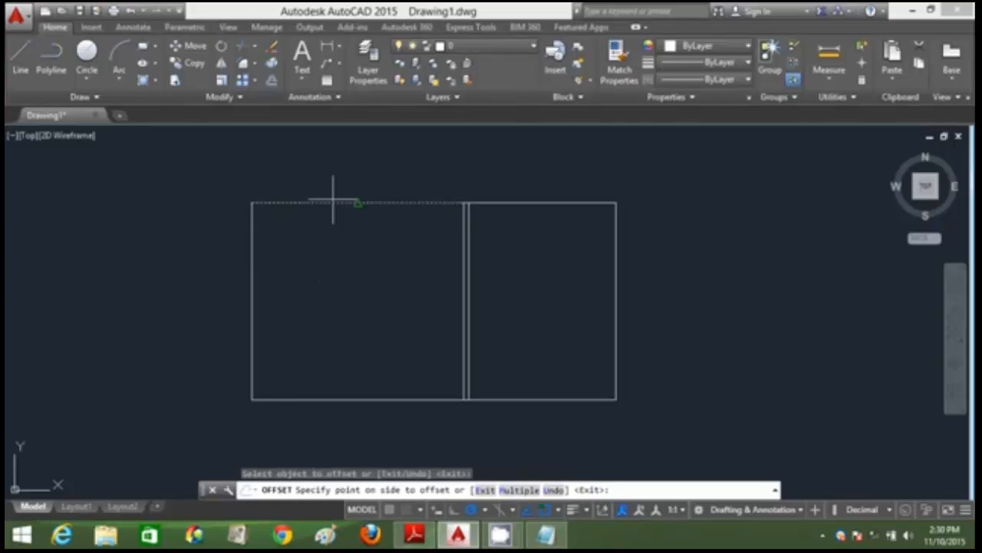
pyautogui.click(317, 192)
pyautogui.click(252, 260)
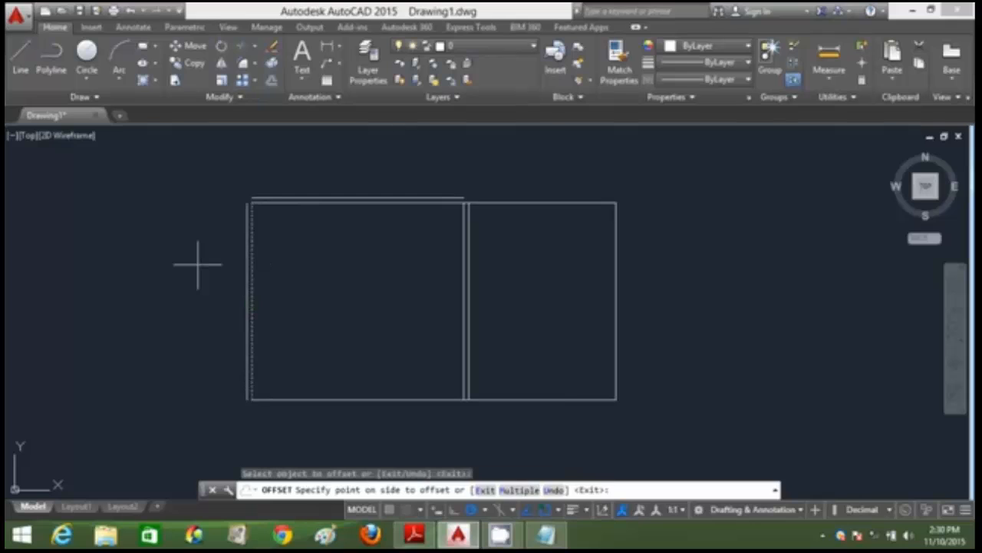
pyautogui.click(197, 265)
pyautogui.click(325, 398)
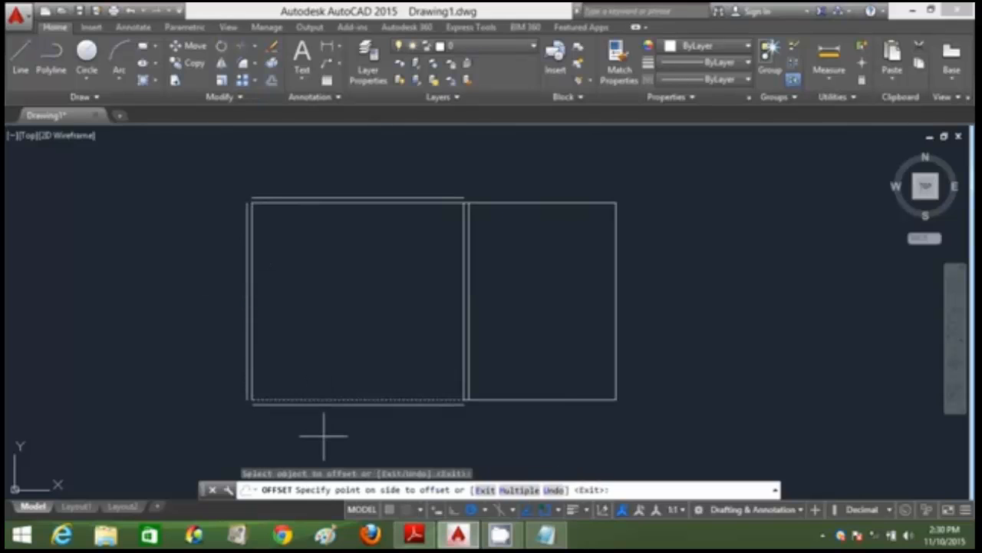
pyautogui.click(323, 439)
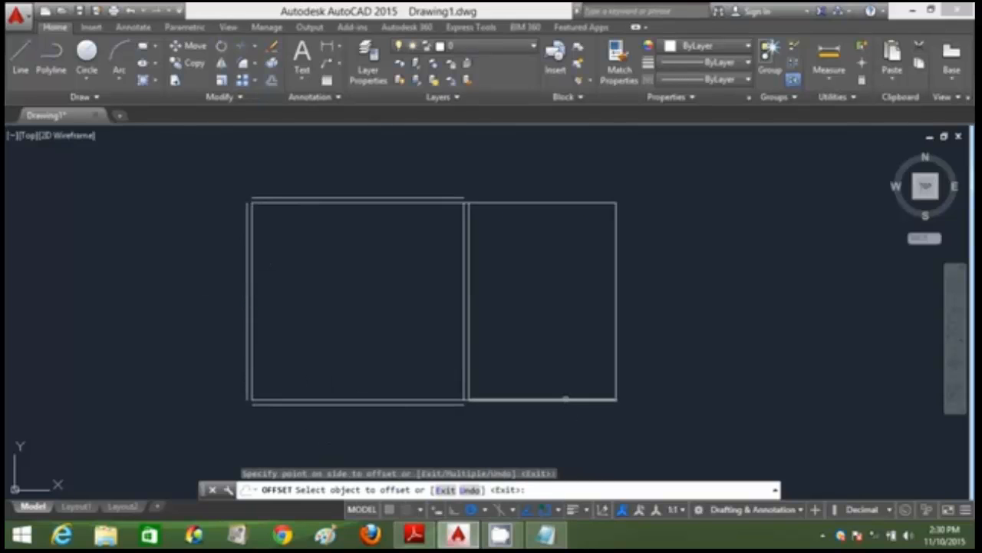
# - Offset the smaller room's lower, upper and right wall lines outward by the same 200 distance
pyautogui.click(566, 398)
pyautogui.click(539, 417)
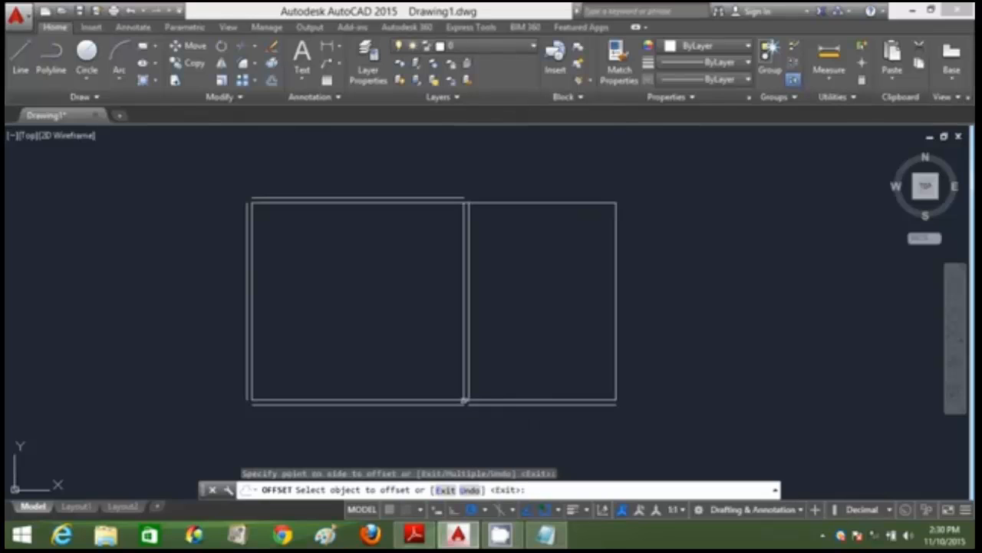
pyautogui.click(530, 204)
pyautogui.click(528, 191)
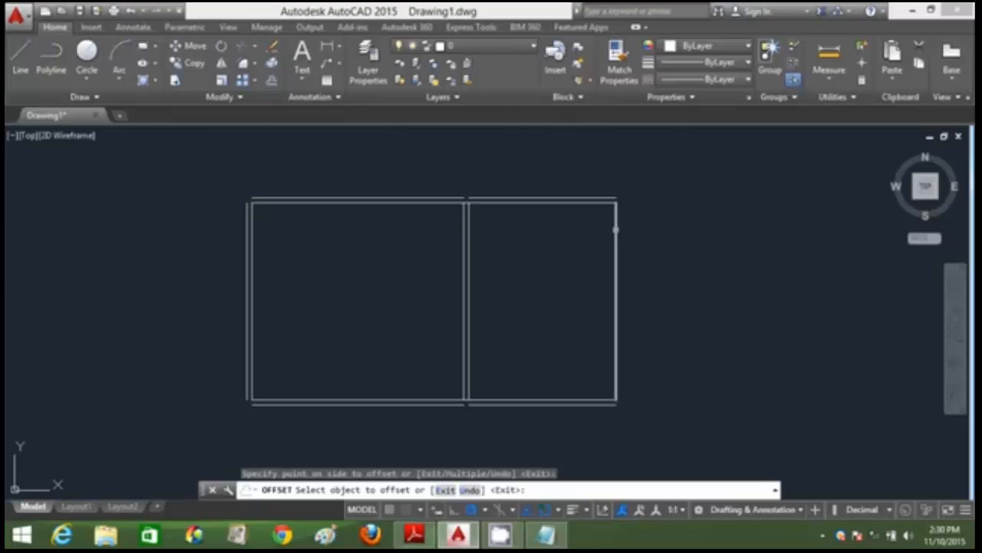
pyautogui.click(616, 229)
pyautogui.click(631, 234)
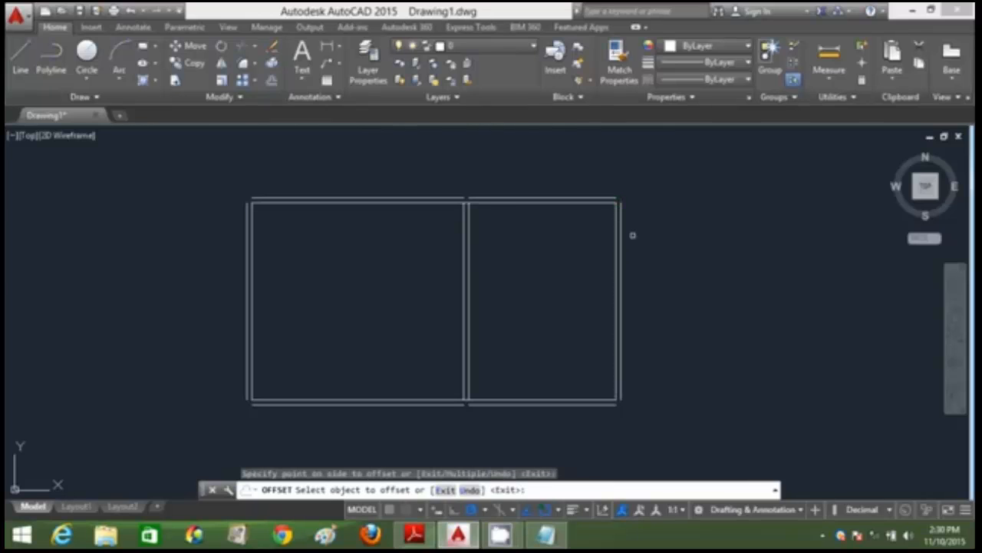
pyautogui.press('Escape')
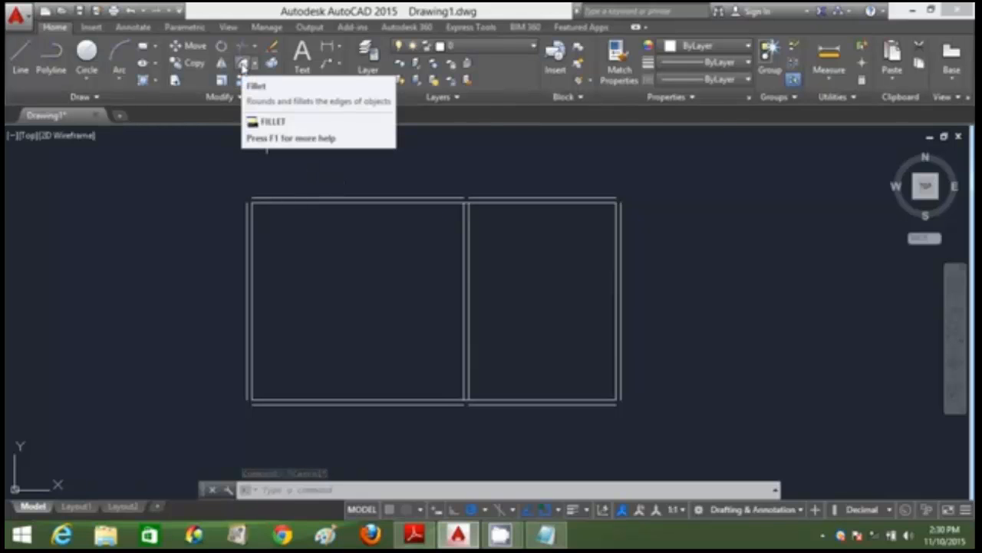
# - Fillet the outer wall lines at the larger room's upper-left and lower-left corners to join them
pyautogui.click(242, 65)
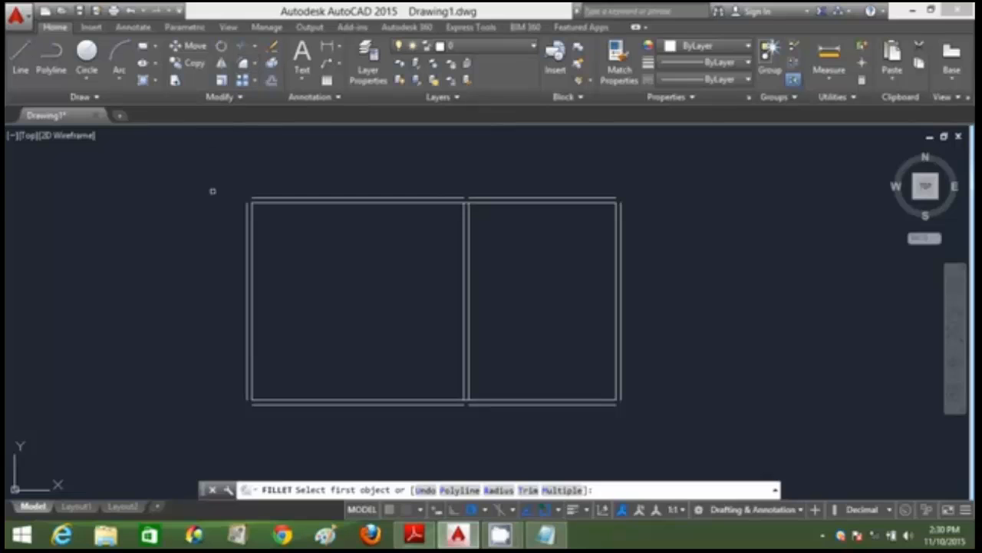
pyautogui.click(247, 217)
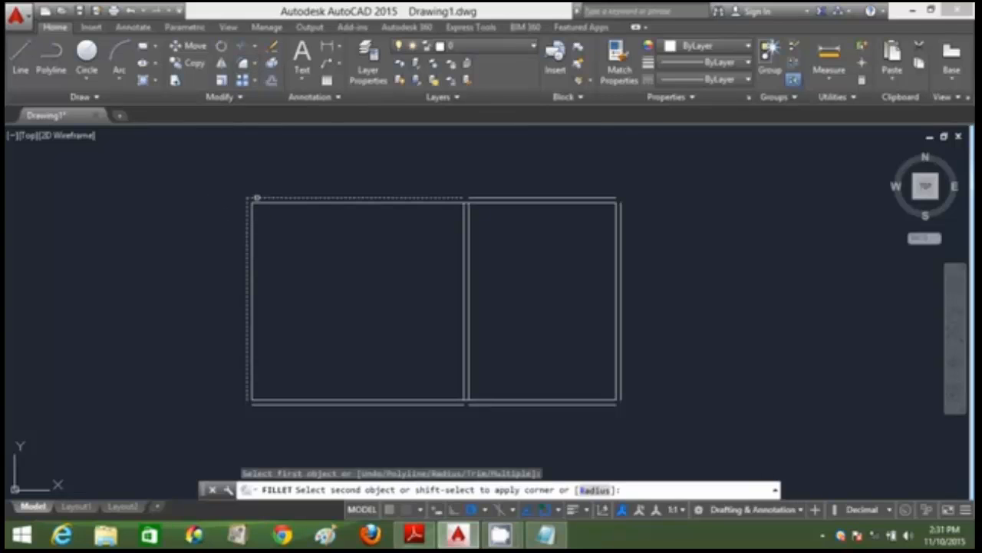
pyautogui.click(258, 199)
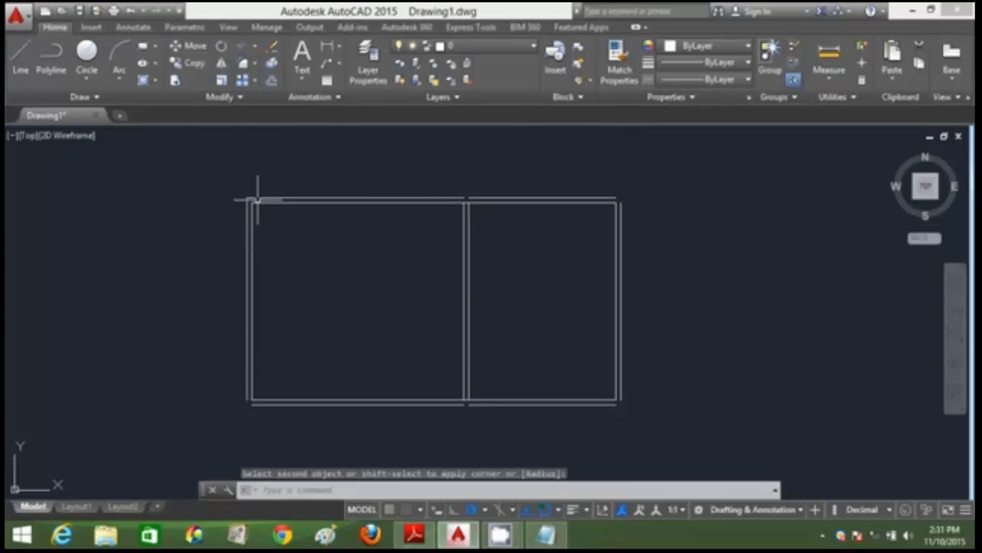
pyautogui.click(243, 64)
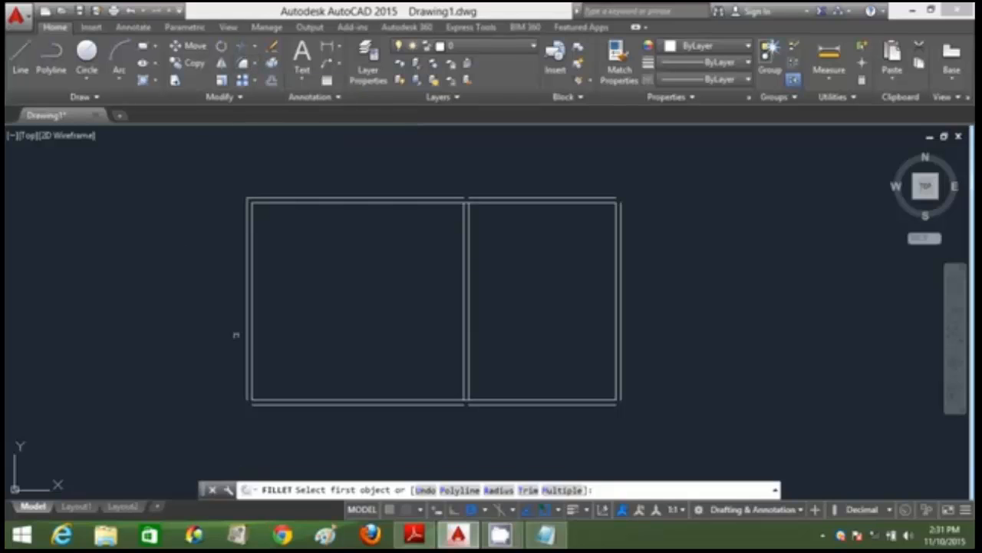
pyautogui.click(244, 345)
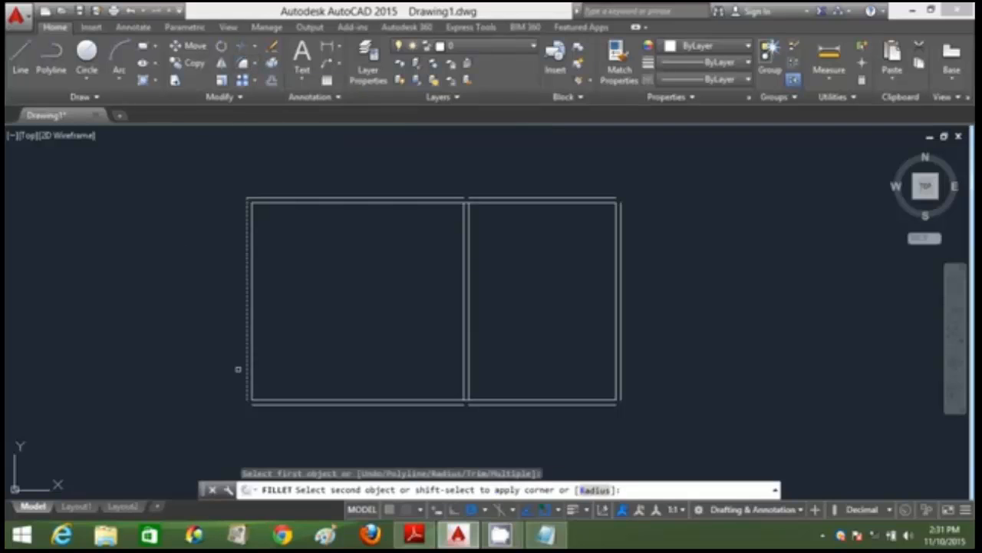
pyautogui.click(258, 403)
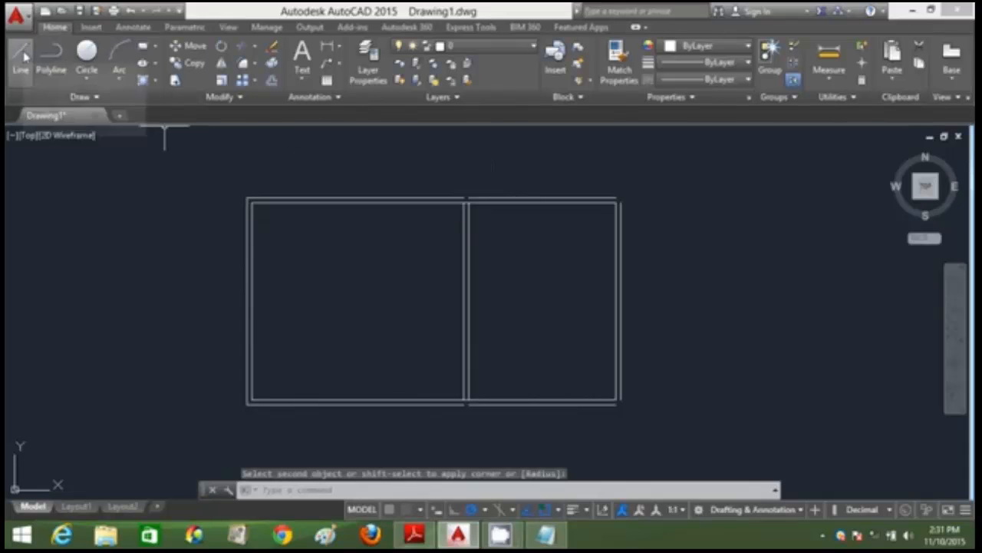
# - Draw short lines bridging the gaps in the outer upper and lower wall lines at the dividing wall
pyautogui.click(311, 489)
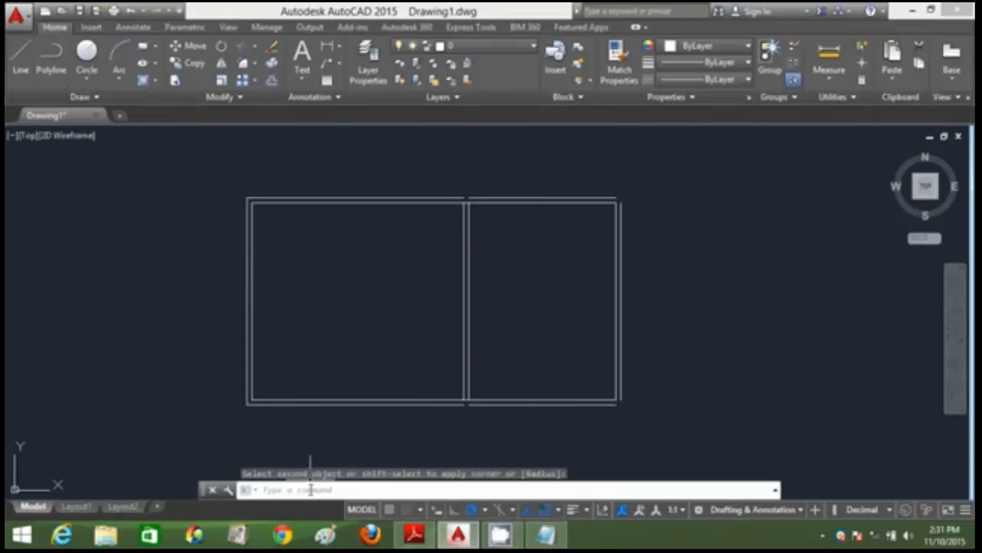
pyautogui.write('l')
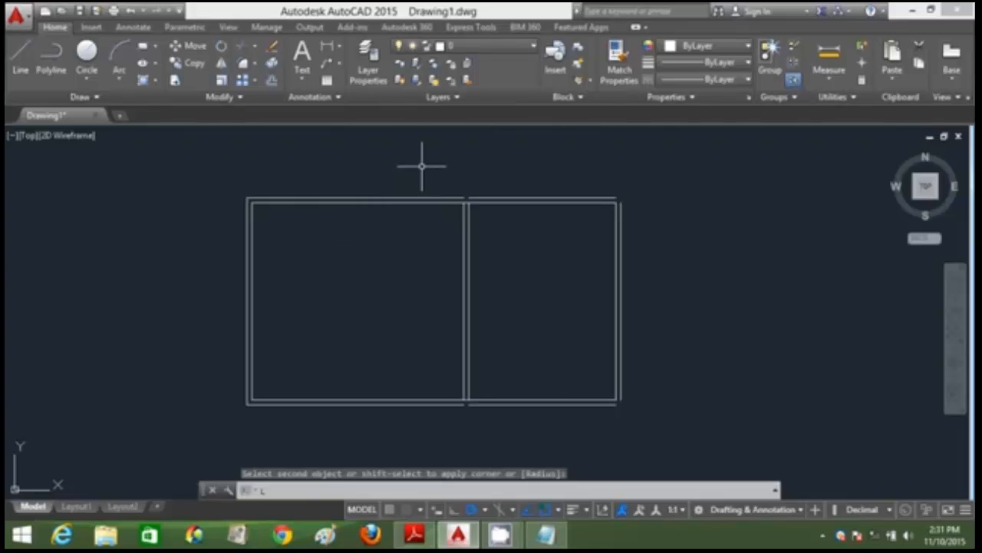
pyautogui.press('Return')
pyautogui.click(465, 198)
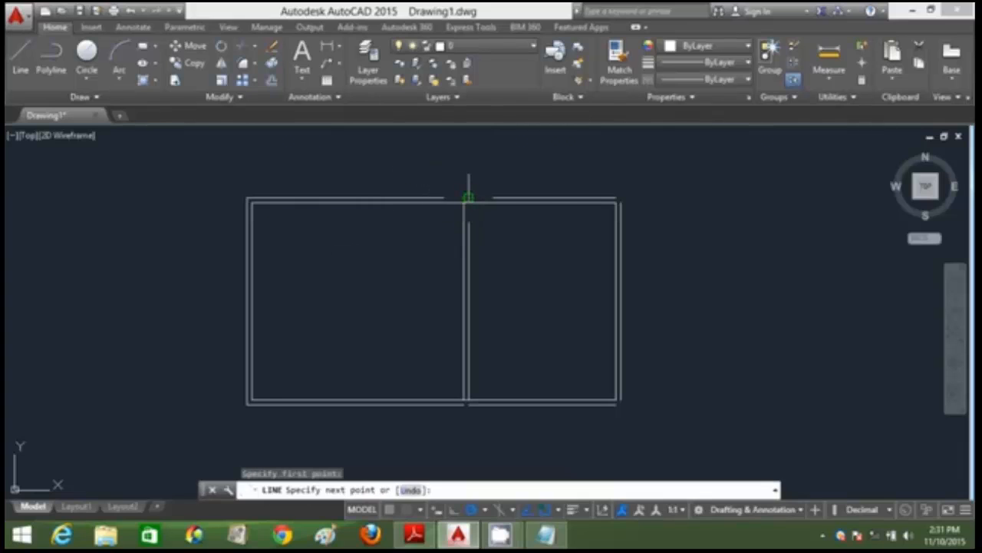
pyautogui.press('Return')
pyautogui.click(465, 405)
pyautogui.click(469, 405)
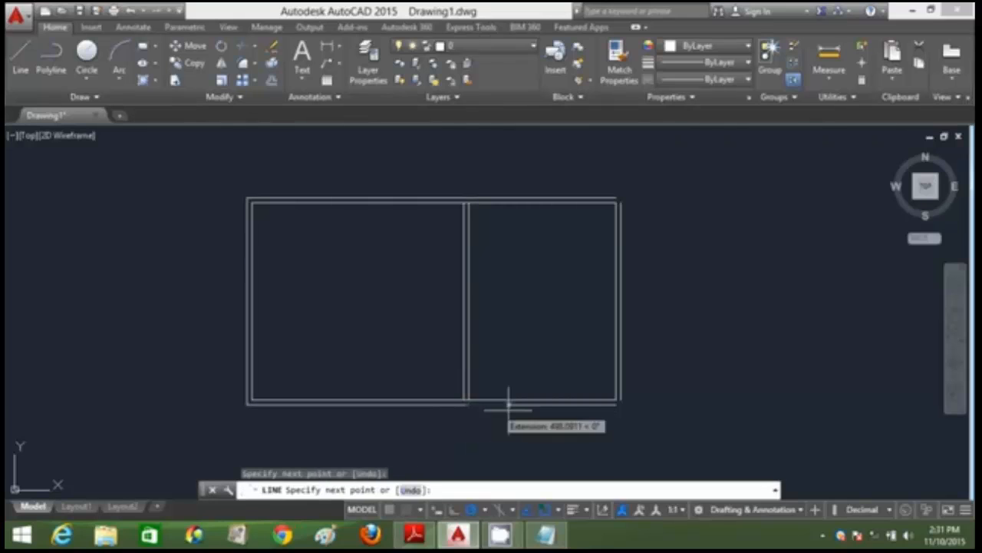
pyautogui.press('Return')
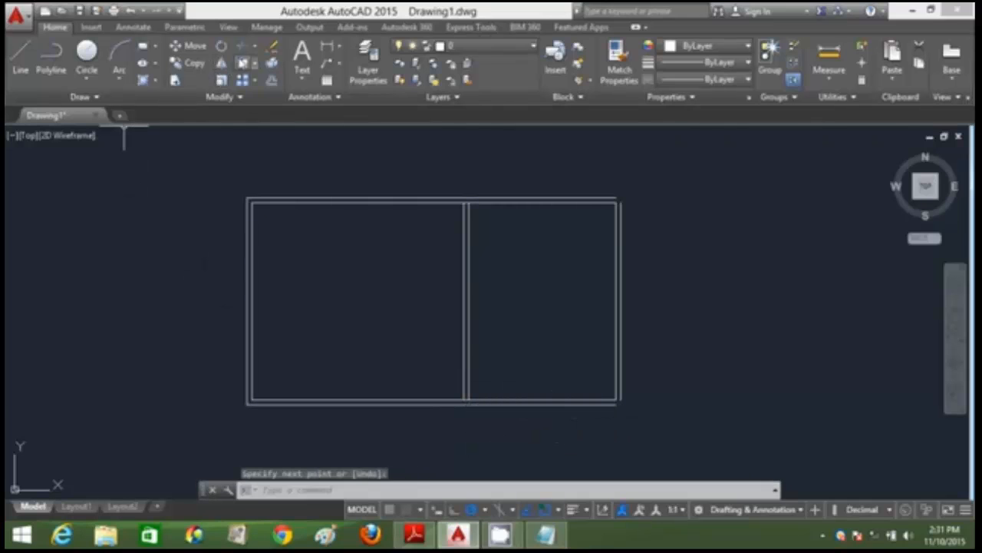
# - Fillet the outer wall lines at the smaller room's lower-right and upper-right corners to join them
pyautogui.click(245, 66)
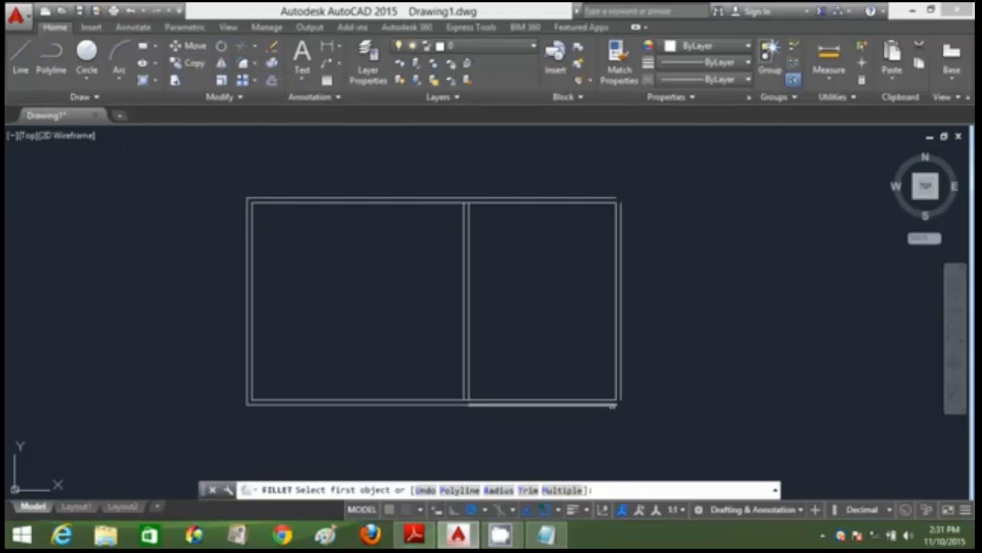
pyautogui.click(618, 406)
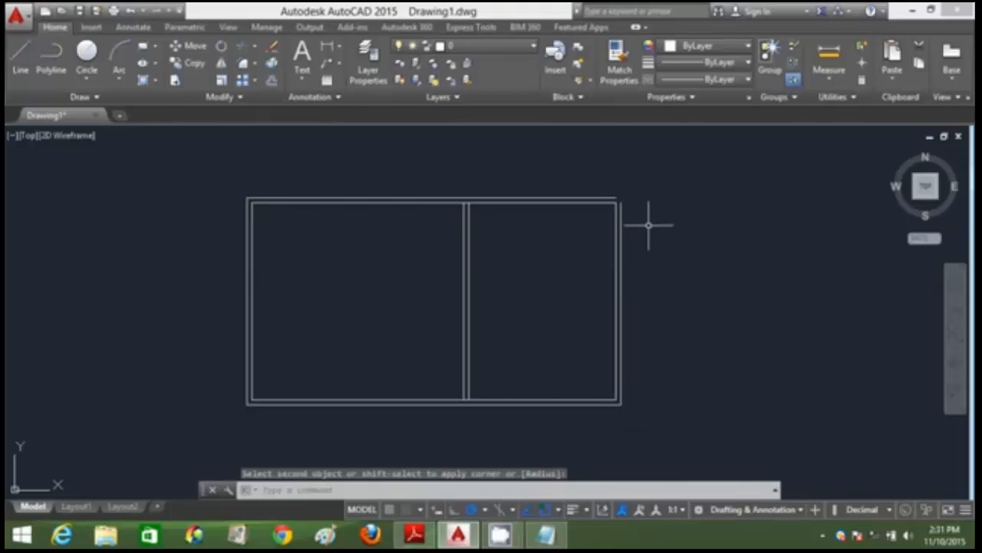
pyautogui.click(243, 64)
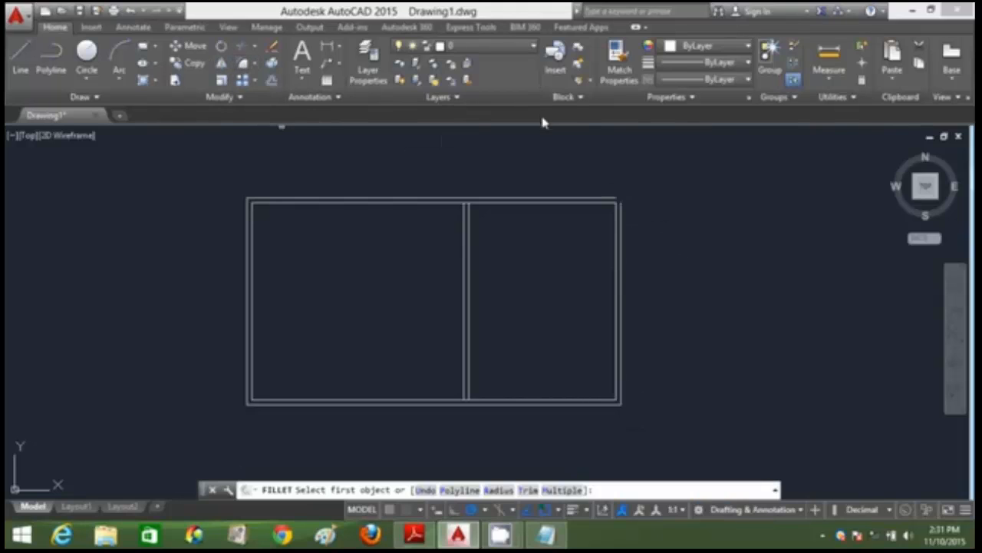
pyautogui.click(611, 199)
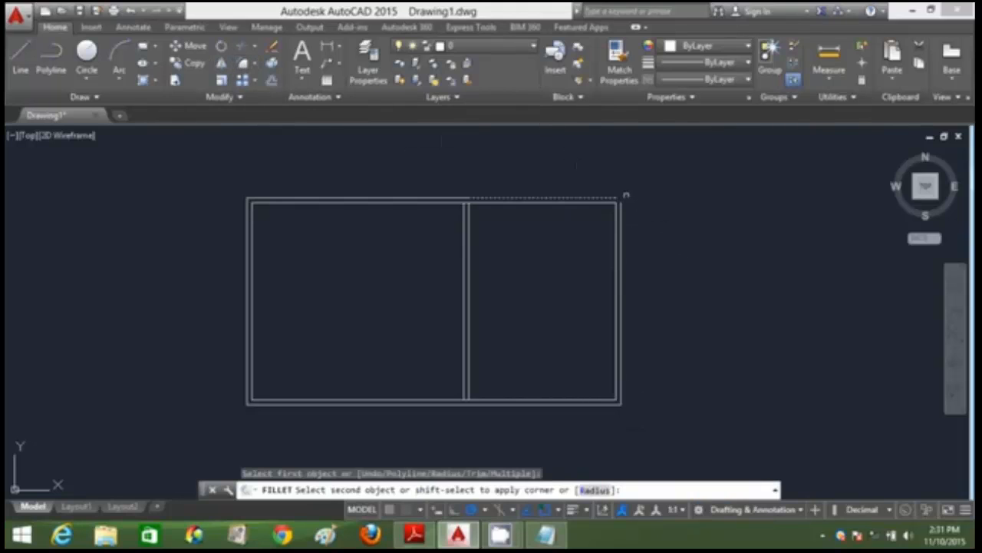
pyautogui.click(618, 207)
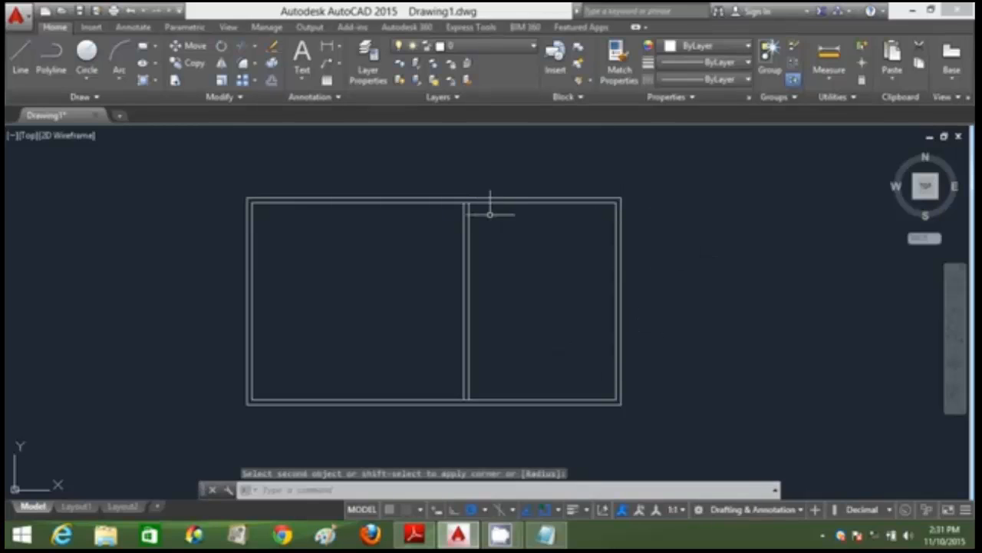
# - Delete the short line capping the upper end of the dividing wall, and inspect its lower end
pyautogui.scroll(4, 464, 202)
pyautogui.click(468, 202)
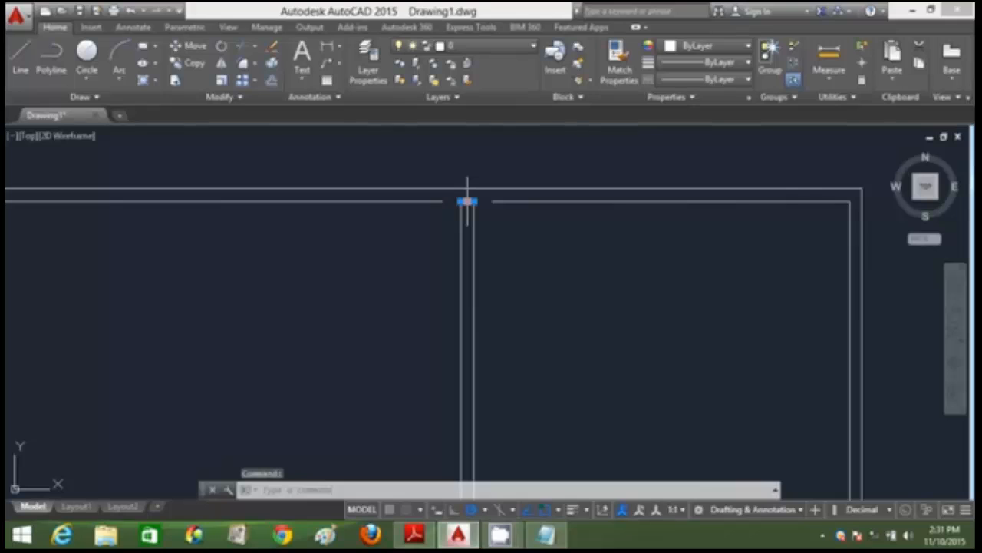
pyautogui.press('Delete')
pyautogui.scroll(-5, 511, 311)
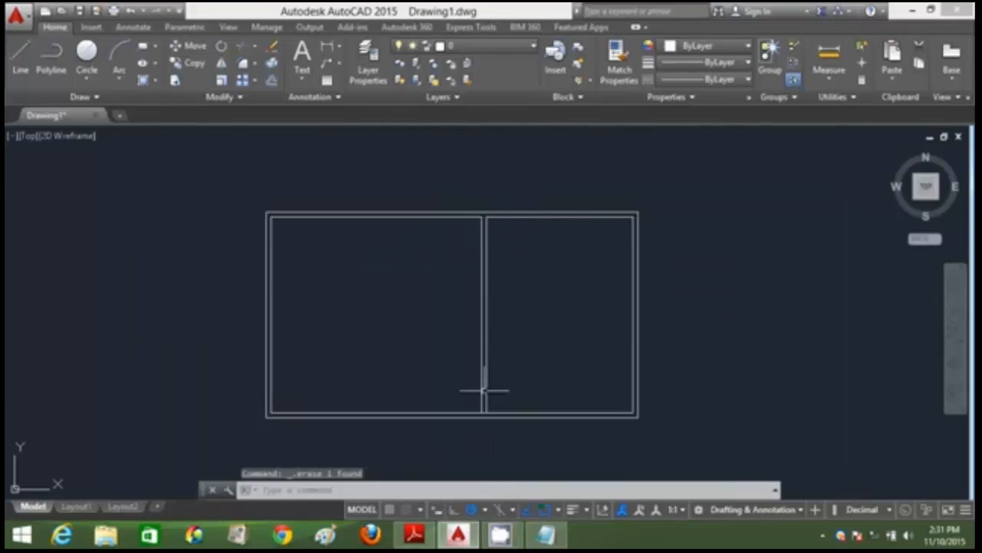
pyautogui.scroll(5, 483, 391)
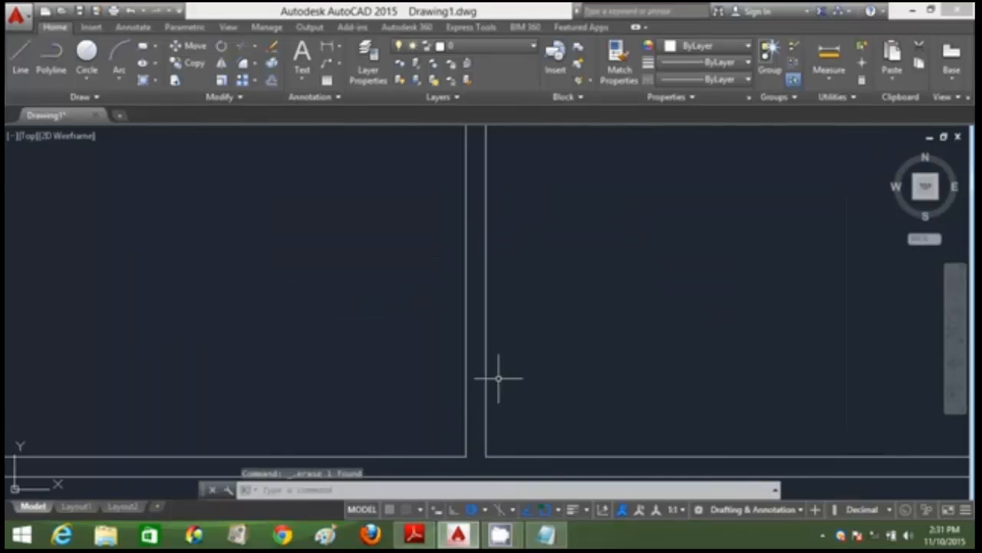
pyautogui.scroll(-5, 498, 377)
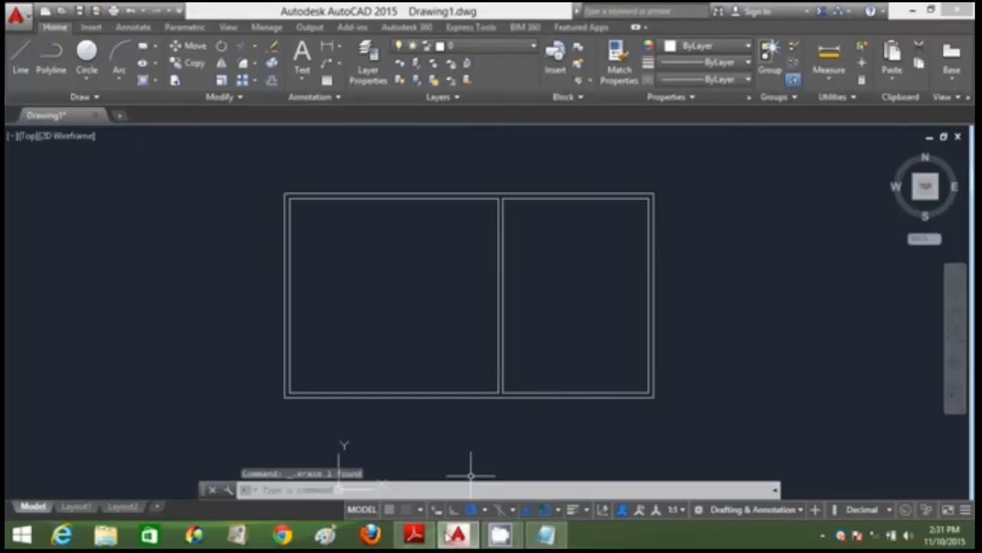
# - Consult the PDF plan in Adobe Reader, and in AutoCAD draw a 3000 line rightward from the reception room's outer upper-right corner
pyautogui.click(419, 538)
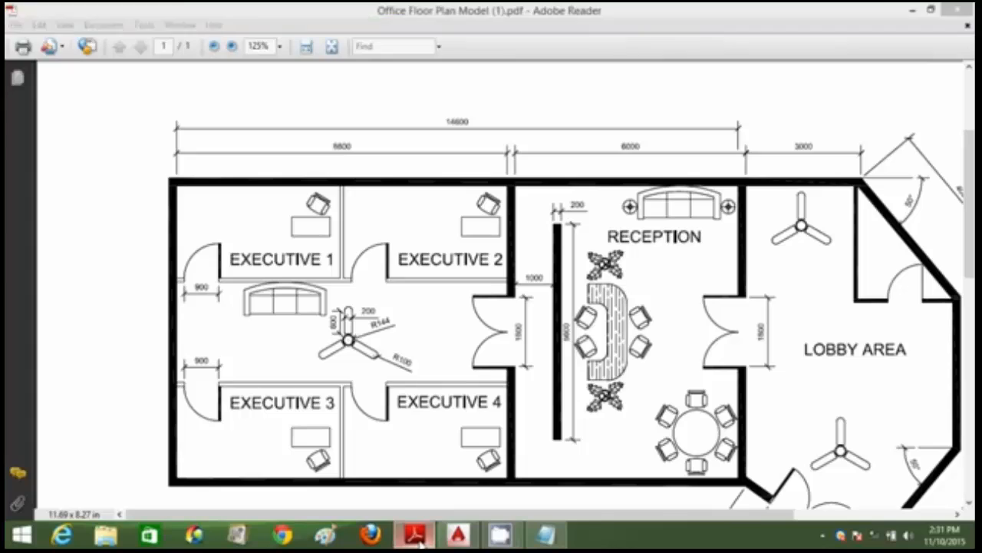
pyautogui.click(458, 535)
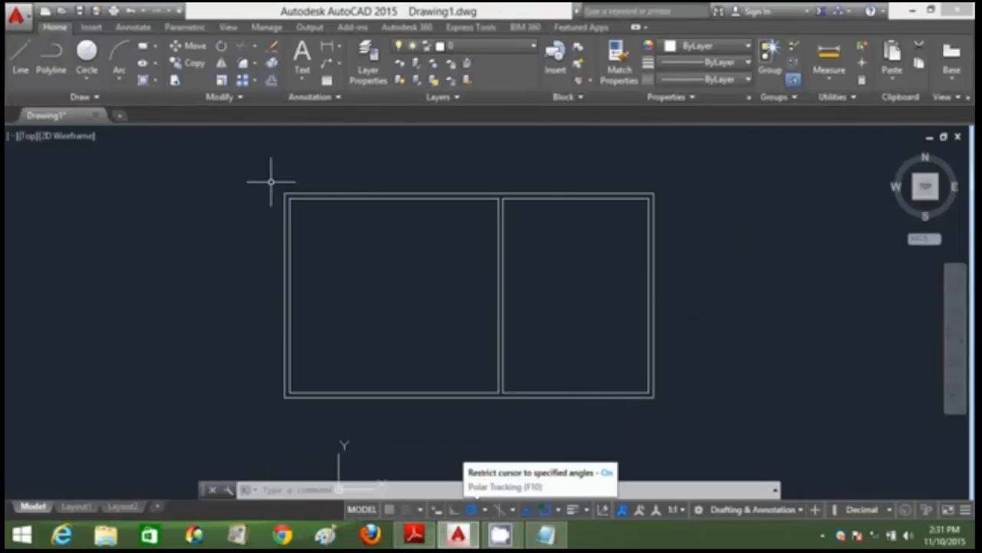
pyautogui.click(21, 55)
pyautogui.click(654, 193)
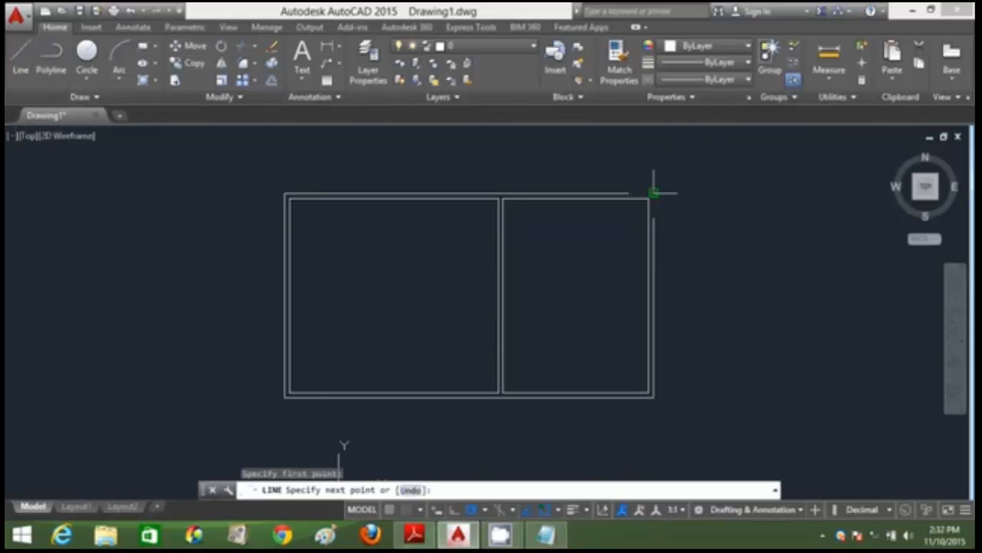
pyautogui.write('3000')
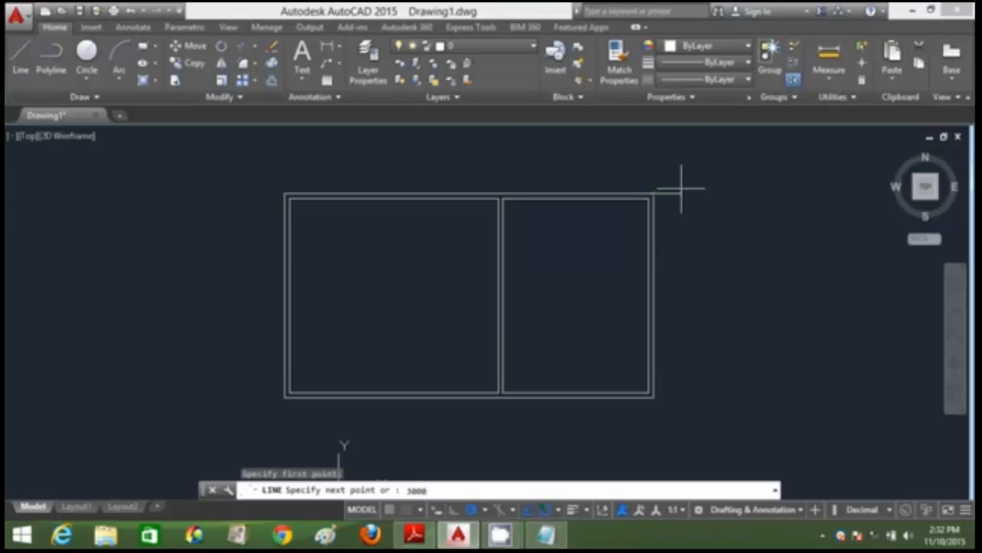
pyautogui.press('Return')
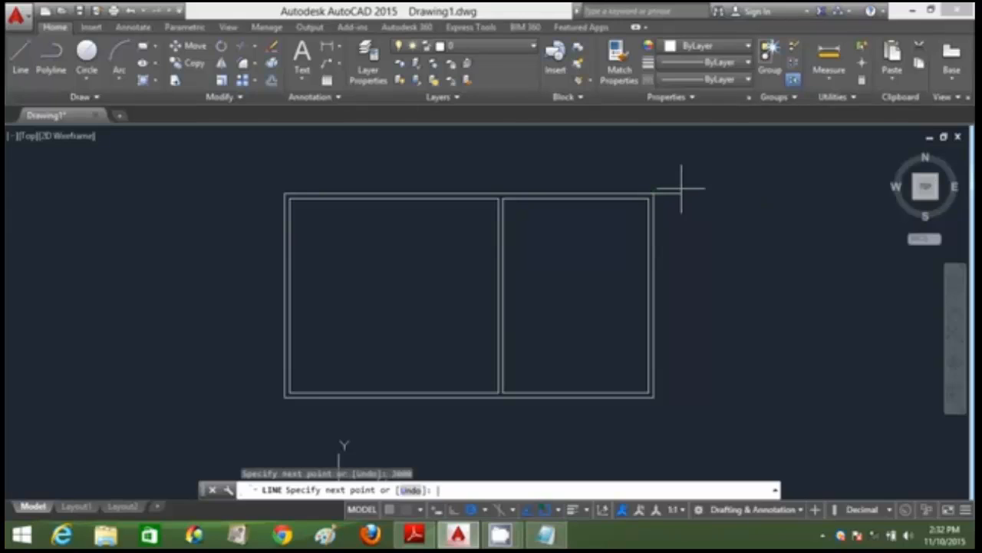
pyautogui.press('Escape')
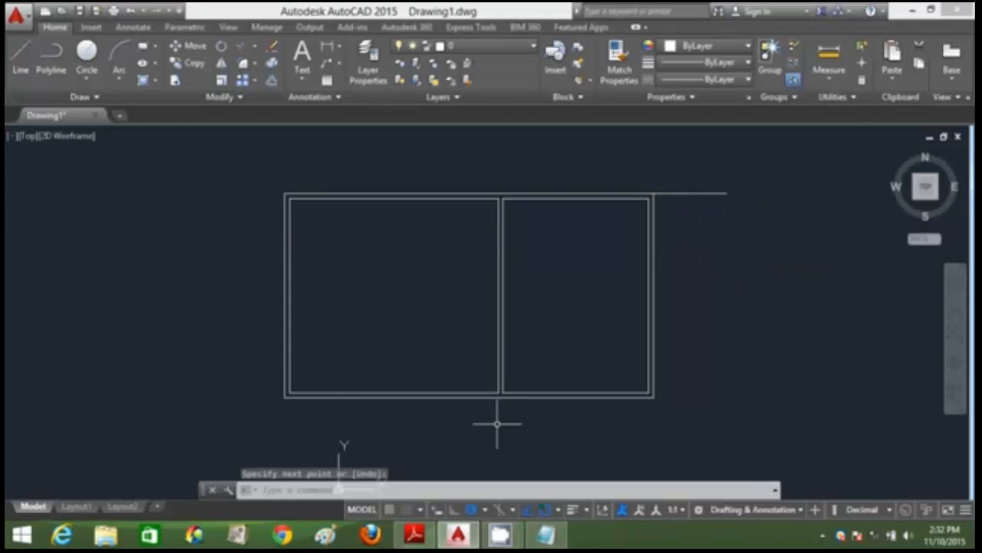
pyautogui.click(413, 537)
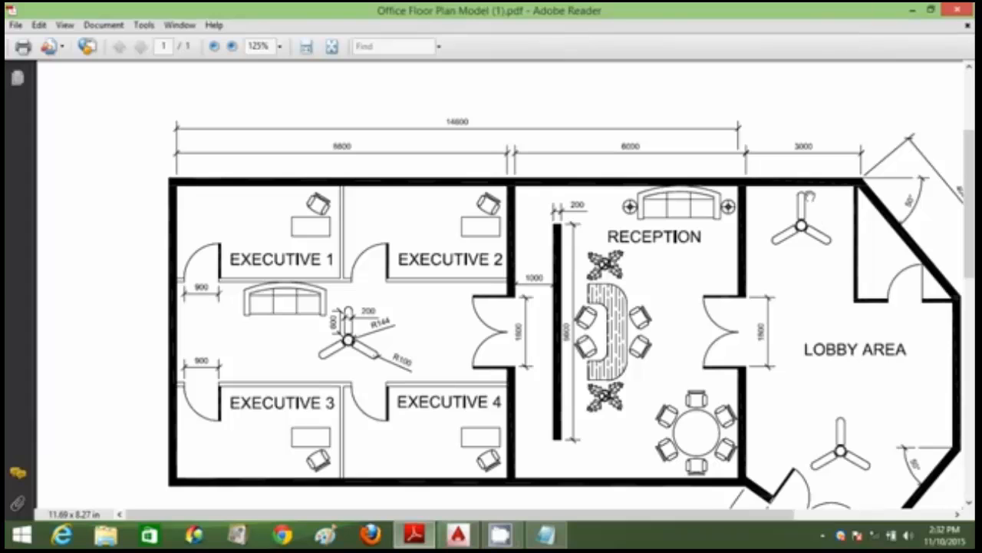
pyautogui.moveTo(809, 196); pyautogui.dragTo(645, 179)
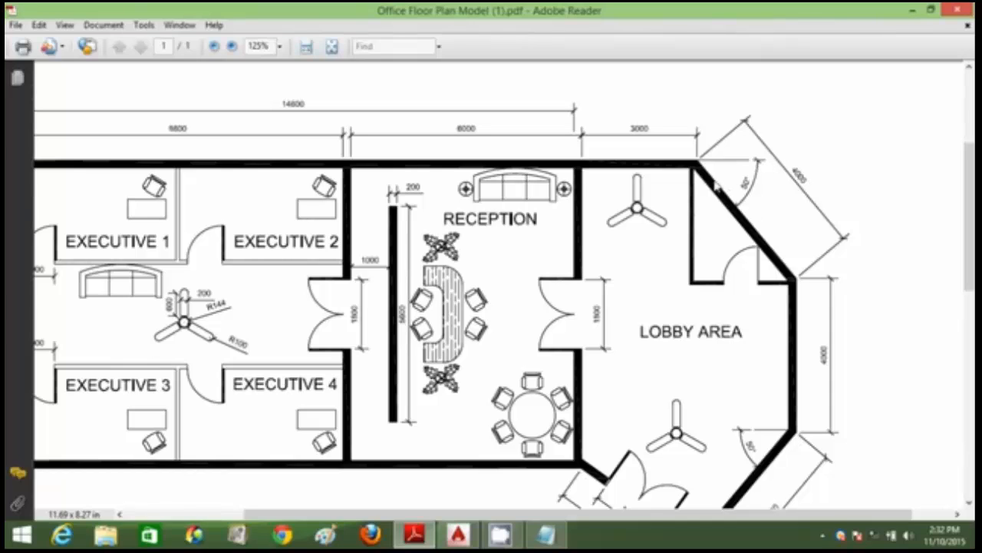
pyautogui.click(457, 535)
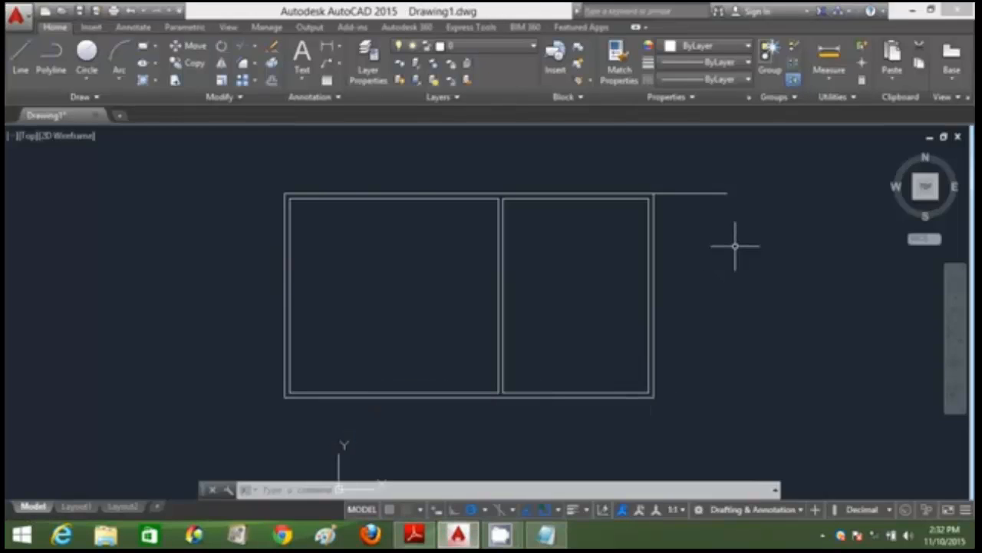
pyautogui.write('l')
pyautogui.press('Return')
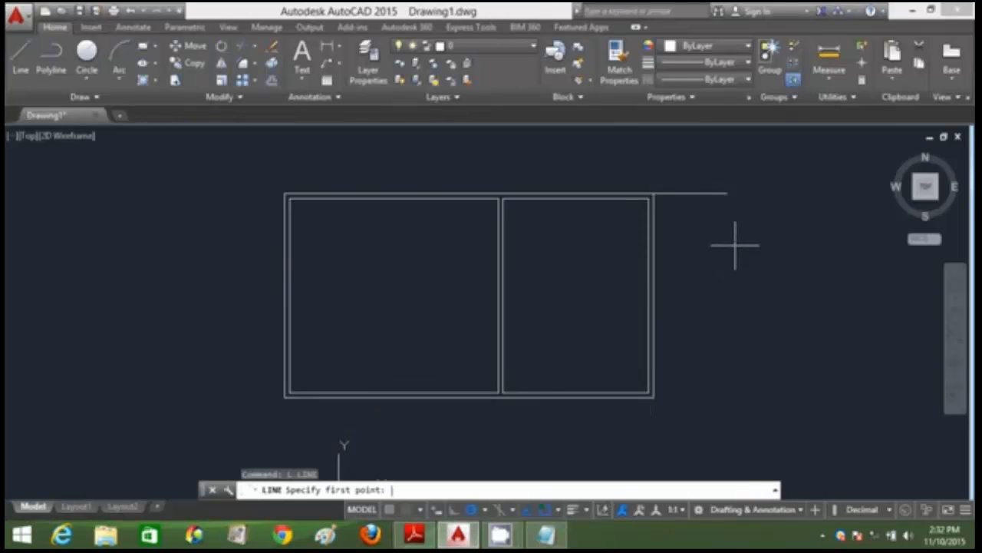
pyautogui.click(729, 193)
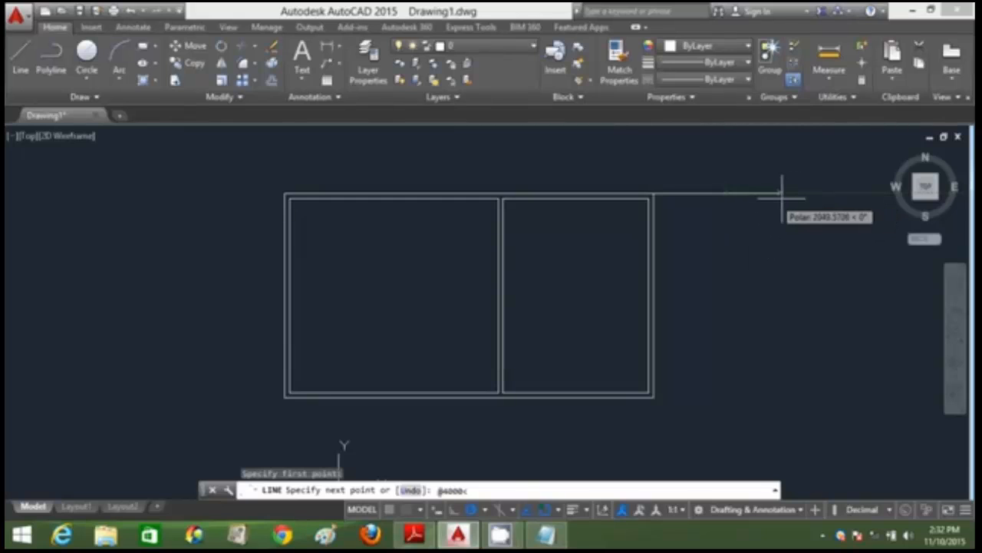
pyautogui.click(727, 193)
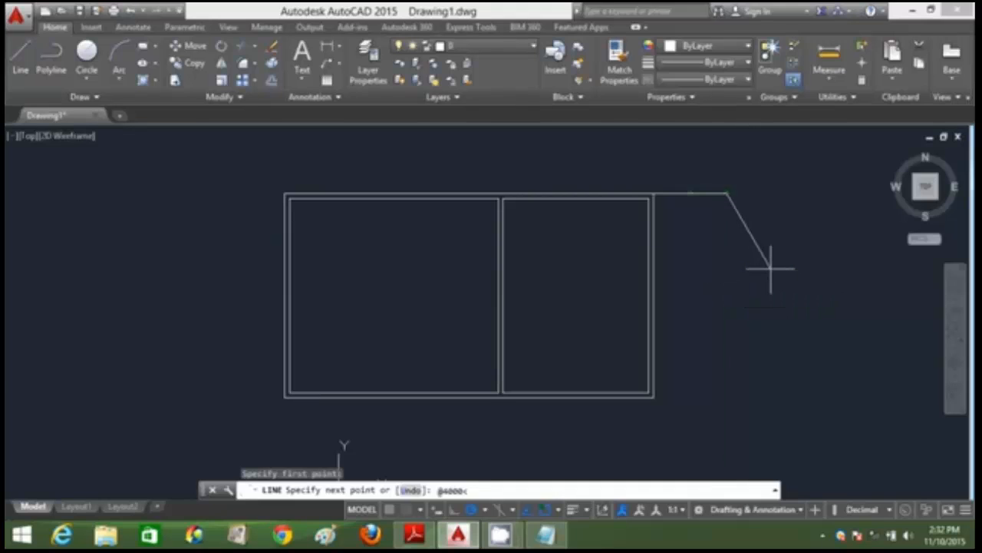
pyautogui.press('Return')
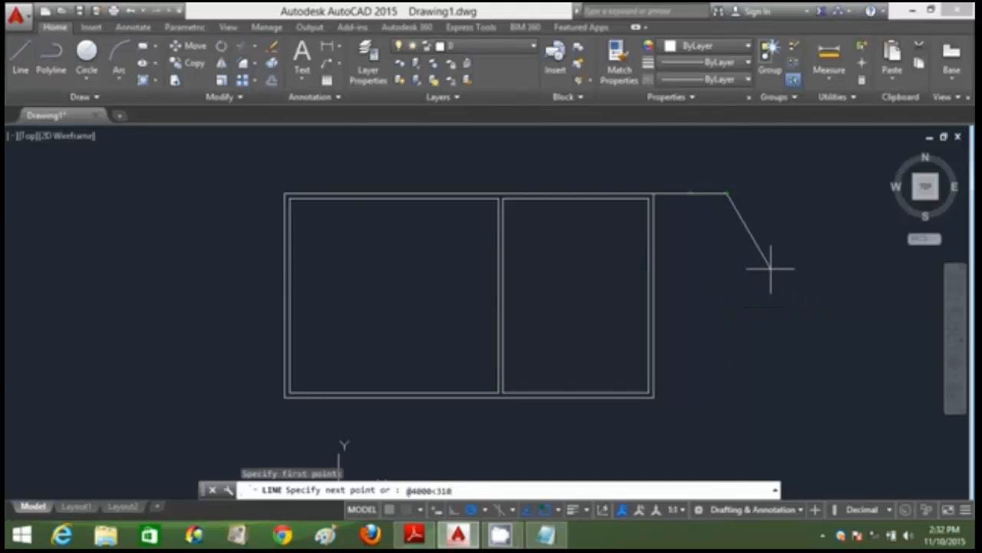
pyautogui.press('Return')
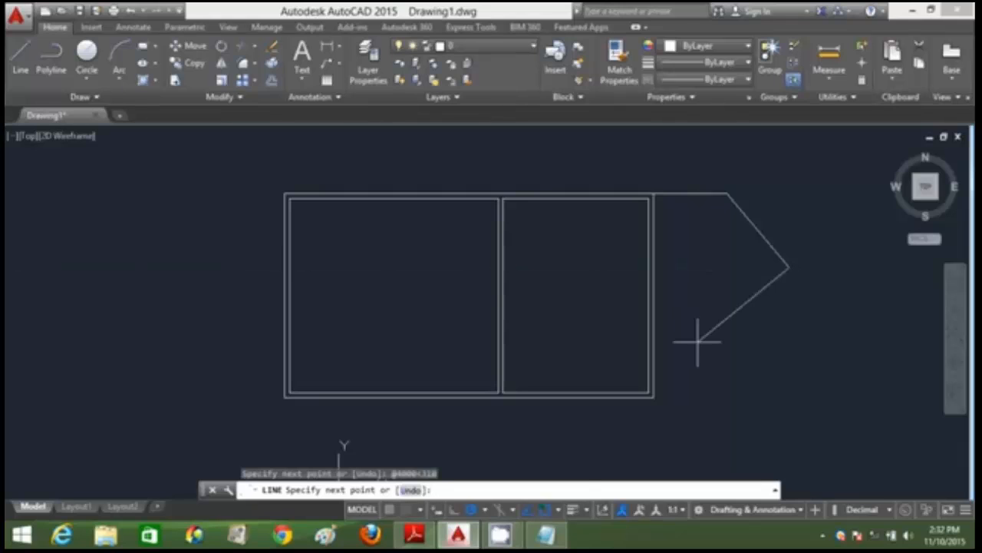
# - Consult the PDF again and continue the lobby outline with a 4000 line straight down from the slanted line's end
pyautogui.click(414, 535)
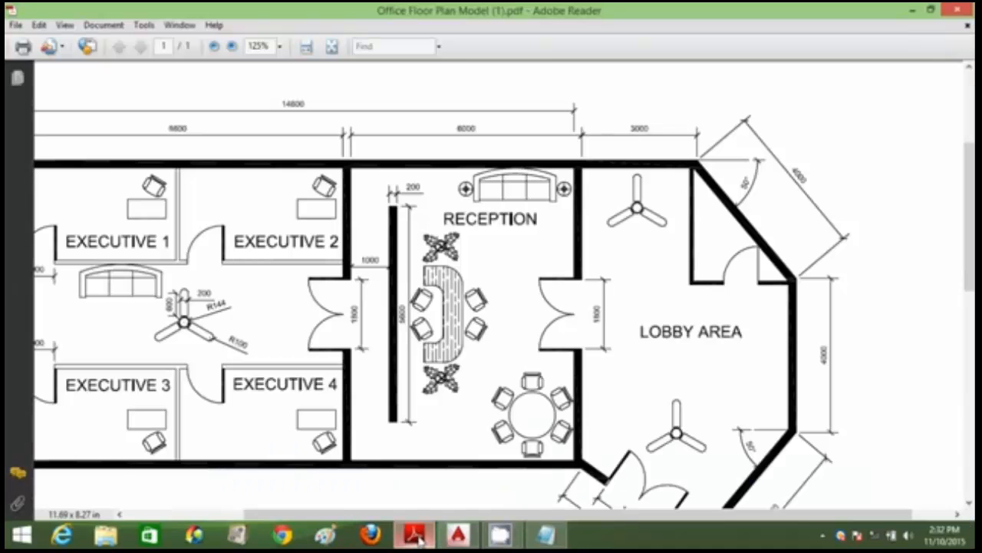
pyautogui.click(458, 535)
pyautogui.click(472, 509)
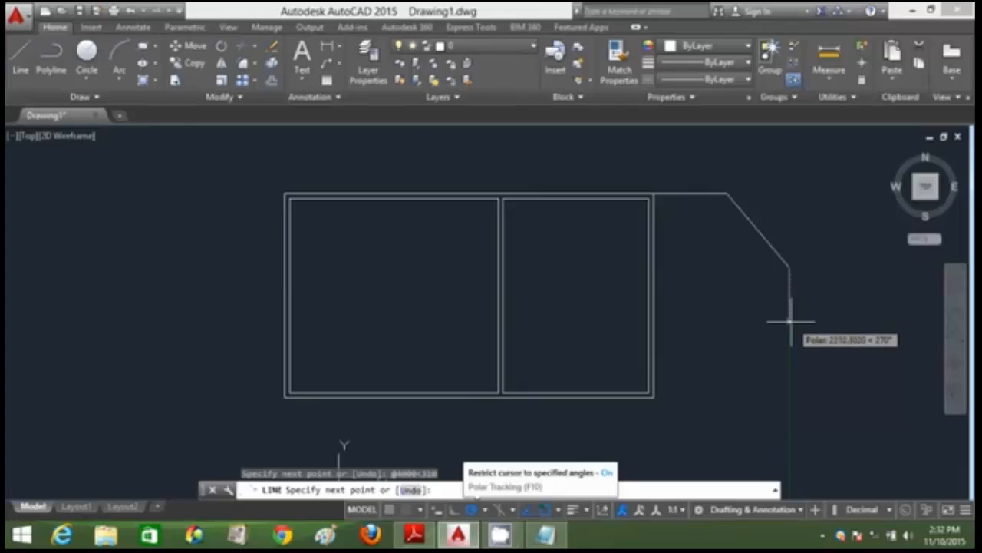
pyautogui.write('4000')
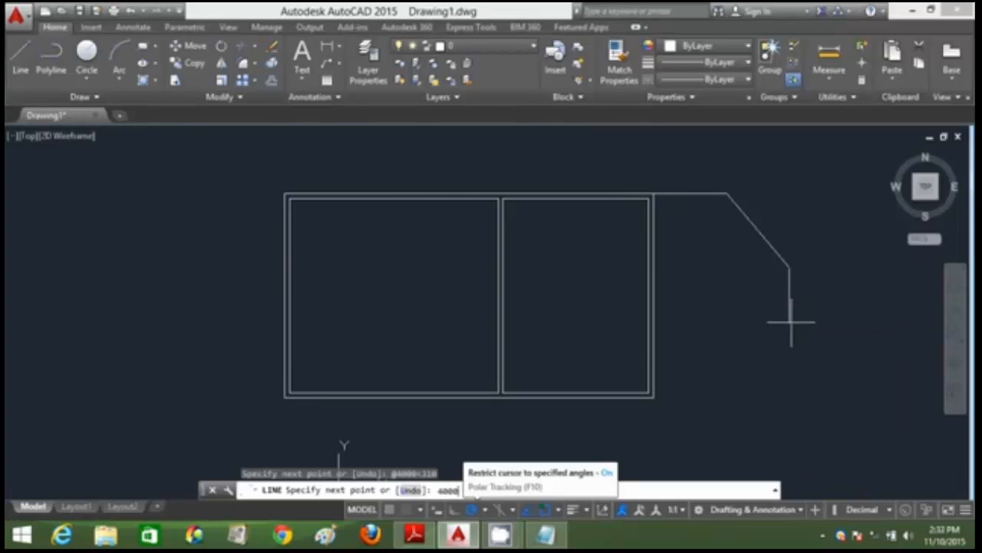
pyautogui.press('Return')
pyautogui.scroll(-2, 789, 326)
pyautogui.moveTo(782, 380); pyautogui.dragTo(675, 390, button='middle')
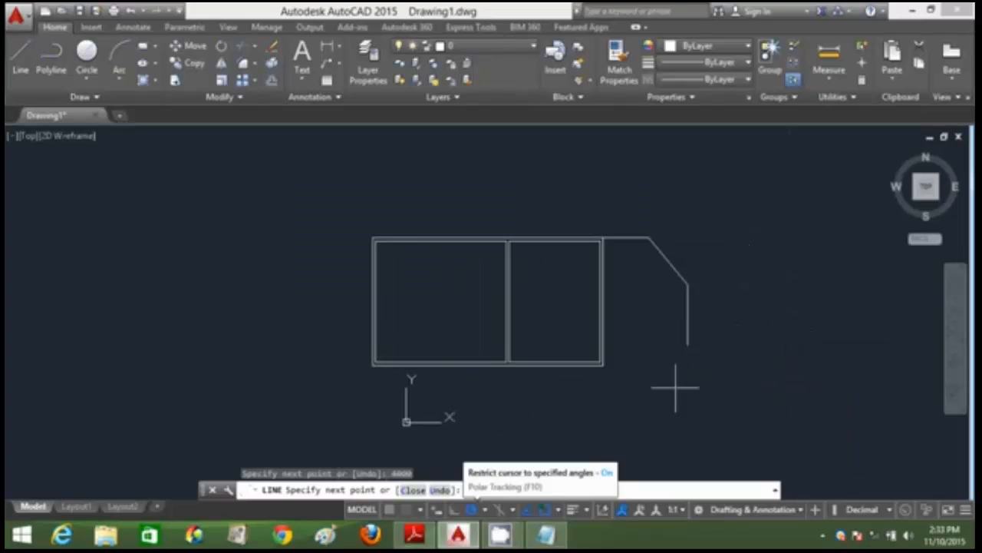
pyautogui.click(415, 538)
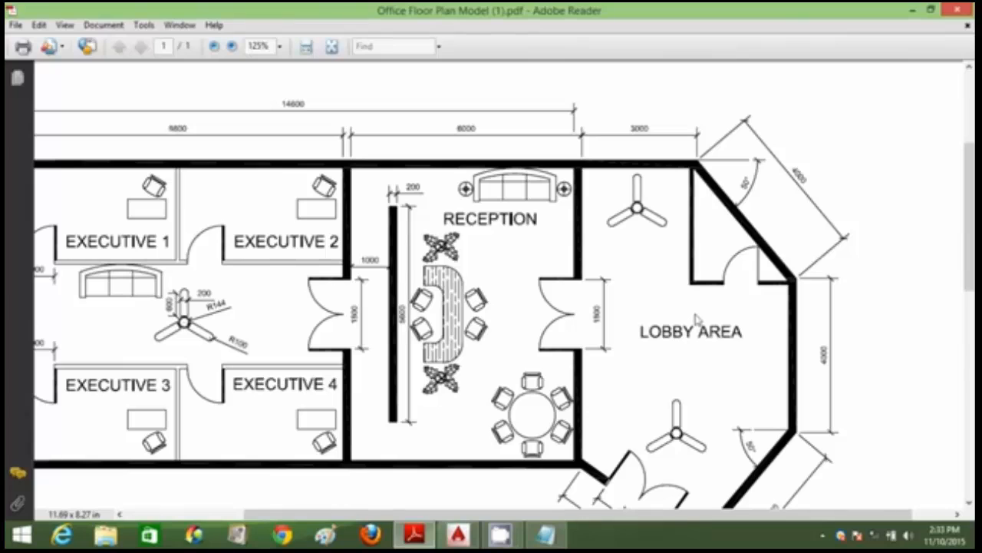
pyautogui.scroll(-2, 696, 319)
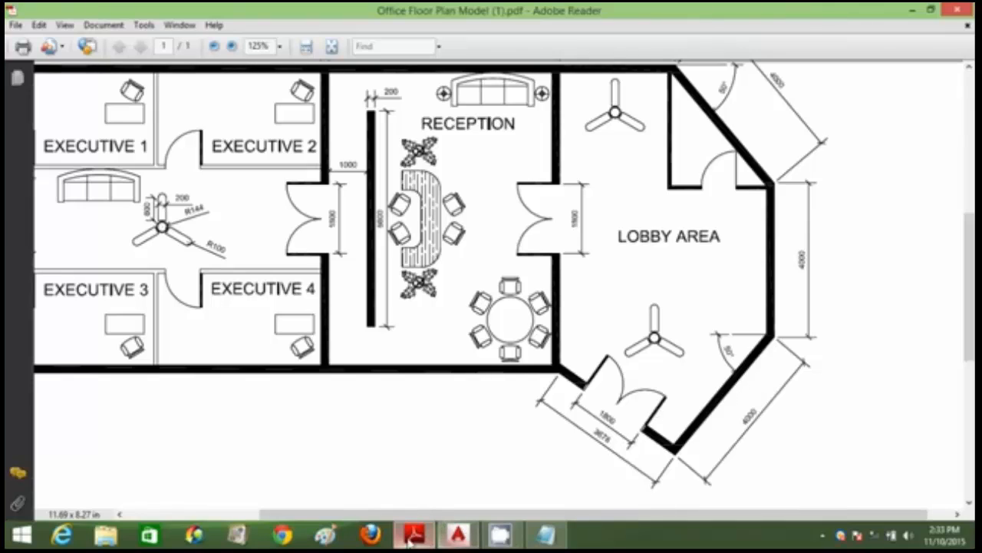
pyautogui.moveTo(412, 540)
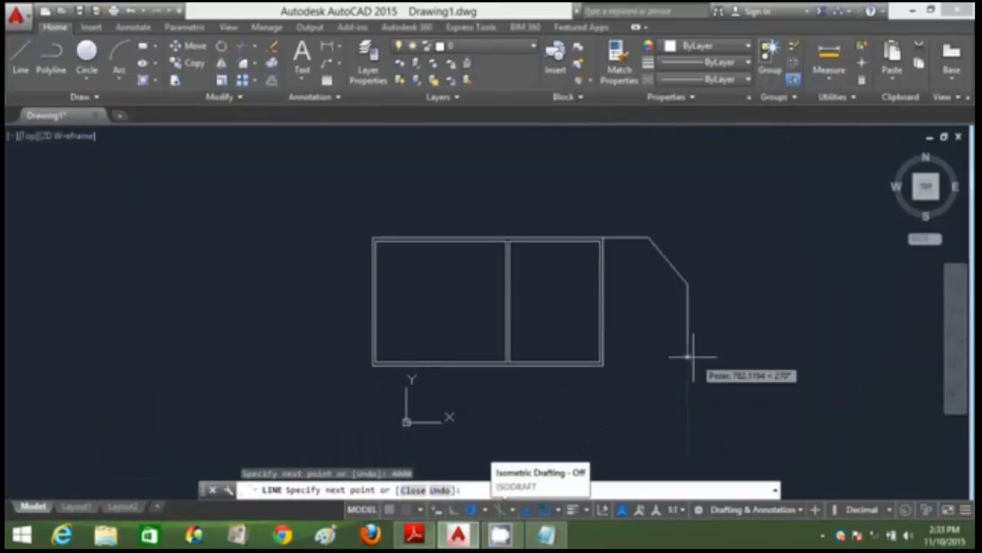
pyautogui.click(689, 344)
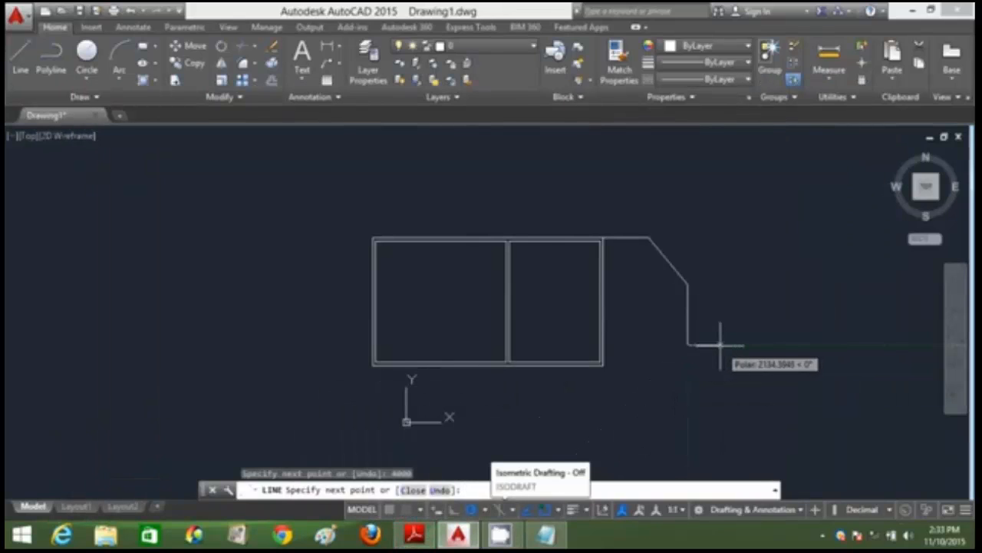
pyautogui.scroll(2, 720, 345)
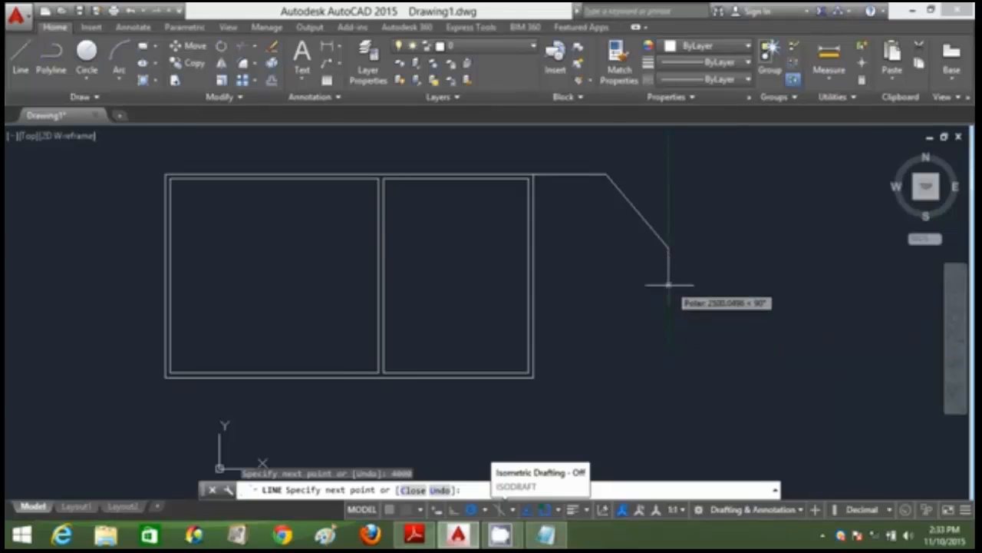
pyautogui.click(669, 344)
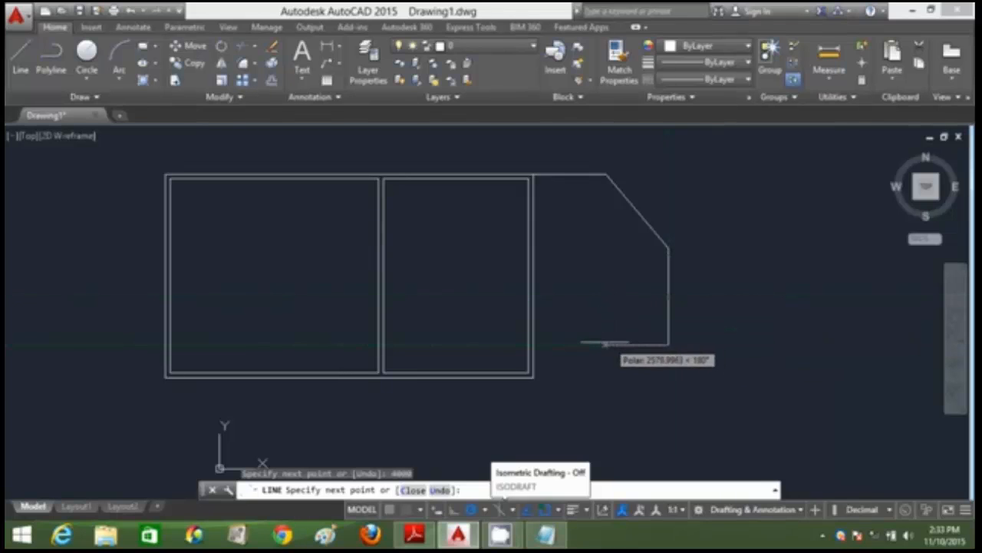
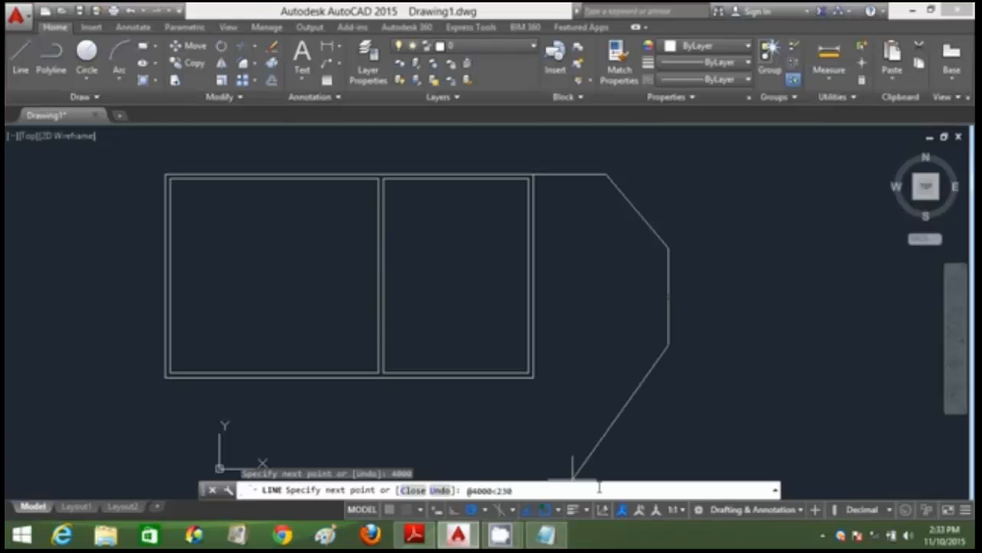
pyautogui.press('Return')
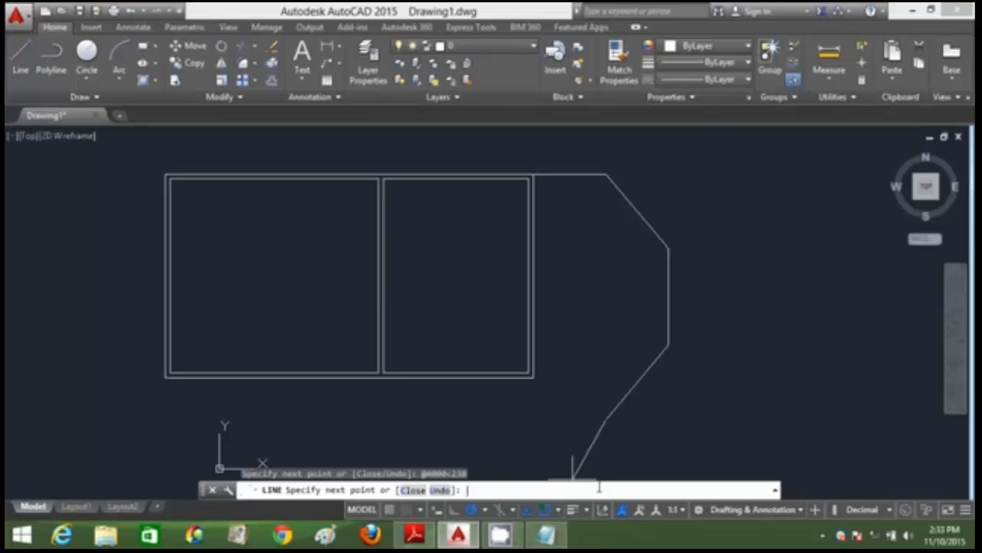
# - Close the lobby outline with a line from its lowest point to the reception room's outer lower-right corner
pyautogui.click(533, 376)
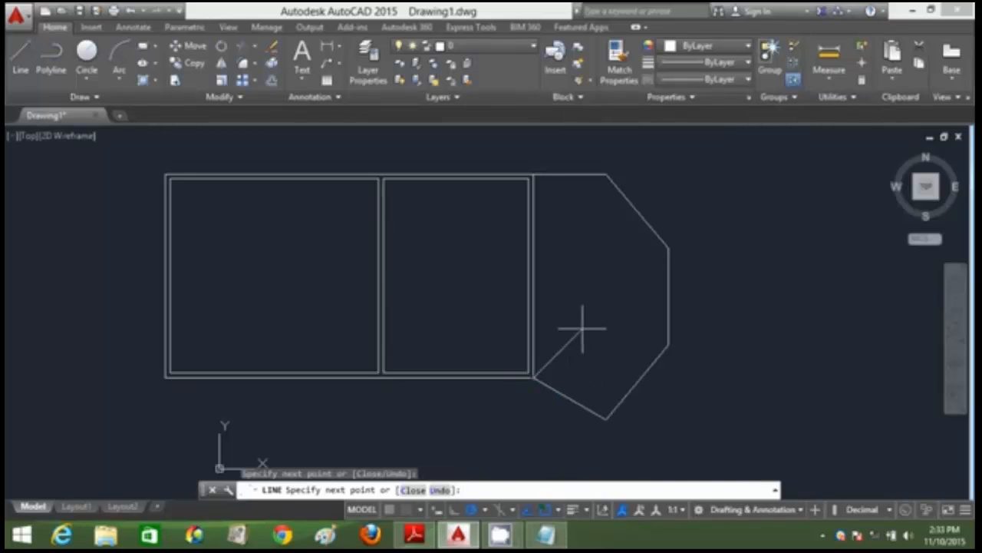
pyautogui.press('Escape')
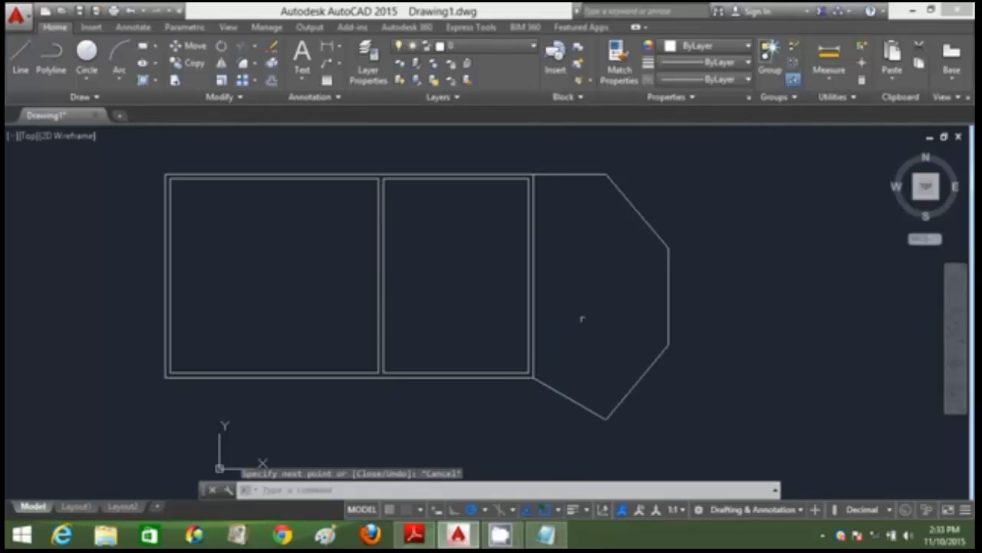
# - Offset the lobby's top wall line and upper slanted wall line inward by 200
pyautogui.click(271, 81)
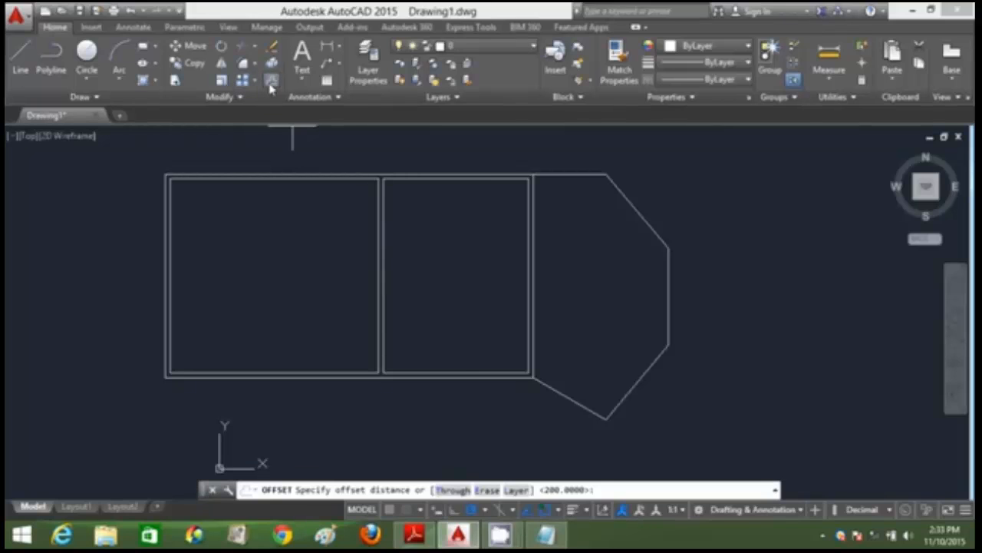
pyautogui.write('200')
pyautogui.press('Return')
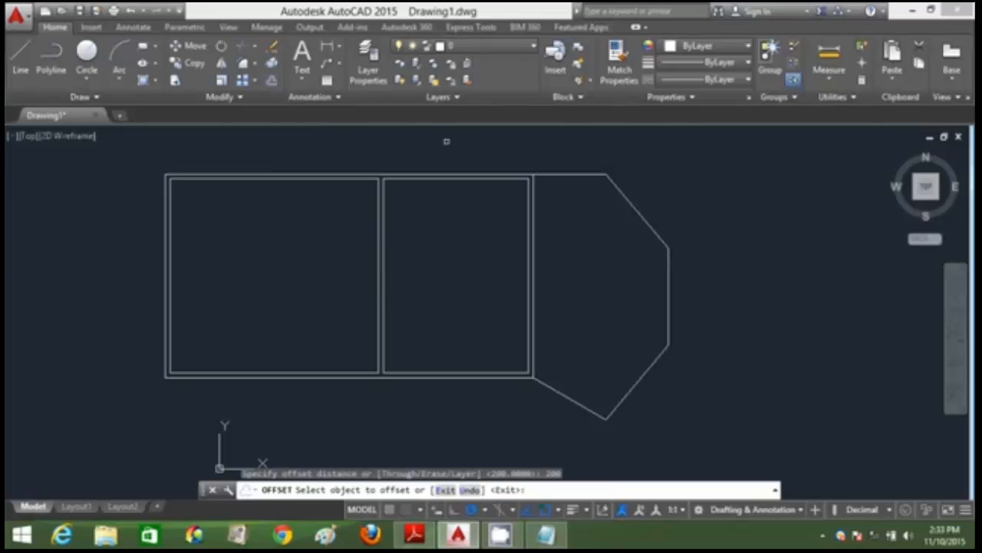
pyautogui.click(558, 169)
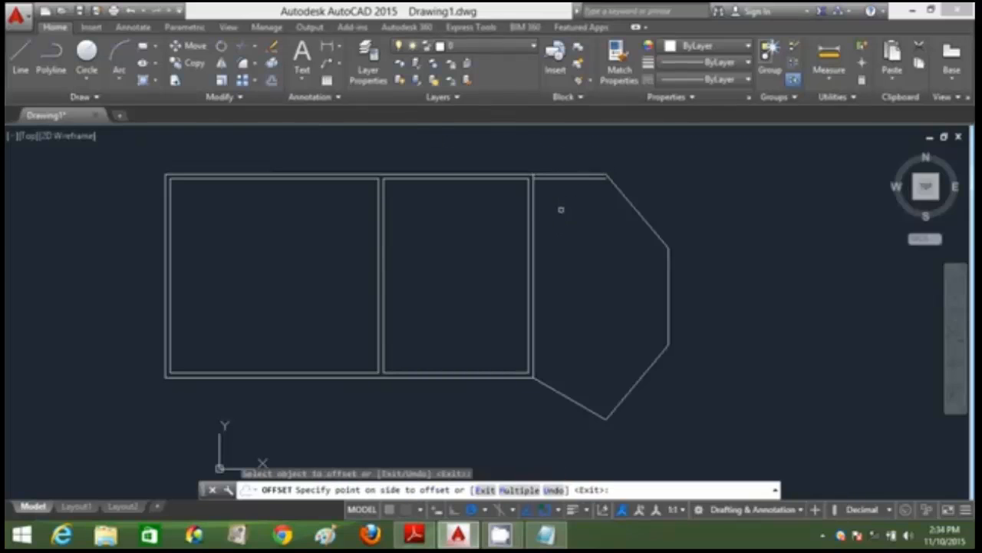
pyautogui.click(559, 208)
pyautogui.click(641, 216)
pyautogui.click(618, 248)
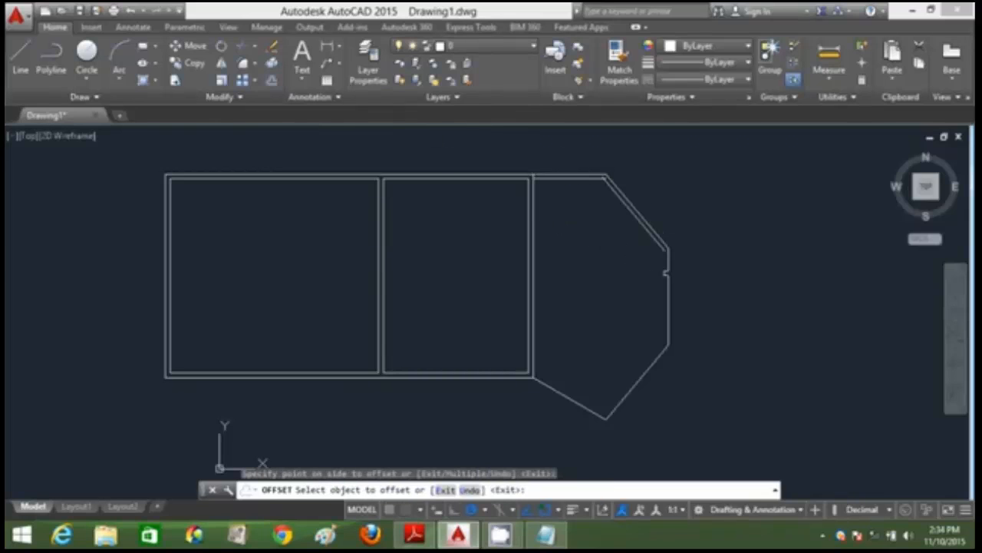
# - Offset the lobby's vertical wall, lower slanted wall and bottom-left diagonal wall lines inward by the same 200 distance
pyautogui.click(667, 270)
pyautogui.click(630, 291)
pyautogui.click(649, 367)
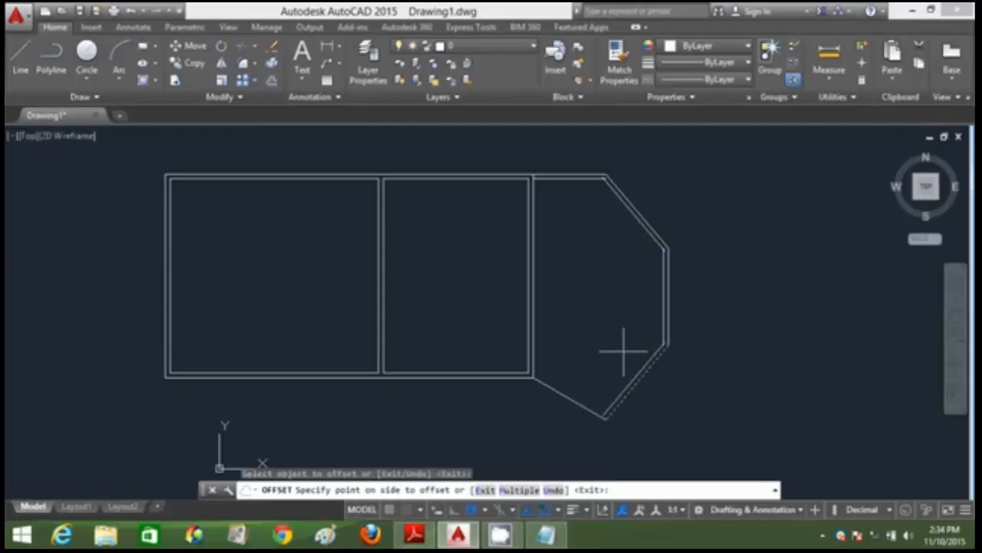
pyautogui.click(618, 358)
pyautogui.click(568, 395)
pyautogui.click(588, 371)
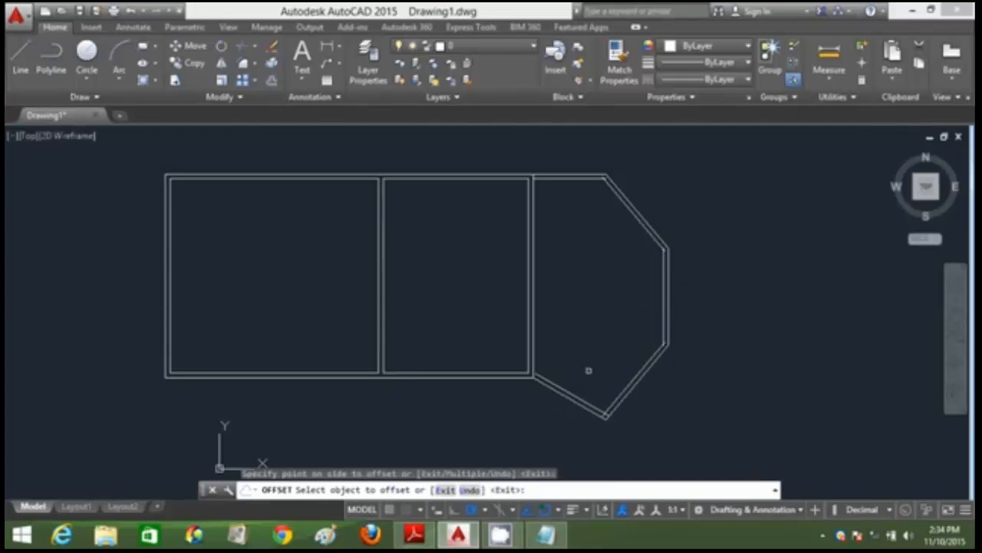
pyautogui.press('Escape')
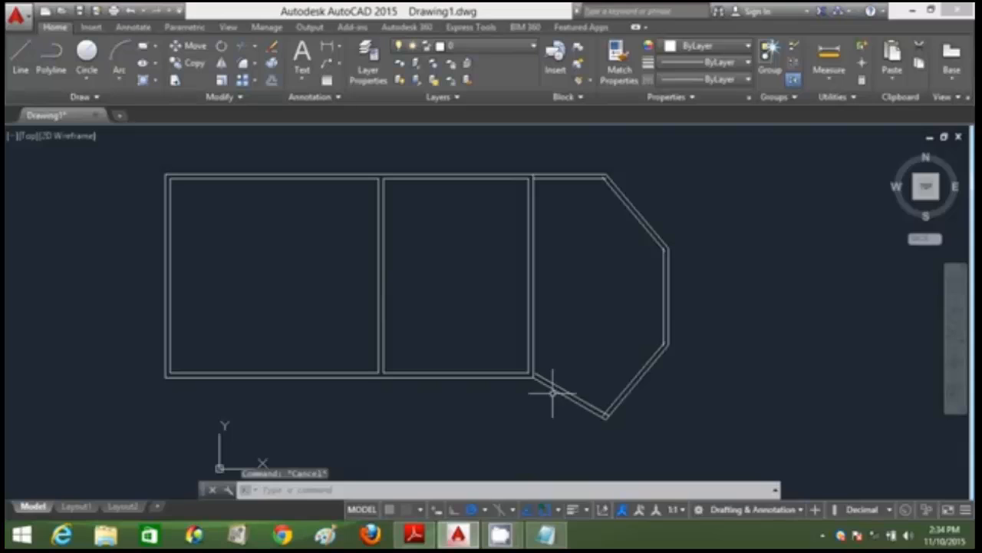
# - Extend the inner line of the lobby's bottom-left diagonal wall to the reception room's outer right wall line
pyautogui.scroll(10, 540, 377)
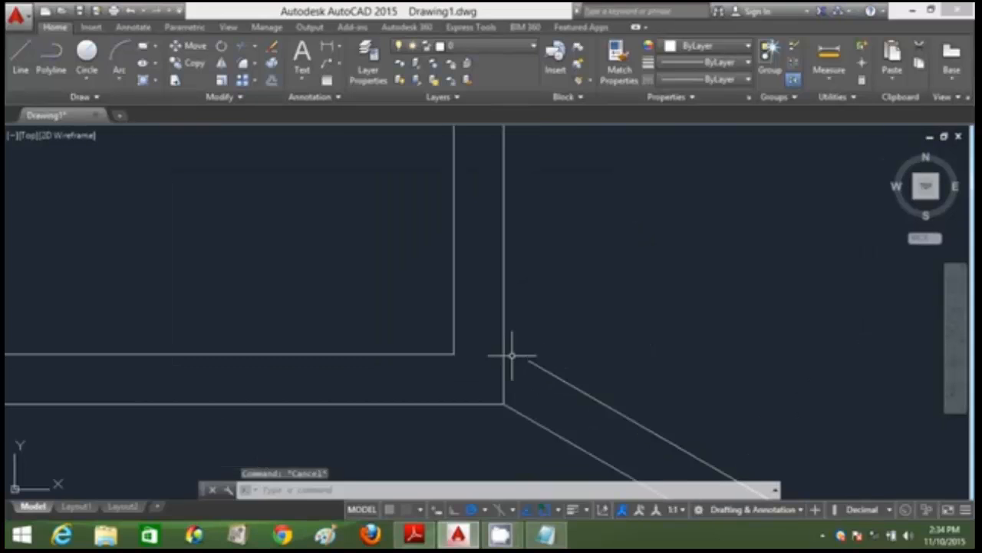
pyautogui.click(358, 491)
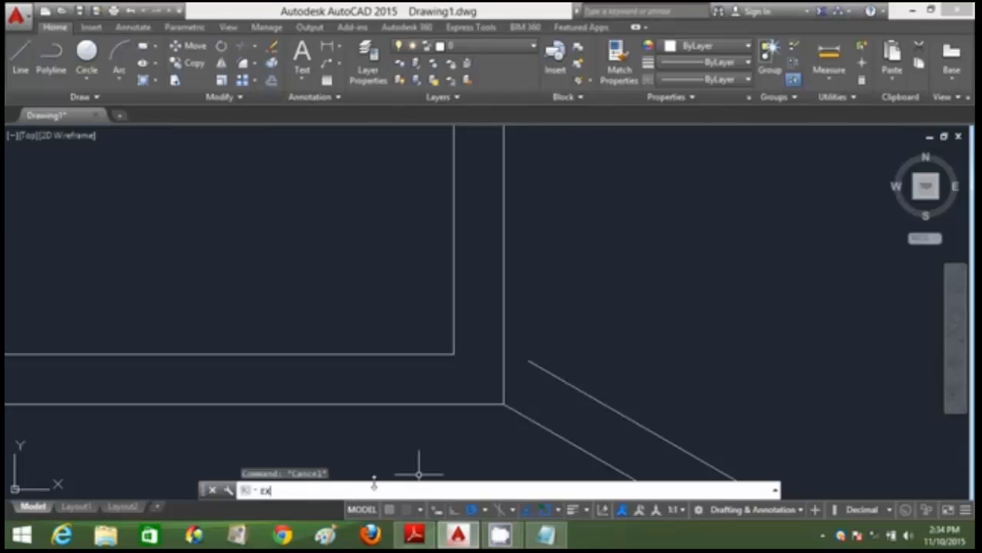
pyautogui.press('Return')
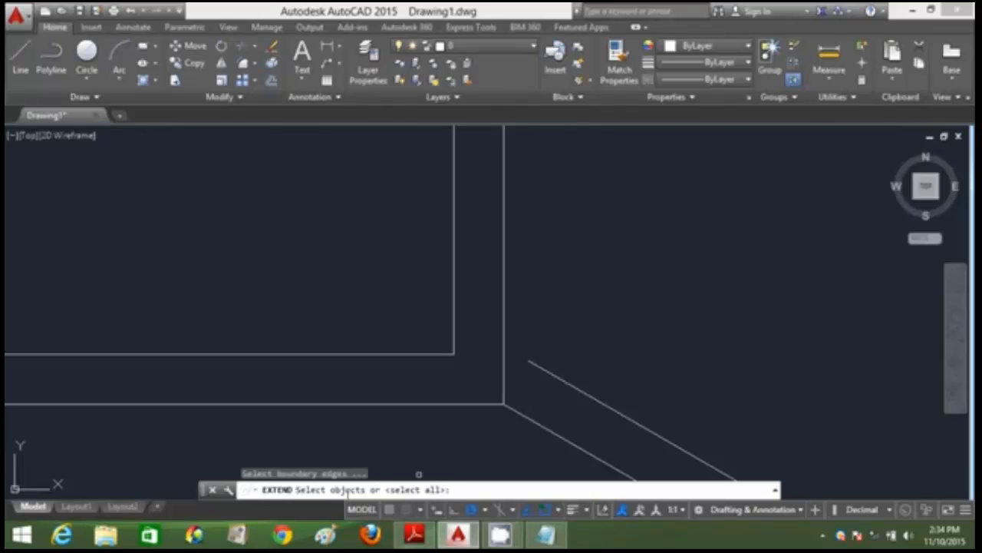
pyautogui.press('Return')
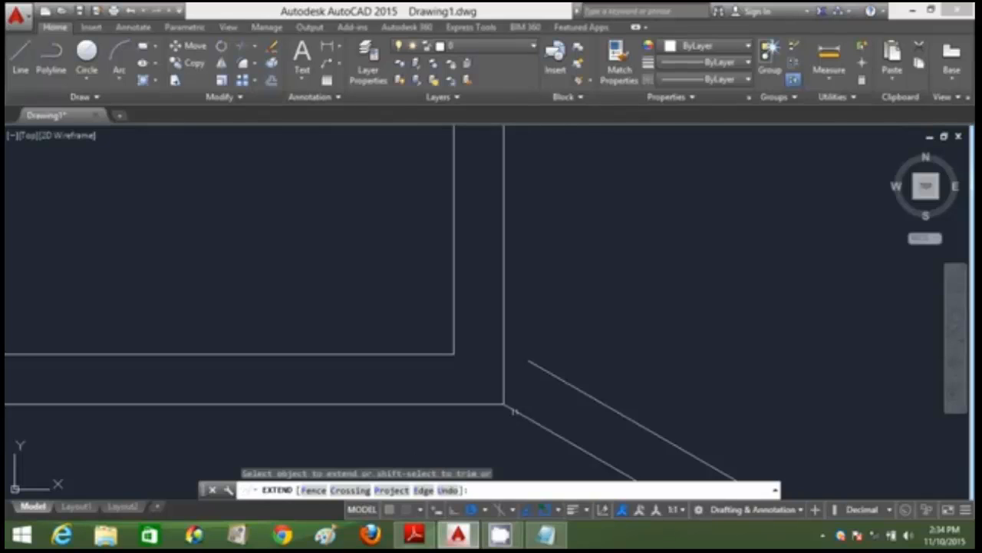
pyautogui.click(546, 373)
pyautogui.scroll(-3, 645, 339)
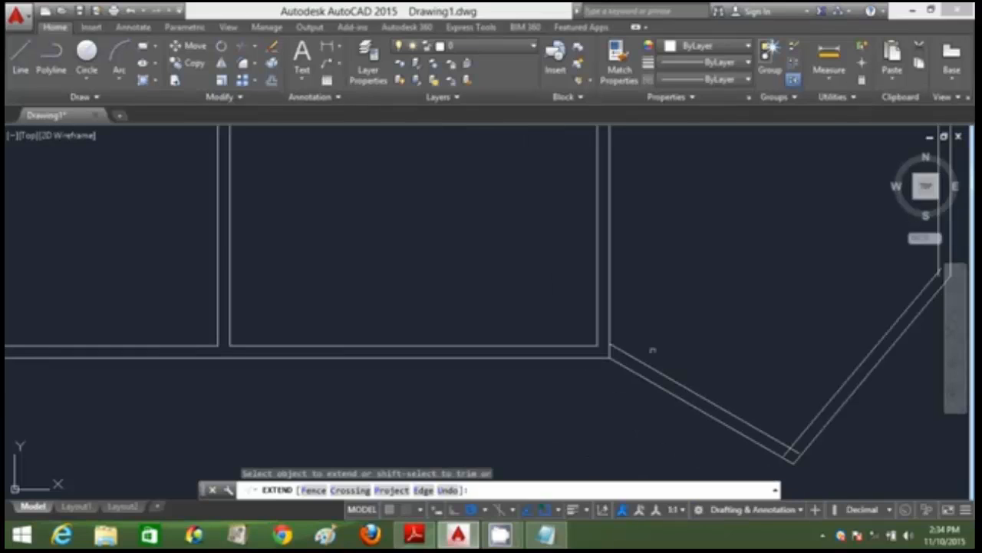
pyautogui.press('Escape')
# - Trim the overlapping inner line ends at the lobby's lowest corner and at the lower end of its vertical wall
pyautogui.write('tr')
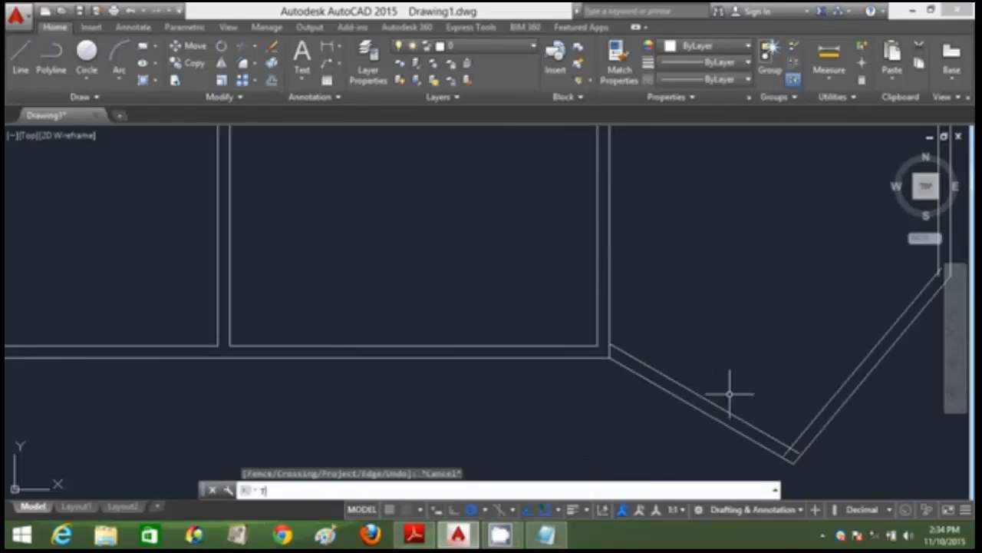
pyautogui.press('Return')
pyautogui.press('Return')
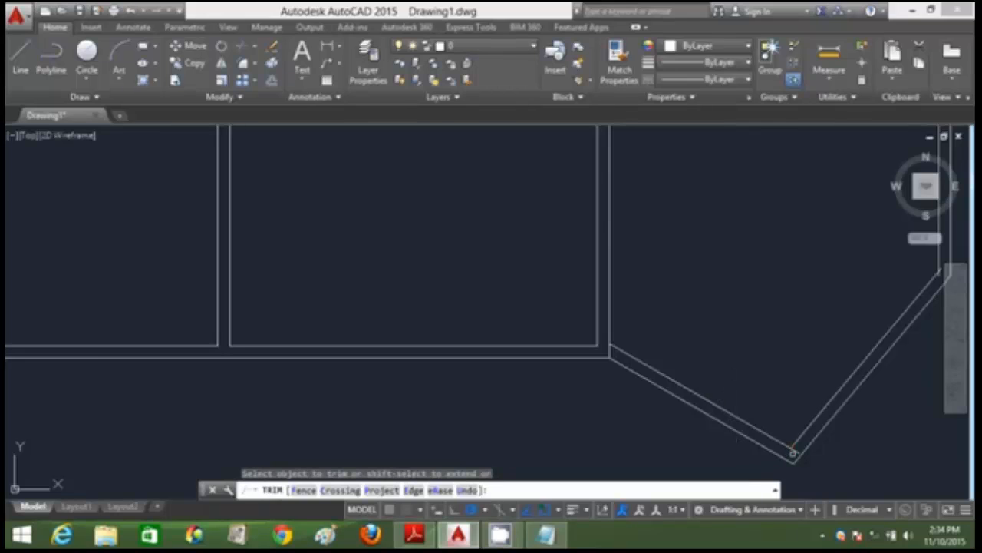
pyautogui.scroll(-4, 778, 330)
pyautogui.moveTo(778, 299); pyautogui.dragTo(593, 301, button='middle')
pyautogui.scroll(8, 665, 314)
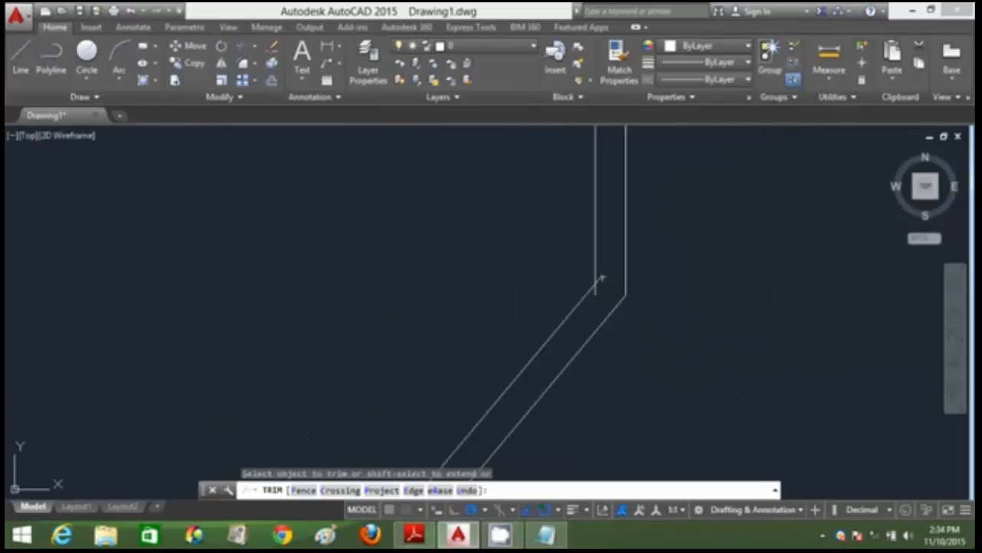
pyautogui.scroll(-3, 594, 293)
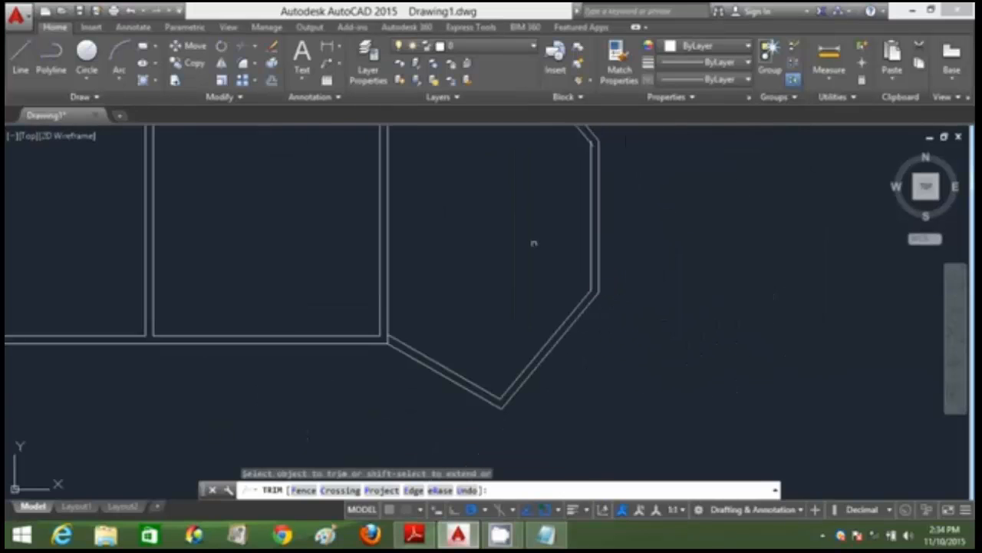
# - Trim the overlapping inner line ends at the upper end of the lobby's vertical wall and at its top slanted corner
pyautogui.moveTo(533, 241)
pyautogui.mouseDown(button='middle')
pyautogui.moveTo(551, 238)
pyautogui.moveTo(630, 368)
pyautogui.mouseUp(button='middle')
pyautogui.scroll(5, 697, 304)
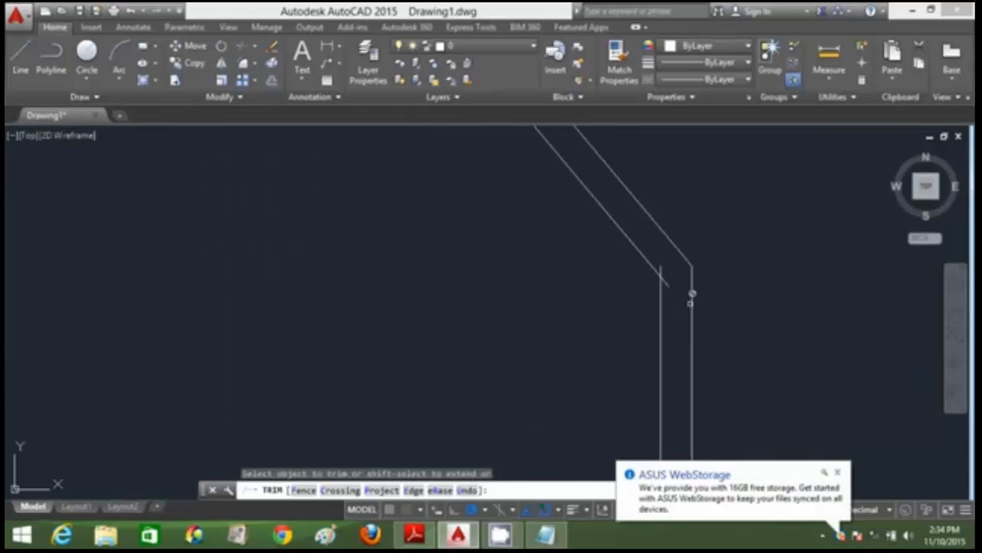
pyautogui.scroll(-6, 660, 268)
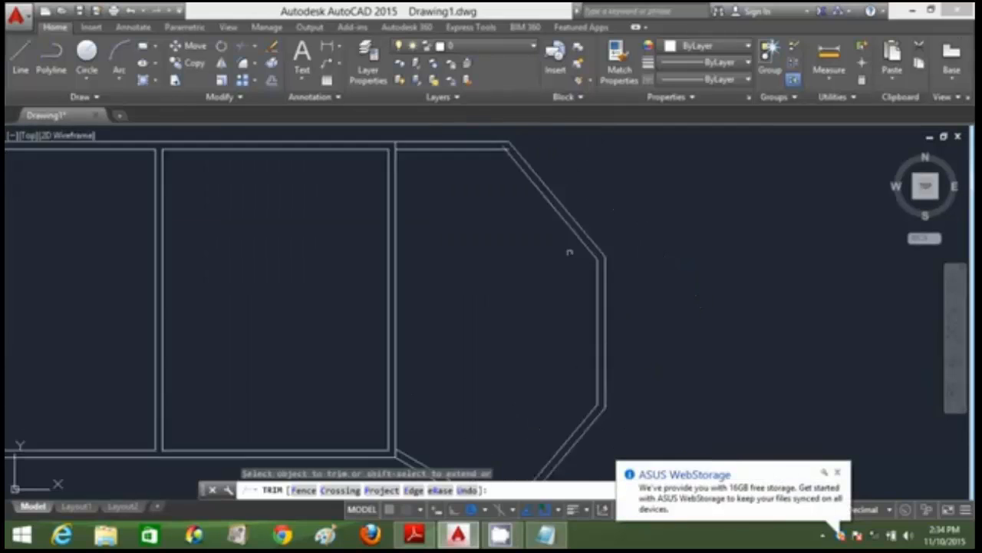
pyautogui.scroll(6, 538, 268)
pyautogui.click(522, 270)
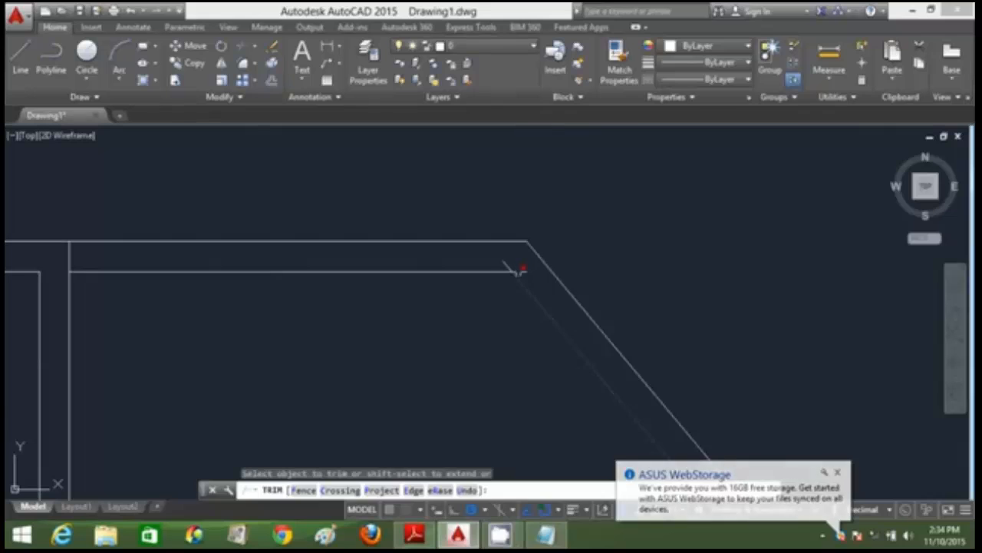
pyautogui.click(507, 265)
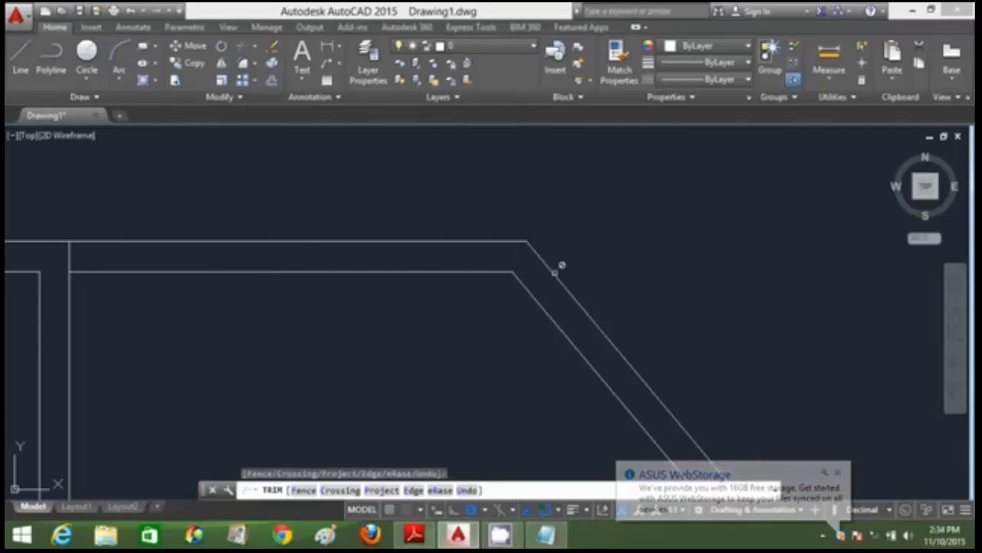
pyautogui.scroll(-3, 561, 266)
pyautogui.click(838, 472)
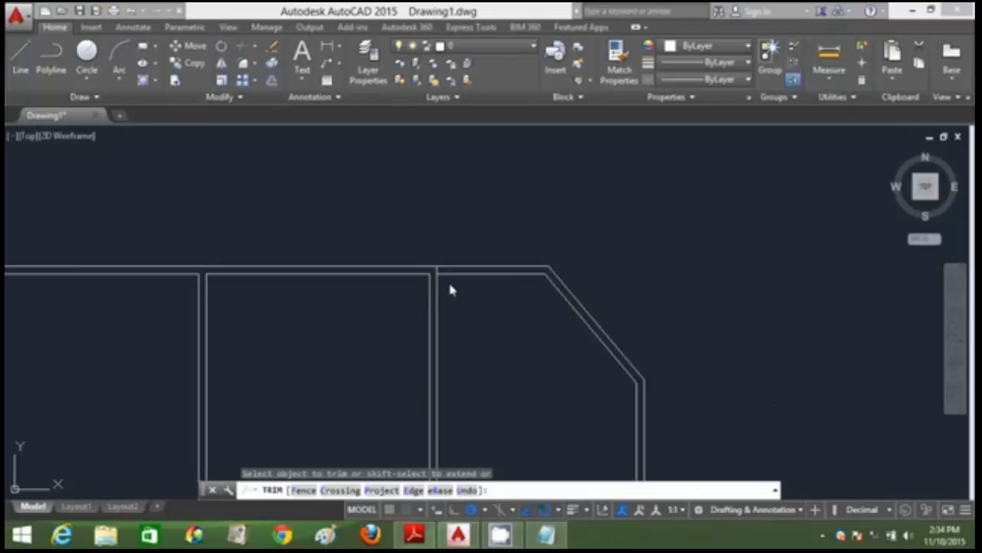
# - Trim the short line pieces crossing the wall thickness where the lobby meets the reception room, at the lower and upper junctions
pyautogui.scroll(-4, 487, 309)
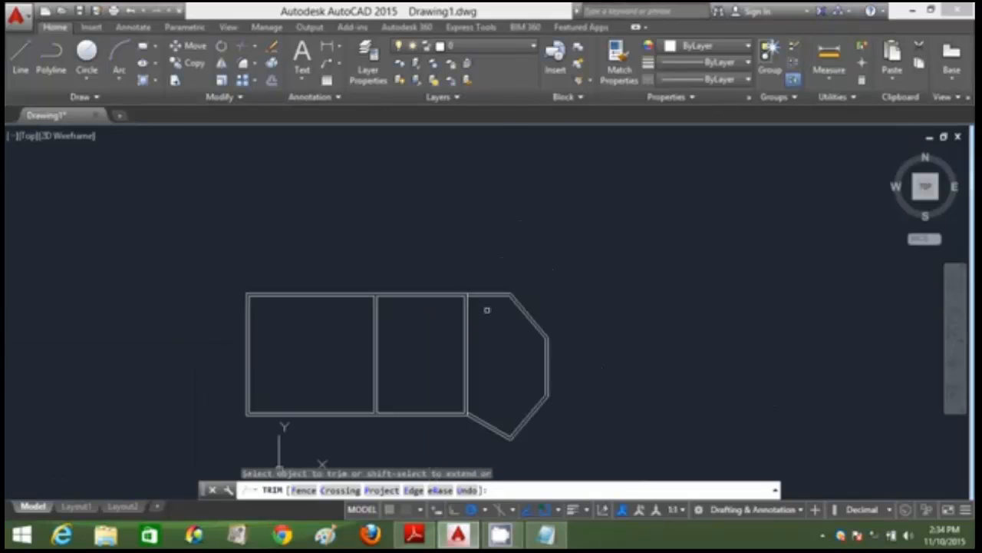
pyautogui.scroll(5, 454, 421)
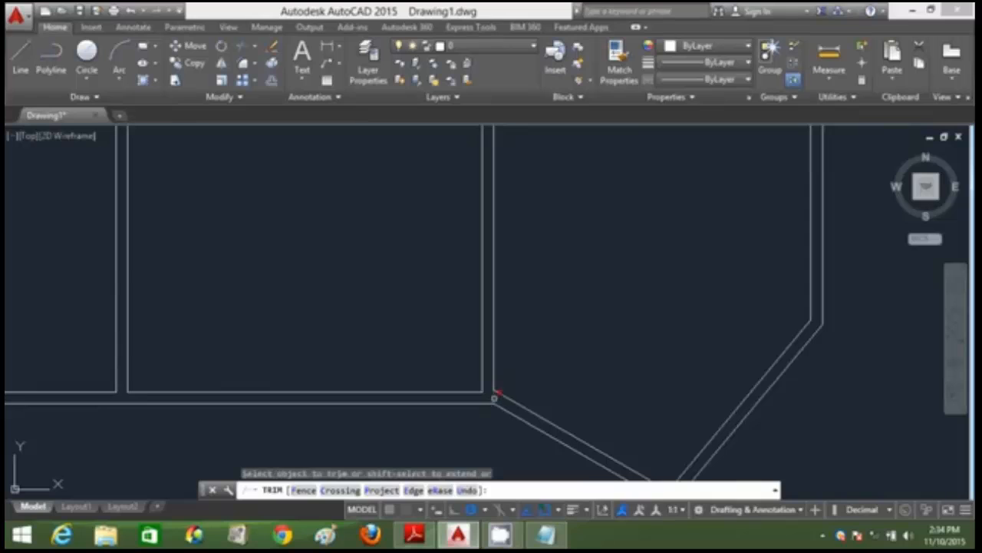
pyautogui.scroll(-5, 498, 375)
pyautogui.moveTo(524, 256); pyautogui.dragTo(520, 292, button='middle')
pyautogui.scroll(5, 512, 292)
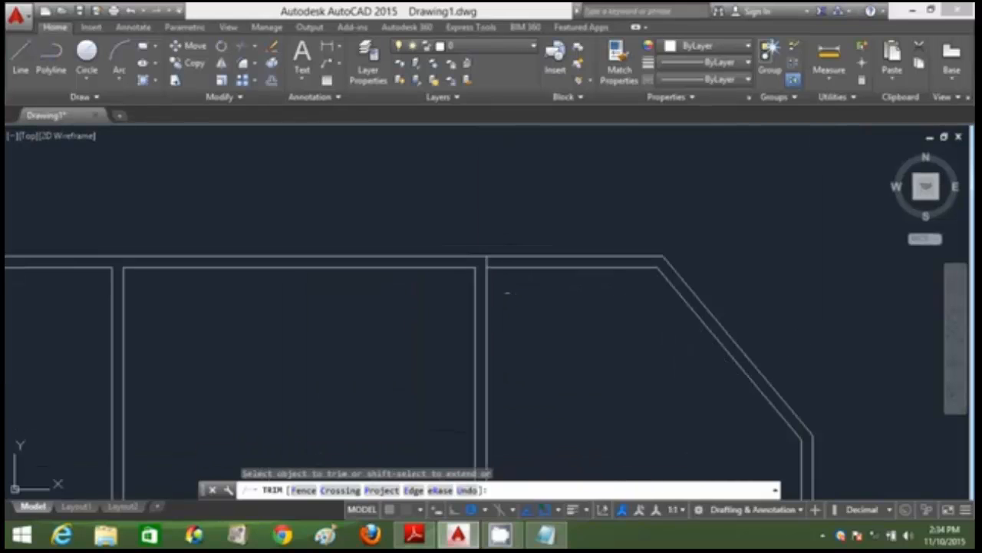
pyautogui.scroll(-5, 487, 261)
pyautogui.moveTo(518, 330)
pyautogui.mouseDown(button='middle')
pyautogui.moveTo(529, 340)
pyautogui.moveTo(594, 279)
pyautogui.mouseUp(button='middle')
pyautogui.press('Escape')
pyautogui.scroll(2, 603, 269)
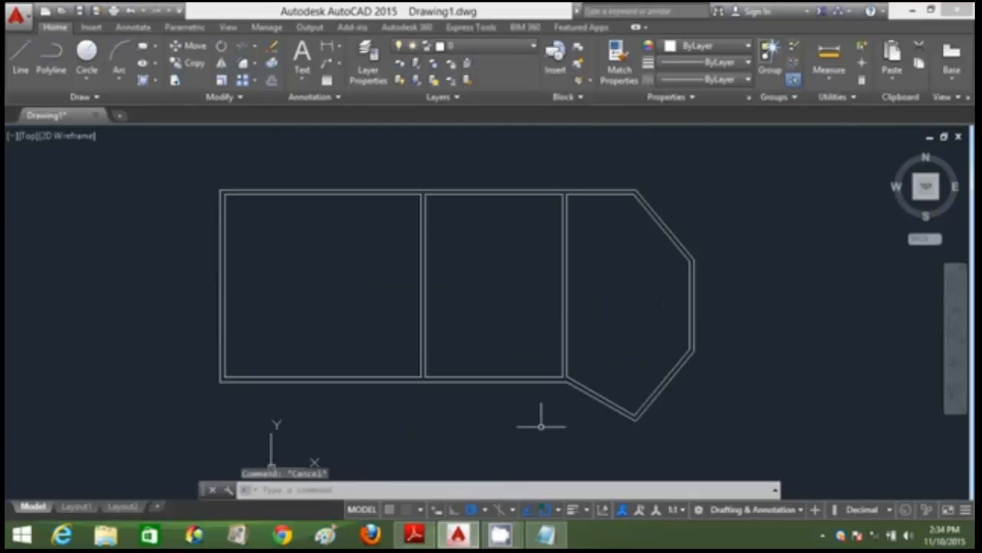
# - Consult the doors in the PDF plan in Adobe Reader, and in AutoCAD draw a 900 line straight up inside the executive room
pyautogui.click(415, 536)
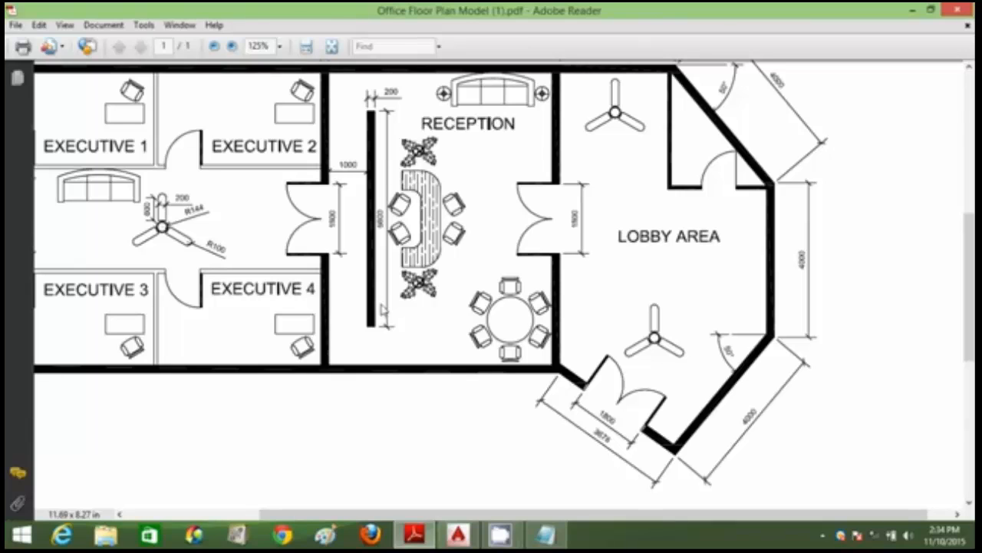
pyautogui.click(418, 536)
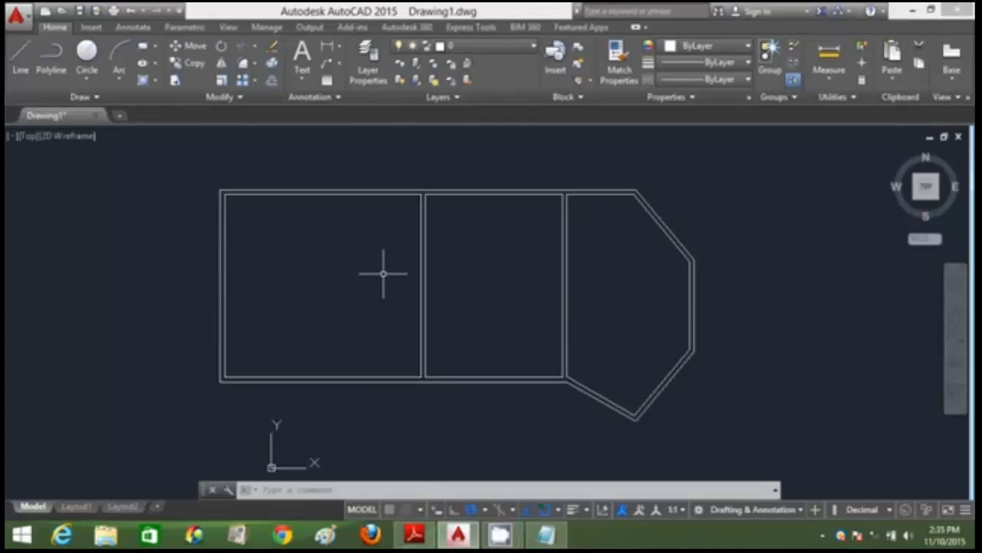
pyautogui.write('l')
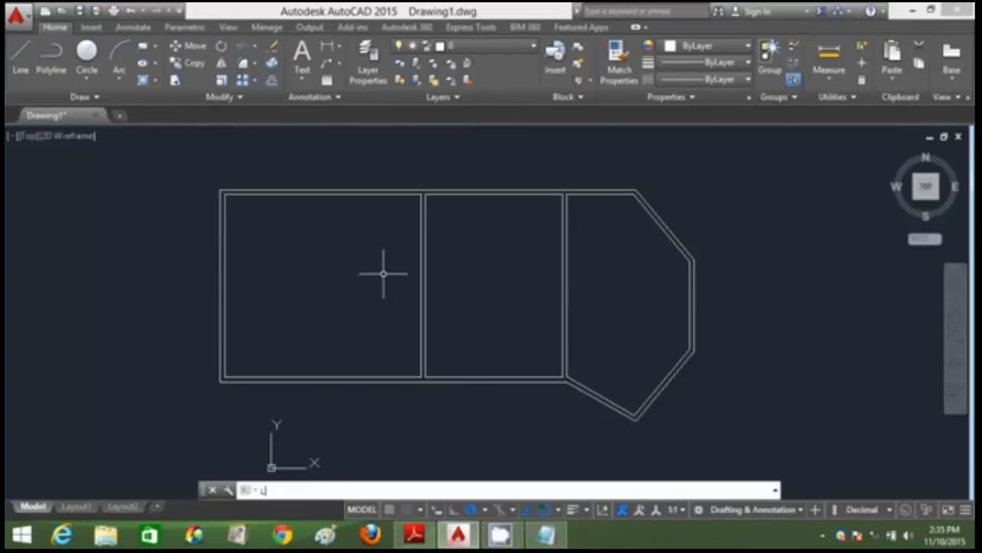
pyautogui.press('Return')
pyautogui.click(365, 285)
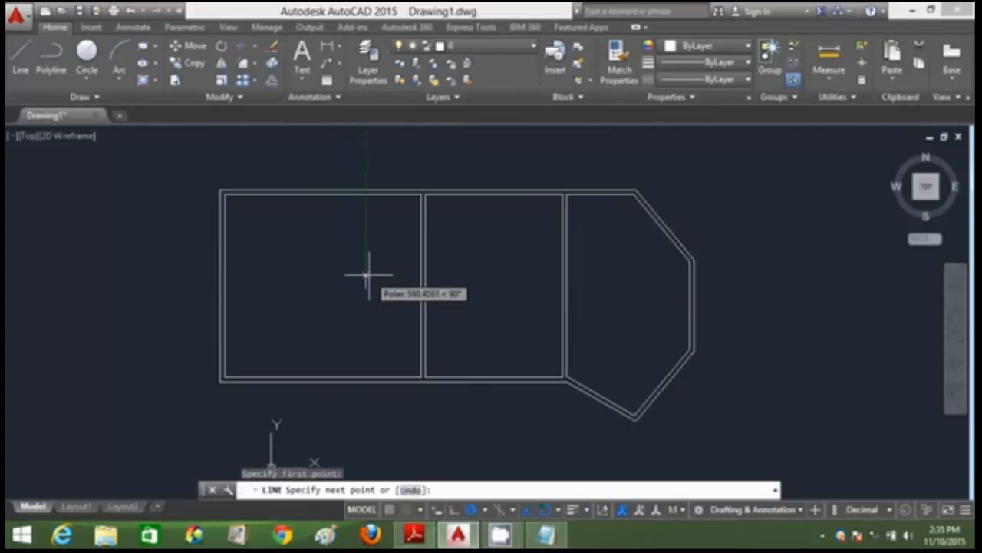
pyautogui.write('900')
pyautogui.press('Return')
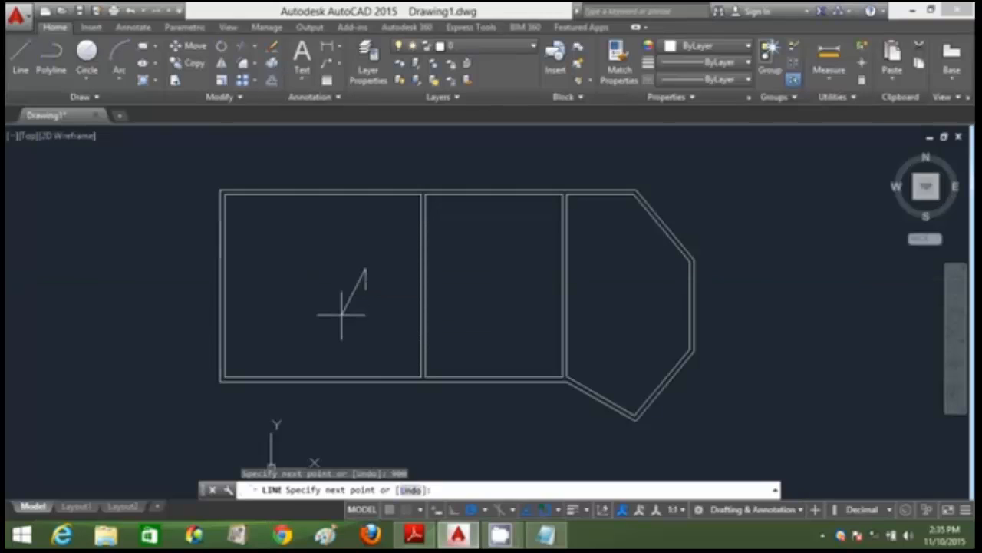
pyautogui.press('Return')
# - Draw a 900 line leftward from the lower end of the short vertical line in the executive room
pyautogui.write('l')
pyautogui.press('Return')
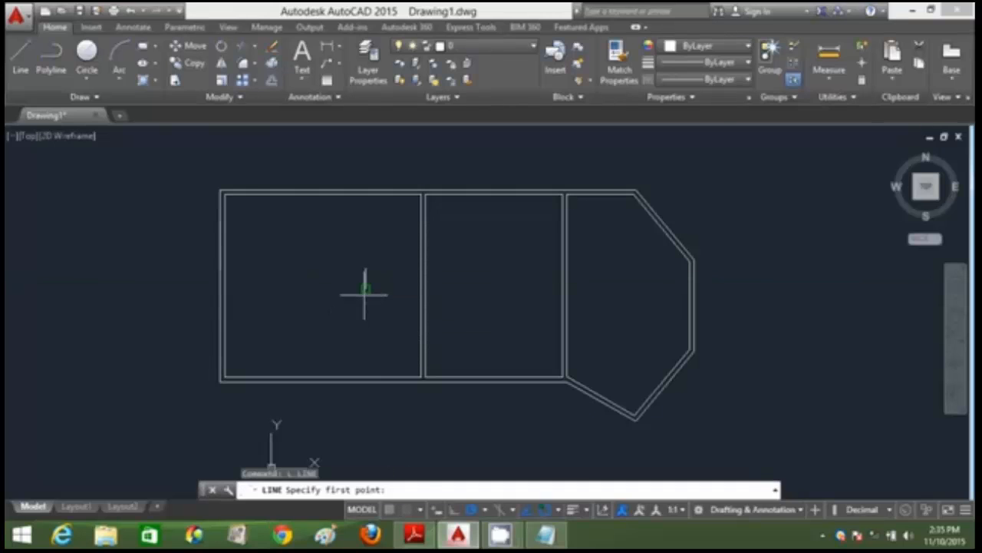
pyautogui.click(366, 290)
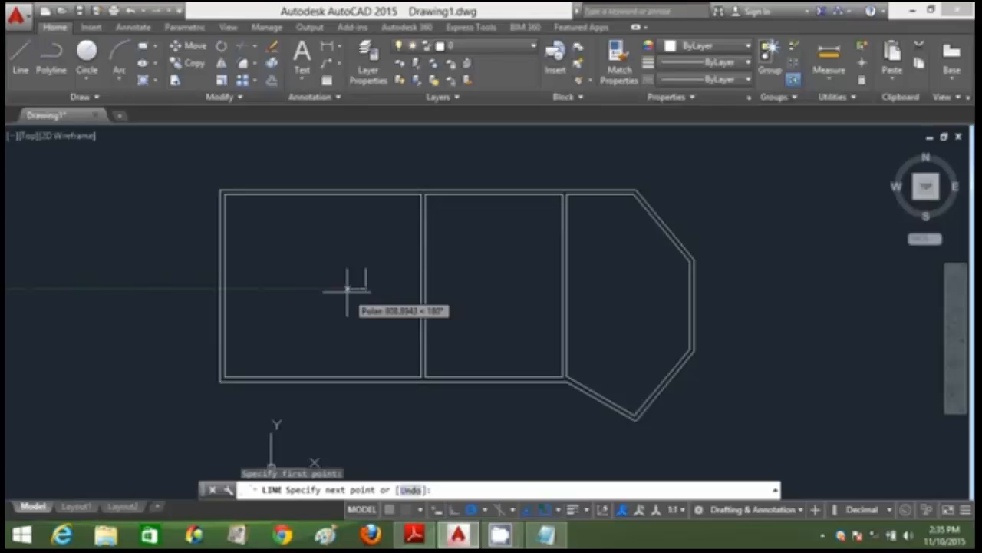
pyautogui.write('900')
pyautogui.press('Return')
pyautogui.press('Return')
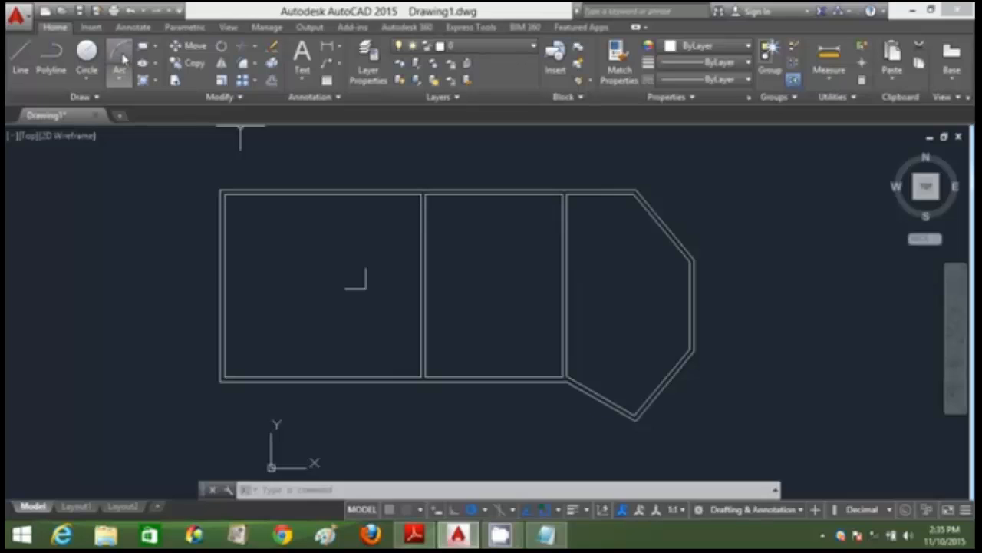
# - Draw a door-swing arc centred on the corner of the two 900 lines, from the vertical line's upper end to the horizontal line's outer end
pyautogui.click(119, 57)
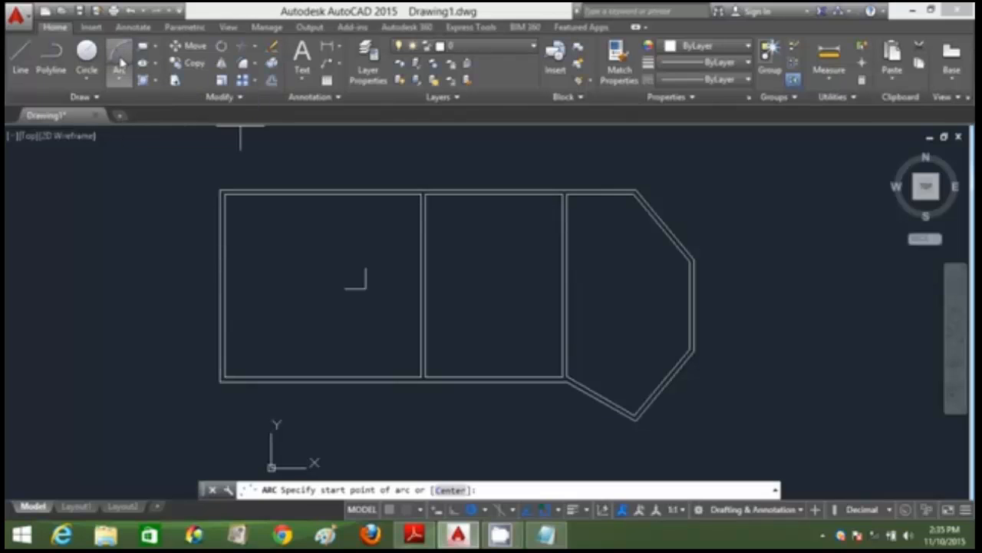
pyautogui.write('c')
pyautogui.press('Return')
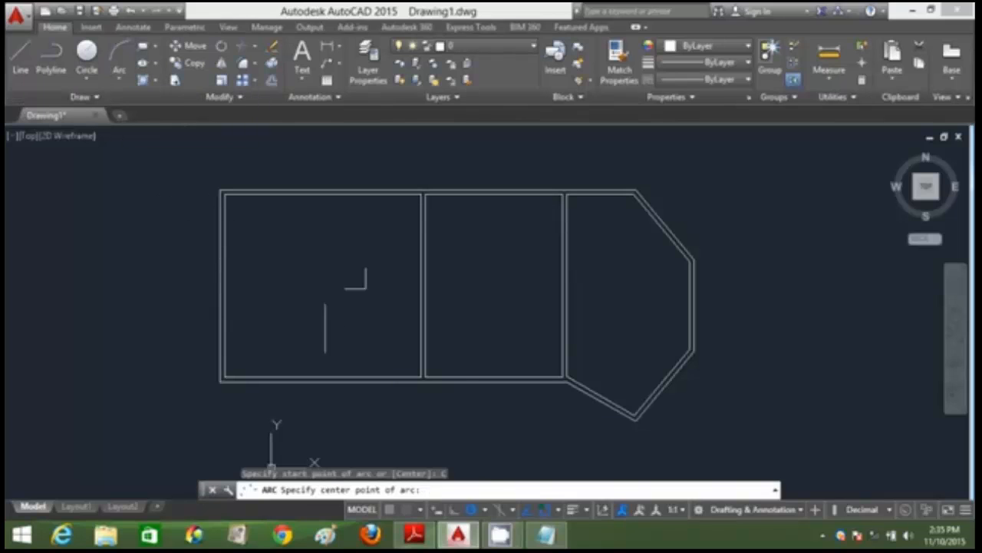
pyautogui.click(366, 289)
pyautogui.click(366, 268)
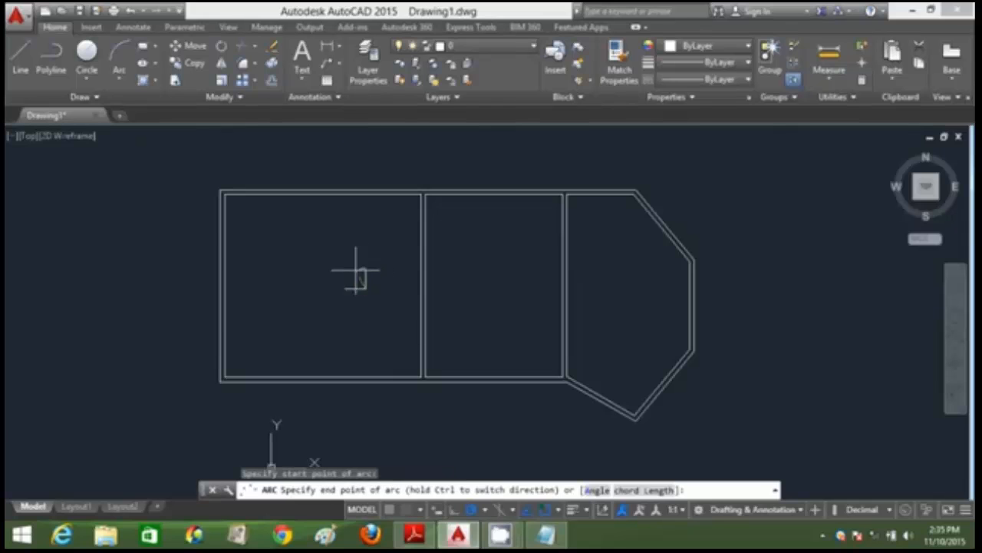
pyautogui.click(344, 287)
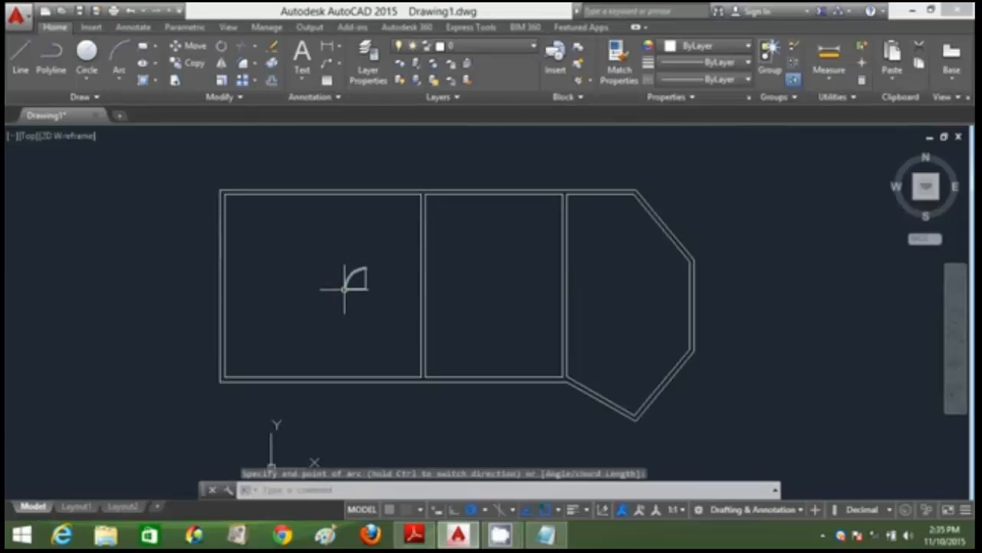
# - Check the double doors in the PDF plan in Adobe Reader, and in AutoCAD delete the door symbol in the executive room
pyautogui.click(415, 536)
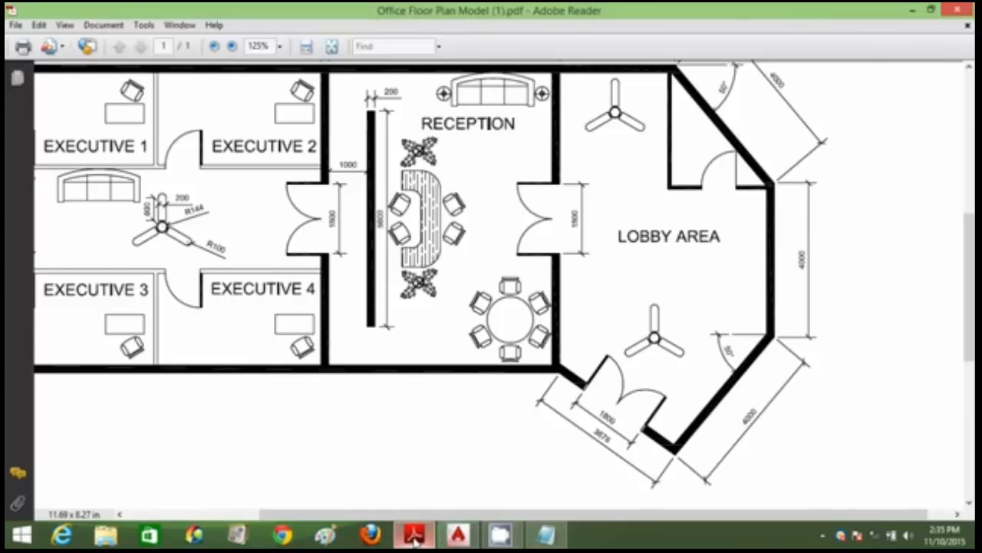
pyautogui.click(414, 536)
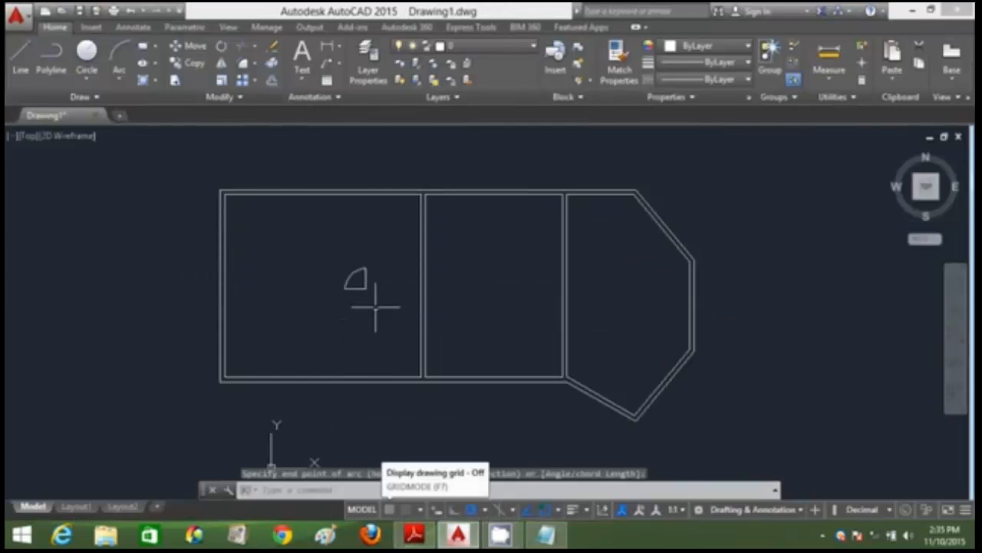
pyautogui.click(379, 304)
pyautogui.click(328, 261)
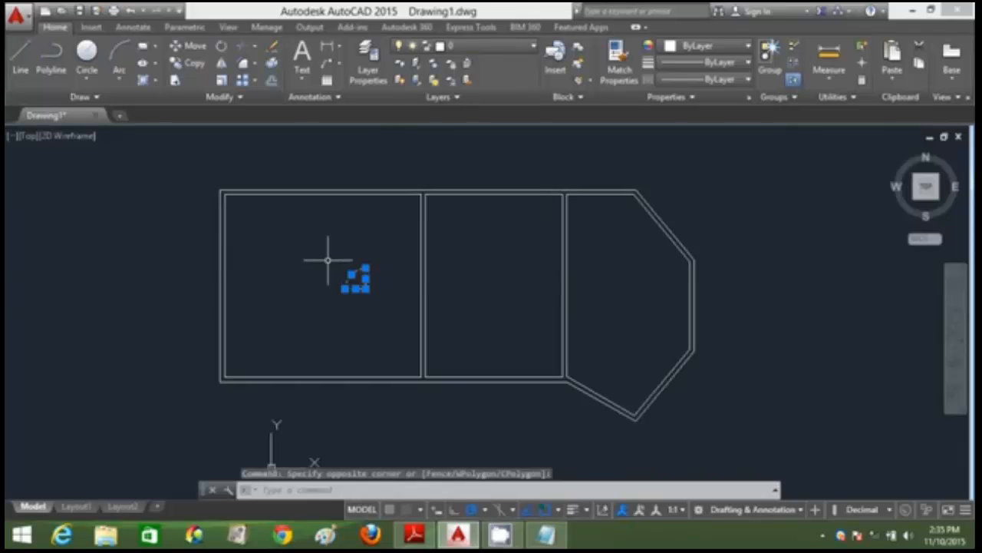
pyautogui.press('Delete')
# - Draw a 900 horizontal line to the right inside the executive room, continued by a 900 line straight down
pyautogui.write('l')
pyautogui.press('Return')
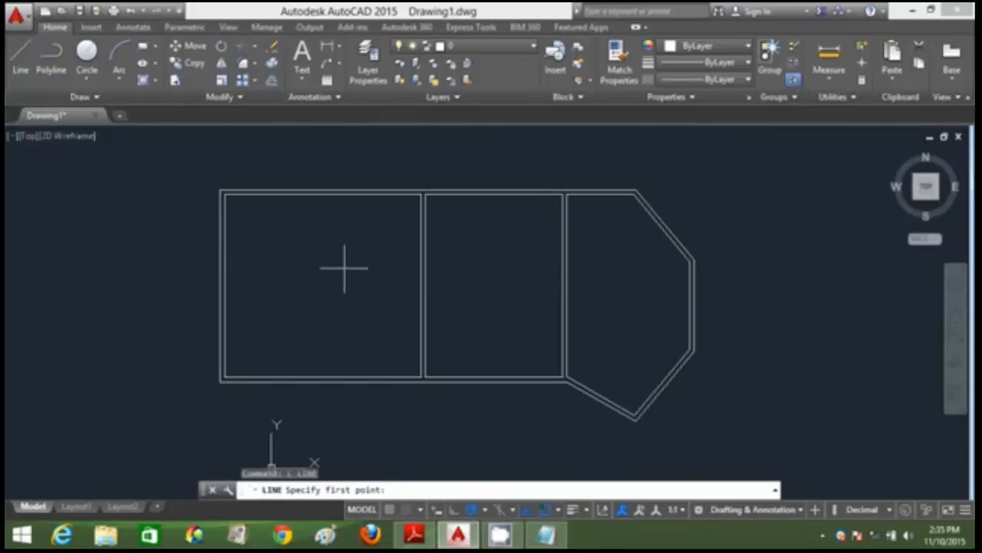
pyautogui.click(347, 261)
pyautogui.write('@00')
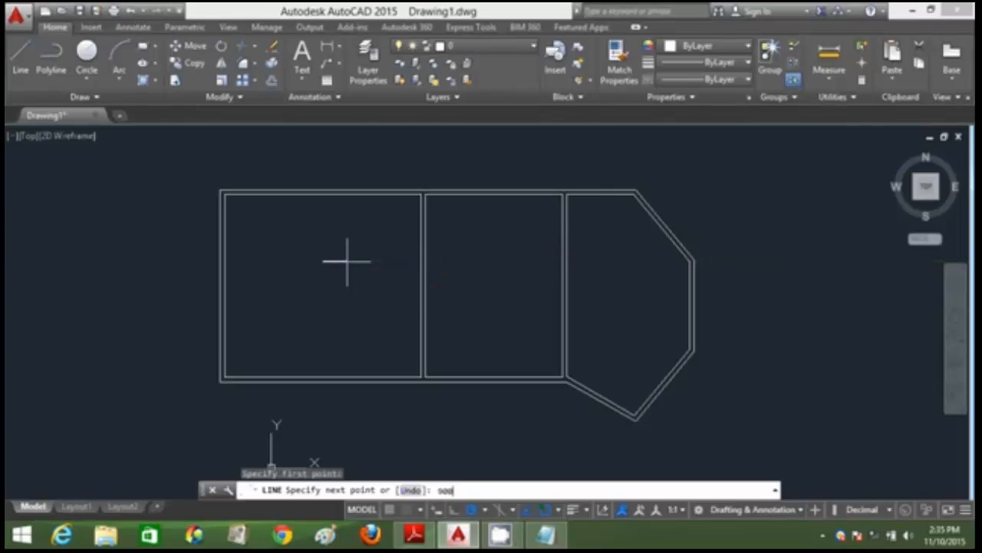
pyautogui.press('Return')
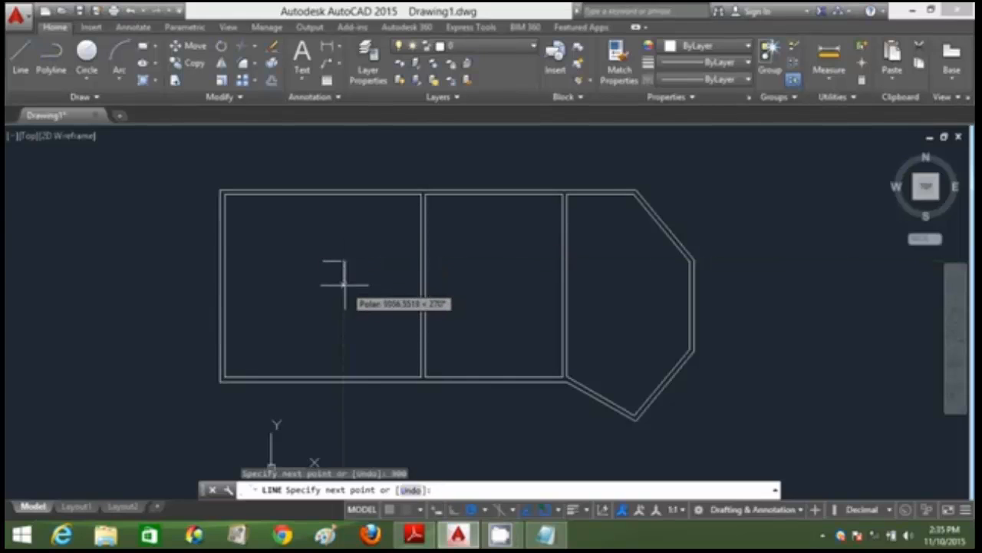
pyautogui.write('900')
pyautogui.press('Return')
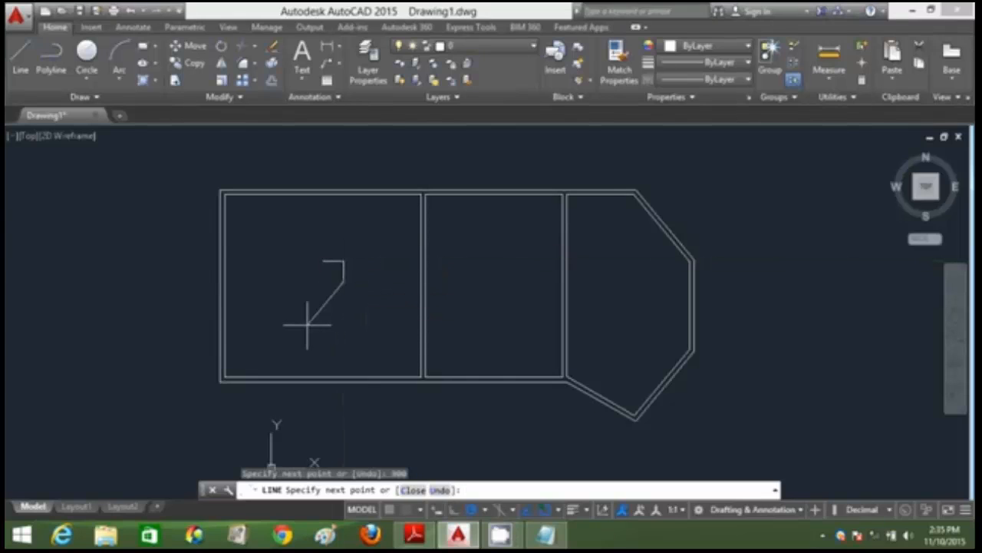
pyautogui.press('Escape')
# - Draw a door-swing arc centred on the lines' corner, from the horizontal line's free end to the vertical line's lower end
pyautogui.write('a')
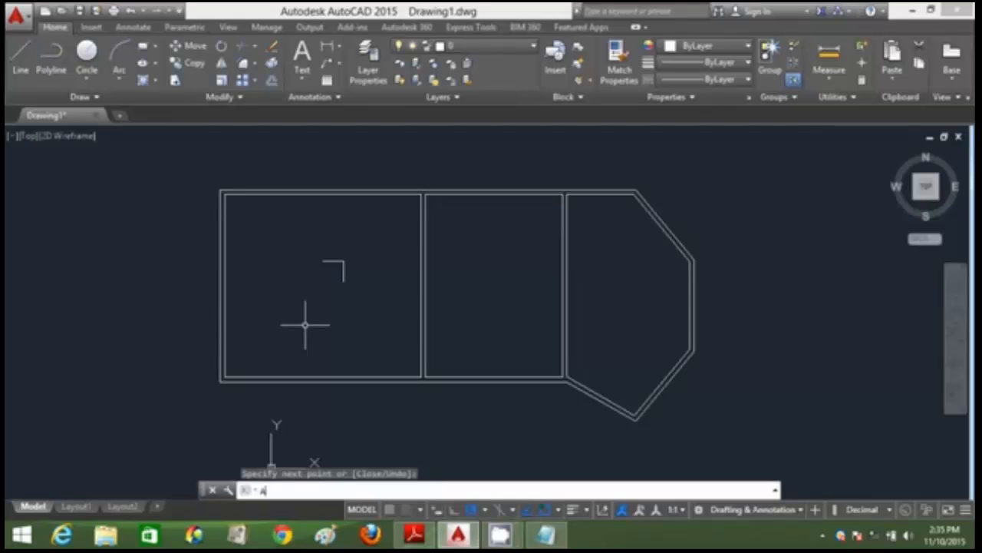
pyautogui.press('Return')
pyautogui.write('c')
pyautogui.press('Return')
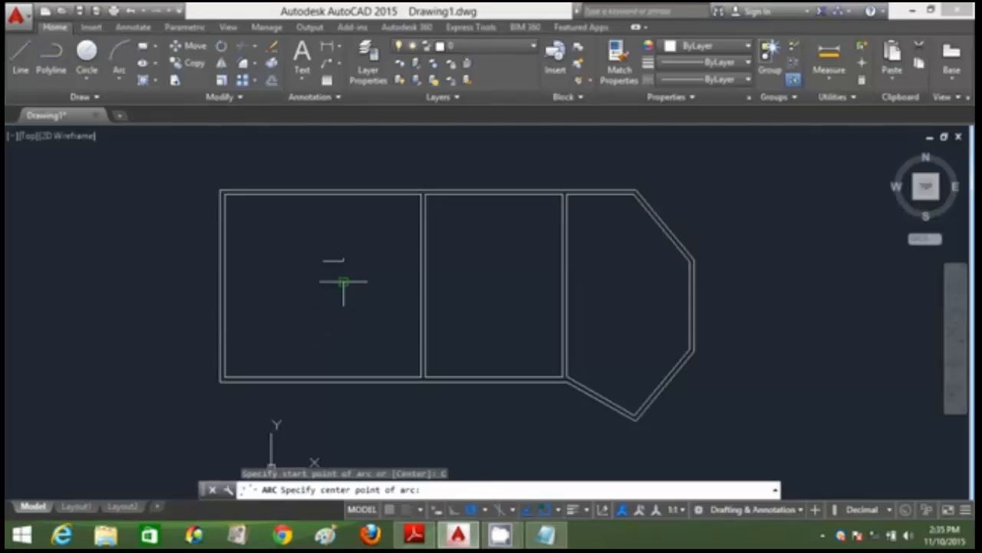
pyautogui.click(331, 262)
pyautogui.click(341, 280)
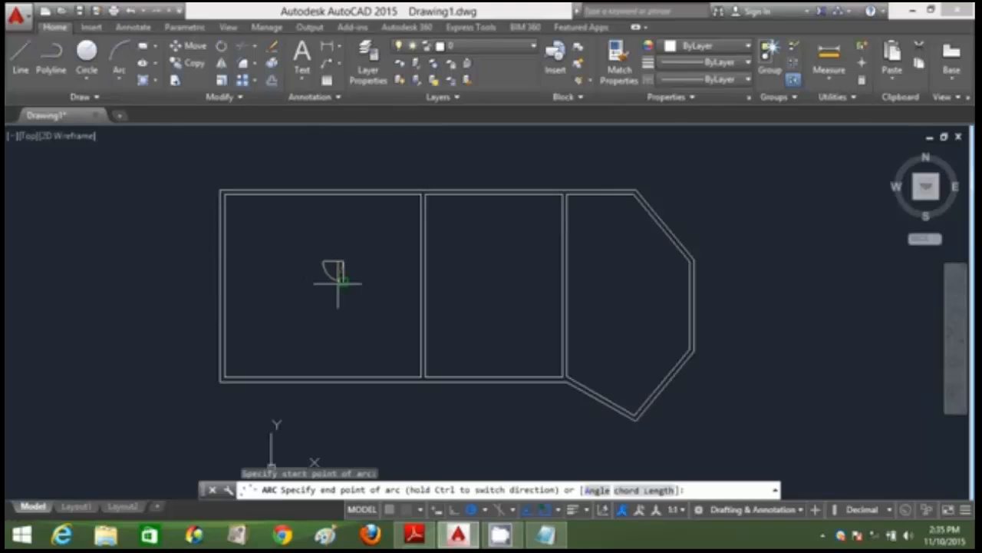
# - Mirror the door leaf and arc about a horizontal line through the vertical line's lower end, keeping the originals
pyautogui.write('a')
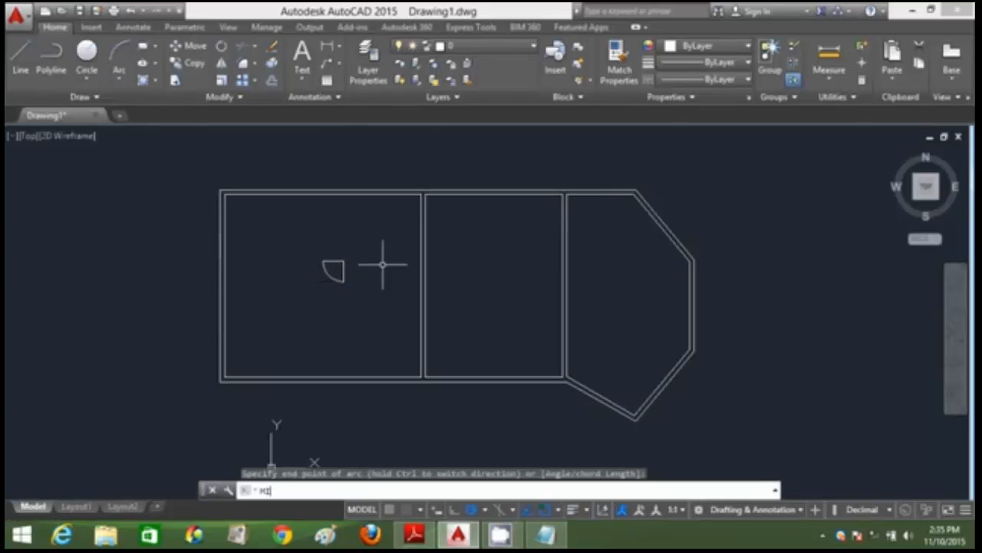
pyautogui.write('i')
pyautogui.press('Return')
pyautogui.click(381, 267)
pyautogui.click(317, 248)
pyautogui.press('Return')
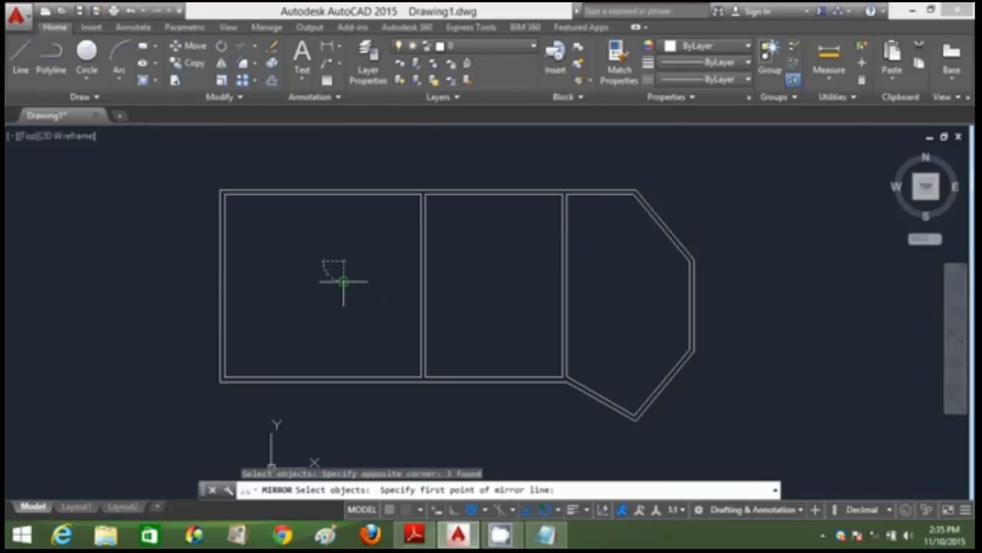
pyautogui.click(343, 281)
pyautogui.click(298, 282)
pyautogui.press('Return')
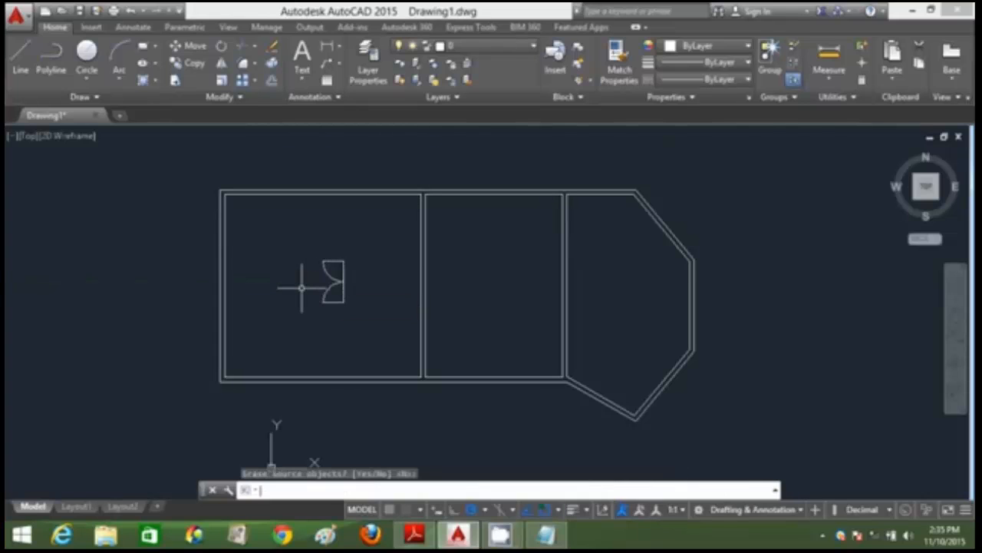
# - Offset the upper and lower horizontal lines of the double door outward by 50
pyautogui.scroll(3, 327, 286)
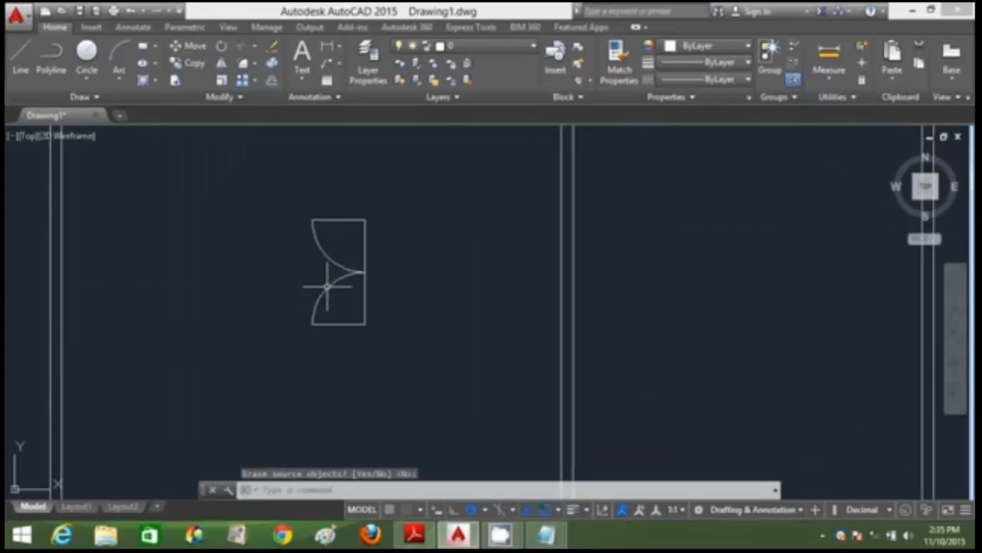
pyautogui.write('o')
pyautogui.press('Return')
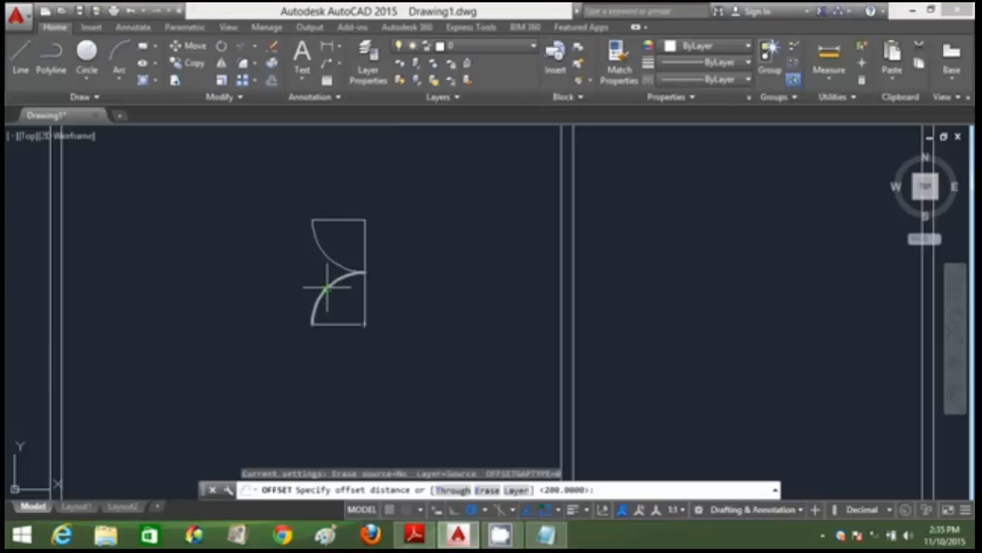
pyautogui.press('Return')
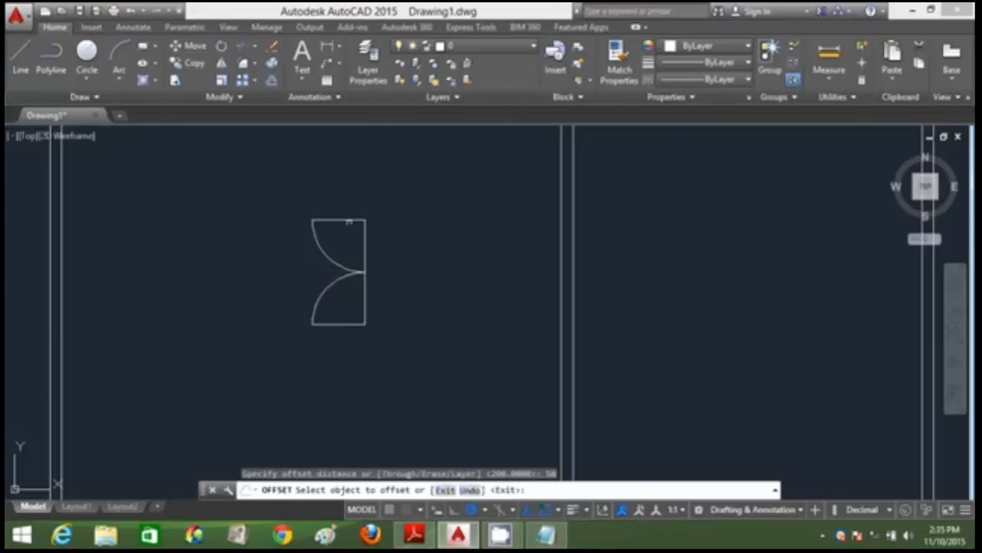
pyautogui.click(347, 219)
pyautogui.click(346, 208)
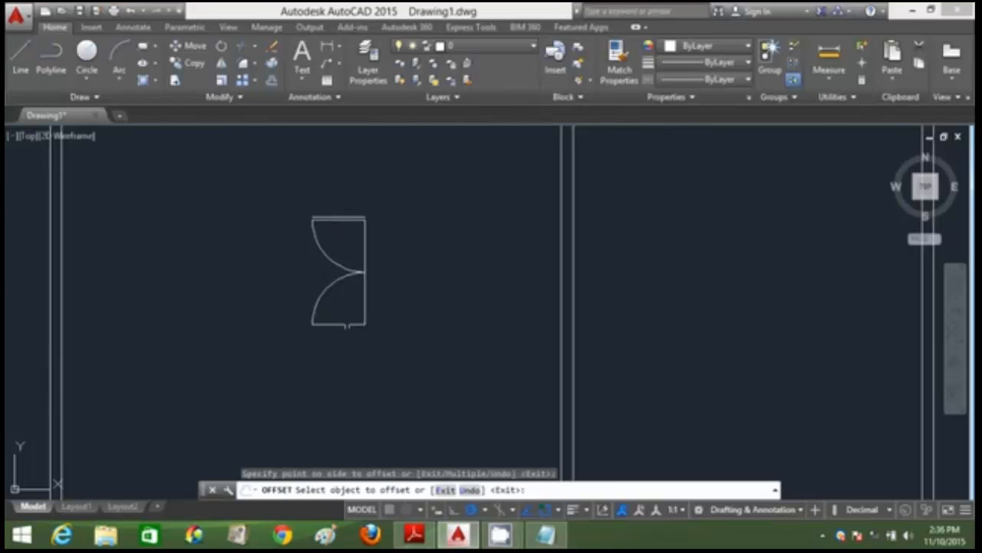
pyautogui.click(347, 325)
pyautogui.click(335, 353)
pyautogui.press('Escape')
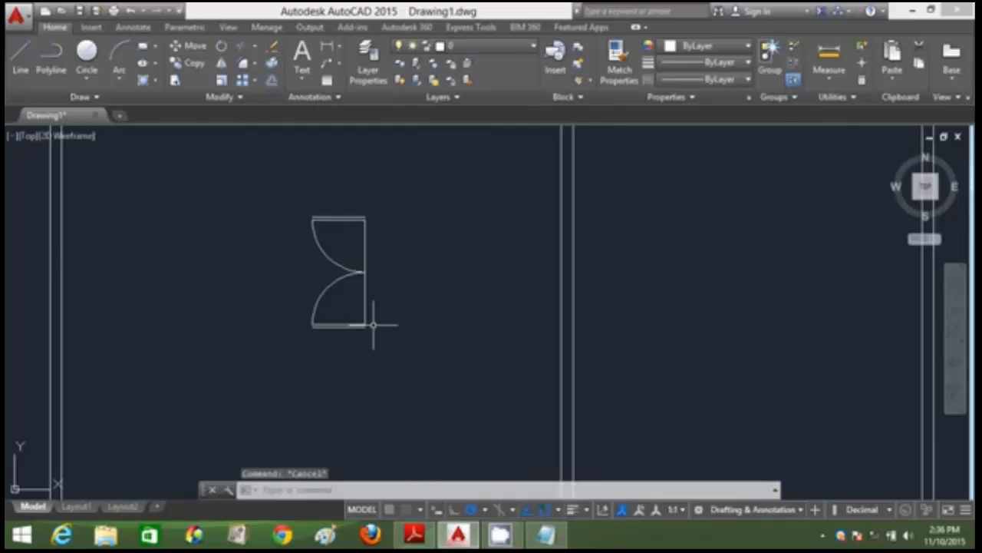
# - Close both ends of the lower door leaf with short vertical lines between its two parallel lines
pyautogui.write('l')
pyautogui.press('Return')
pyautogui.scroll(3, 376, 327)
pyautogui.click(346, 330)
pyautogui.click(347, 322)
pyautogui.press('Return')
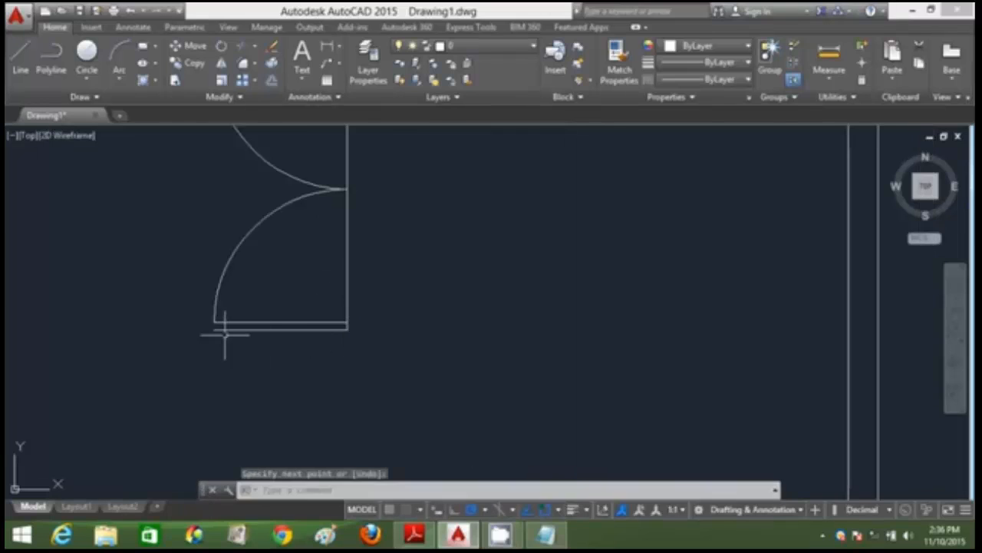
pyautogui.press('Return')
pyautogui.click(215, 322)
pyautogui.click(215, 330)
pyautogui.scroll(-3, 346, 313)
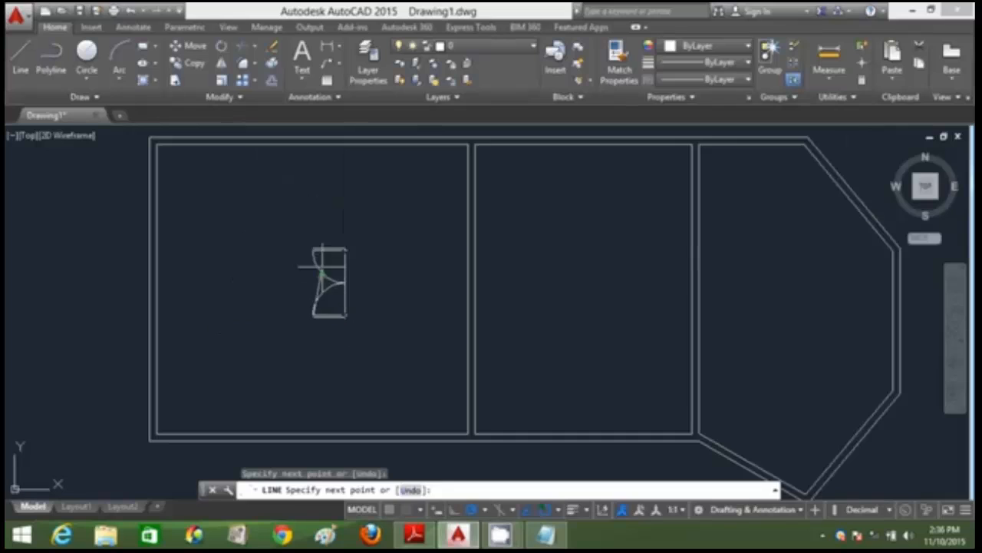
pyautogui.press('Return')
# - Close both ends of the upper door leaf with short vertical lines between its two parallel lines
pyautogui.press('Return')
pyautogui.scroll(5, 338, 253)
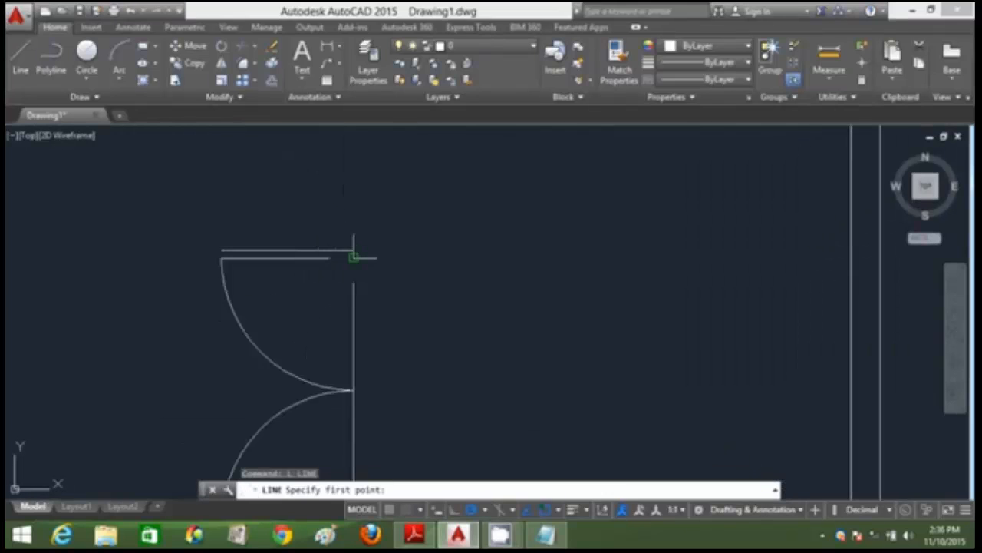
pyautogui.click(353, 257)
pyautogui.click(354, 250)
pyautogui.press('Return')
pyautogui.press('Return')
pyautogui.click(222, 258)
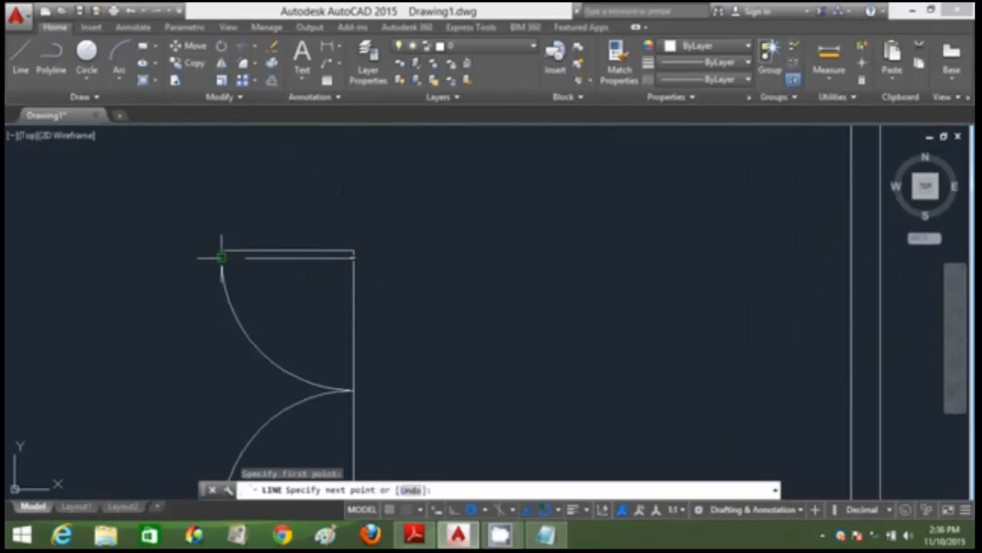
pyautogui.scroll(-3, 491, 307)
pyautogui.press('Return')
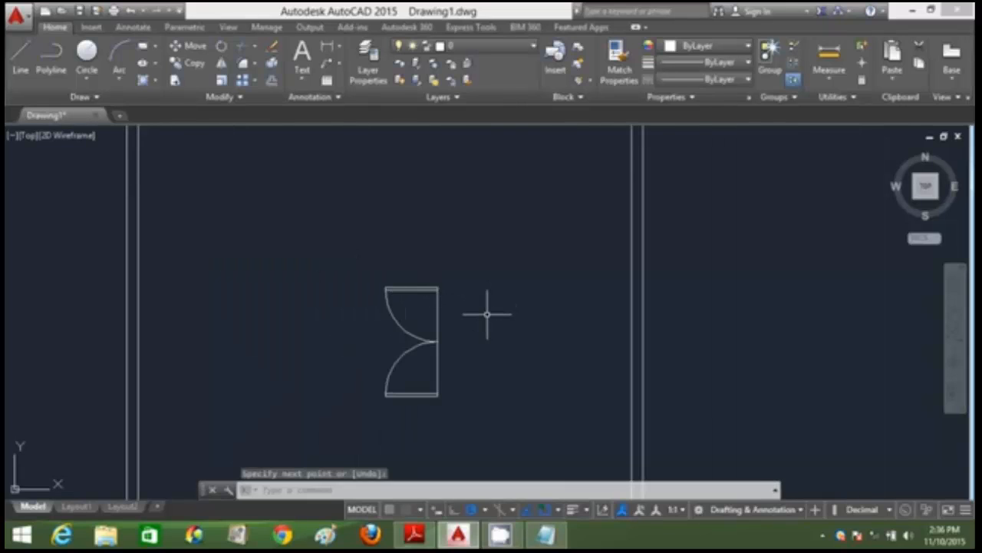
# - Start a hatch and set its pattern to the predefined SOLID in the hatch settings
pyautogui.write('m')
pyautogui.press('Return')
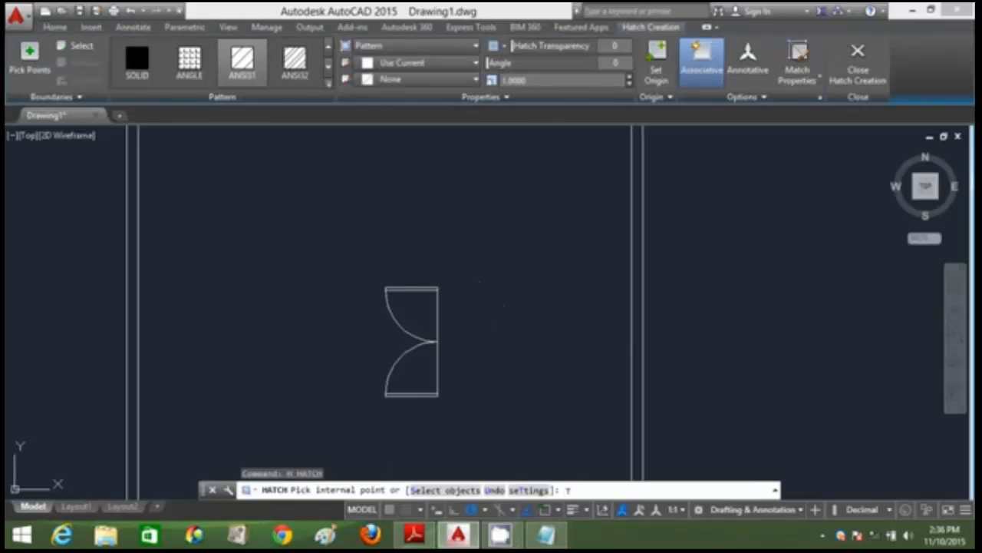
pyautogui.press('Return')
pyautogui.click(519, 287)
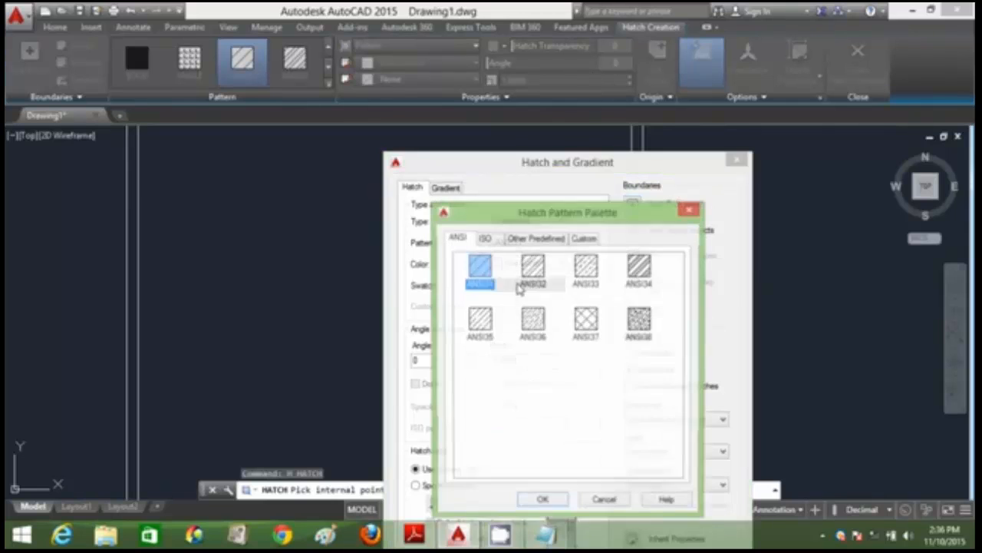
pyautogui.click(530, 239)
pyautogui.click(480, 268)
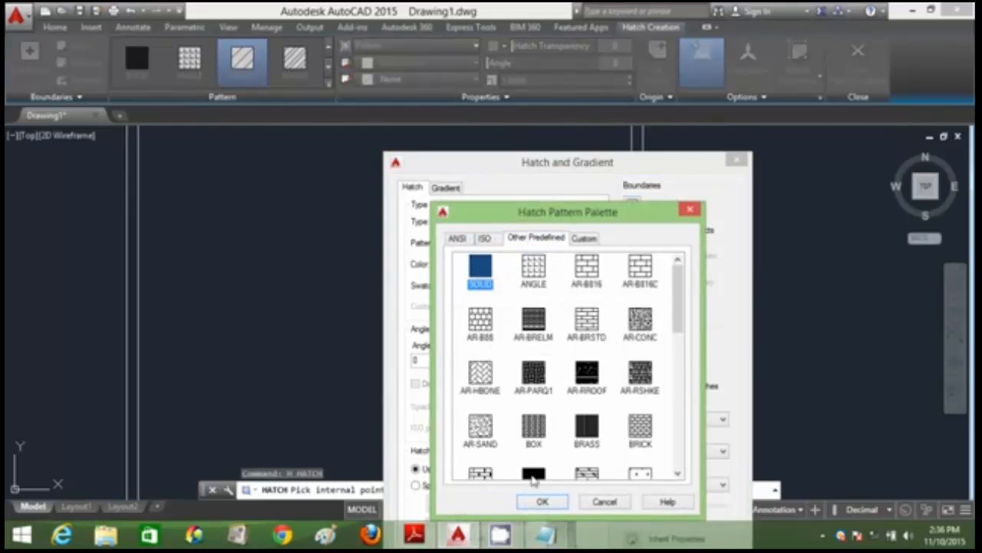
pyautogui.click(542, 502)
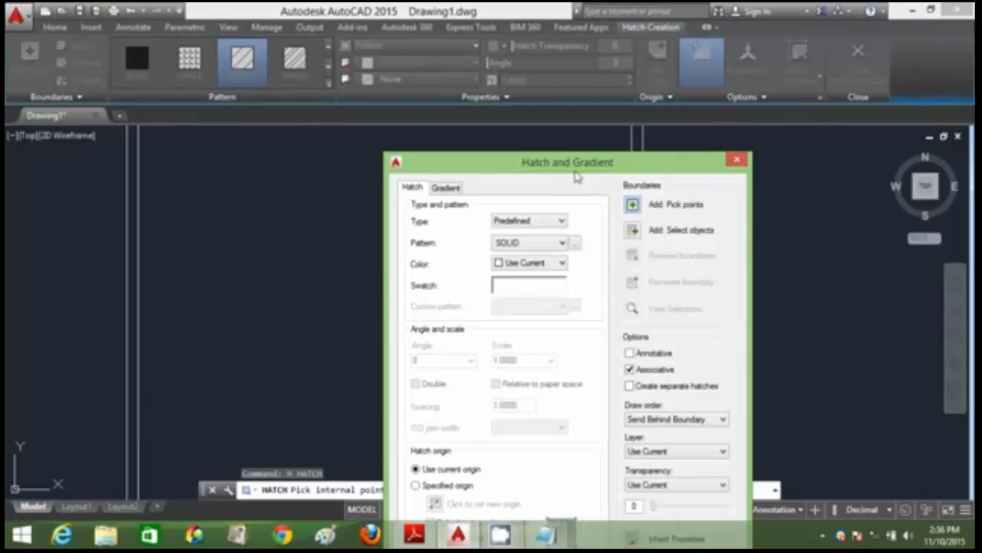
# - Fill the thin upper and lower leaves of the double door with the solid hatch
pyautogui.click(632, 206)
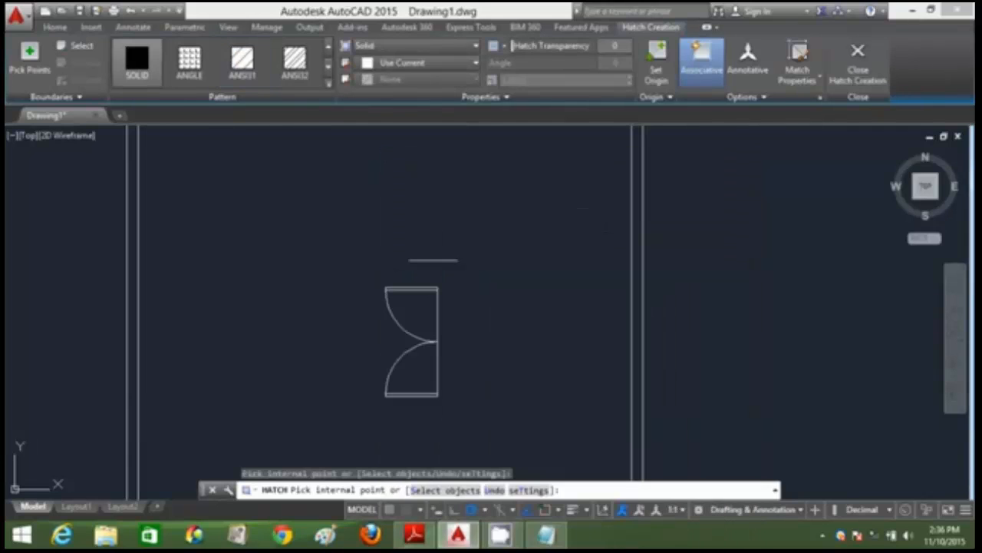
pyautogui.click(414, 374)
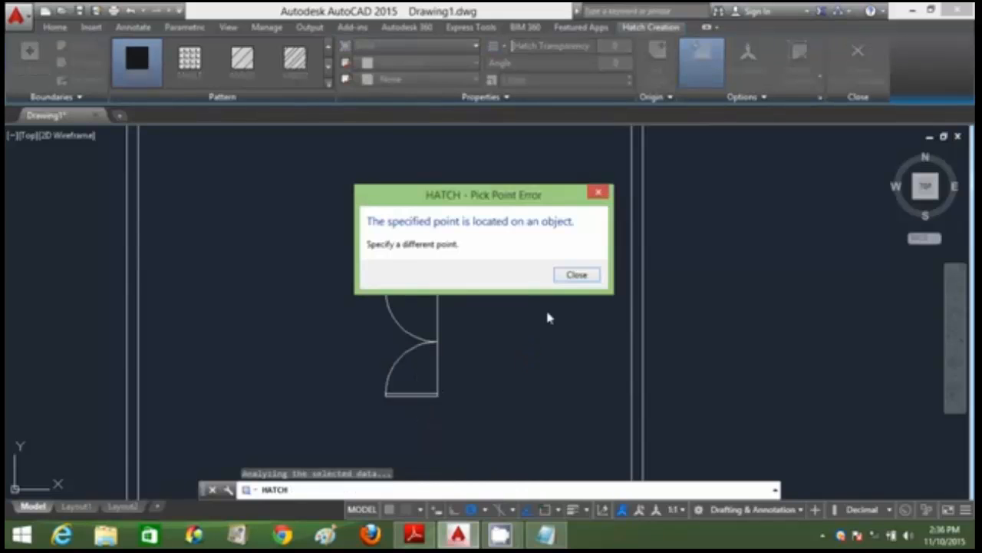
pyautogui.click(577, 276)
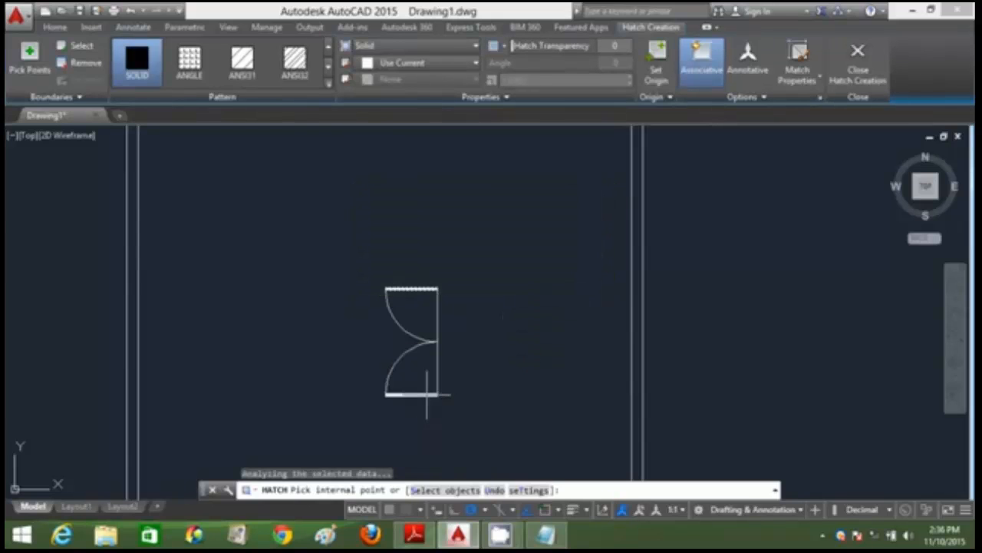
pyautogui.press('Return')
pyautogui.scroll(-2, 508, 377)
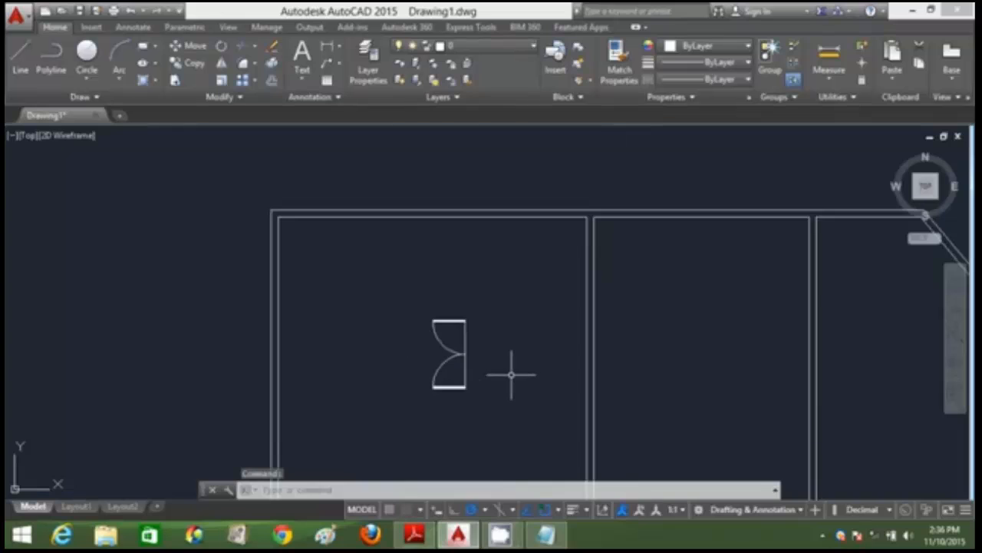
# - Move the double door from its hinge-line midpoint onto the room-side face of the wall between the left and middle rooms
pyautogui.moveTo(512, 373); pyautogui.dragTo(509, 257, button='middle')
pyautogui.write('m')
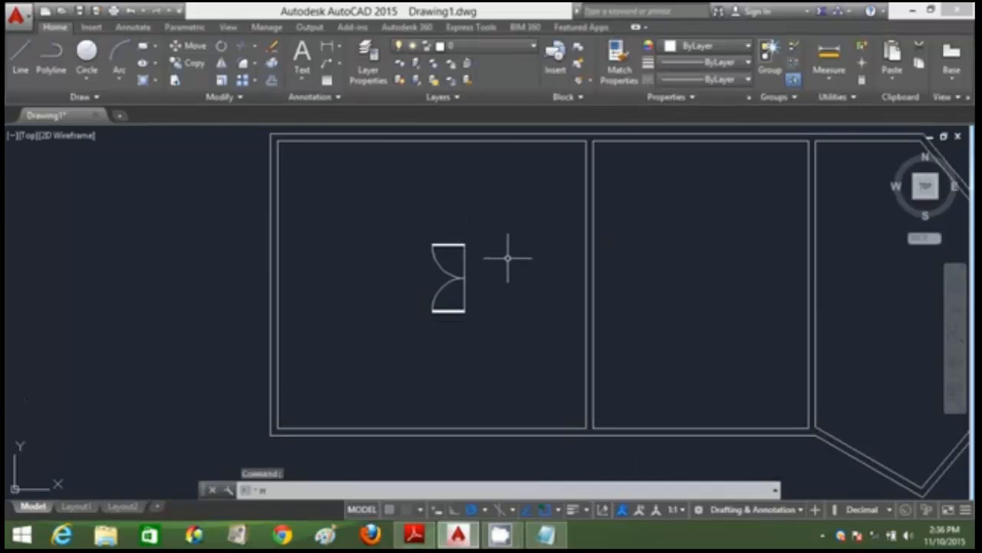
pyautogui.press('Return')
pyautogui.click(510, 335)
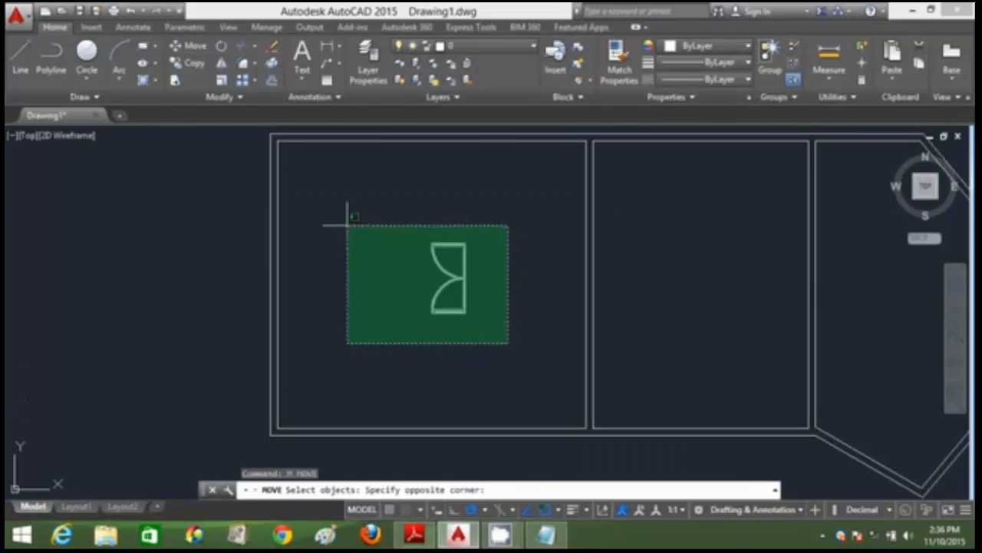
pyautogui.click(346, 217)
pyautogui.press('Return')
pyautogui.click(464, 278)
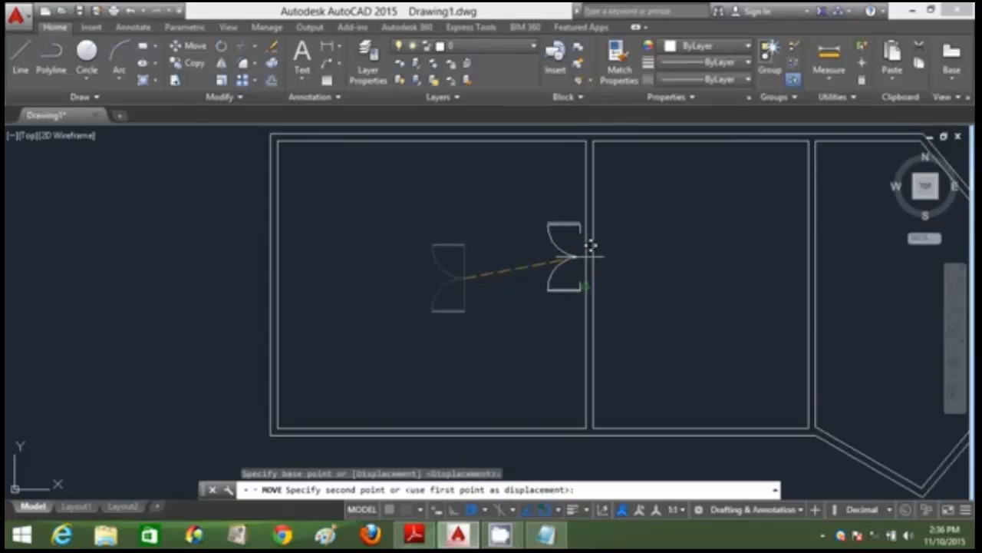
pyautogui.click(586, 284)
# - Draw short horizontal jamb lines across the wall thickness at the upper and lower ends of the double door
pyautogui.write('l')
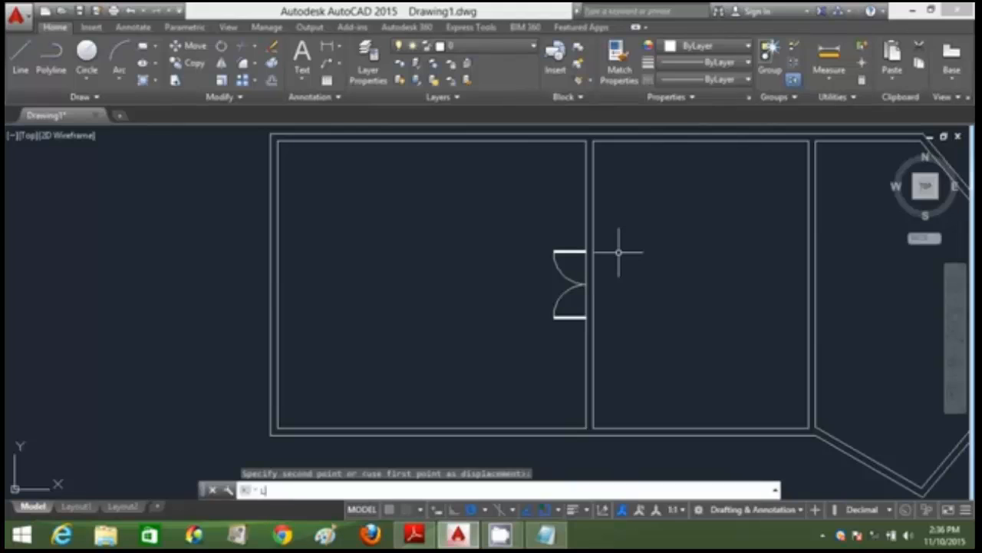
pyautogui.press('Return')
pyautogui.click(592, 249)
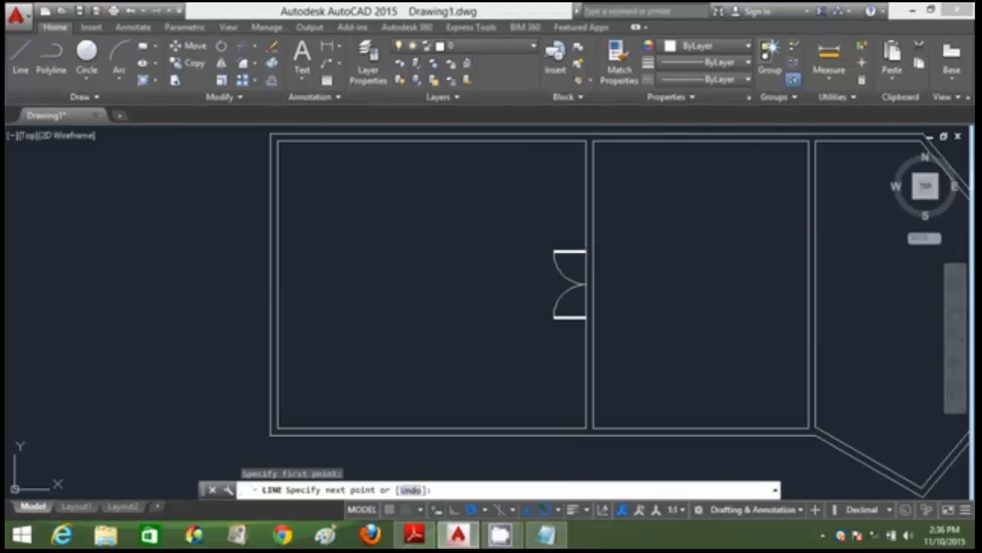
pyautogui.click(594, 250)
pyautogui.press('Return')
pyautogui.press('Return')
pyautogui.click(586, 318)
pyautogui.click(593, 318)
pyautogui.press('Return')
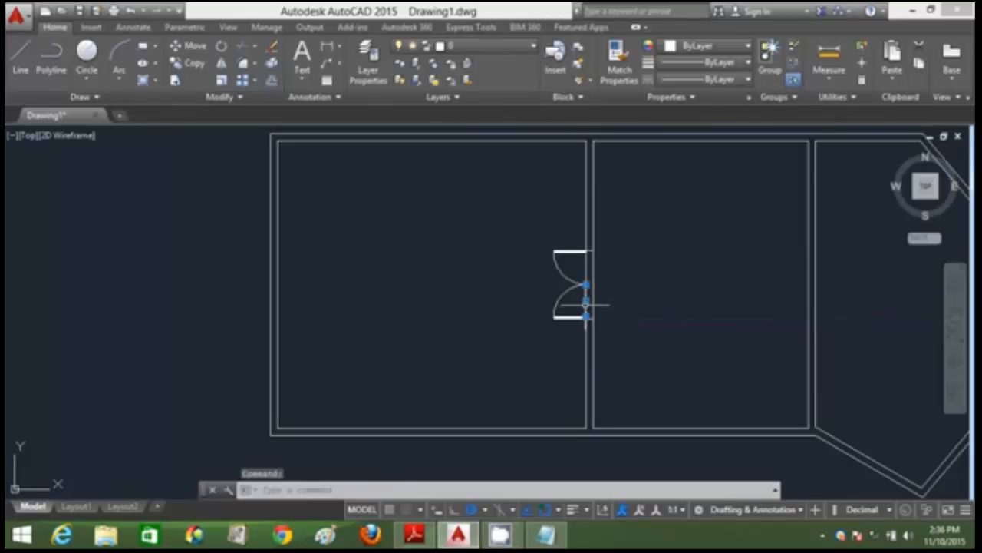
# - Delete the two line segments closing the double door and trim the wall between the jamb lines to form the opening
pyautogui.click(586, 291)
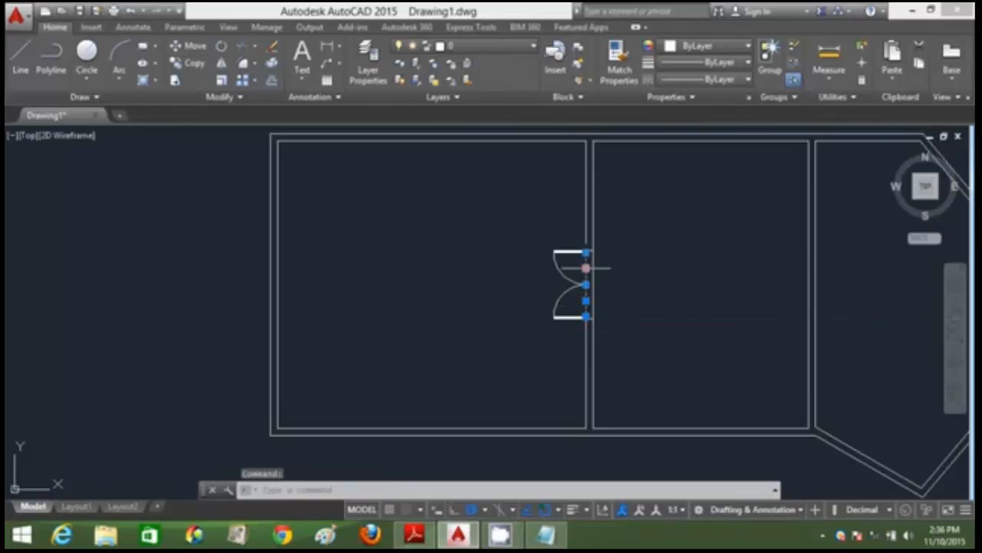
pyautogui.press('Delete')
pyautogui.write('tr')
pyautogui.press('Return')
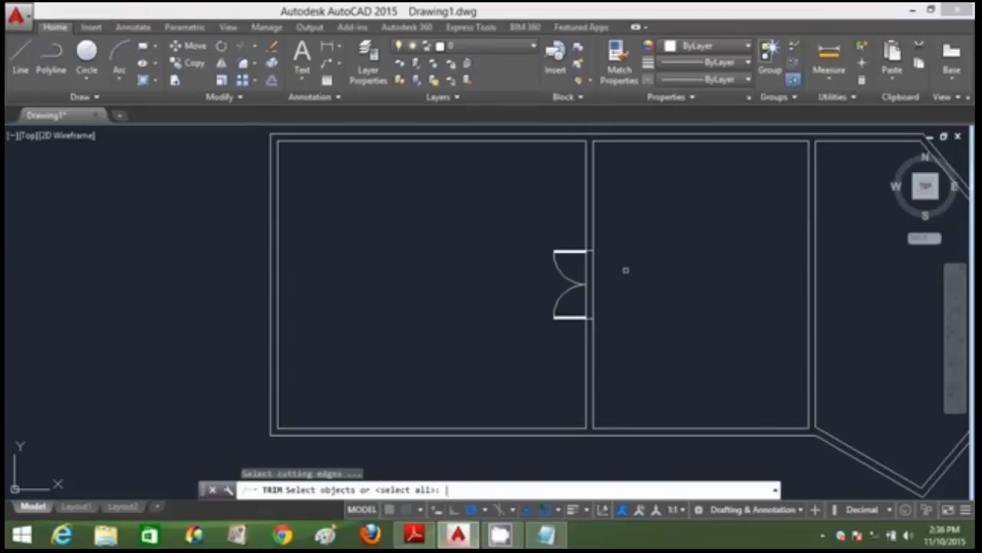
pyautogui.press('Return')
pyautogui.click(591, 267)
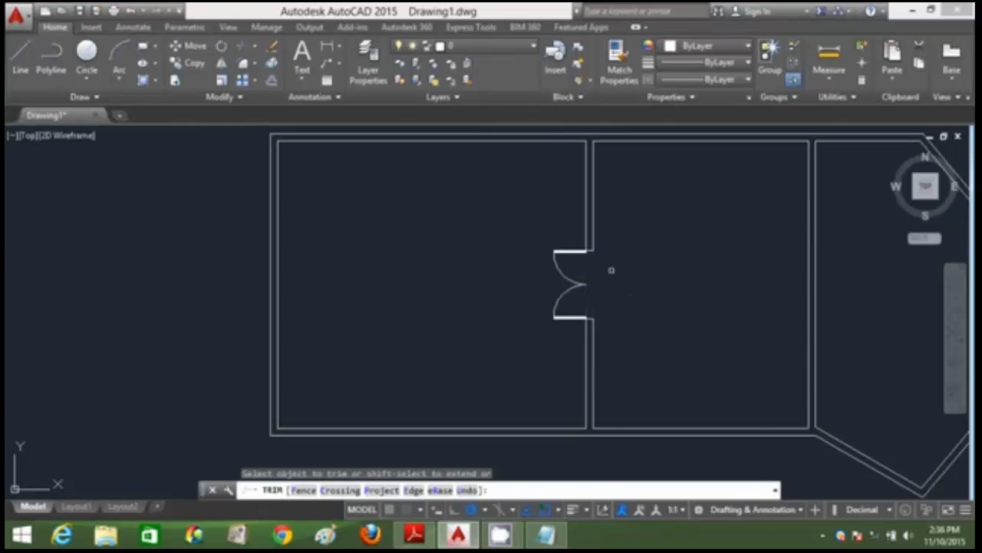
pyautogui.press('Escape')
# - Draw a line 500 upward from the door opening's upper corner, continuing horizontally to the inner face of the left room's outer wall
pyautogui.write('l')
pyautogui.press('Return')
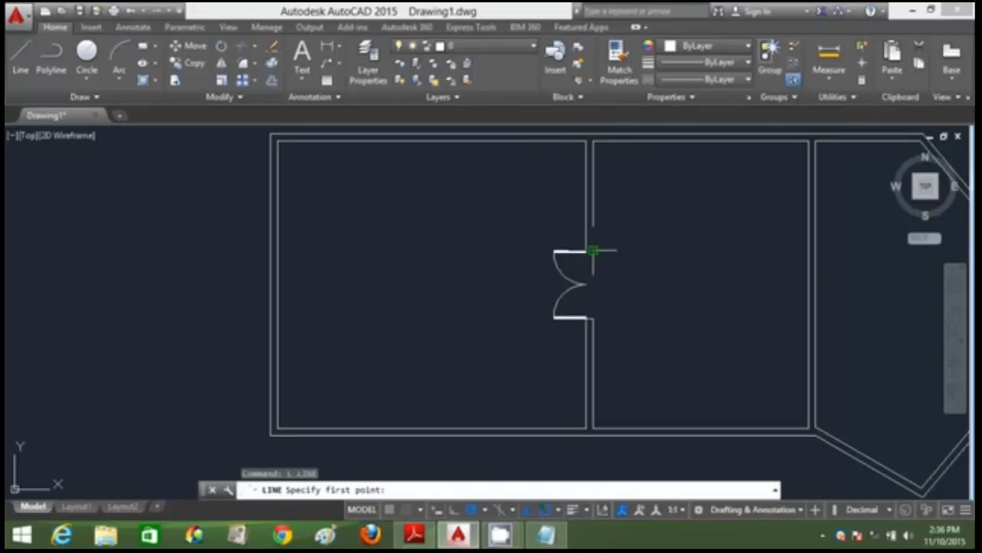
pyautogui.click(586, 250)
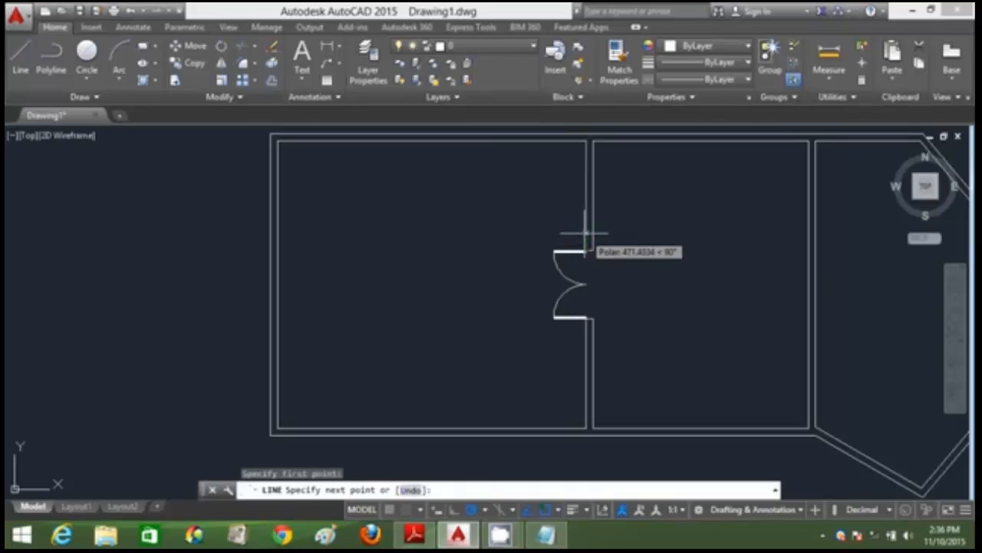
pyautogui.write('s')
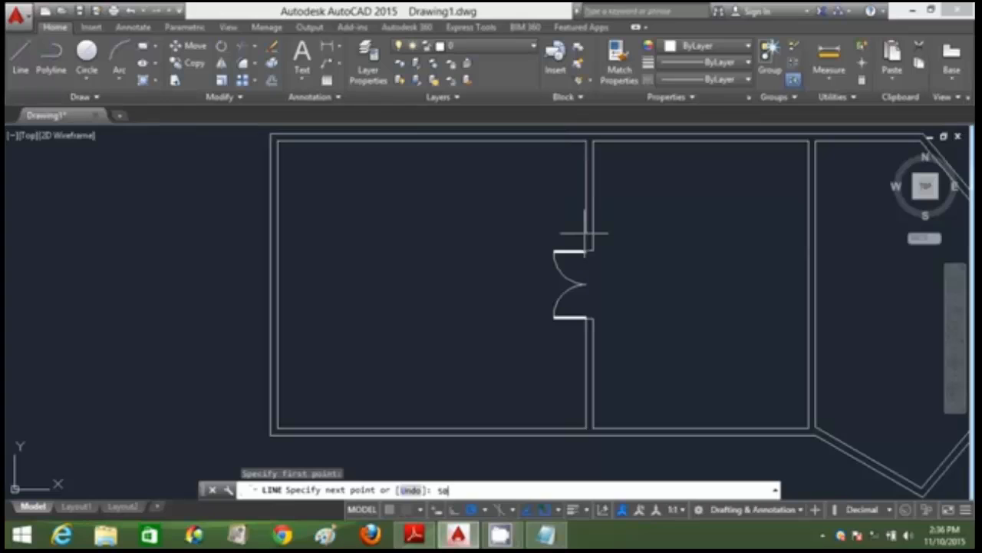
pyautogui.write('00')
pyautogui.press('Return')
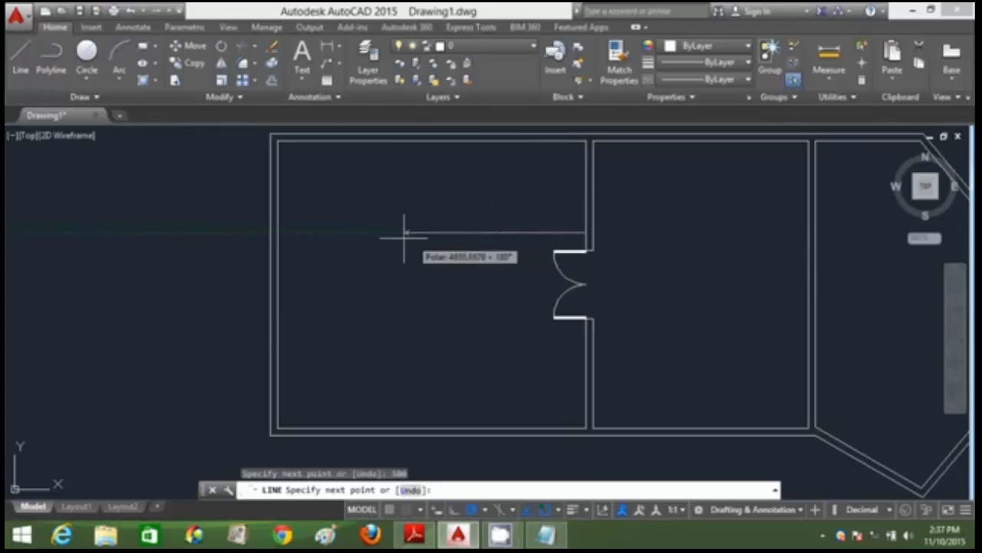
pyautogui.click(265, 232)
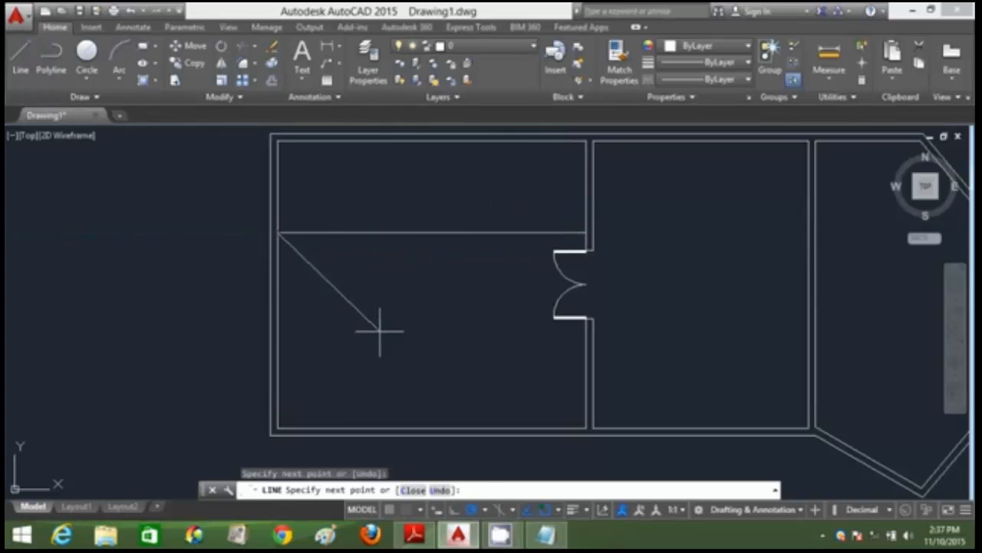
pyautogui.press('Return')
# - Draw a vertical line from the midpoint of the horizontal partition line up to the inner face of the top wall
pyautogui.press('Return')
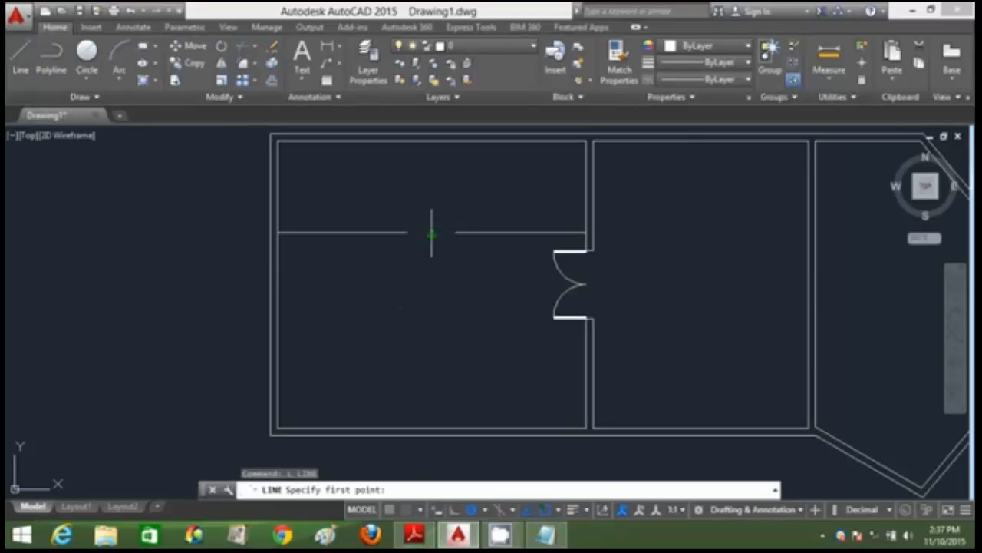
pyautogui.click(432, 231)
pyautogui.click(432, 140)
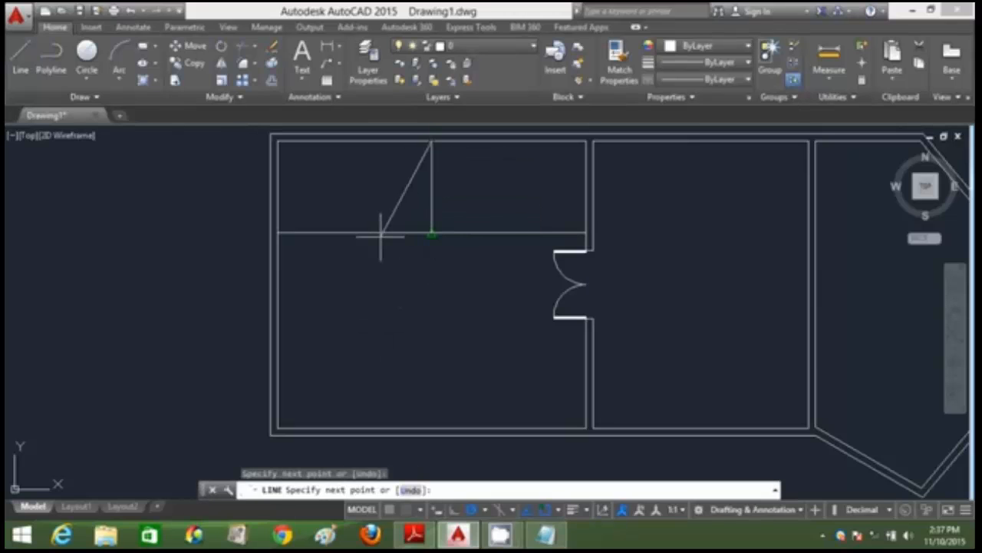
pyautogui.press('Return')
# - Offset the vertical partition line by 50 to both sides
pyautogui.write('o')
pyautogui.press('Return')
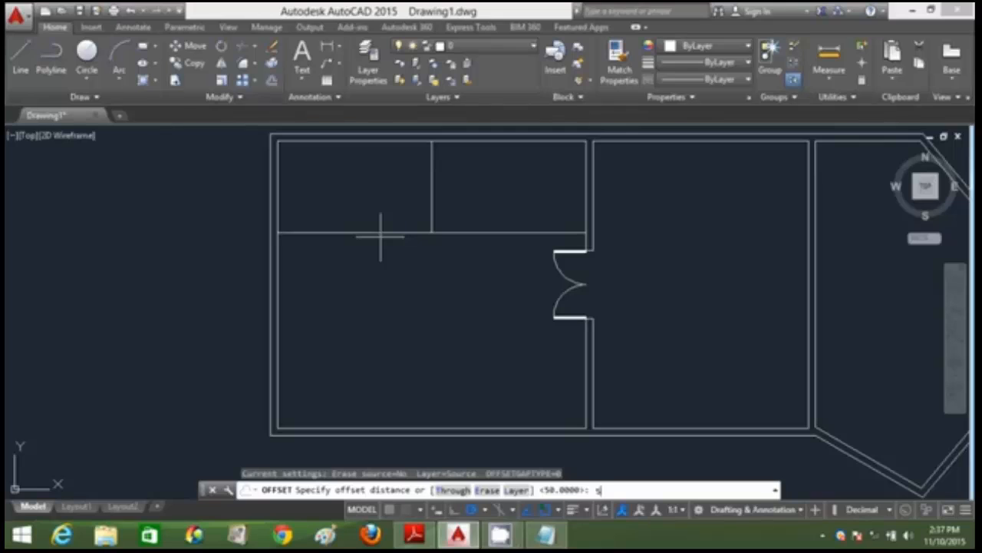
pyautogui.write('50')
pyautogui.press('Return')
pyautogui.click(432, 198)
pyautogui.click(452, 194)
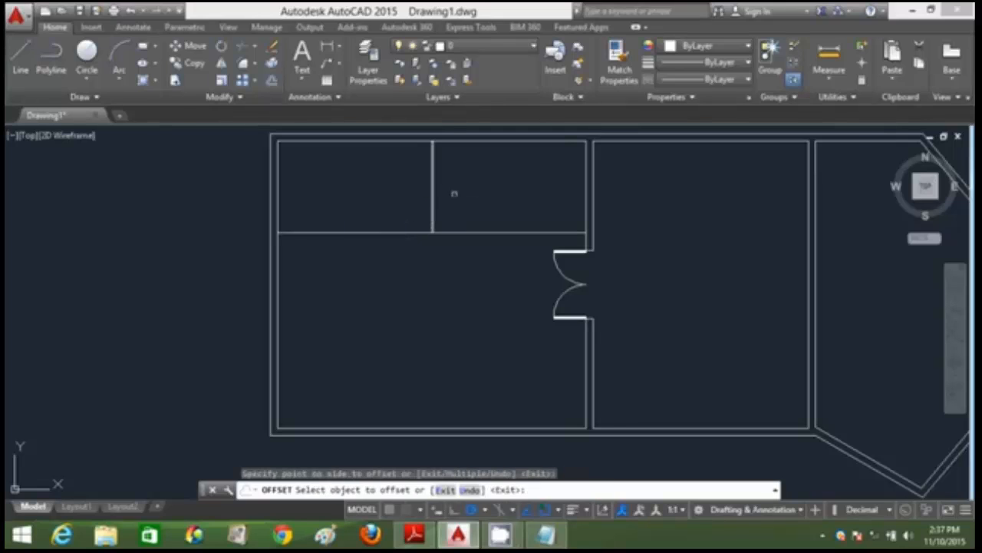
pyautogui.scroll(4, 429, 212)
pyautogui.click(432, 213)
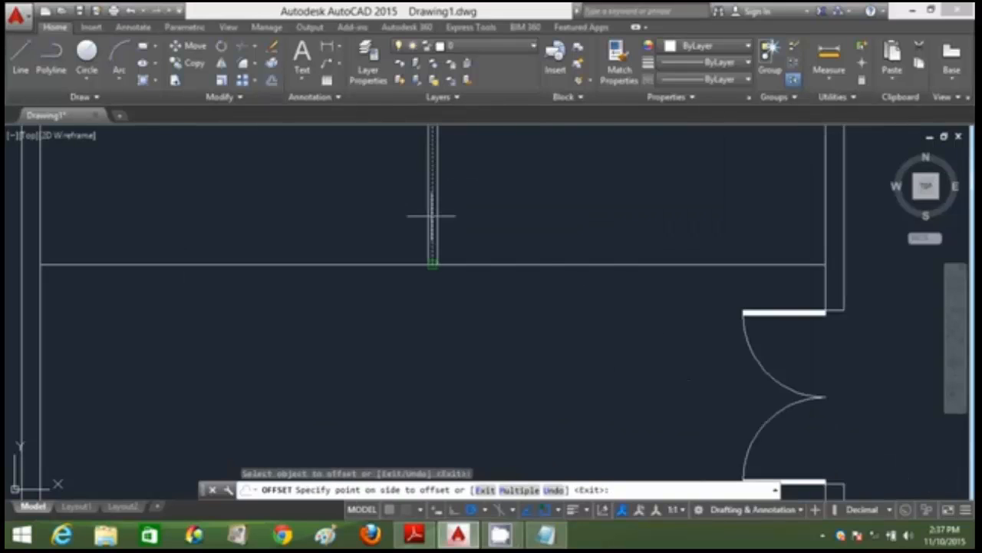
pyautogui.click(410, 222)
pyautogui.press('Escape')
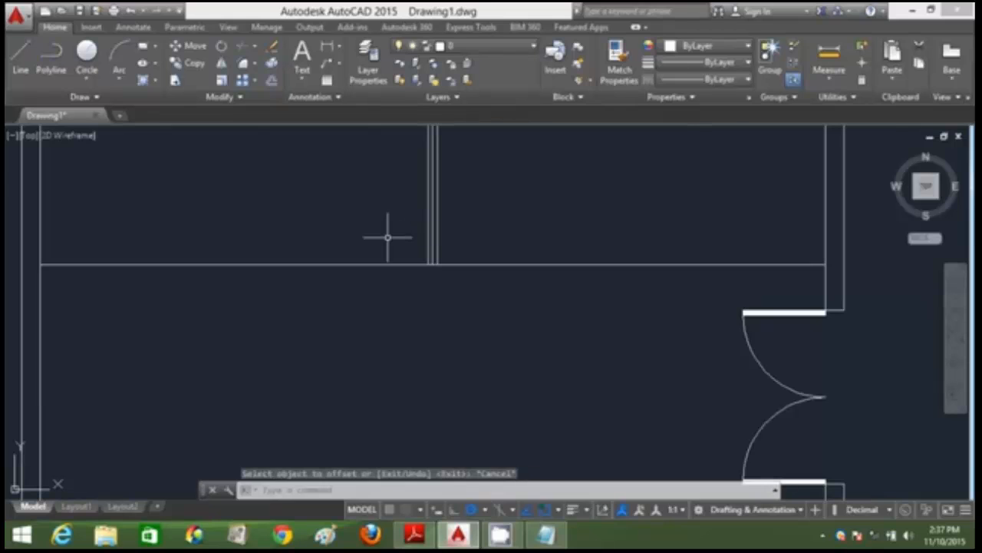
# - Offset the horizontal partition line upward by 100
pyautogui.write('o')
pyautogui.press('Return')
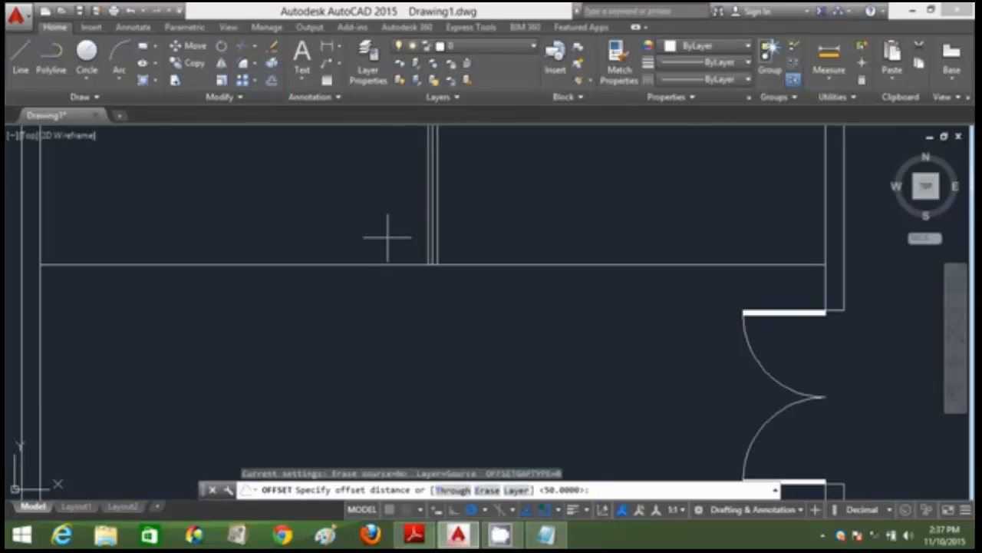
pyautogui.press('Return')
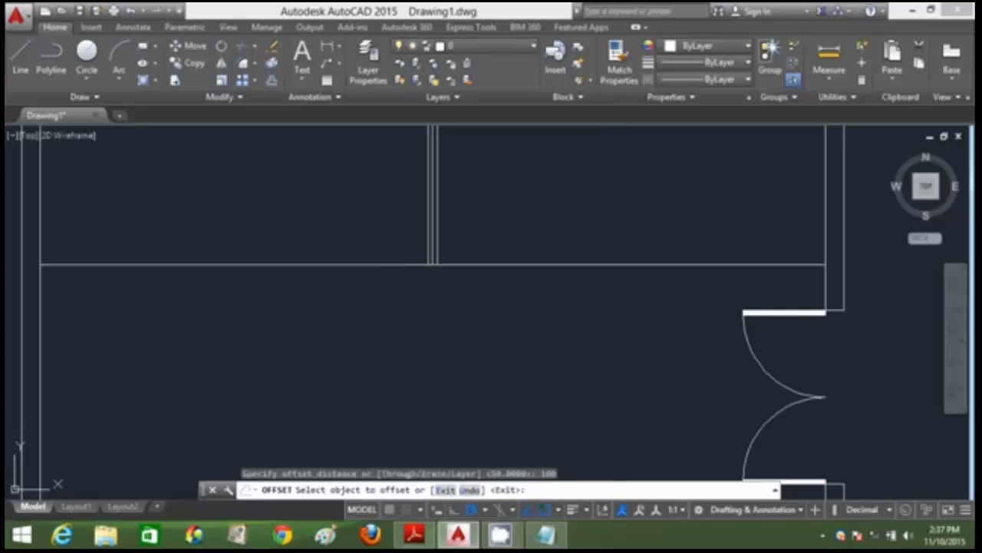
pyautogui.click(381, 264)
pyautogui.click(373, 234)
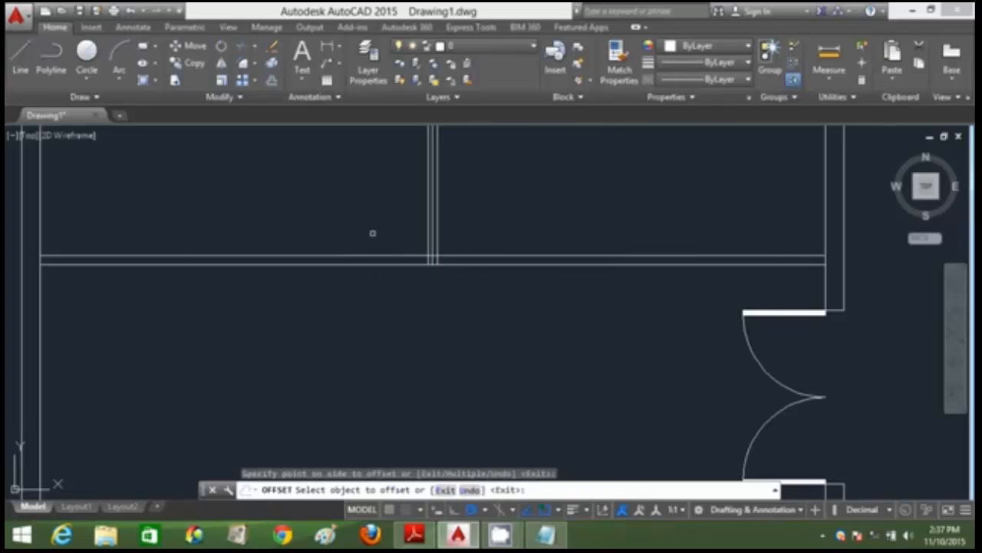
pyautogui.press('Escape')
# - Trim the overlapping lines where the vertical partition meets the horizontal partition, leaving clean inner corners
pyautogui.write('tr')
pyautogui.press('Return')
pyautogui.press('Return')
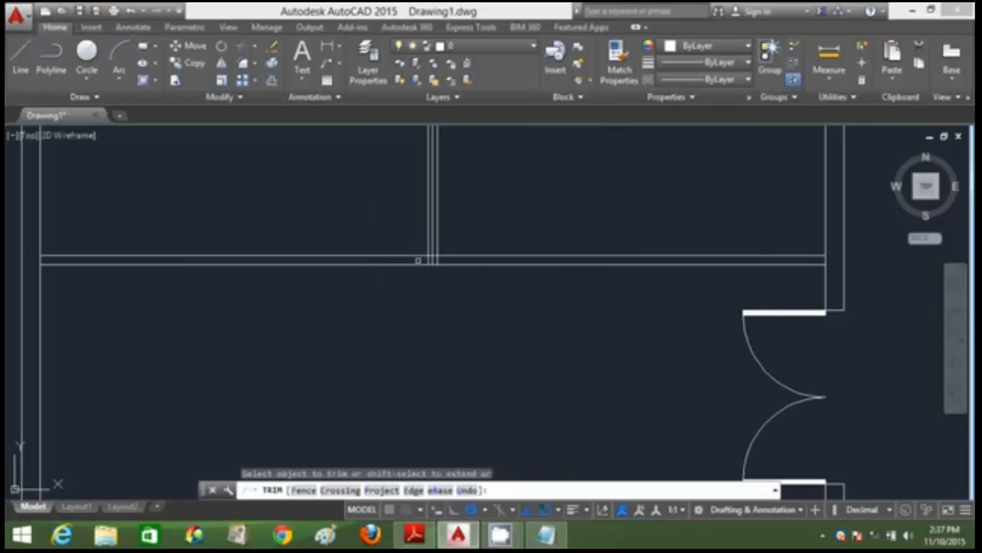
pyautogui.scroll(1, 418, 261)
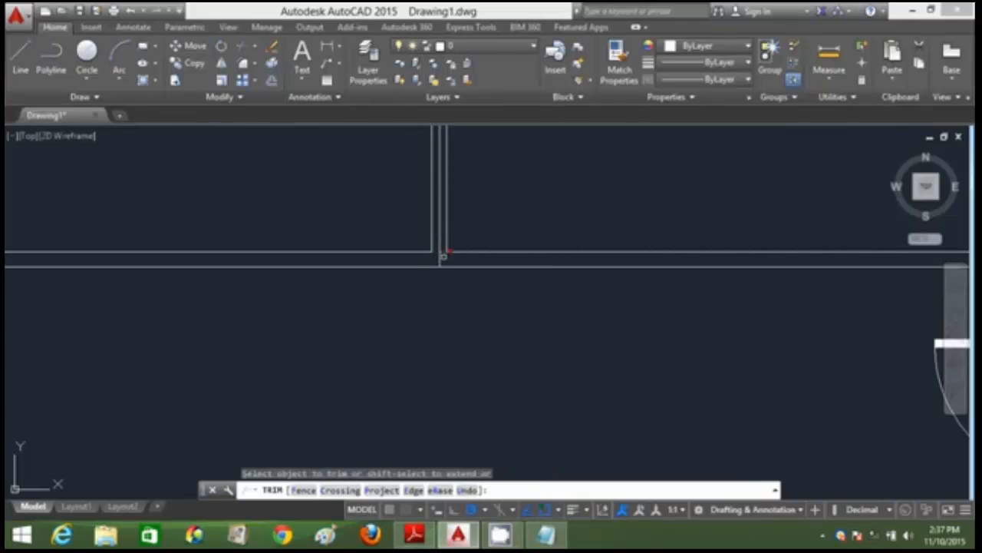
pyautogui.press('Escape')
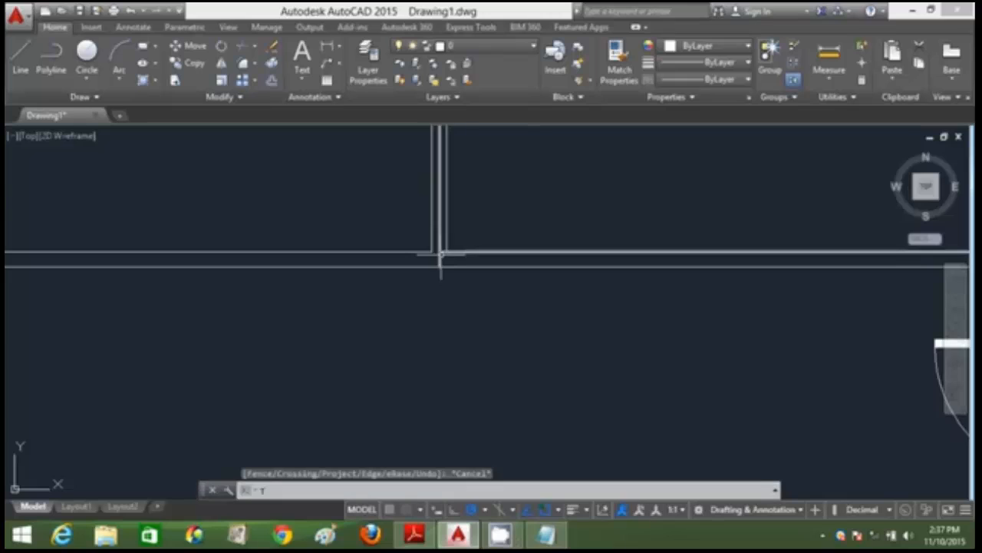
pyautogui.press('Return')
pyautogui.press('Return')
pyautogui.scroll(2, 442, 255)
pyautogui.press('Escape')
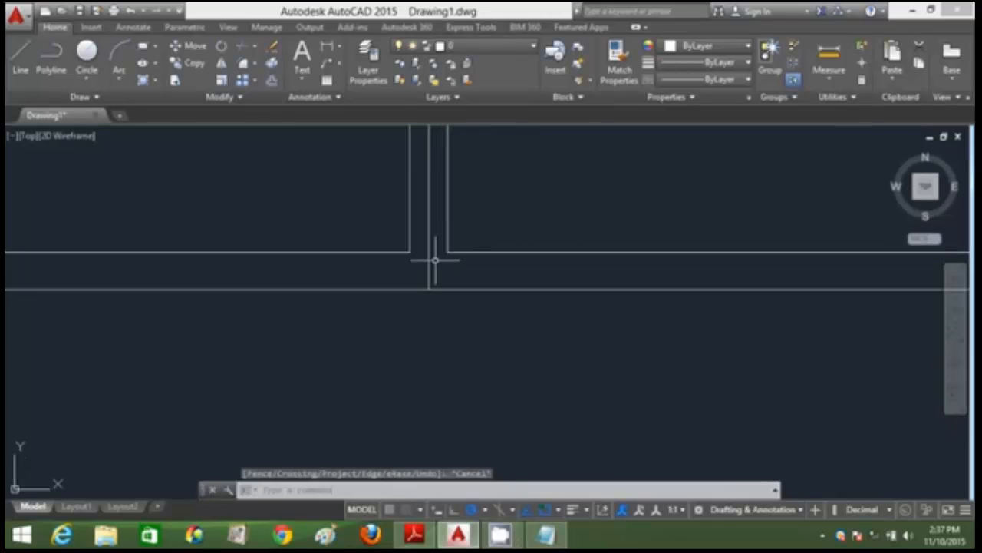
# - Delete the original centre line inside the vertical partition
pyautogui.click(436, 260)
pyautogui.click(426, 264)
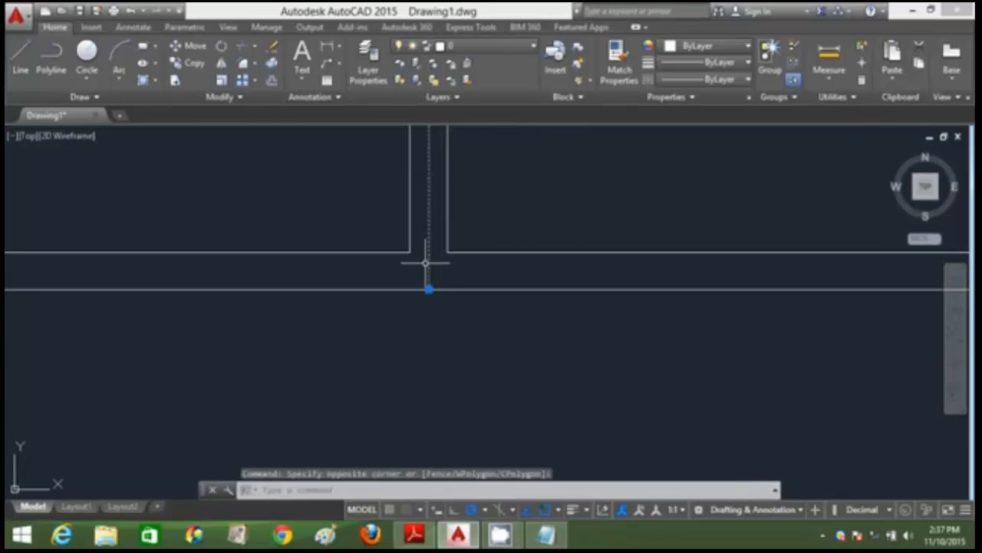
pyautogui.press('Delete')
# - Draw a 900 vertical line in the open space below the horizontal partition for the single door
pyautogui.scroll(-3, 425, 264)
pyautogui.scroll(1, 425, 263)
pyautogui.scroll(1, 425, 263)
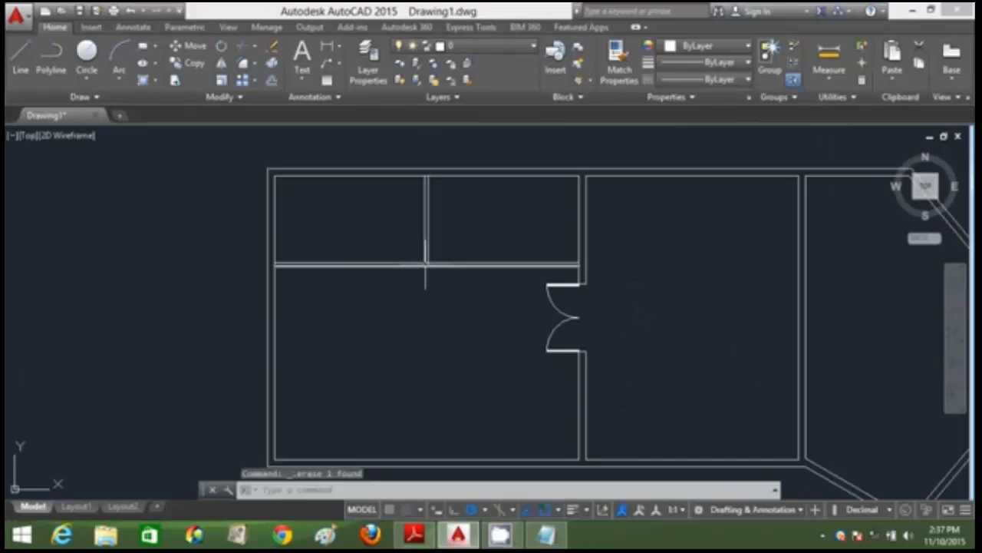
pyautogui.scroll(2, 425, 263)
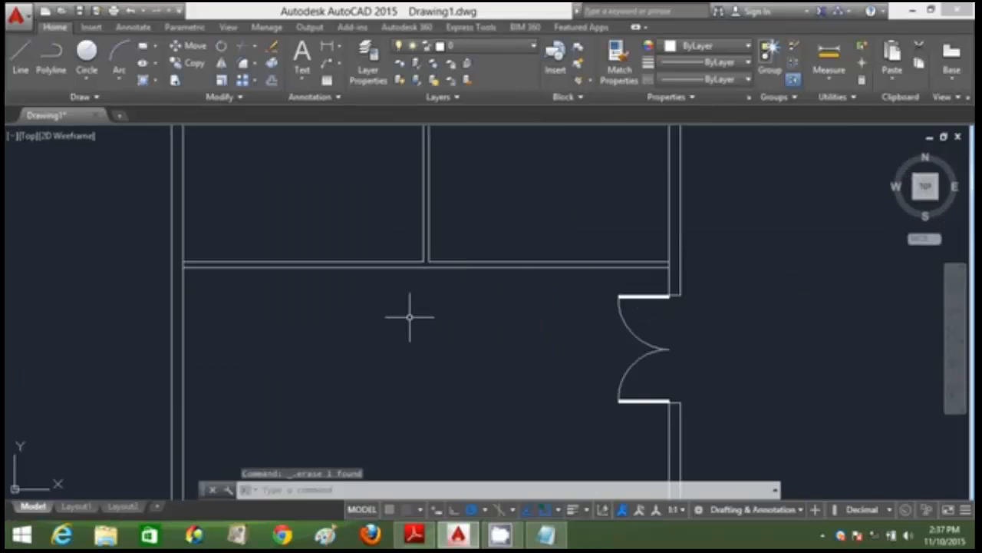
pyautogui.write('l')
pyautogui.press('Return')
pyautogui.click(313, 358)
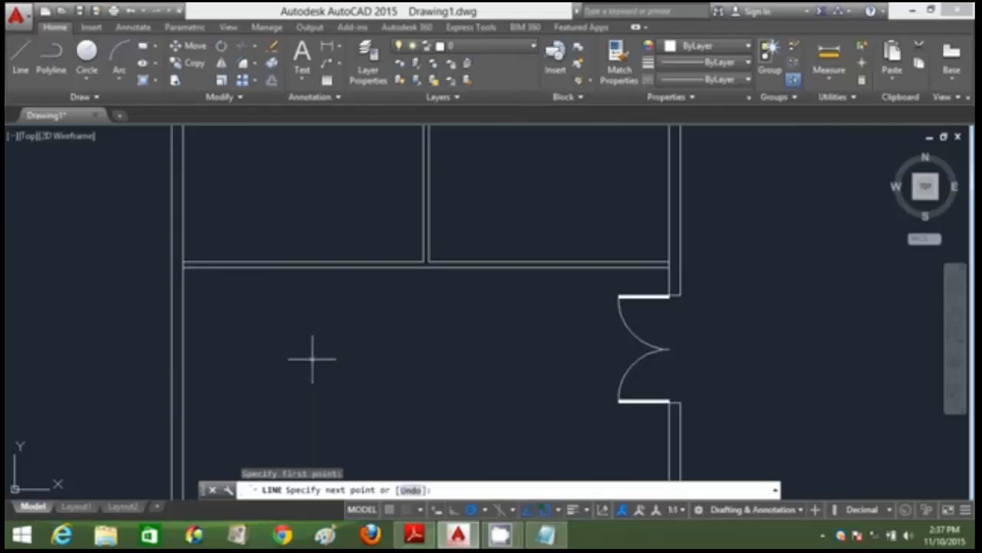
pyautogui.write('900')
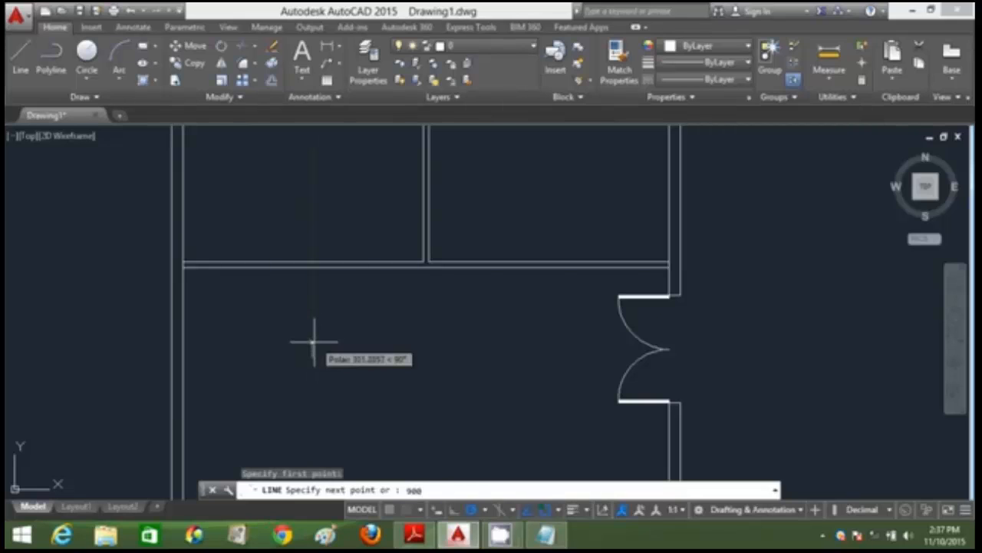
pyautogui.press('Return')
pyautogui.press('Return')
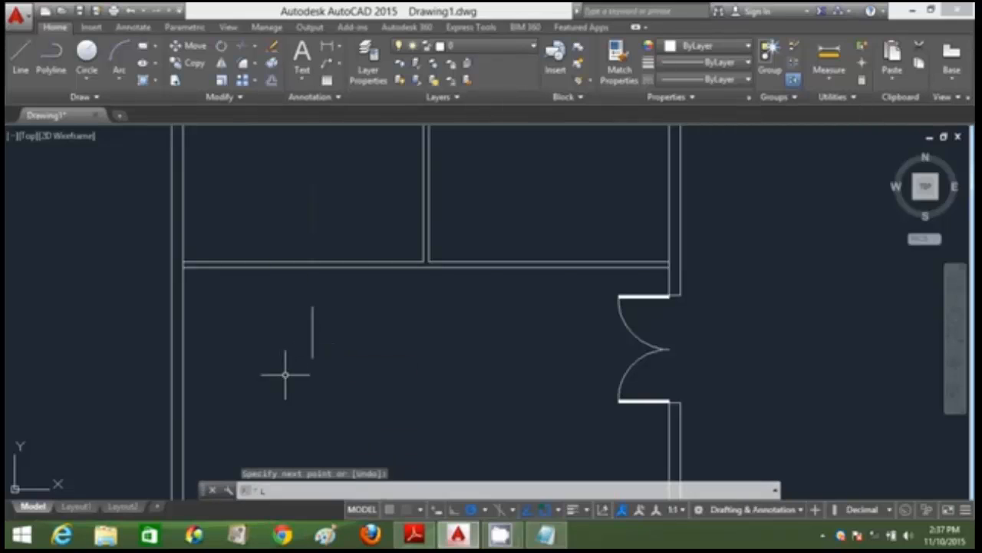
# - Draw a 900 horizontal line leftward from the lower end of the single door's vertical line
pyautogui.press('Return')
pyautogui.click(313, 358)
pyautogui.write('9')
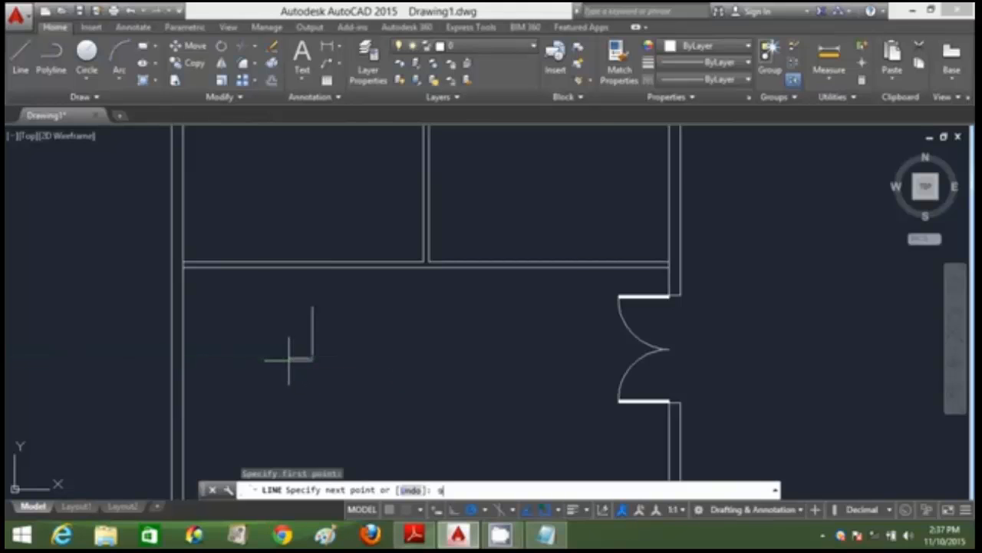
pyautogui.write('00')
pyautogui.press('Return')
pyautogui.press('Return')
# - Draw the door swing arc centred on the corner, from the vertical line's upper end to the horizontal line's left end
pyautogui.write('a')
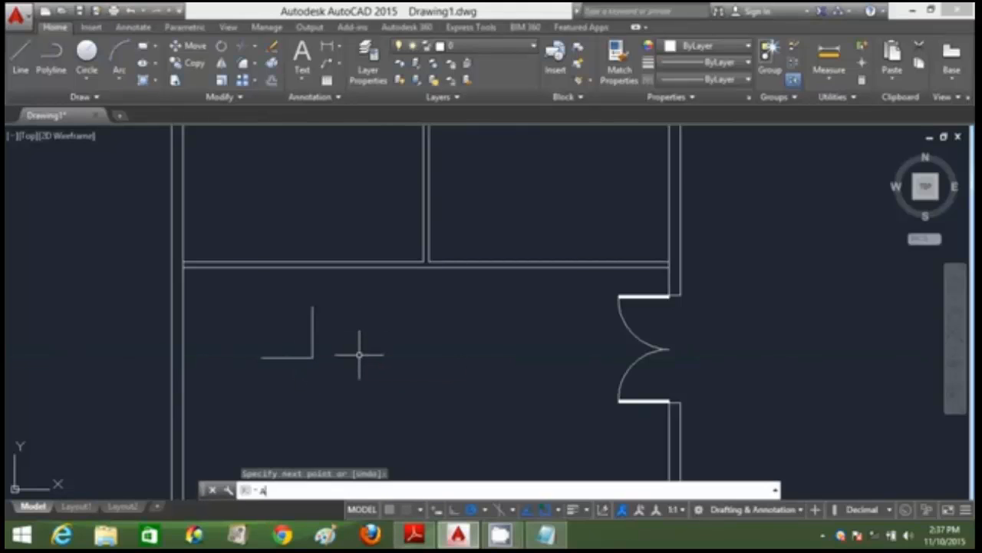
pyautogui.press('Return')
pyautogui.write('c')
pyautogui.press('Return')
pyautogui.click(312, 358)
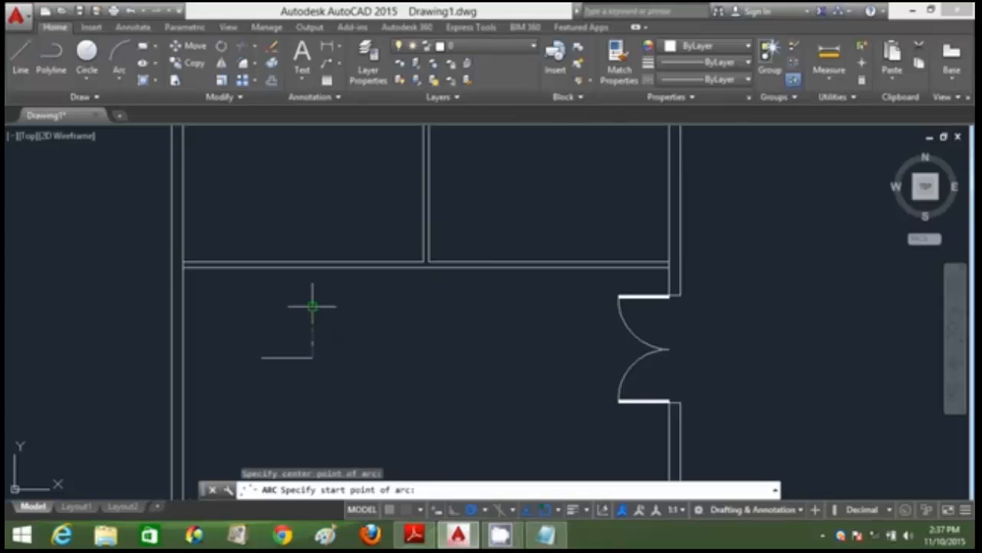
pyautogui.click(312, 307)
pyautogui.click(261, 349)
pyautogui.press('Escape')
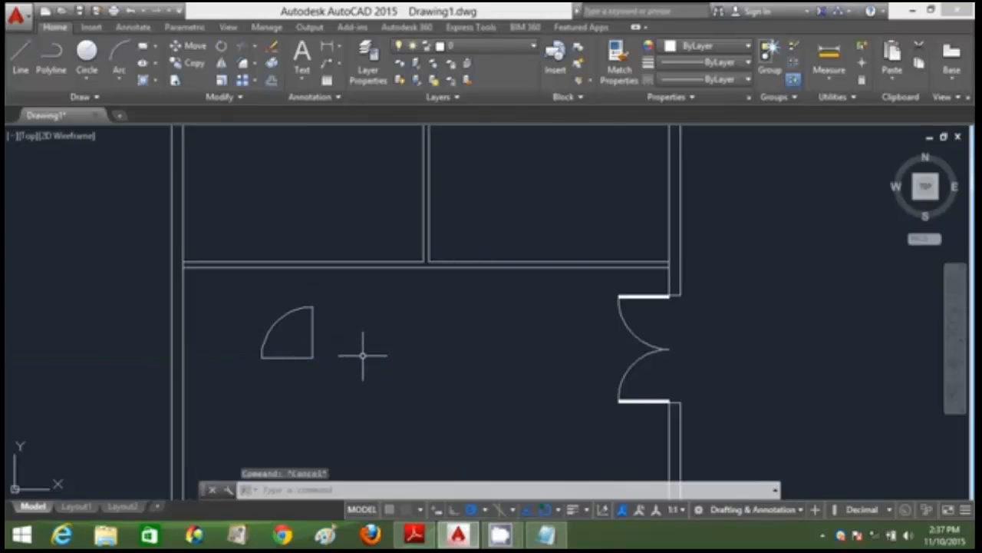
# - Offset the door's vertical line 50 to the right to form the leaf thickness
pyautogui.write('d')
pyautogui.press('Return')
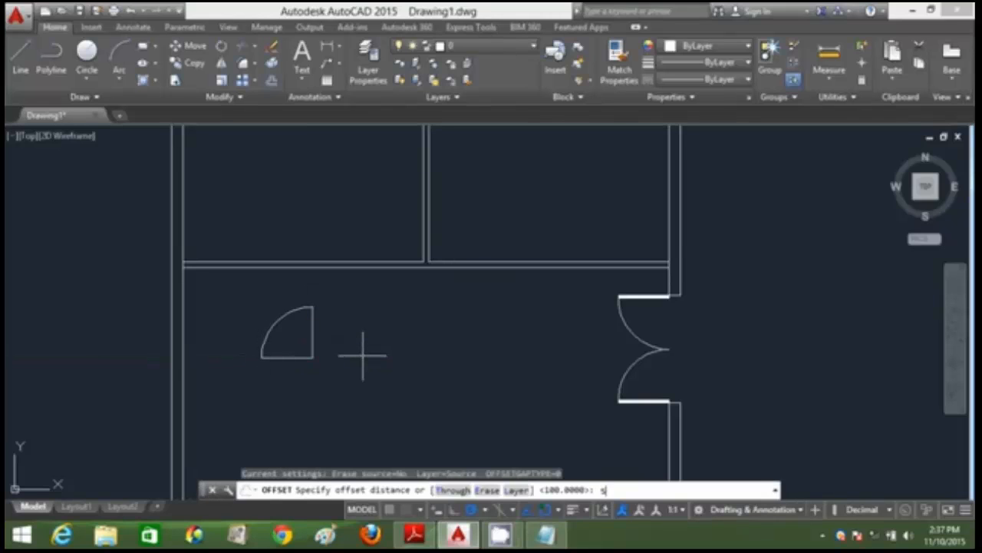
pyautogui.write('50')
pyautogui.press('Return')
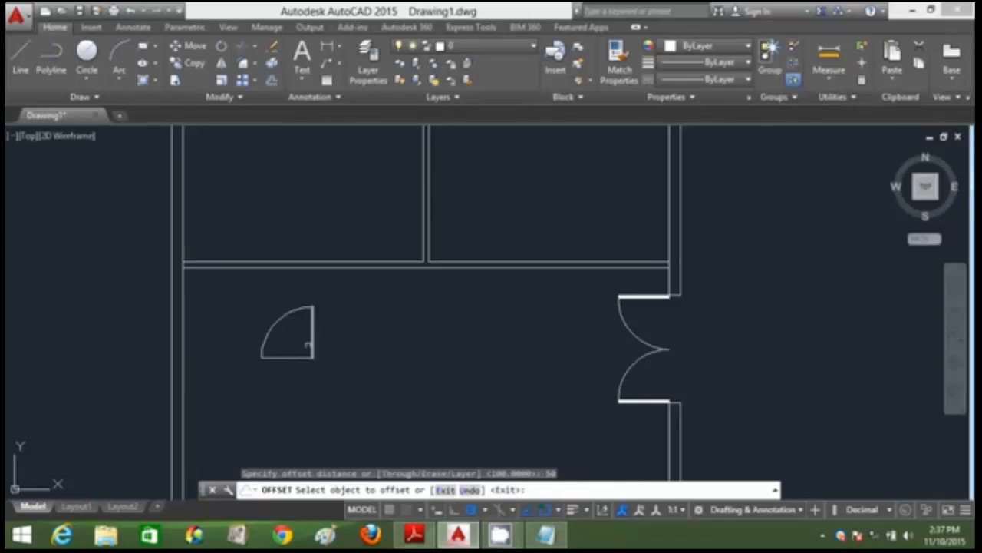
pyautogui.click(315, 344)
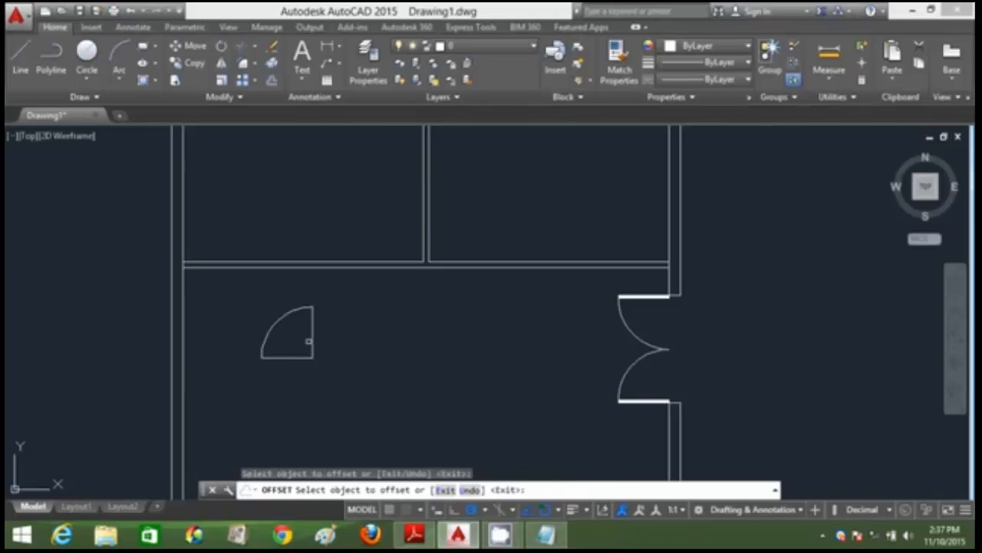
pyautogui.click(312, 338)
pyautogui.click(333, 327)
pyautogui.press('Escape')
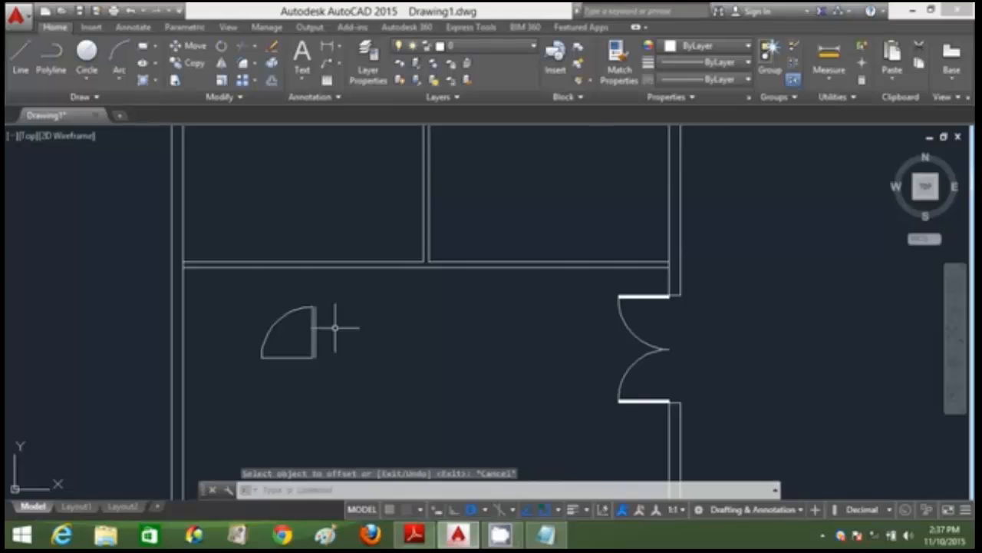
# - Close the upper and lower ends of the door leaf with short lines between its two vertical lines
pyautogui.write('l')
pyautogui.press('Return')
pyautogui.scroll(8, 312, 319)
pyautogui.click(331, 244)
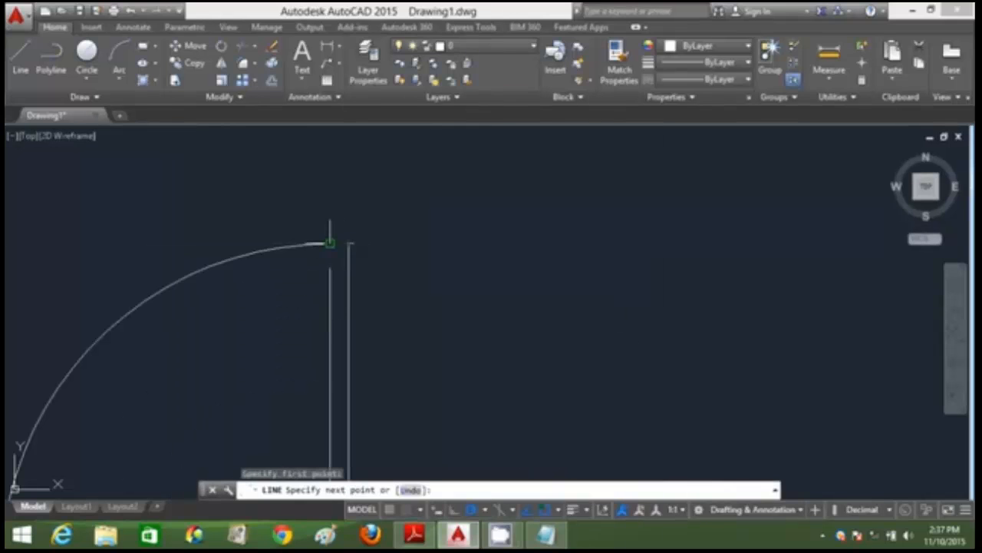
pyautogui.scroll(-3, 458, 343)
pyautogui.moveTo(450, 395); pyautogui.dragTo(406, 307, button='middle')
pyautogui.press('Escape')
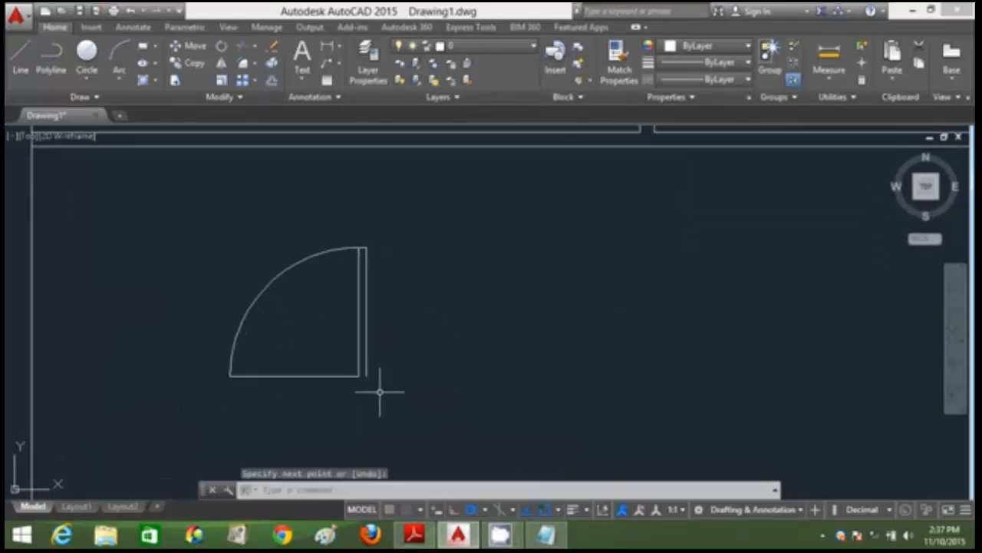
pyautogui.press('Return')
pyautogui.click(366, 376)
pyautogui.click(358, 376)
pyautogui.press('Return')
# - Fill the narrow door leaf with a SOLID hatch
pyautogui.write('h')
pyautogui.press('Return')
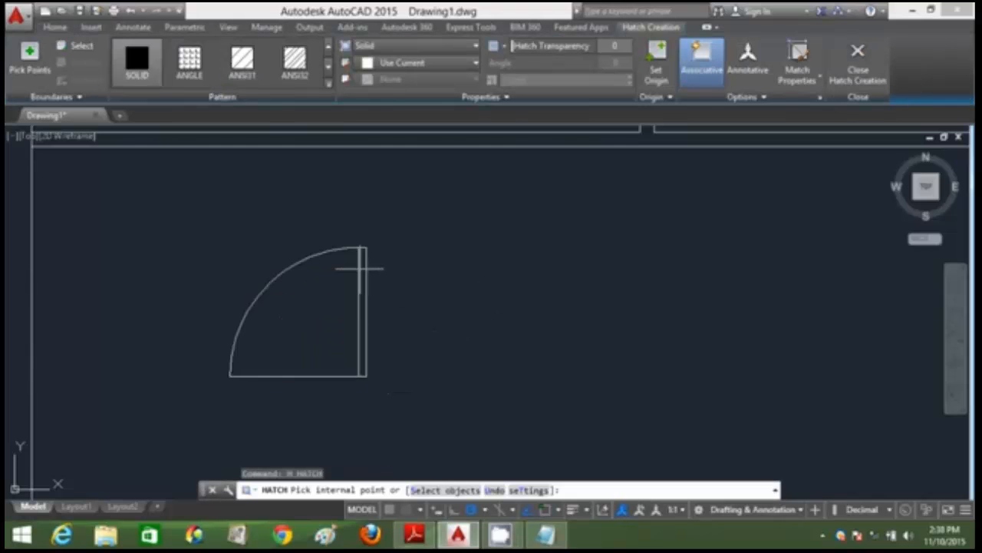
pyautogui.click(362, 269)
pyautogui.press('Return')
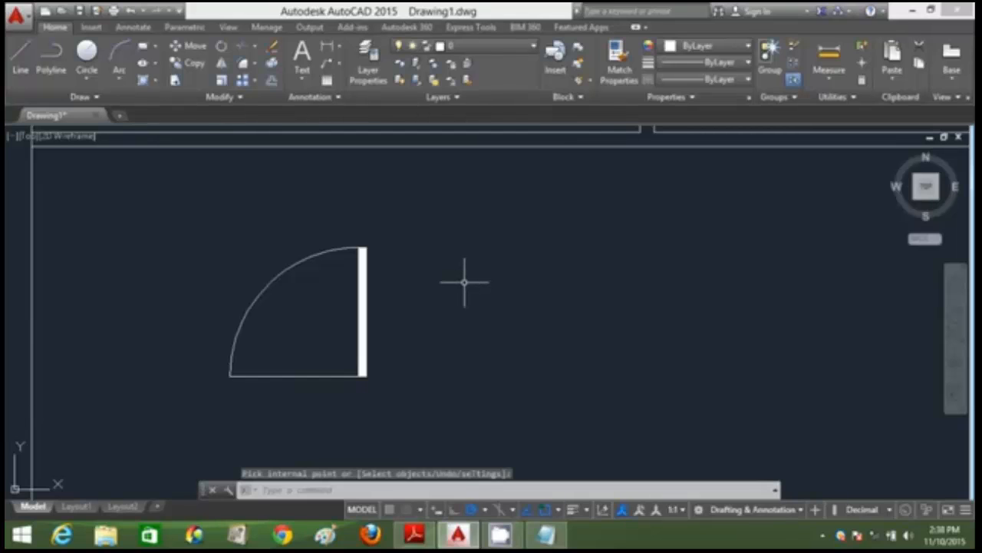
pyautogui.click(464, 282)
# - Draw a 200 line rightward from the left wall's inner face along the upper line of the horizontal partition
pyautogui.scroll(-2, 443, 243)
pyautogui.moveTo(443, 243); pyautogui.dragTo(441, 286, button='middle')
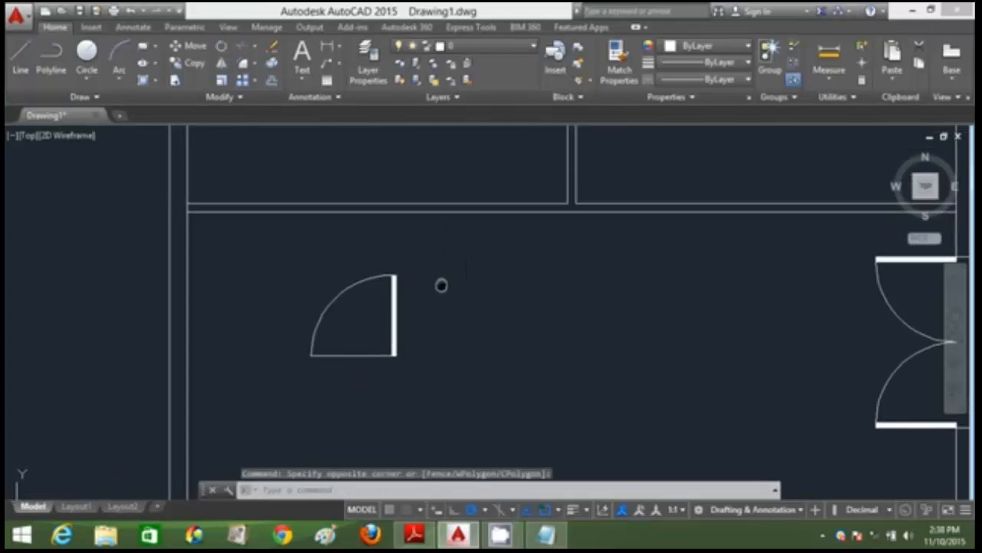
pyautogui.write('l')
pyautogui.press('Return')
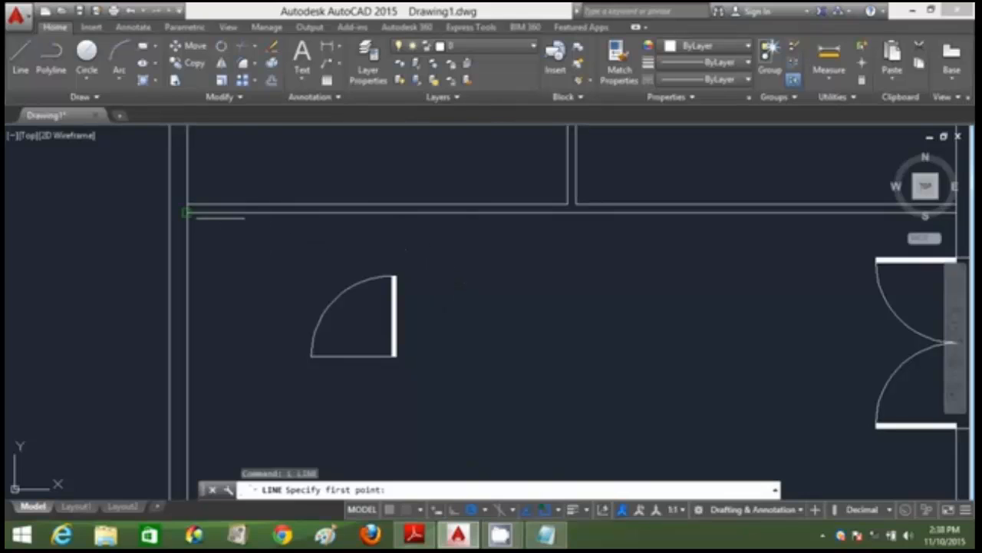
pyautogui.click(186, 204)
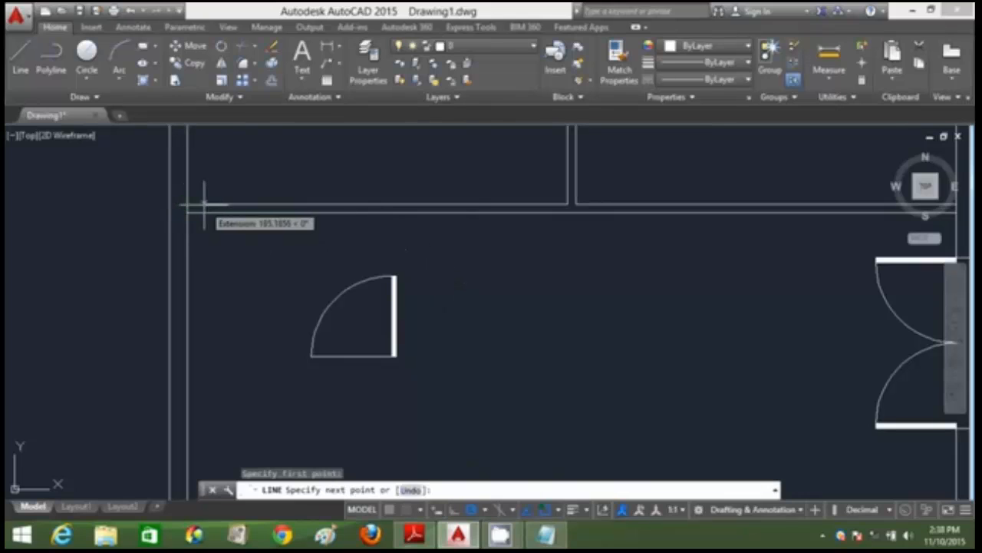
pyautogui.write('200')
pyautogui.press('Return')
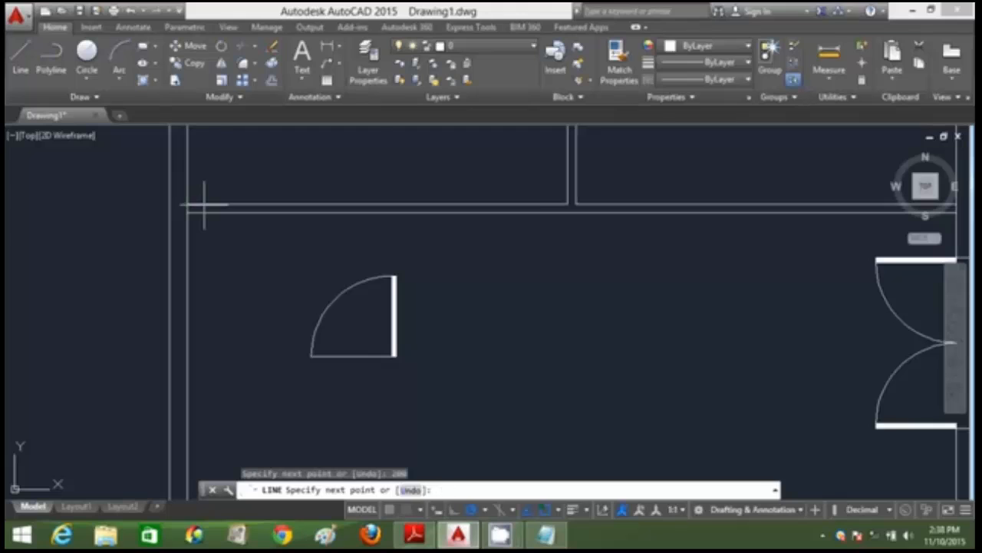
pyautogui.press('Return')
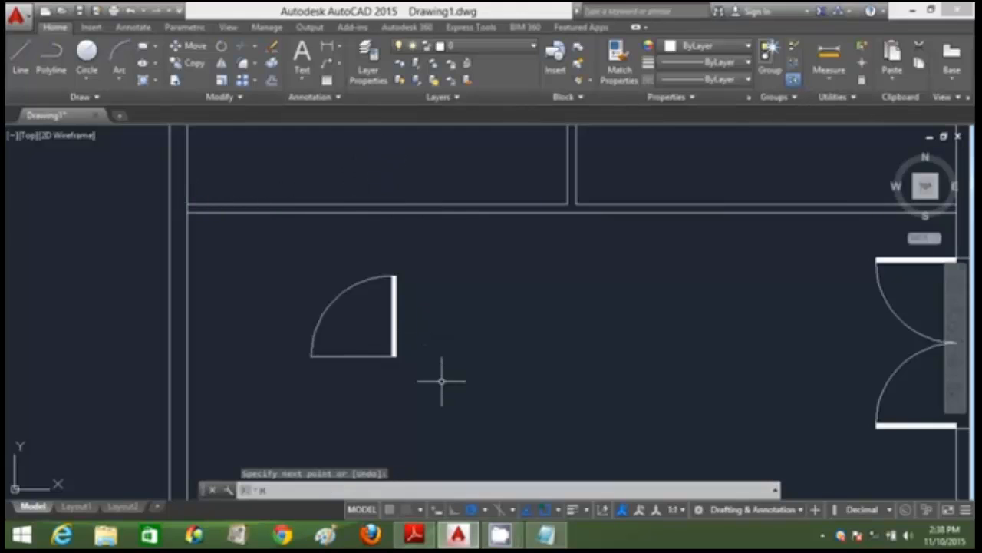
# - Move the single door from its lower-left endpoint to the end of the 200 line on the horizontal partition
pyautogui.write('m')
pyautogui.press('Return')
pyautogui.click(443, 380)
pyautogui.click(300, 277)
pyautogui.press('Return')
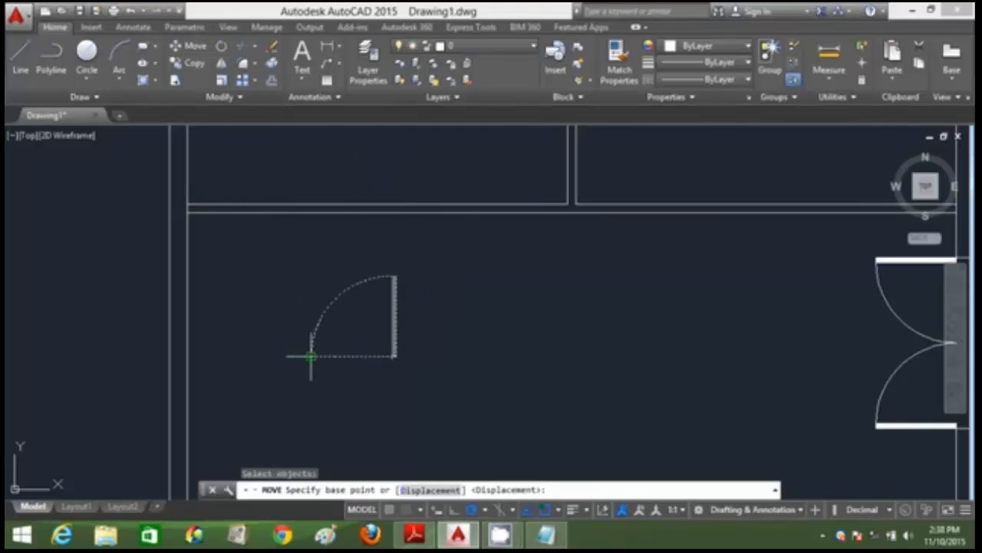
pyautogui.click(310, 356)
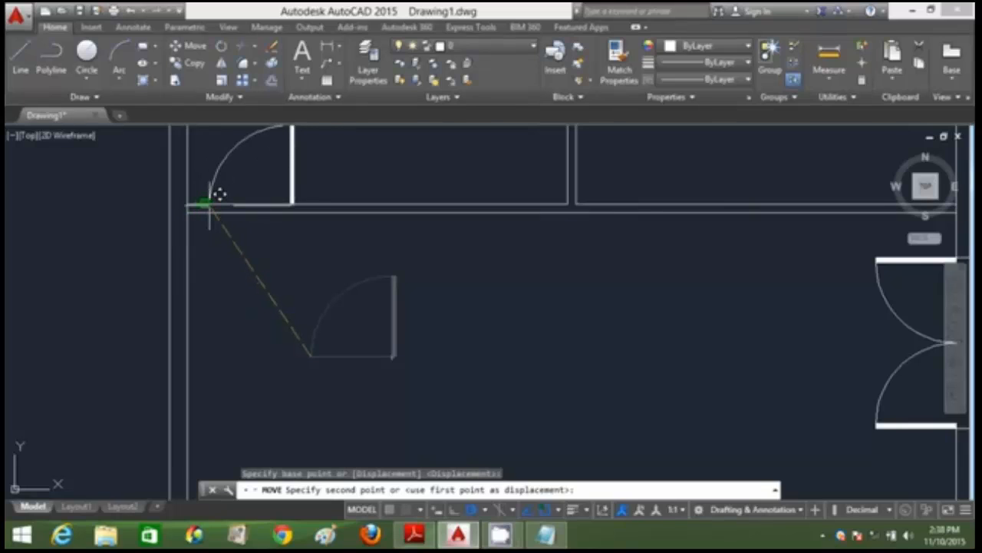
pyautogui.click(204, 203)
pyautogui.press('Escape')
# - Draw the right jamb line across the partition thickness, down from the lower end of the door leaf
pyautogui.write('l')
pyautogui.press('Return')
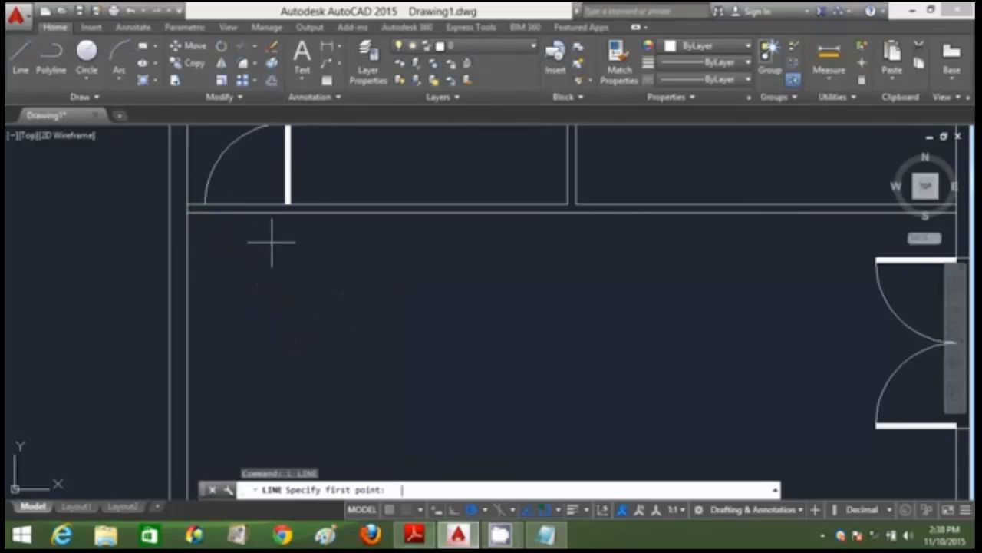
pyautogui.click(286, 204)
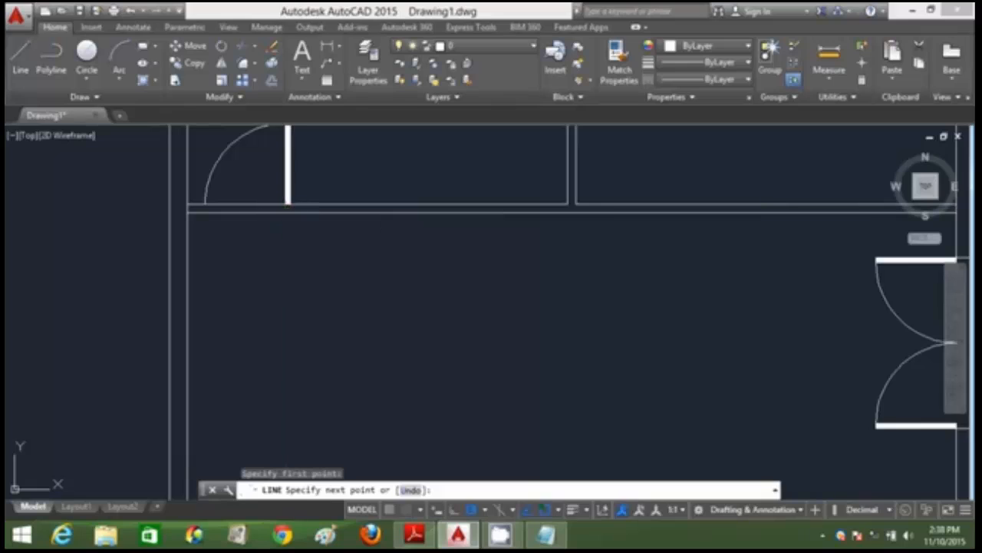
pyautogui.click(205, 203)
pyautogui.press('Return')
pyautogui.press('Return')
pyautogui.click(205, 203)
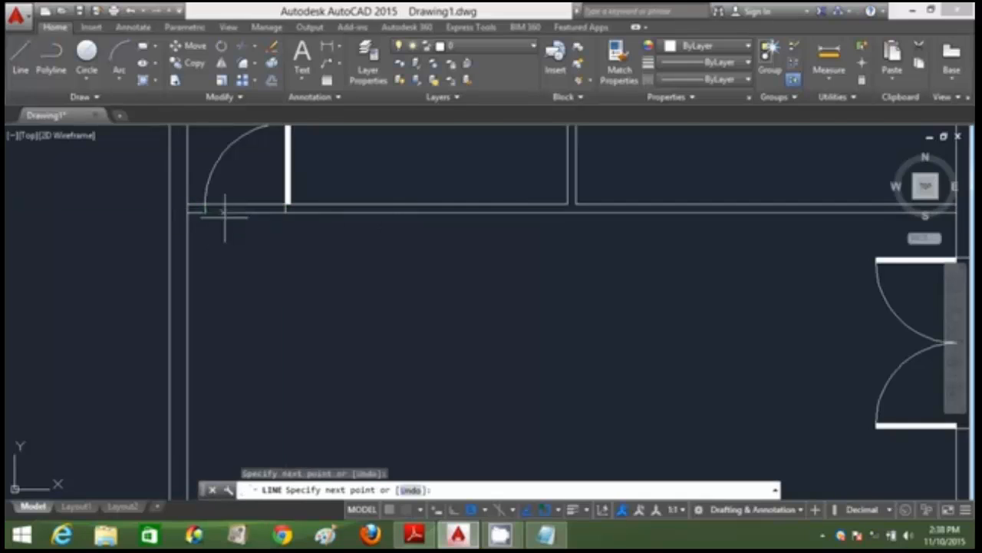
pyautogui.press('Return')
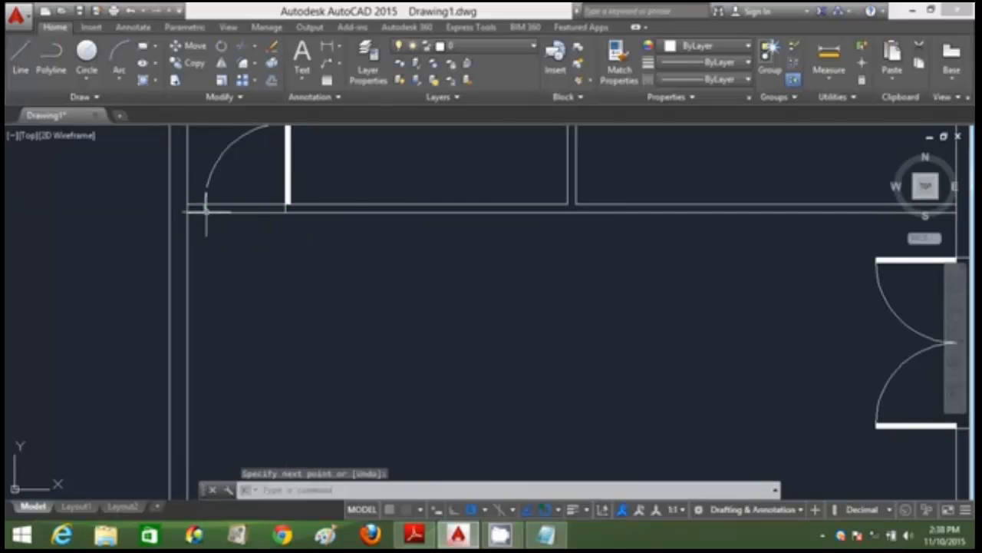
pyautogui.click(206, 211)
pyautogui.press('Delete')
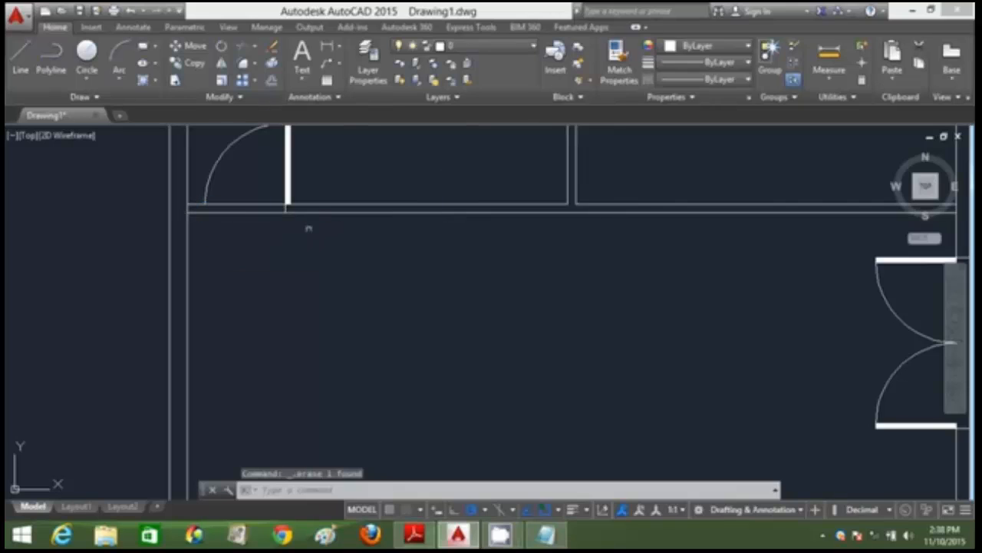
# - Draw the left jamb line straight down from the arc's lower end to the lower line of the partition
pyautogui.write('l')
pyautogui.press('Return')
pyautogui.scroll(3, 207, 206)
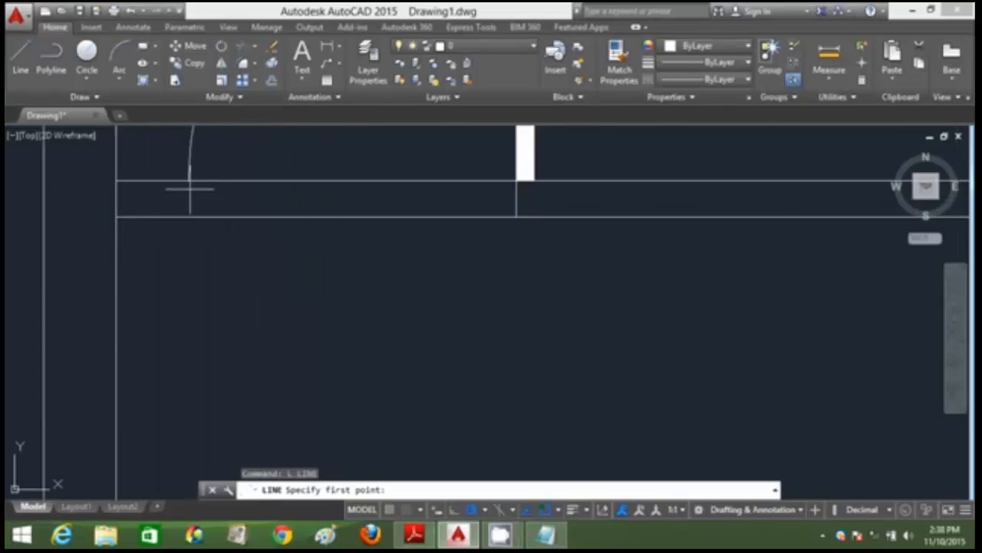
pyautogui.click(189, 182)
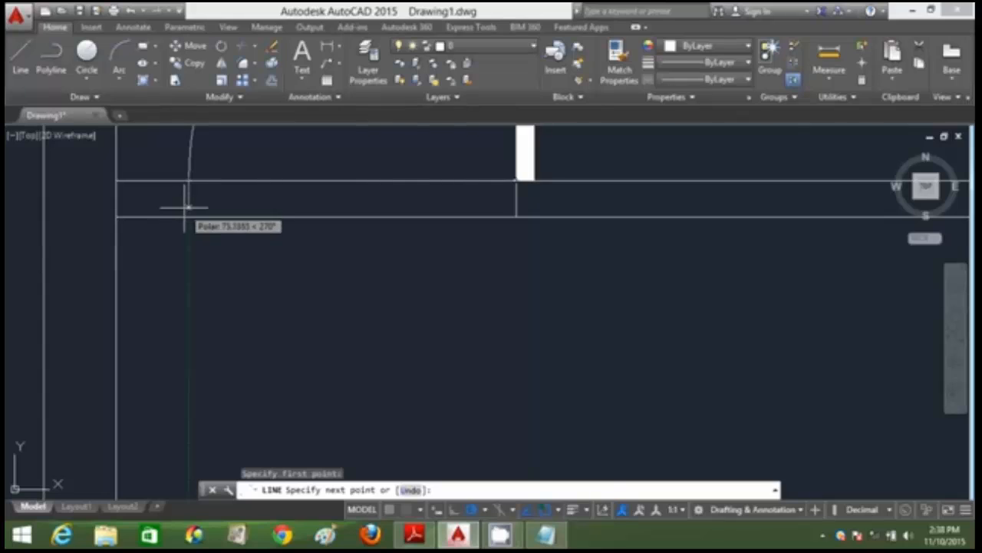
pyautogui.click(189, 218)
pyautogui.press('Return')
# - Delete the door's horizontal base line and trim the partition lines between the two jambs to open the doorway
pyautogui.scroll(-3, 254, 226)
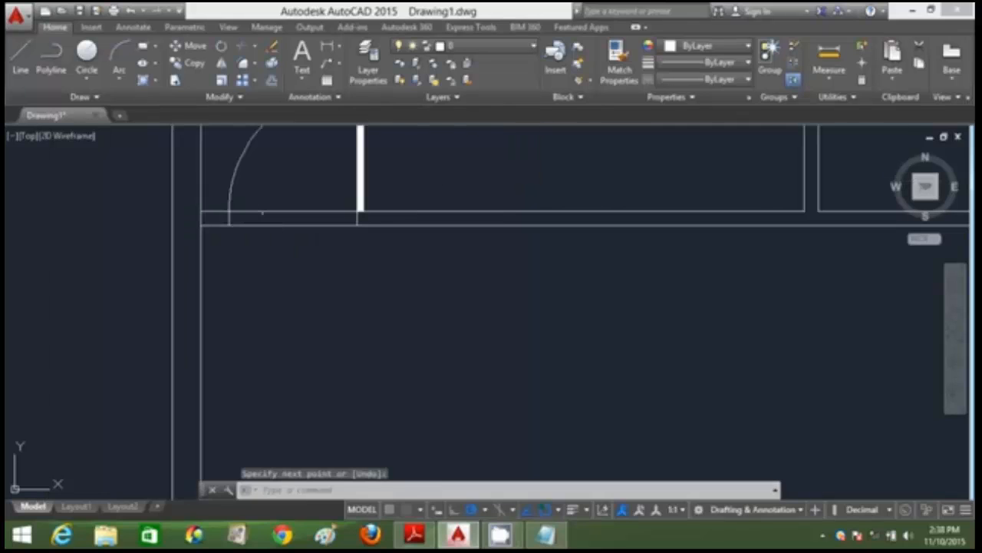
pyautogui.click(266, 211)
pyautogui.press('Delete')
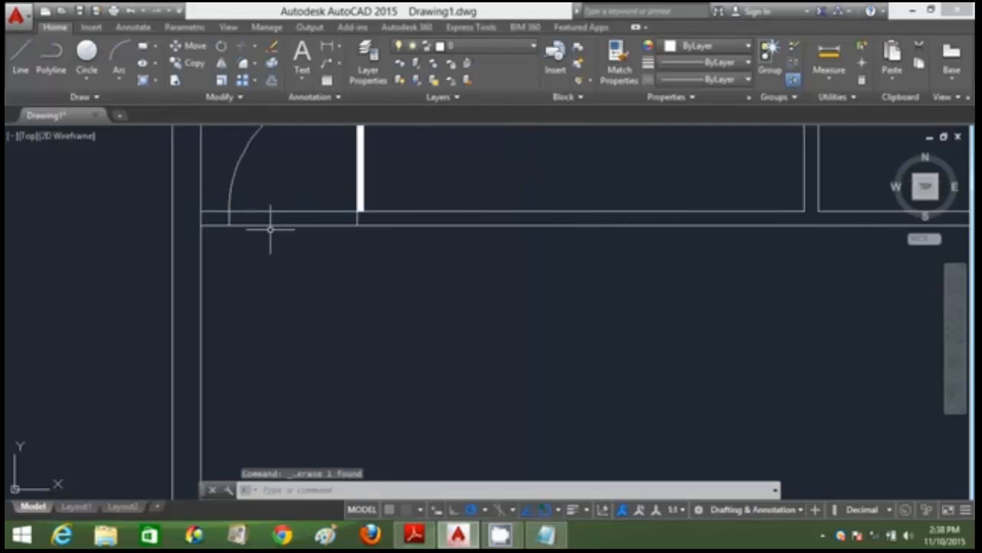
pyautogui.write('tr')
pyautogui.press('Return')
pyautogui.press('Return')
pyautogui.scroll(-3, 302, 223)
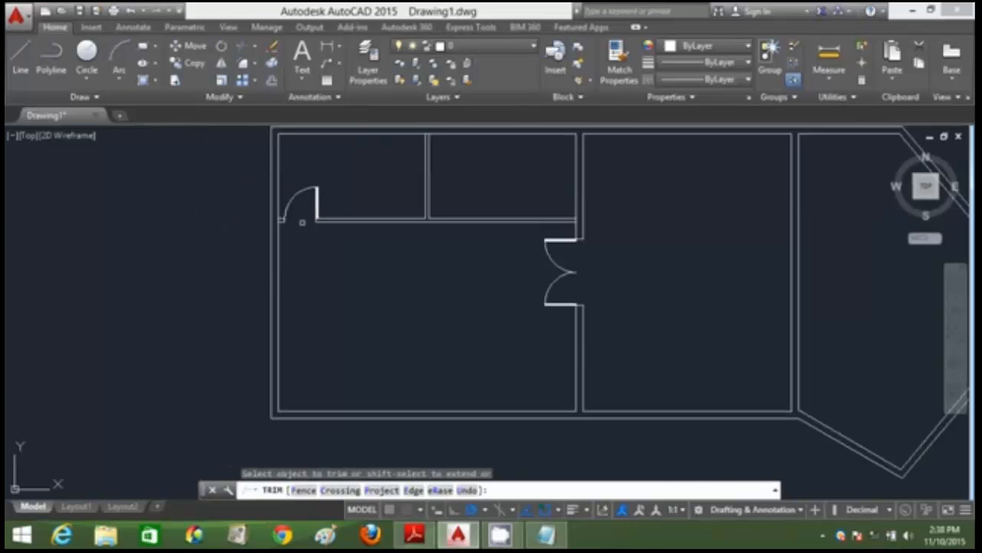
pyautogui.scroll(2, 402, 263)
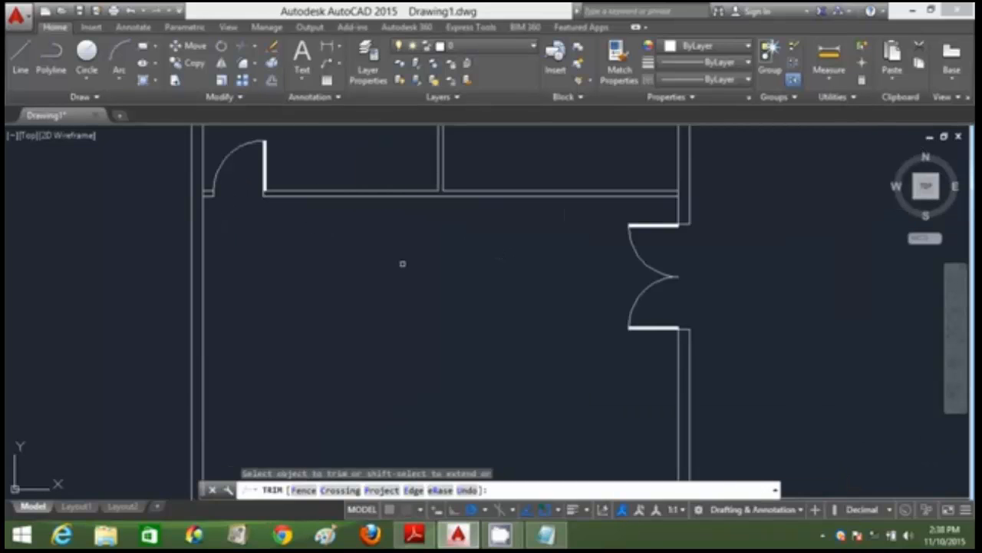
pyautogui.press('Escape')
# - Draw a 900 vertical line in the open space below the partition for a second single door
pyautogui.write('l')
pyautogui.press('Return')
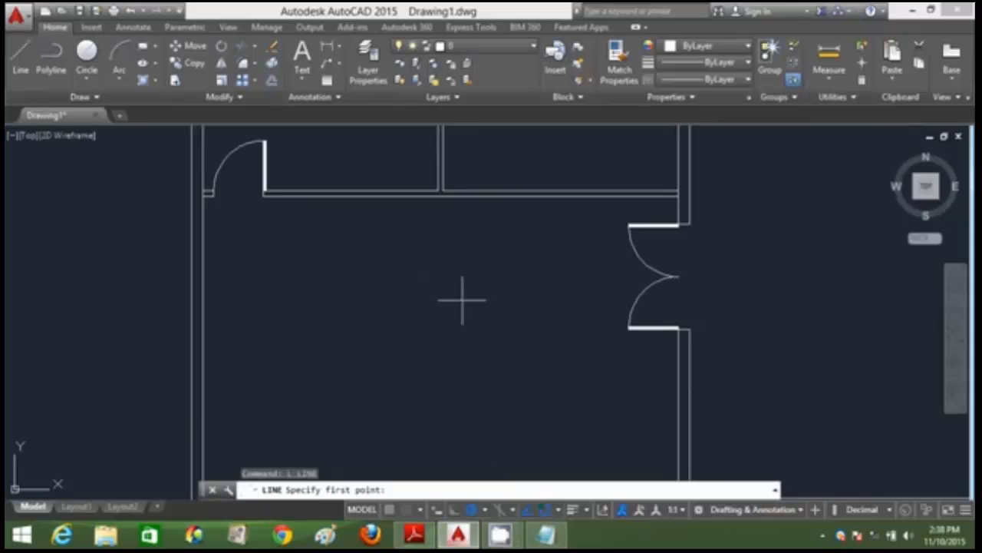
pyautogui.click(461, 297)
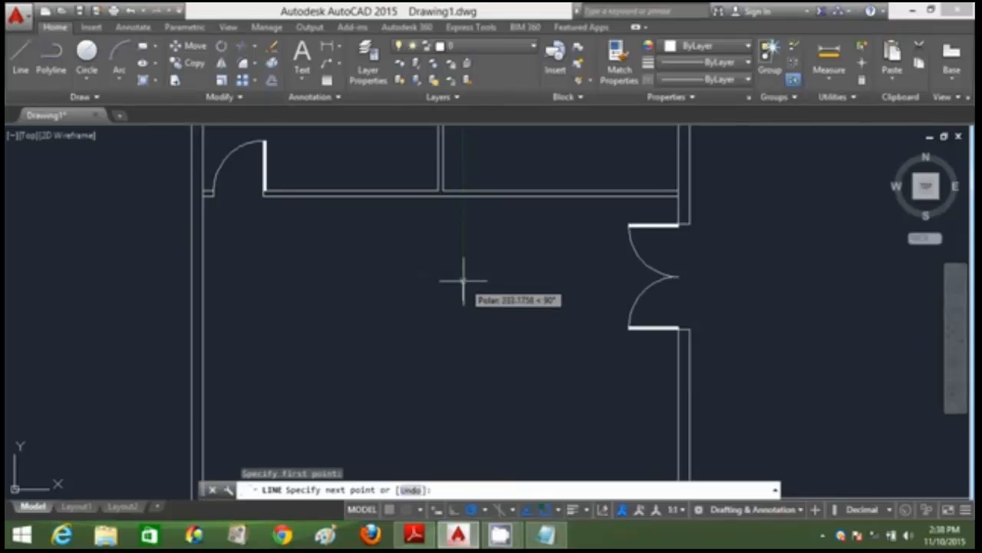
pyautogui.write('600')
pyautogui.press('Return')
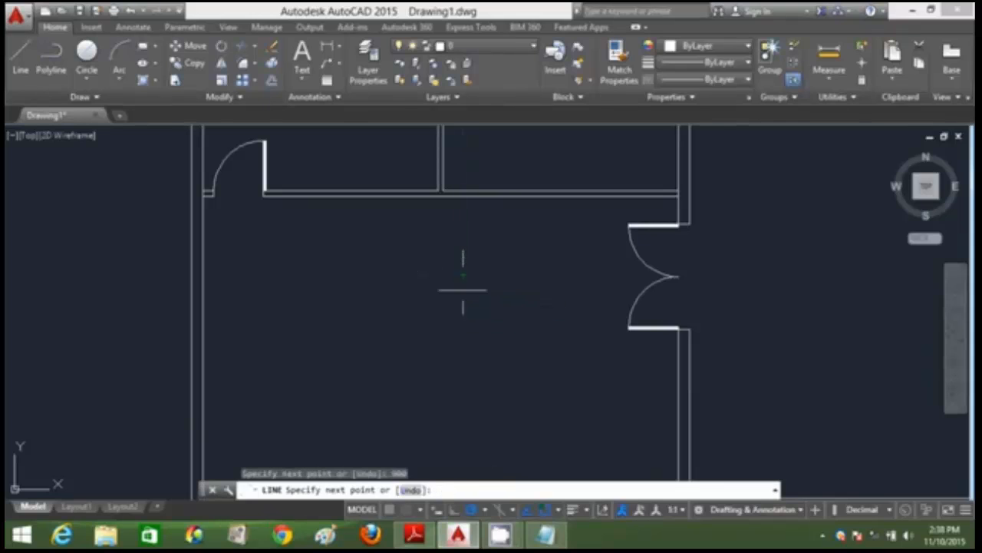
pyautogui.press('Return')
# - Draw a 900 horizontal line leftward from the lower end of the second door's vertical line
pyautogui.press('Return')
pyautogui.click(463, 299)
pyautogui.write('5')
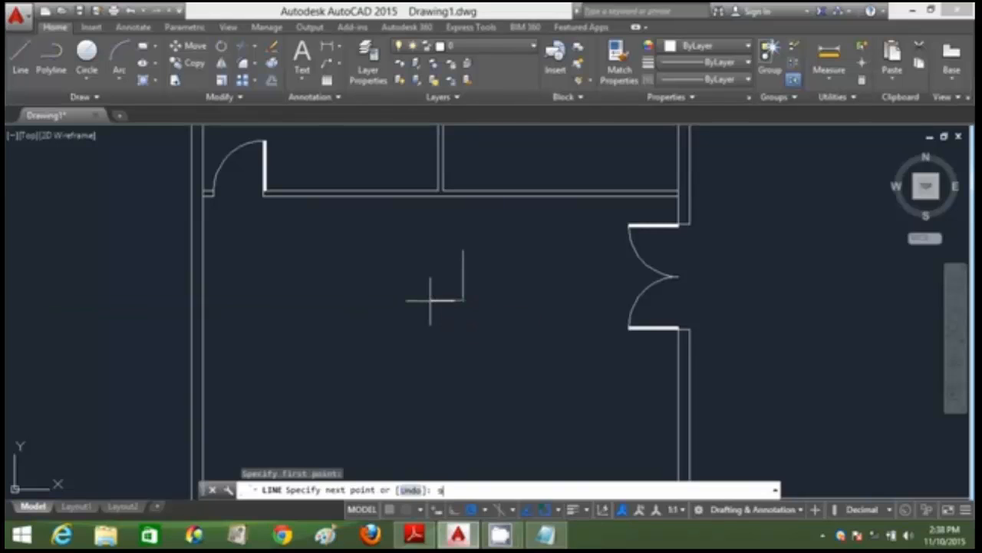
pyautogui.write('00')
pyautogui.press('Return')
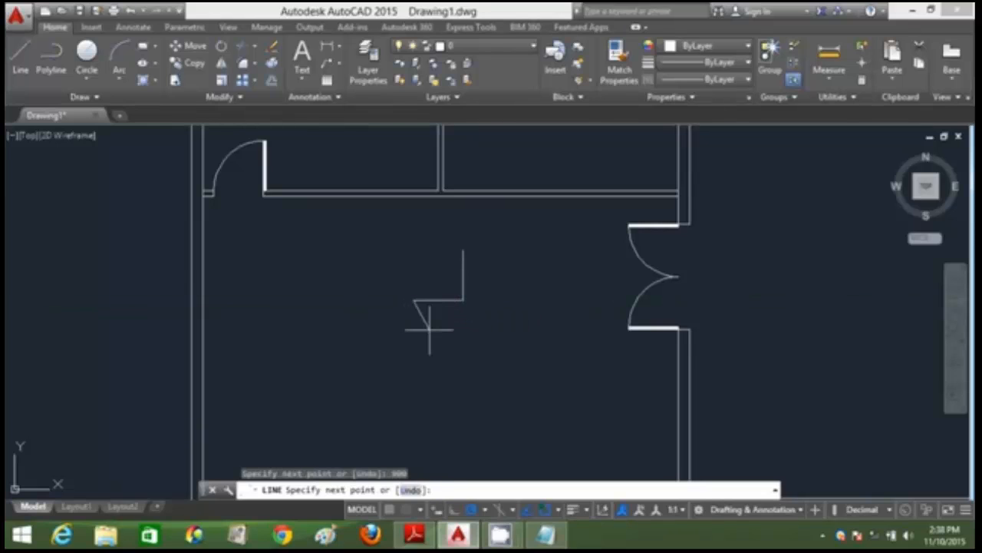
pyautogui.press('Return')
# - Offset the second door's vertical line 50 to the right
pyautogui.write('o')
pyautogui.press('Return')
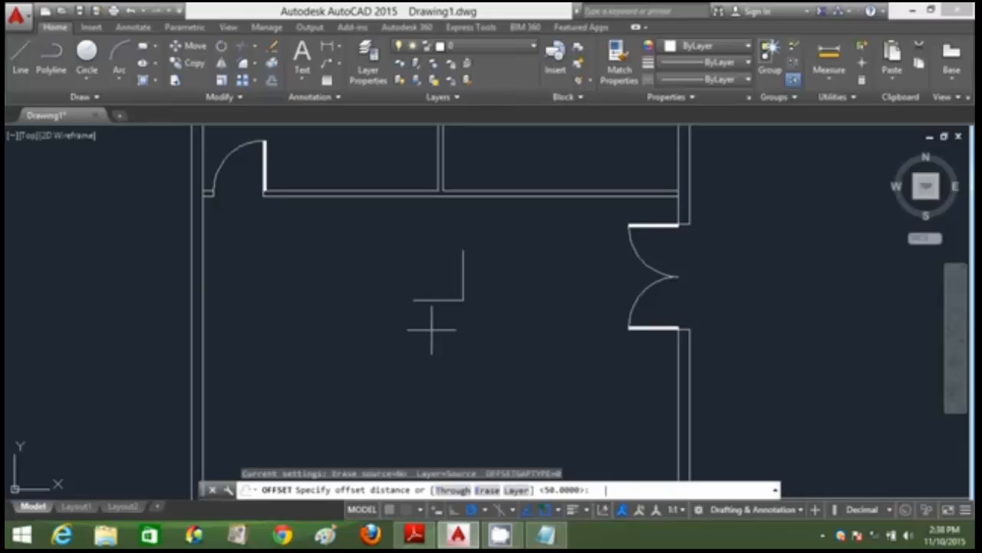
pyautogui.write('50')
pyautogui.press('Return')
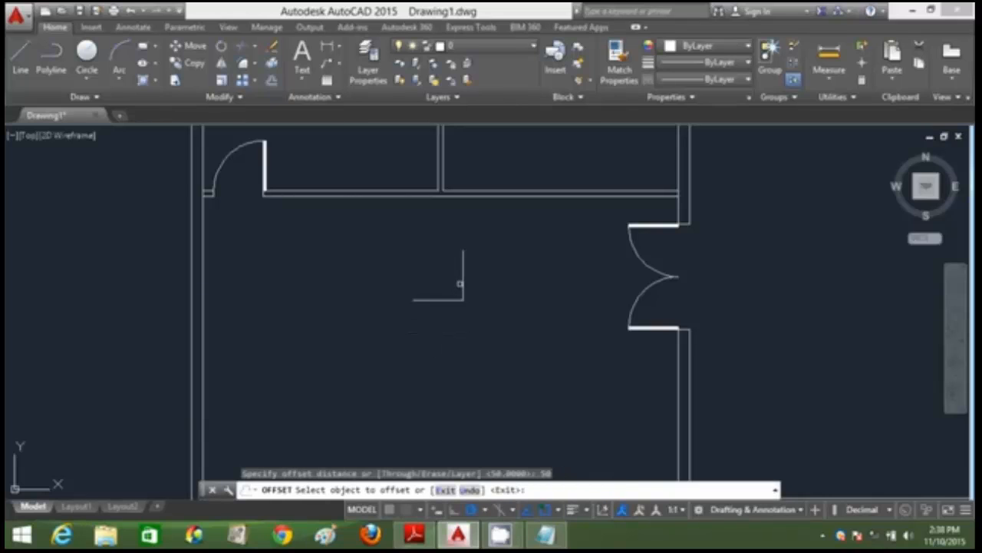
pyautogui.click(462, 281)
pyautogui.click(503, 270)
pyautogui.press('Escape')
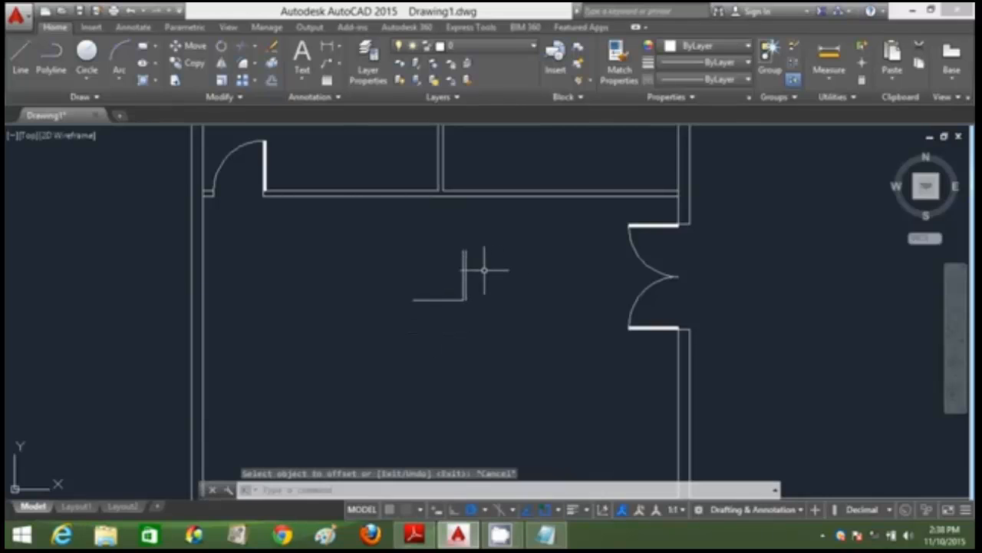
# - Draw short lines closing the upper and lower ends of the door leaf between its two vertical lines
pyautogui.scroll(4, 452, 238)
pyautogui.write('l')
pyautogui.press('Return')
pyautogui.scroll(2, 461, 252)
pyautogui.click(491, 285)
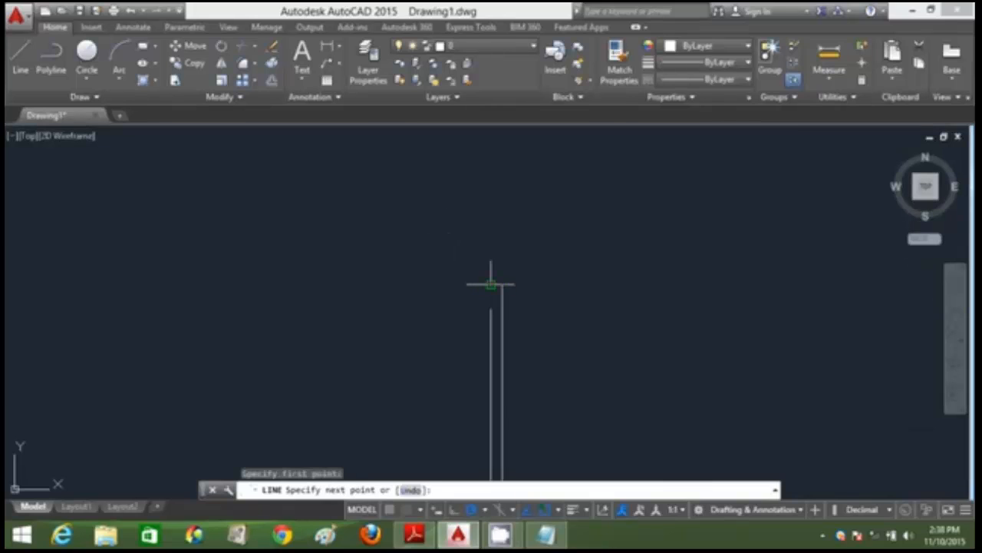
pyautogui.scroll(-5, 575, 368)
pyautogui.scroll(2, 537, 363)
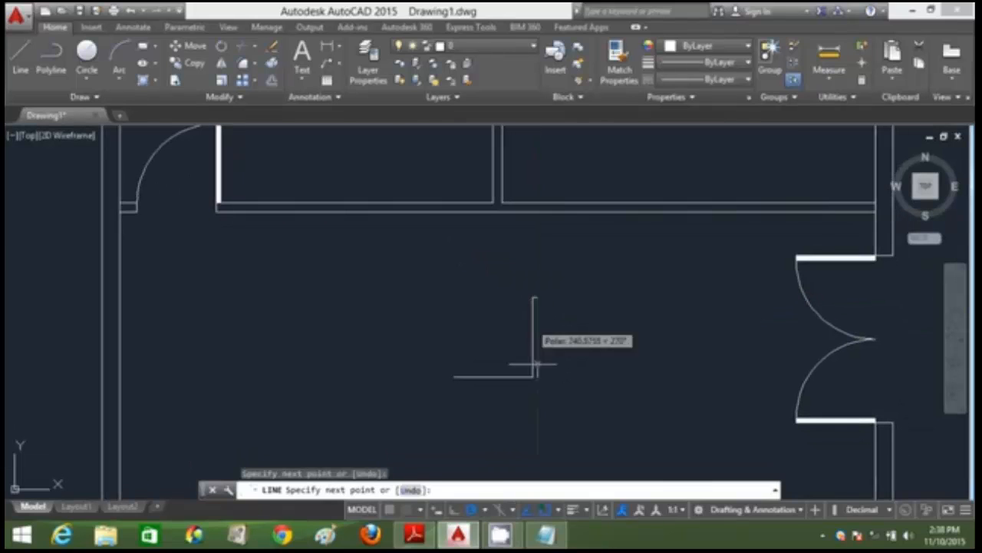
pyautogui.press('Return')
pyautogui.press('Return')
pyautogui.click(537, 376)
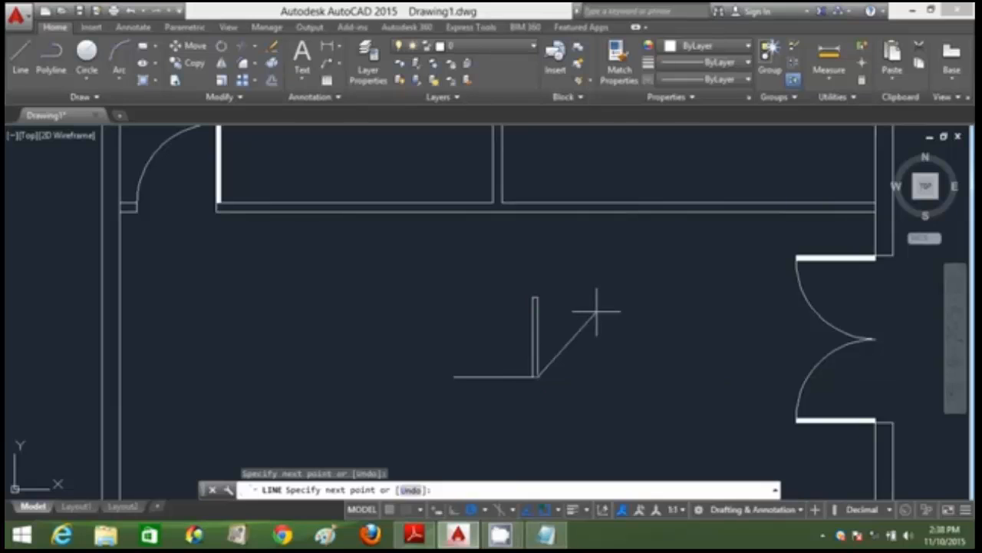
# - Fill the narrow door leaf with a solid hatch
pyautogui.write('h')
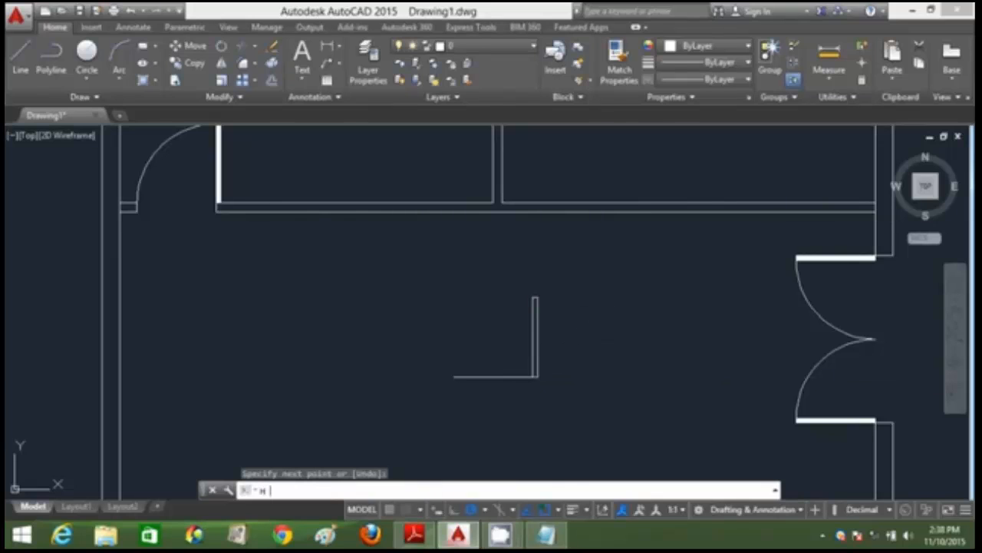
pyautogui.press('Return')
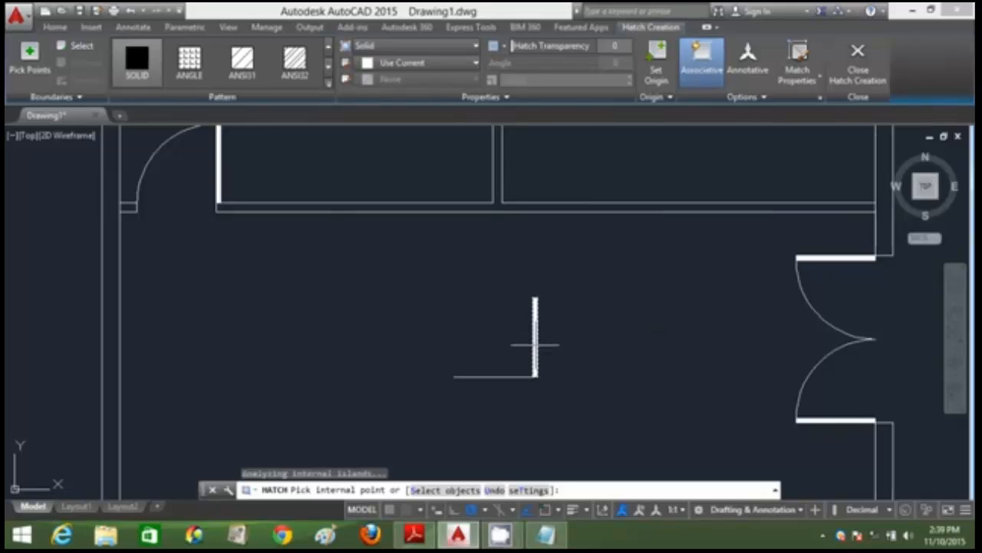
pyautogui.press('Escape')
# - Draw the swing arc centred on the leaf's lower-left corner, from the leaf's upper end to the base line's left end
pyautogui.write('a')
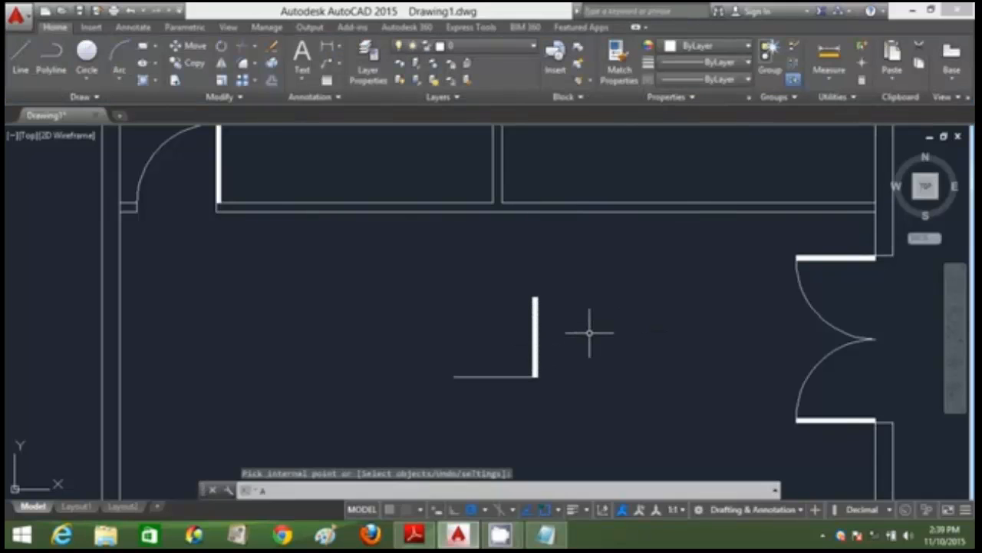
pyautogui.press('Return')
pyautogui.write('c')
pyautogui.press('Return')
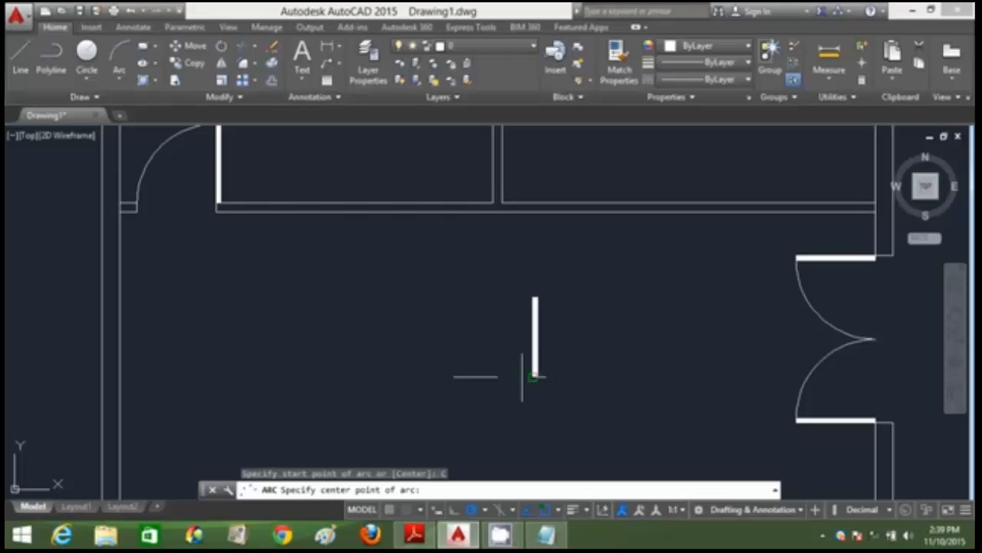
pyautogui.click(532, 376)
pyautogui.click(534, 298)
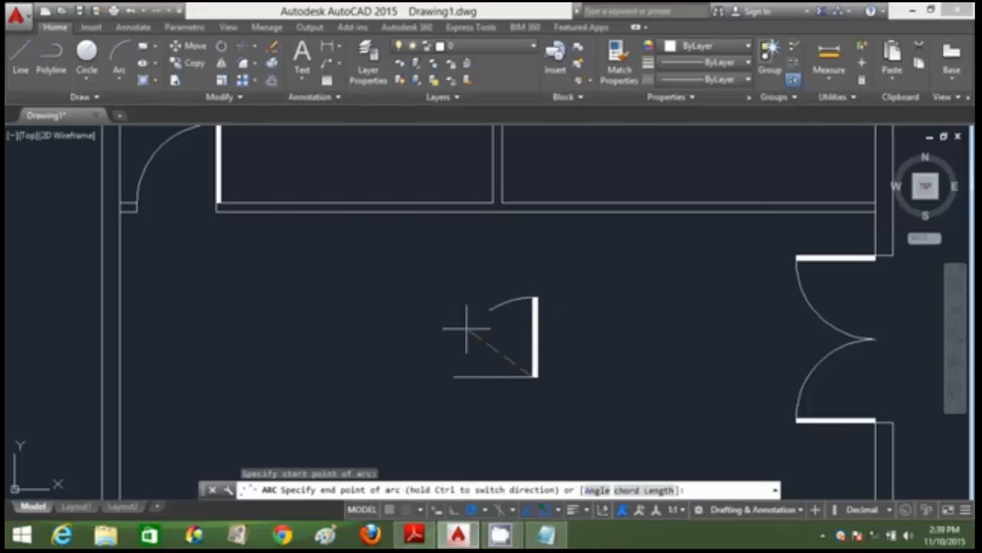
pyautogui.click(454, 375)
# - Draw a 200 line rightward along the partition from its corner with the right side of the dividing wall
pyautogui.write('l')
pyautogui.press('Return')
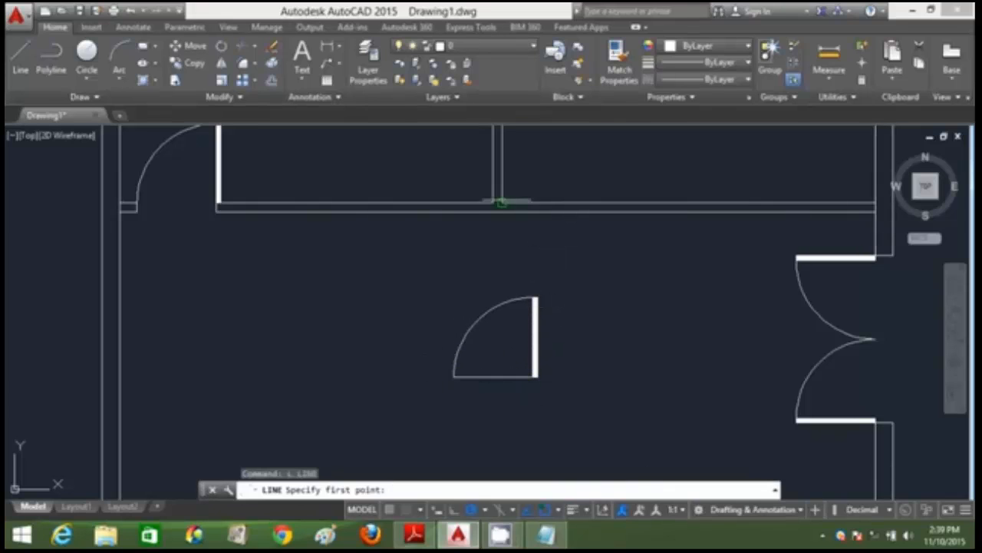
pyautogui.click(501, 203)
pyautogui.write('200')
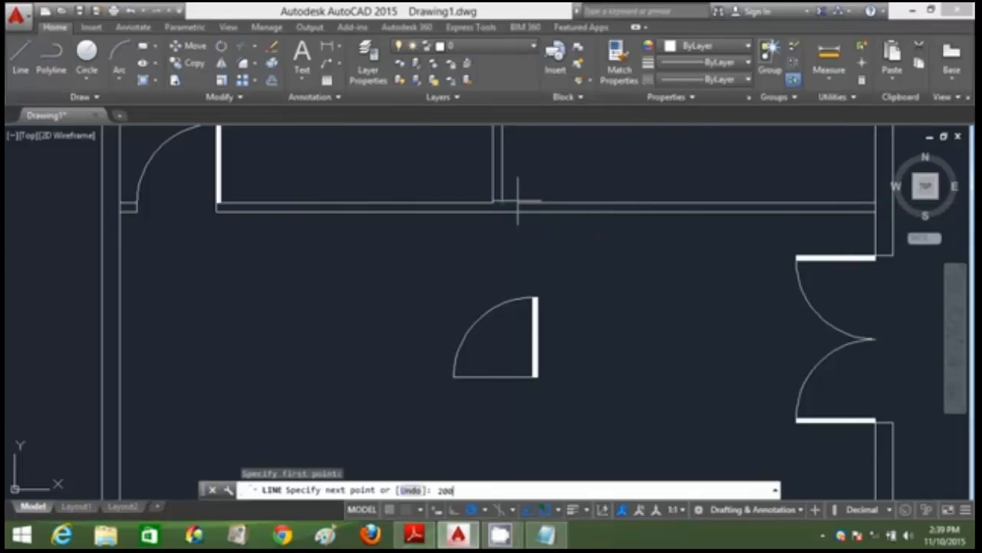
pyautogui.press('Return')
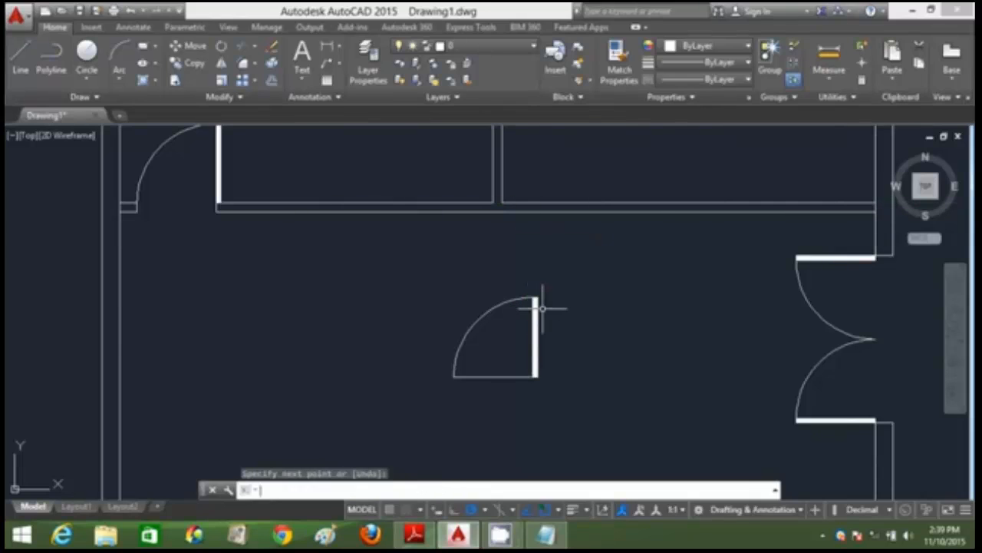
pyautogui.press('Return')
# - Move the whole second door by its arc's lower end to the right end of the 200 line on the partition
pyautogui.write('m')
pyautogui.press('Return')
pyautogui.click(572, 390)
pyautogui.click(419, 270)
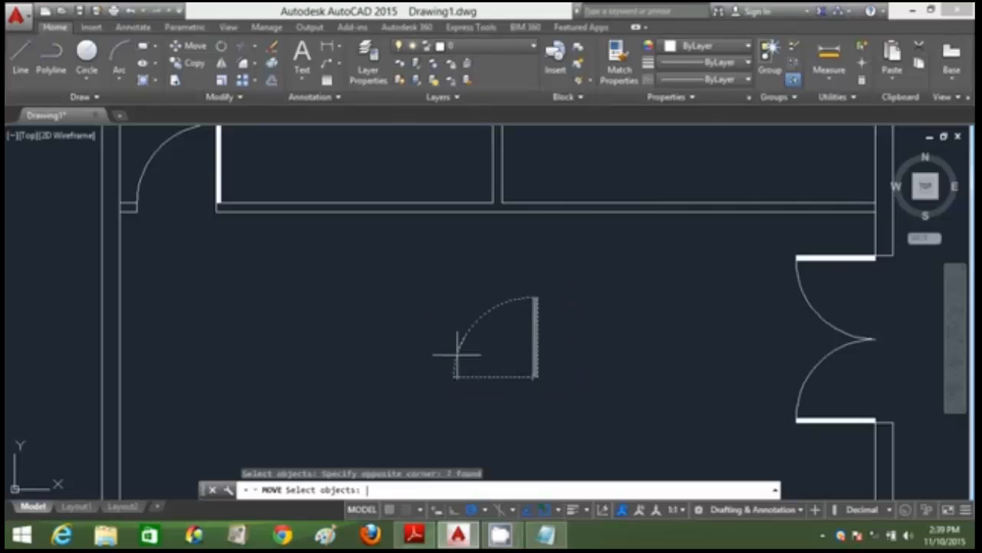
pyautogui.press('Return')
pyautogui.click(454, 376)
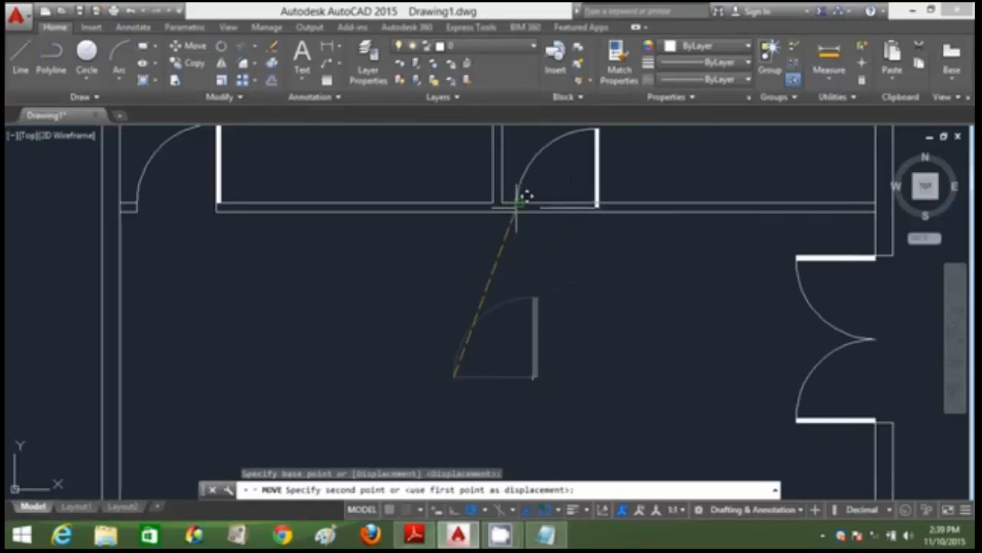
pyautogui.click(530, 191)
# - Draw the two jamb lines from the arc's lower end and the leaf's lower-left corner down to the partition's lower line
pyautogui.scroll(-5, 544, 269)
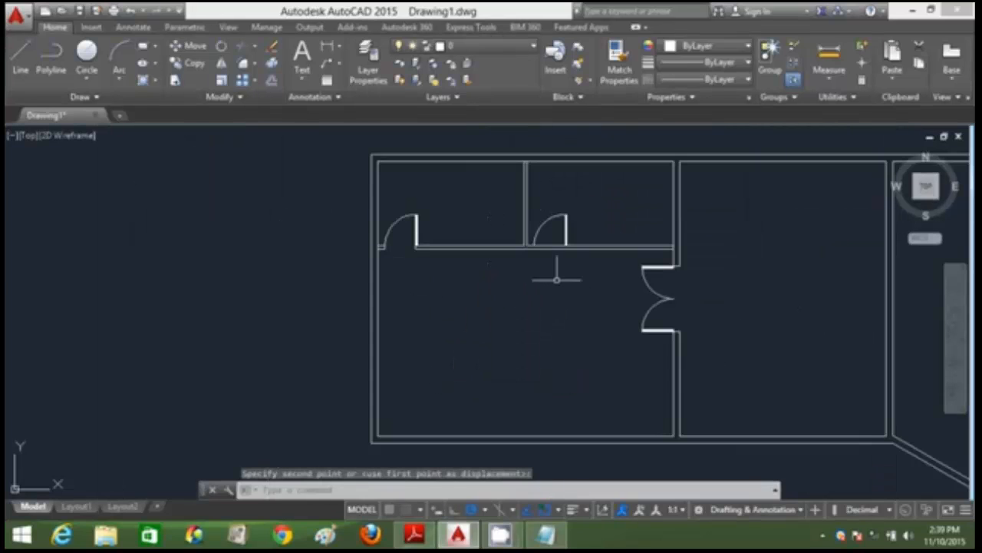
pyautogui.scroll(1, 547, 301)
pyautogui.moveTo(547, 301); pyautogui.dragTo(509, 291, button='middle')
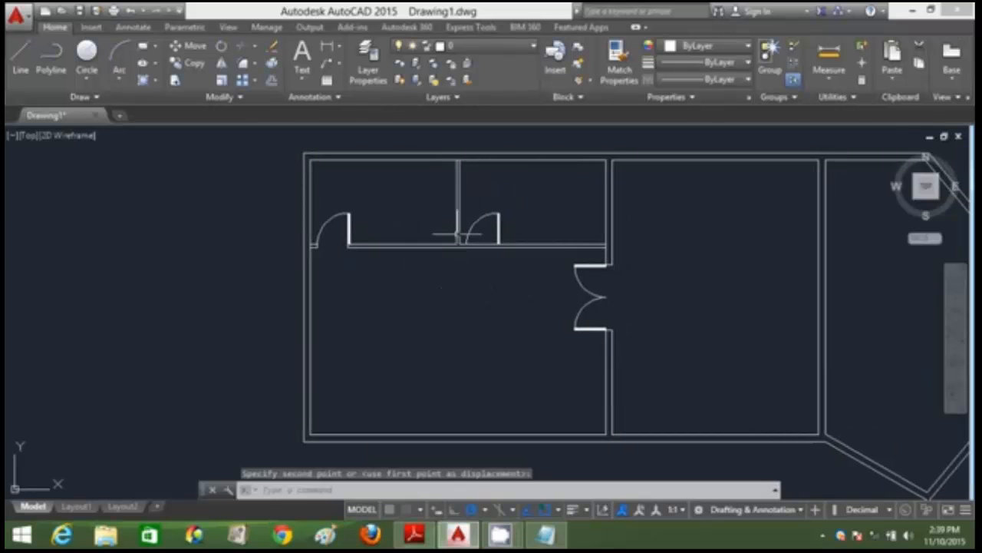
pyautogui.press('l')
pyautogui.press('Return')
pyautogui.scroll(5, 462, 247)
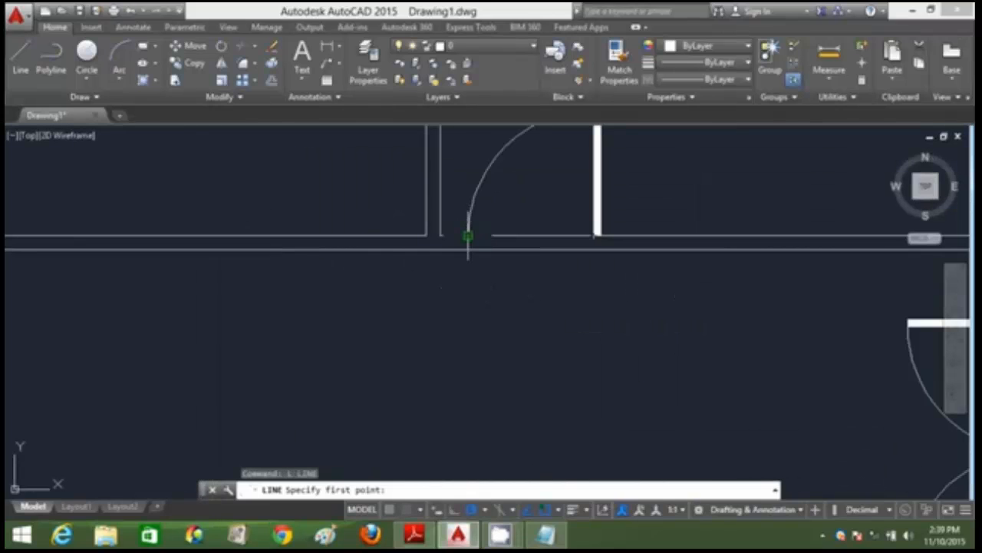
pyautogui.click(468, 248)
pyautogui.click(469, 249)
pyautogui.press('Return')
pyautogui.press('Return')
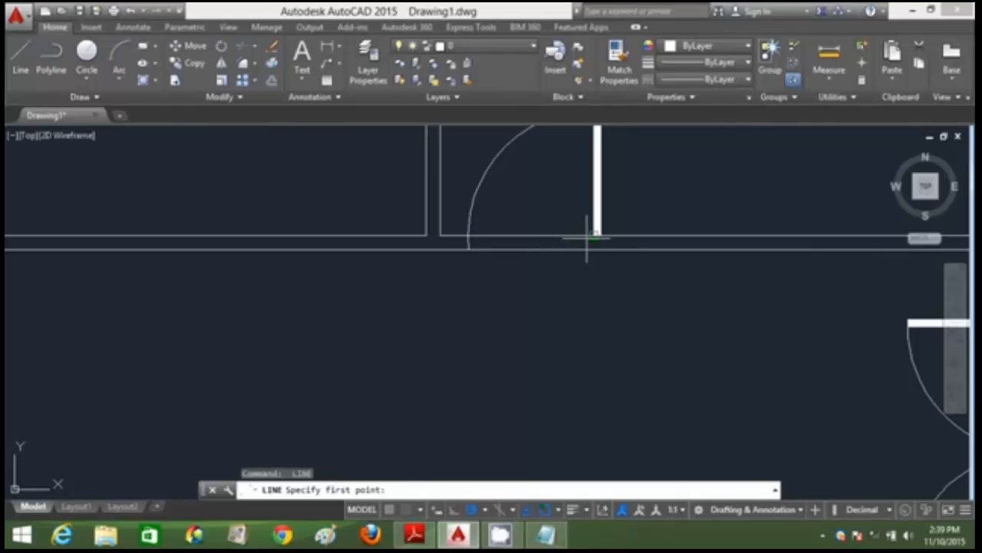
pyautogui.click(588, 238)
pyautogui.click(594, 249)
pyautogui.press('Return')
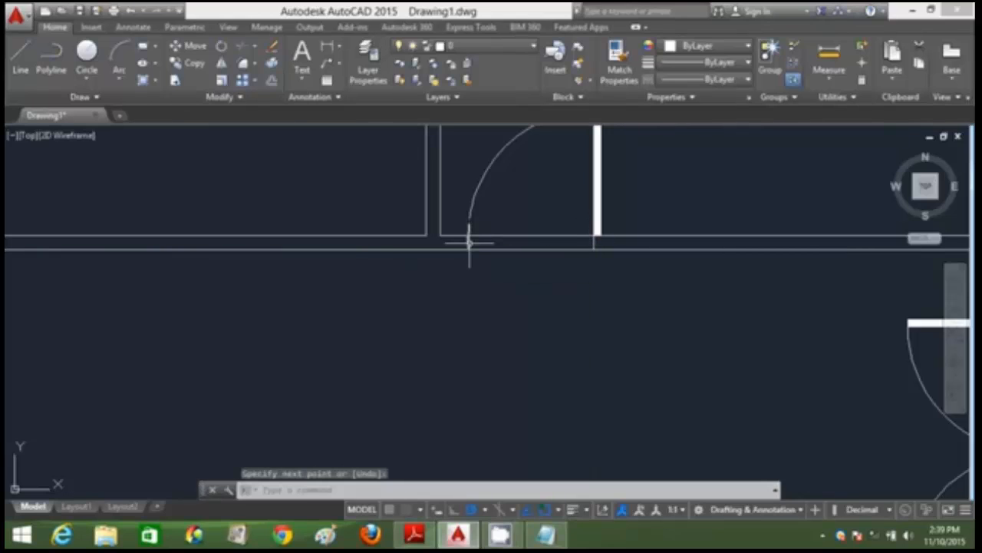
# - Replace the left jamb with a line perpendicular to the partition's lower line, starting at the arc's lower end
pyautogui.click(470, 244)
pyautogui.press('Delete')
pyautogui.scroll(4, 470, 245)
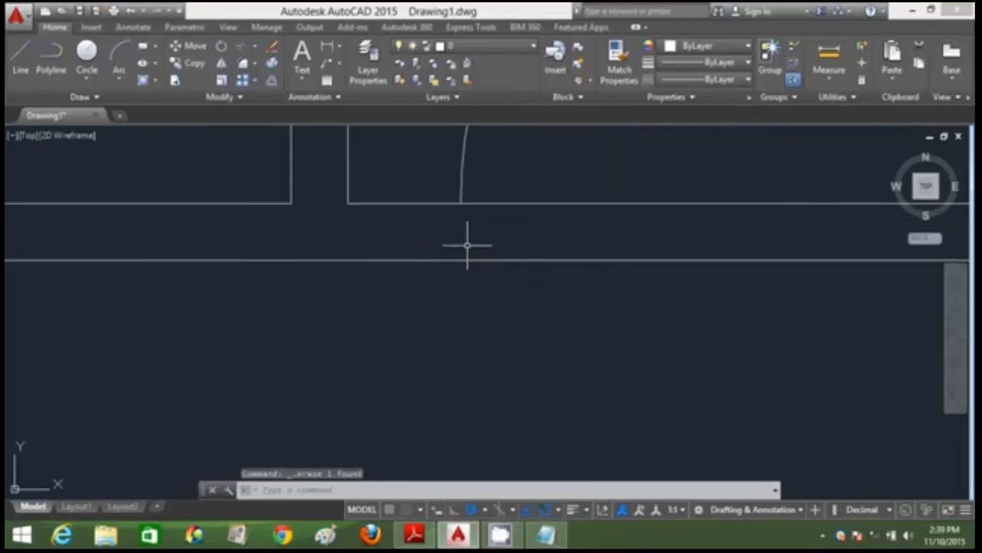
pyautogui.press('l')
pyautogui.press('Return')
pyautogui.click(463, 205)
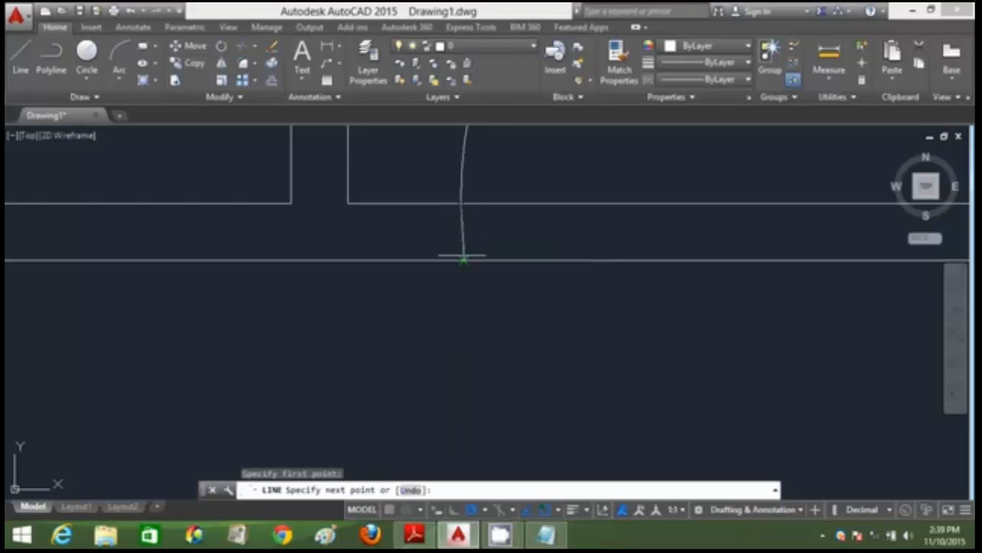
pyautogui.click(454, 259)
pyautogui.press('Return')
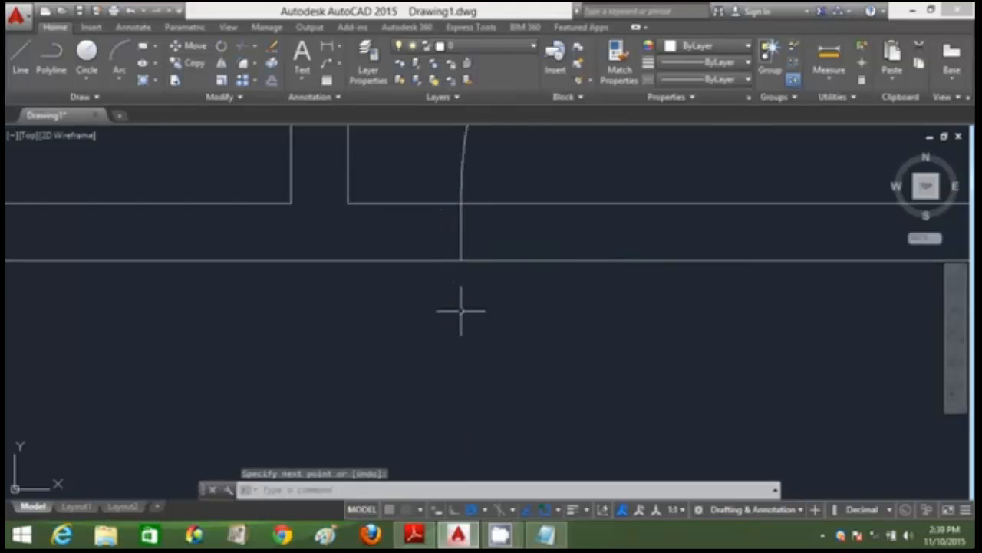
# - Trim the partition lines between the two jambs and delete the second door's horizontal base line to open the doorway
pyautogui.scroll(-4, 460, 314)
pyautogui.write('tr')
pyautogui.press('Return')
pyautogui.press('Return')
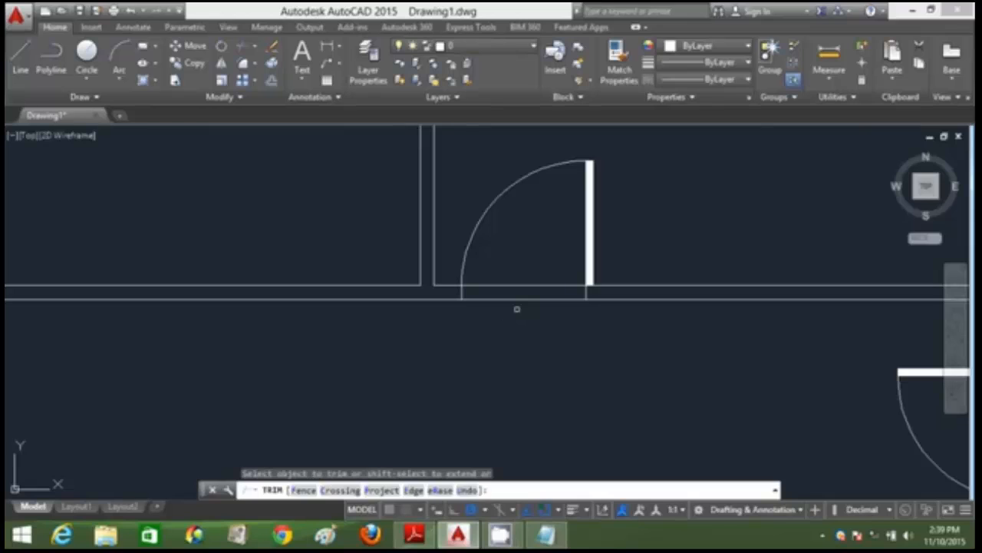
pyautogui.click(518, 310)
pyautogui.click(495, 275)
pyautogui.press('Escape')
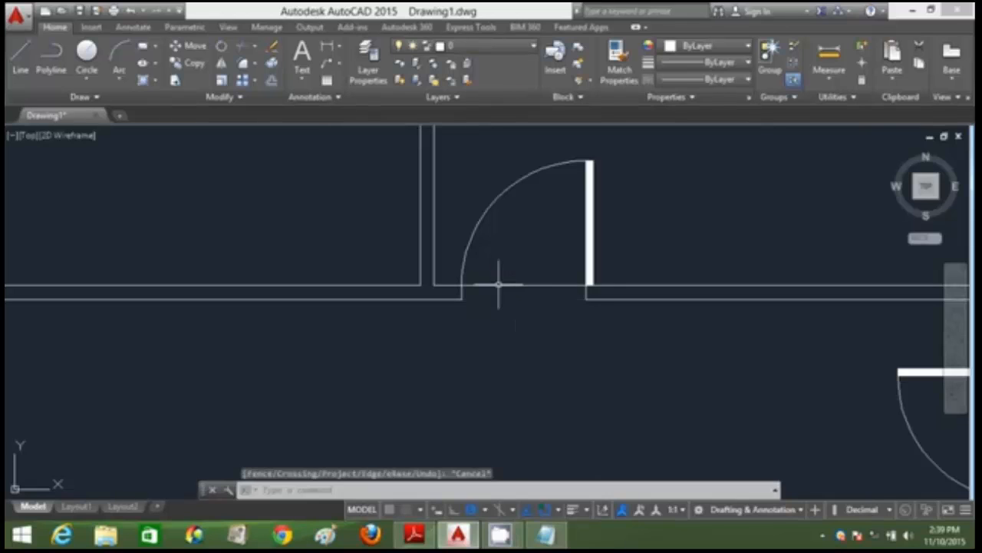
pyautogui.click(497, 285)
pyautogui.press('Delete')
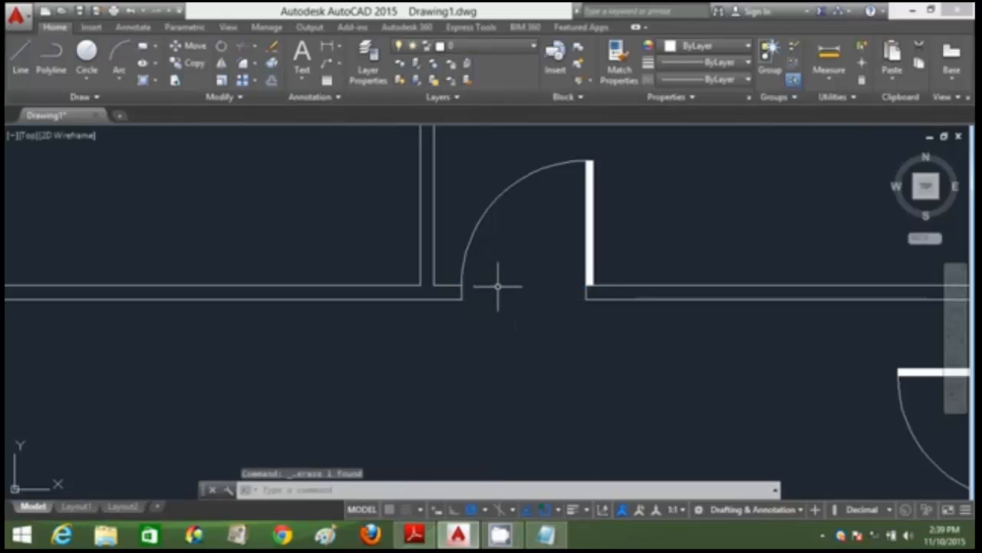
pyautogui.press('Escape')
pyautogui.scroll(-4, 529, 295)
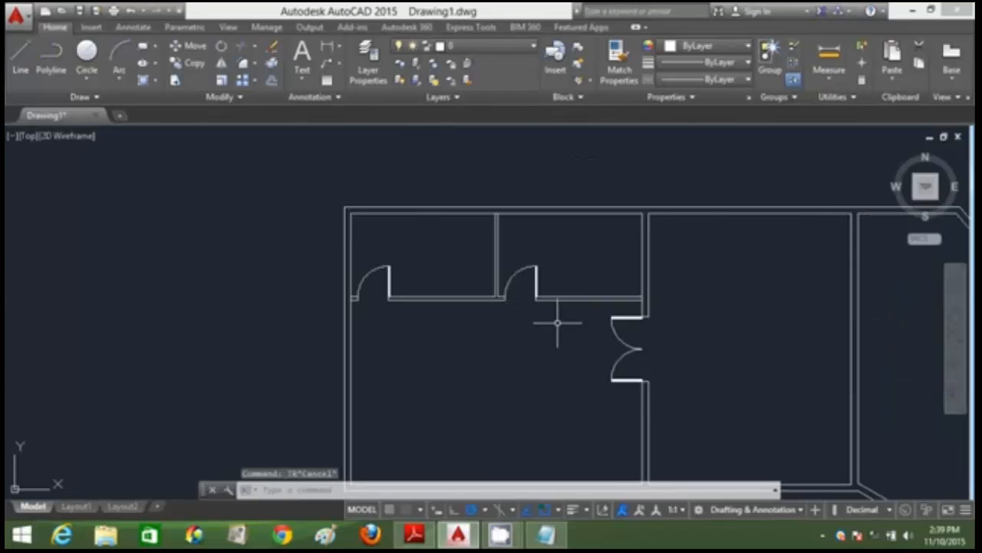
pyautogui.moveTo(558, 322); pyautogui.dragTo(502, 264, button='middle')
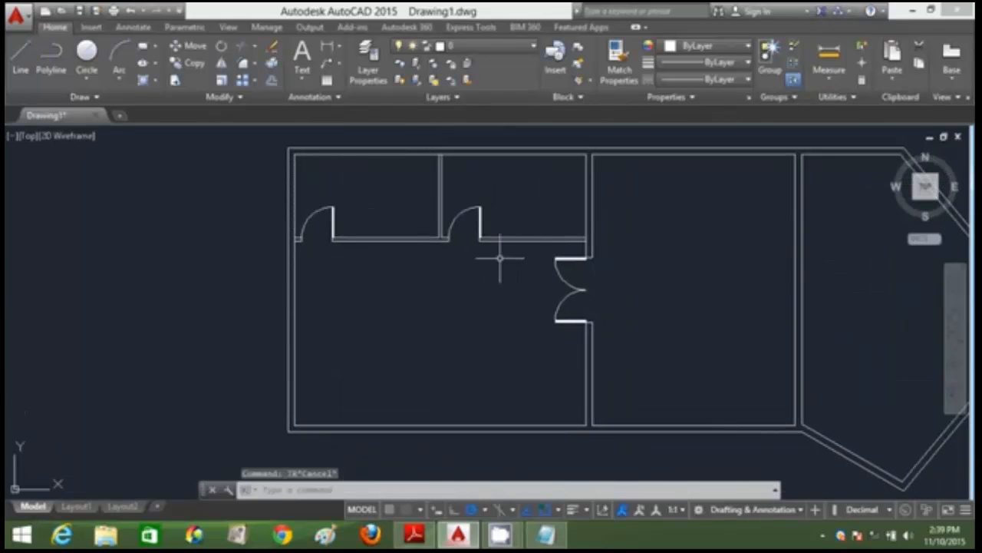
pyautogui.click(256, 83)
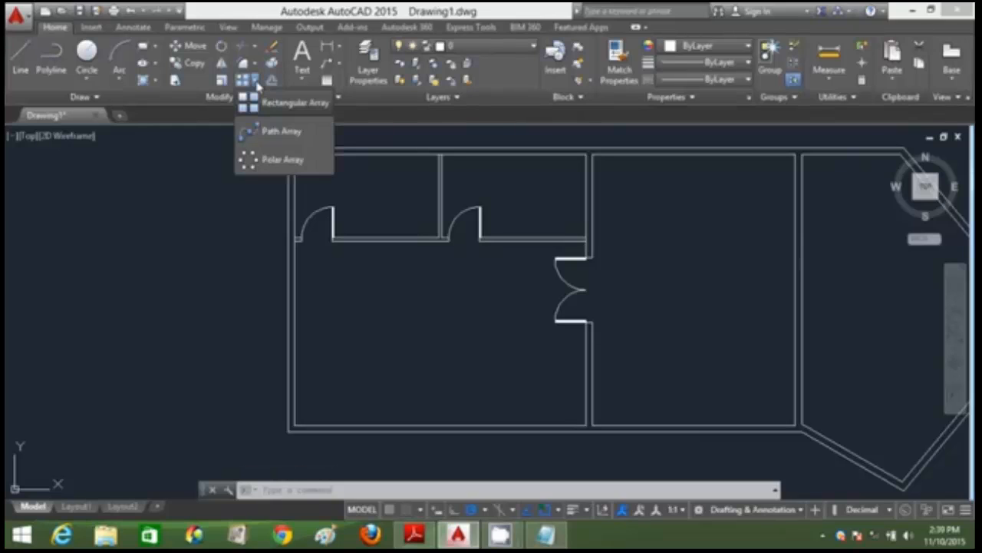
pyautogui.click(257, 86)
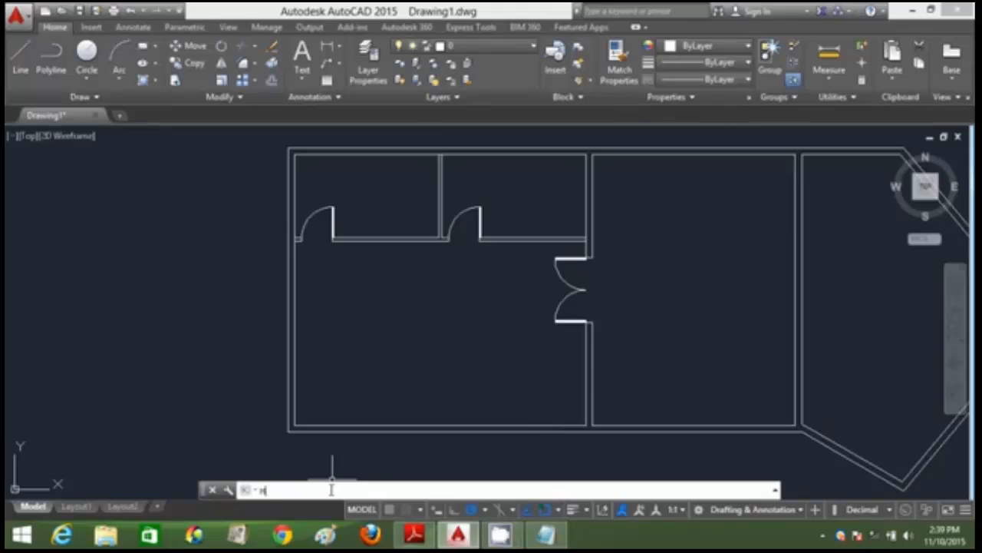
# - Mirror the partitions and both single doors about a horizontal line through the left wall's midpoint, keeping the originals
pyautogui.press('Return')
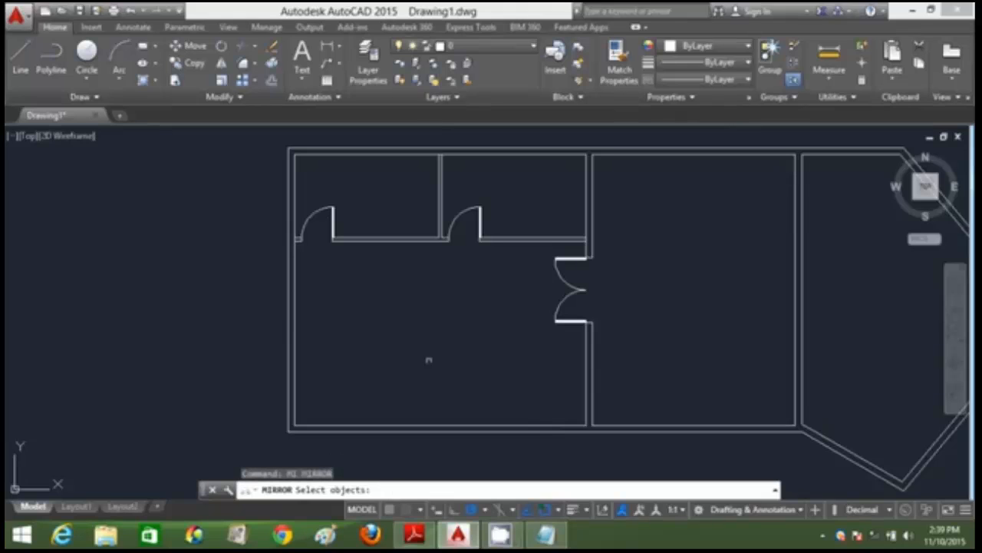
pyautogui.click(535, 268)
pyautogui.click(318, 195)
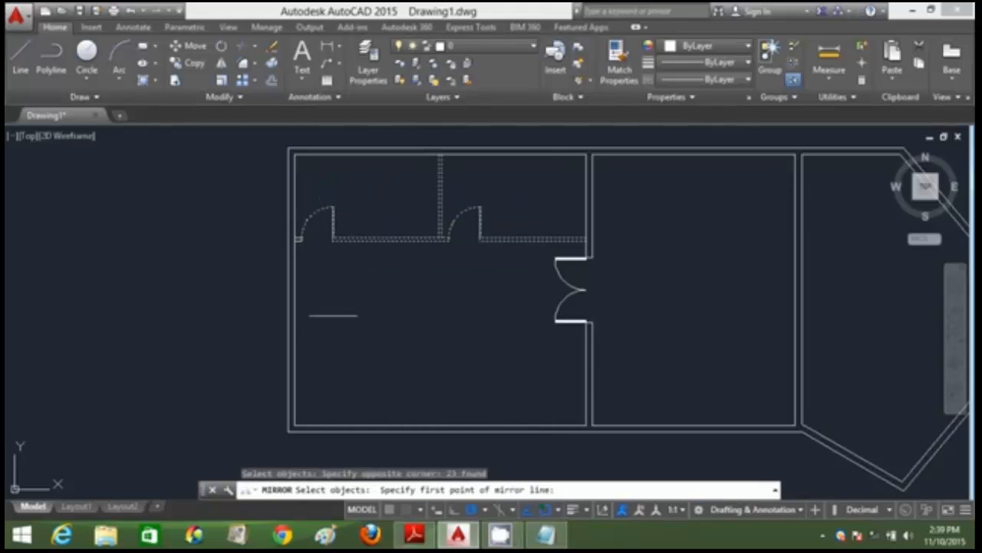
pyautogui.click(294, 290)
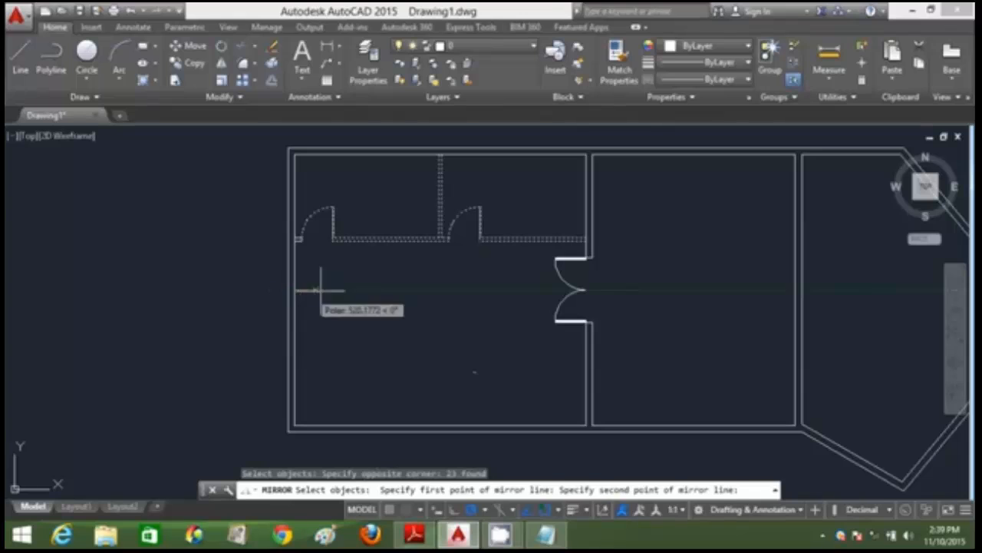
pyautogui.click(398, 290)
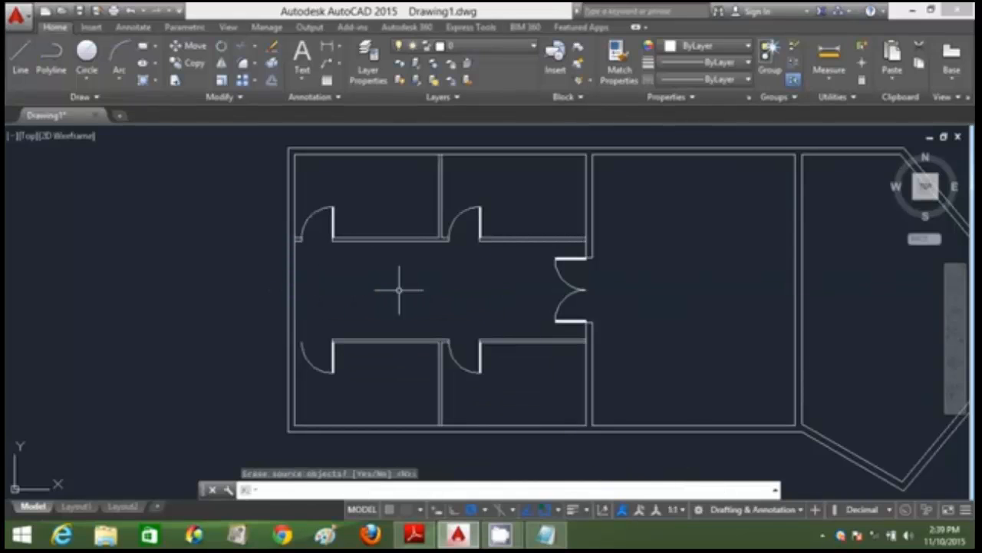
# - Switch to the floor plan PDF in Adobe Reader and examine the freestanding wall's dimensions in the reception area
pyautogui.press('Return')
pyautogui.scroll(-2, 574, 367)
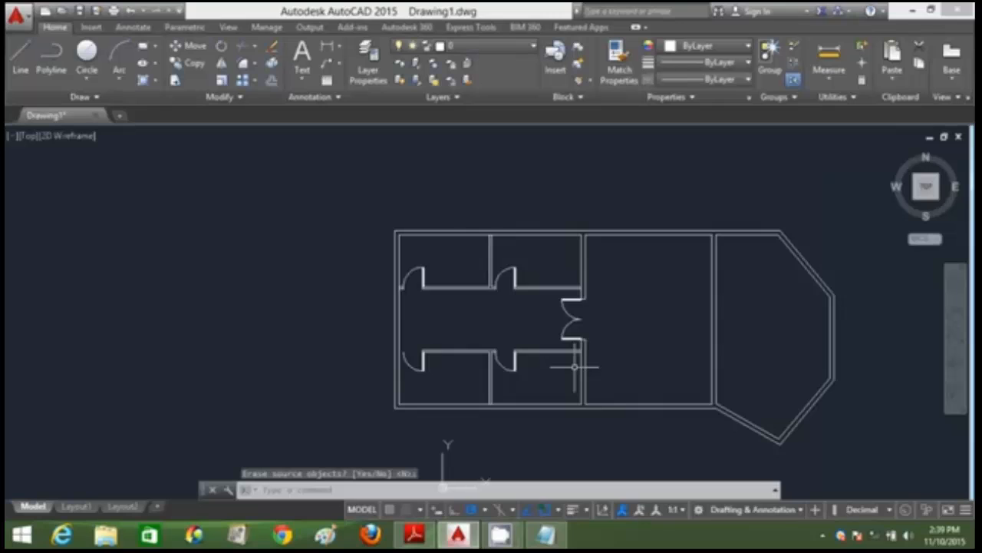
pyautogui.scroll(2, 575, 367)
pyautogui.click(415, 537)
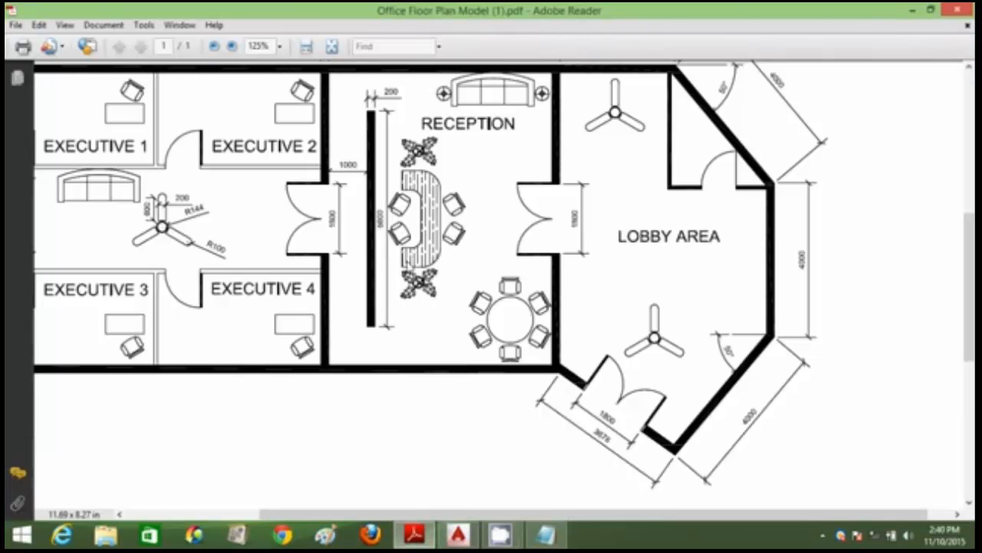
pyautogui.moveTo(397, 241); pyautogui.dragTo(474, 265)
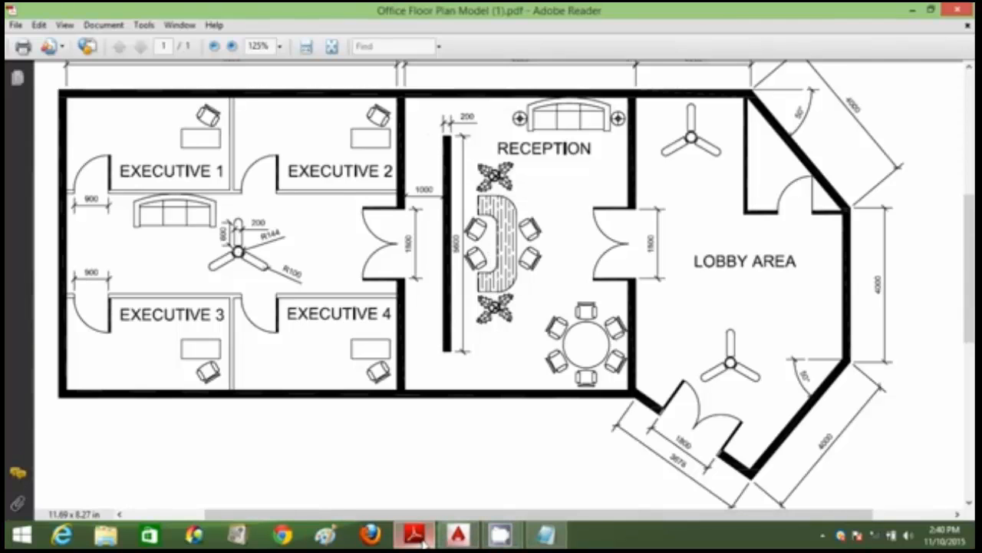
pyautogui.moveTo(420, 542)
pyautogui.press('F8')
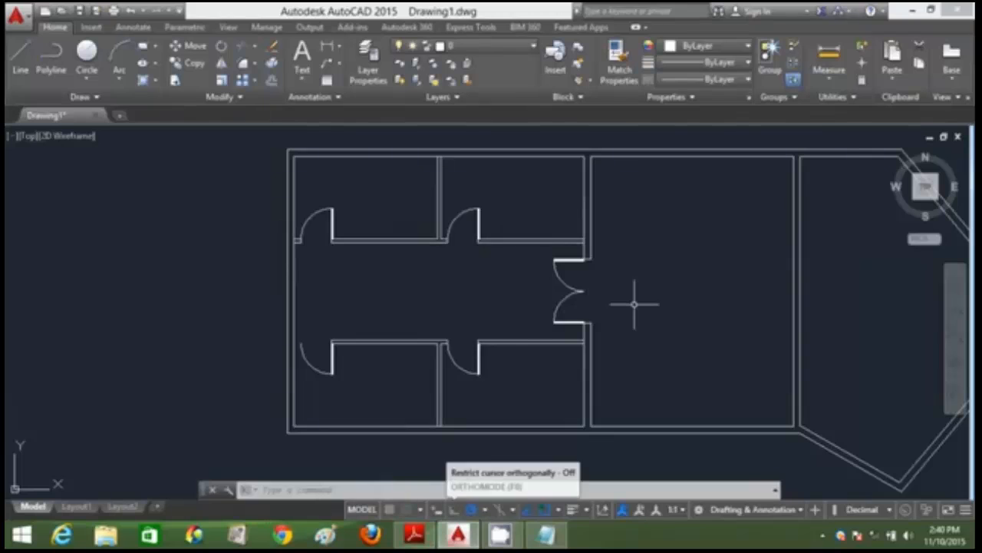
# - Back in AutoCAD, draw the freestanding reception wall as a closed vertical rectangle, 200 wide and 5600 long, inside the middle room
pyautogui.scroll(-3, 634, 303)
pyautogui.write('l')
pyautogui.press('Return')
pyautogui.click(657, 256)
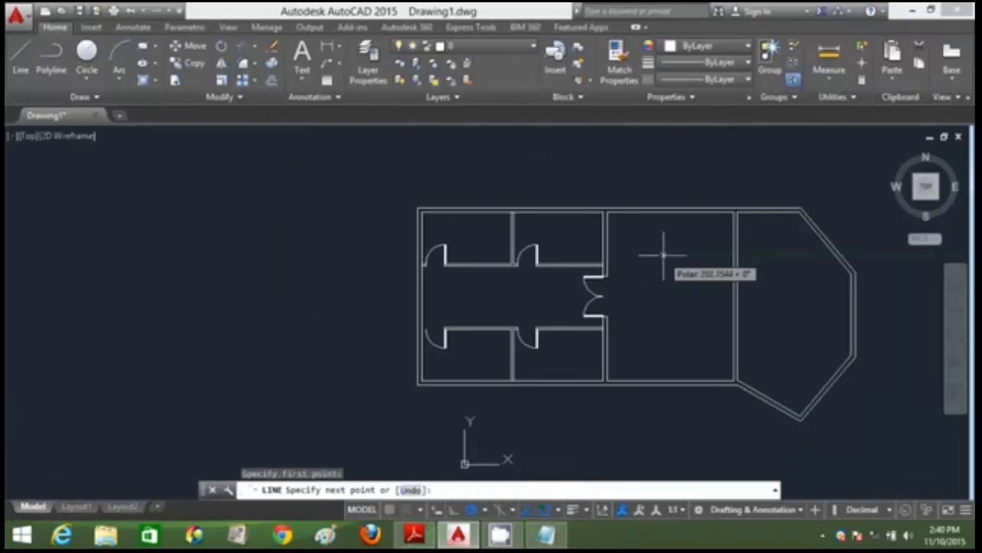
pyautogui.write('200')
pyautogui.press('Return')
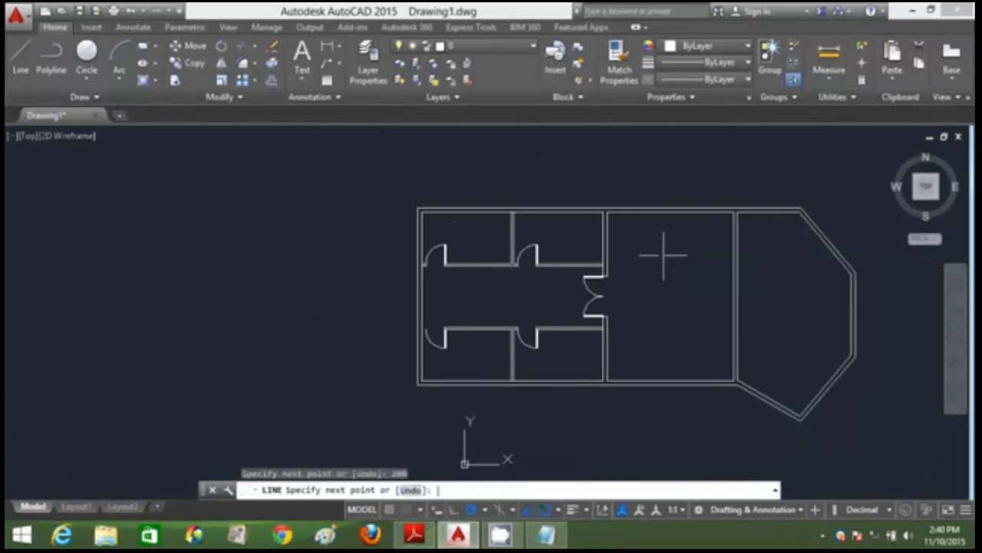
pyautogui.write('5000')
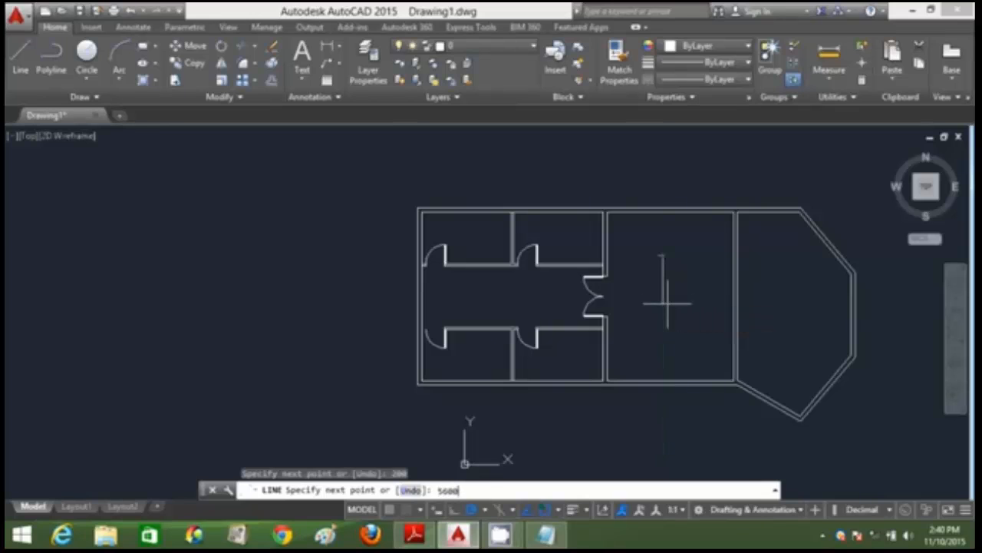
pyautogui.press('Return')
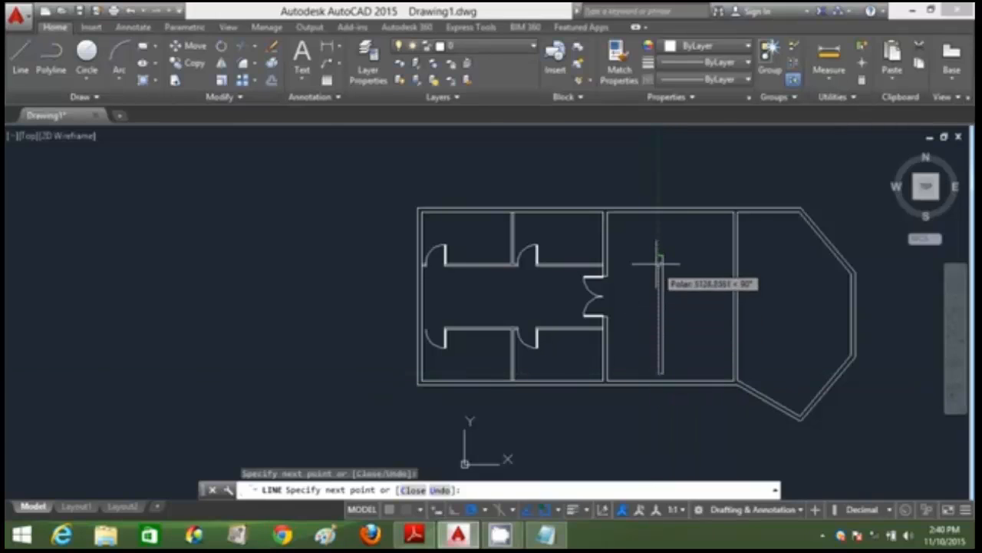
pyautogui.press('Escape')
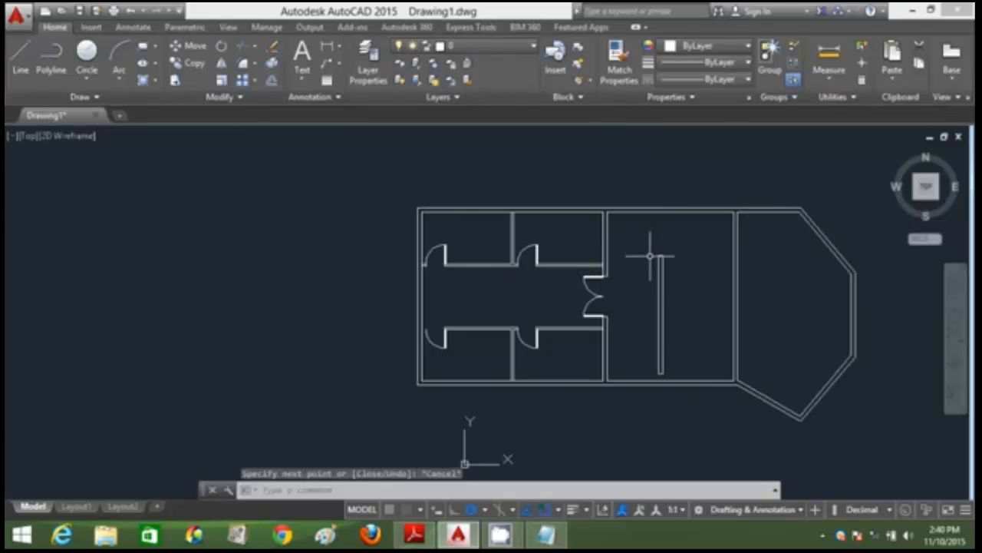
# - Draw a vertical guide line across the double door opening, joining the ends of the dividing wall's right face
pyautogui.write('l')
pyautogui.press('Return')
pyautogui.click(614, 275)
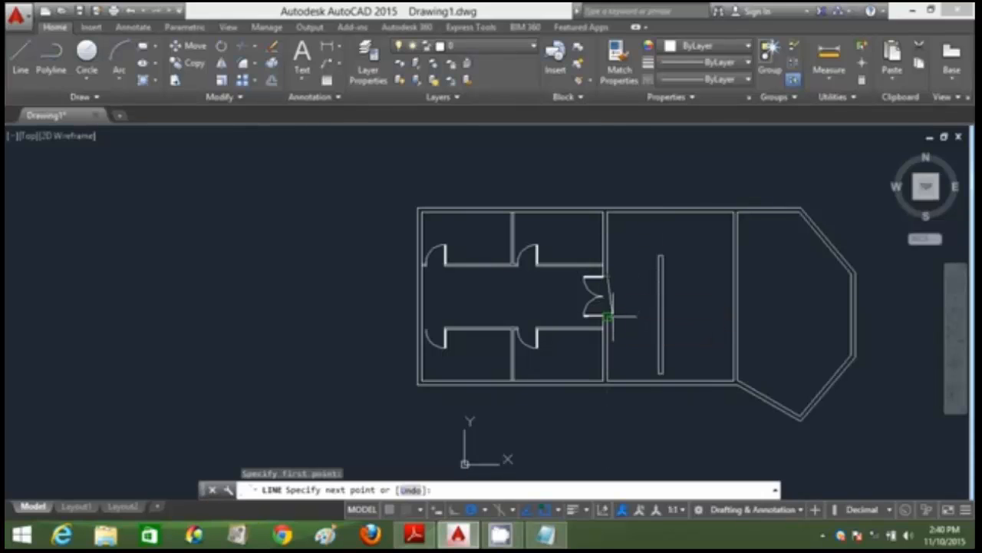
pyautogui.click(614, 315)
pyautogui.press('Return')
# - Draw a horizontal guide line 1000 long from the midpoint of the door opening line into the reception room
pyautogui.write('l')
pyautogui.press('Return')
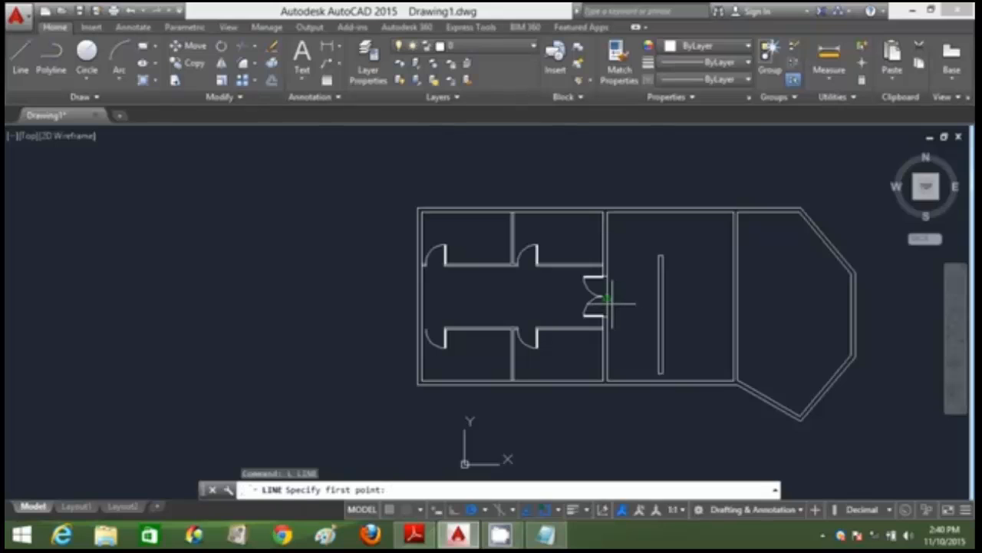
pyautogui.click(606, 297)
pyautogui.write('10')
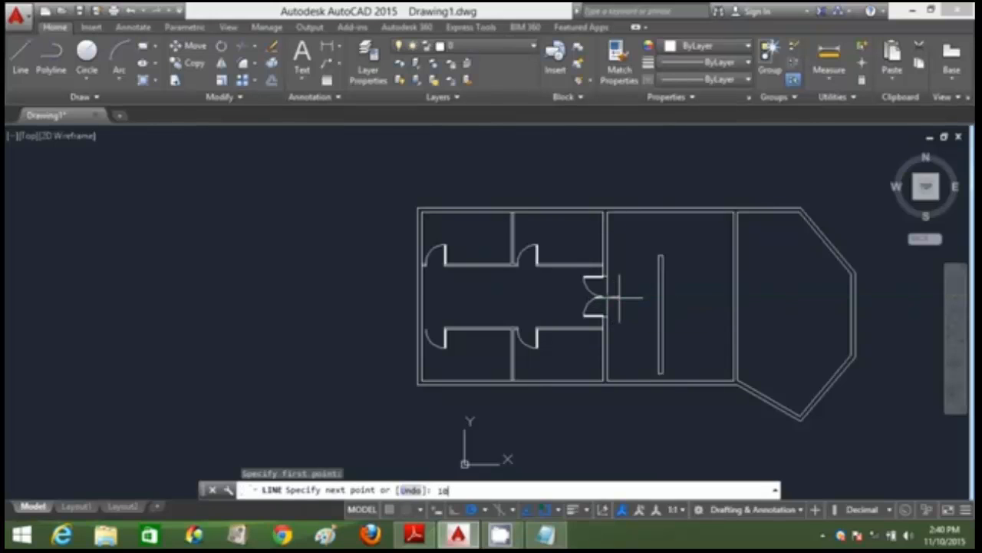
pyautogui.write('0')
pyautogui.press('Return')
pyautogui.press('Return')
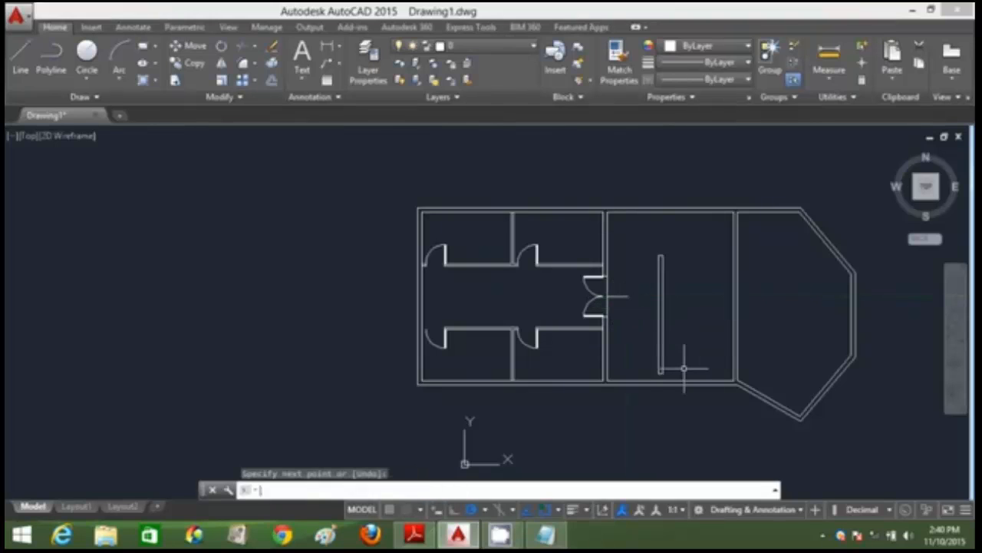
# - Move the freestanding wall by the midpoint of its left side onto the right end of the horizontal guide line
pyautogui.write('m')
pyautogui.press('Return')
pyautogui.click(684, 376)
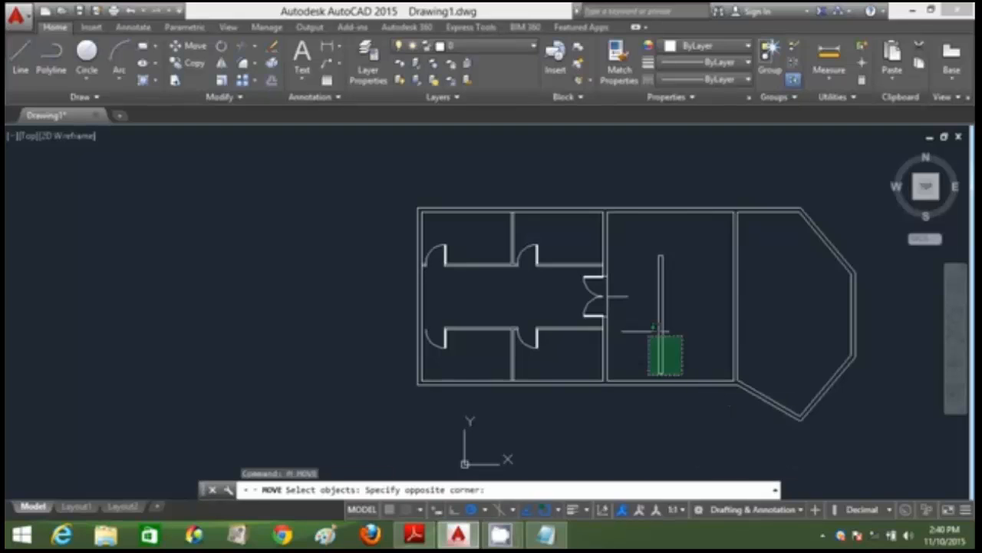
pyautogui.click(643, 254)
pyautogui.press('Return')
pyautogui.click(658, 314)
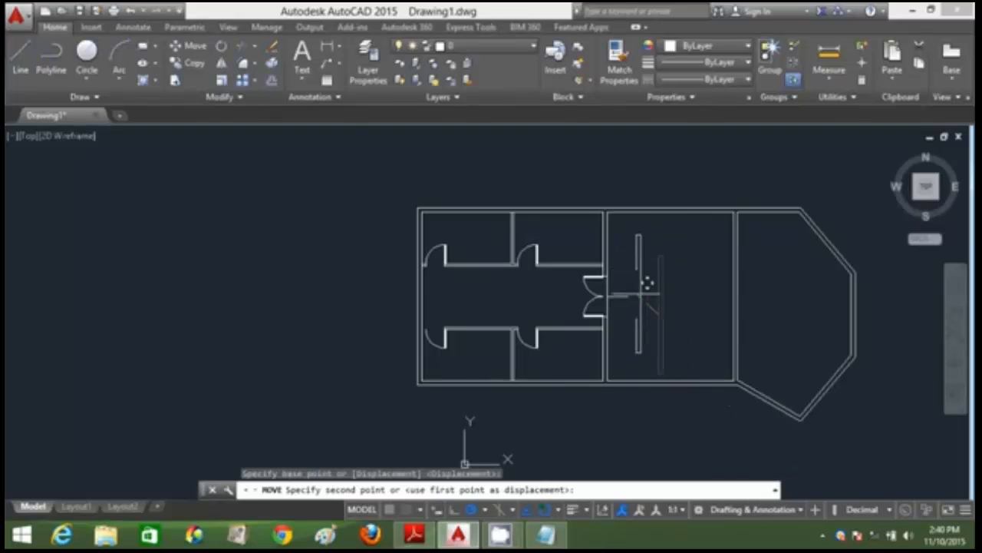
pyautogui.click(634, 299)
pyautogui.press('Escape')
# - Delete the two guide lines at the double door opening
pyautogui.click(622, 304)
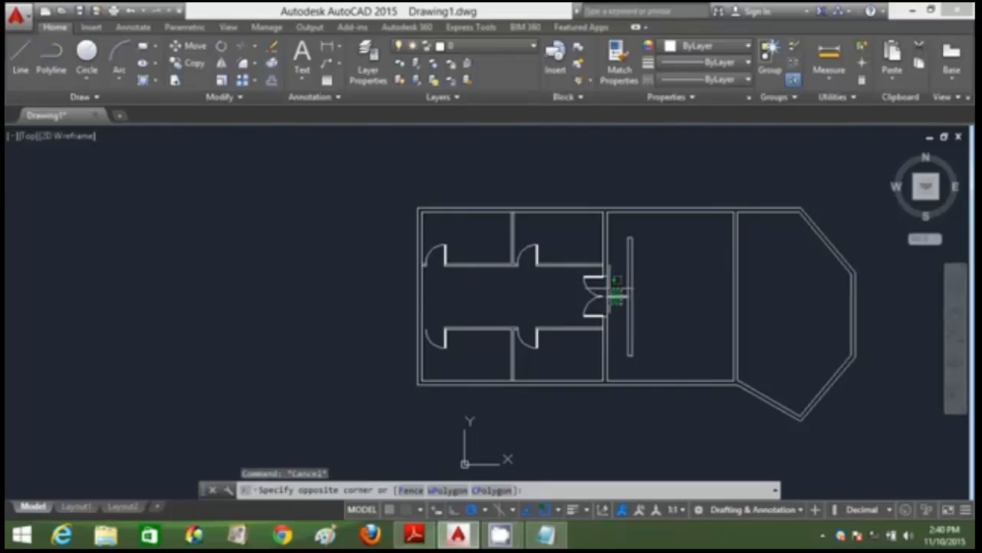
pyautogui.click(608, 276)
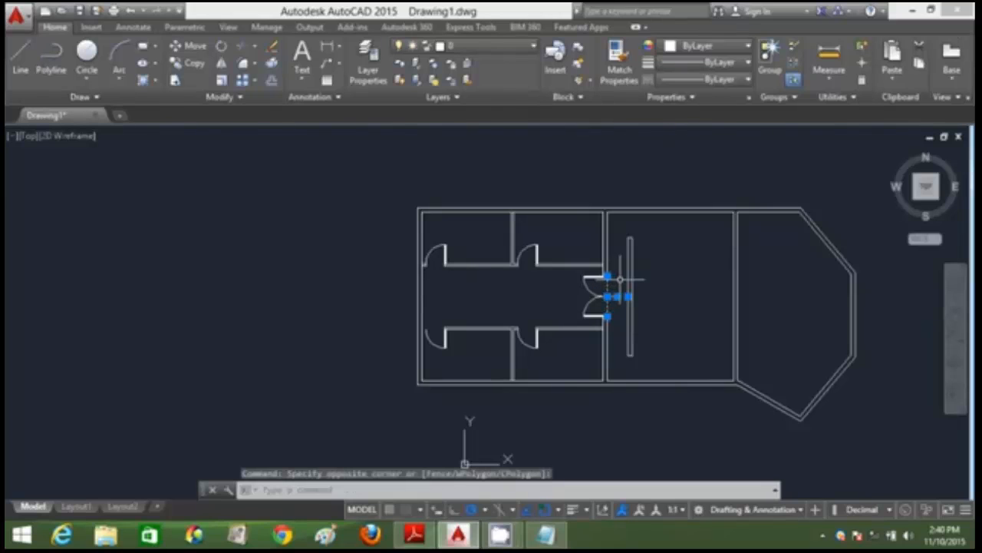
pyautogui.press('Delete')
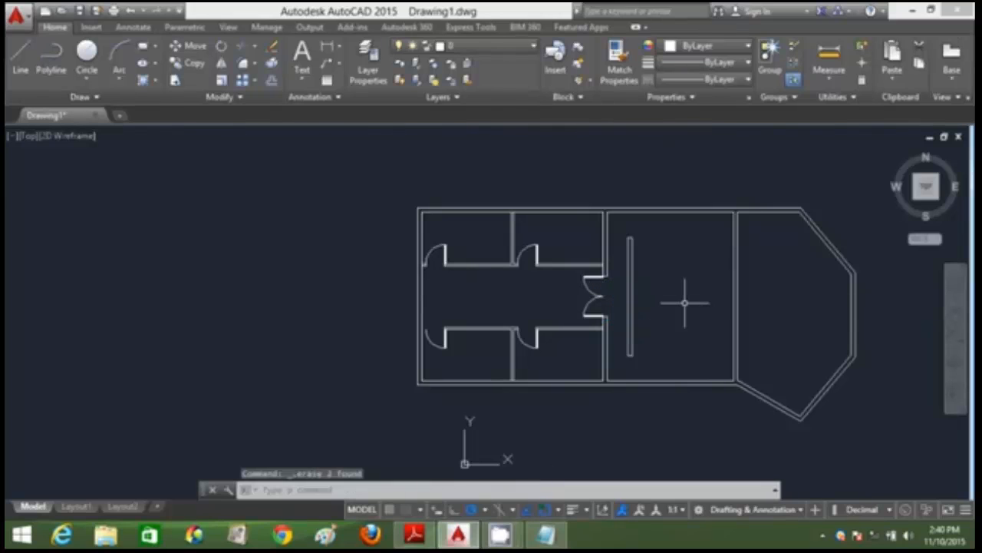
# - Examine the reception desk's shape and position in the PDF floor plan in Adobe Reader and return to AutoCAD
pyautogui.moveTo(685, 303); pyautogui.dragTo(587, 273, button='middle')
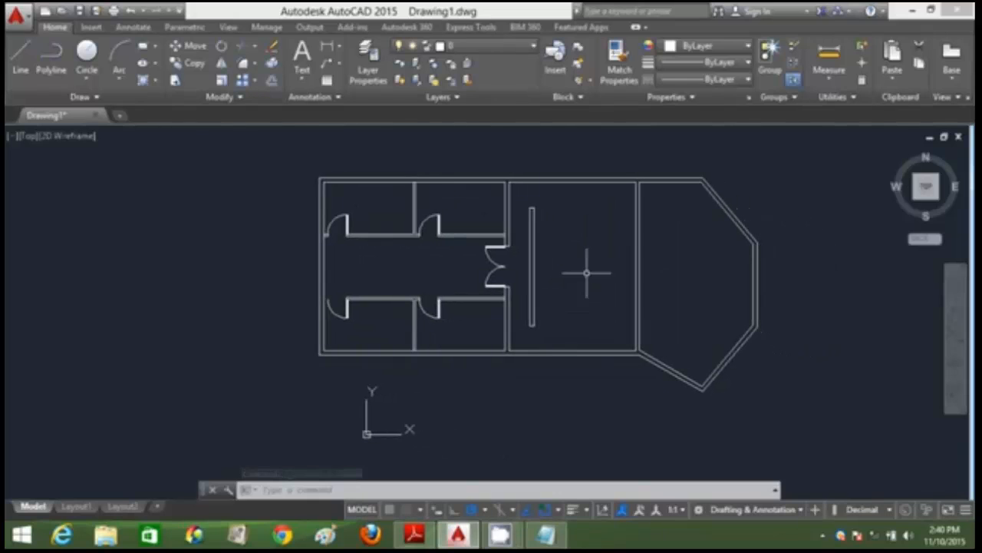
pyautogui.click(420, 539)
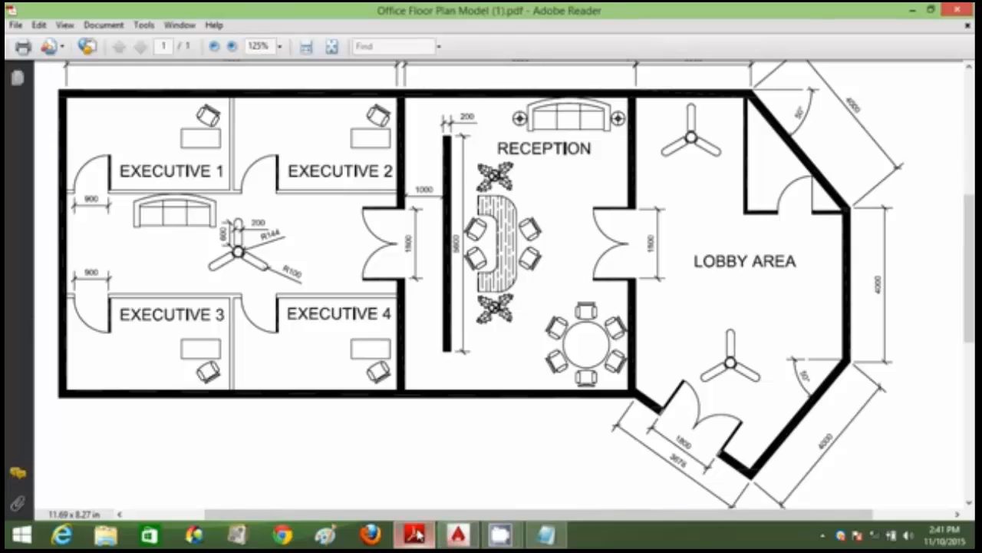
pyautogui.moveTo(417, 535)
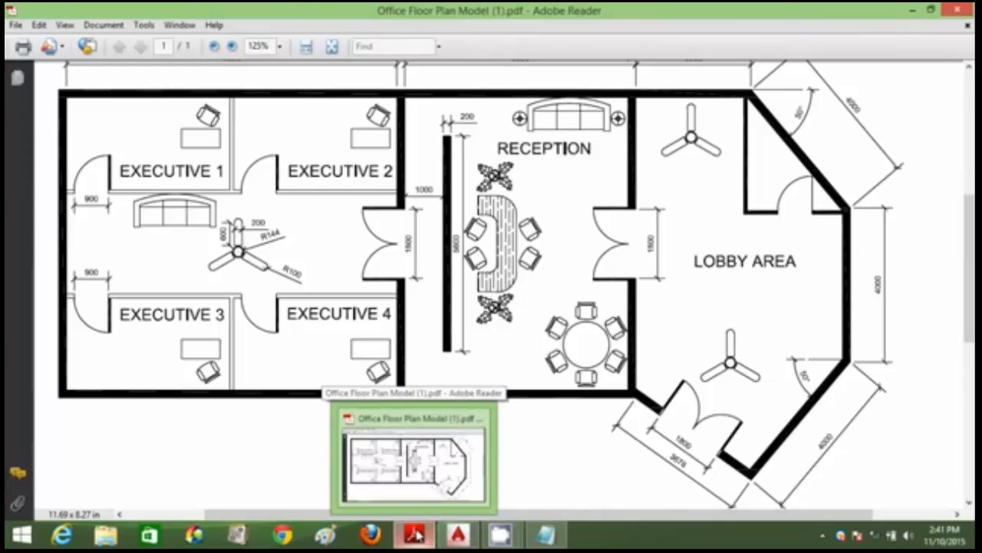
pyautogui.click(417, 535)
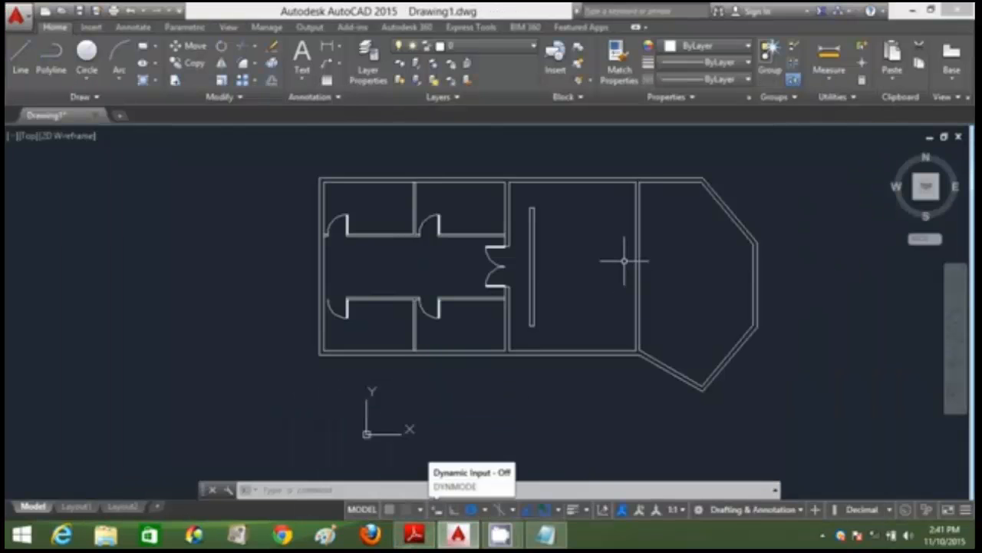
# - Draw the reception desk outline, open on the left: a 1000 upper edge, a 2500 right side, and a lower edge aligned with the start point
pyautogui.write('l')
pyautogui.press('Return')
pyautogui.click(572, 209)
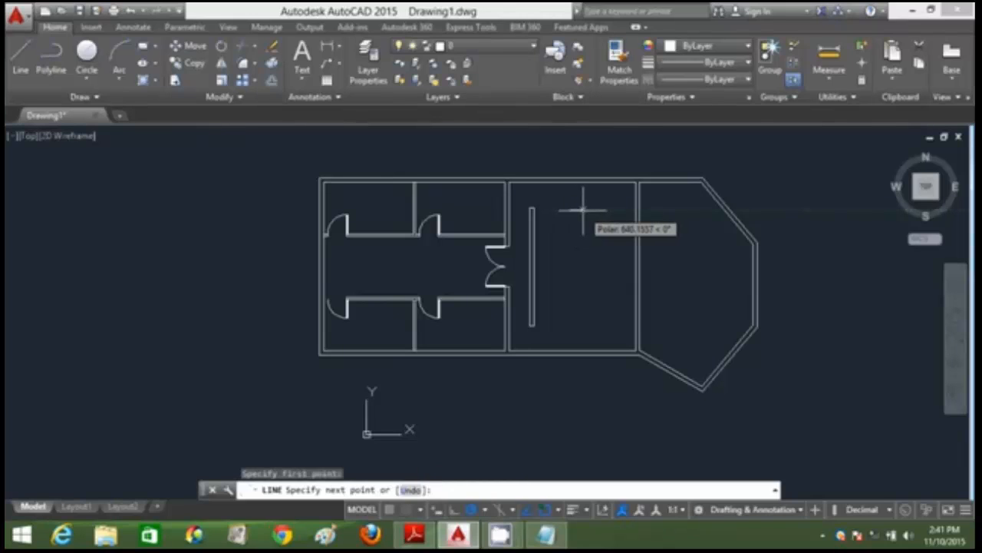
pyautogui.write('100')
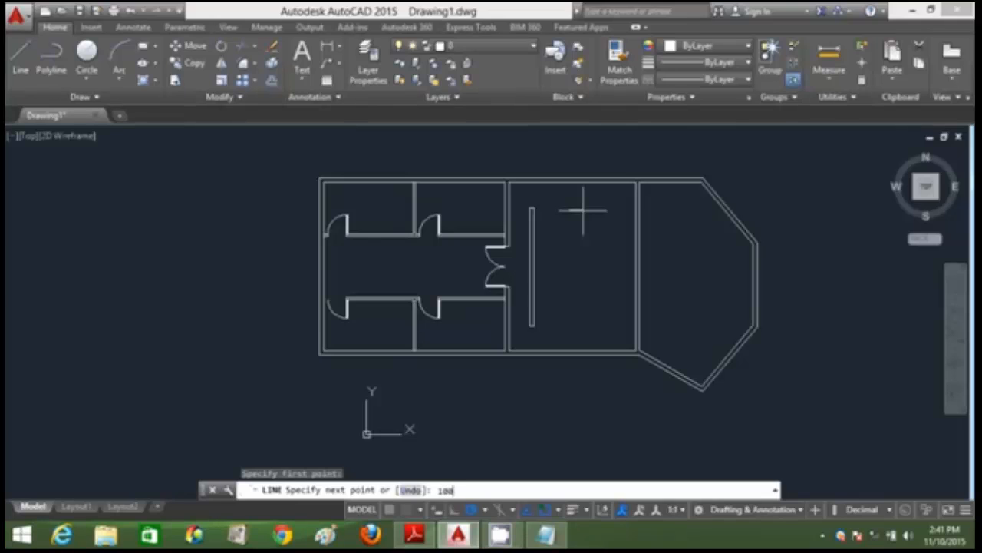
pyautogui.write('0')
pyautogui.press('Return')
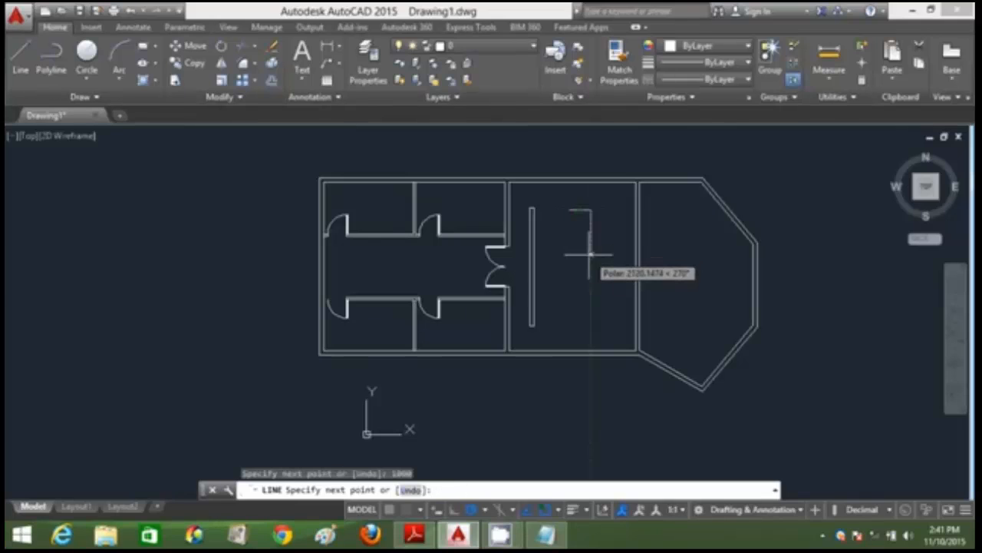
pyautogui.write('25')
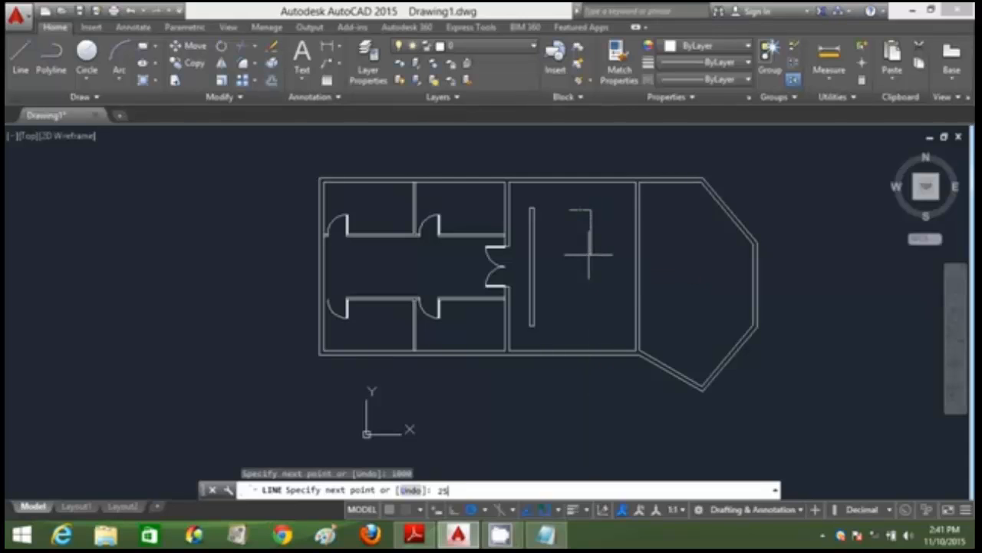
pyautogui.write('00')
pyautogui.press('Return')
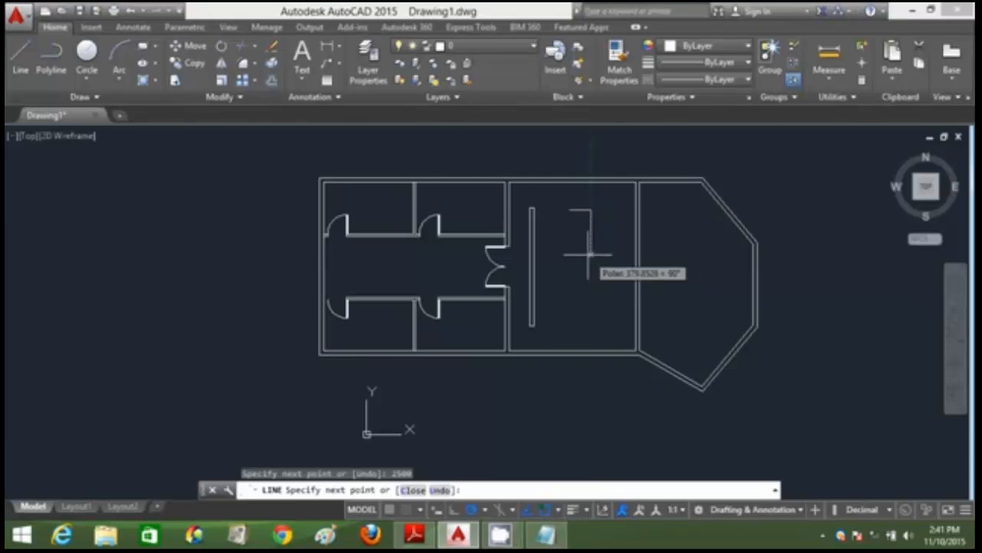
pyautogui.scroll(2, 587, 263)
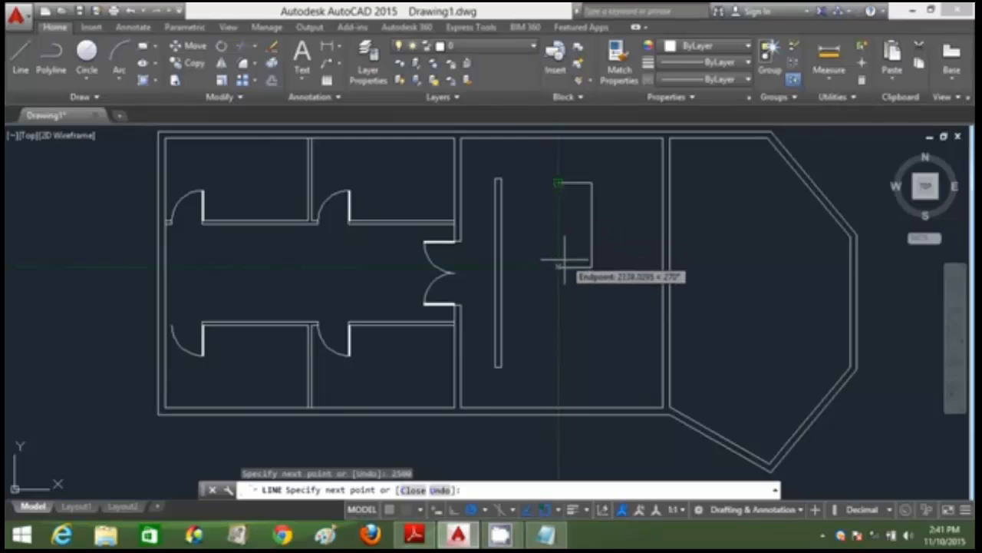
pyautogui.click(561, 266)
pyautogui.press('Return')
# - Offset the desk outline's upper edge, right side and lower edge inward by 500
pyautogui.write('o')
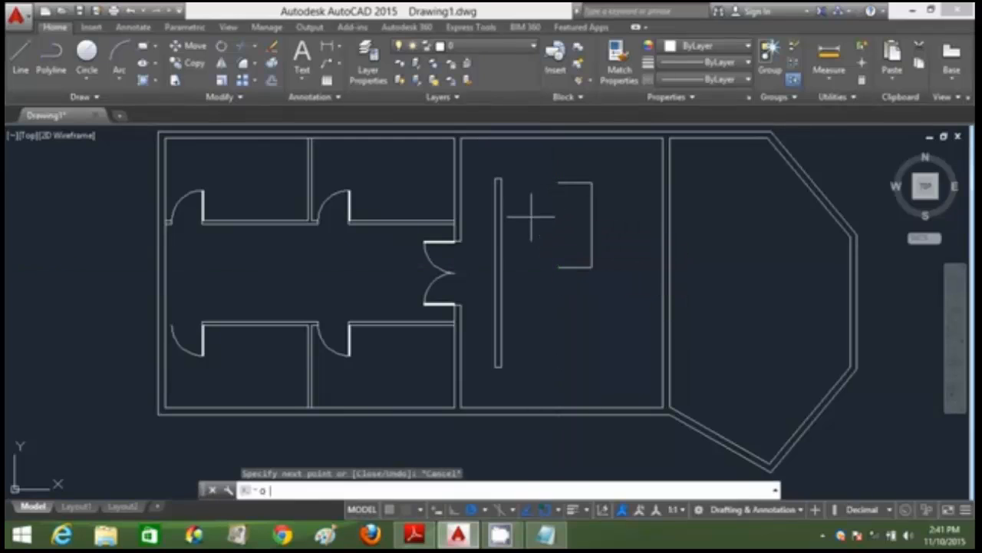
pyautogui.press('Return')
pyautogui.write('50')
pyautogui.press('Return')
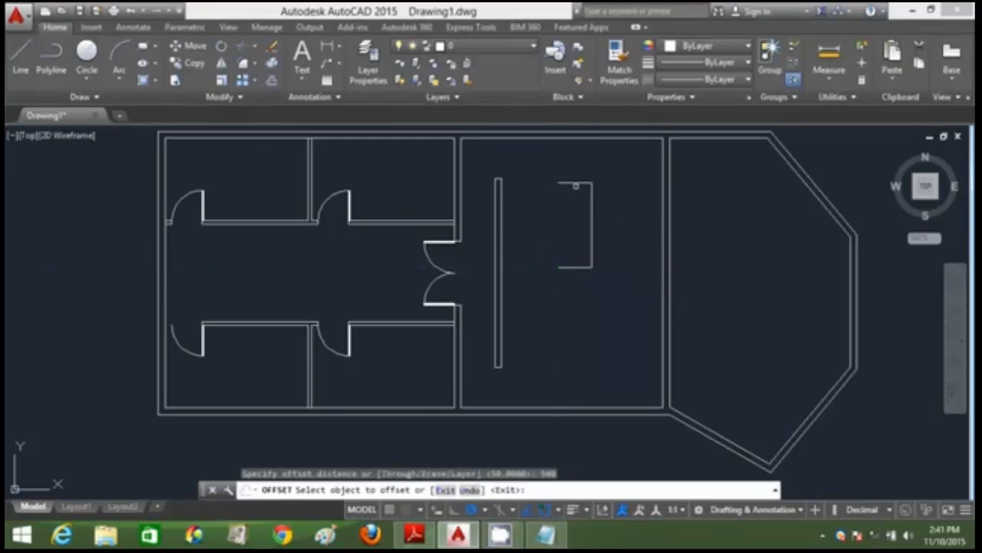
pyautogui.click(575, 184)
pyautogui.click(575, 222)
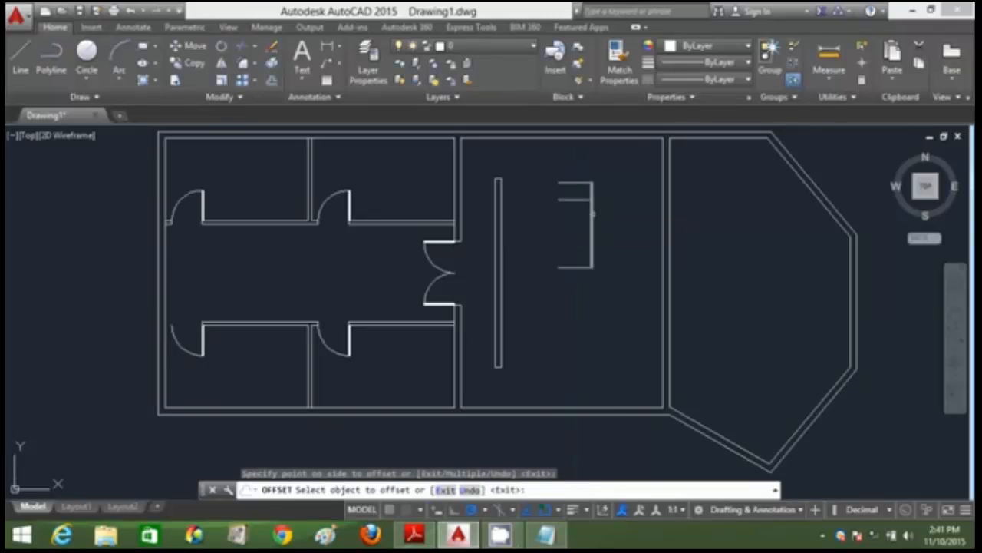
pyautogui.click(590, 215)
pyautogui.click(565, 226)
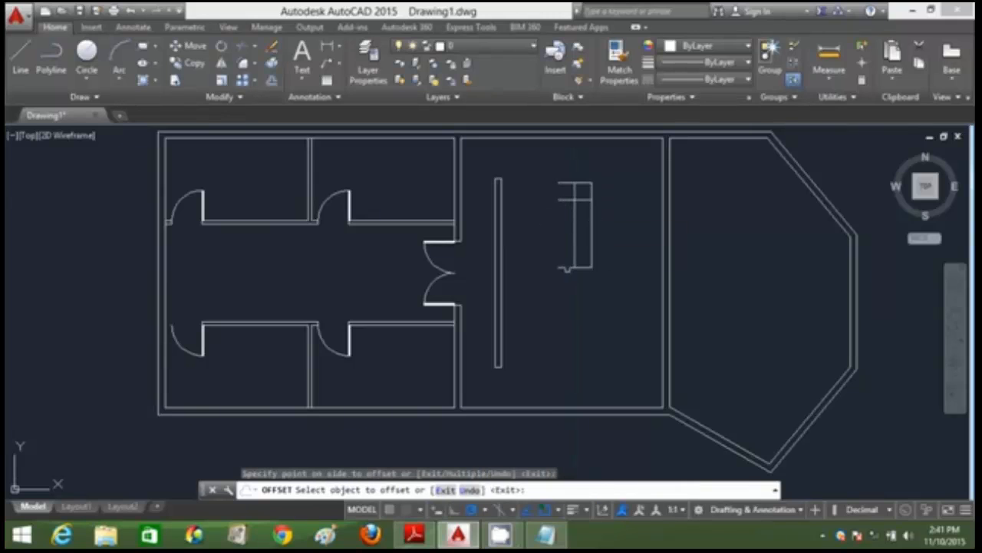
pyautogui.click(567, 268)
pyautogui.click(578, 229)
pyautogui.press('Escape')
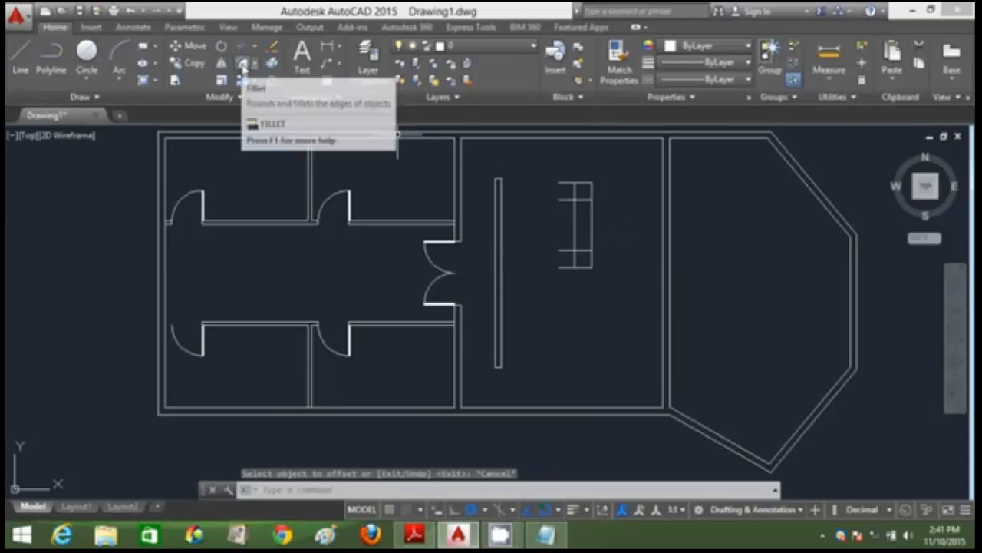
# - Fillet the reception desk's outer upper-right corner with a radius of 500
pyautogui.click(243, 64)
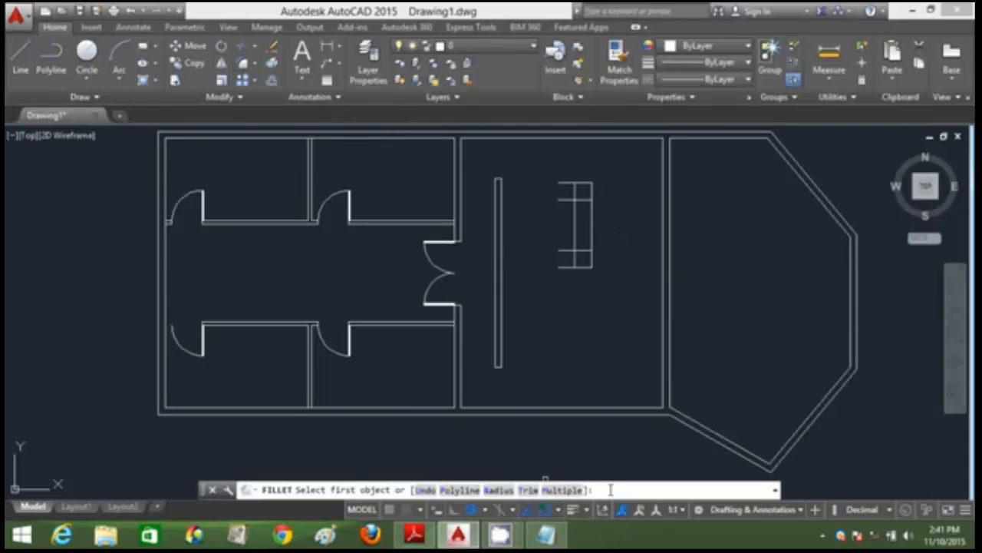
pyautogui.write('R')
pyautogui.press('Return')
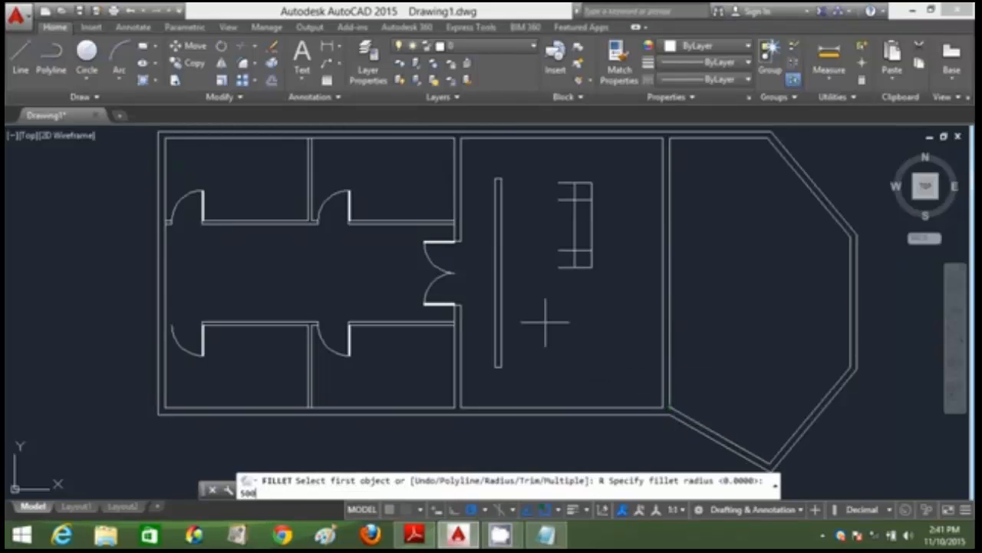
pyautogui.write('500')
pyautogui.press('Return')
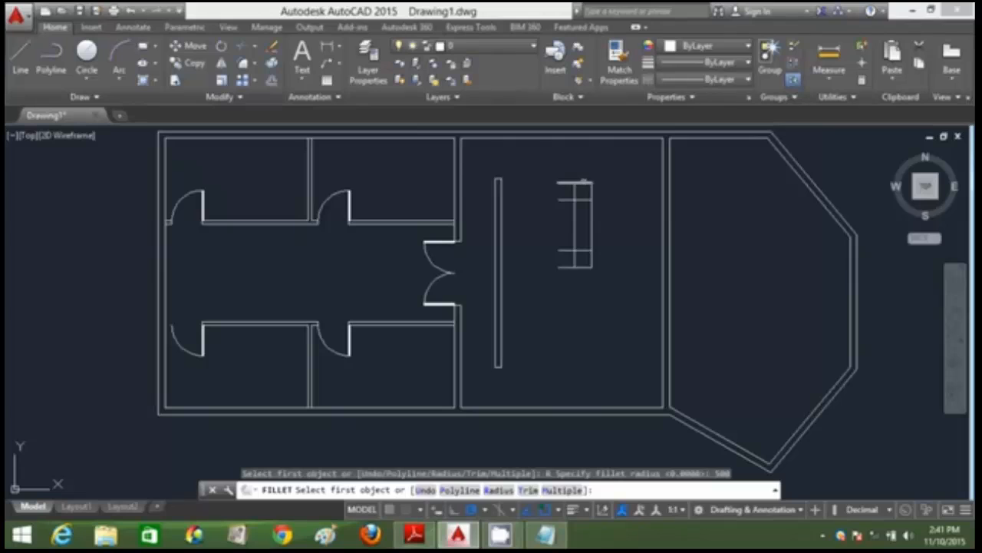
pyautogui.click(584, 181)
pyautogui.click(592, 190)
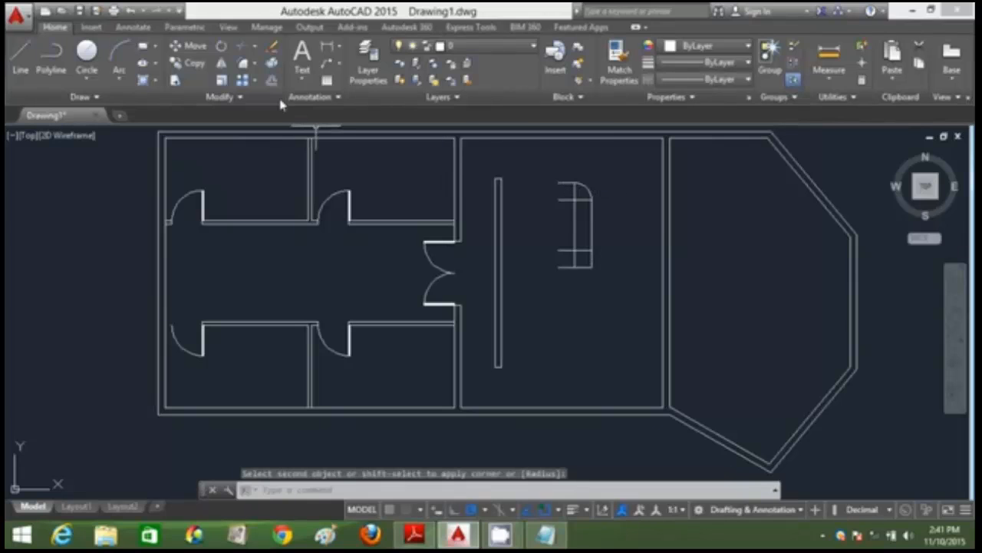
# - Fillet the reception desk's outer lower-right corner with a radius of 500
pyautogui.press('Return')
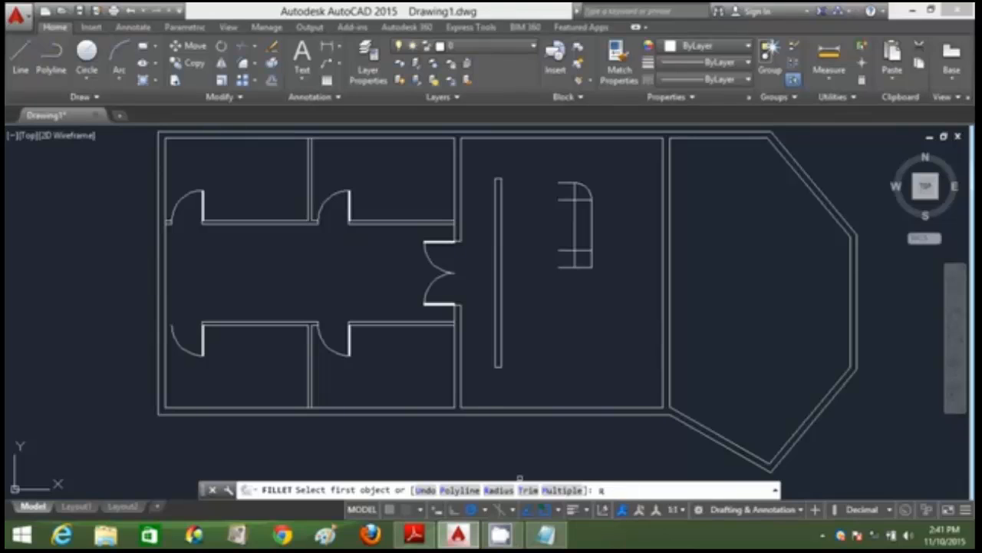
pyautogui.write('R')
pyautogui.press('Return')
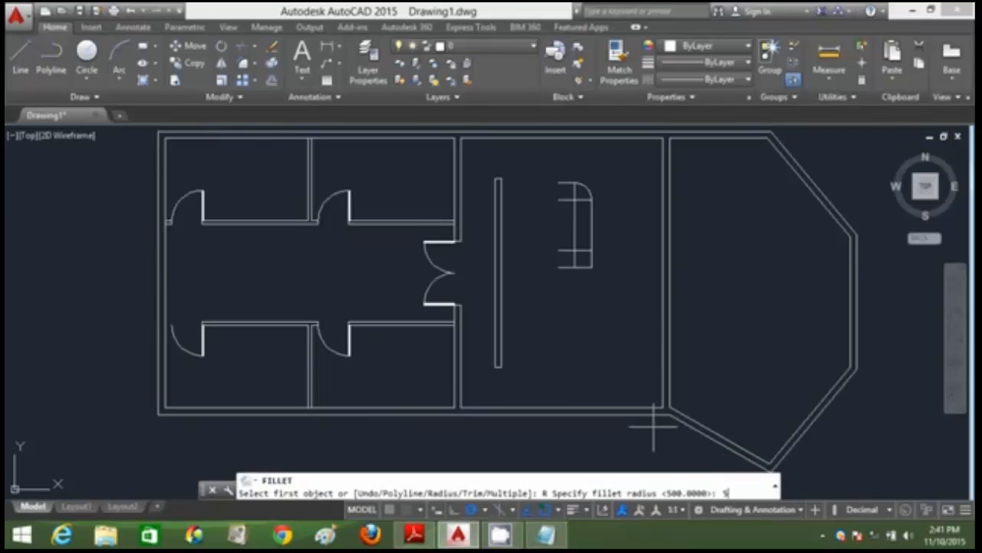
pyautogui.press('Return')
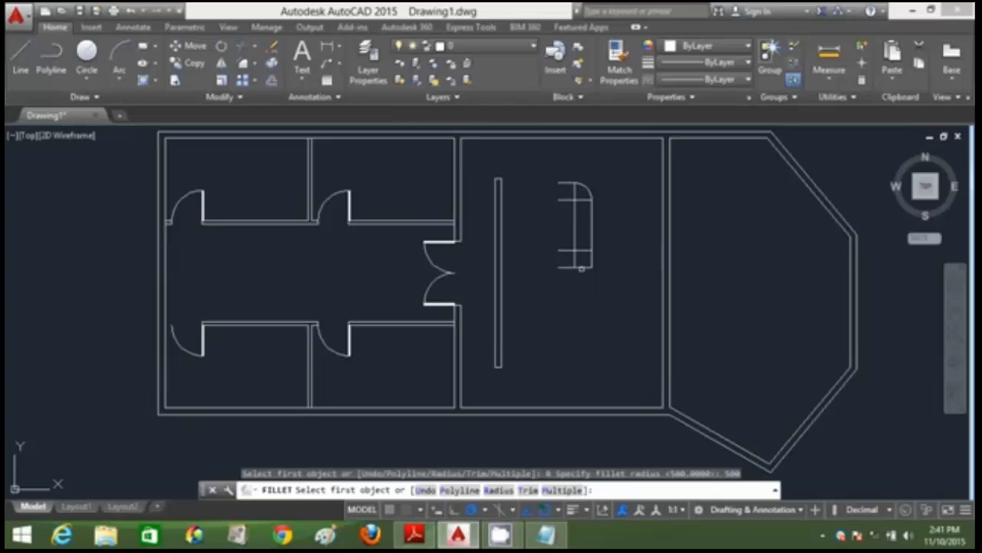
pyautogui.click(584, 267)
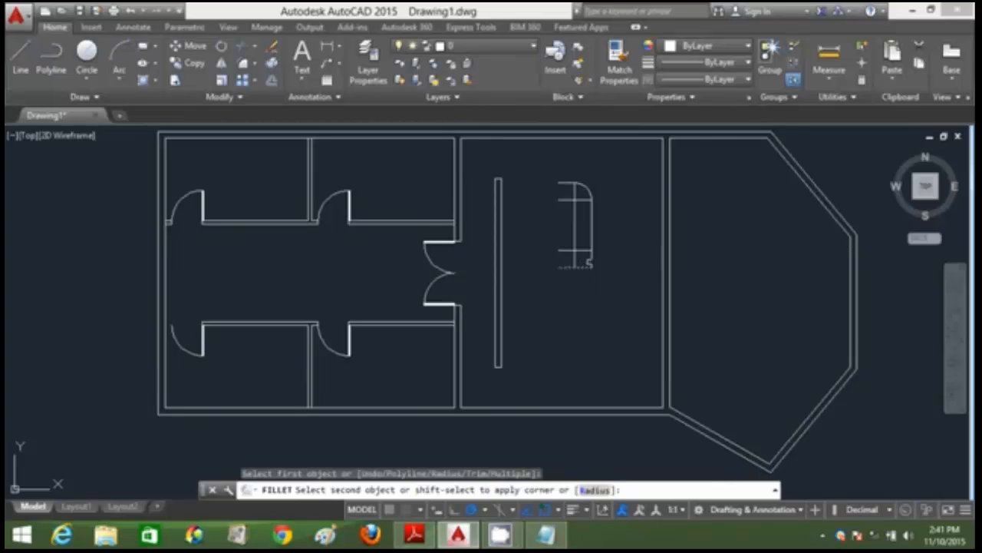
pyautogui.click(591, 261)
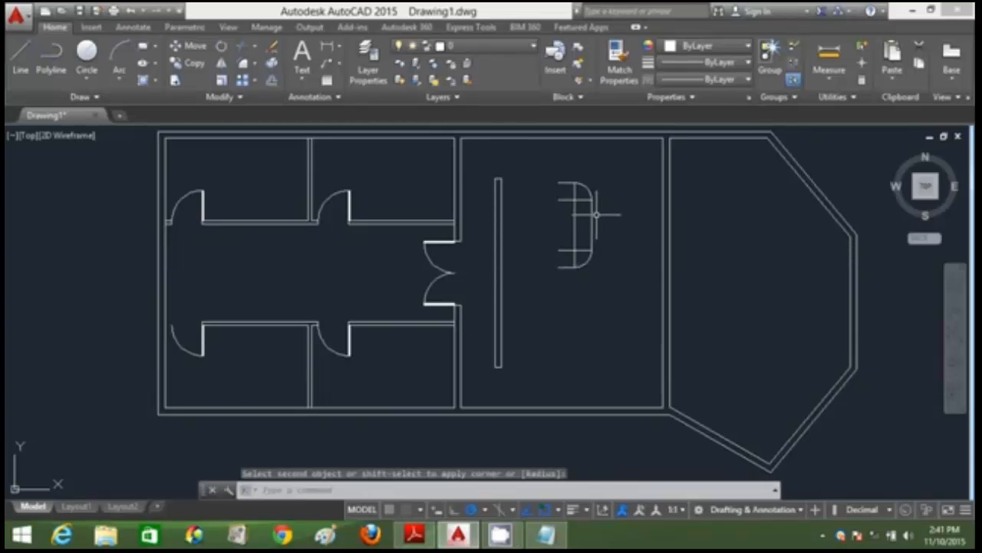
# - Trim the overhanging ends of the desk's inner lines beyond the two inner corners
pyautogui.write('TR')
pyautogui.press('Return')
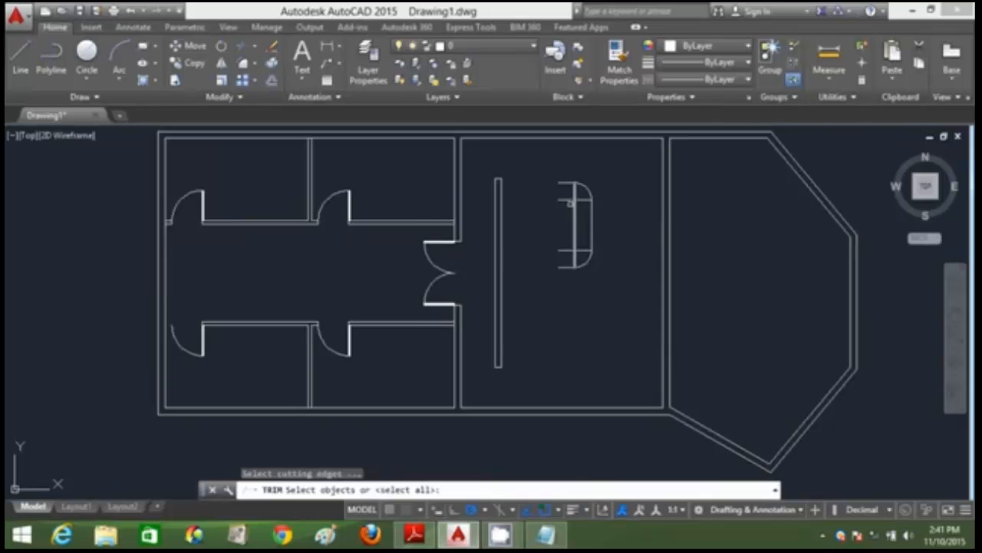
pyautogui.press('Return')
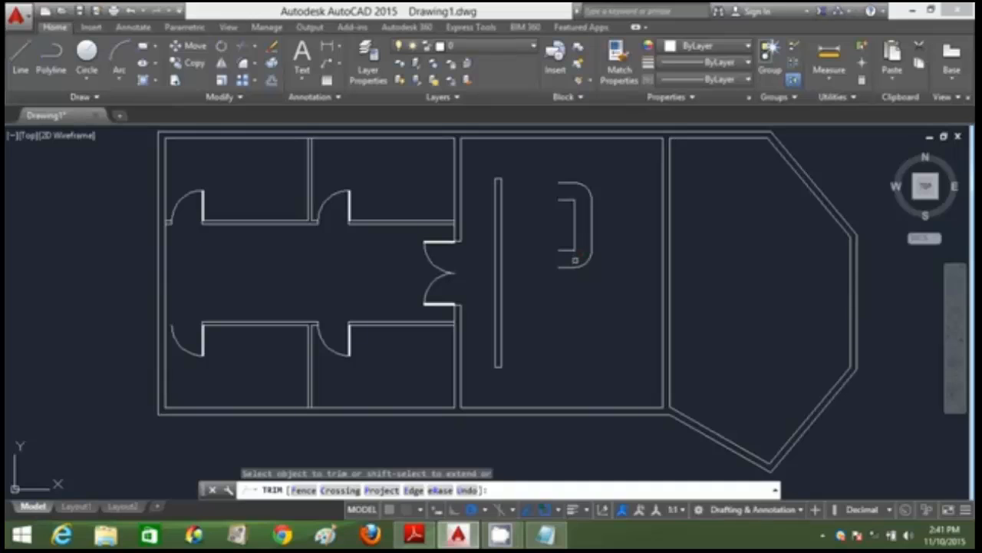
pyautogui.press('Escape')
# - Close the desk's lower and upper open left ends with short vertical lines joining the inner and outer edges
pyautogui.write('l')
pyautogui.press('Return')
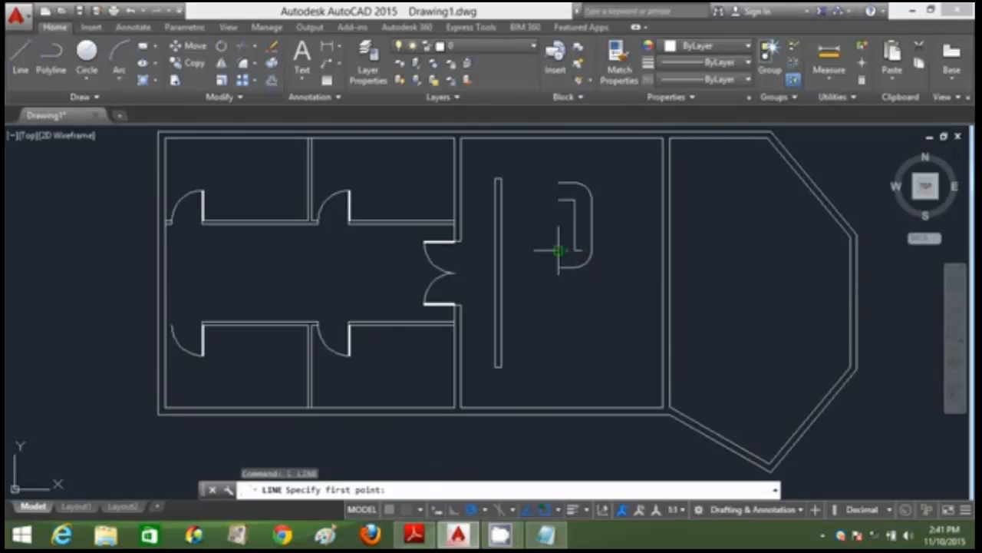
pyautogui.click(559, 250)
pyautogui.click(557, 269)
pyautogui.press('Return')
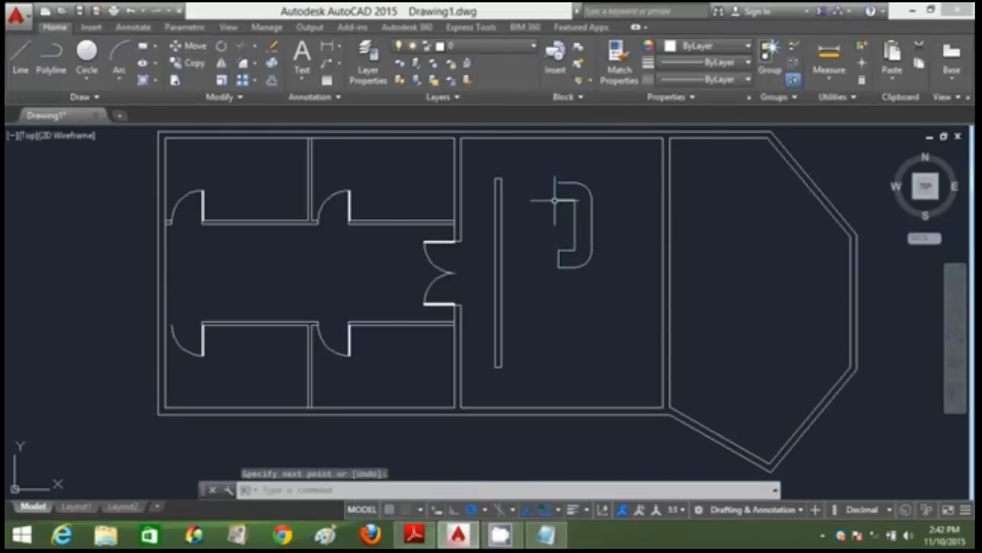
pyautogui.press('Return')
pyautogui.click(564, 201)
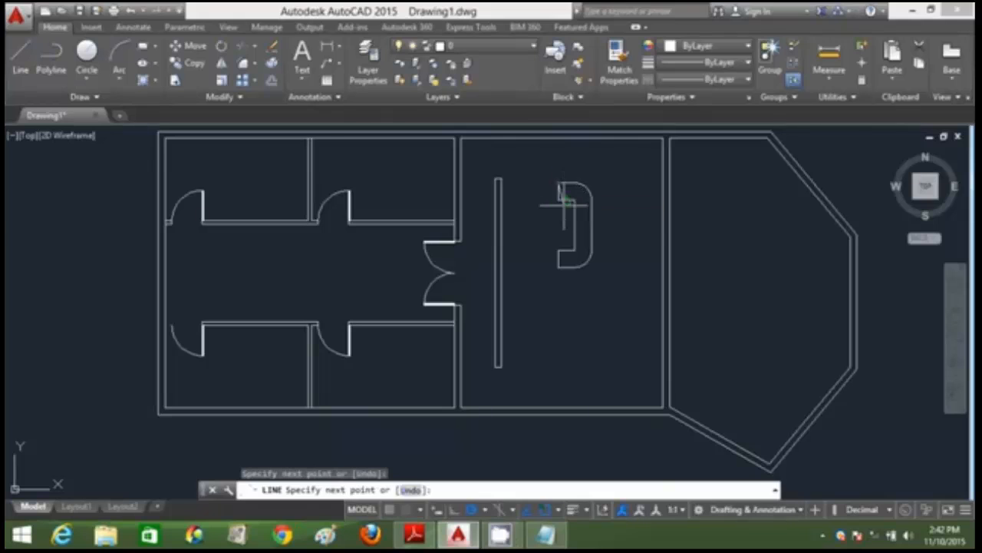
pyautogui.press('Escape')
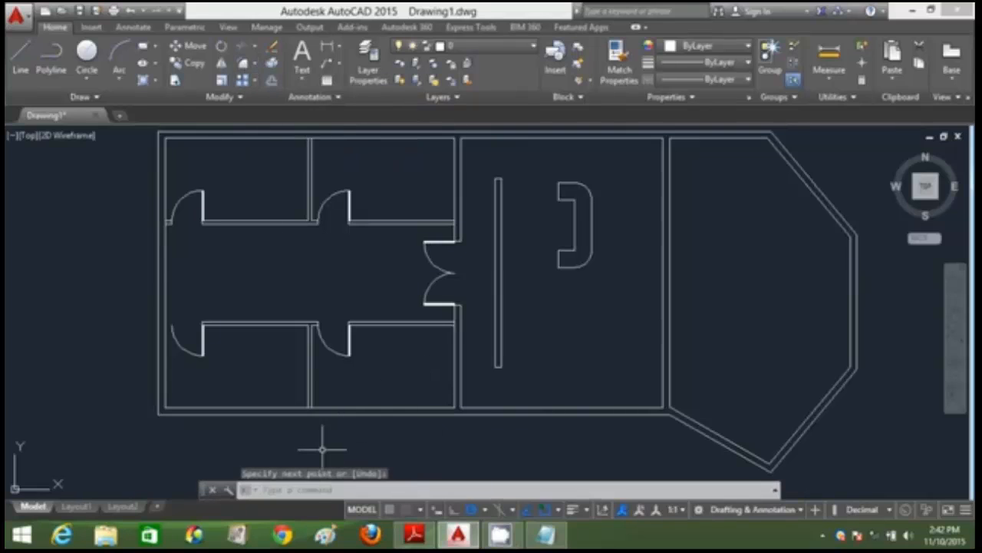
# - Fillet the reception desk's inner lower corner with a radius of 250
pyautogui.press('Return')
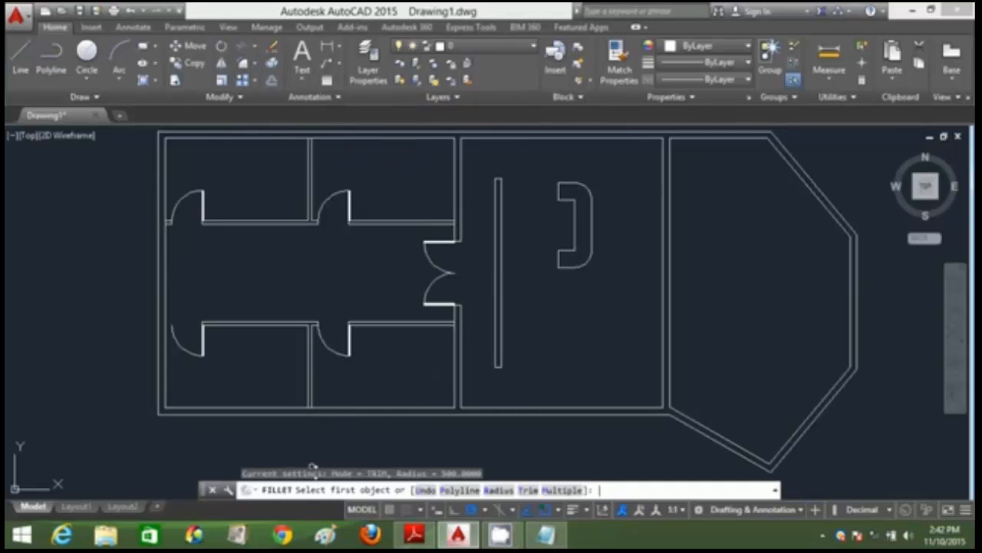
pyautogui.press('Return')
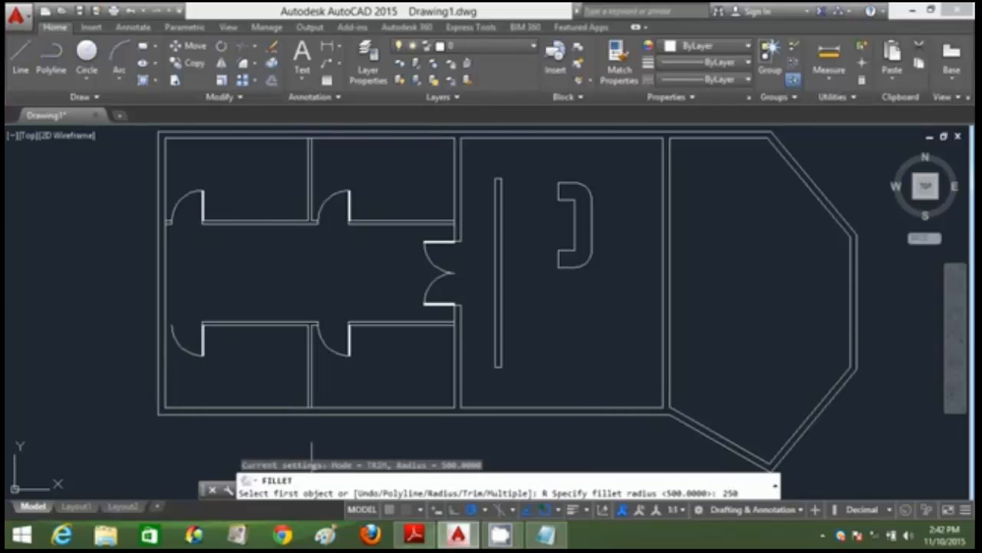
pyautogui.press('Return')
pyautogui.click(574, 238)
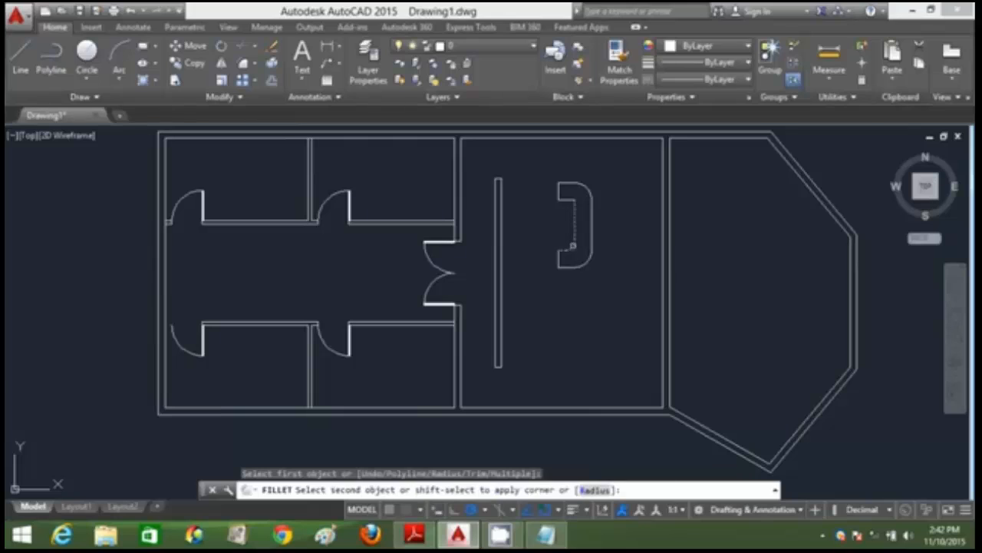
pyautogui.click(570, 213)
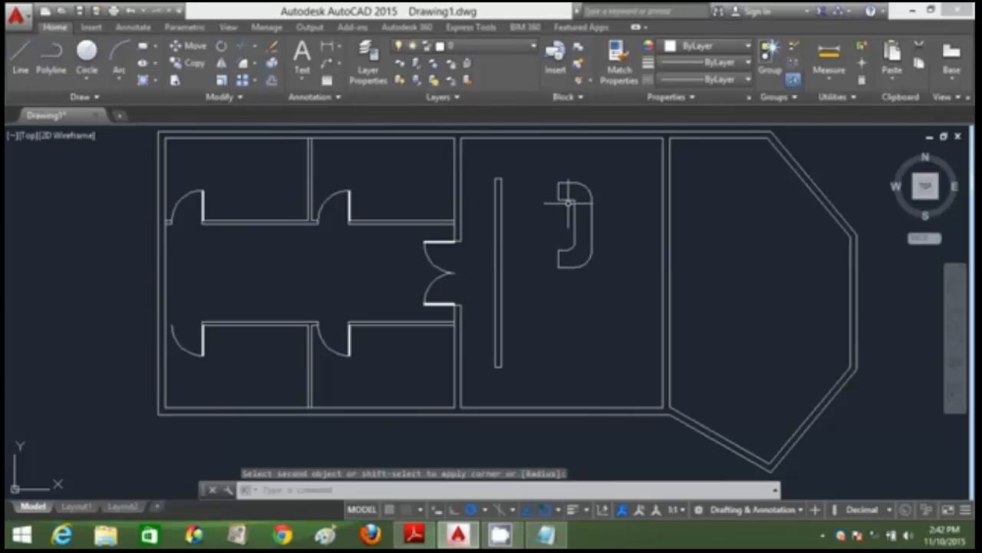
# - Fillet the reception desk's inner upper corner with a radius of 250
pyautogui.write('f')
pyautogui.press('Return')
pyautogui.write('r')
pyautogui.press('Return')
pyautogui.write('2')
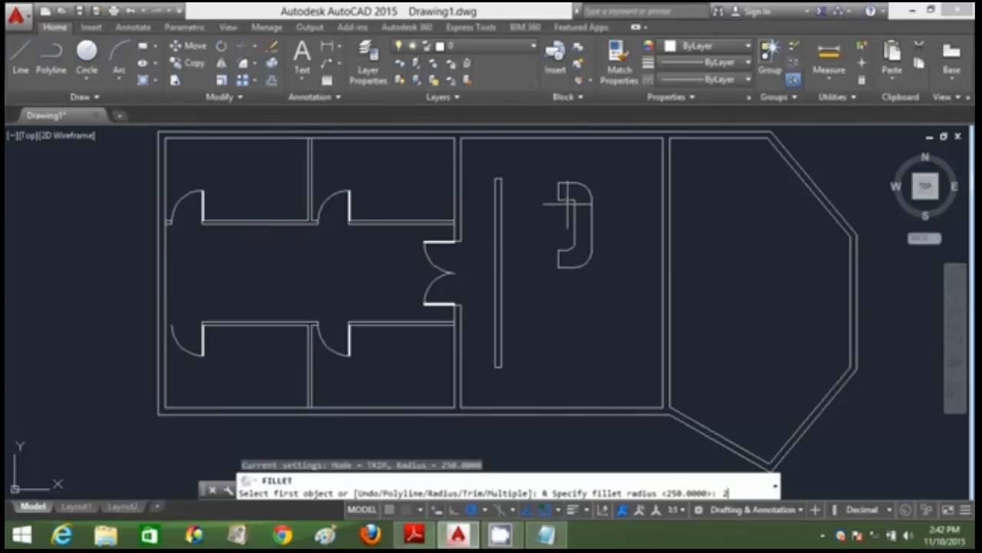
pyautogui.write('50')
pyautogui.press('Return')
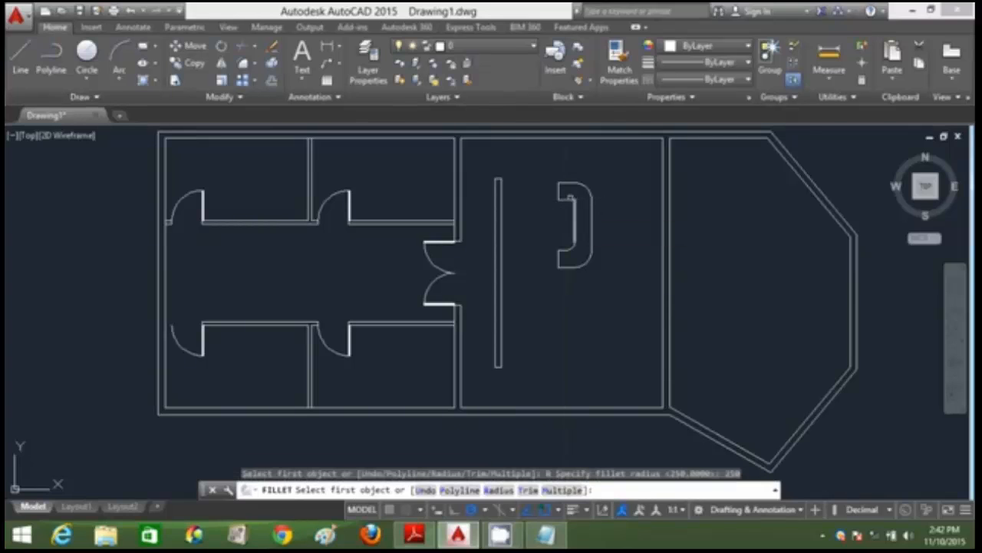
pyautogui.click(566, 198)
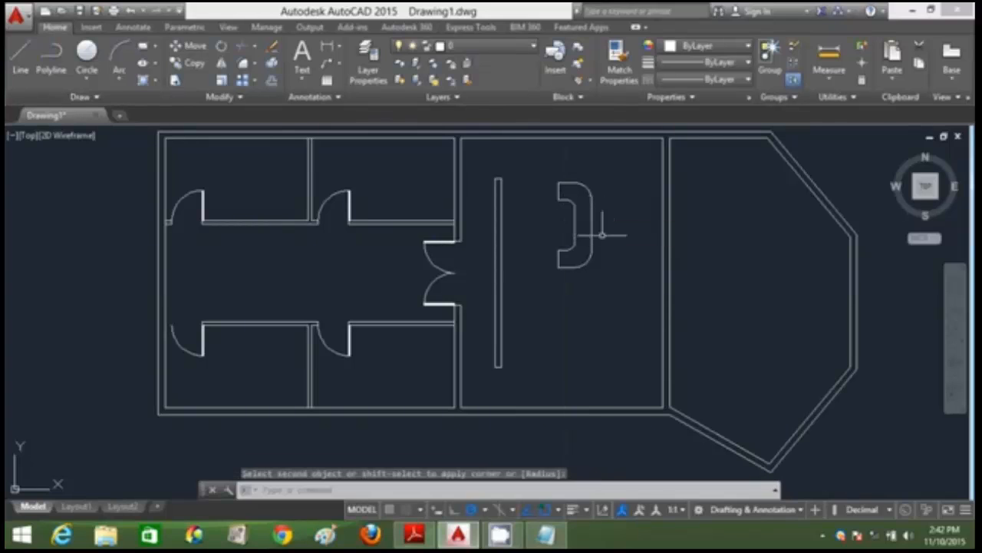
# - Move the whole reception desk close to the right side of the freestanding wall, vertically centred on the double door
pyautogui.write('r')
pyautogui.press('Return')
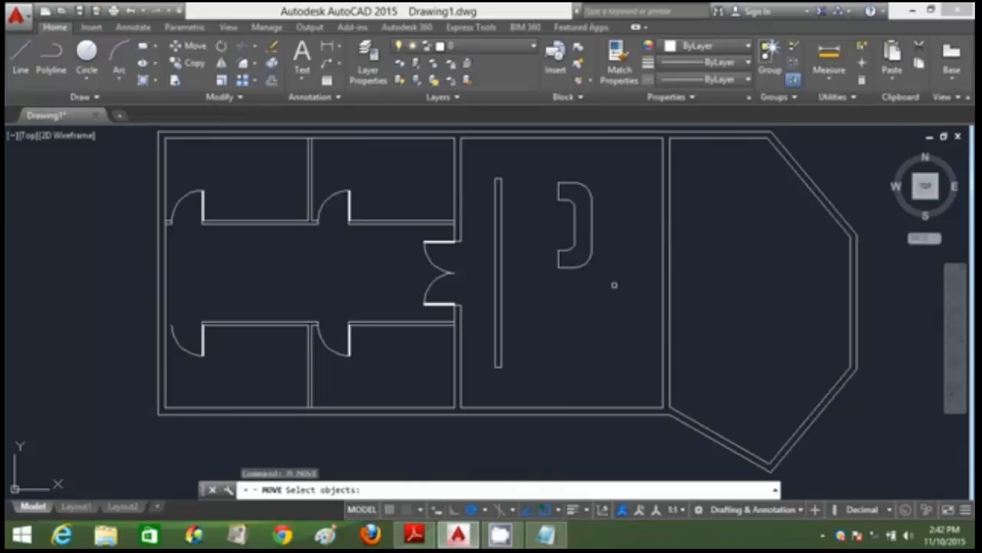
pyautogui.click(614, 285)
pyautogui.click(541, 169)
pyautogui.press('Return')
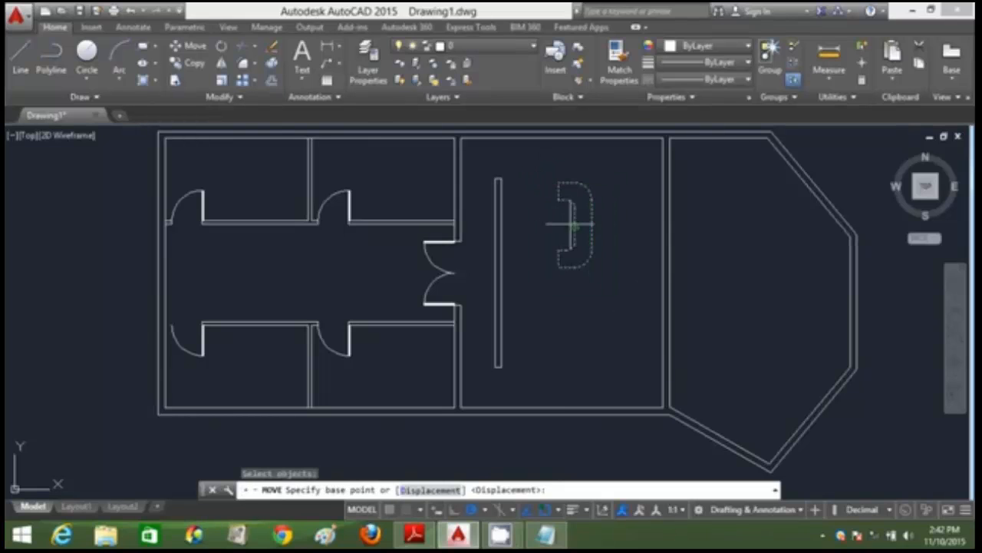
pyautogui.click(574, 225)
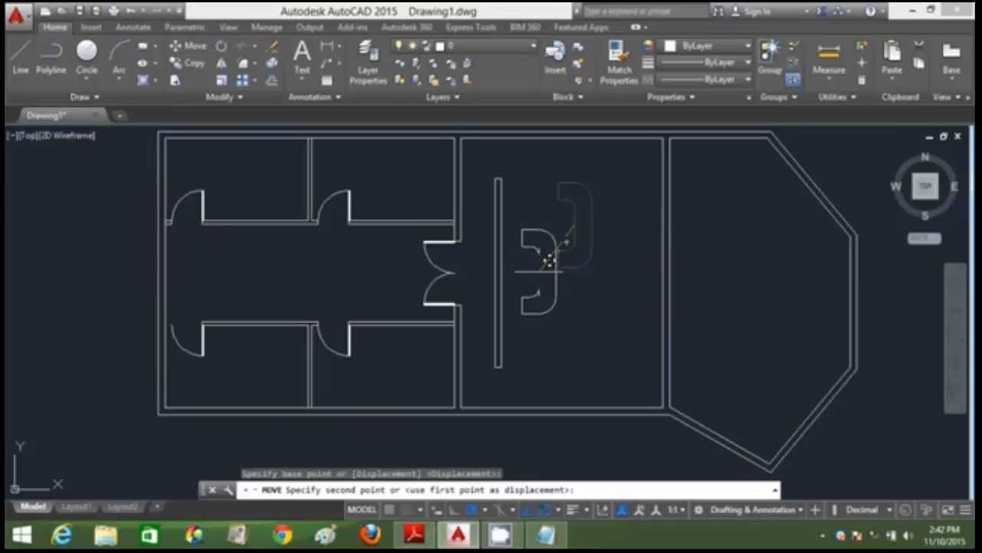
pyautogui.click(547, 270)
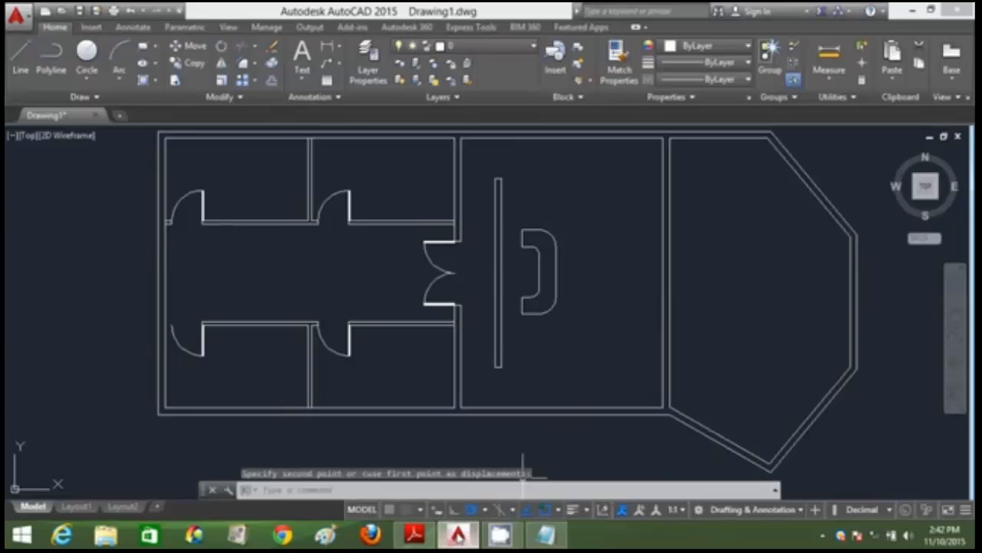
# - Check the PDF floor plan in Adobe Reader, then copy the double door horizontally onto the wall between reception and lobby
pyautogui.click(415, 535)
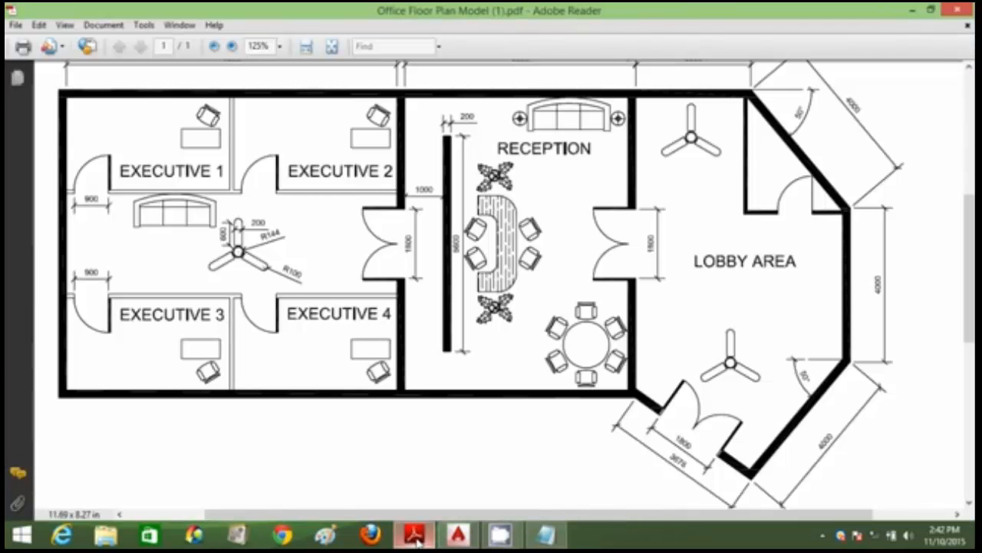
pyautogui.click(415, 535)
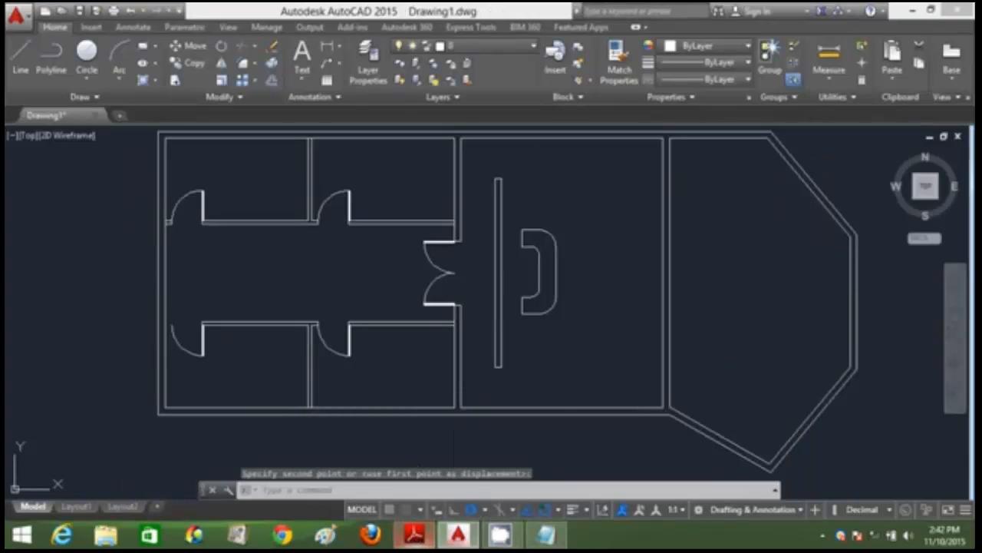
pyautogui.click(198, 68)
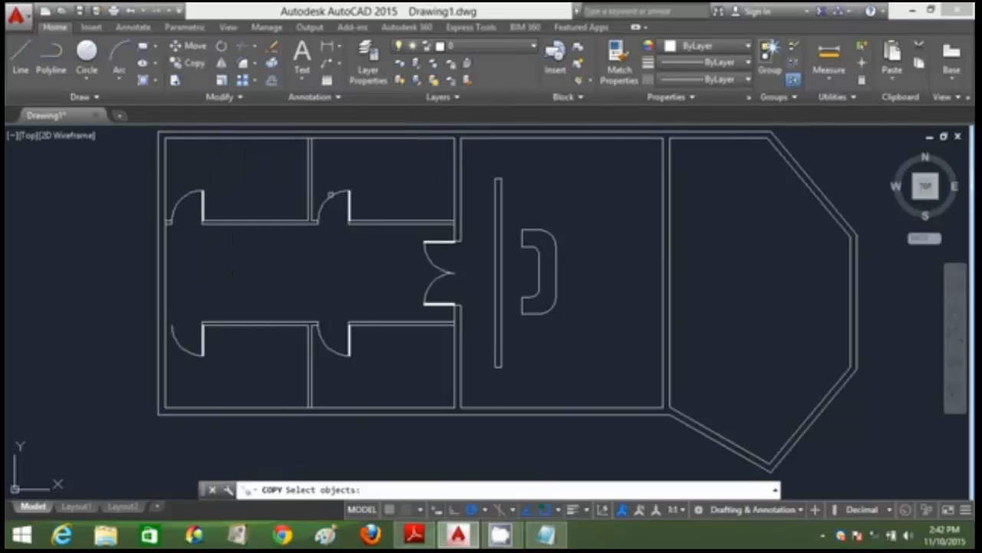
pyautogui.click(451, 318)
pyautogui.click(393, 242)
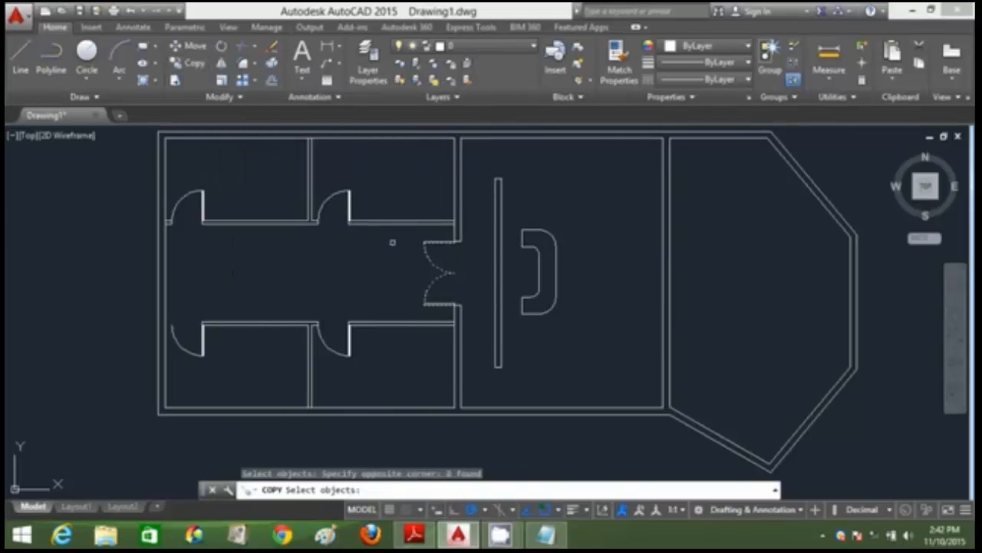
pyautogui.press('Return')
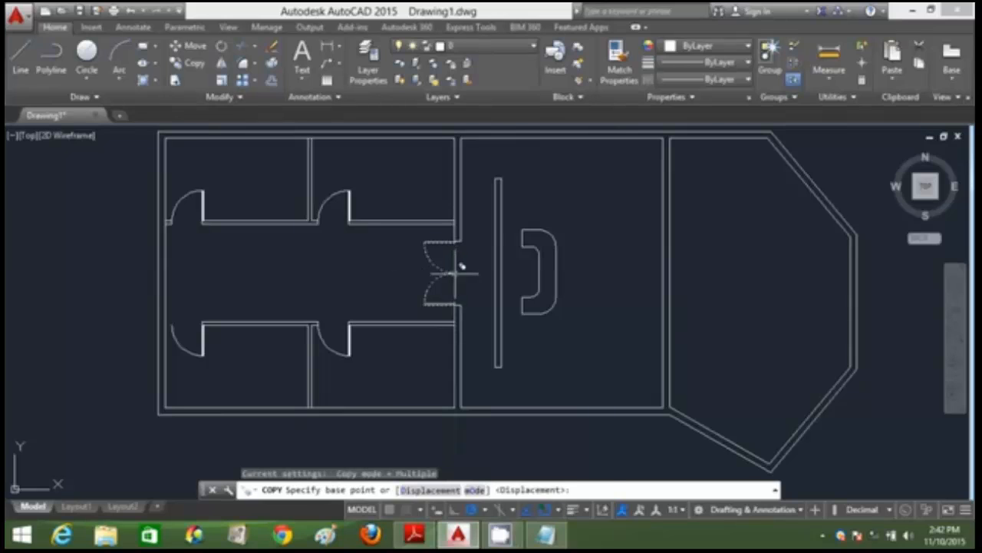
pyautogui.click(450, 272)
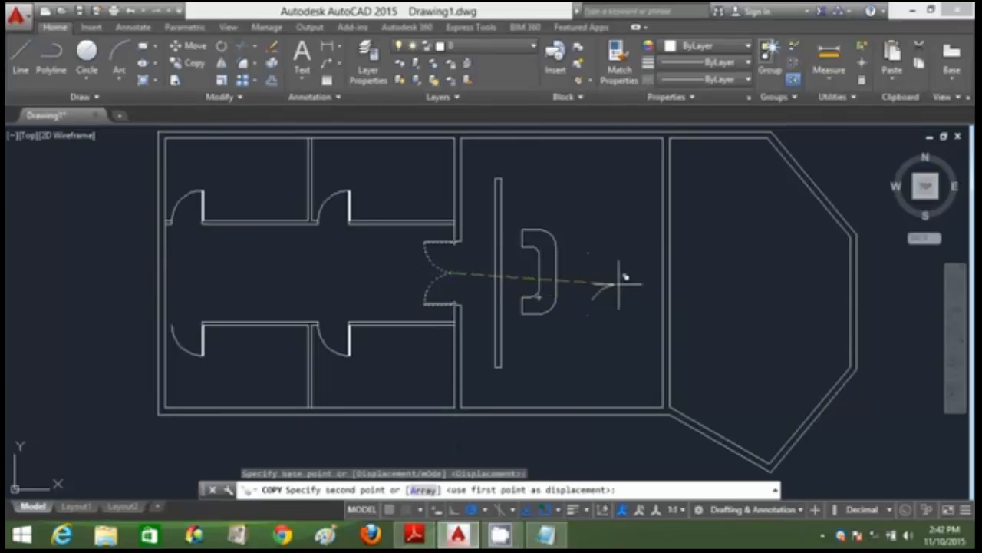
pyautogui.click(658, 267)
pyautogui.press('Escape')
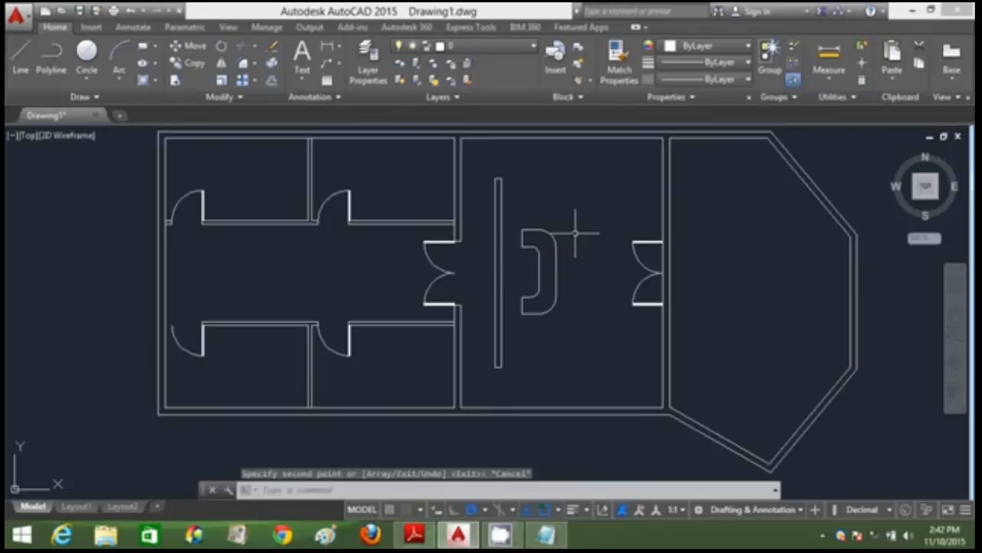
pyautogui.press('l')
pyautogui.press('Return')
pyautogui.scroll(4, 653, 253)
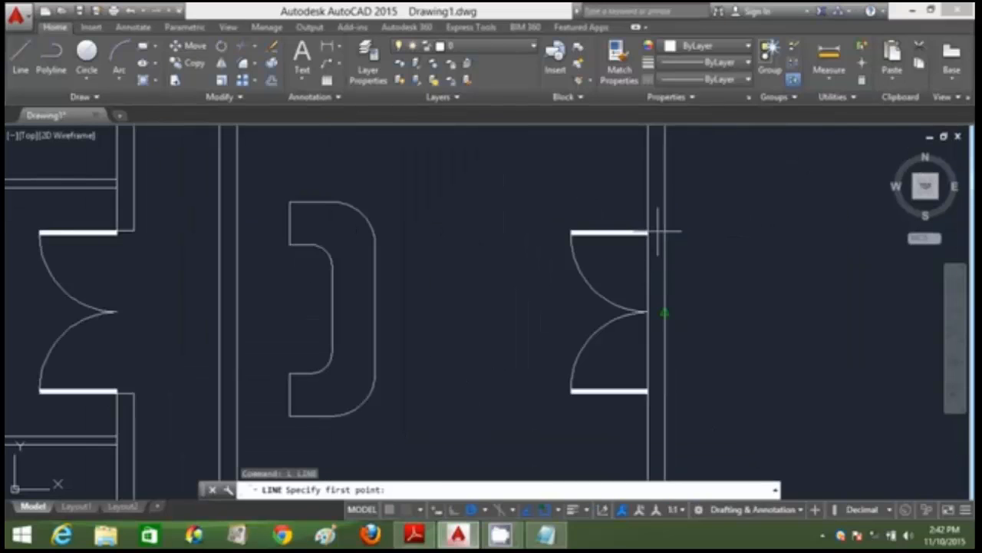
pyautogui.click(664, 232)
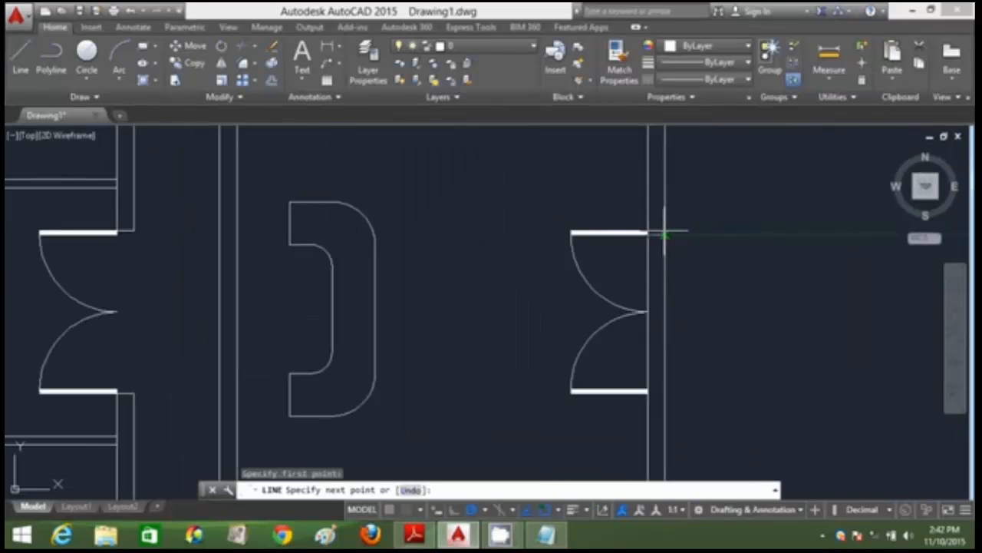
pyautogui.press('Escape')
# - Draw a line across the reception–lobby wall at the lower jamb of the copied double door
pyautogui.press('l')
pyautogui.press('Return')
pyautogui.scroll(3, 648, 219)
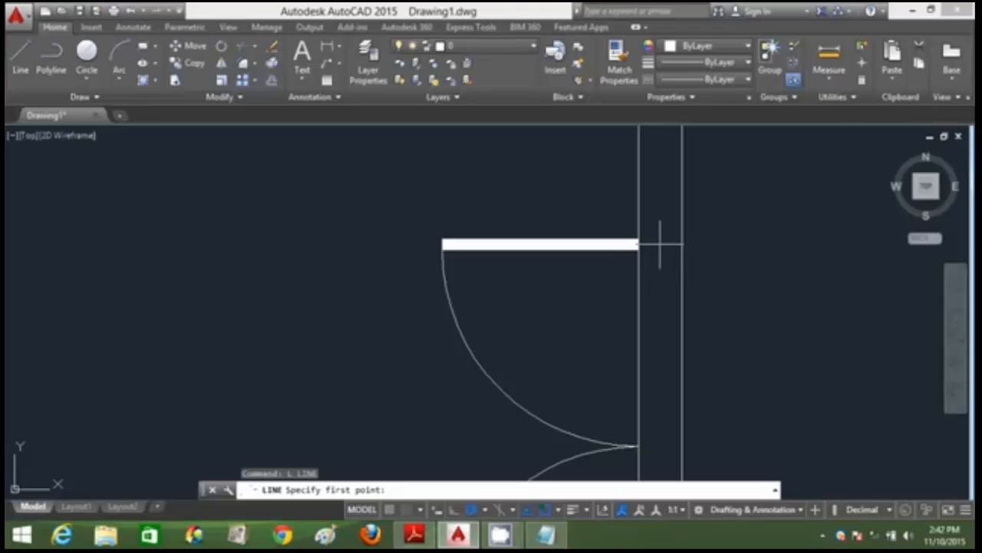
pyautogui.scroll(-2, 660, 244)
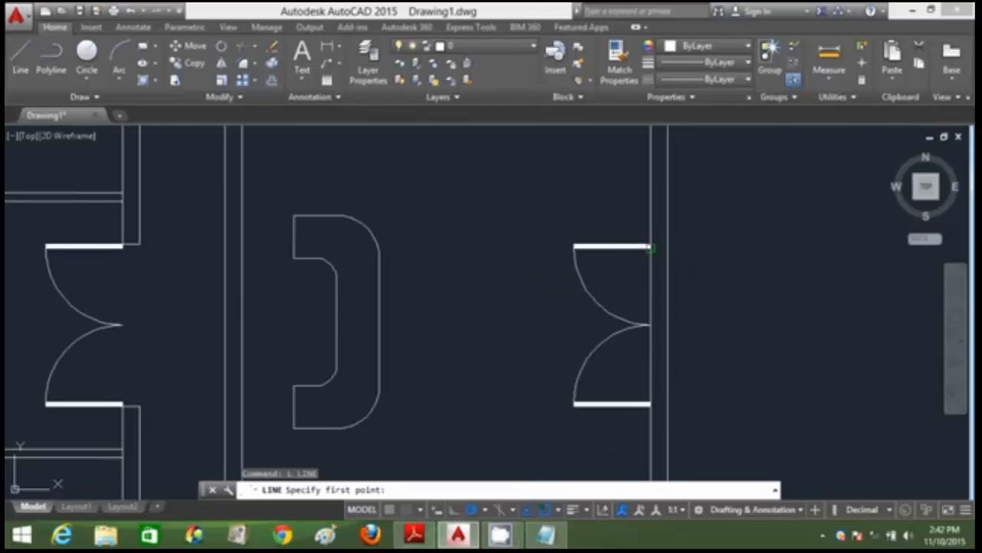
pyautogui.click(650, 406)
pyautogui.click(668, 406)
pyautogui.press('Return')
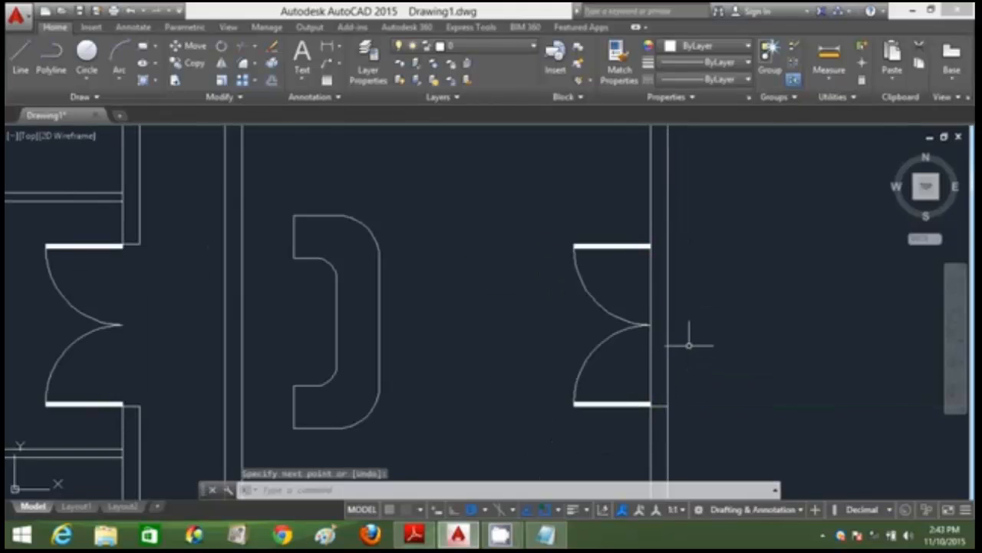
# - Draw a line across the reception–lobby wall at the upper jamb of the copied double door
pyautogui.write('l')
pyautogui.press('Return')
pyautogui.scroll(4, 655, 303)
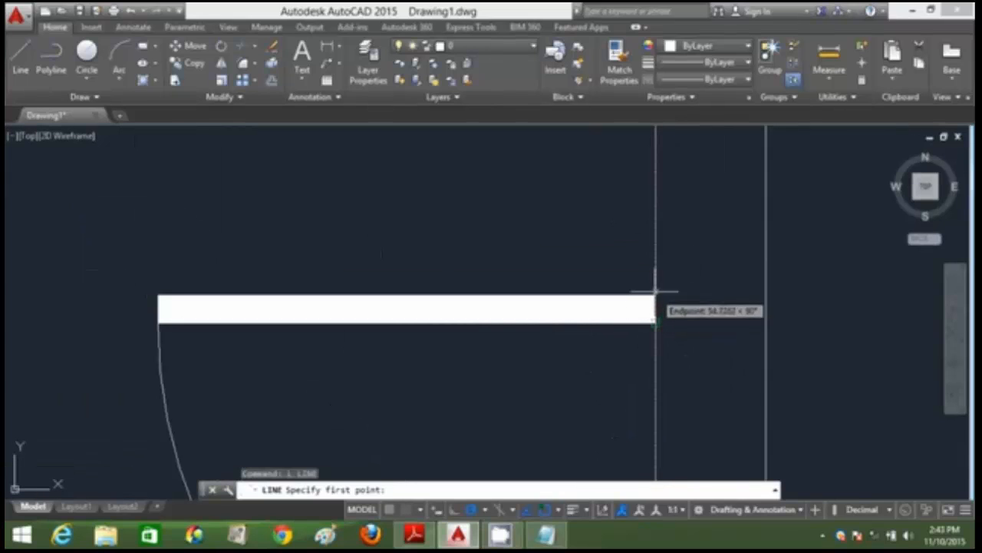
pyautogui.click(655, 295)
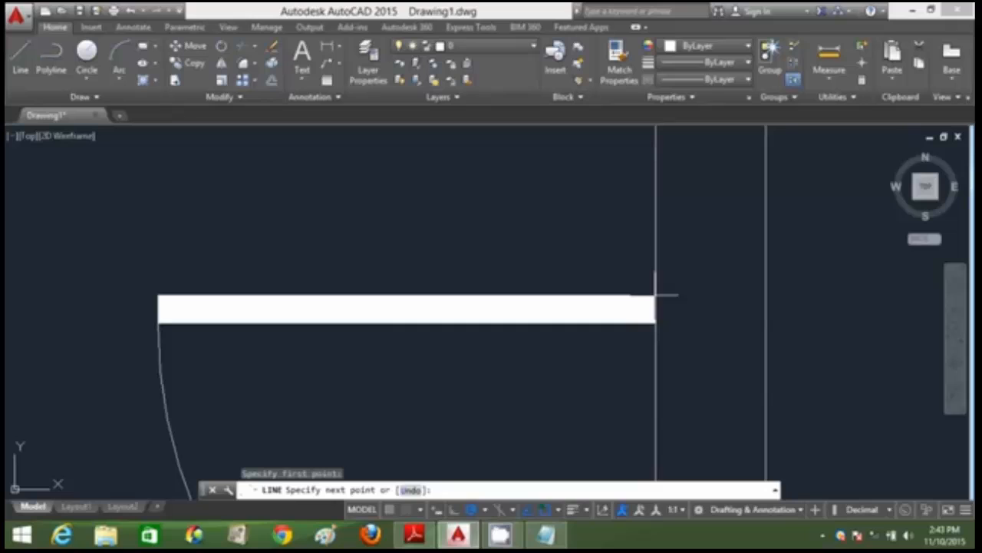
pyautogui.click(766, 295)
pyautogui.press('Escape')
# - Trim both wall lines between the two jamb lines to open the wall at the reception–lobby double door
pyautogui.scroll(-5, 768, 353)
pyautogui.moveTo(775, 366)
pyautogui.mouseDown(button='middle')
pyautogui.moveTo(647, 217)
pyautogui.moveTo(588, 212)
pyautogui.mouseUp(button='middle')
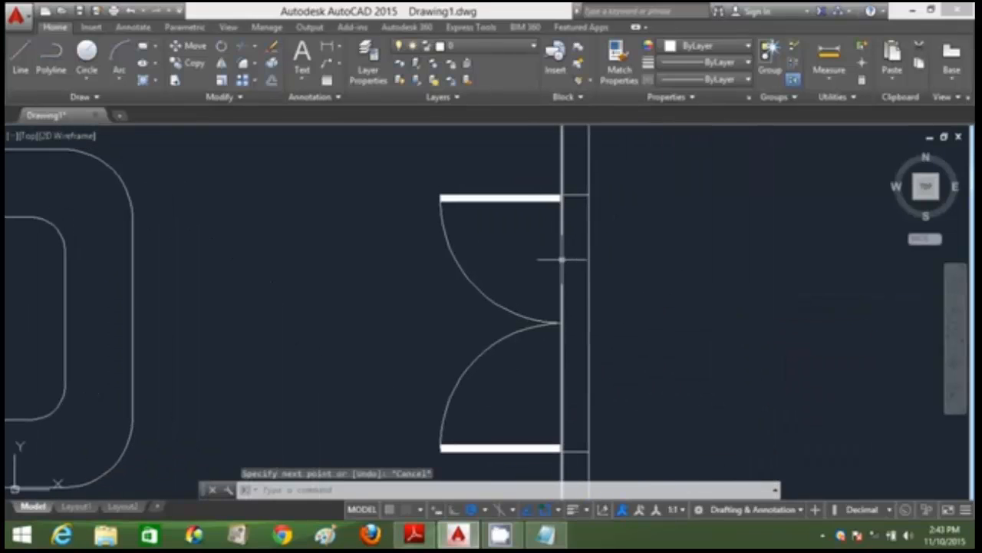
pyautogui.write('tr')
pyautogui.press('Return')
pyautogui.press('Return')
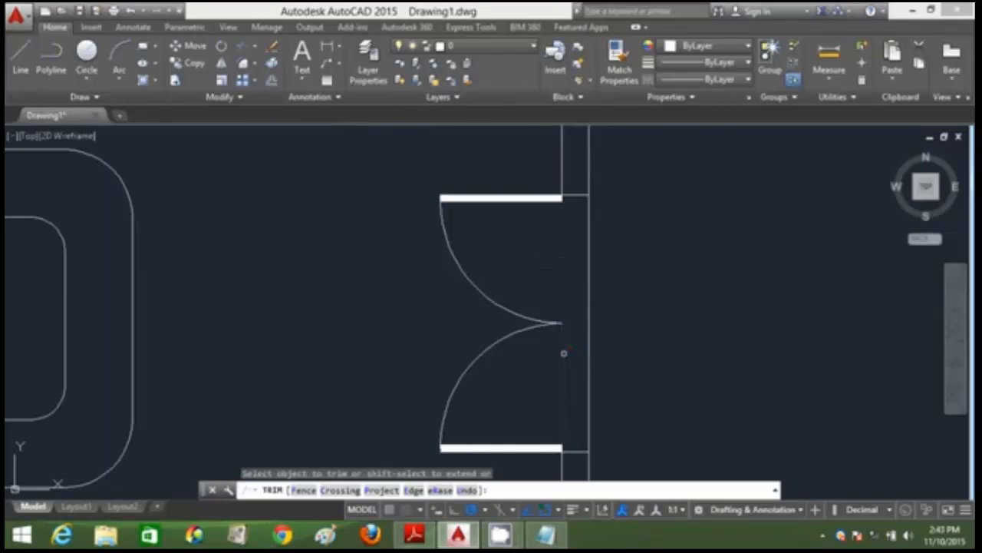
pyautogui.click(588, 341)
pyautogui.scroll(-2, 610, 348)
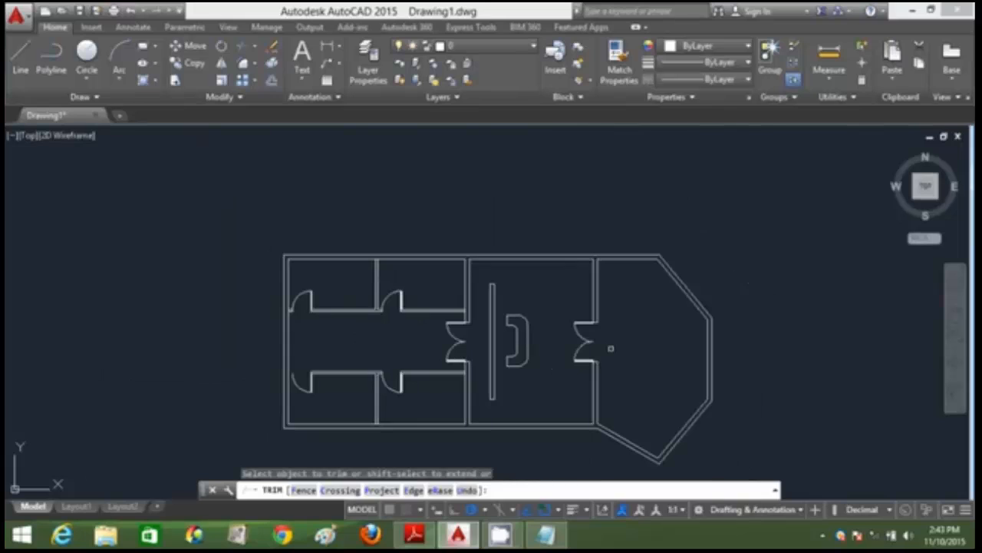
pyautogui.press('Escape')
# - Check the ceiling fan's shape and dimensions in the PDF floor plan in Adobe Reader, then return to AutoCAD
pyautogui.moveTo(610, 346); pyautogui.dragTo(625, 327, button='middle')
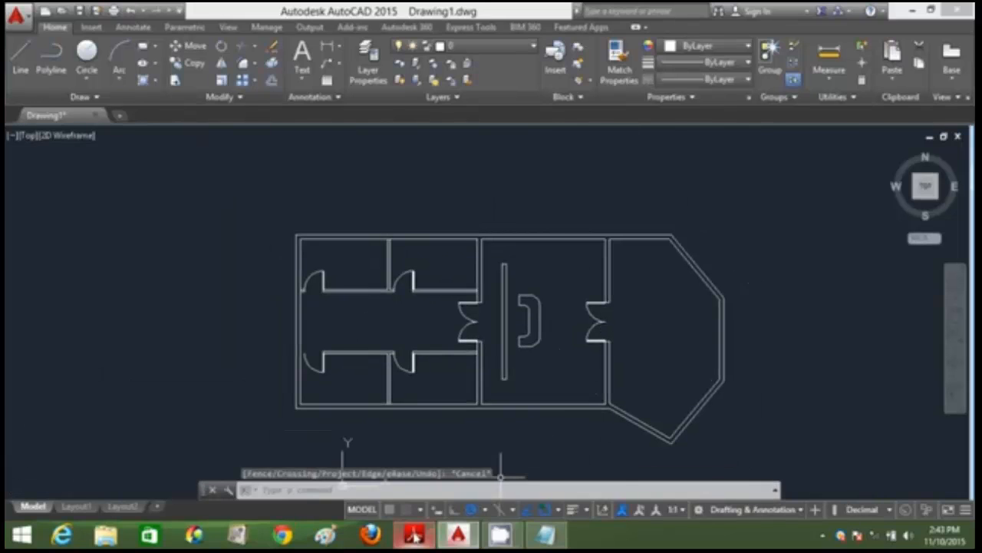
pyautogui.click(414, 535)
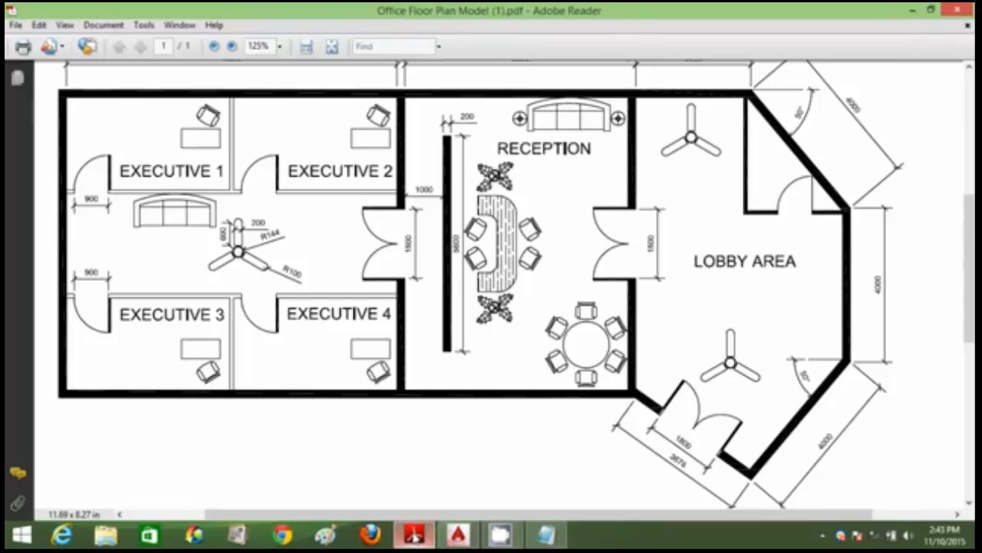
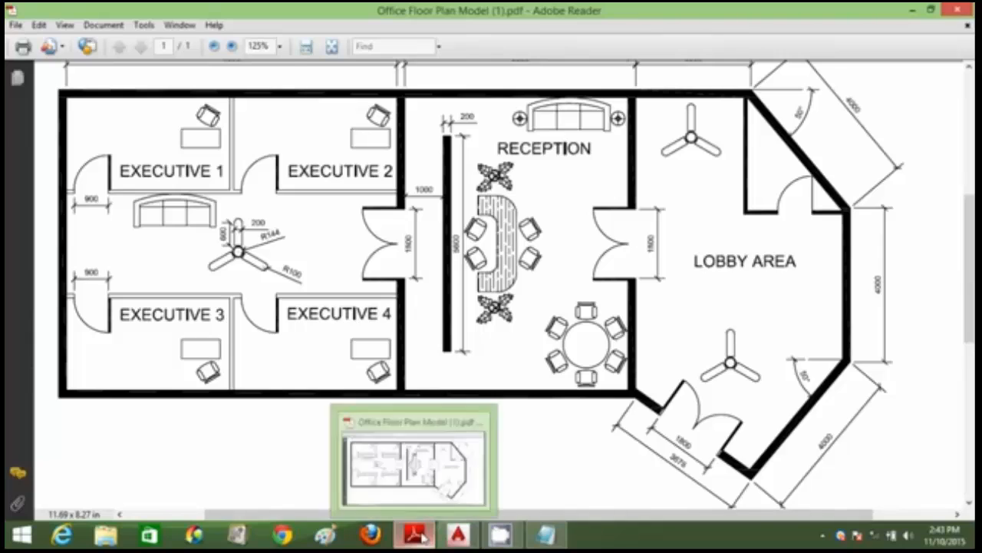
pyautogui.click(459, 535)
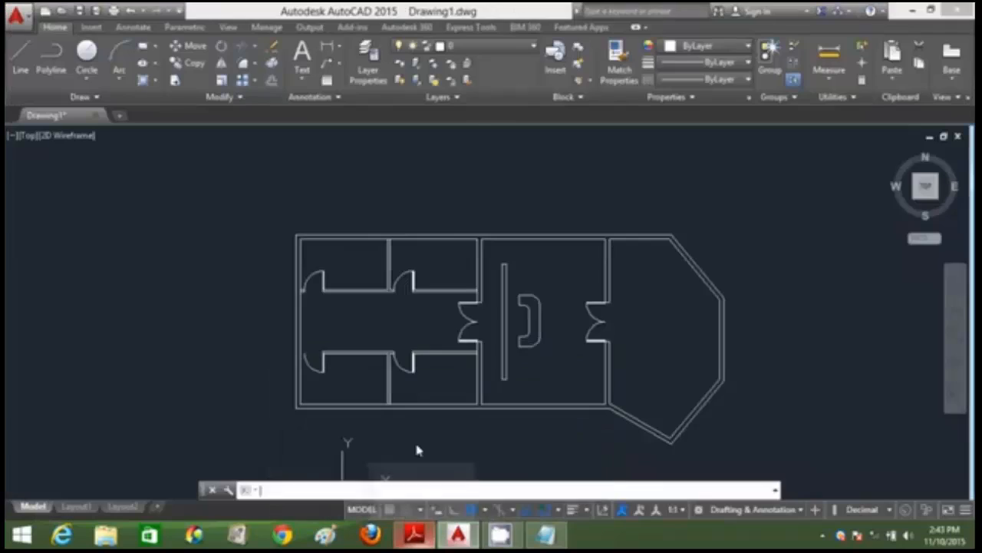
pyautogui.scroll(2, 649, 335)
pyautogui.write('l')
pyautogui.press('Return')
pyautogui.click(656, 346)
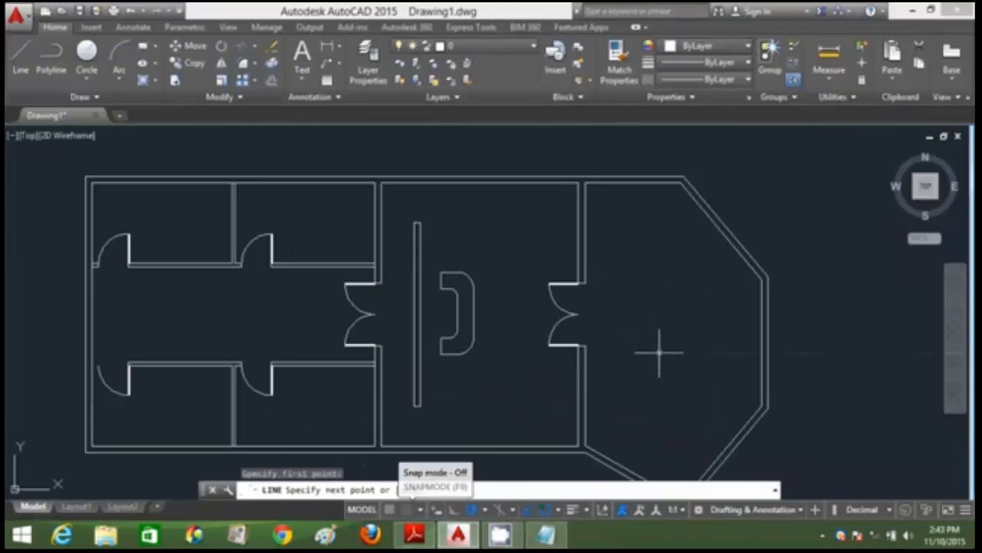
pyautogui.write('2')
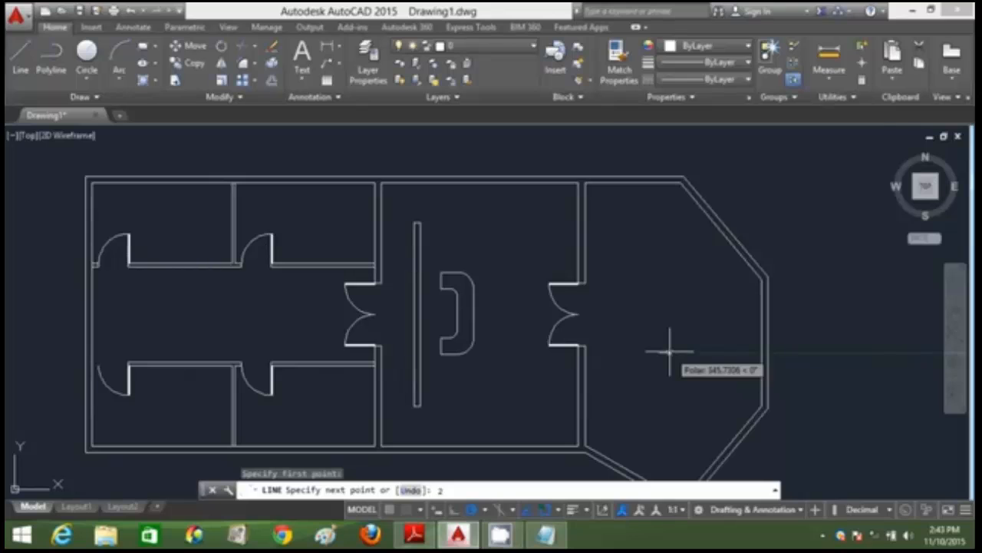
pyautogui.click(416, 535)
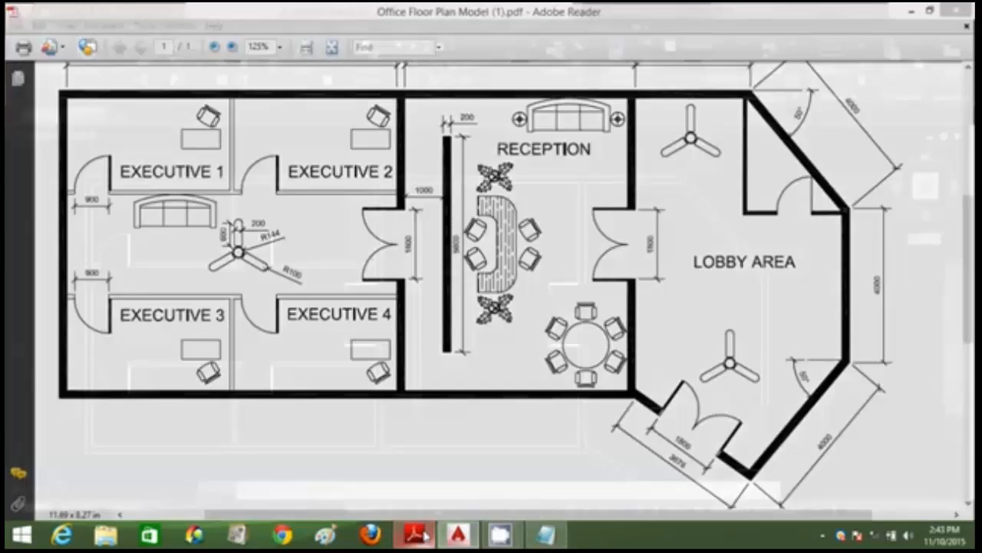
pyautogui.click(458, 535)
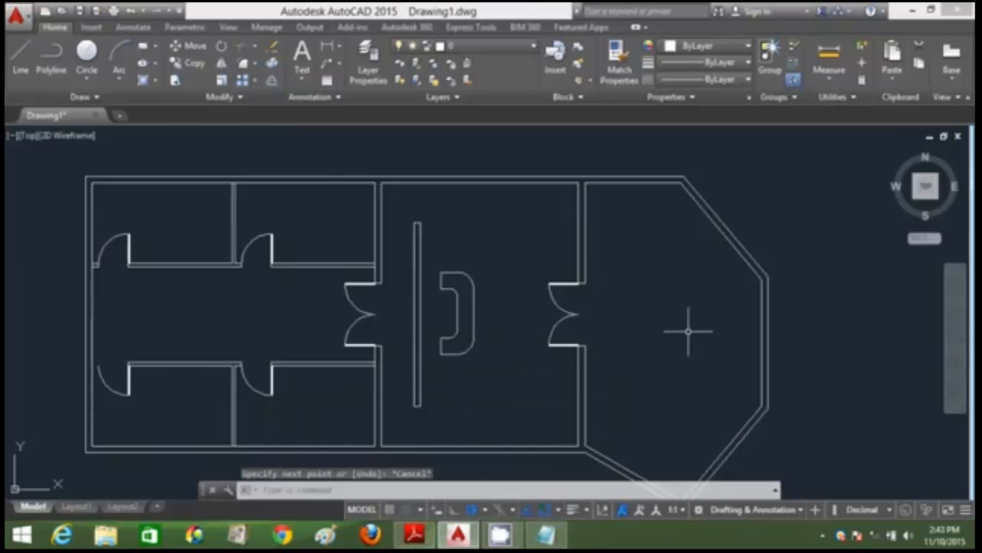
# - Draw a fan blade in the lobby area as an upright closed rectangle of lines, 600 high and 200 wide
pyautogui.press('Return')
pyautogui.click(668, 312)
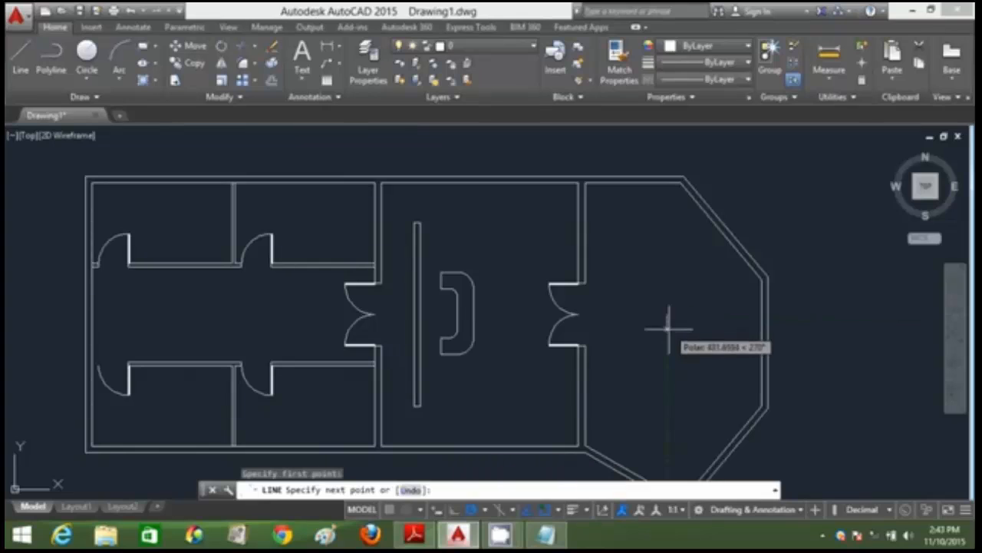
pyautogui.write('6')
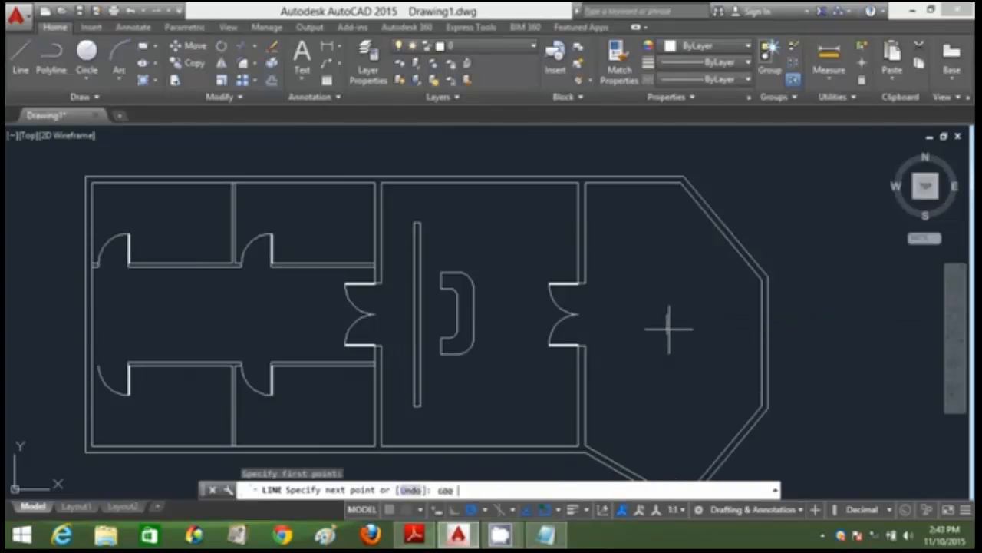
pyautogui.write('00')
pyautogui.press('Return')
pyautogui.write('2')
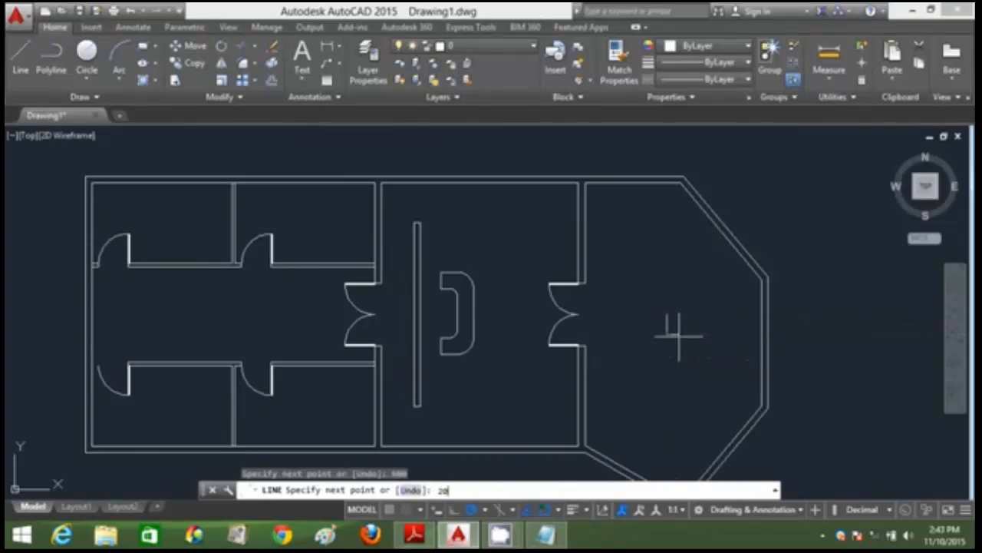
pyautogui.press('Return')
pyautogui.scroll(2, 675, 330)
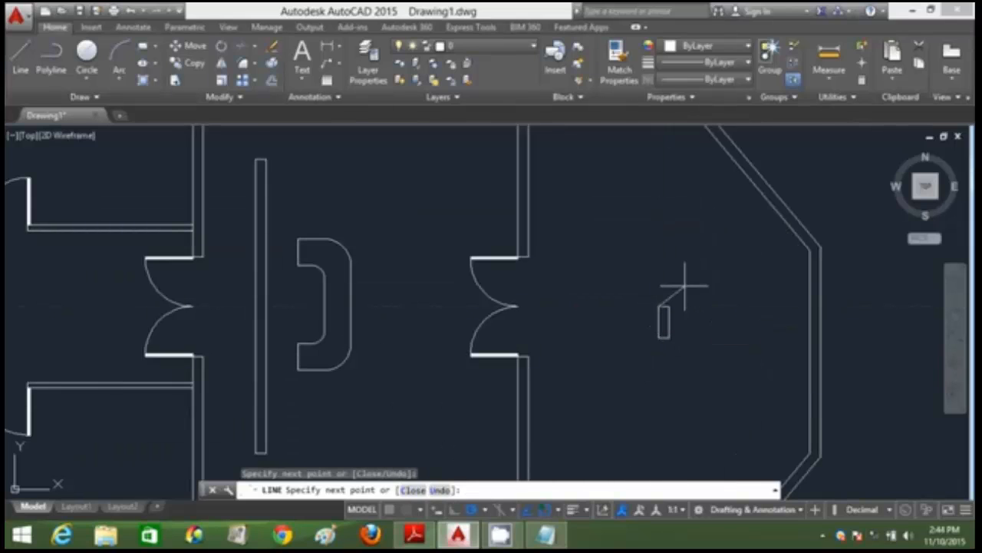
pyautogui.scroll(2, 686, 280)
pyautogui.press('Return')
# - Round the blade's upper end with a semicircular arc centred on its top edge, and delete the straight edge beneath the arc
pyautogui.write('a')
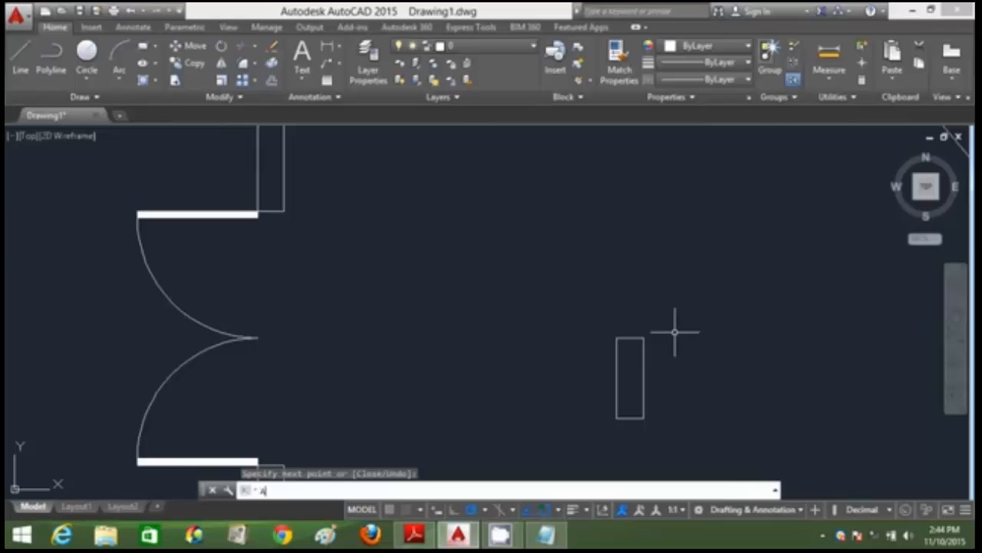
pyautogui.press('Return')
pyautogui.write('c')
pyautogui.press('Return')
pyautogui.click(630, 338)
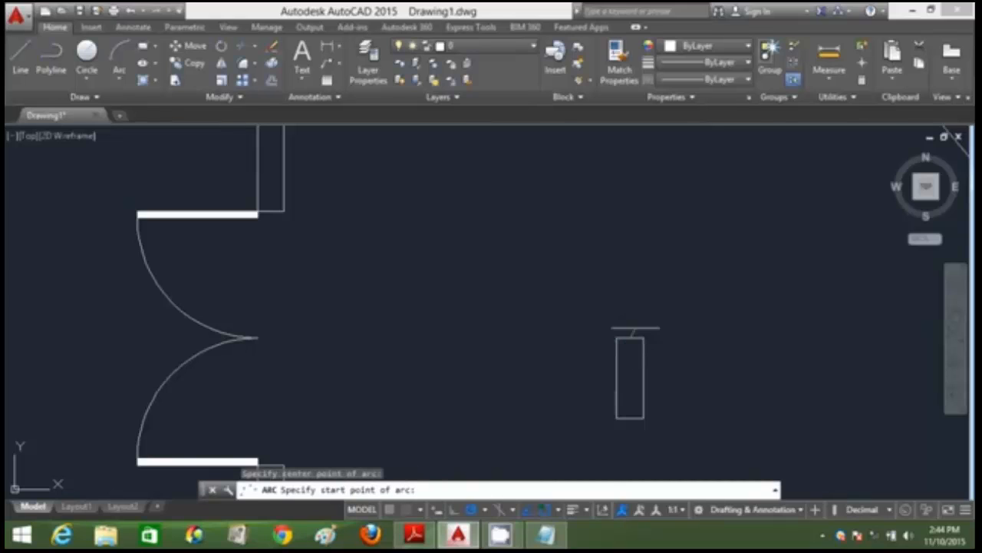
pyautogui.click(643, 337)
pyautogui.click(617, 337)
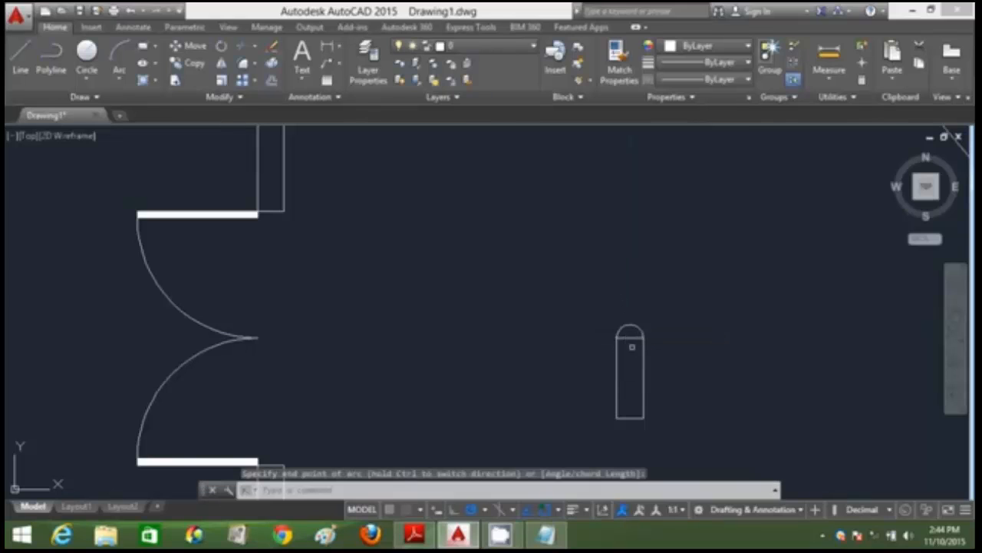
pyautogui.click(631, 329)
pyautogui.press('Delete')
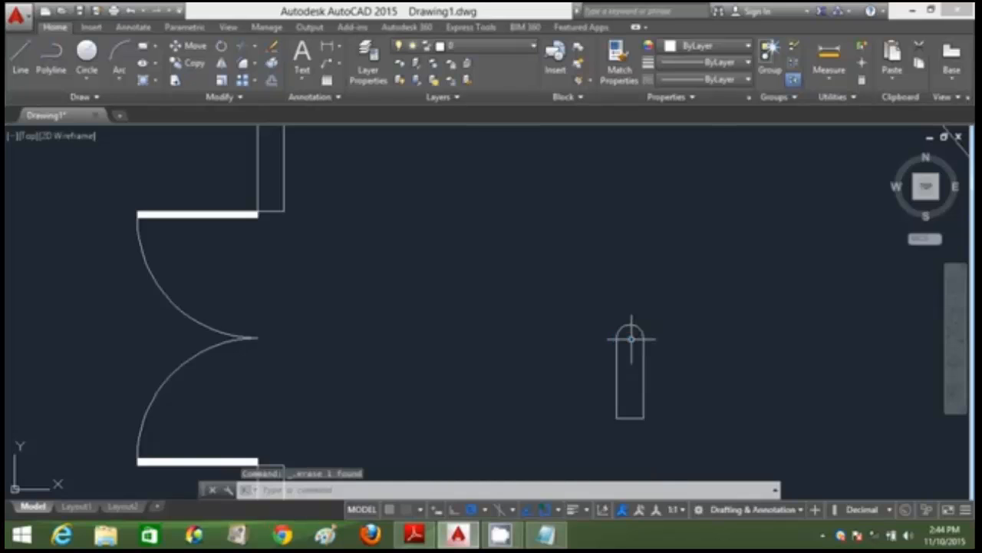
# - Check the radii of the ceiling fan's hub in the PDF floor plan in Adobe Reader, then return to AutoCAD
pyautogui.moveTo(625, 323); pyautogui.dragTo(526, 217, button='middle')
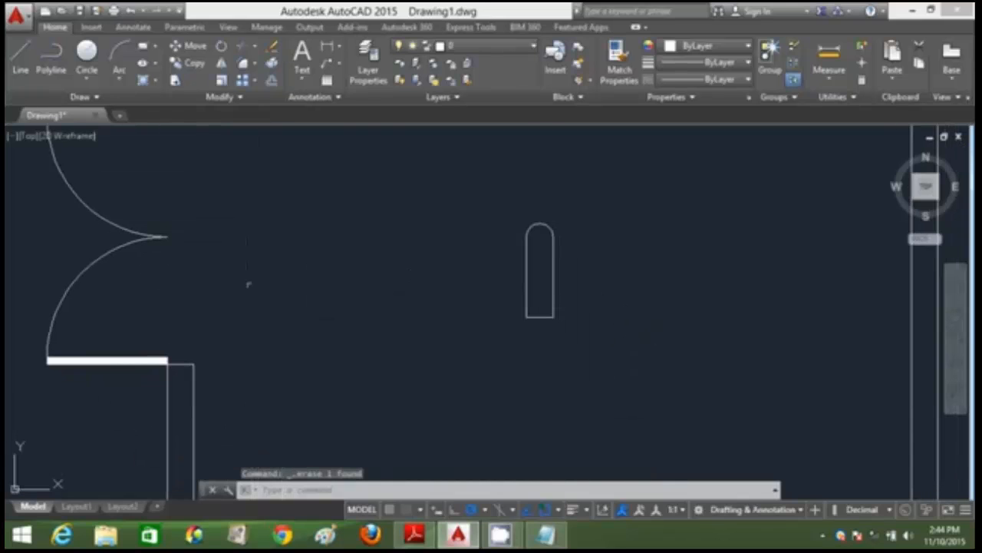
pyautogui.click(415, 535)
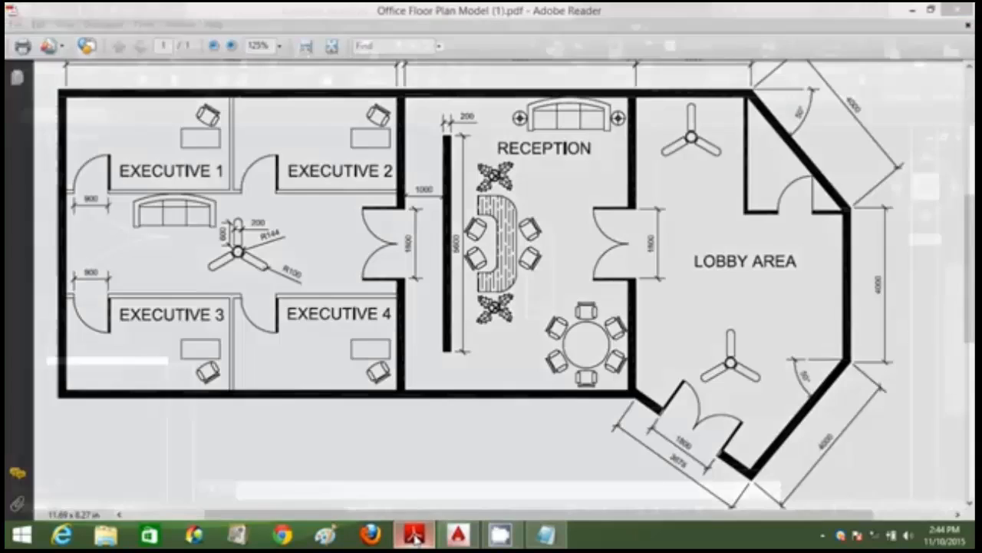
pyautogui.click(415, 536)
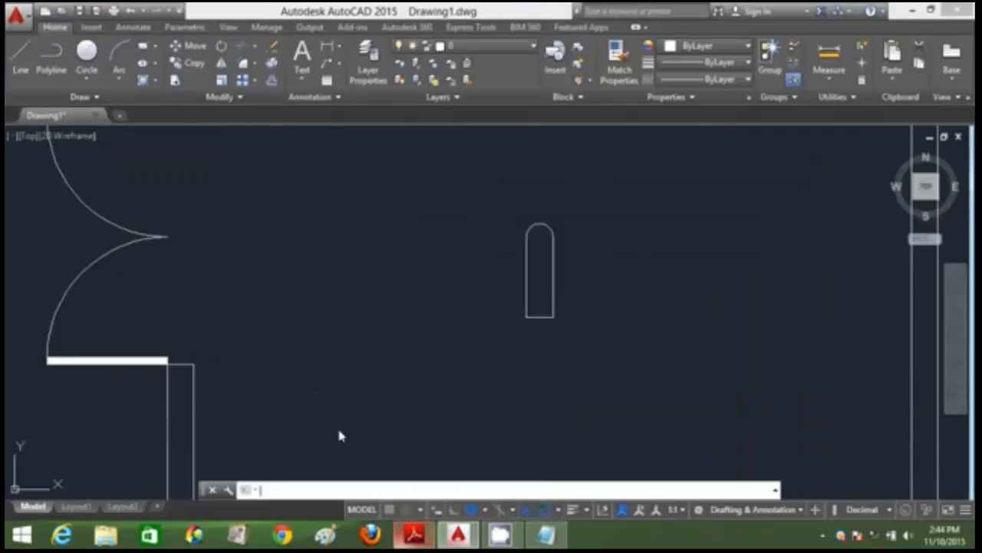
pyautogui.click(86, 57)
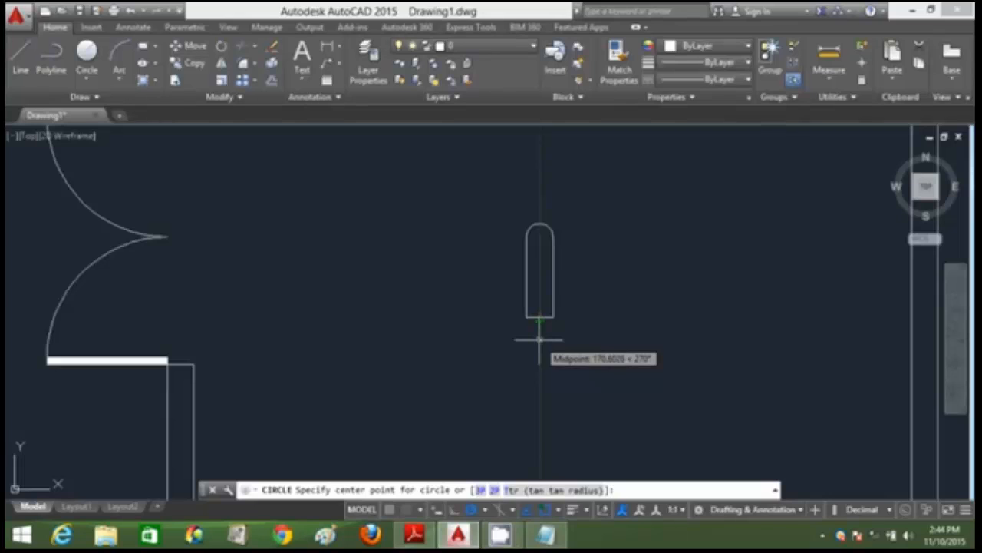
pyautogui.write('1')
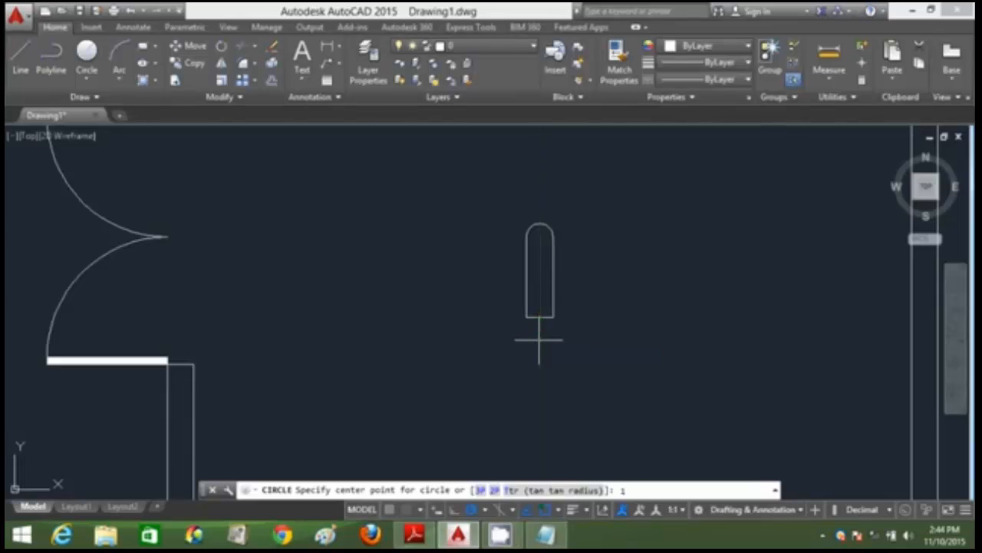
pyautogui.write('45')
pyautogui.press('Return')
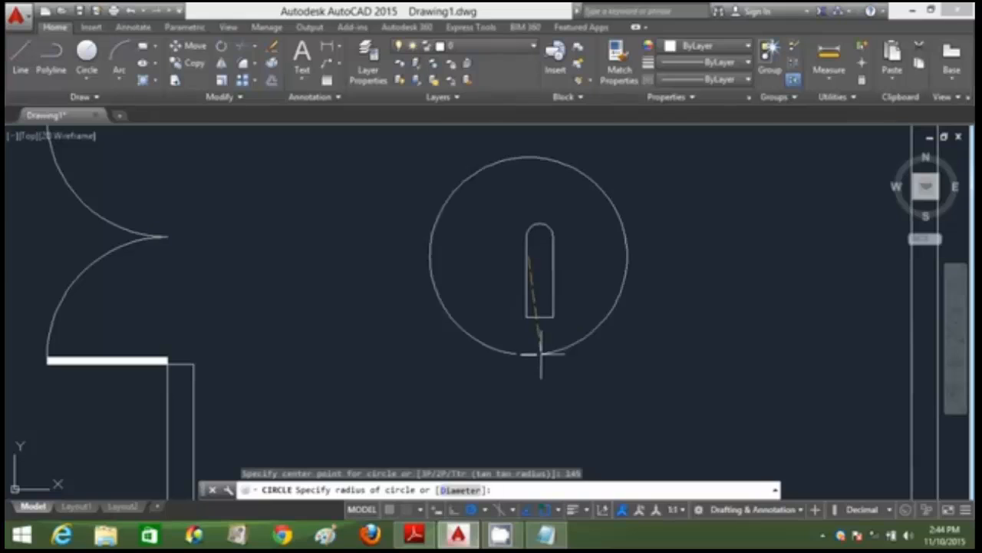
pyautogui.press('Escape')
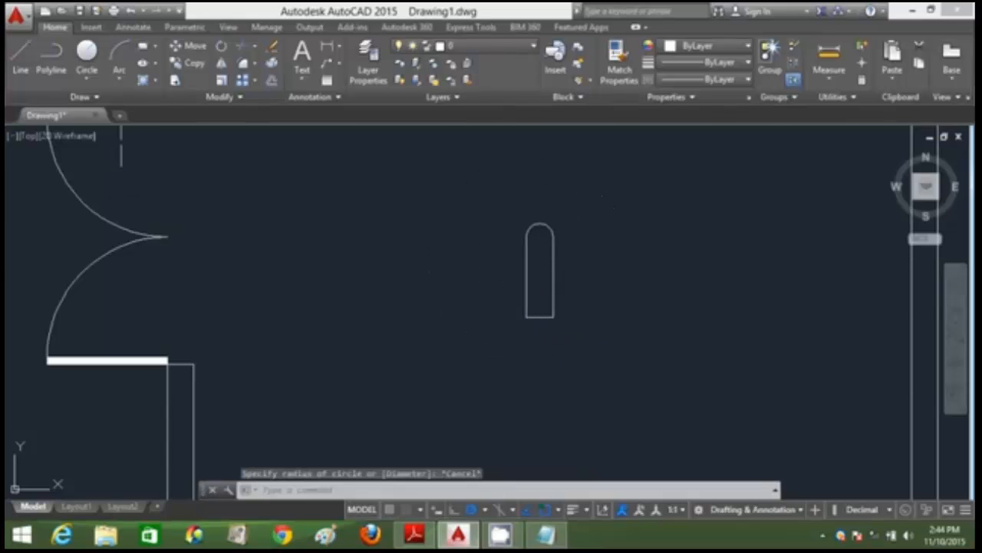
# - Draw the fan's hub as a circle of radius 144 just below the blade, centred in line with it
pyautogui.click(87, 52)
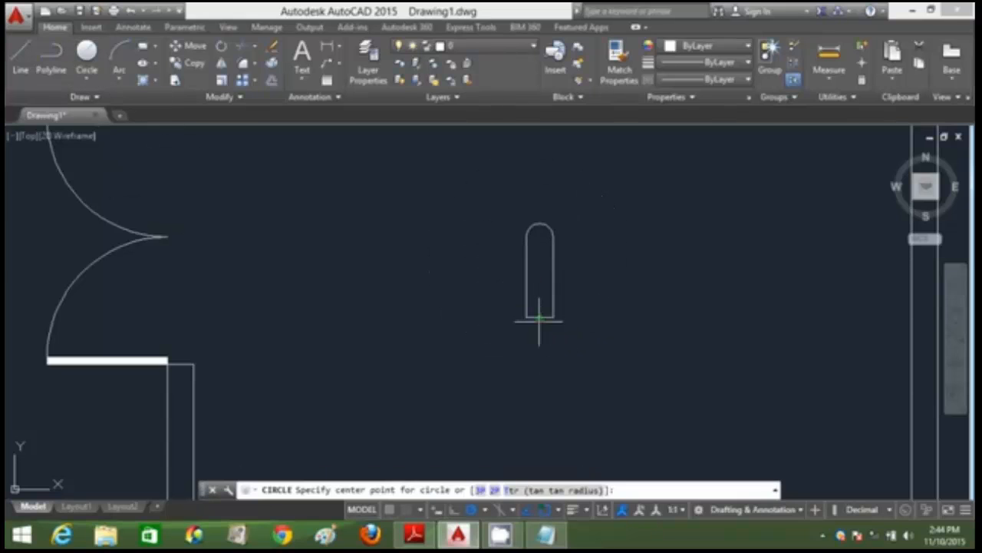
pyautogui.click(539, 340)
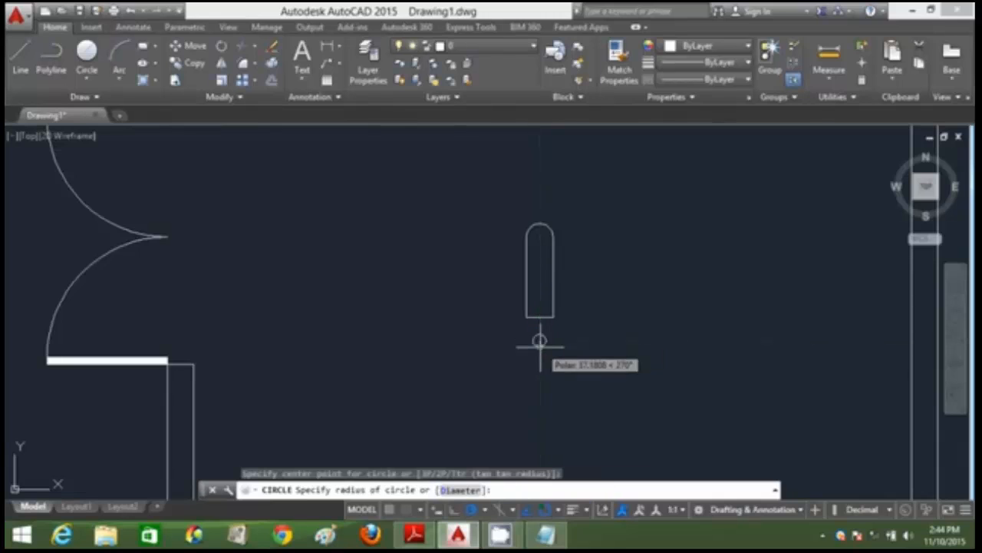
pyautogui.write('144')
pyautogui.press('Return')
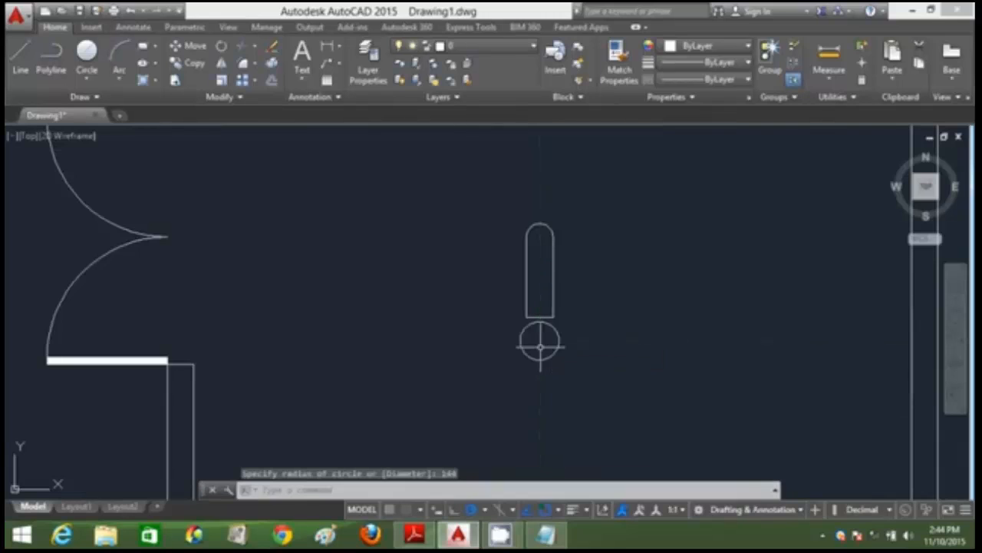
# - Create a polar array of the complete blade outline around the centre of the hub circle
pyautogui.click(256, 85)
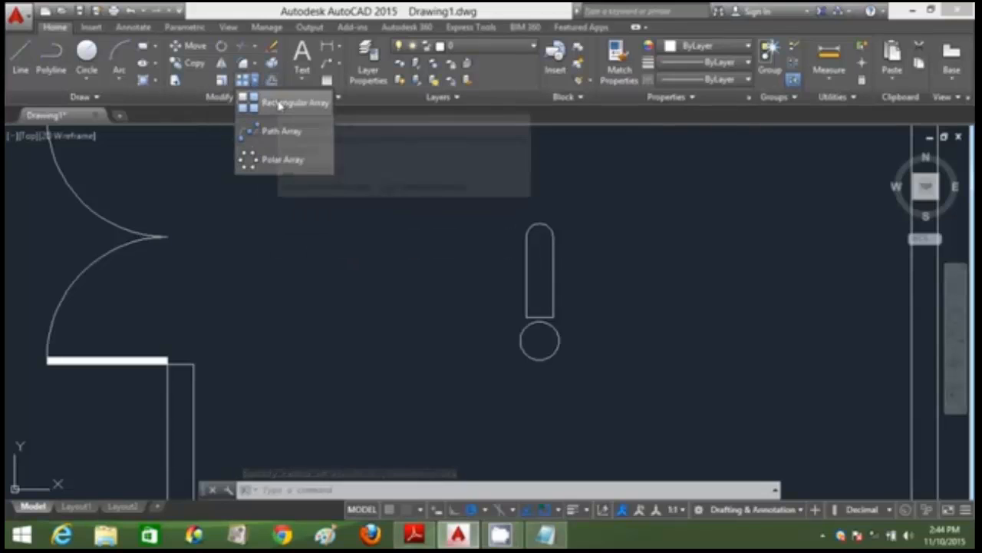
pyautogui.click(276, 159)
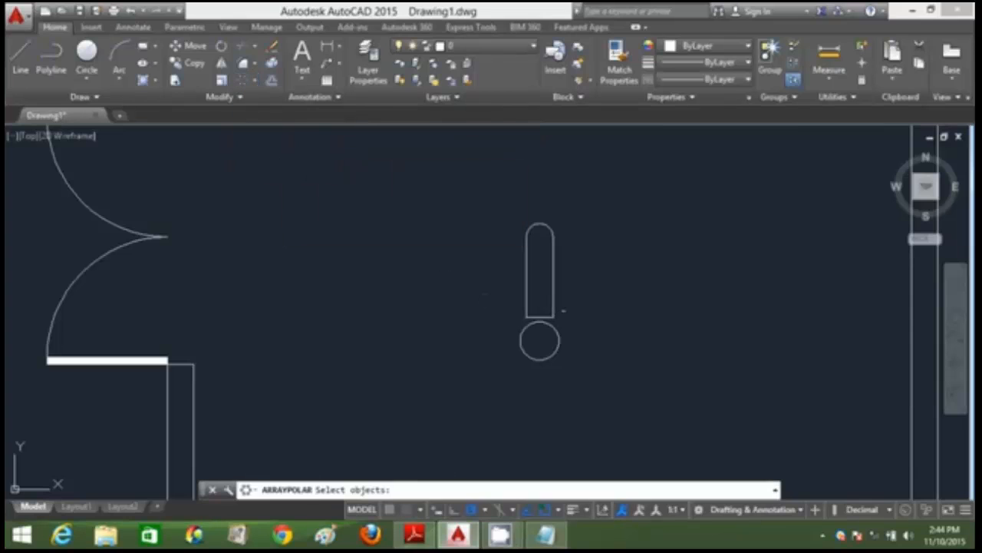
pyautogui.click(589, 291)
pyautogui.click(478, 209)
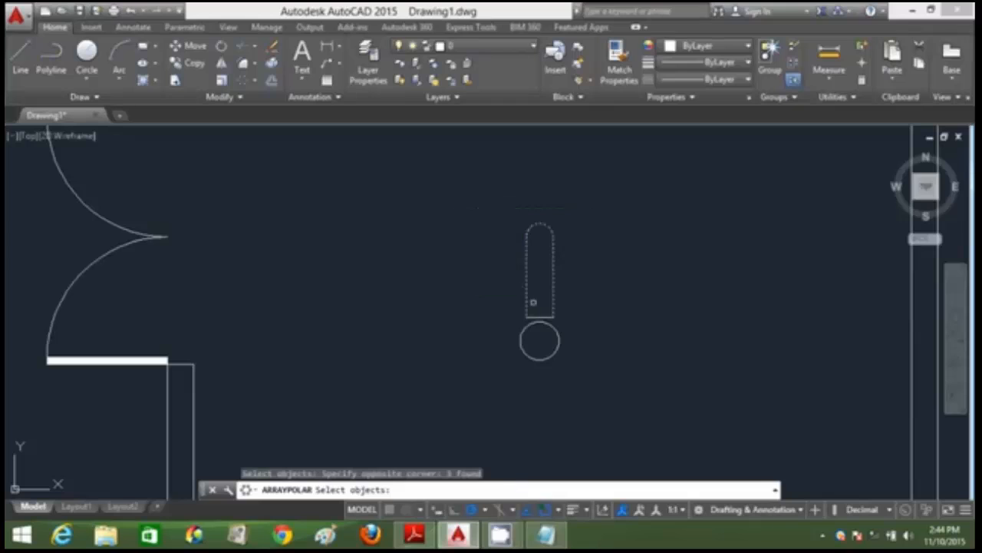
pyautogui.click(541, 315)
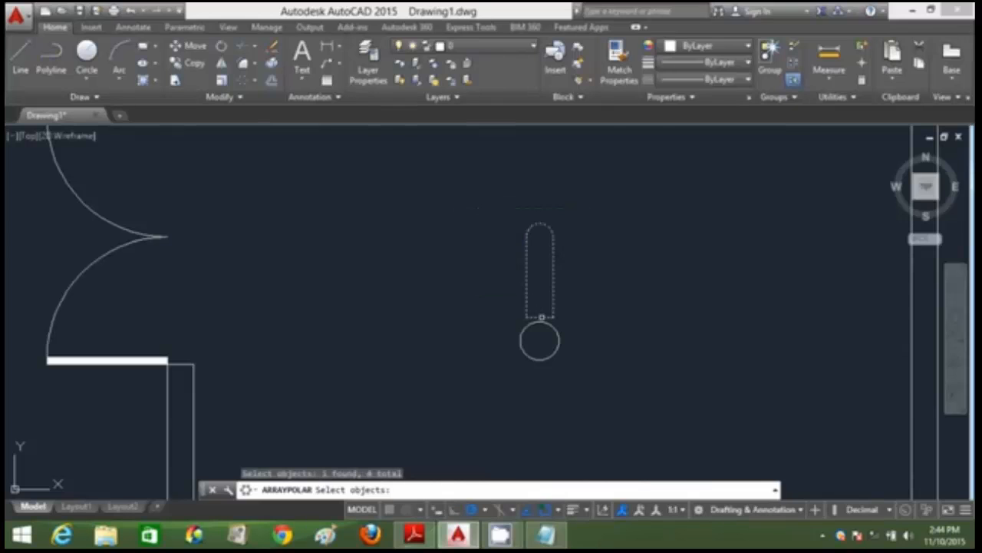
pyautogui.press('Return')
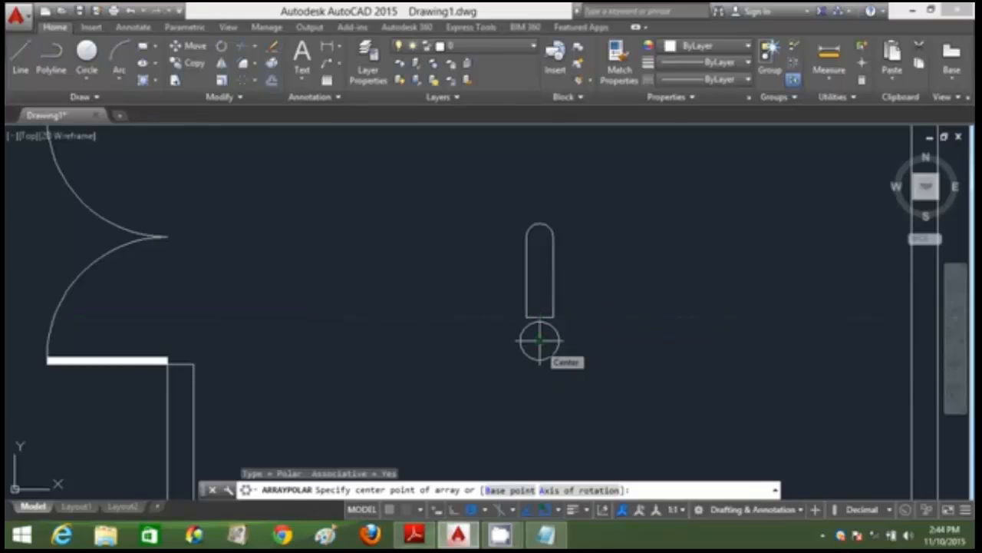
pyautogui.click(540, 341)
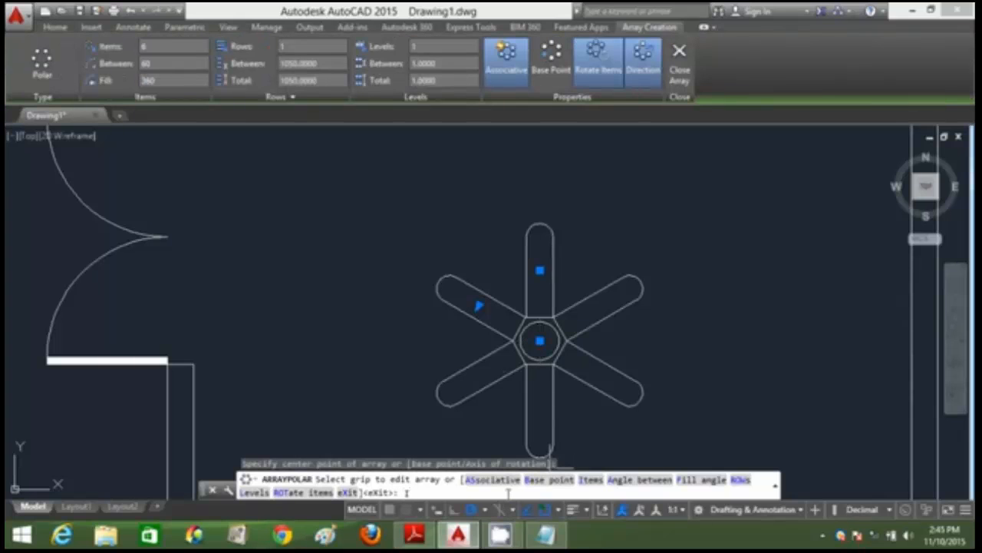
# - Set the number of blades in the polar array to 3 and finish the array
pyautogui.write('I')
pyautogui.press('Return')
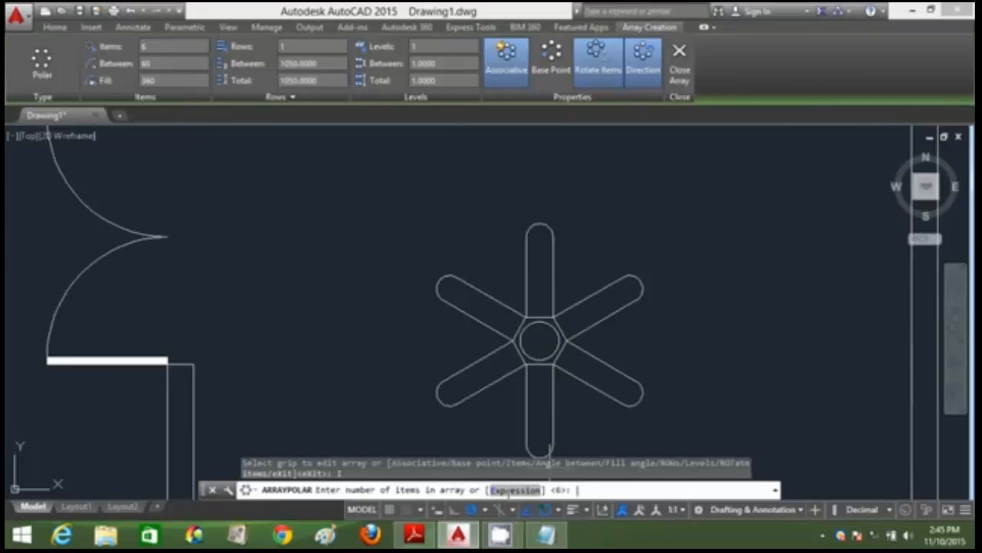
pyautogui.write('6')
pyautogui.press('Return')
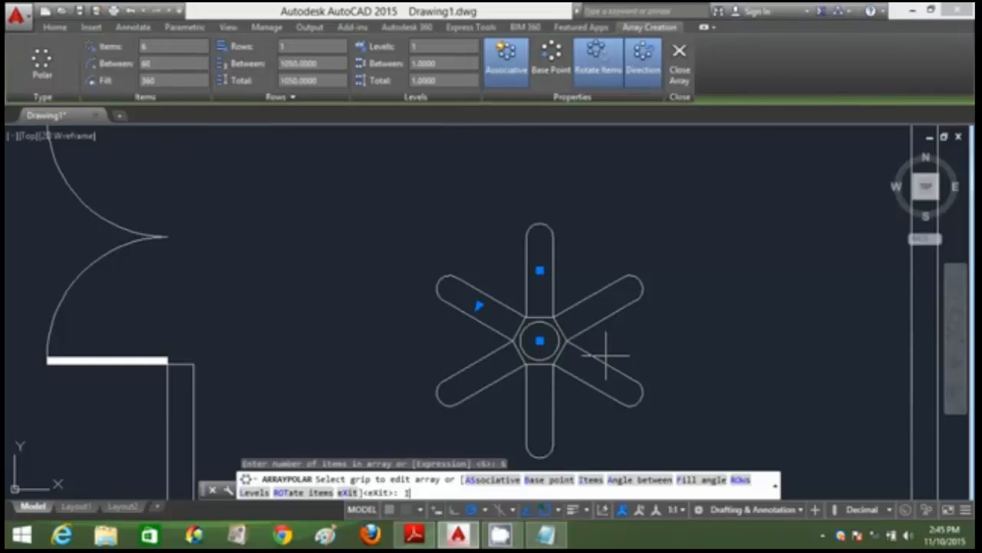
pyautogui.write('I')
pyautogui.press('Return')
pyautogui.write('3')
pyautogui.press('Return')
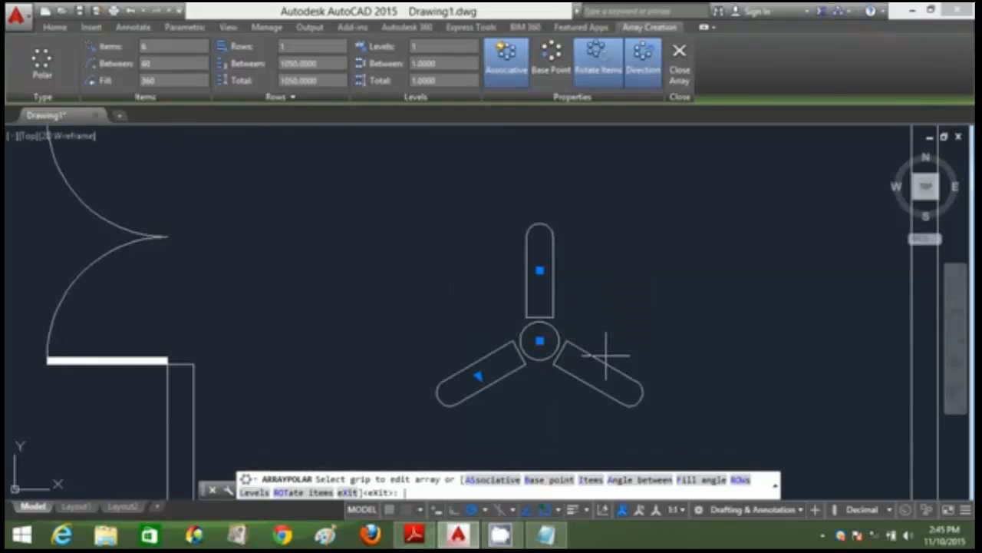
pyautogui.press('Escape')
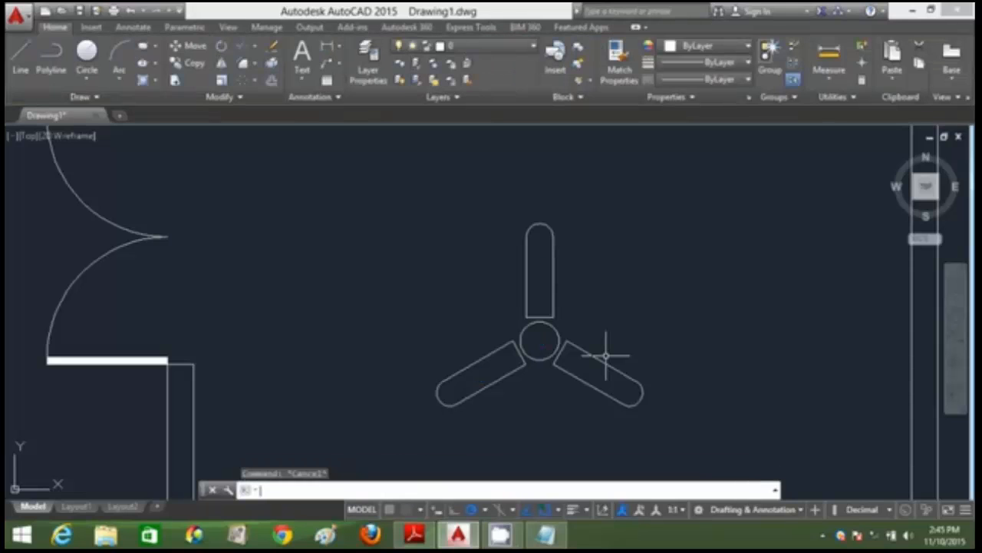
# - Move the whole ceiling fan by its hub centre from the lobby to the middle of the corridor between the four small rooms
pyautogui.click(674, 346)
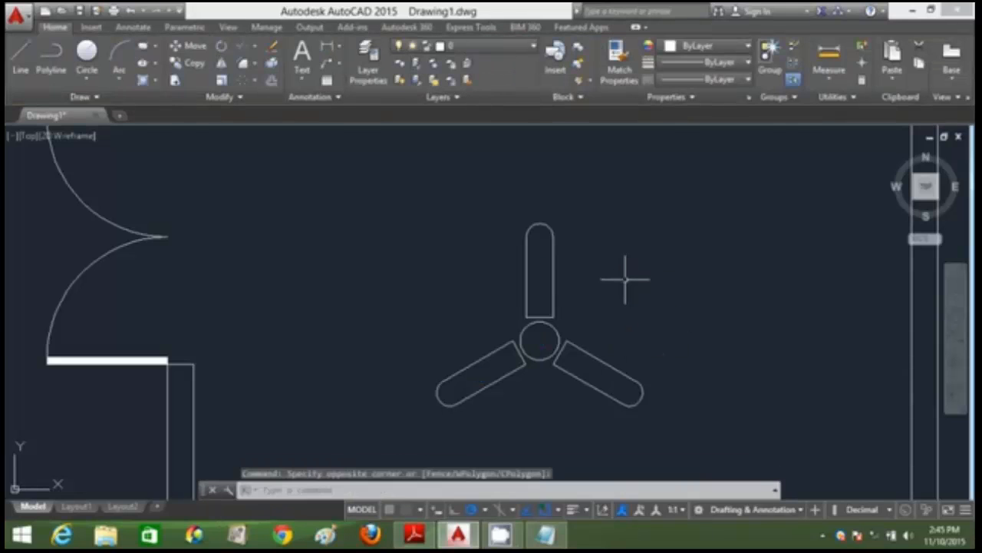
pyautogui.scroll(-3, 630, 284)
pyautogui.scroll(-2, 630, 306)
pyautogui.write('m')
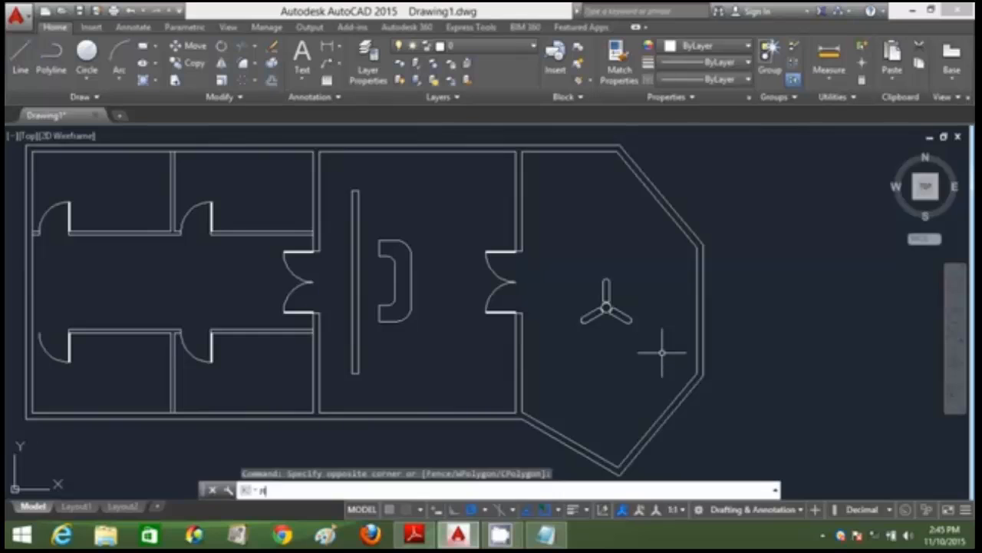
pyautogui.press('Return')
pyautogui.click(565, 249)
pyautogui.press('Return')
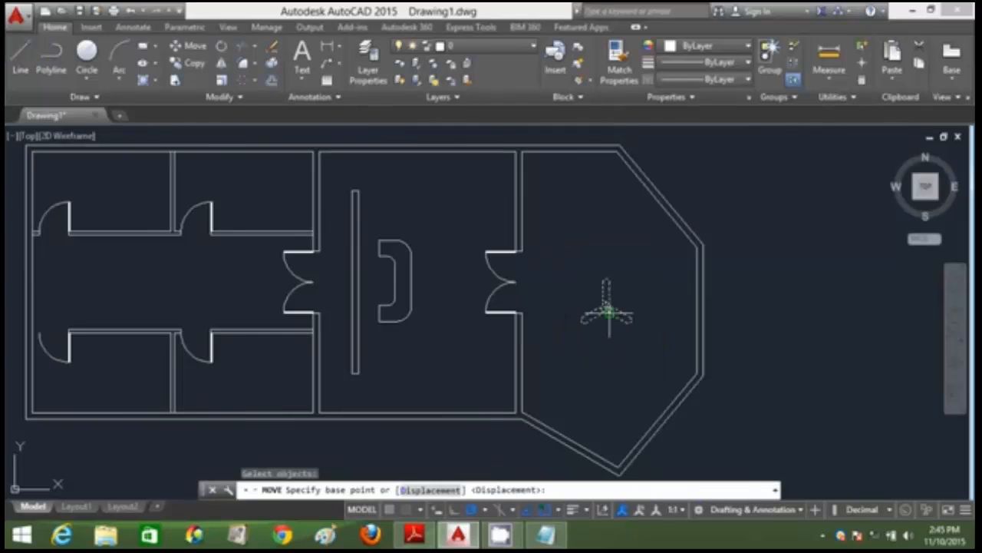
pyautogui.click(607, 307)
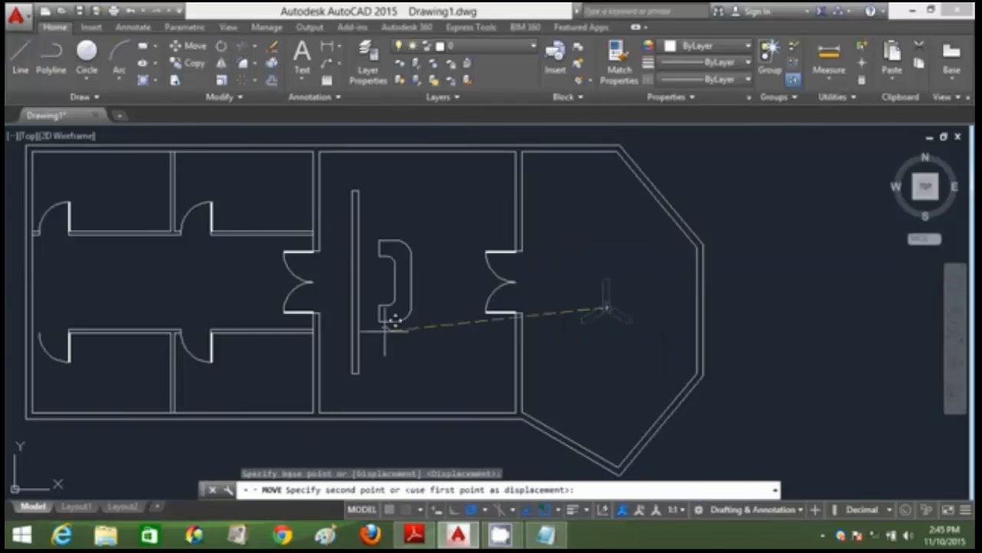
pyautogui.click(183, 289)
pyautogui.press('Escape')
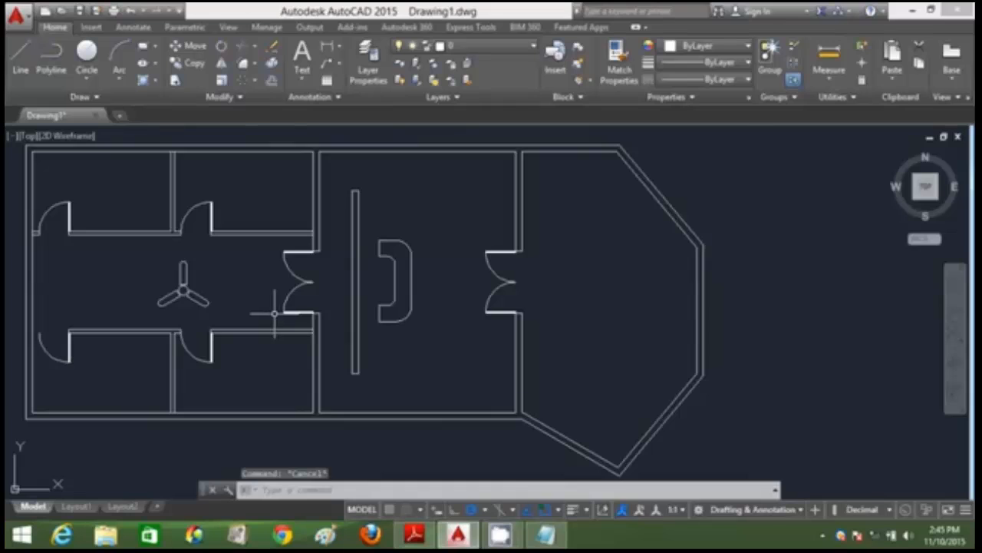
# - Start a hatch and set it to the predefined SOLID pattern with the Use Current colour
pyautogui.scroll(-3, 274, 315)
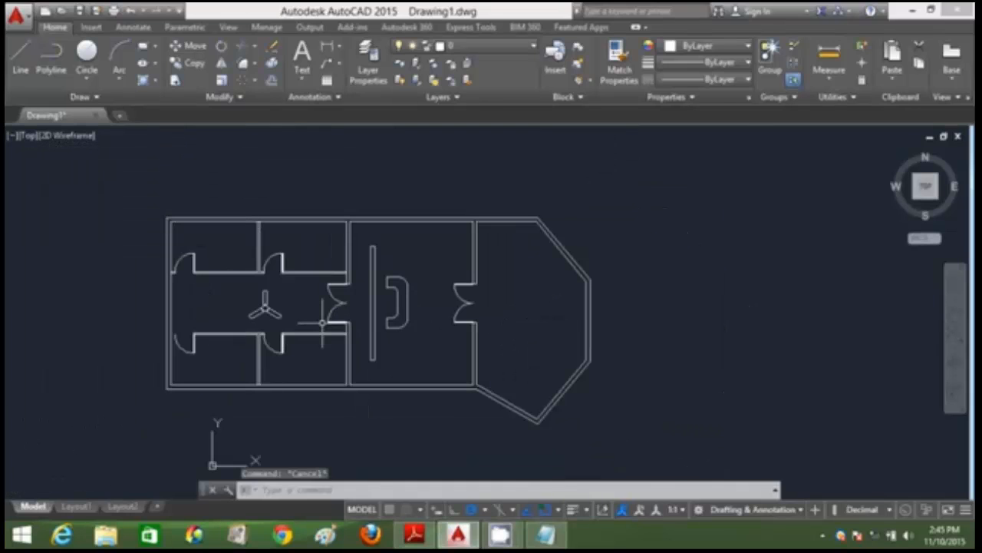
pyautogui.write('H')
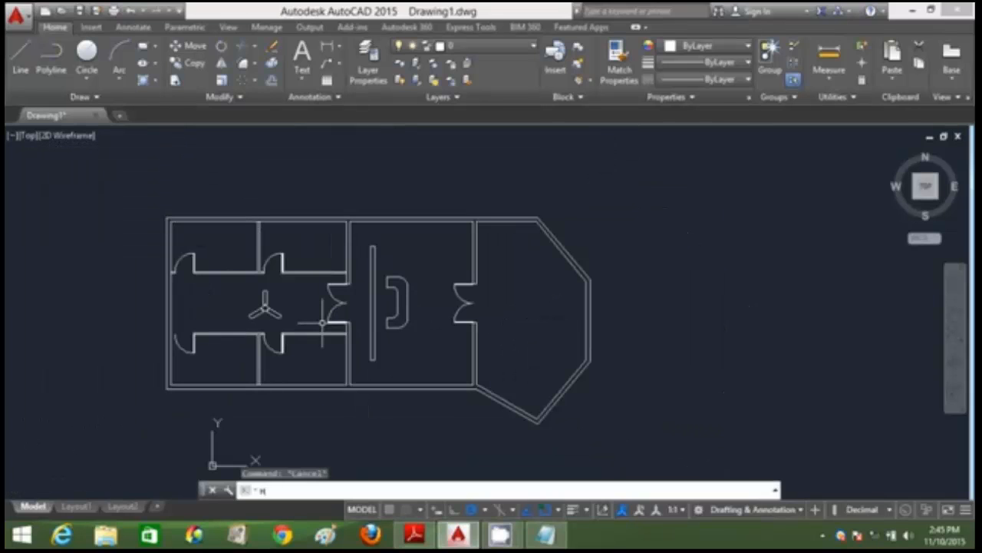
pyautogui.press('Return')
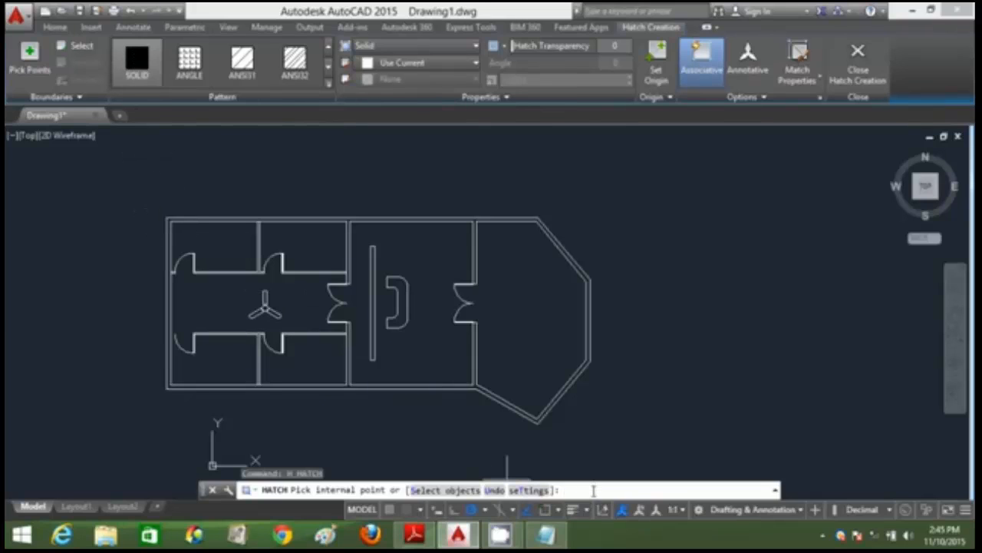
pyautogui.press('Return')
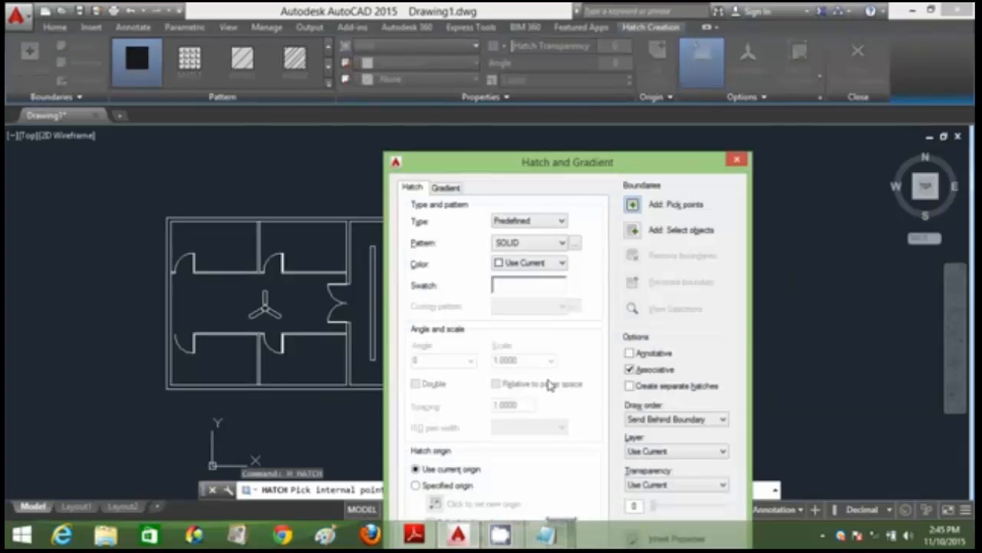
pyautogui.click(528, 264)
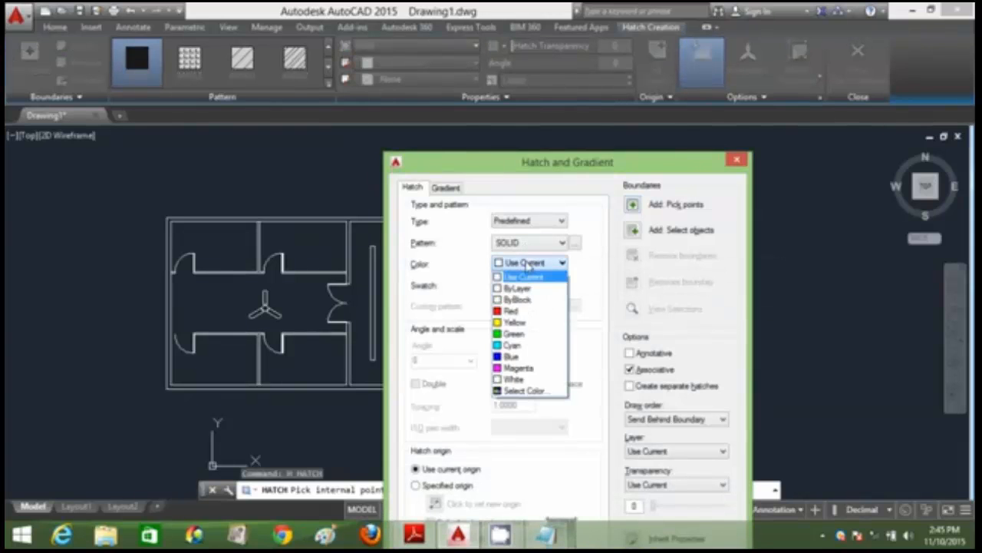
pyautogui.click(528, 277)
pyautogui.click(524, 287)
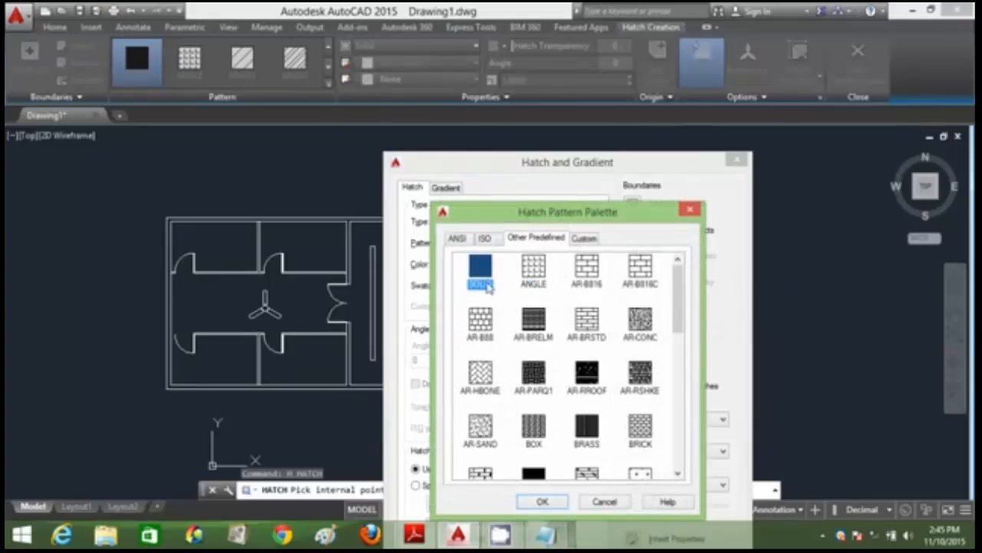
pyautogui.click(533, 273)
pyautogui.click(480, 273)
pyautogui.click(544, 501)
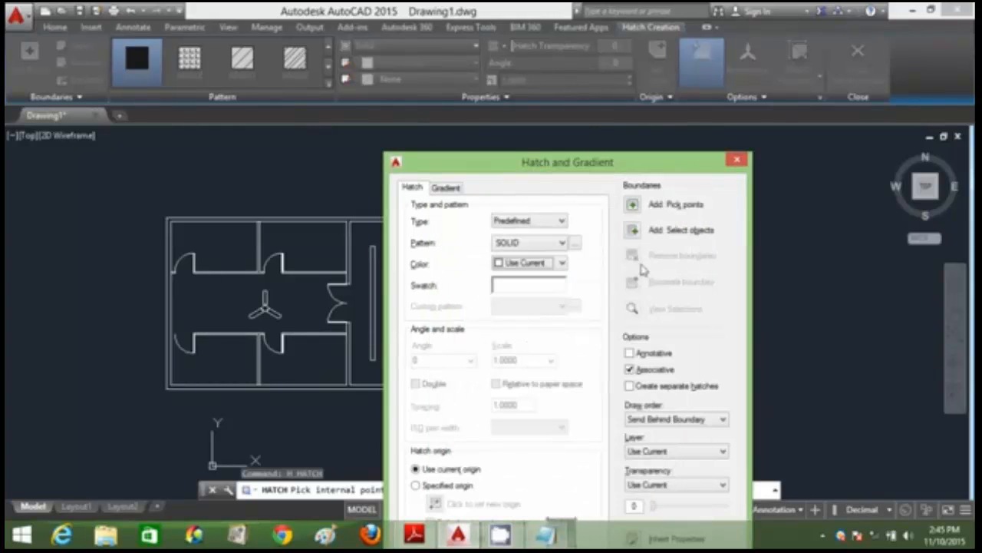
# - Fill the space between the double lines of the outer walls and the connected cross walls with the solid hatch
pyautogui.click(633, 206)
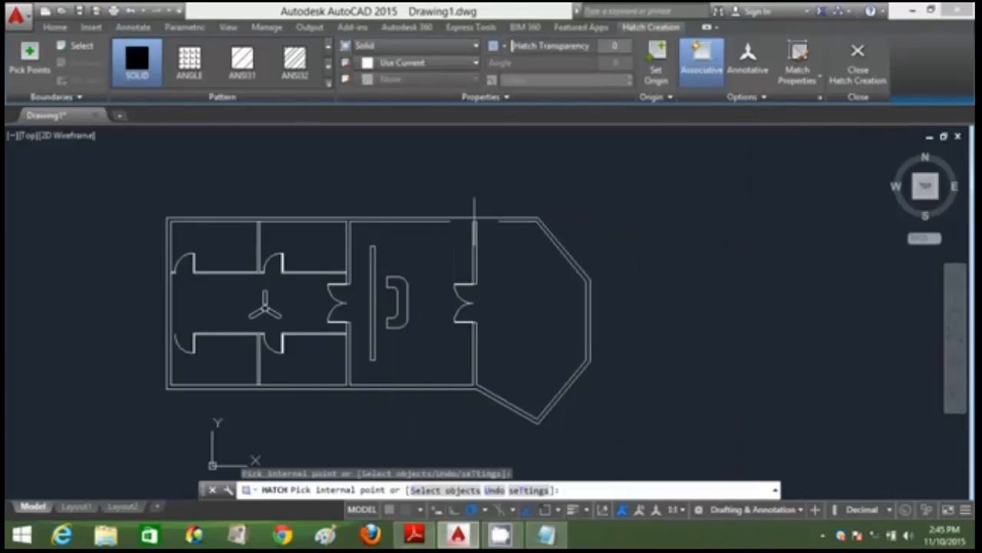
pyautogui.click(418, 218)
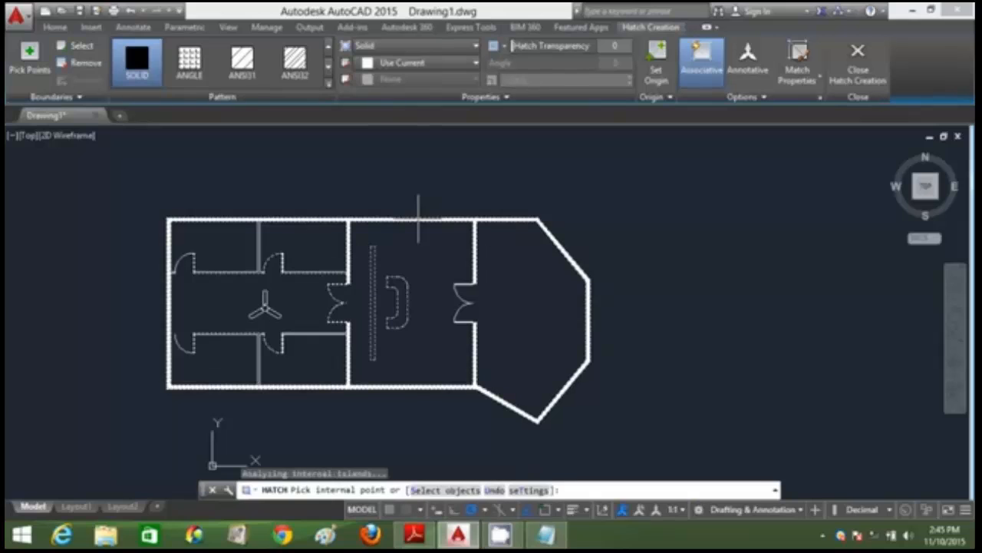
pyautogui.press('Return')
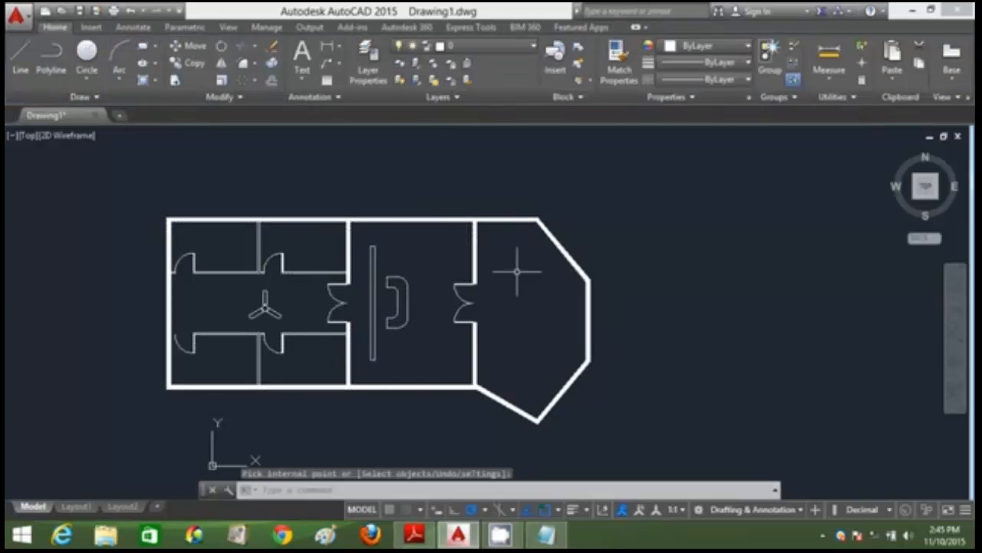
# - Fill the thin upright partition behind the reception desk with the solid hatch
pyautogui.press('Return')
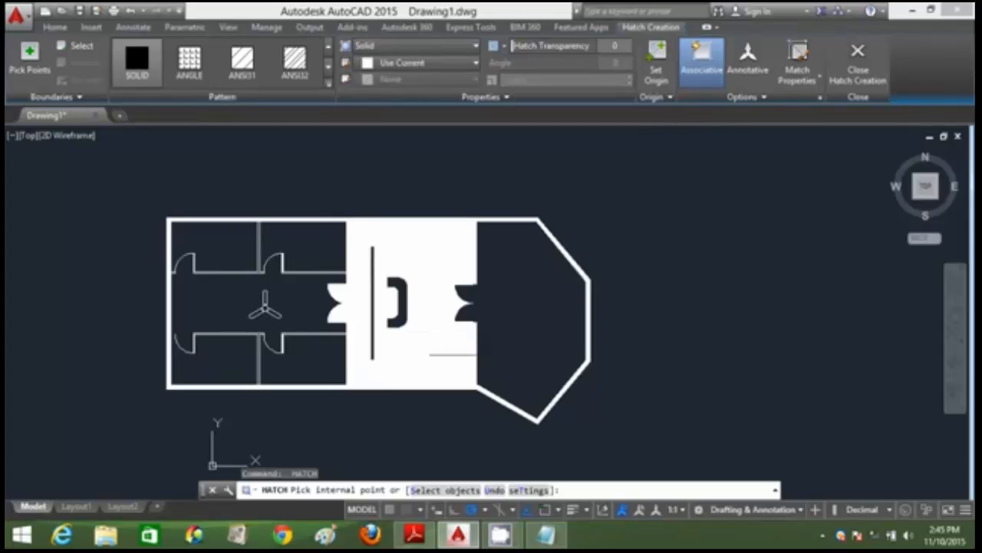
pyautogui.click(374, 357)
pyautogui.press('Return')
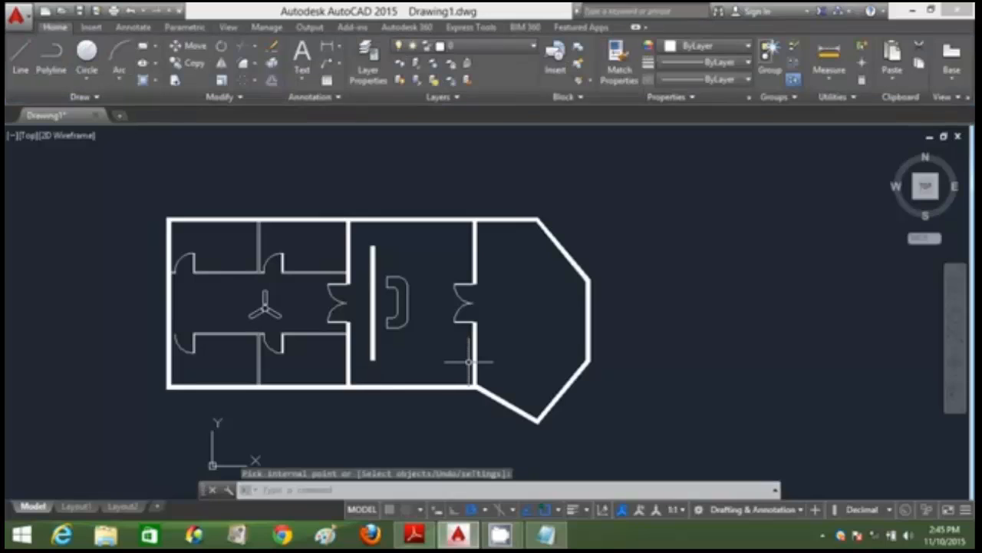
pyautogui.press('Escape')
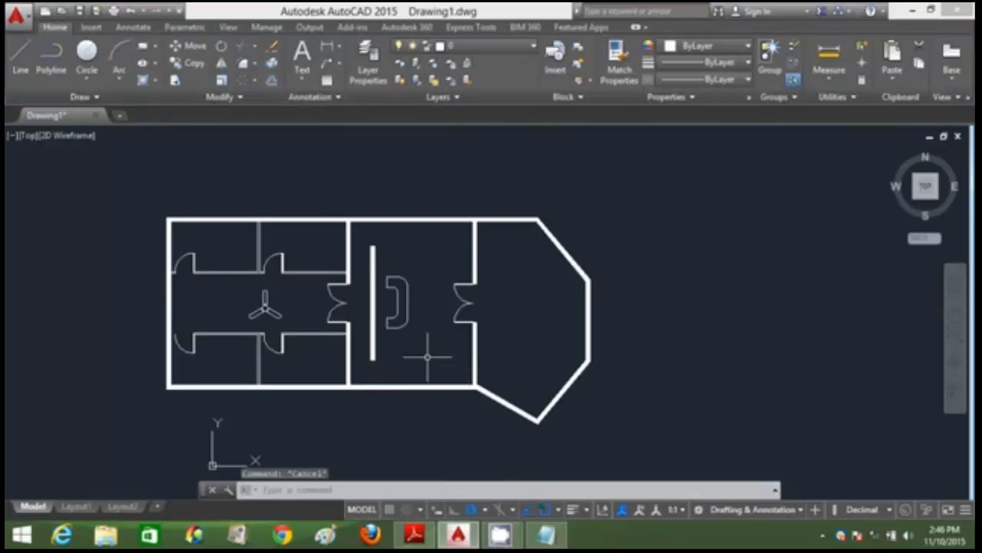